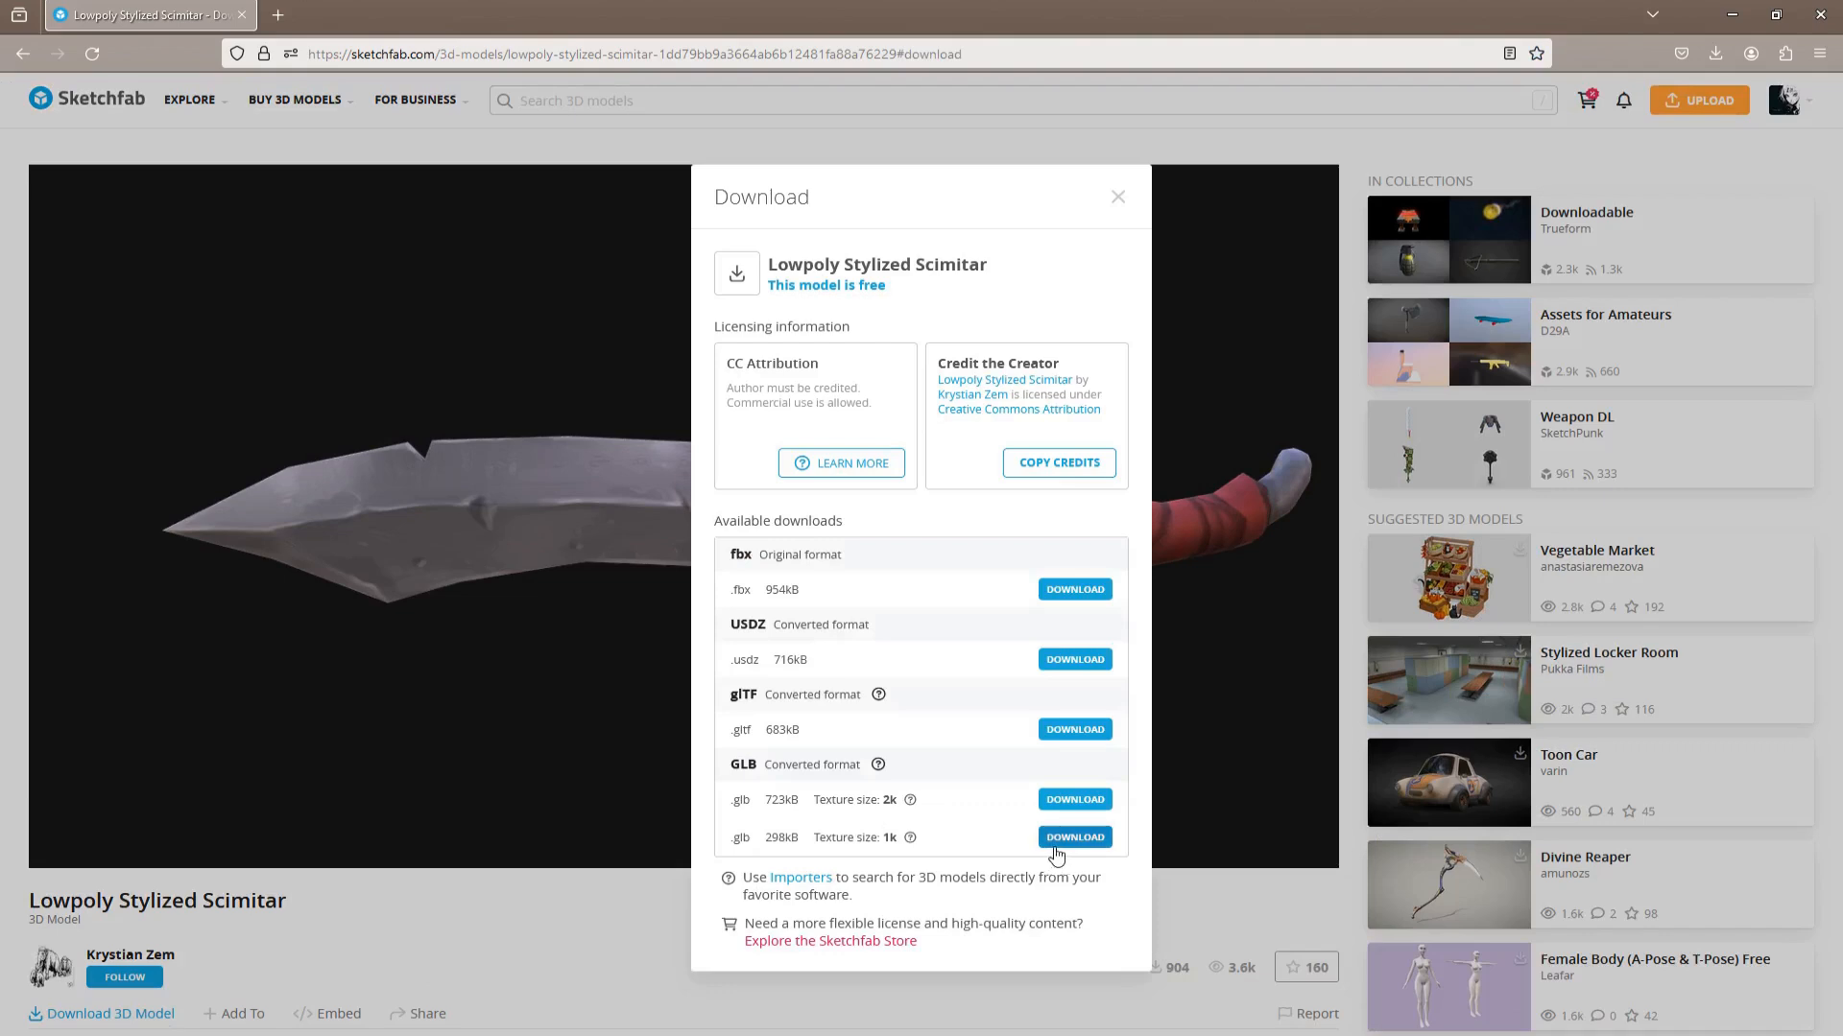
Download the scimitar as a GLB with 1k textures and import lowpoly_stylized_scimitar.glb into the Godot project's res:// folder
left_click(1070, 844)
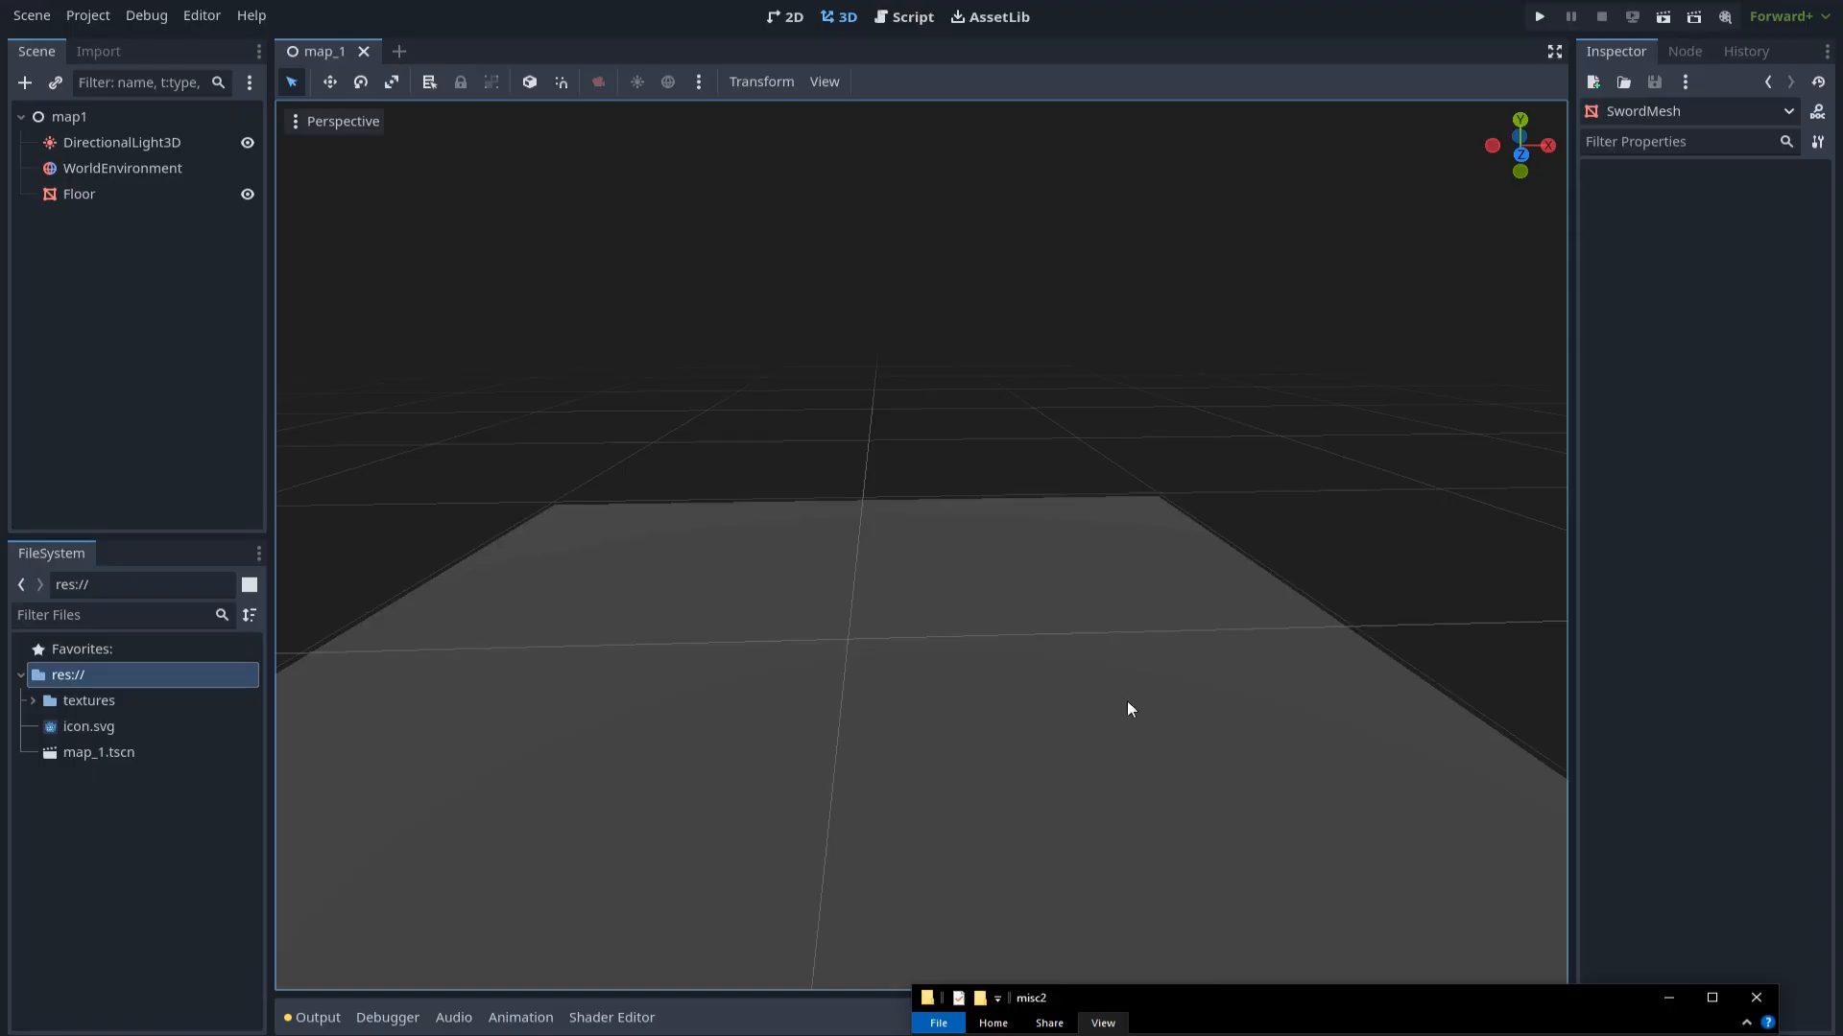
left_click_drag(1158, 999, 746, 259)
left_click_drag(862, 597, 284, 818)
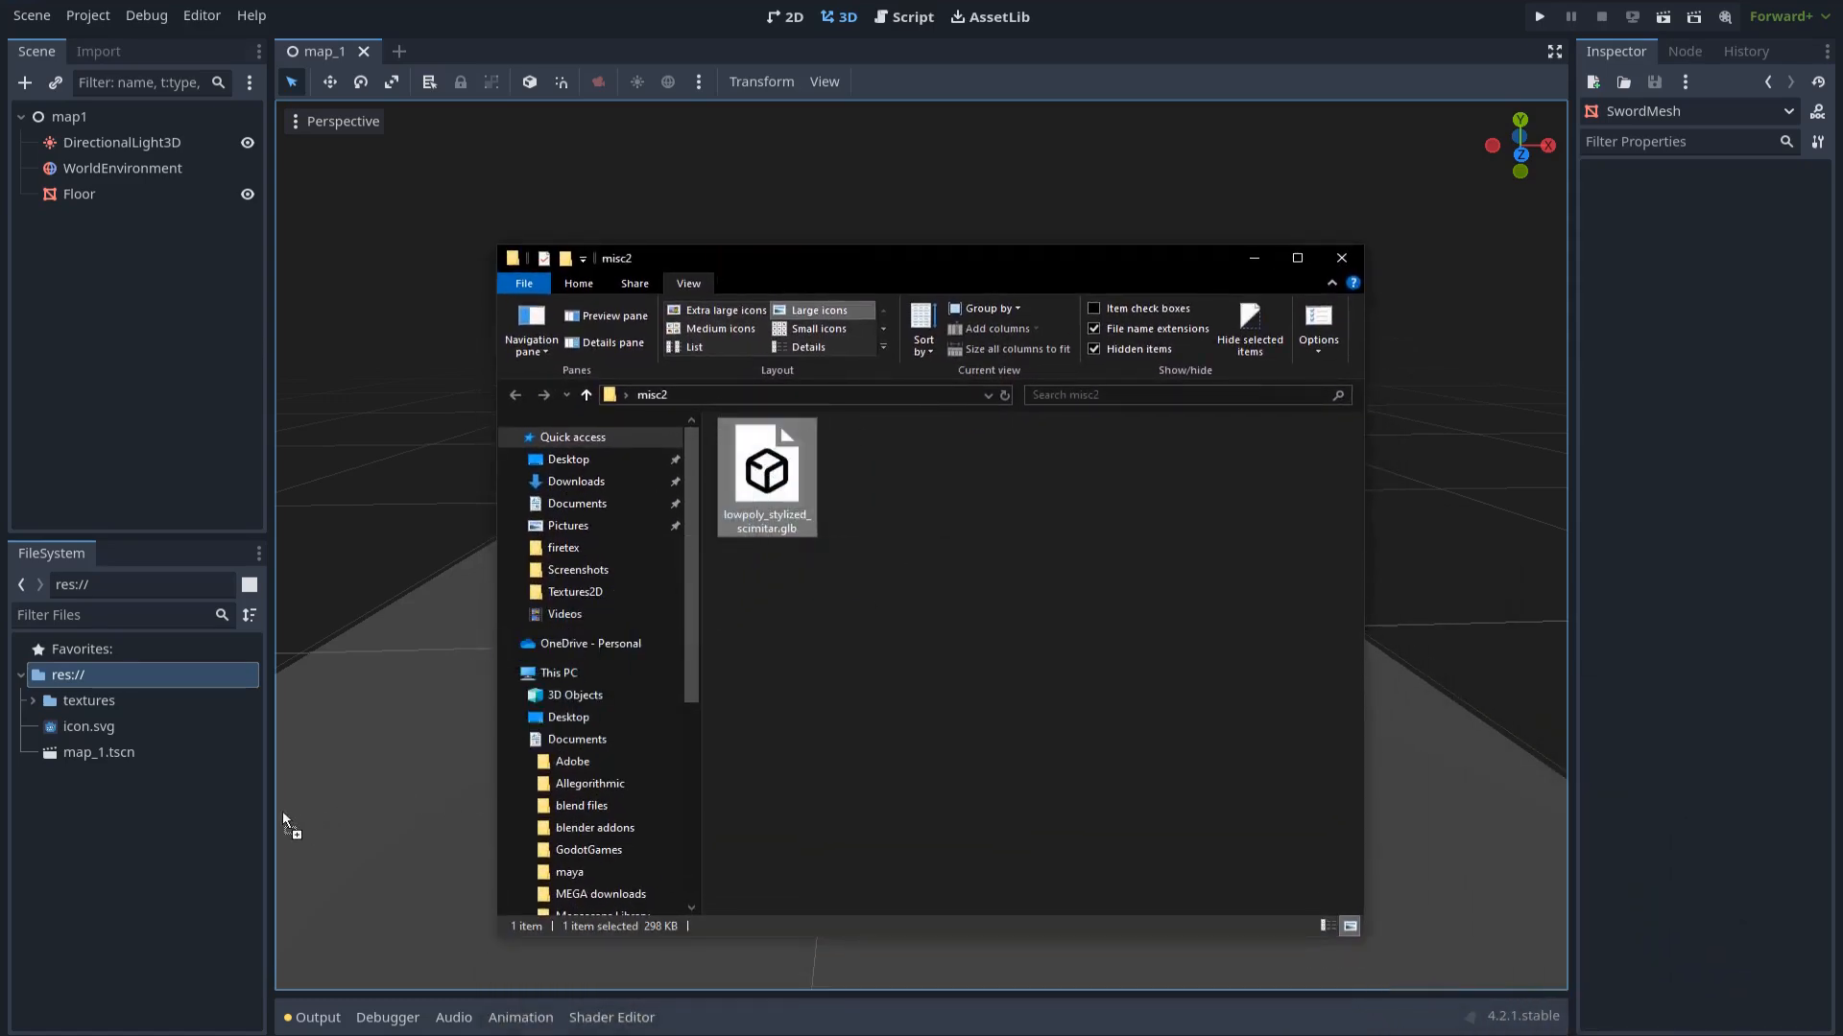
left_click_drag(167, 828, 167, 829)
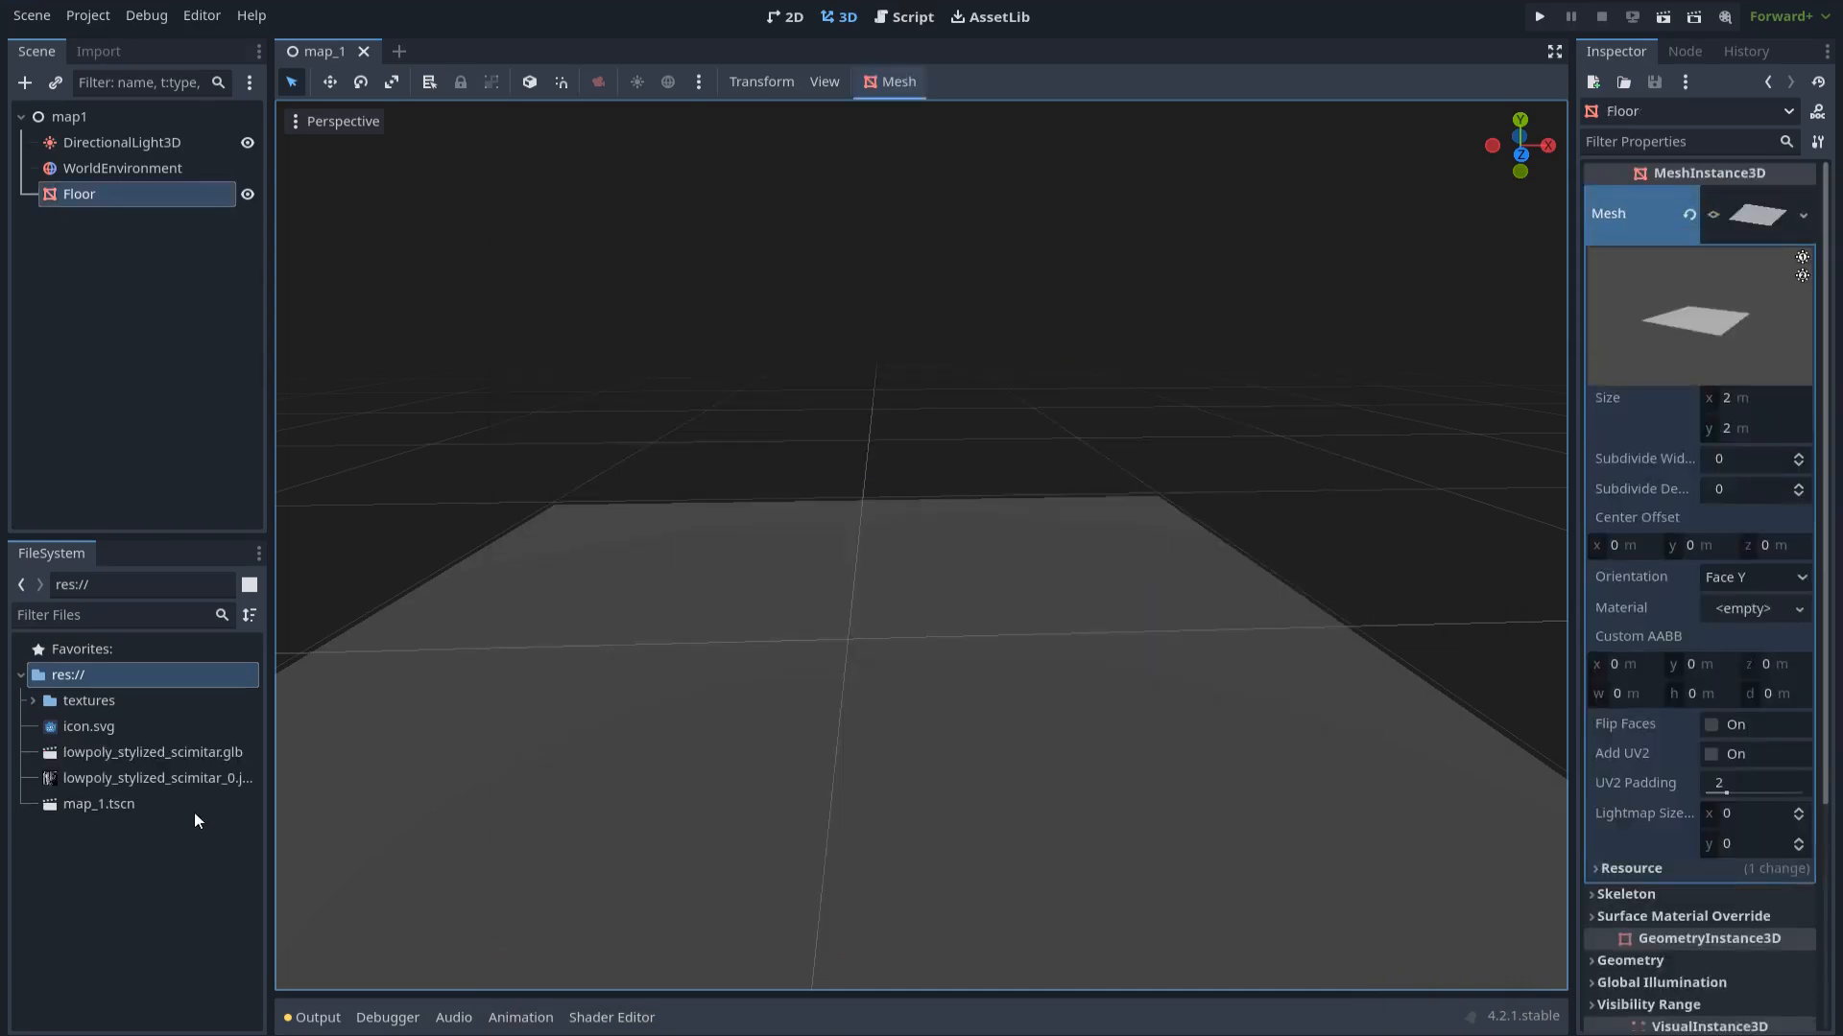
Open the advanced import settings of lowpoly_stylized_scimitar.glb and examine the nodes of its scene hierarchy
double_click(167, 752)
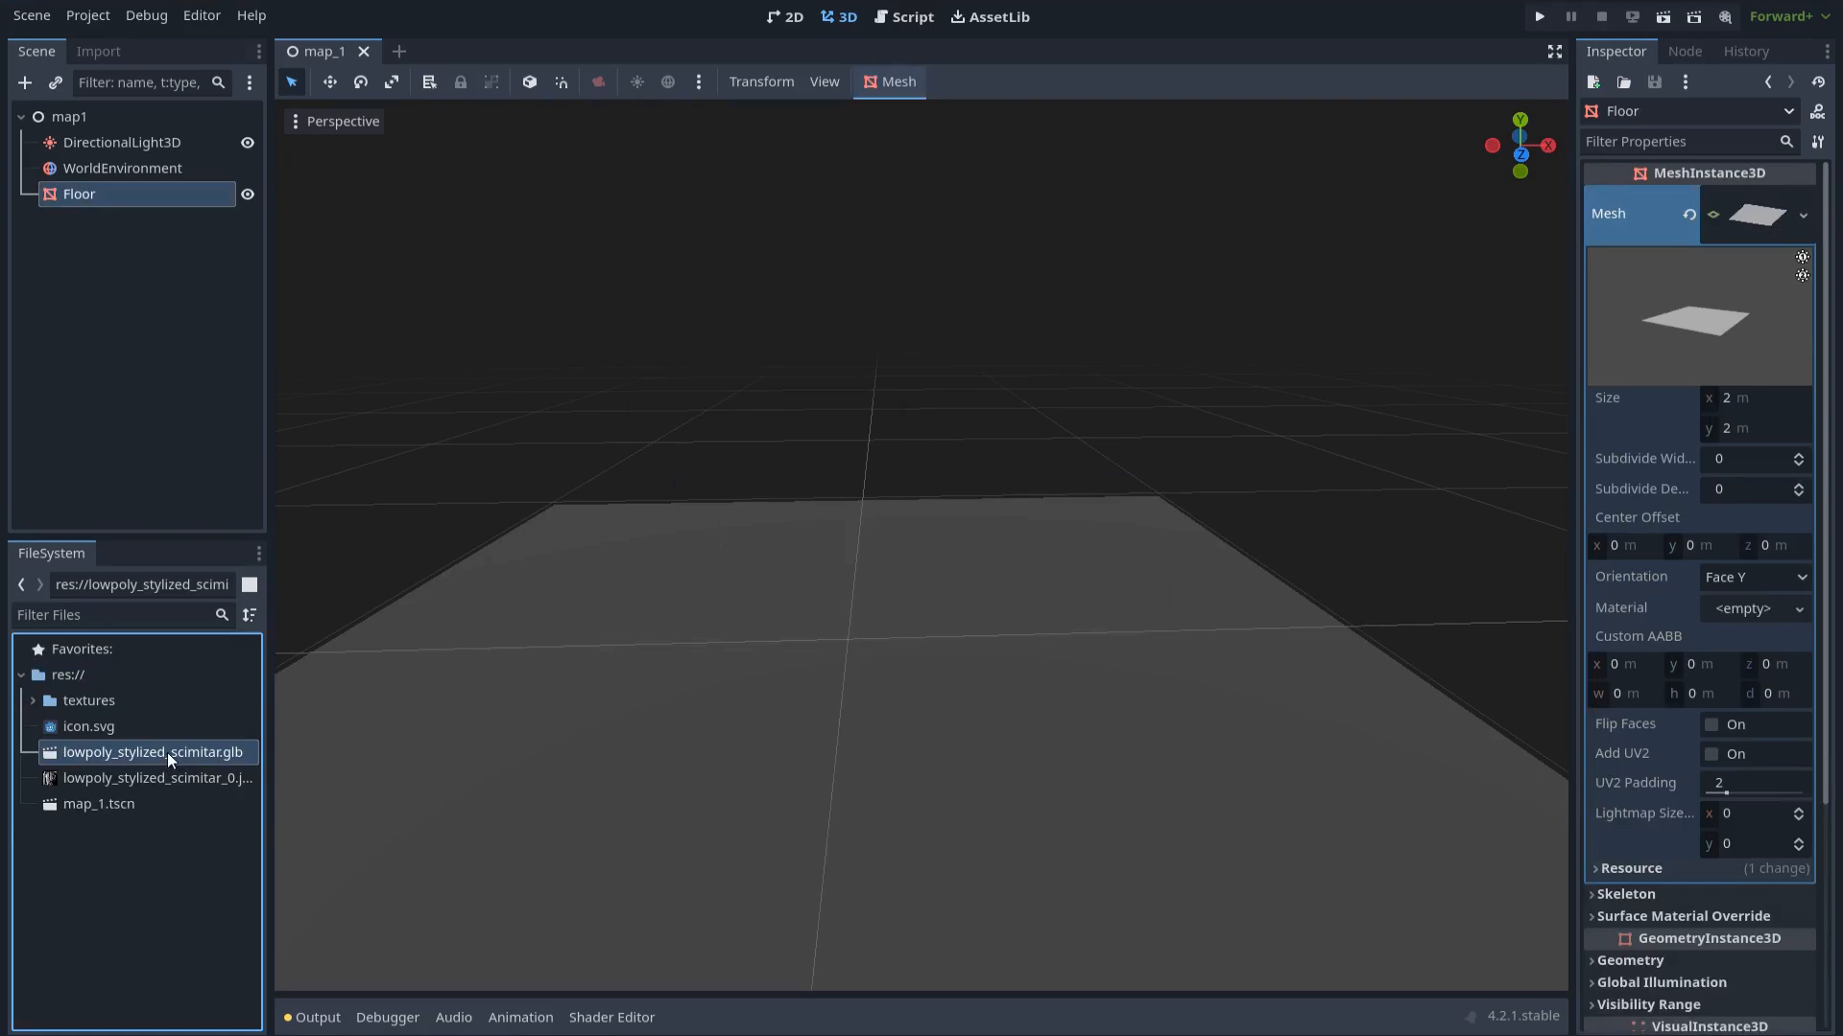
left_click(281, 131)
left_click(224, 133)
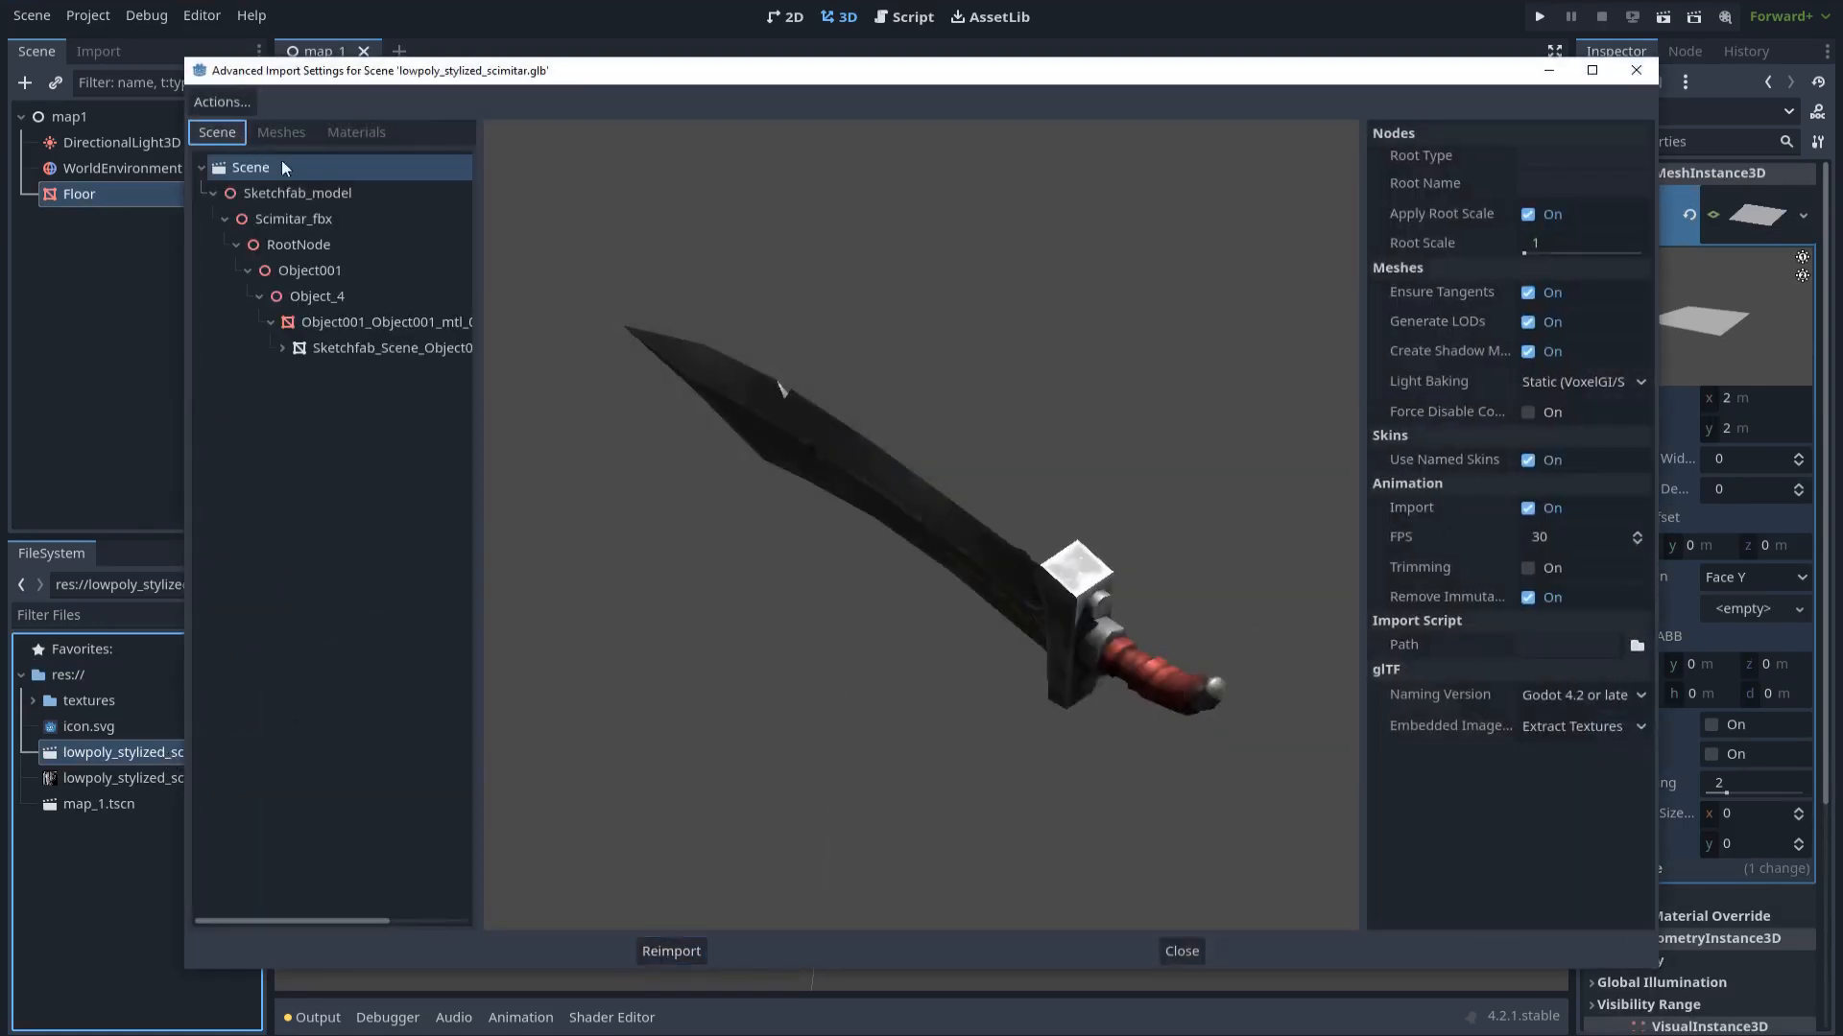
left_click(315, 220)
left_click(316, 246)
left_click(324, 271)
left_click(330, 295)
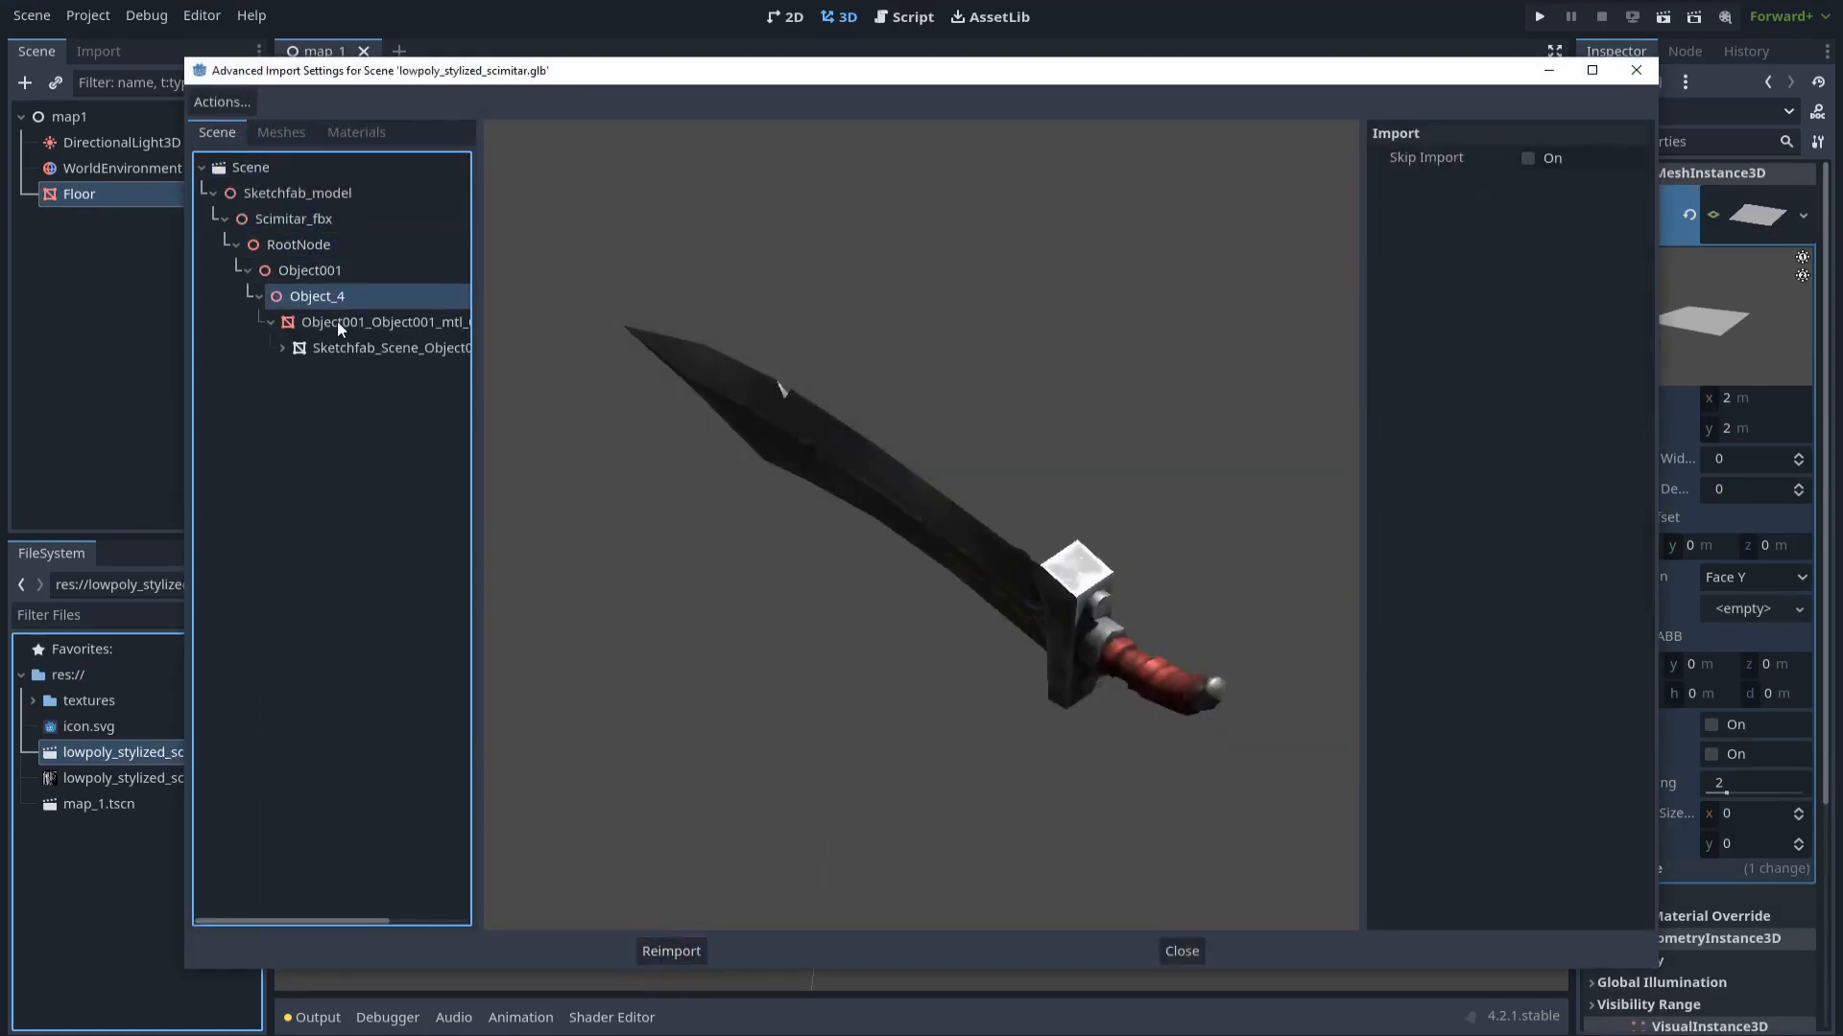
left_click(337, 321)
left_click(344, 347)
left_click(343, 324)
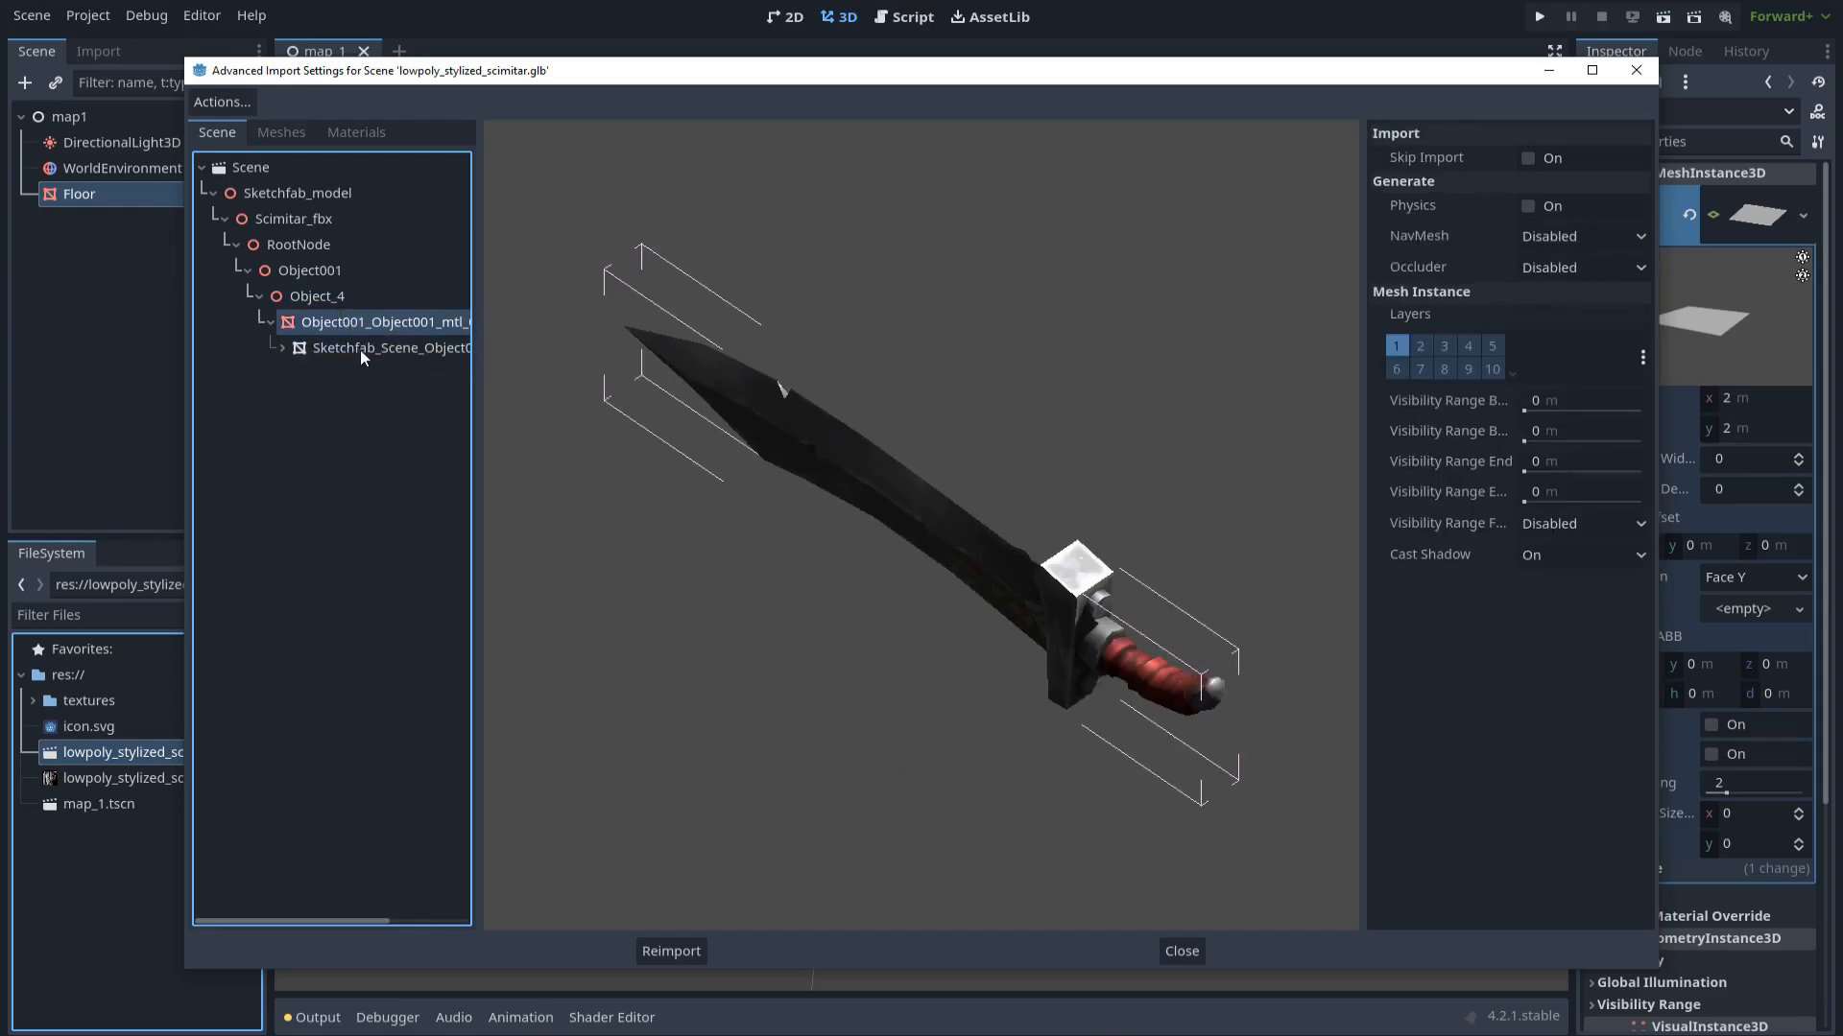
Enable saving the scimitar's mesh to a file named sword_mesh in res:// and reimport the model
left_click(280, 134)
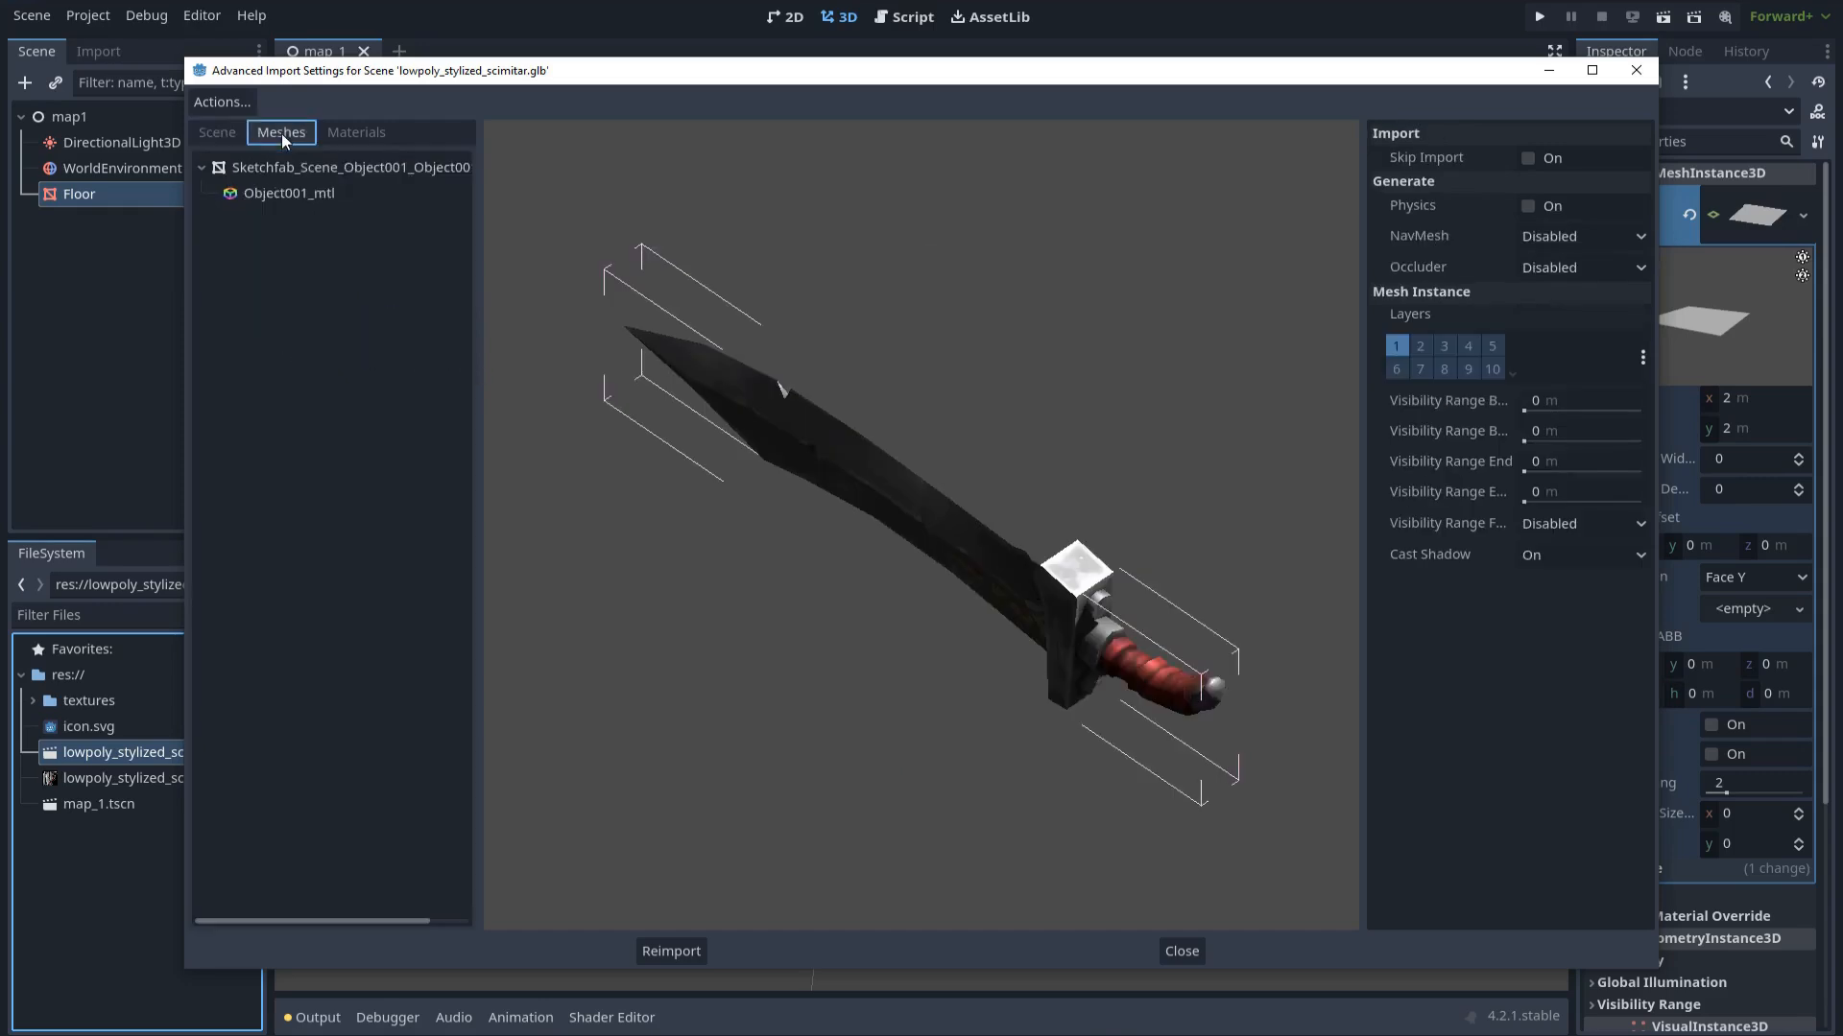
left_click(284, 167)
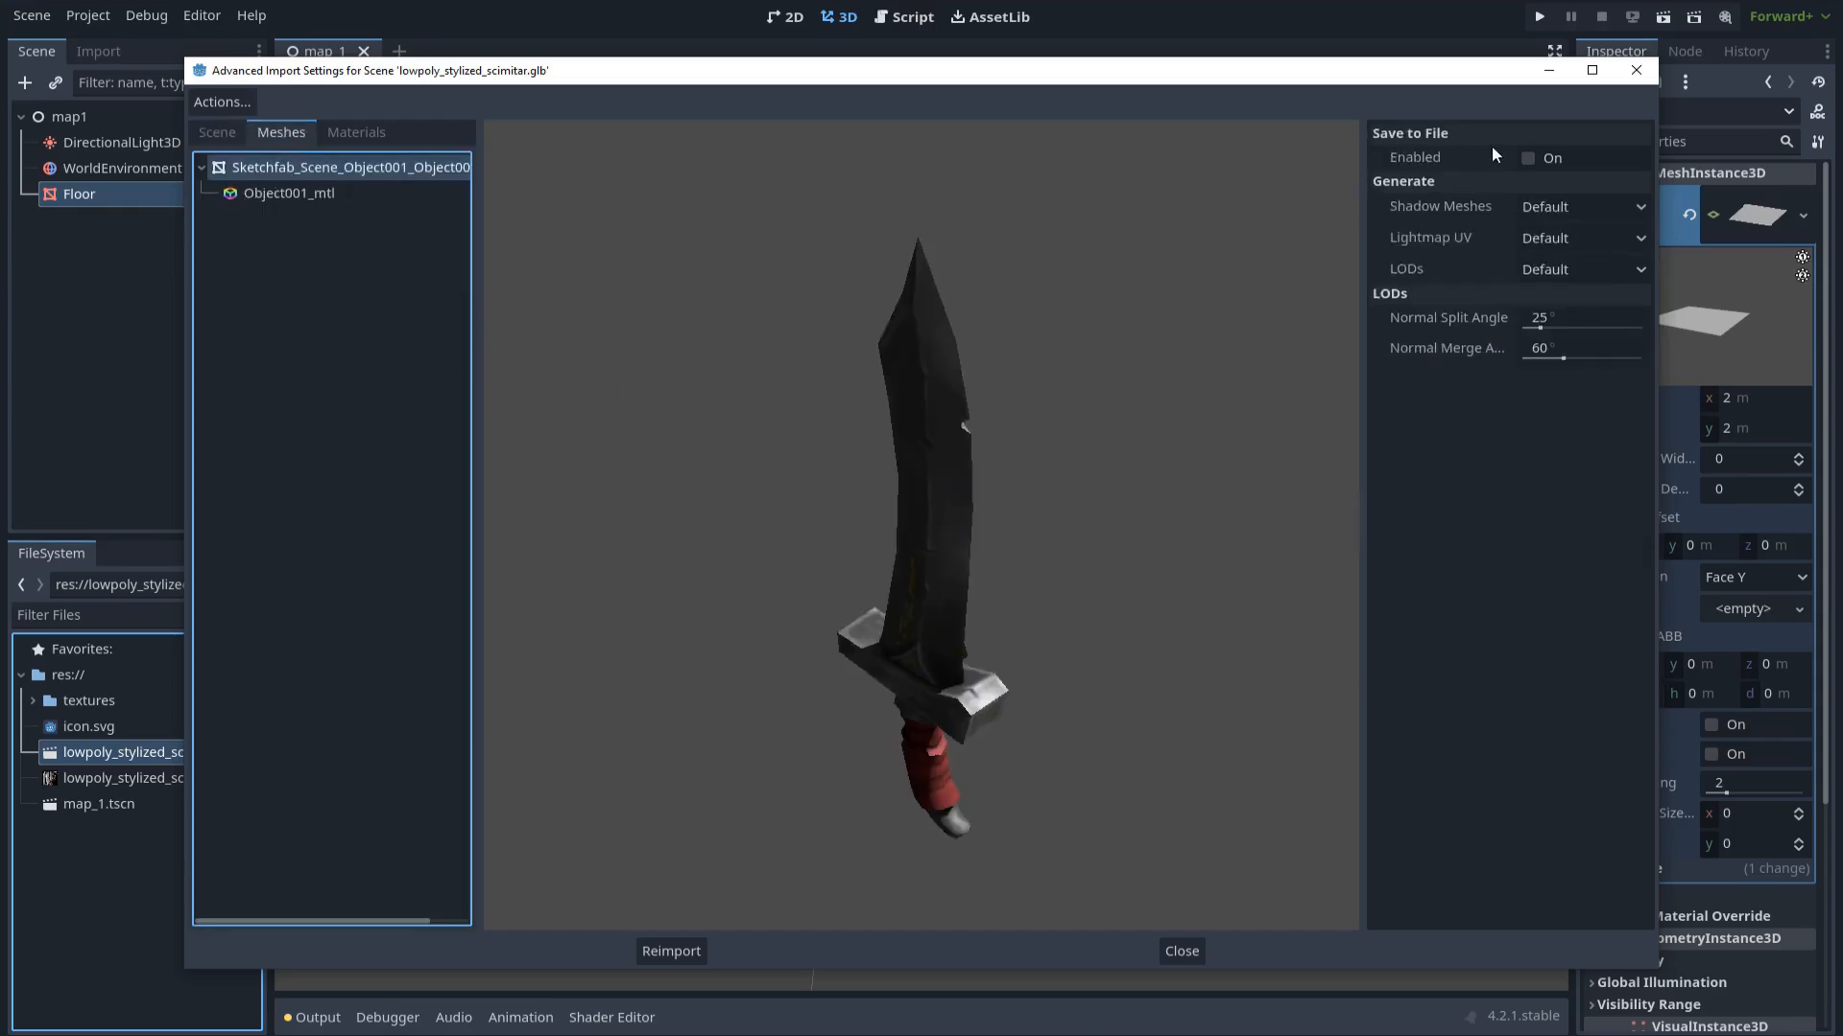
left_click(1528, 158)
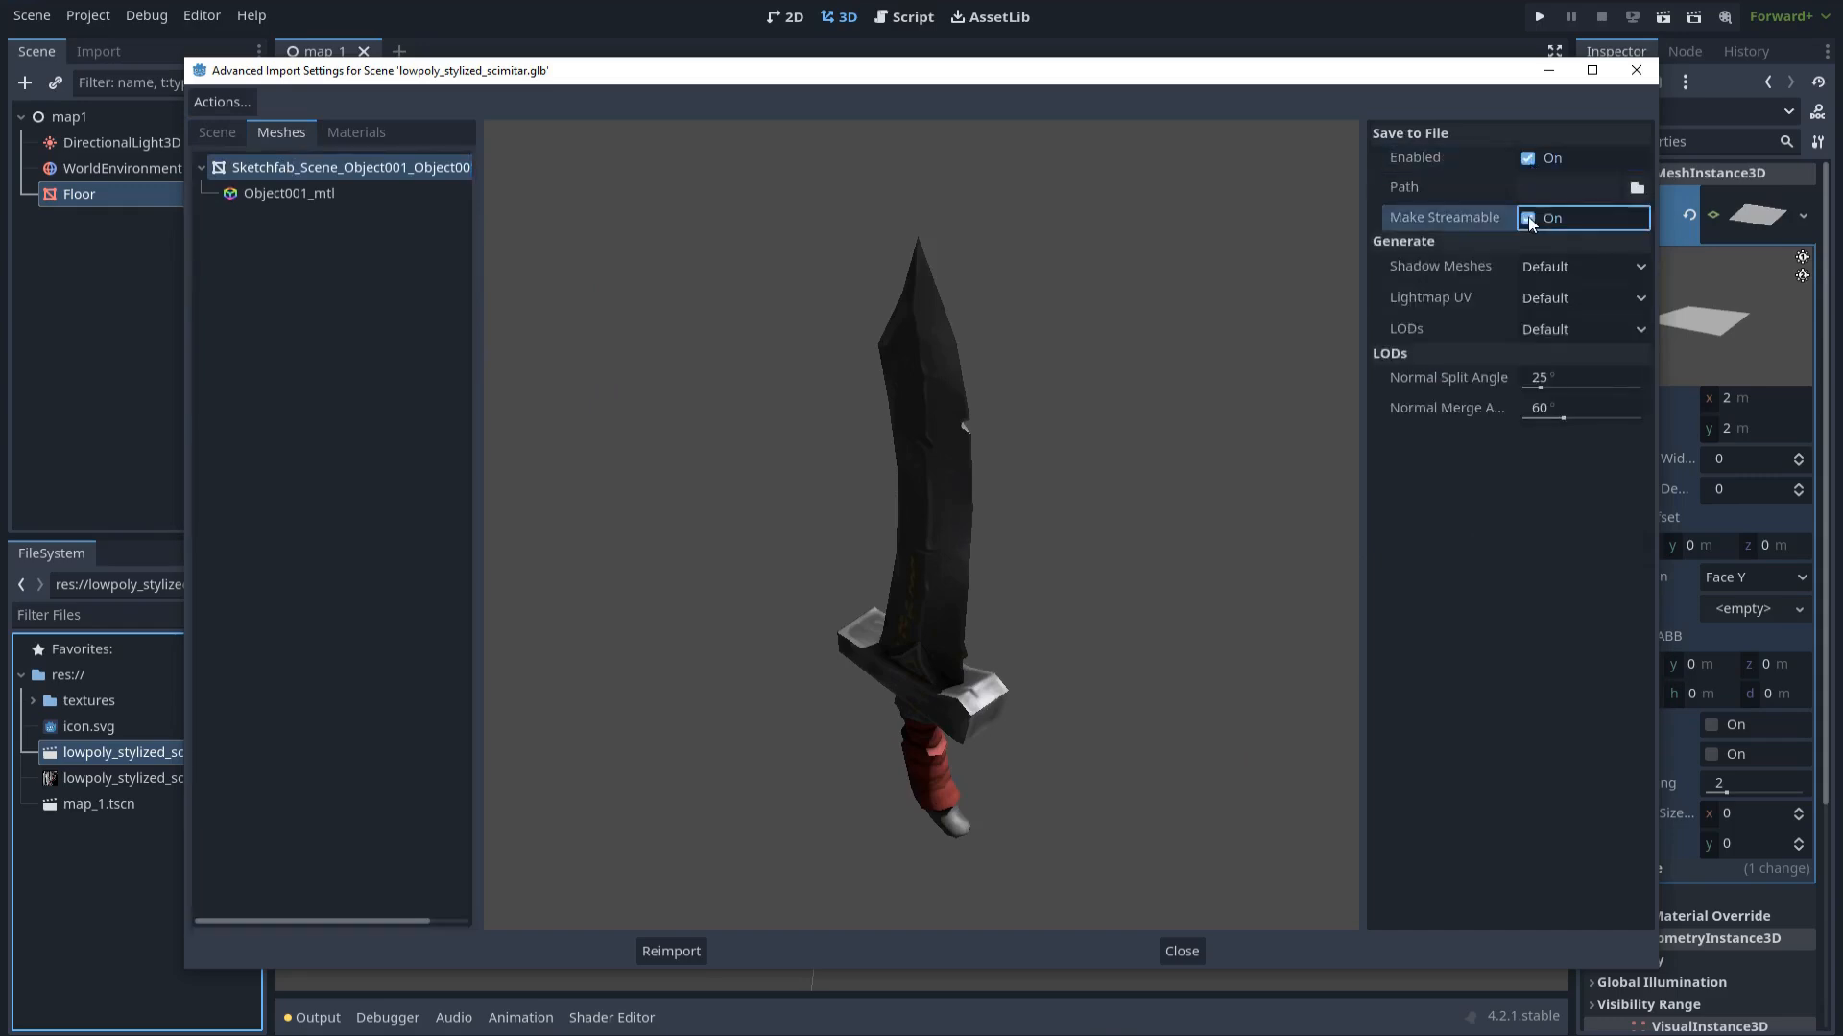
left_click(1545, 188)
left_click(1637, 188)
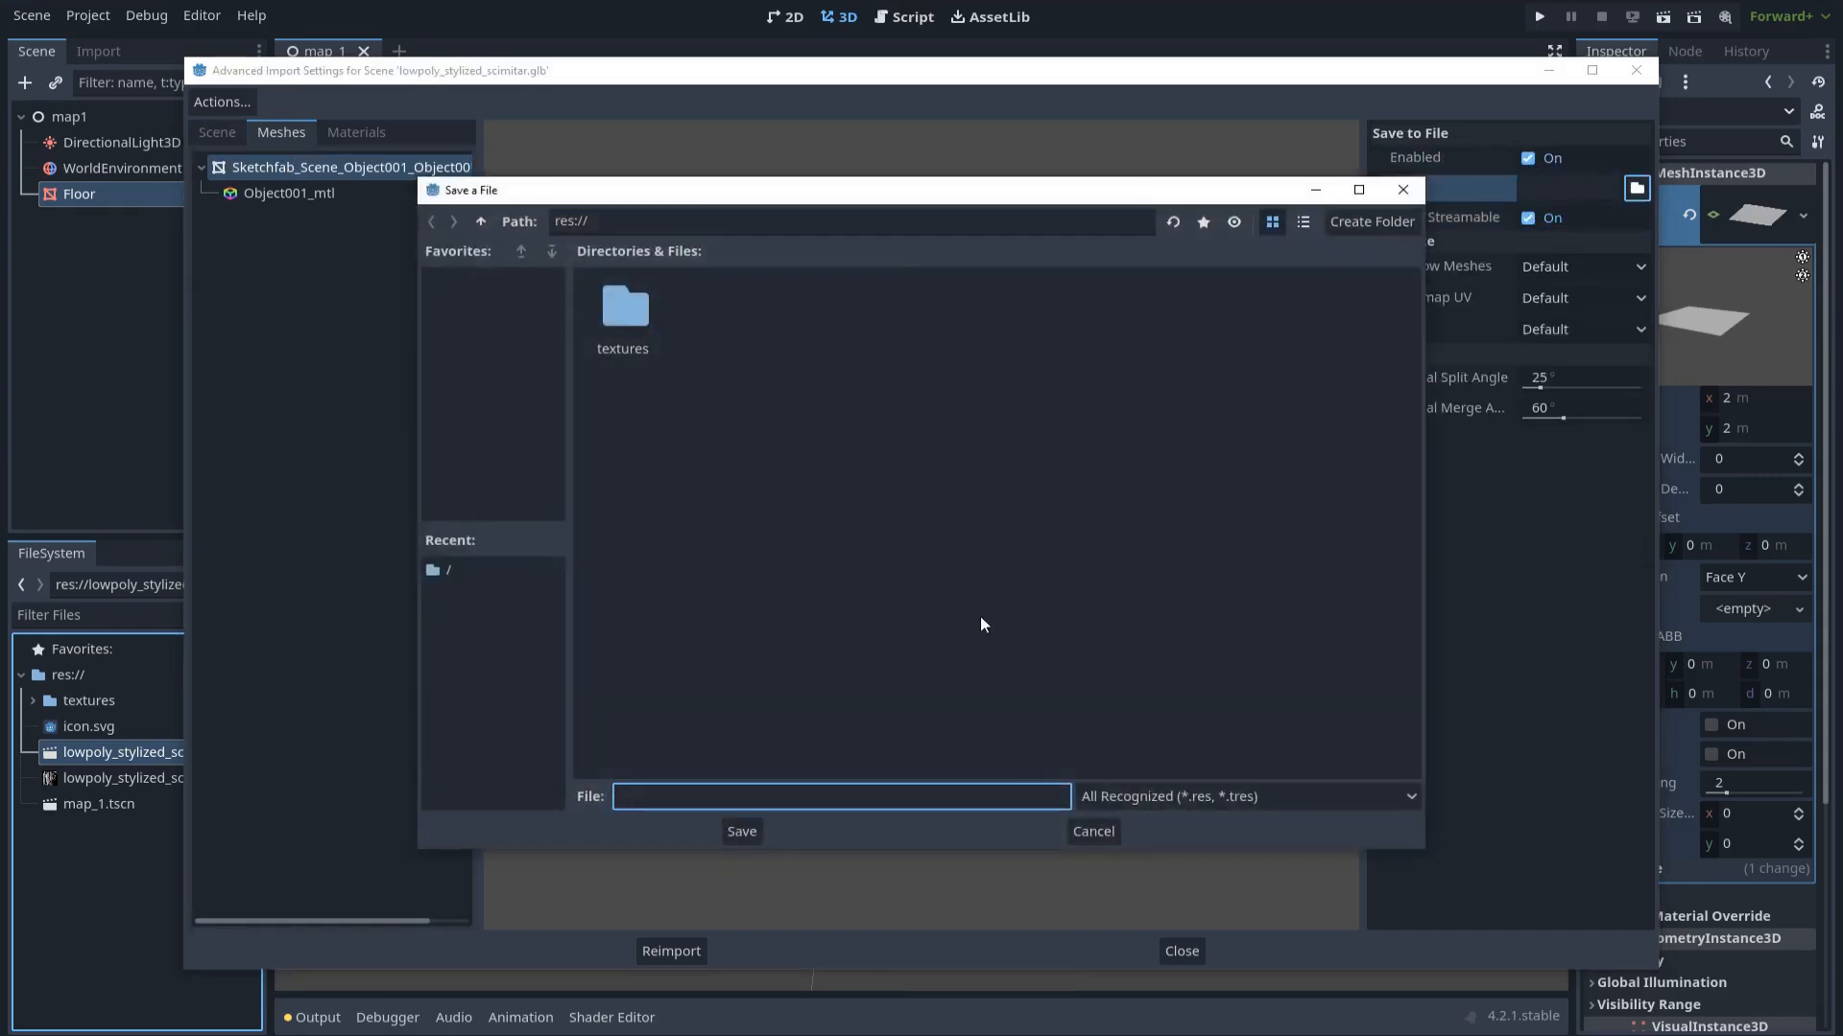
type("sword_mesh")
left_click(748, 835)
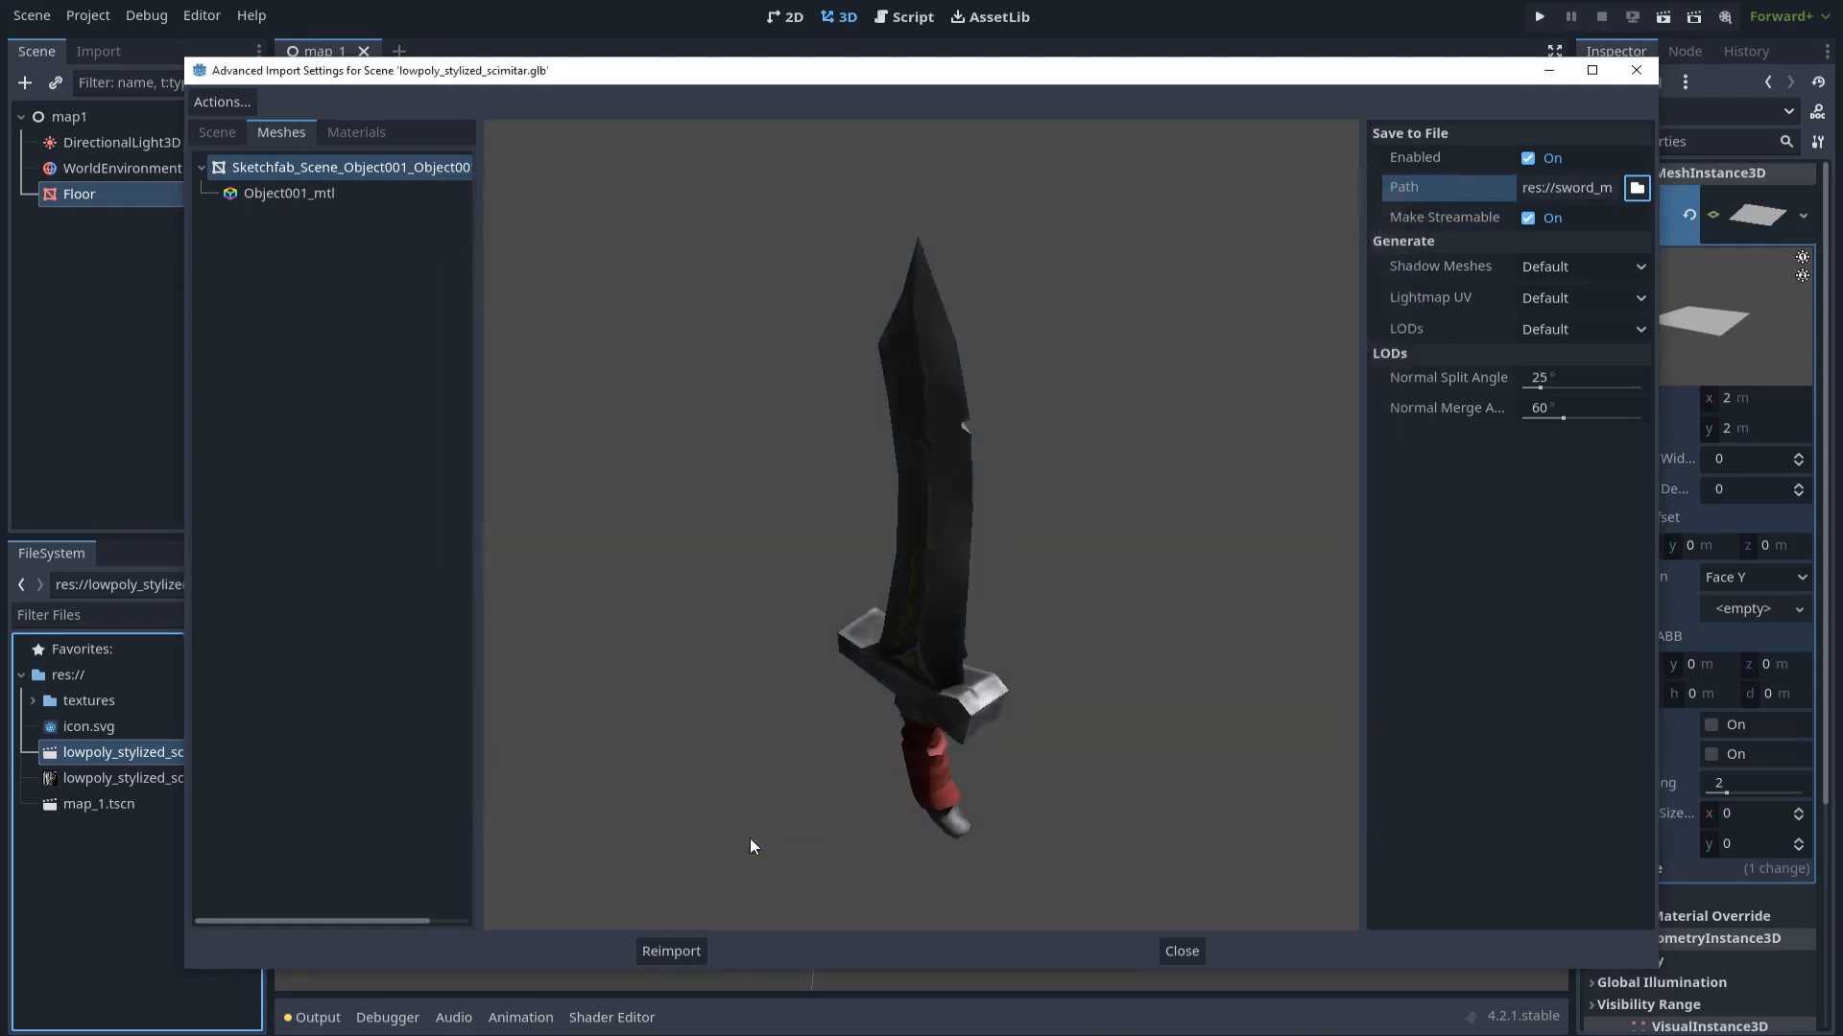
left_click(672, 951)
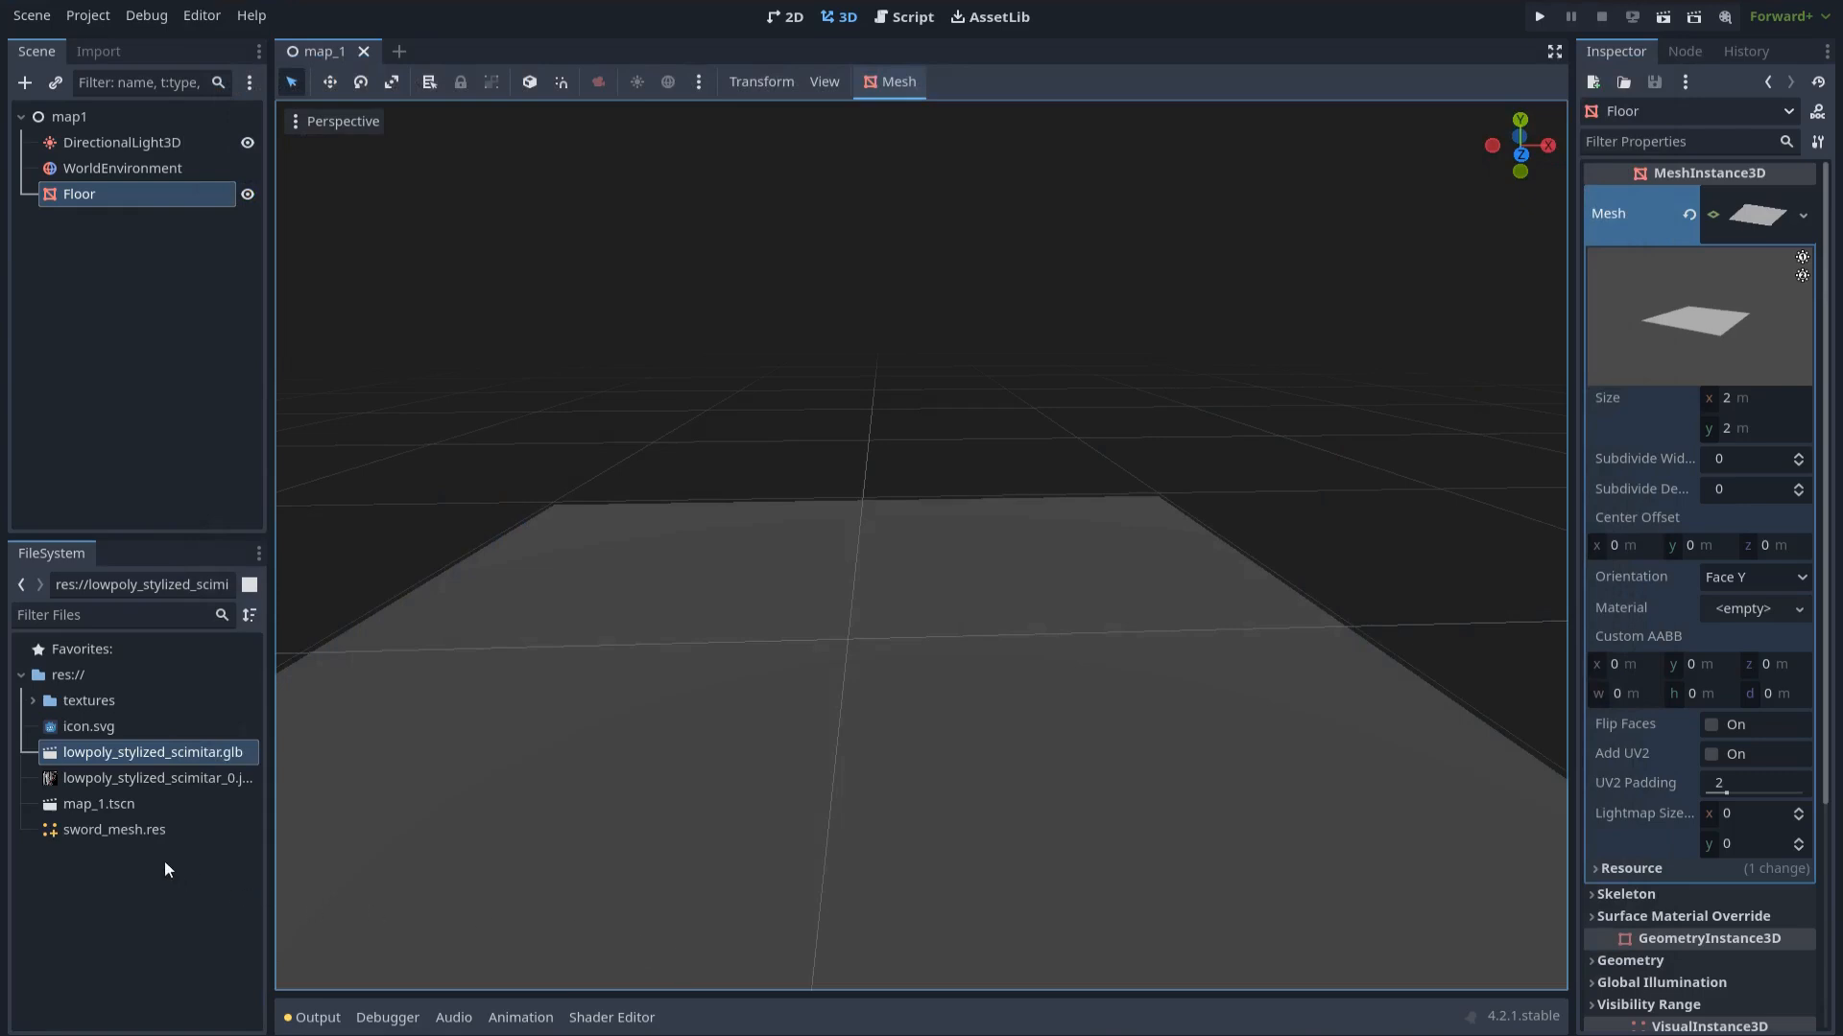
Place sword_mesh.res in the map_1 scene at the floor and inspect the sword's size
left_click(150, 831)
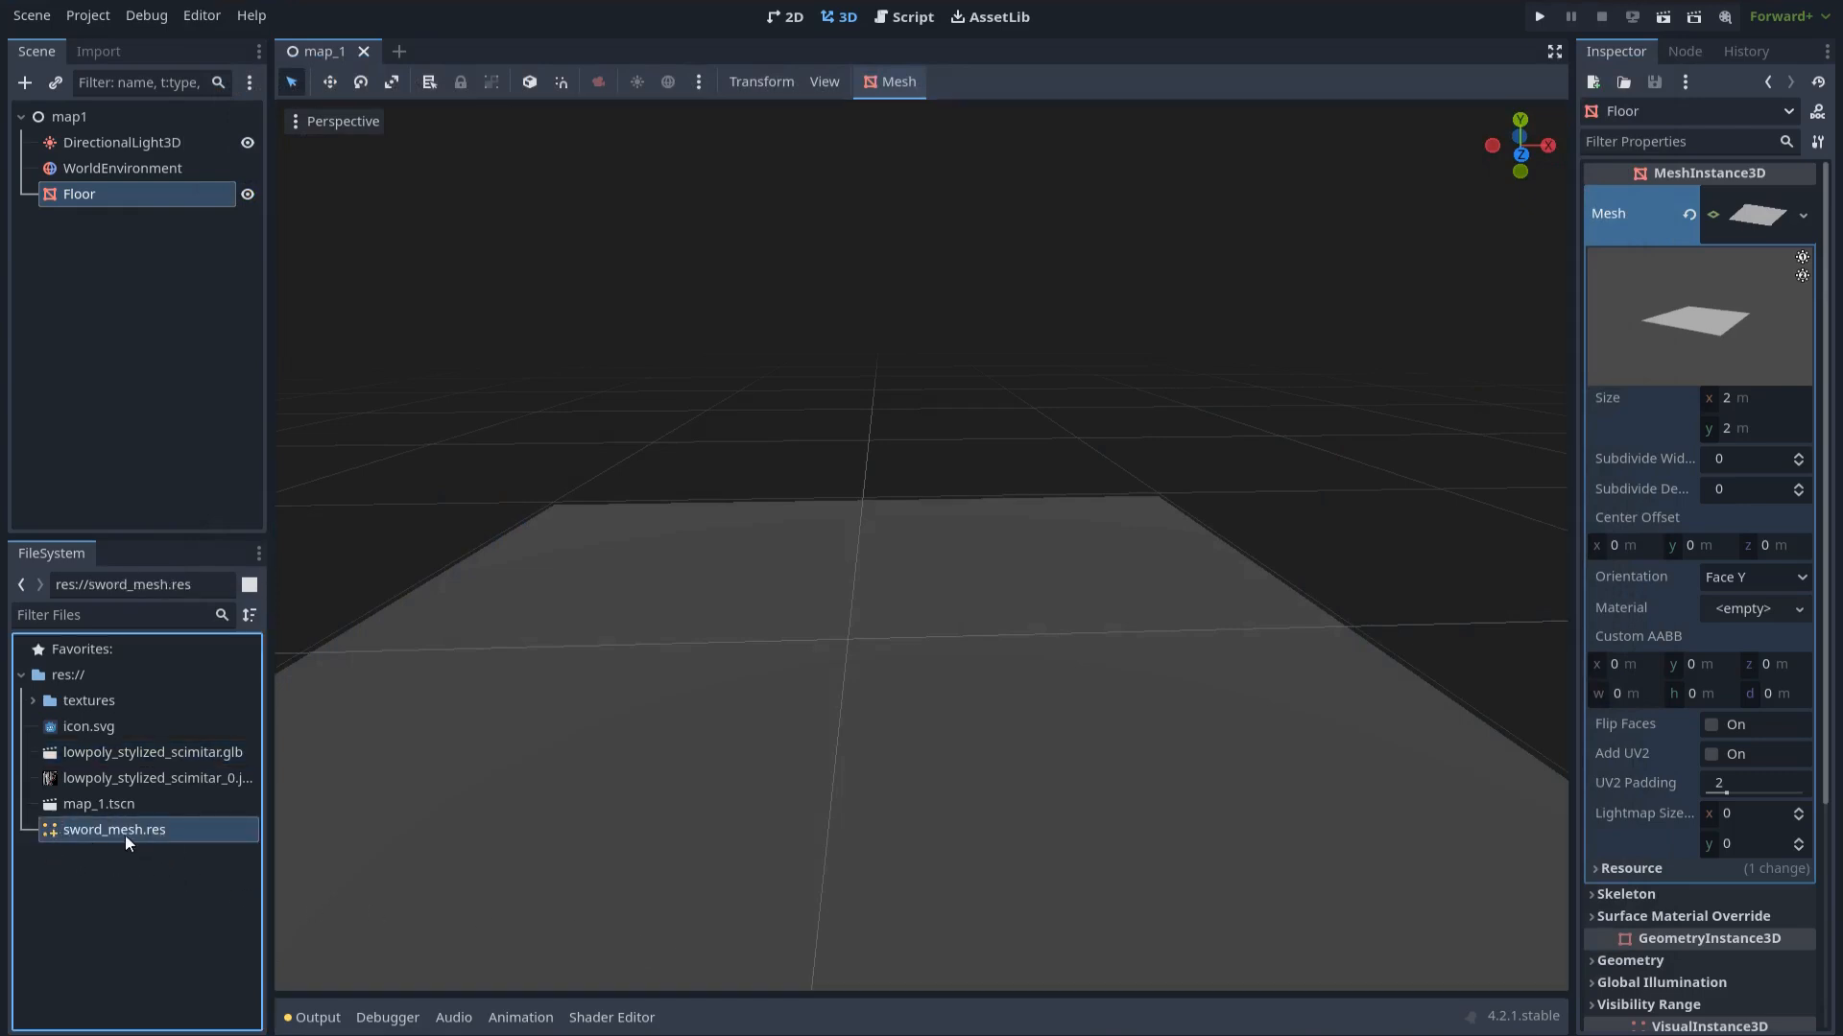
left_click_drag(133, 840, 845, 614)
scroll(858, 618, "down", 6)
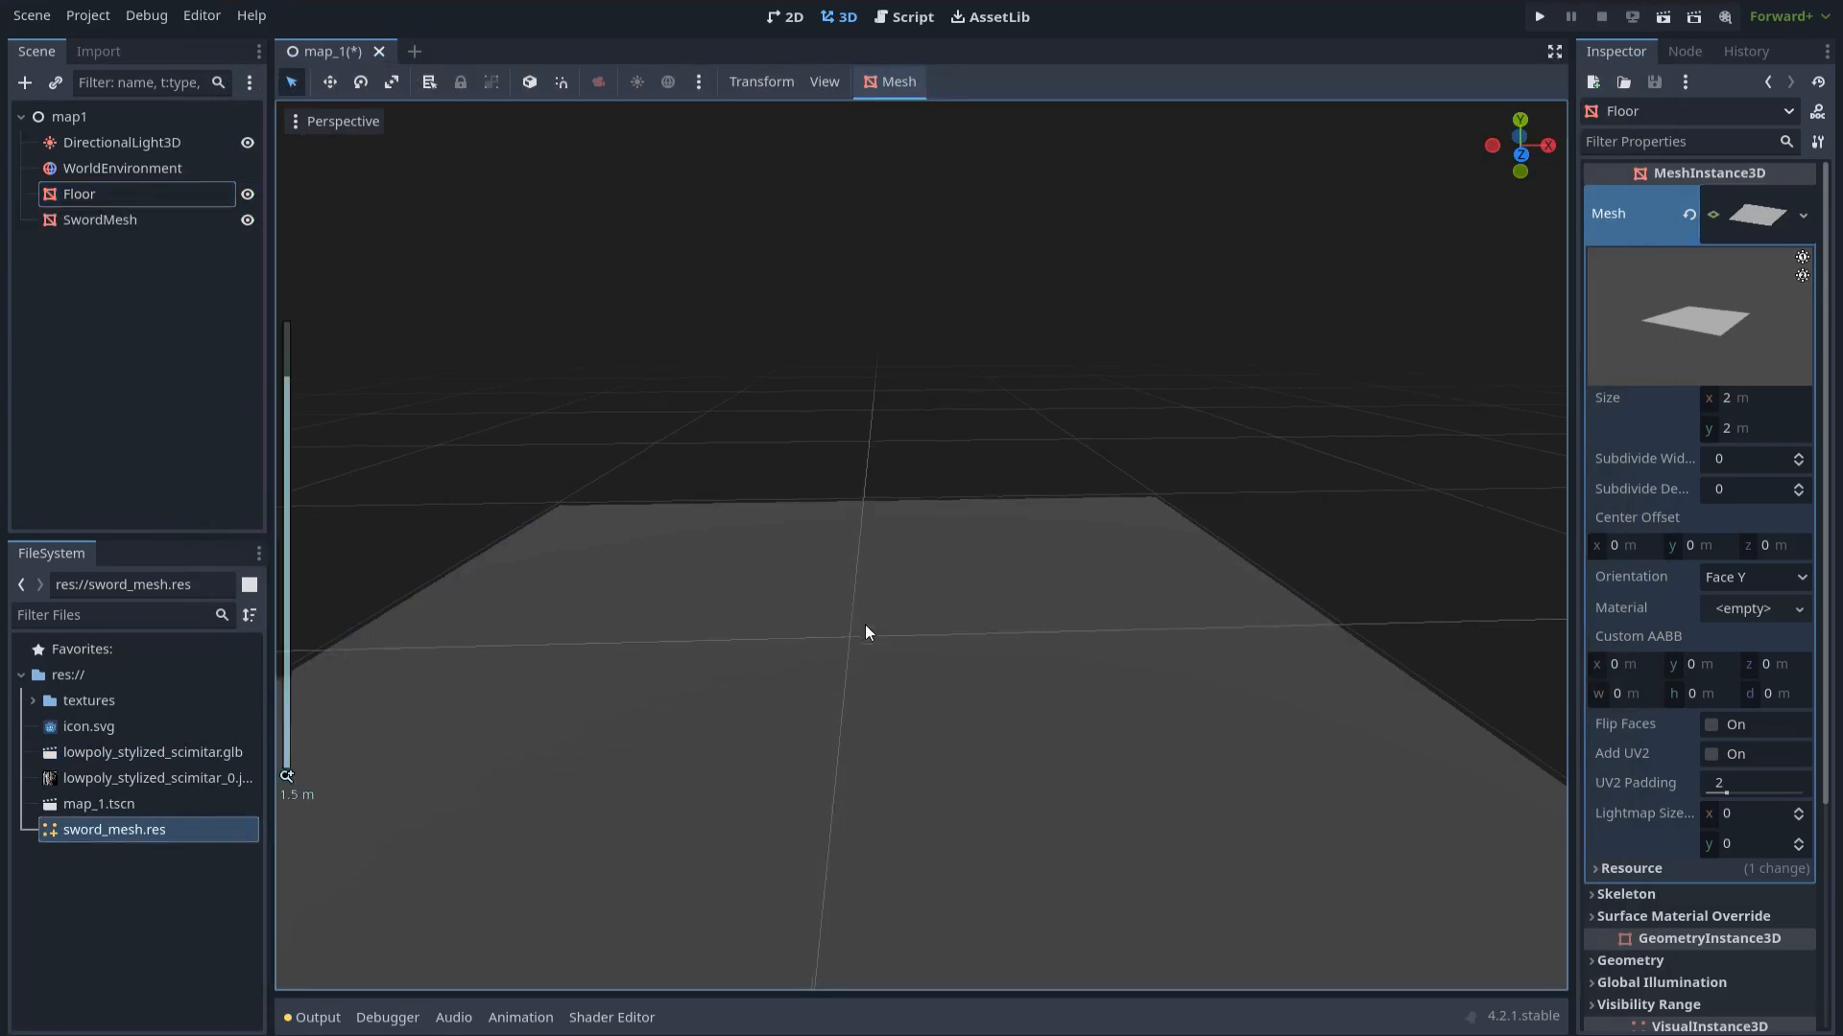
scroll(927, 614, "down", 20)
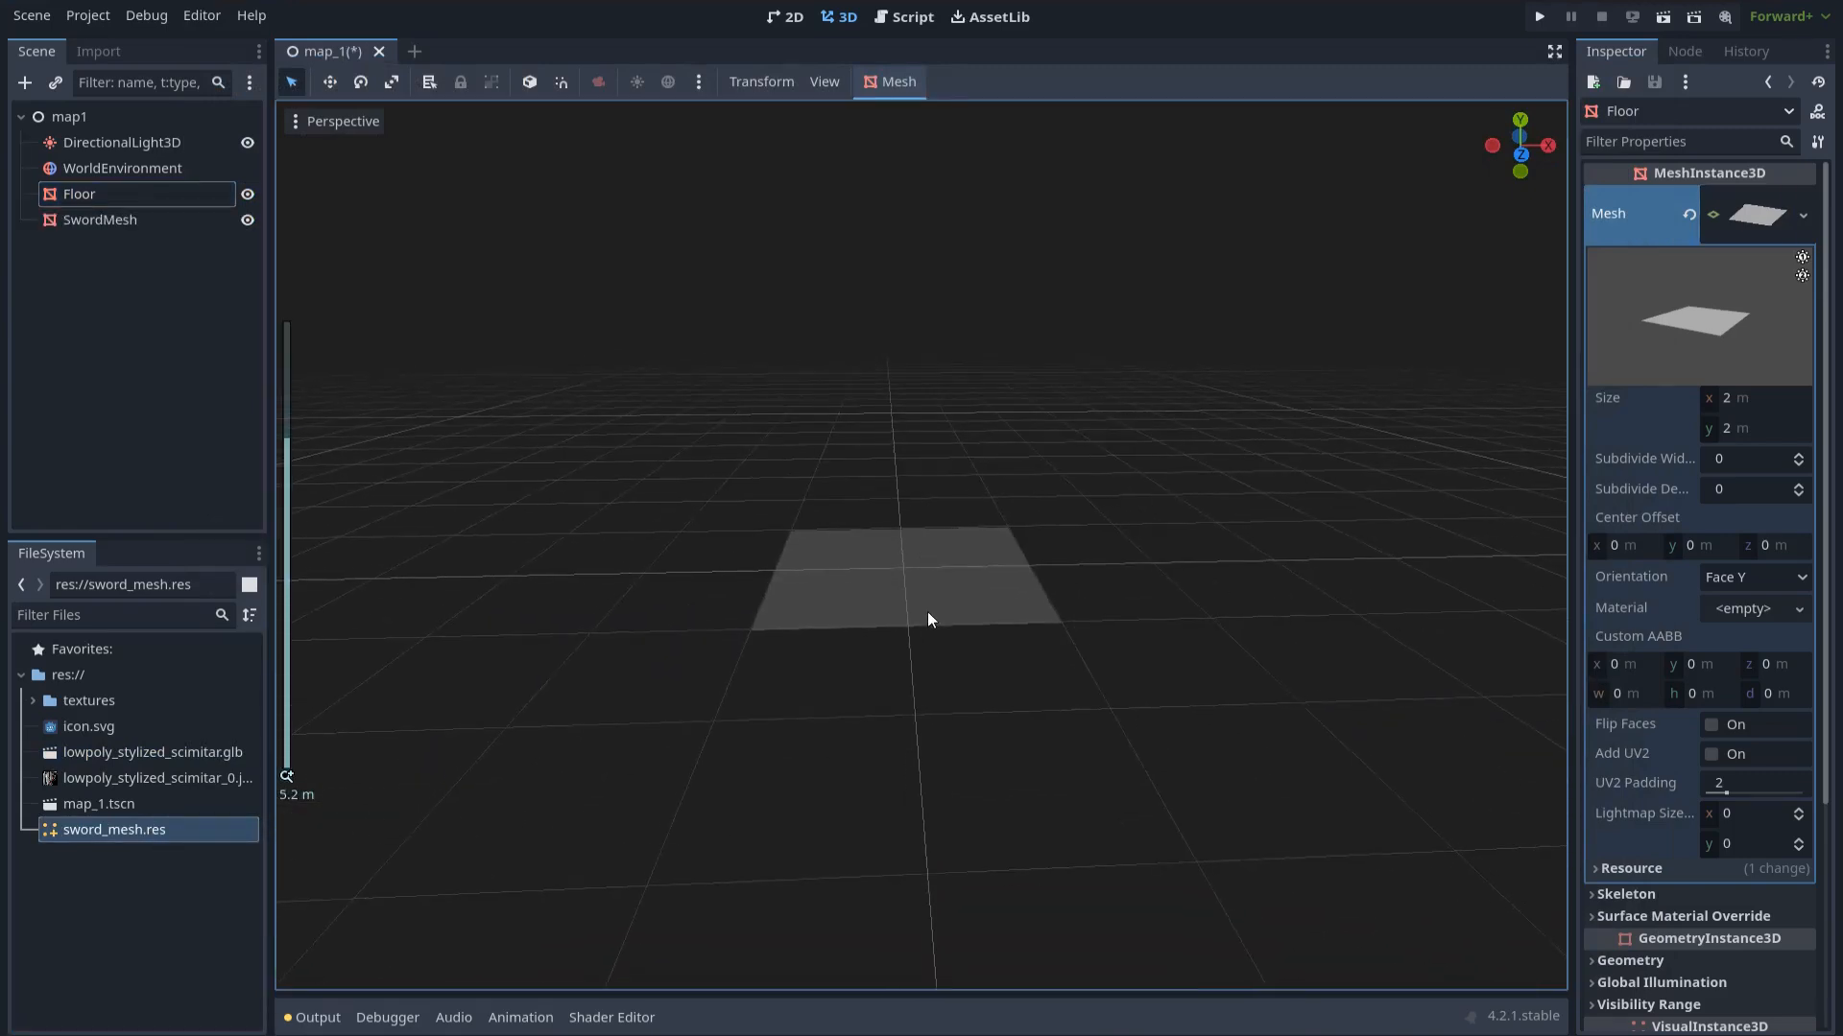
scroll(928, 613, "down", 6)
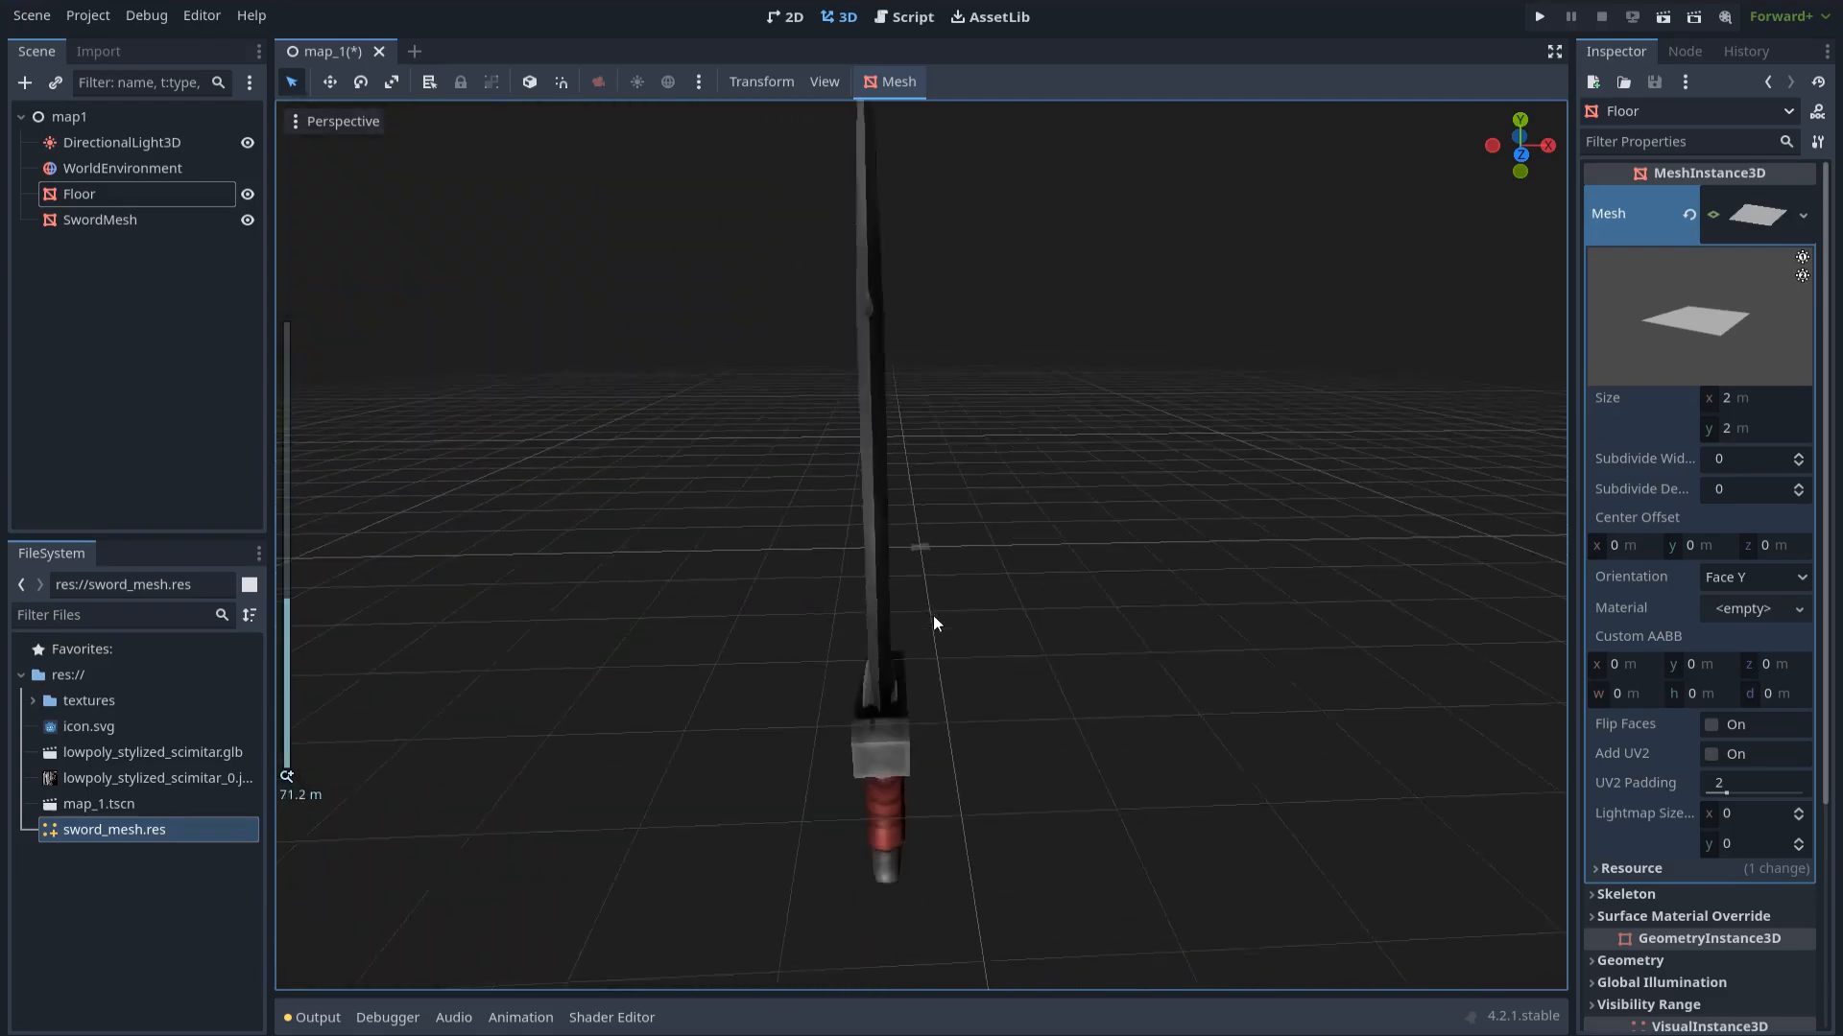
middle_click_drag(933, 614, 1002, 642)
scroll(996, 624, "up", 4)
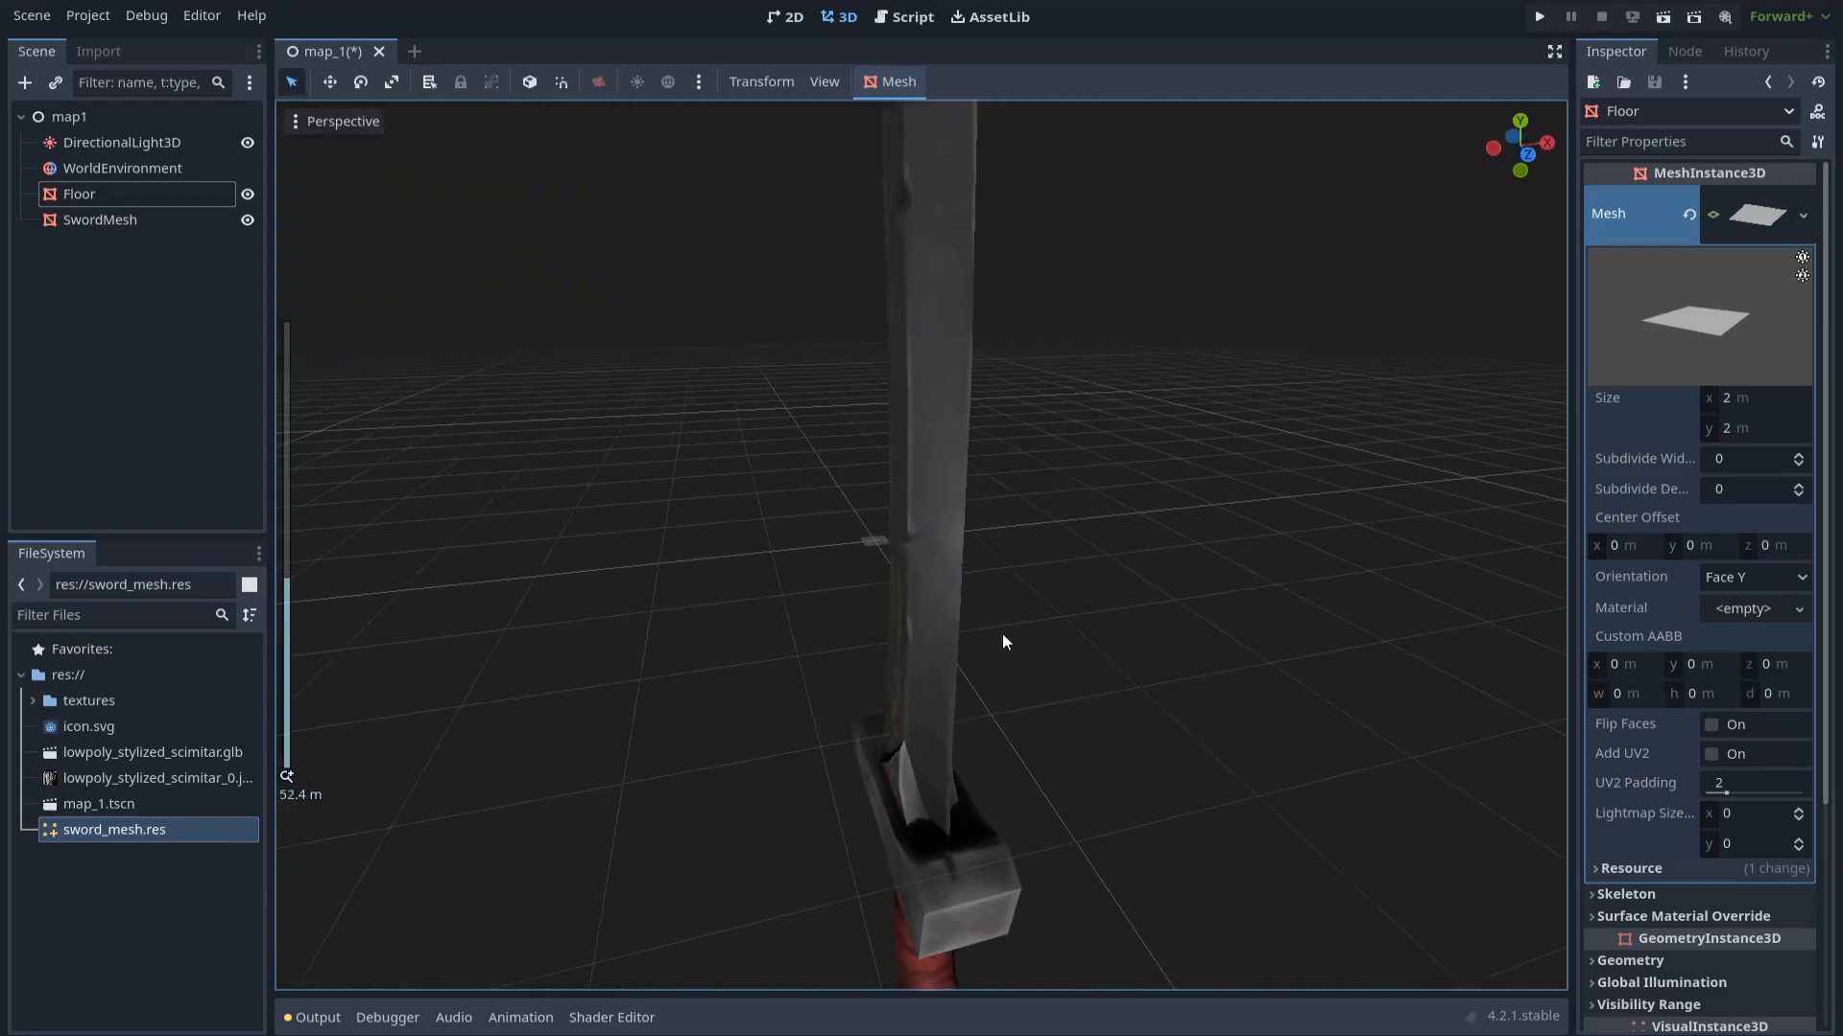
scroll(1002, 641, "down", 2)
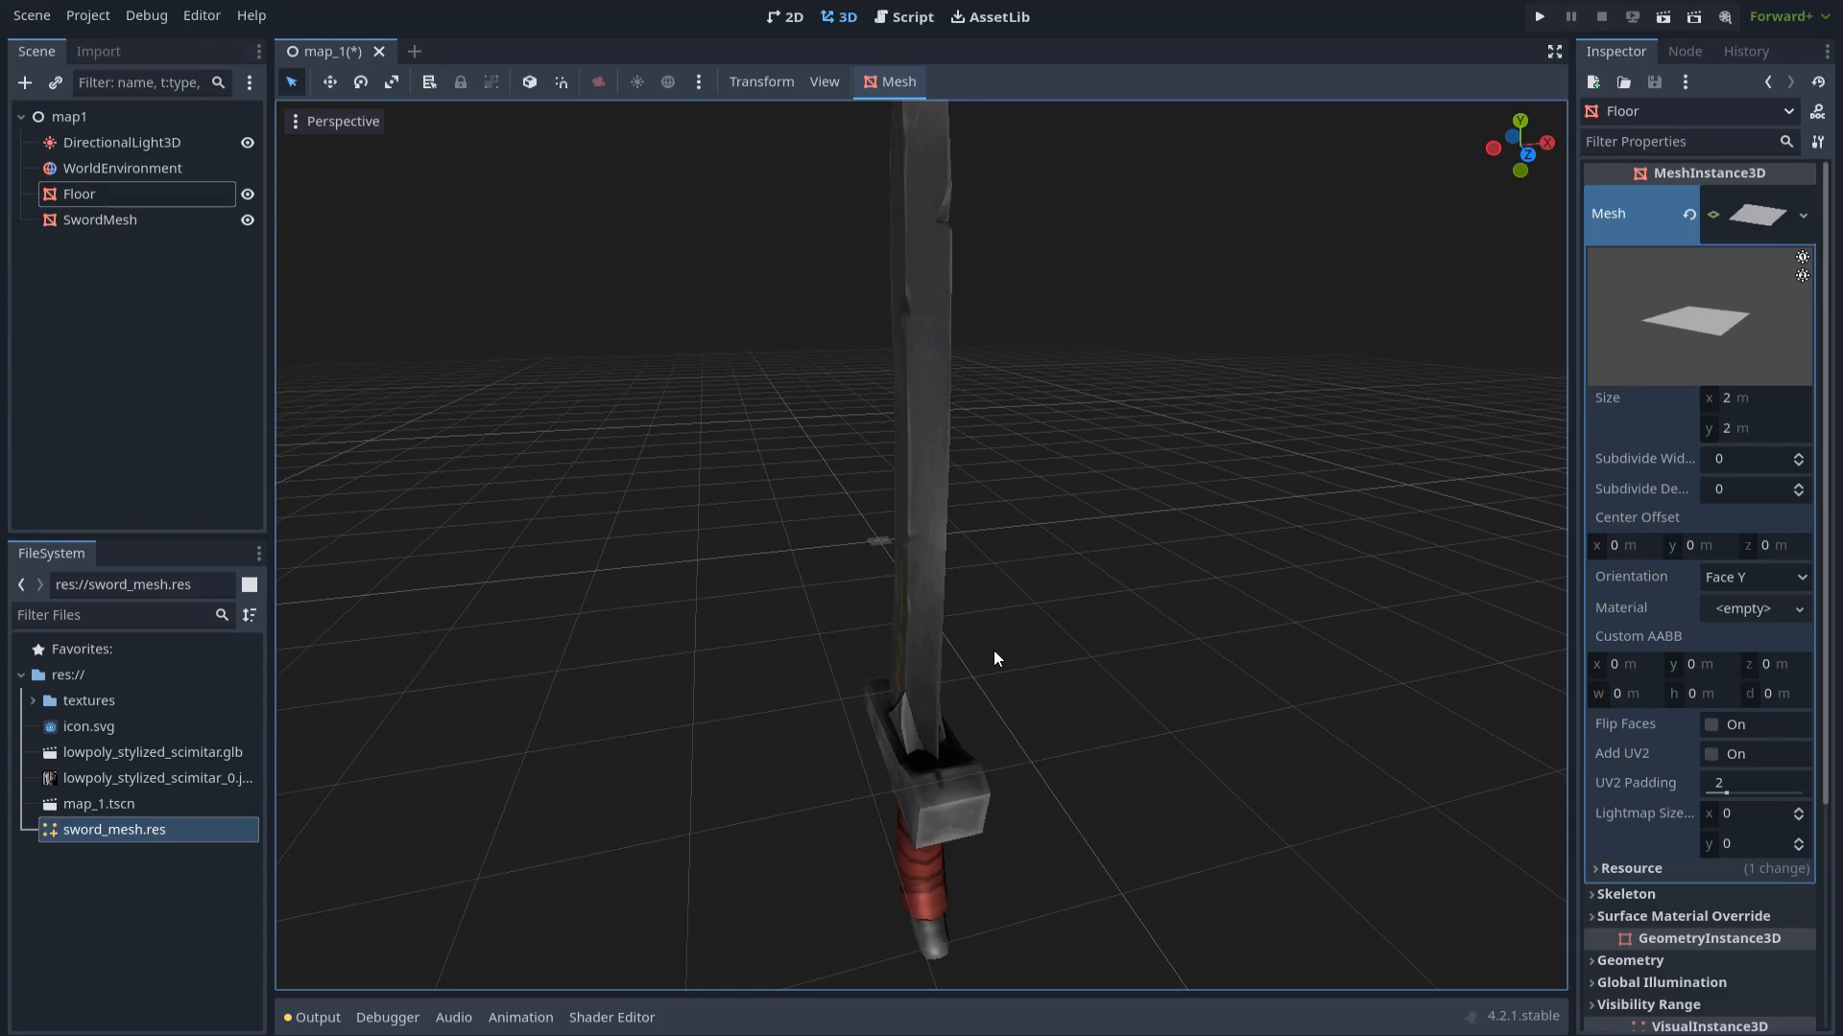
Set the root scale of lowpoly_stylized_scimitar.glb to 0.01 in its import settings and reimport it
left_click(194, 758)
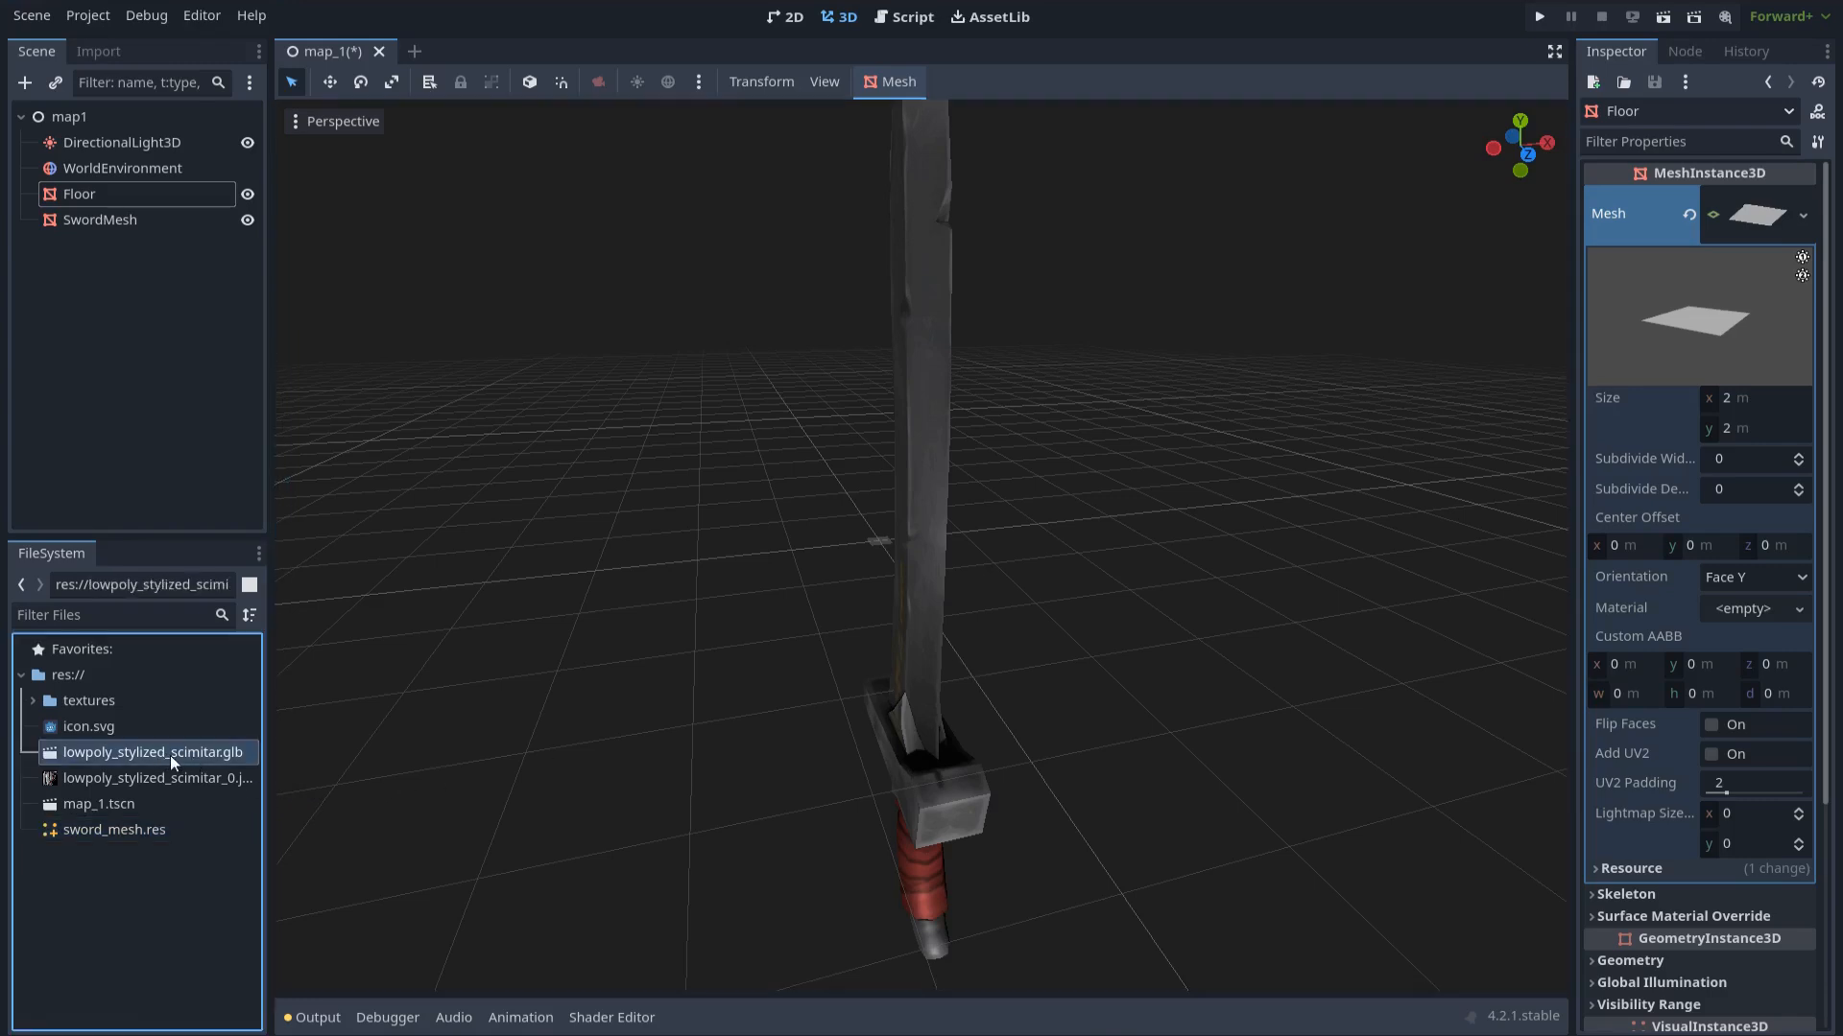
double_click(169, 757)
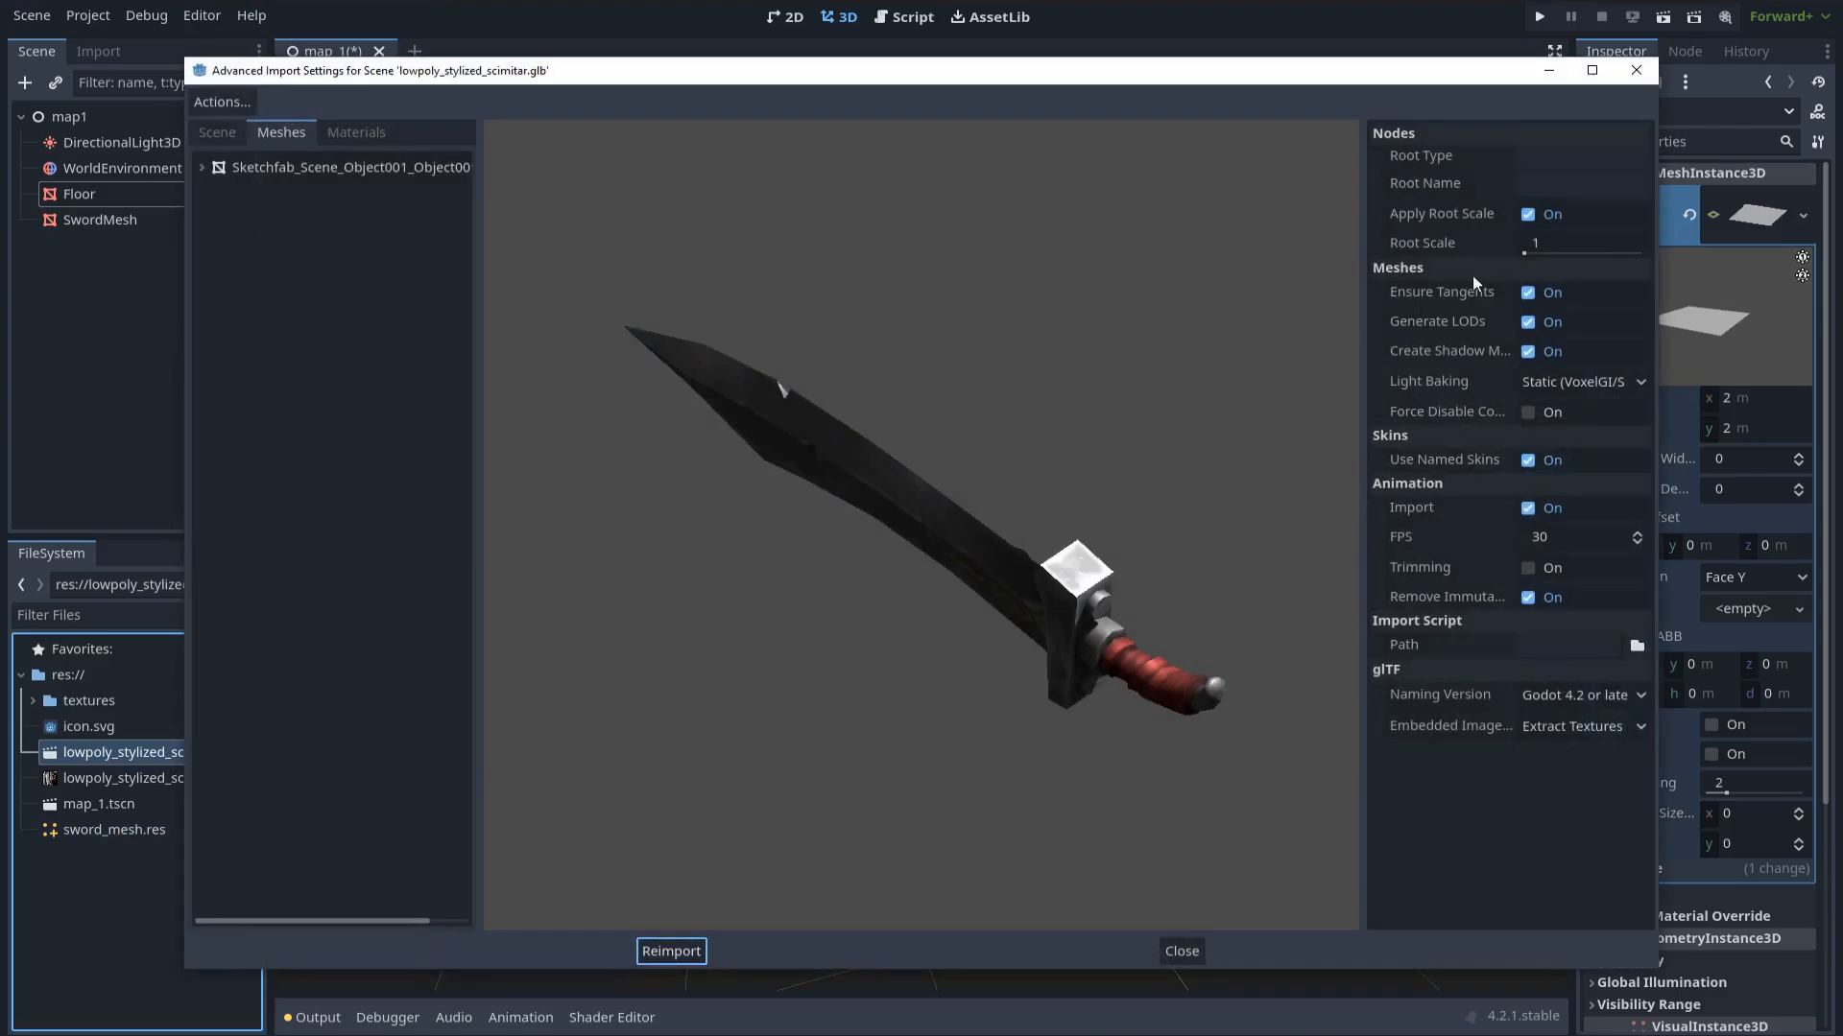
left_click(1546, 245)
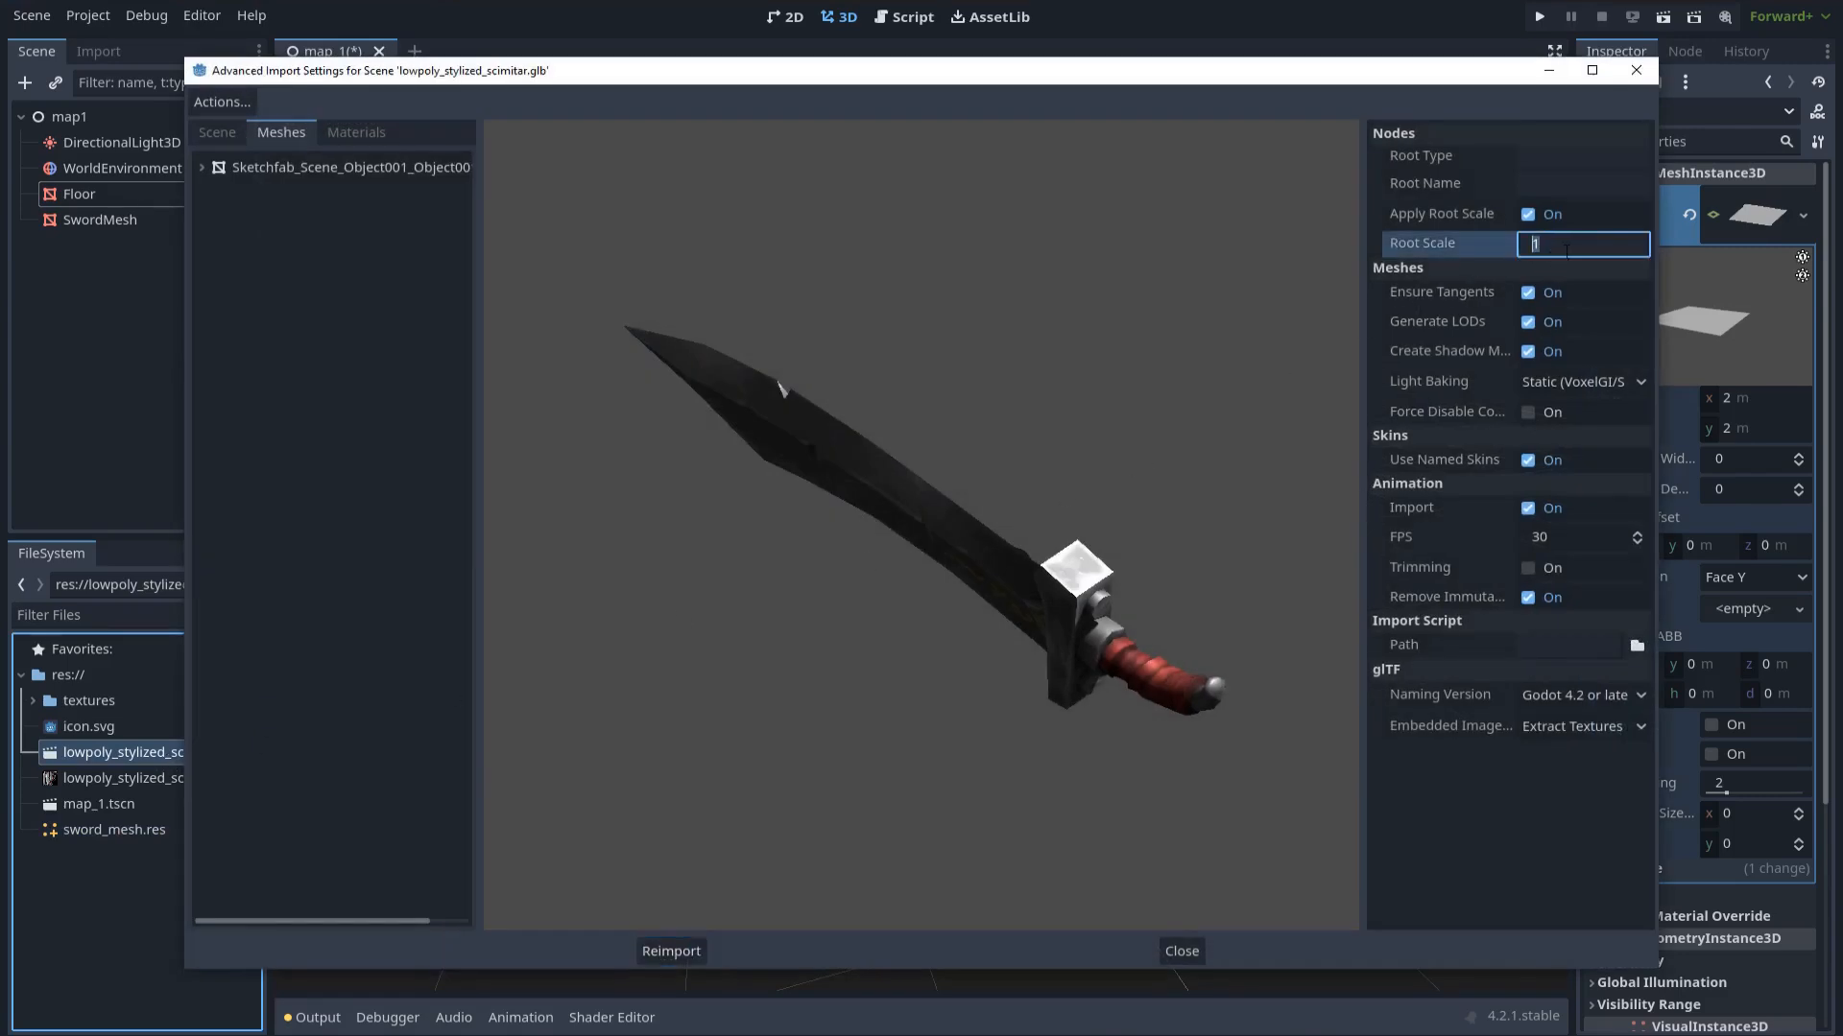
type("0.01")
key("Return")
left_click(671, 952)
Raise the sword above the floor, rotate it about the vertical axis to show the blade's flat side, and reposition it horizontally
scroll(896, 603, "up", 8)
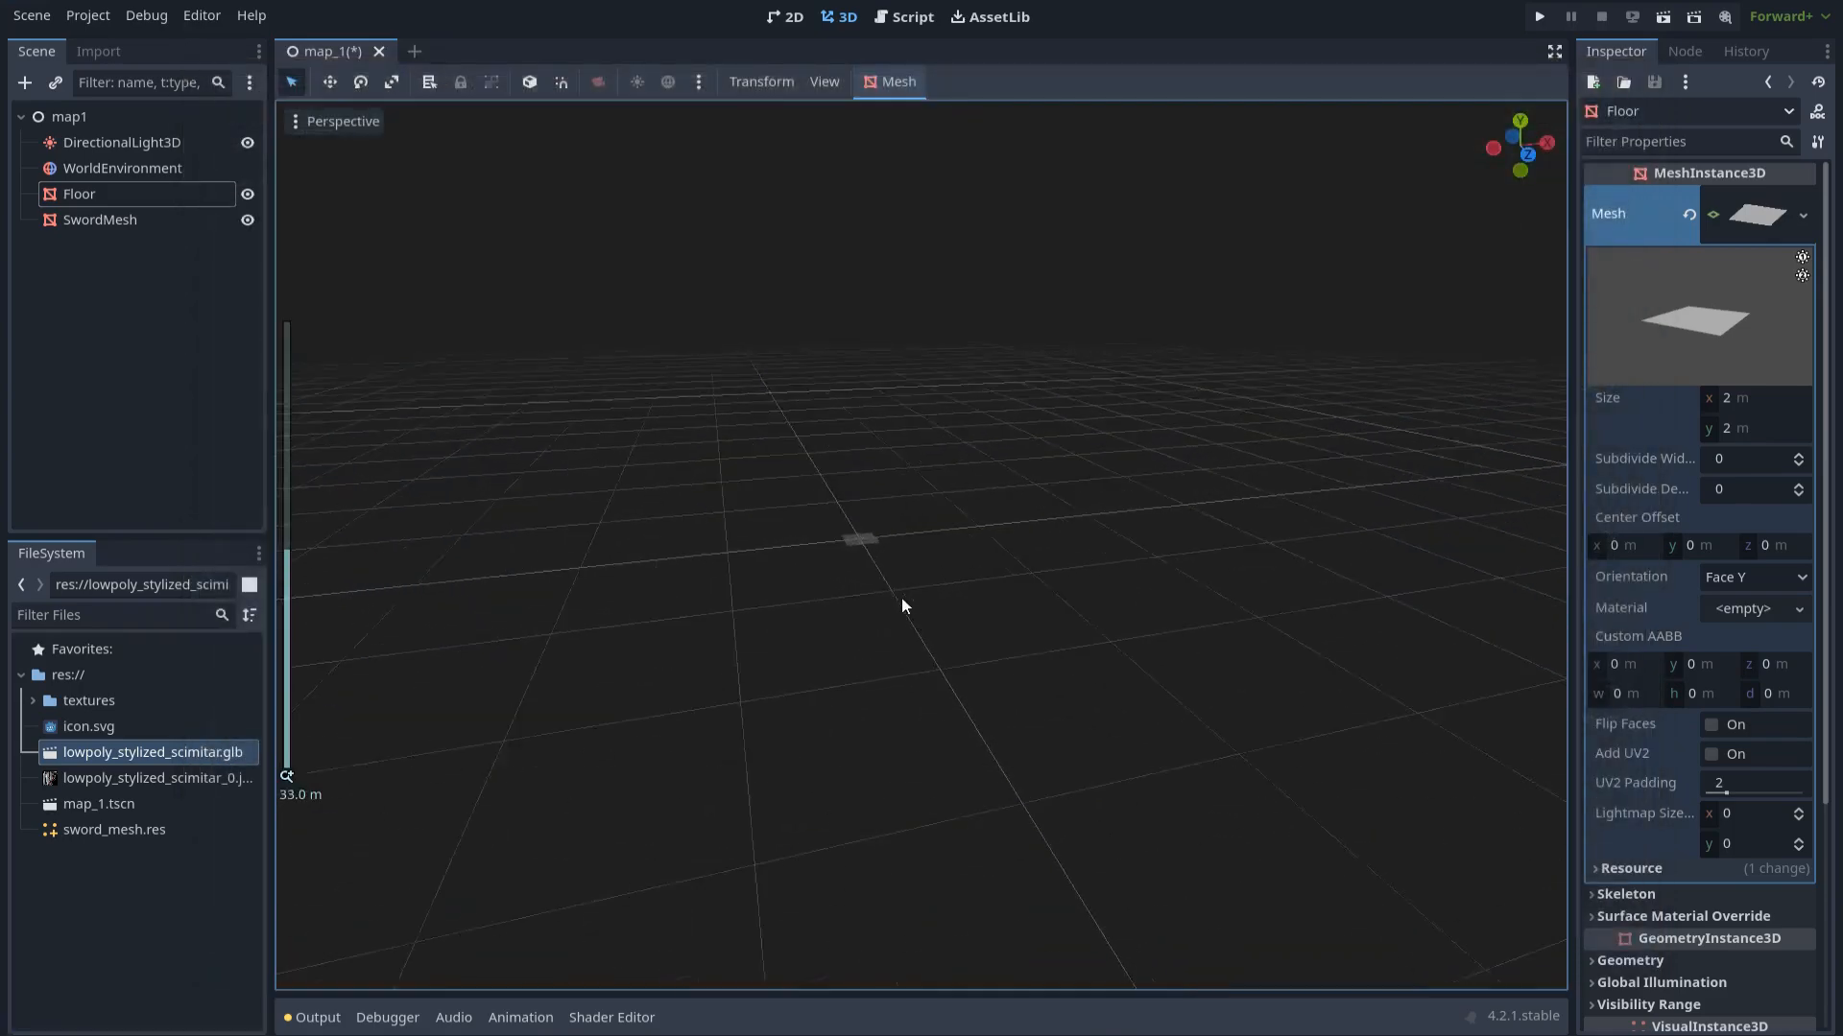
scroll(868, 647, "up", 10)
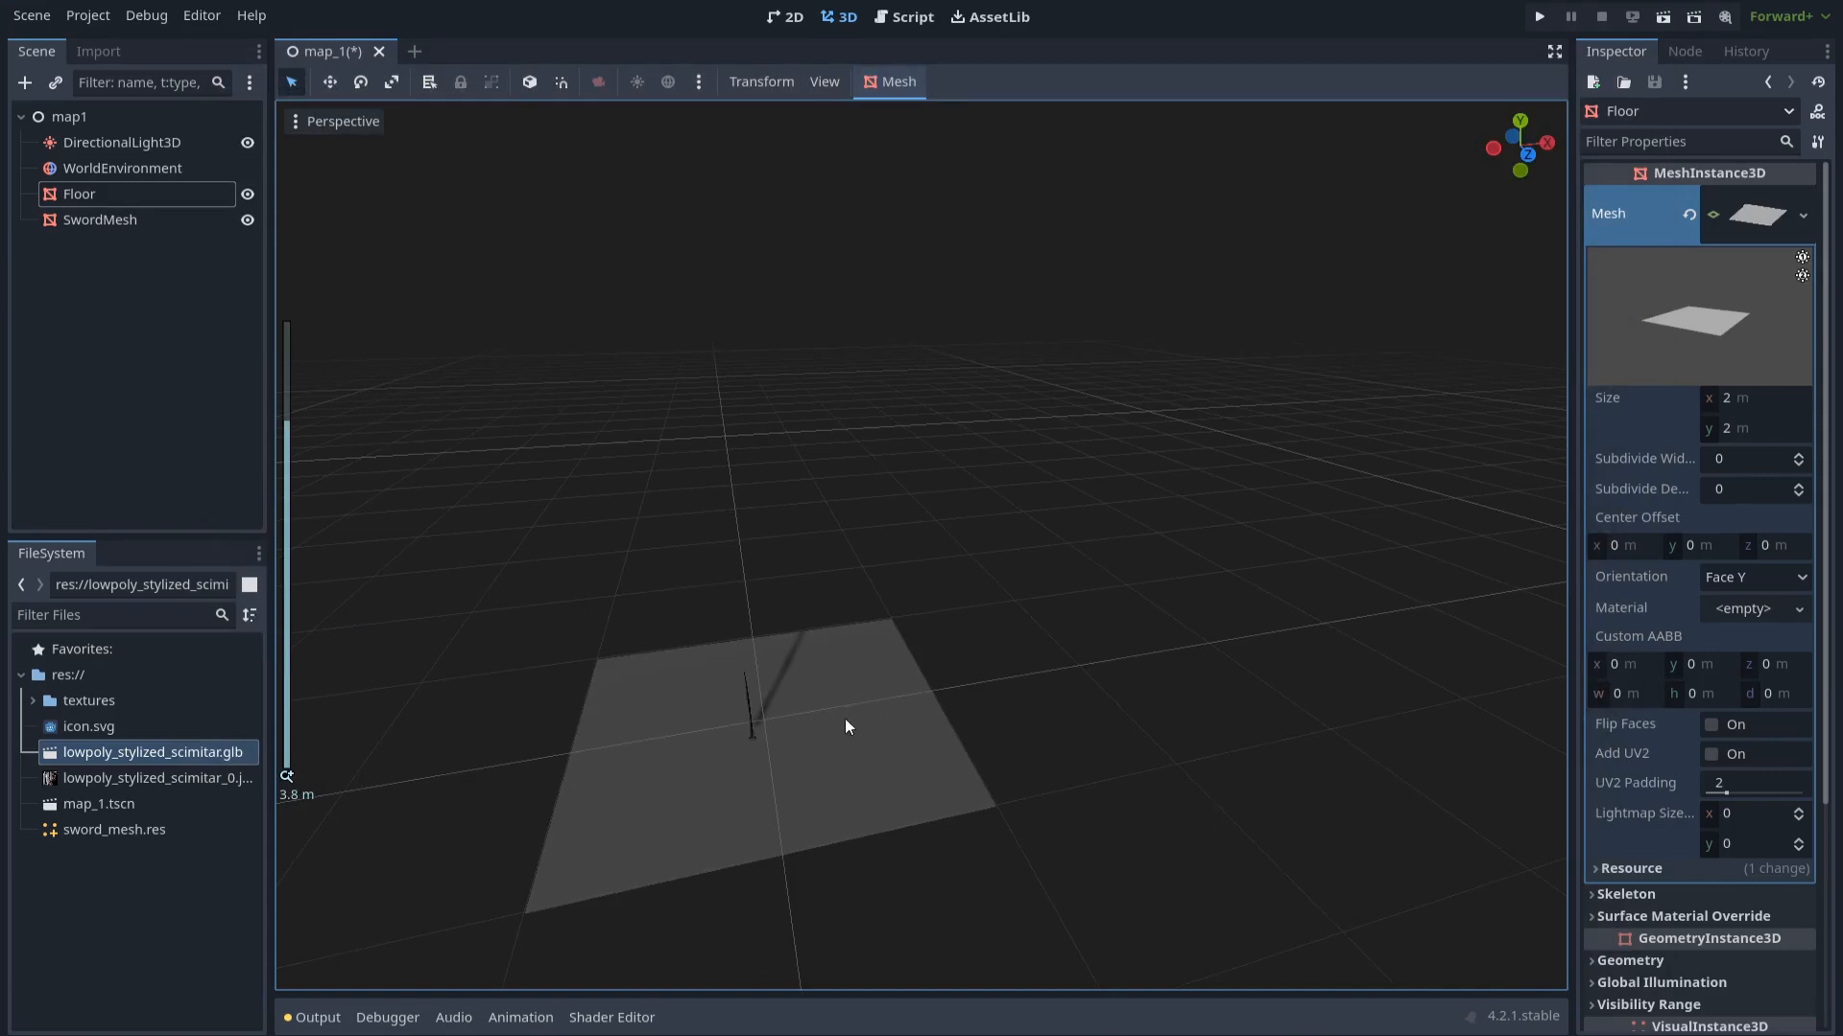
scroll(892, 666, "up", 3)
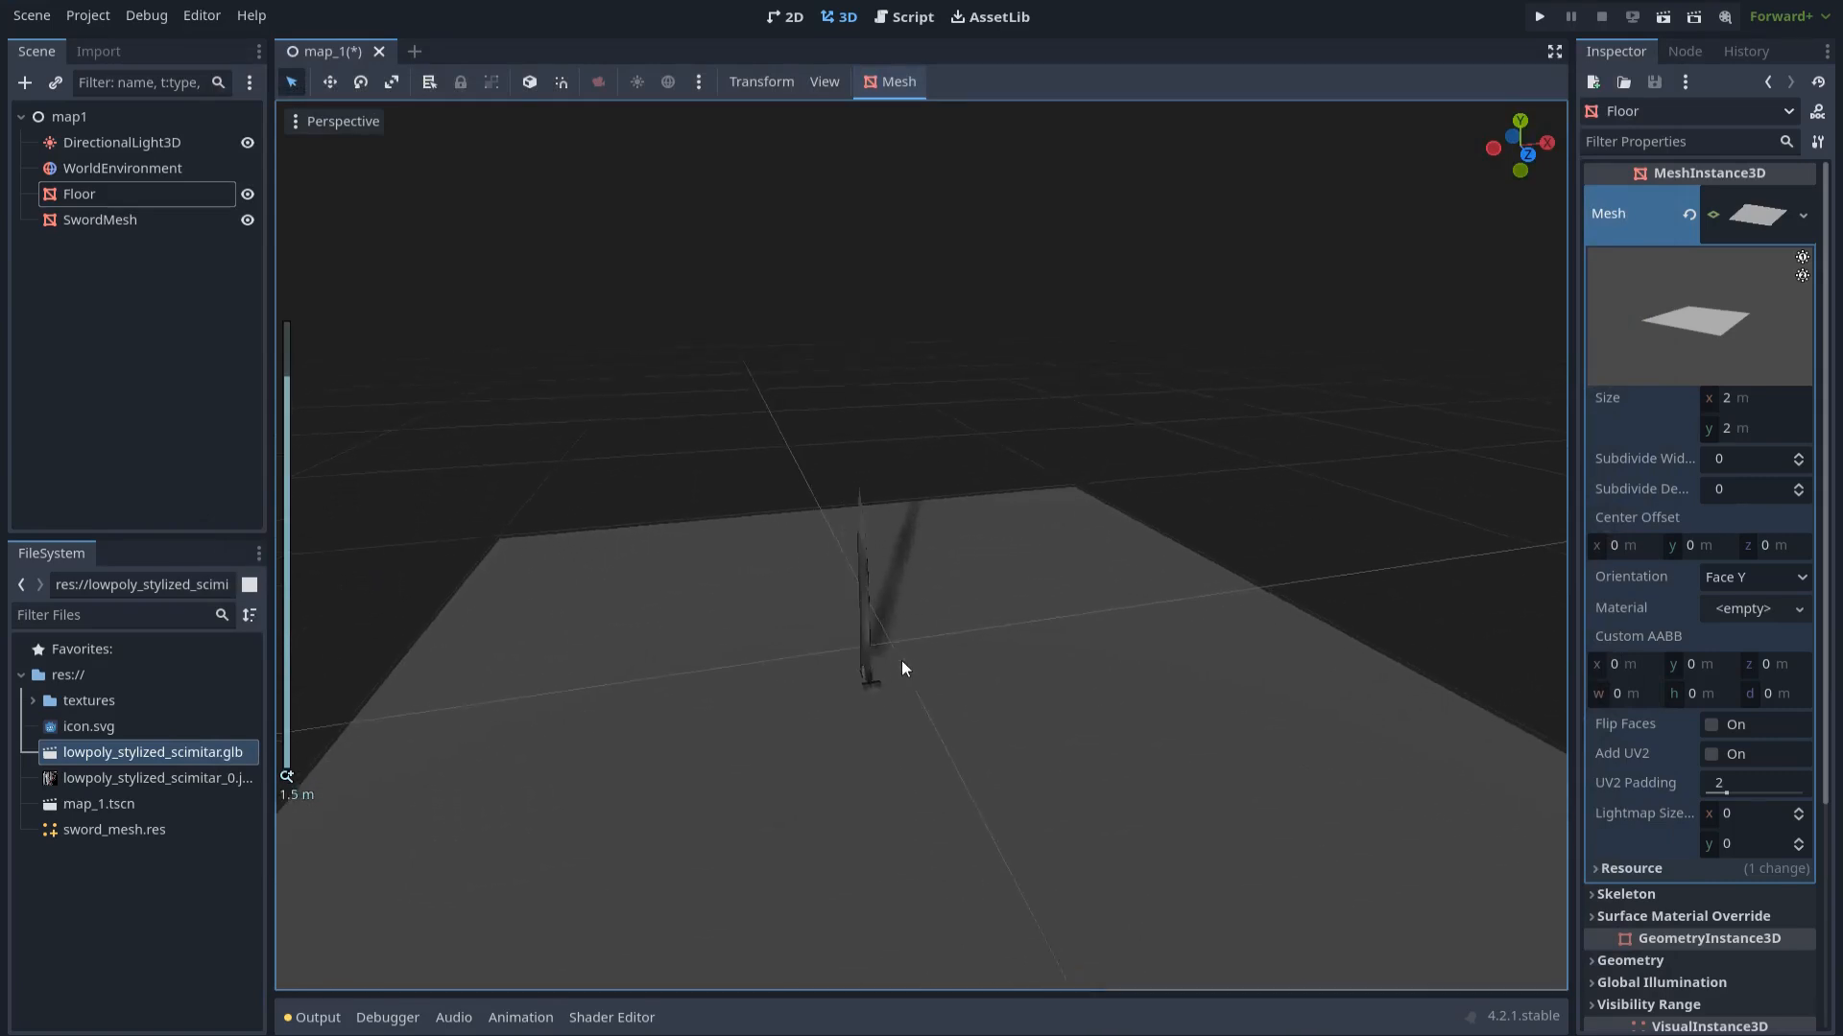
left_click(873, 622)
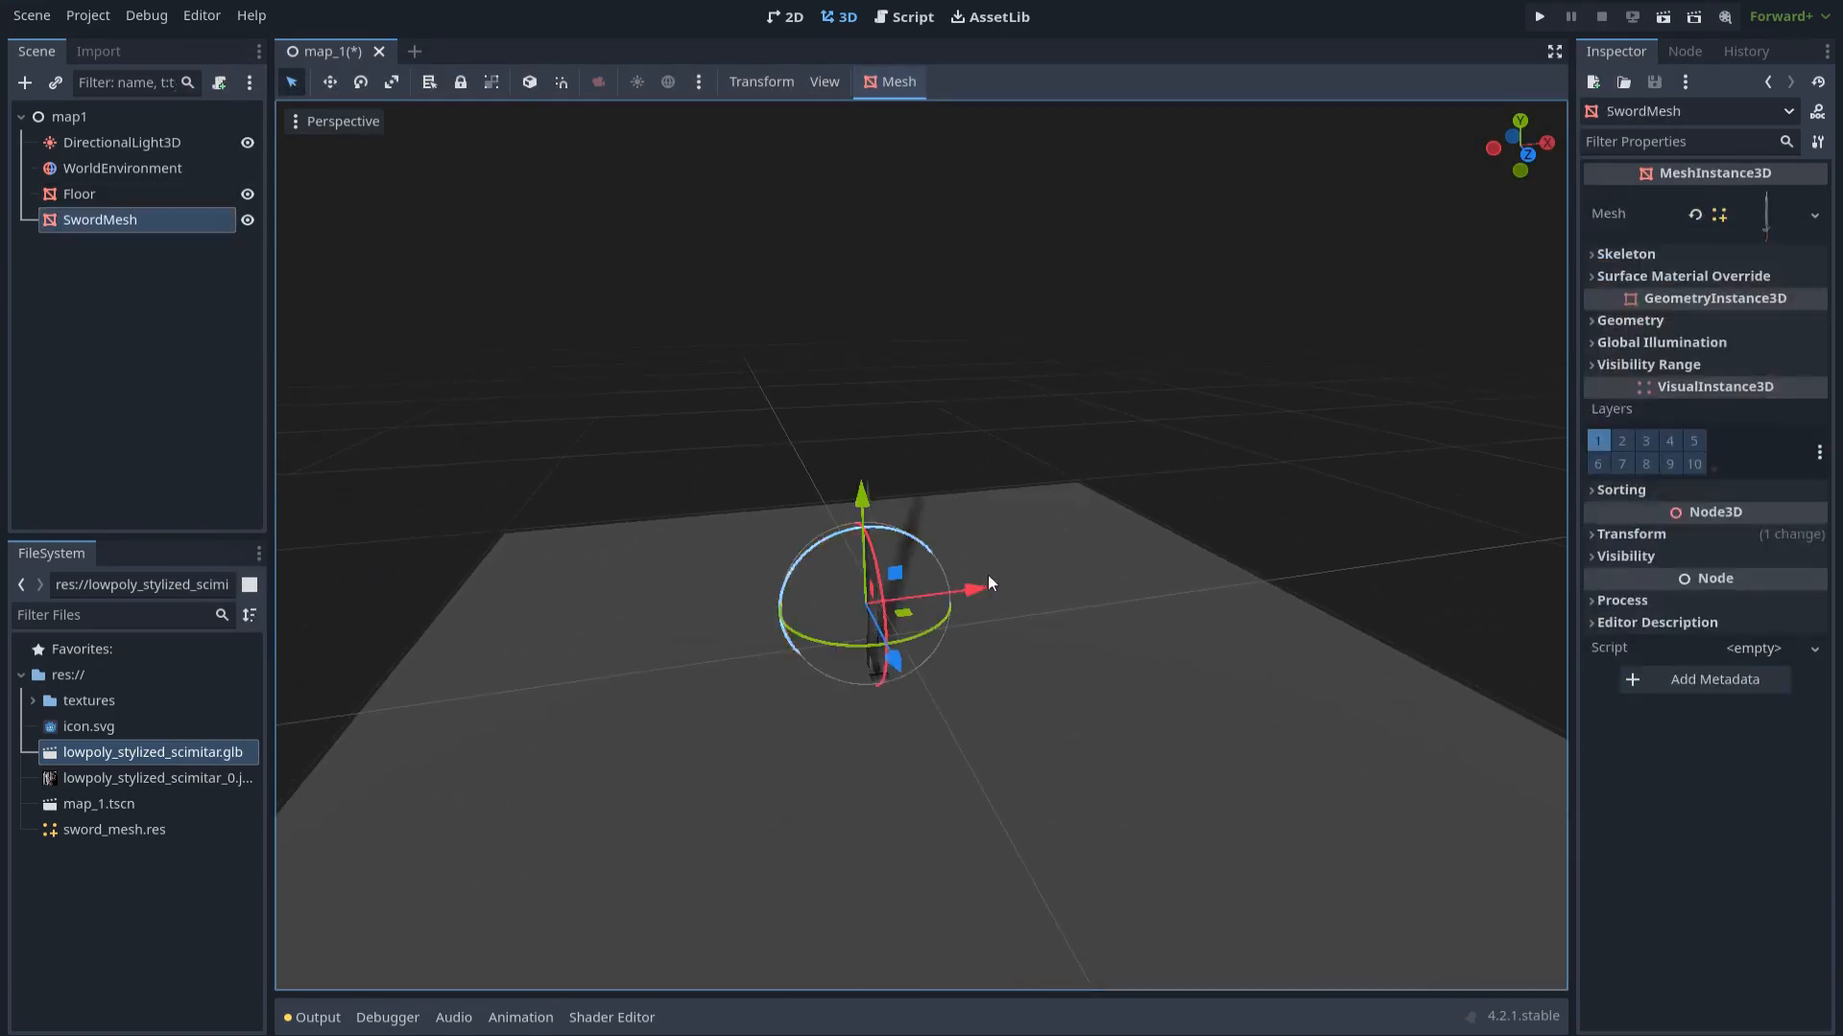
left_click_drag(869, 472, 858, 440)
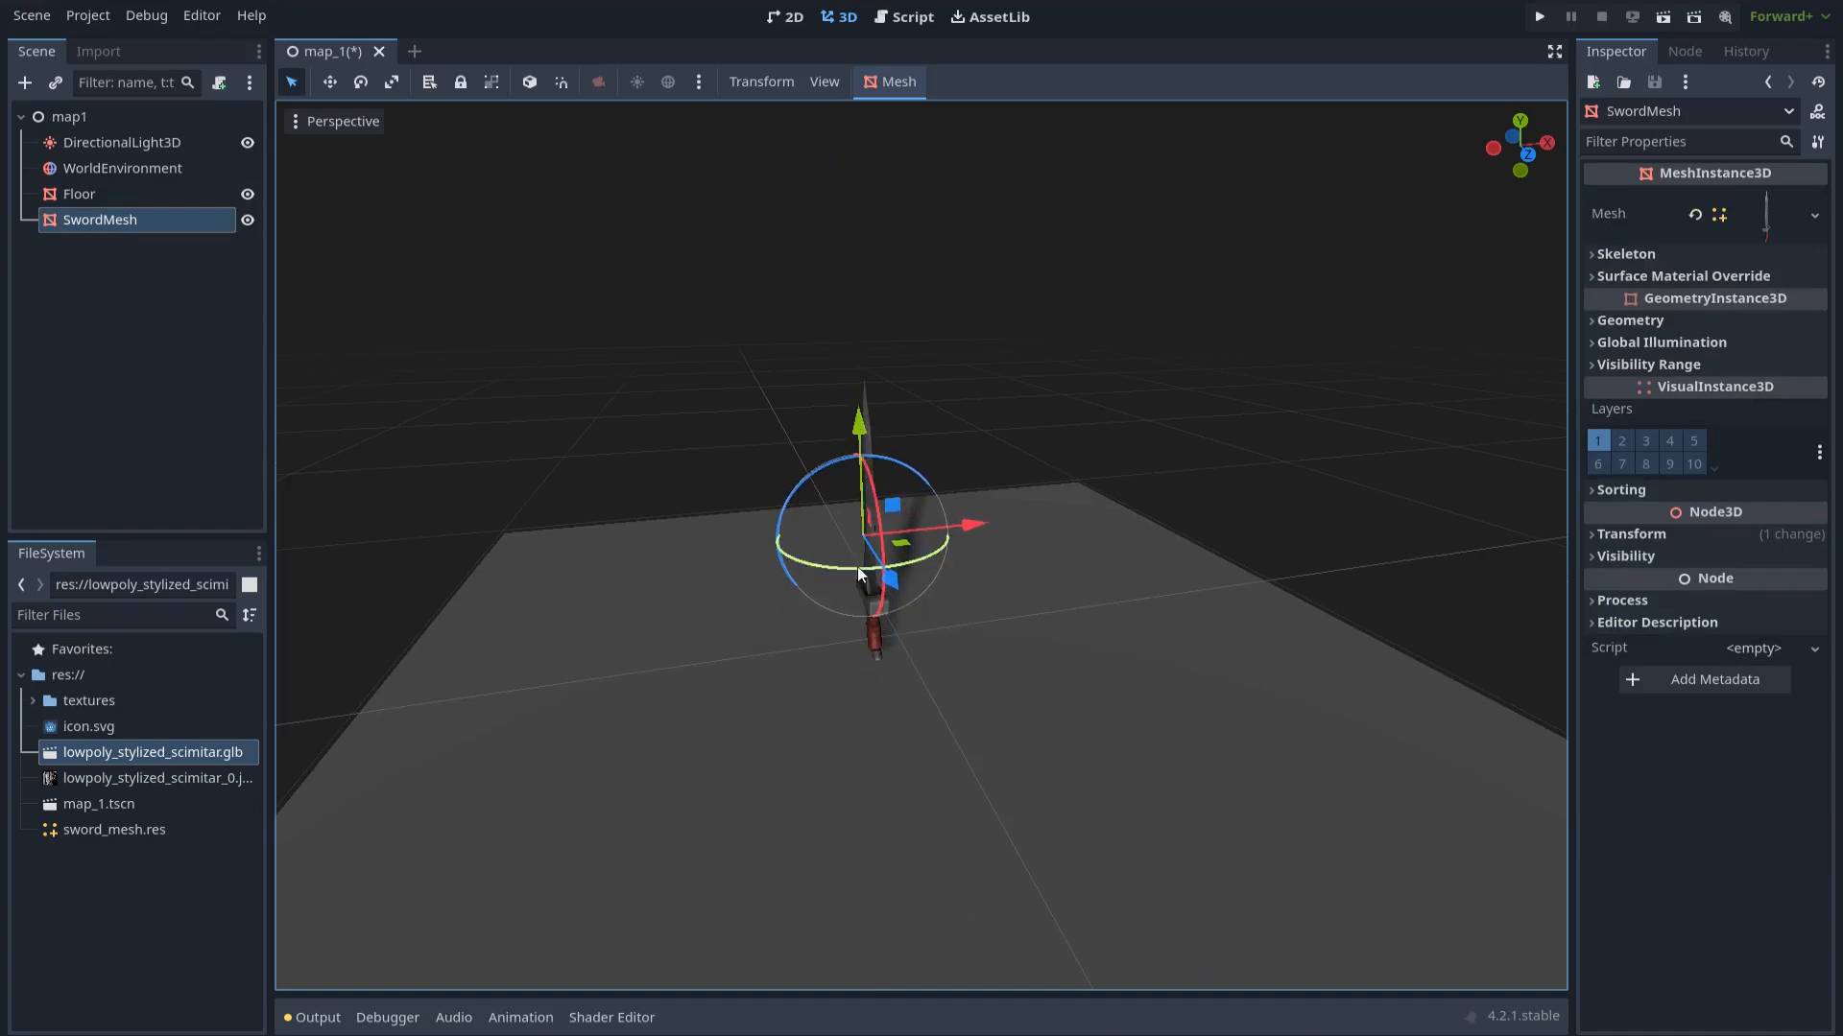
left_click_drag(851, 572, 927, 565)
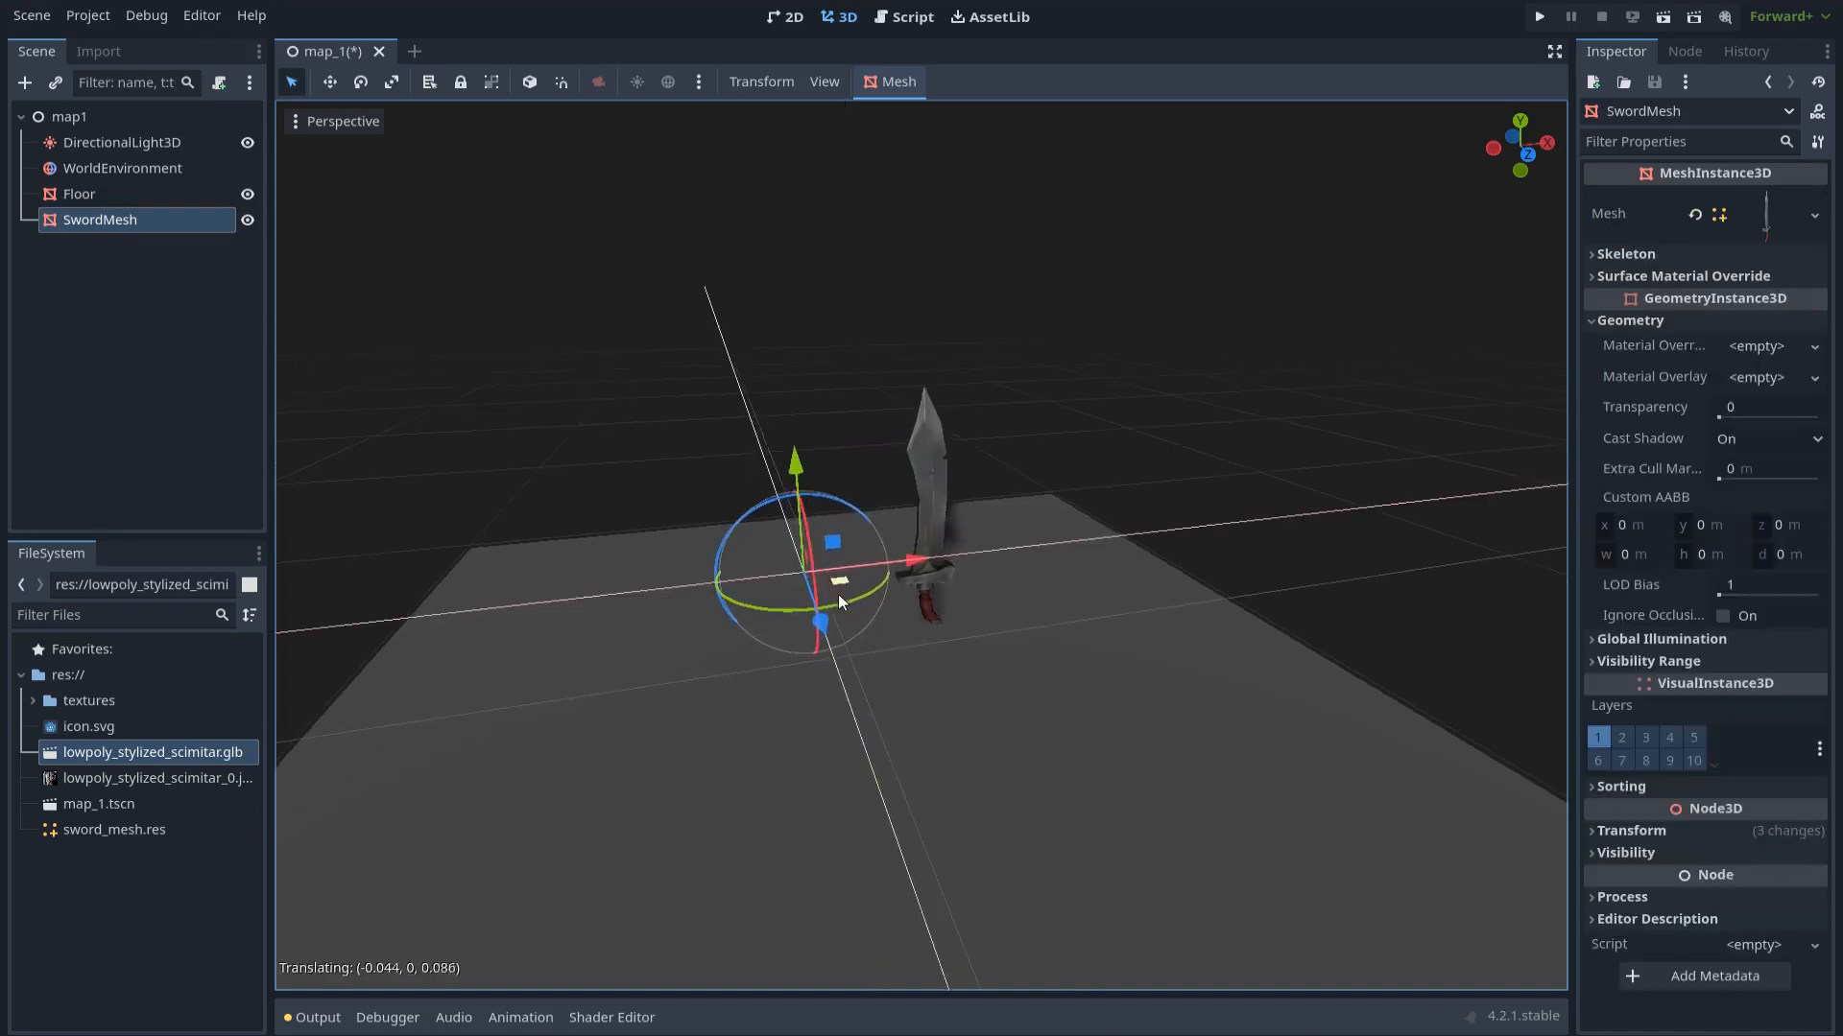
left_click_drag(837, 596, 735, 630)
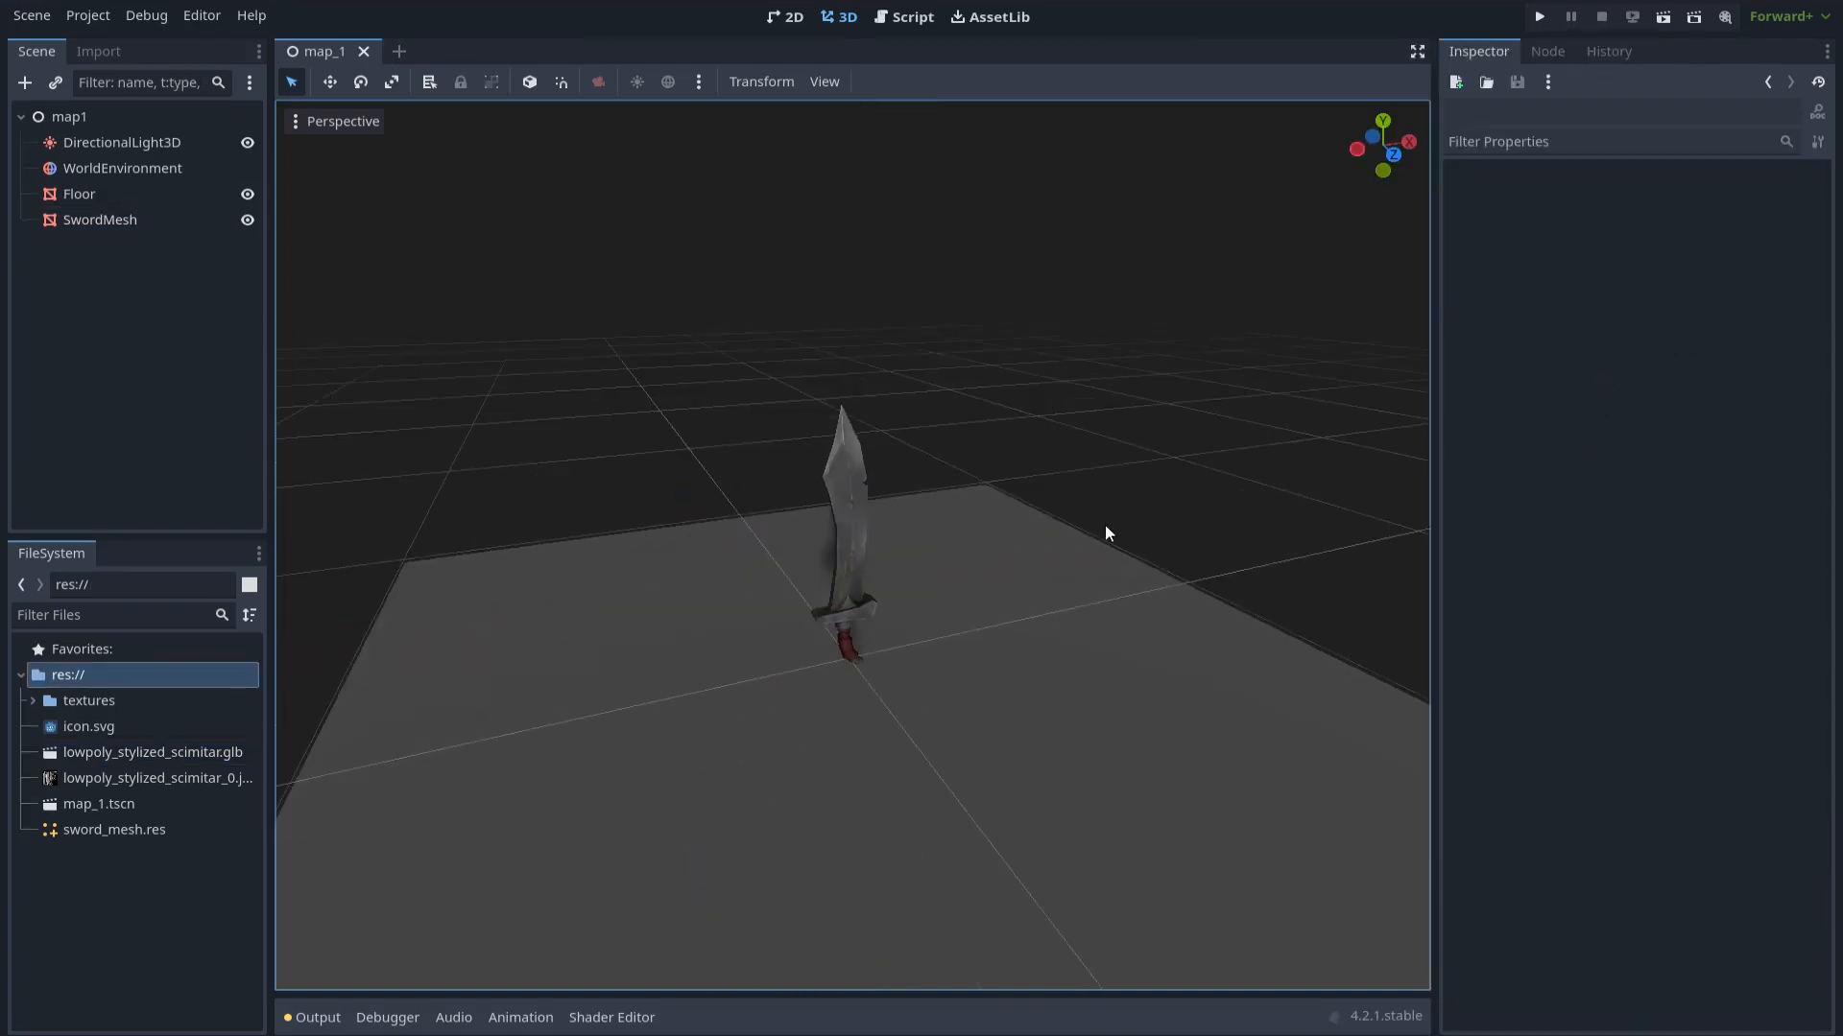
Assign a new ShaderMaterial as the Material Overlay in SwordMesh's geometry settings
left_click(169, 222)
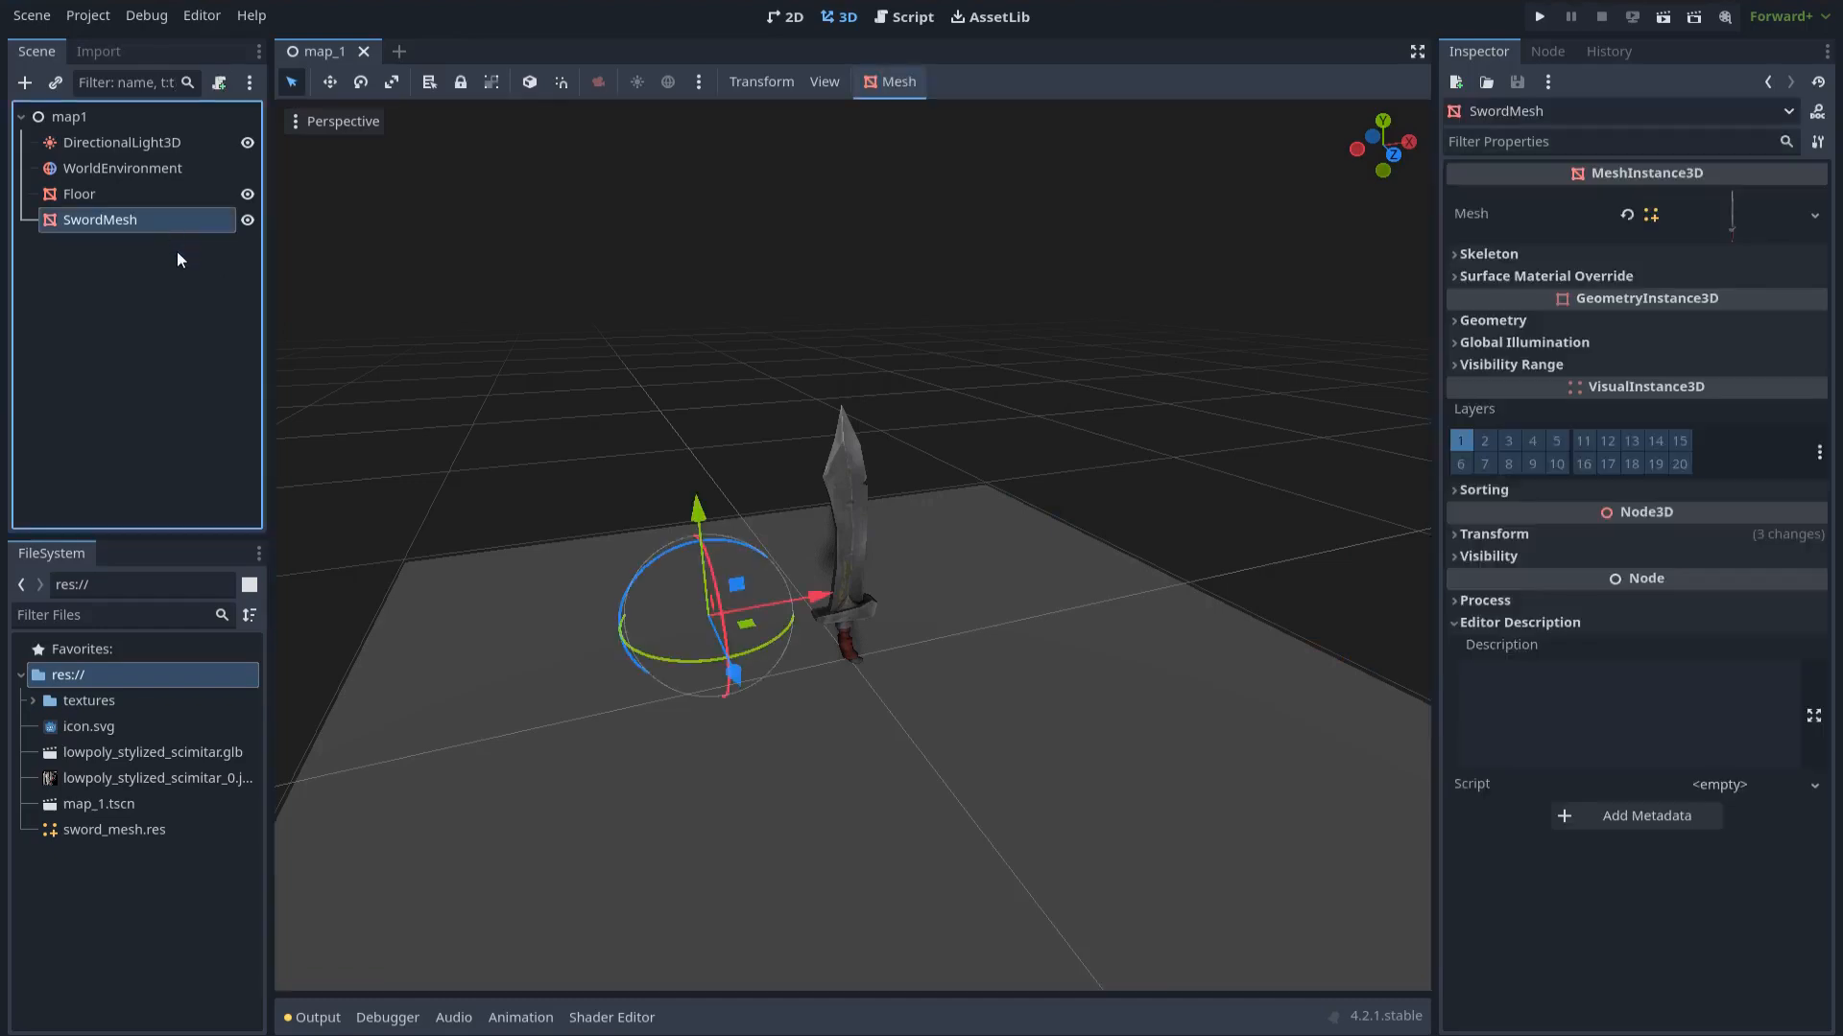
left_click(1726, 213)
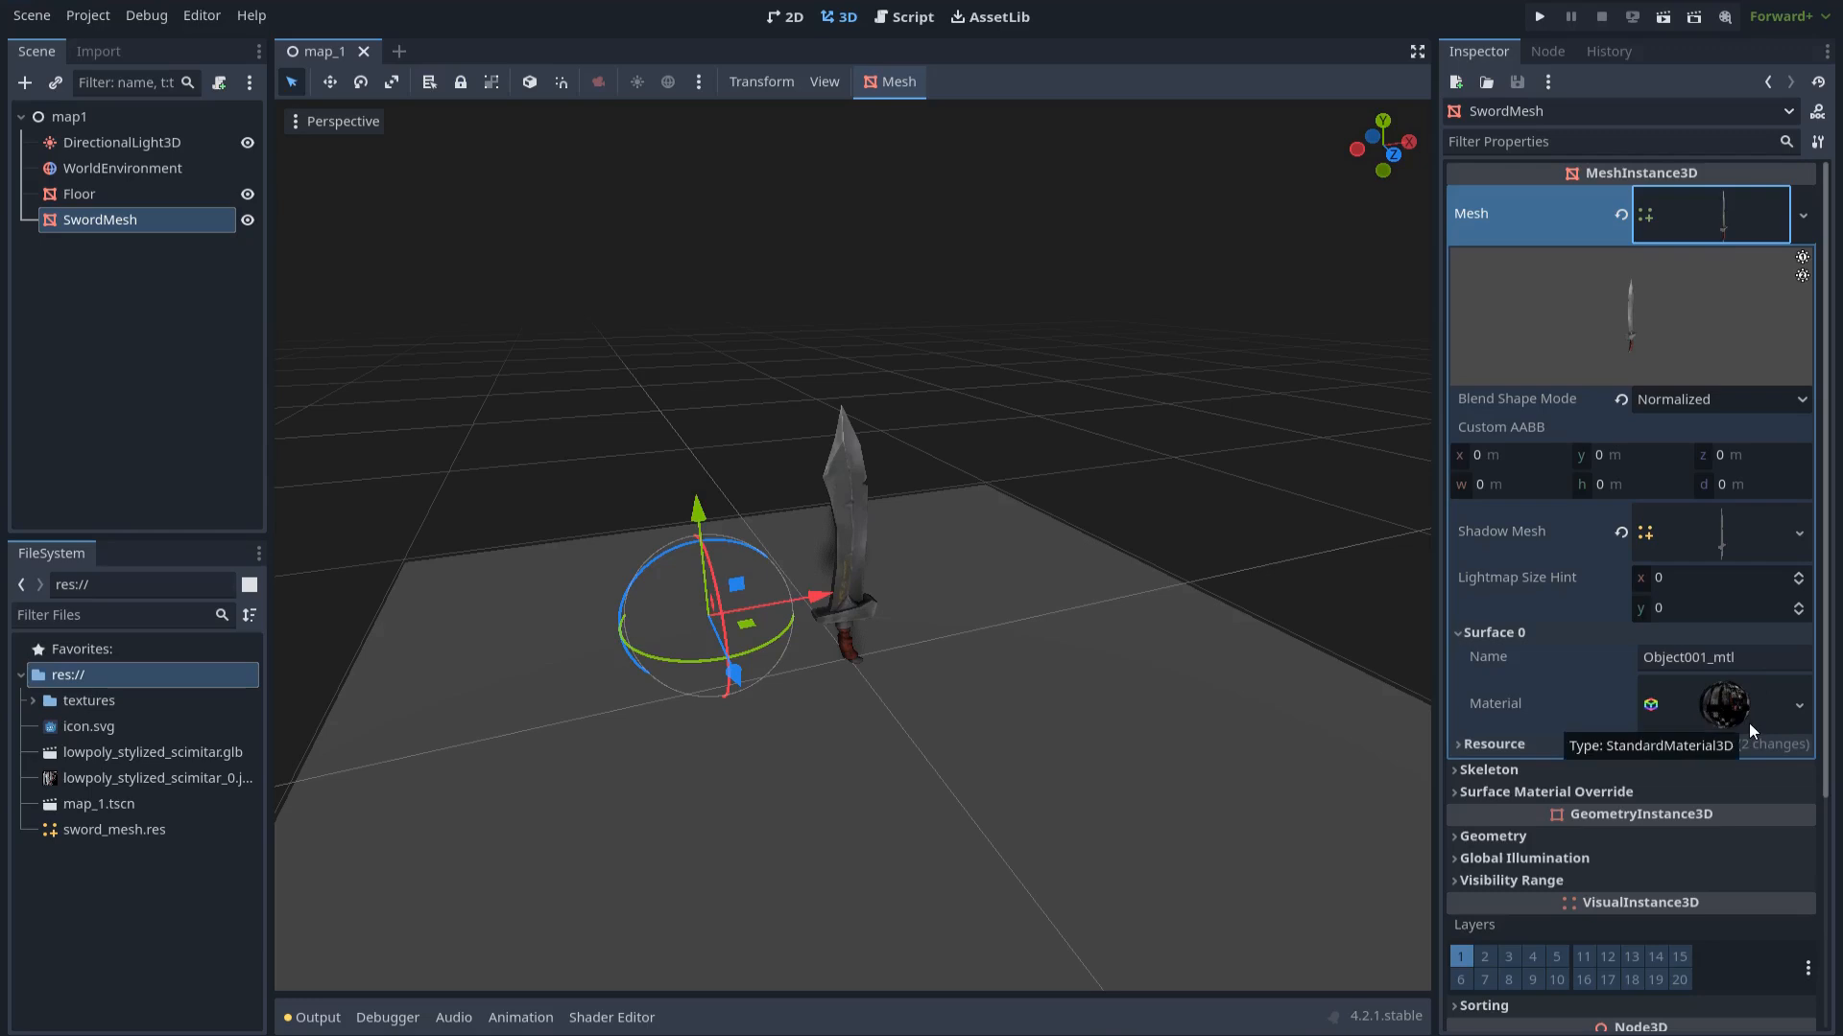
scroll(1672, 681, "down", 3)
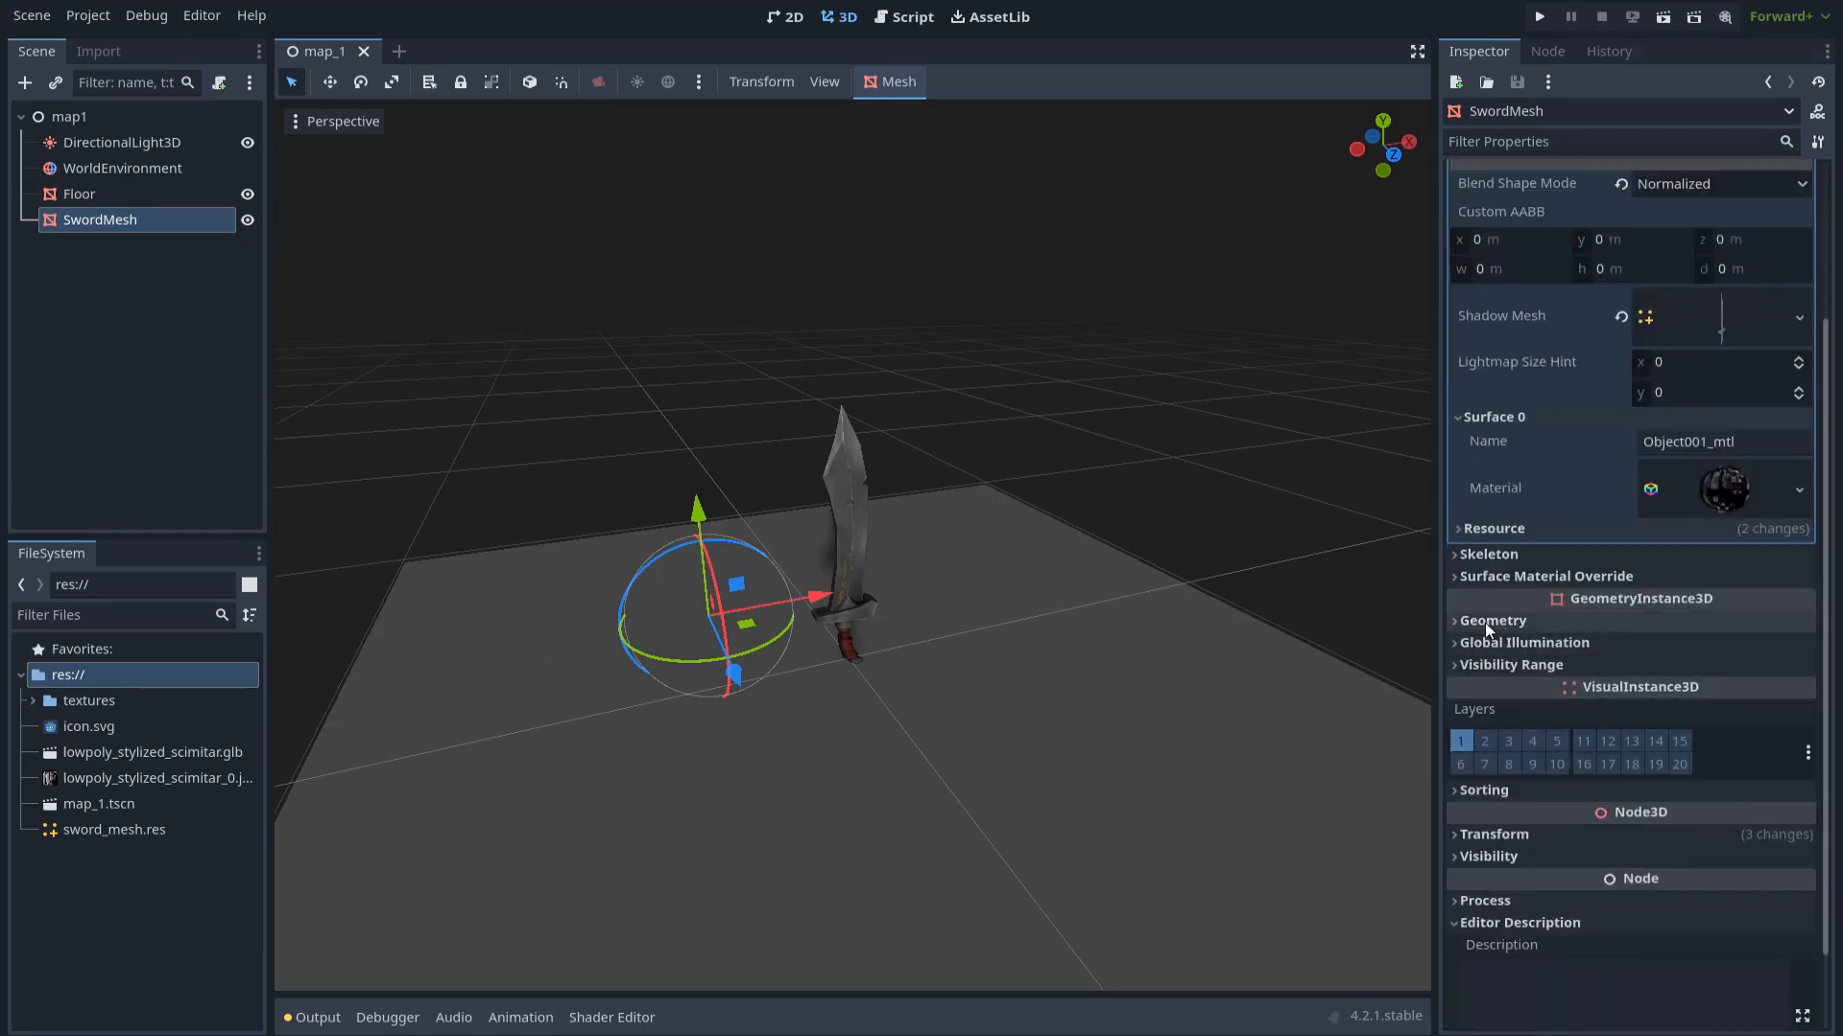
left_click(1455, 624)
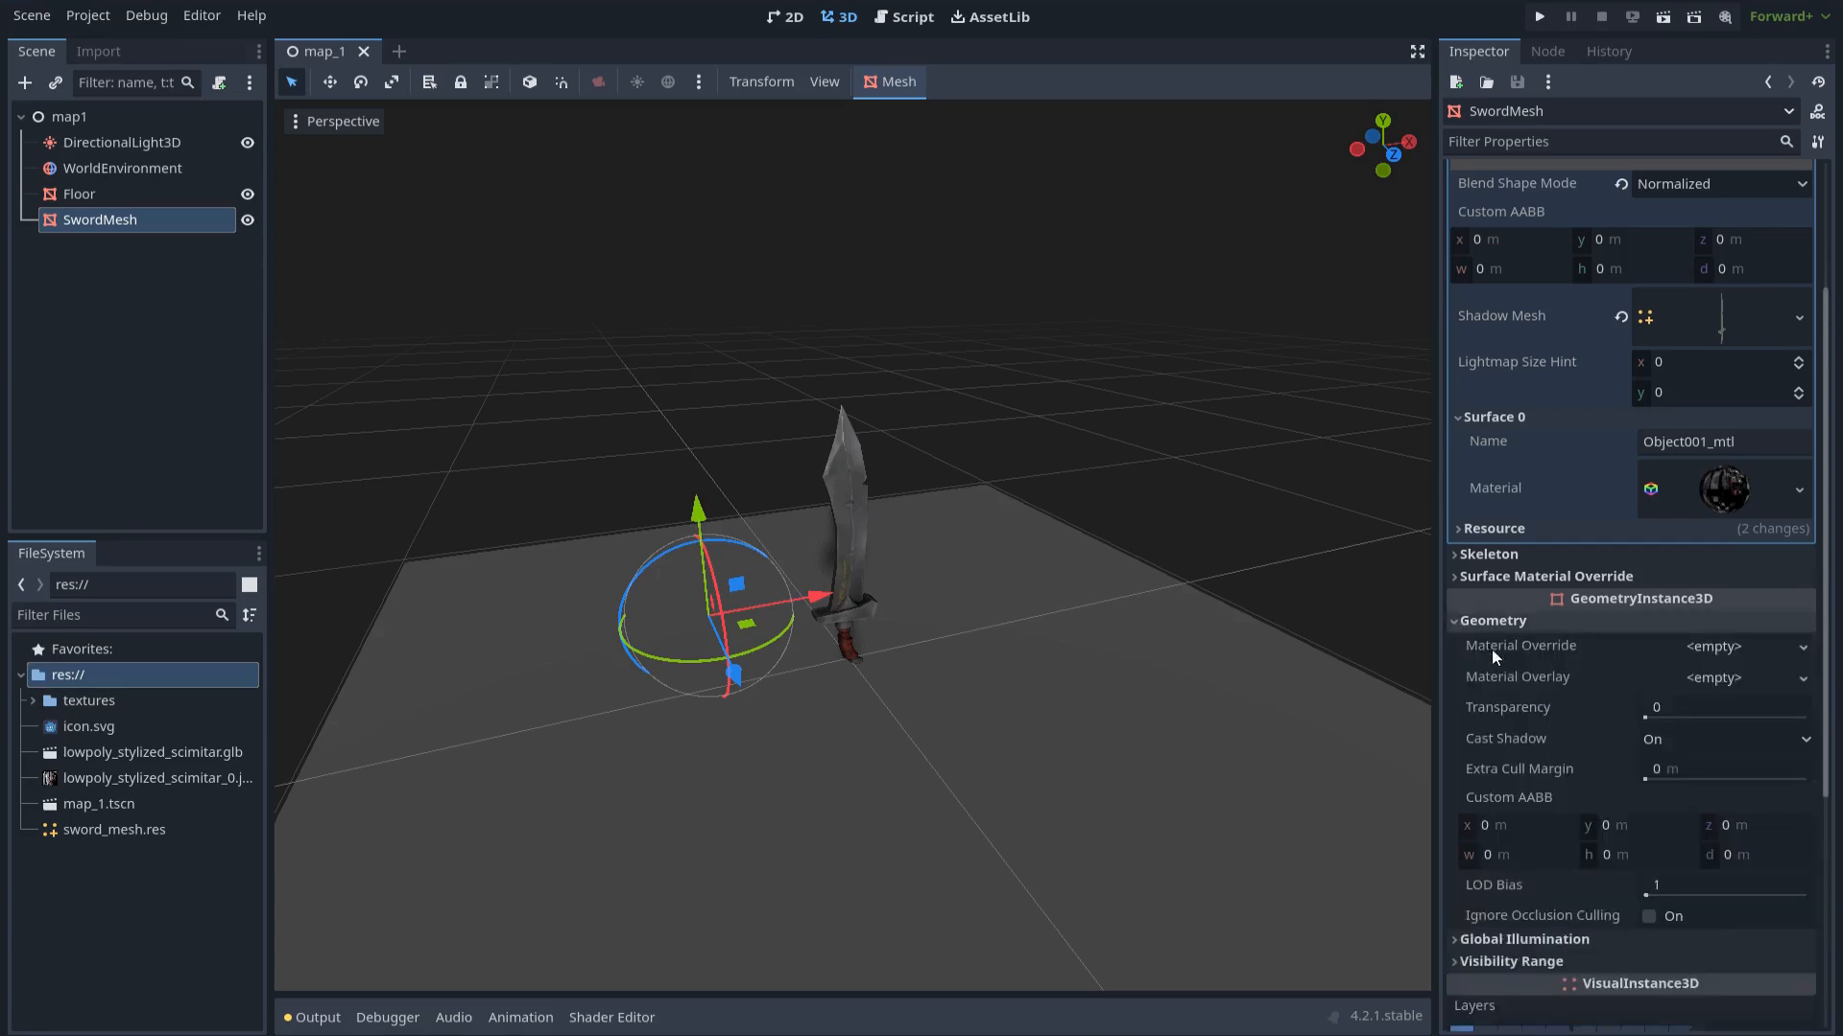
mouse_move(1477, 683)
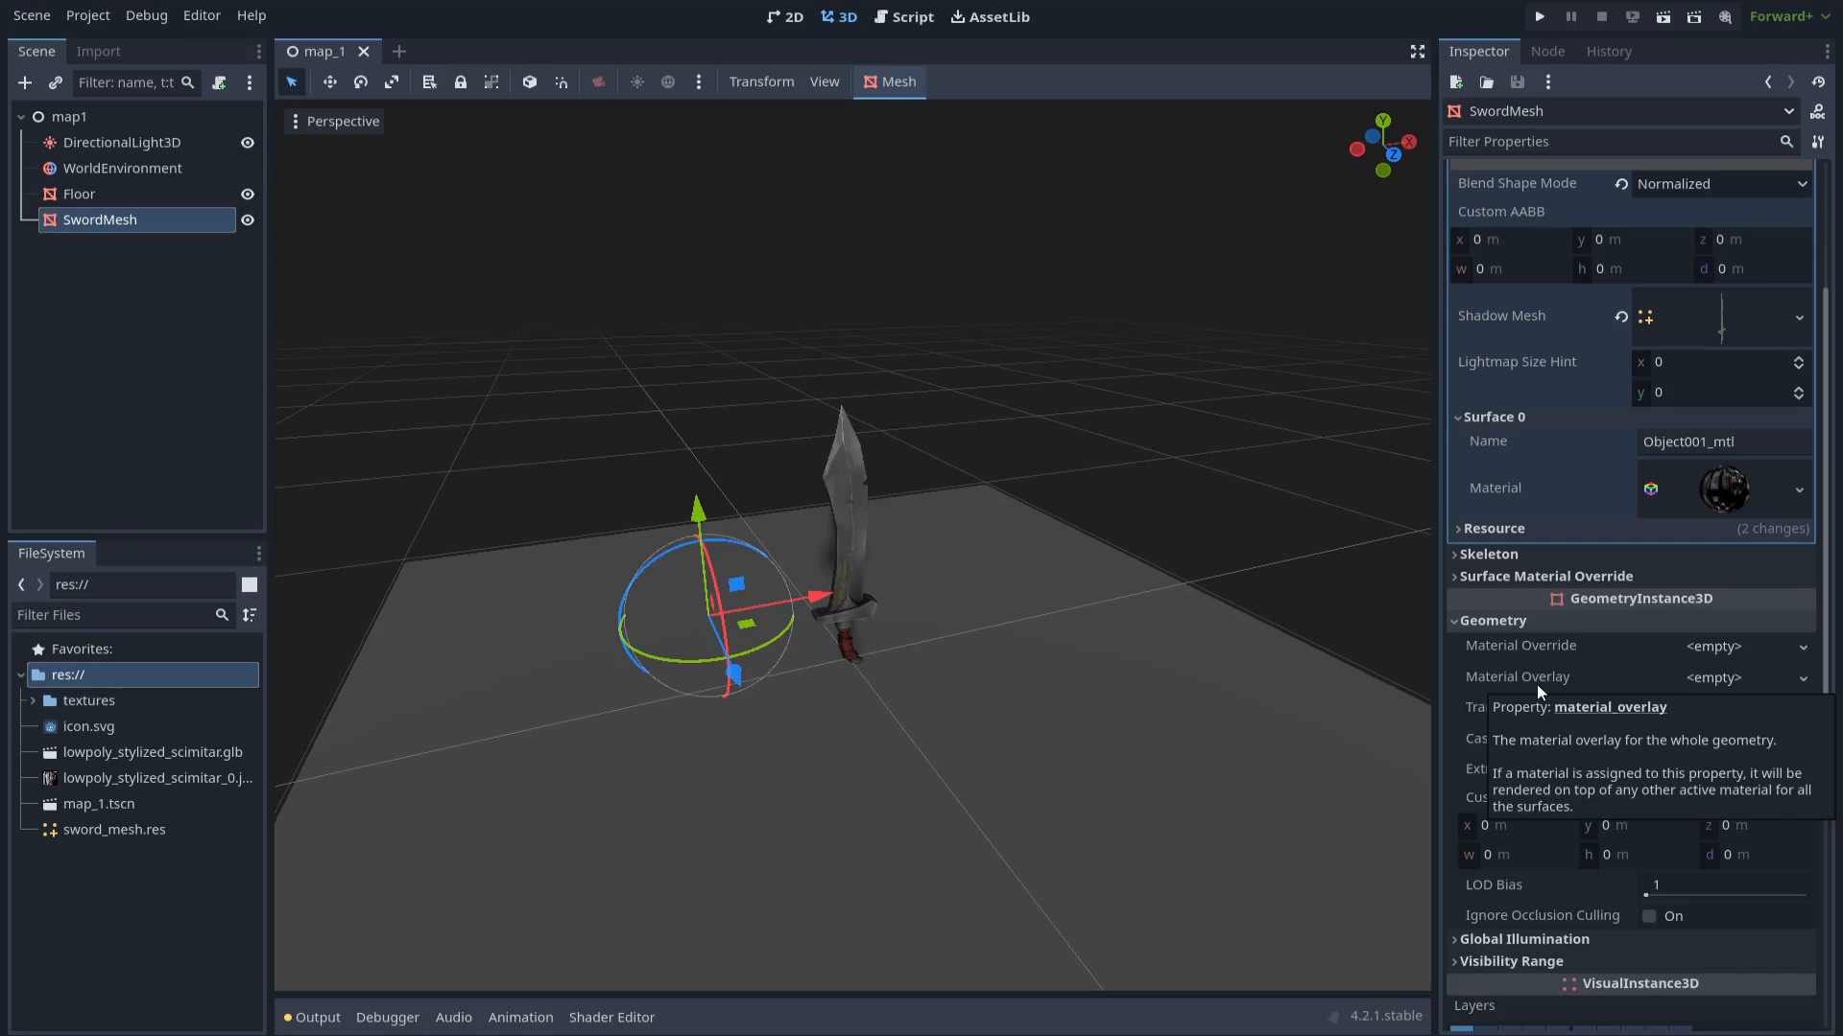
left_click(1720, 682)
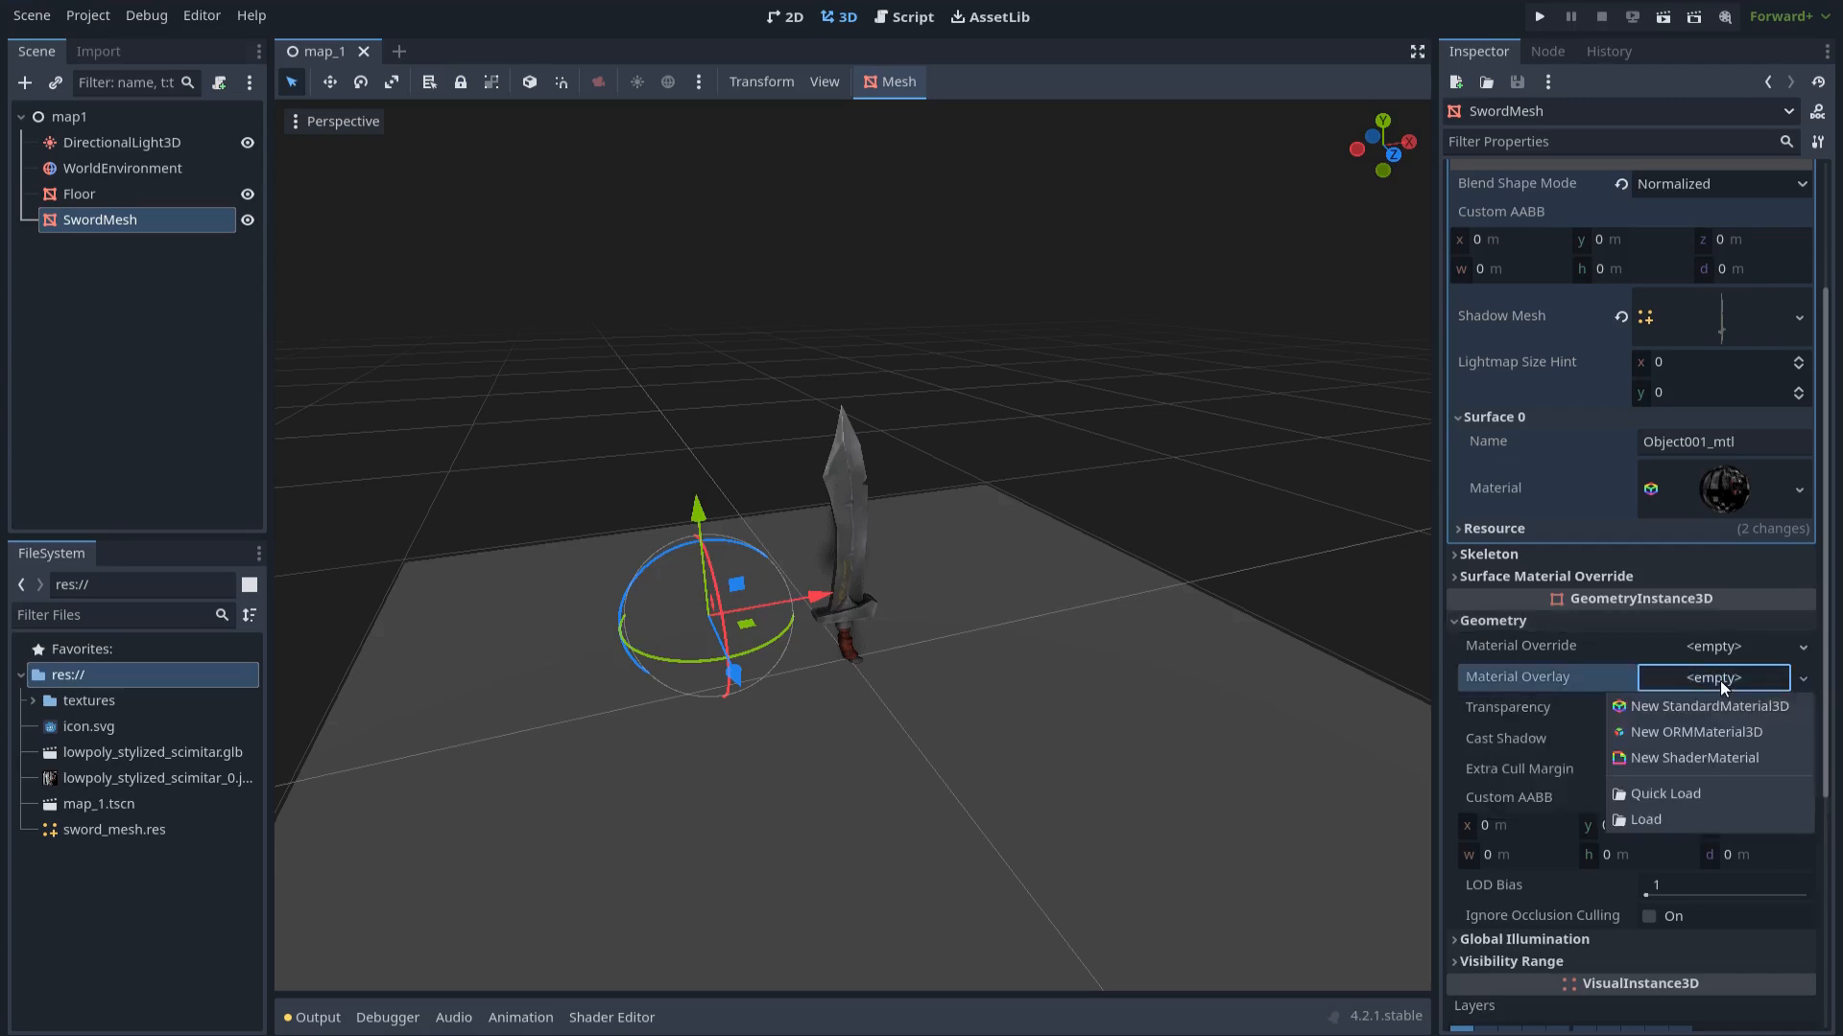
left_click(1709, 762)
Create a new VisualShader in Spatial mode for the overlay material and save it as arua_shader.tres in res://
left_click(1712, 879)
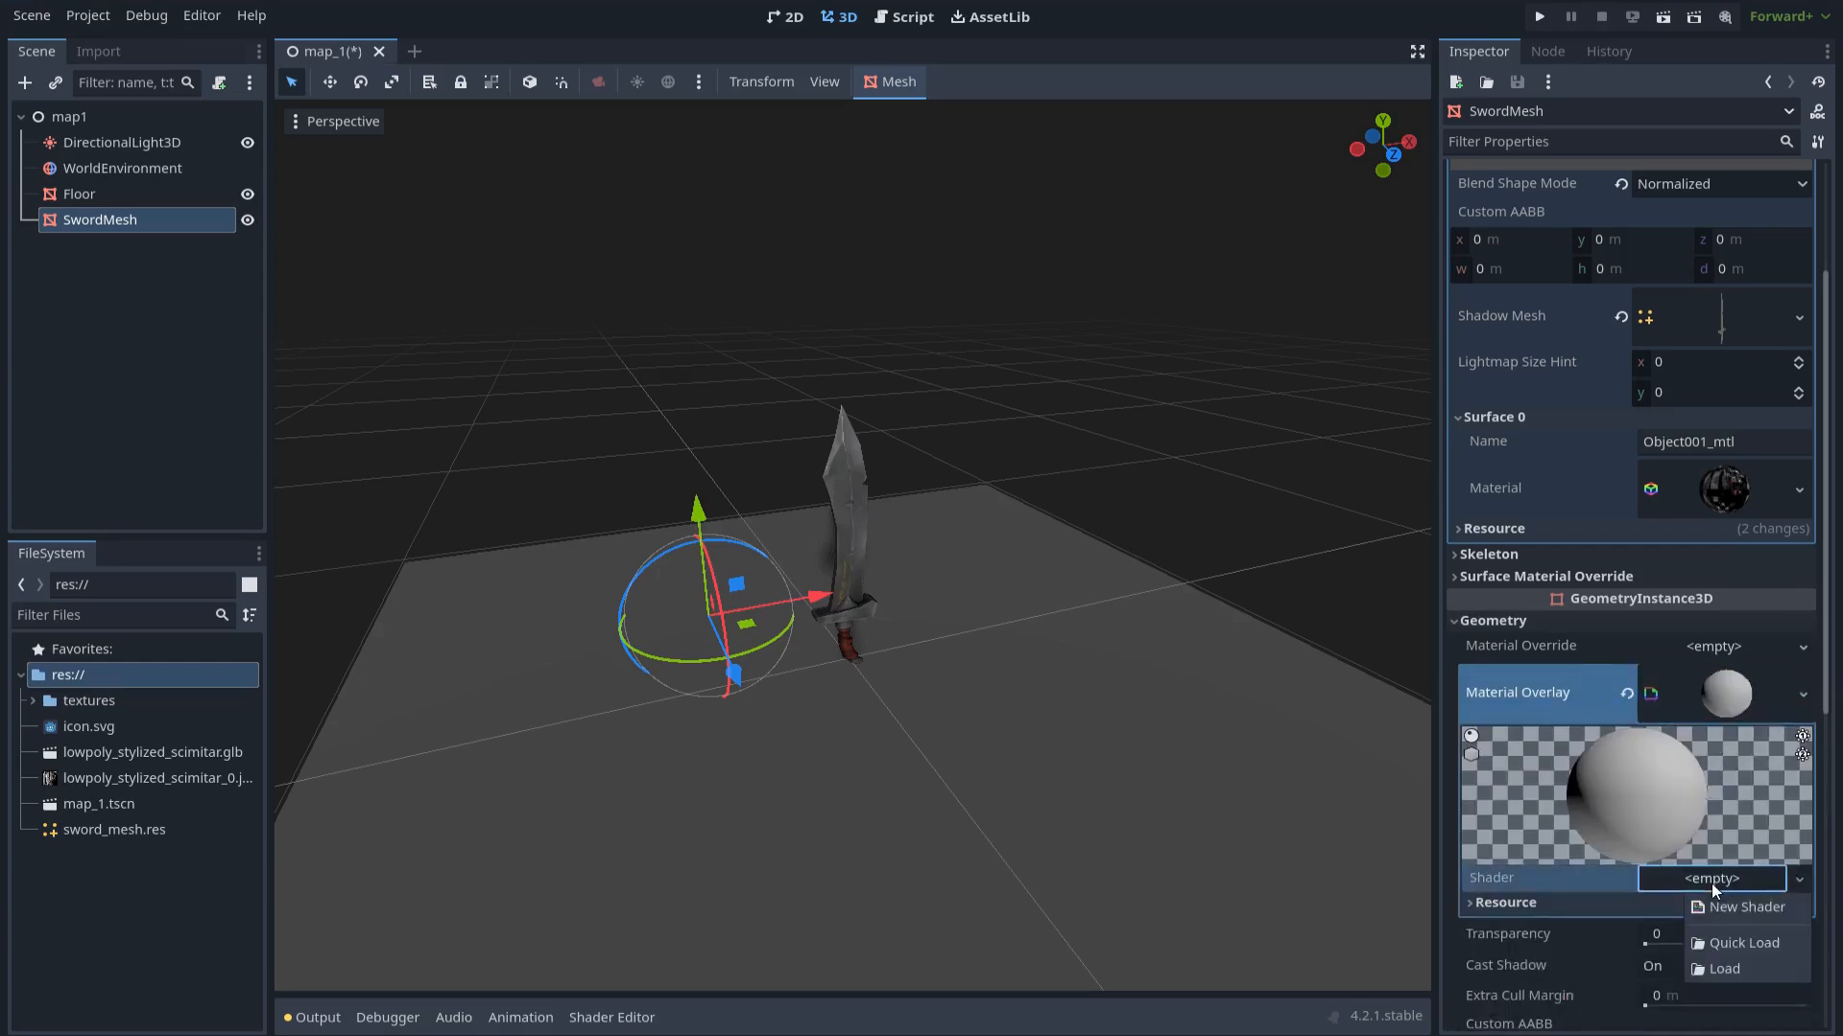
left_click(1731, 908)
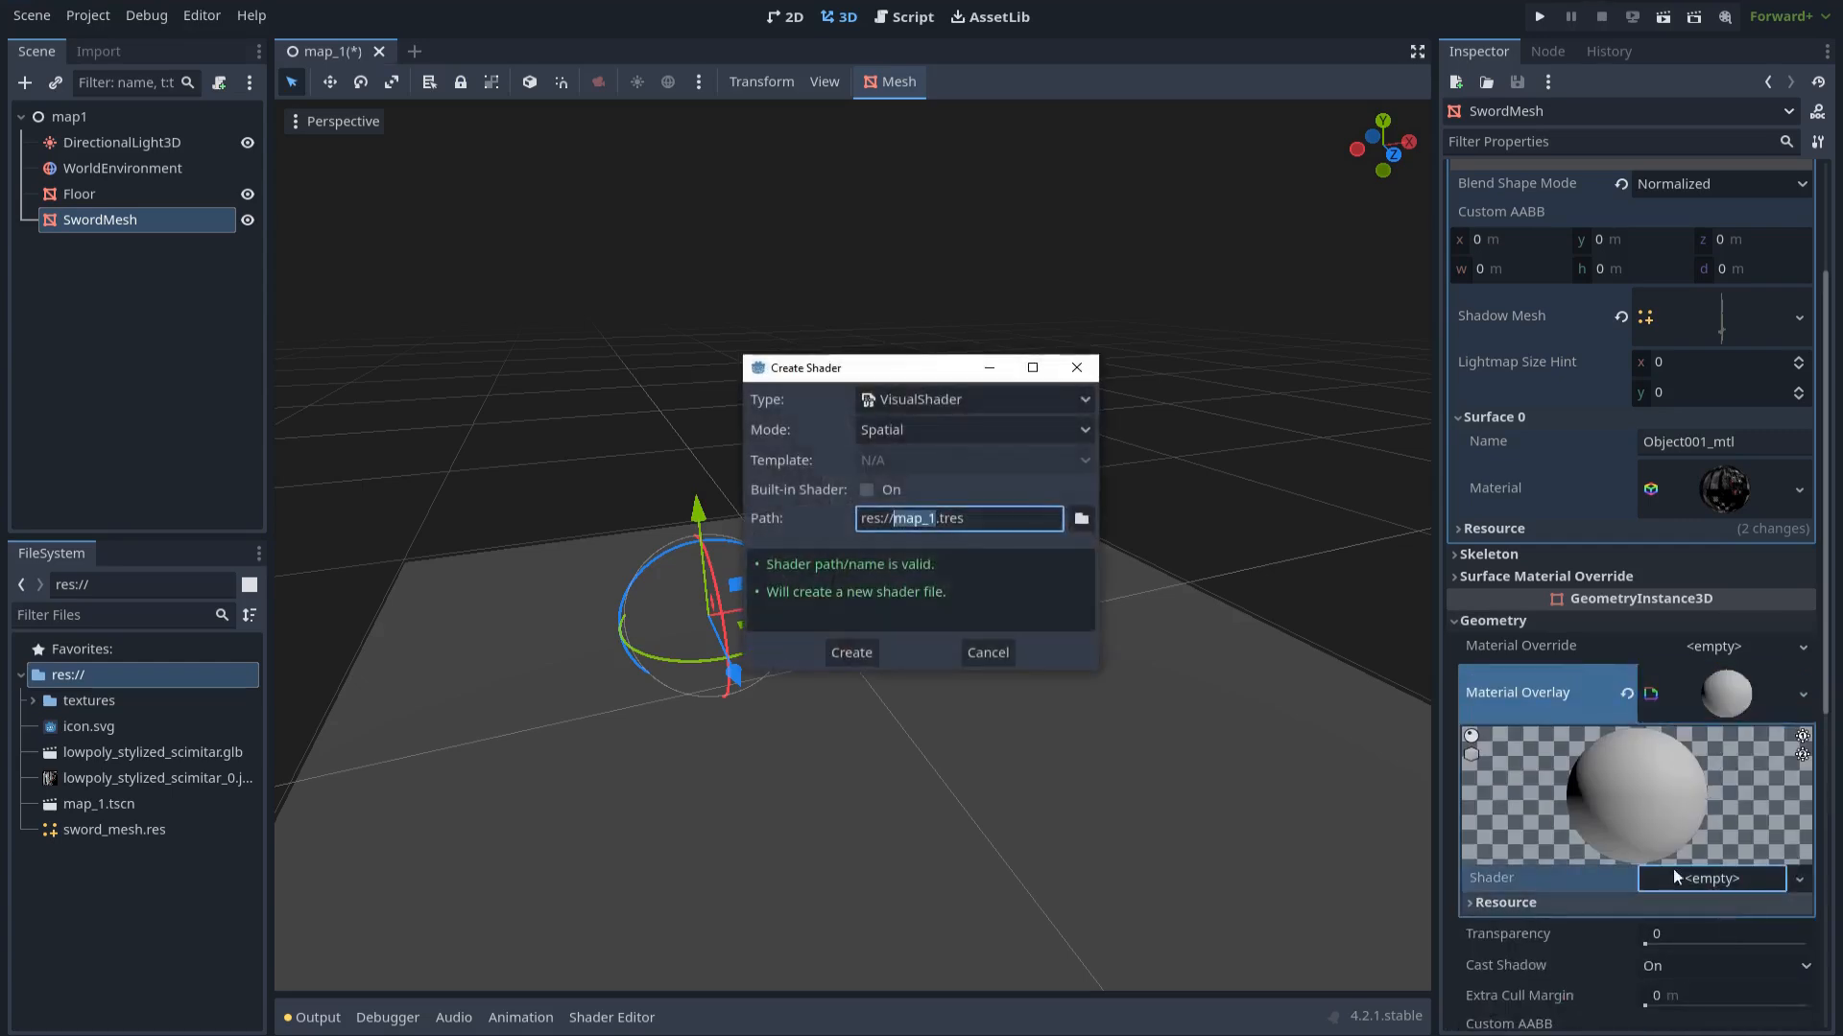
left_click(952, 400)
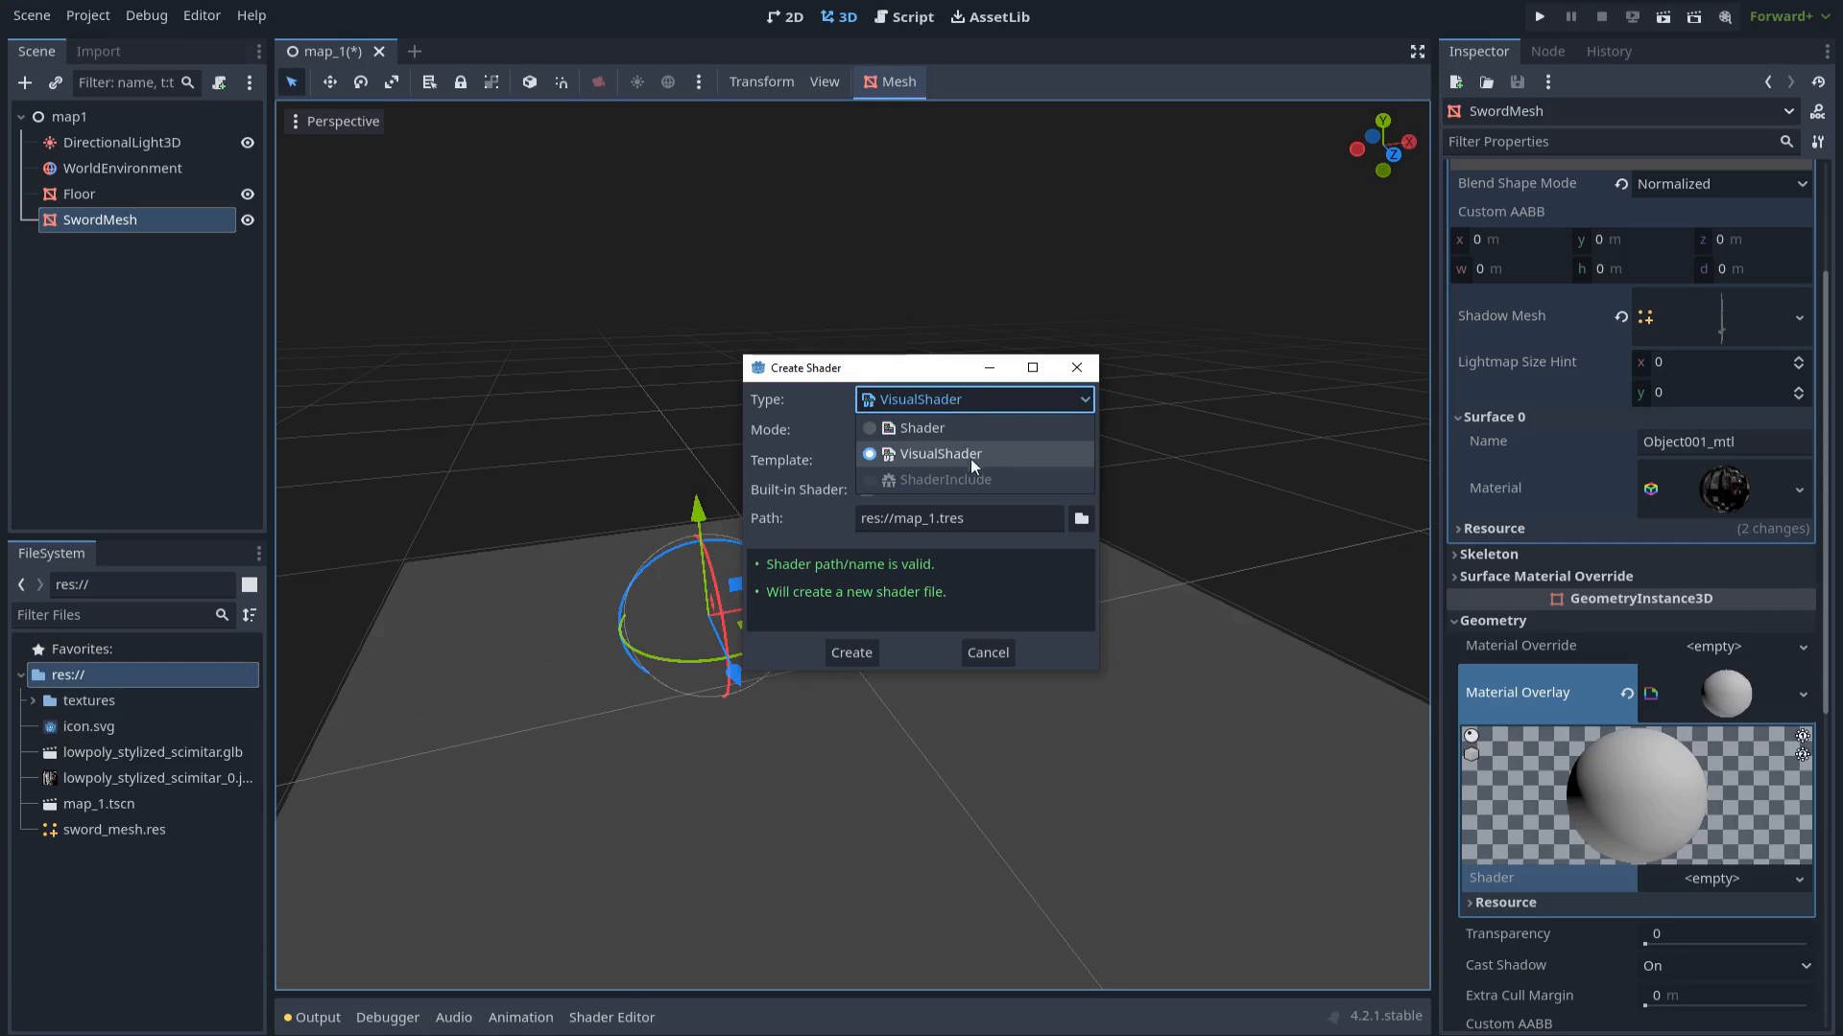
left_click(933, 455)
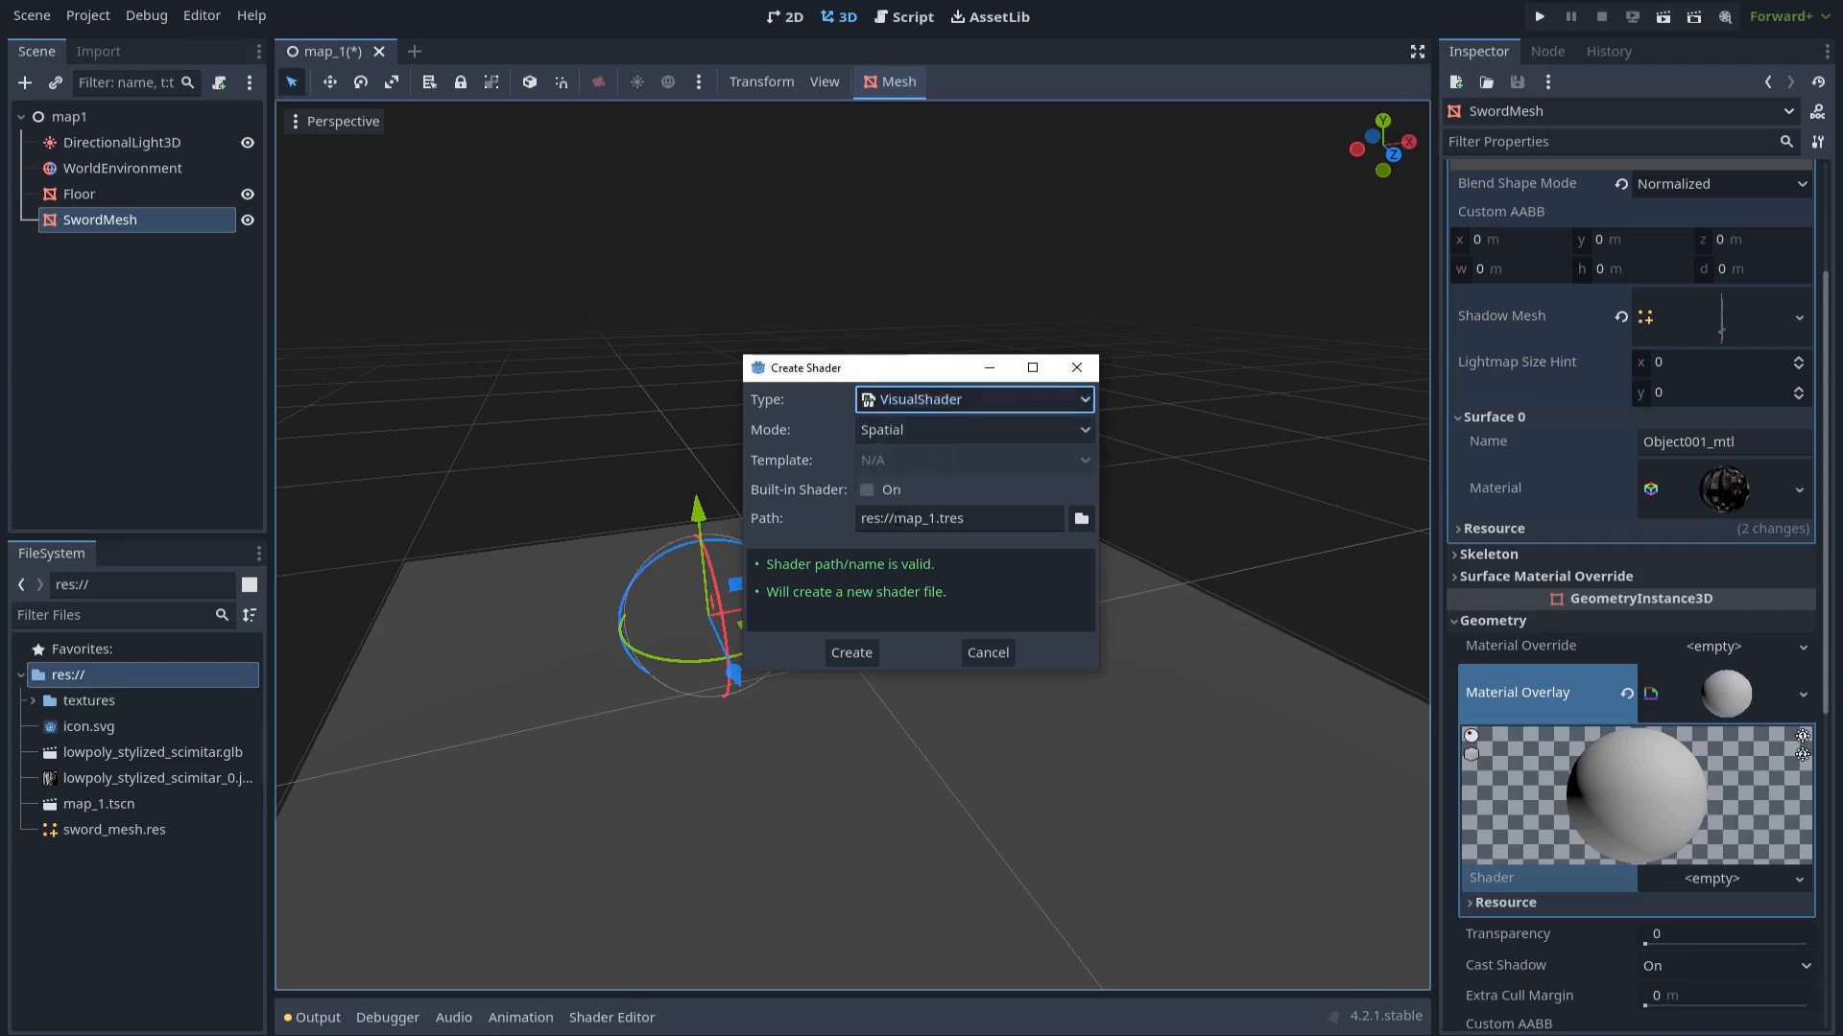
left_click_drag(893, 518, 936, 519)
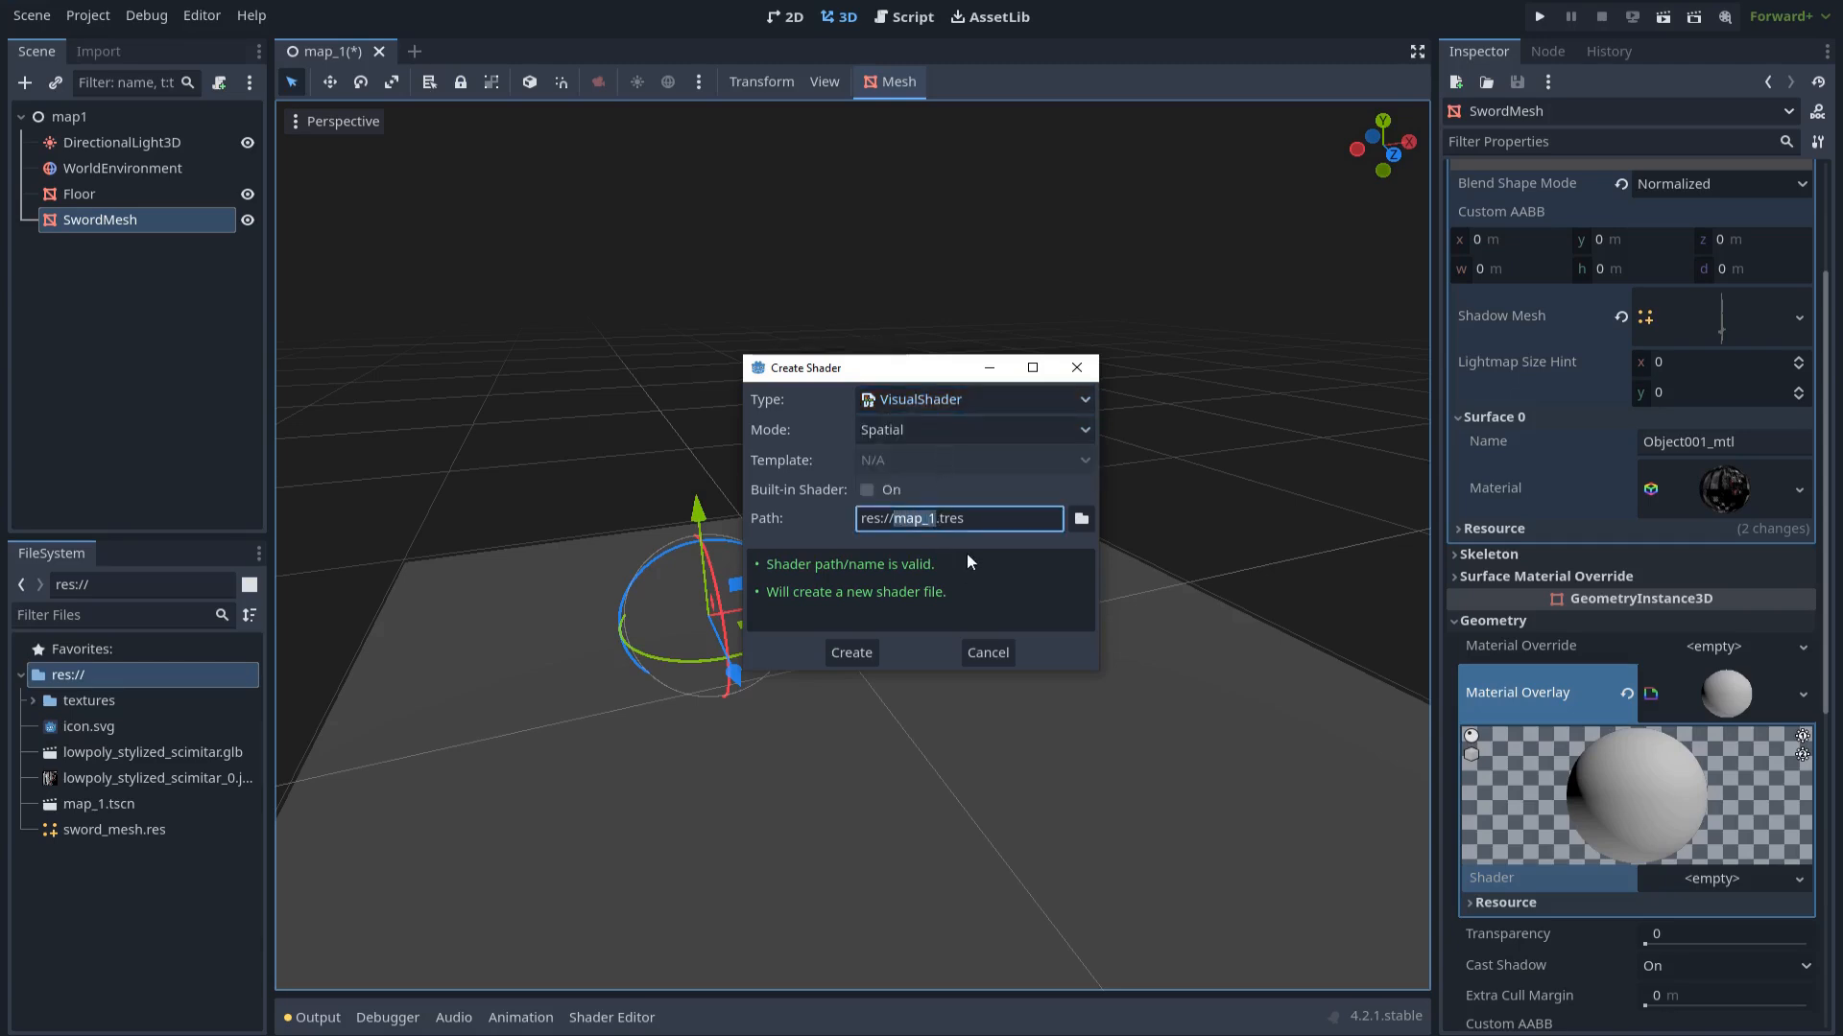
type("a")
left_click(851, 652)
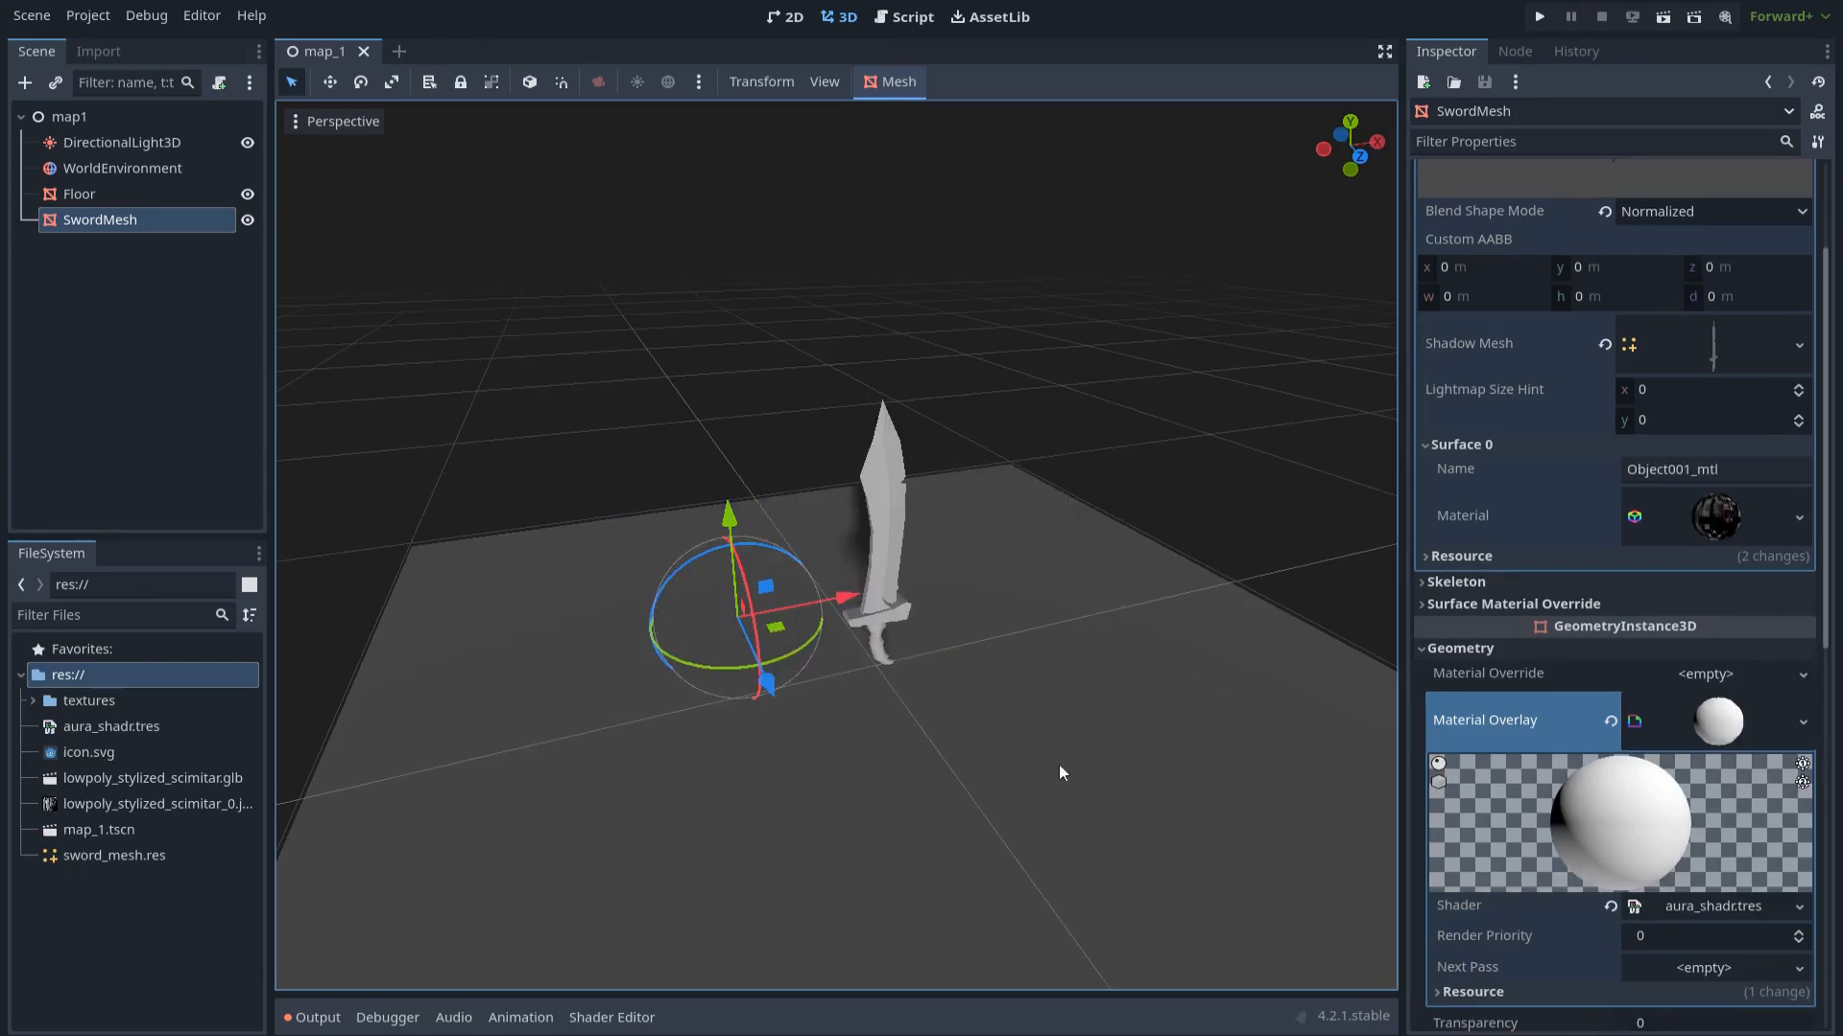
Set the overlay material's render priority to 2
left_click(1655, 940)
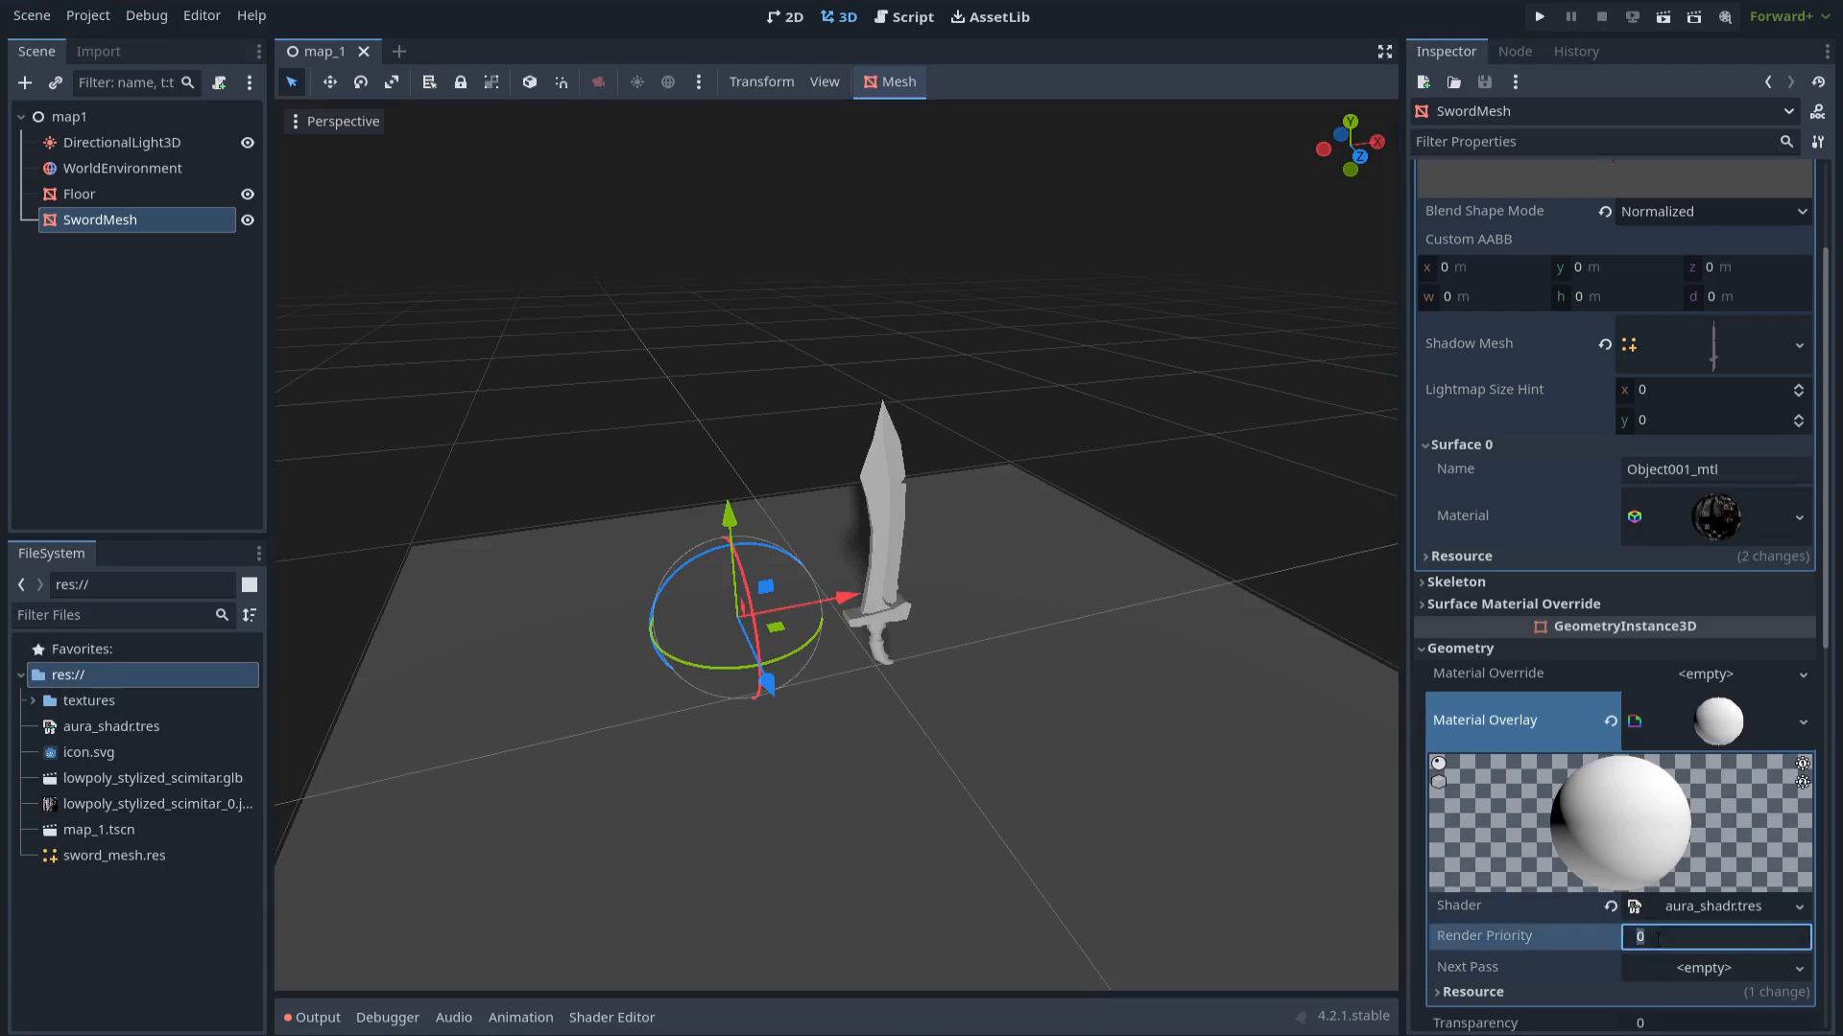
type("2")
key("Return")
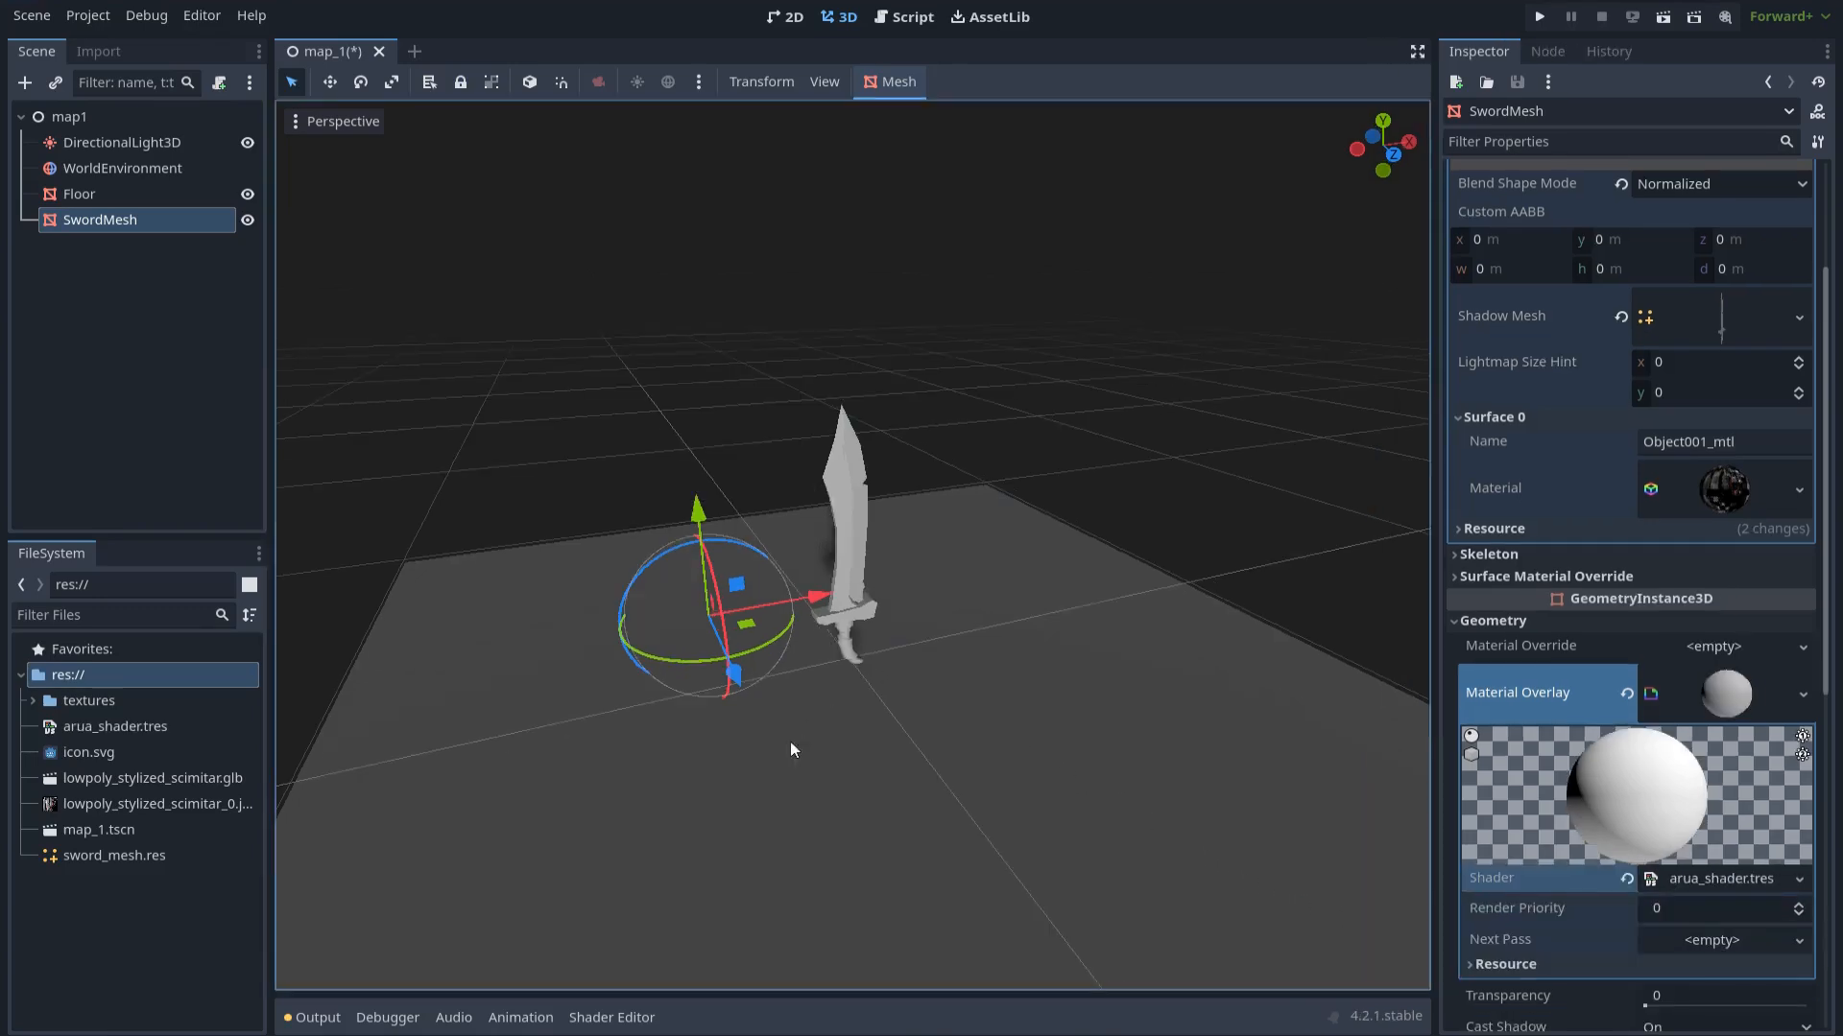
Open arua_shader.tres for editing and enlarge the shader graph area around the Output node
left_click(127, 729)
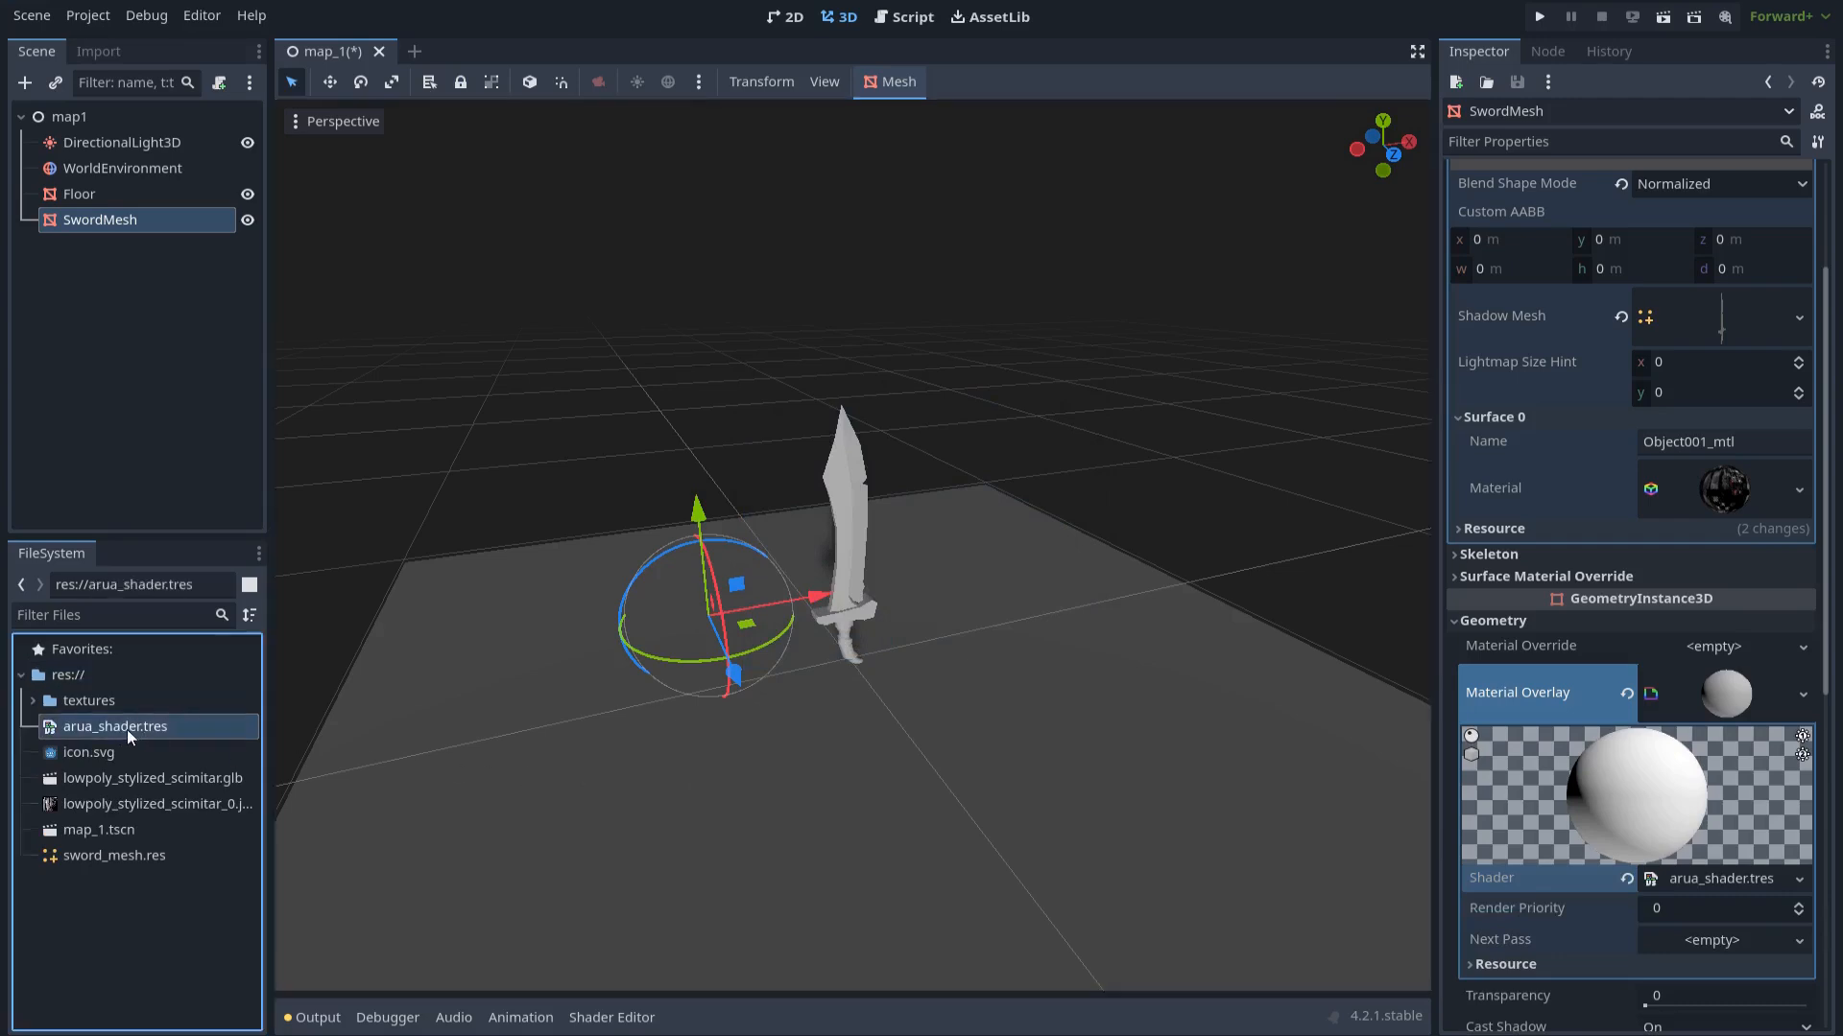
double_click(129, 729)
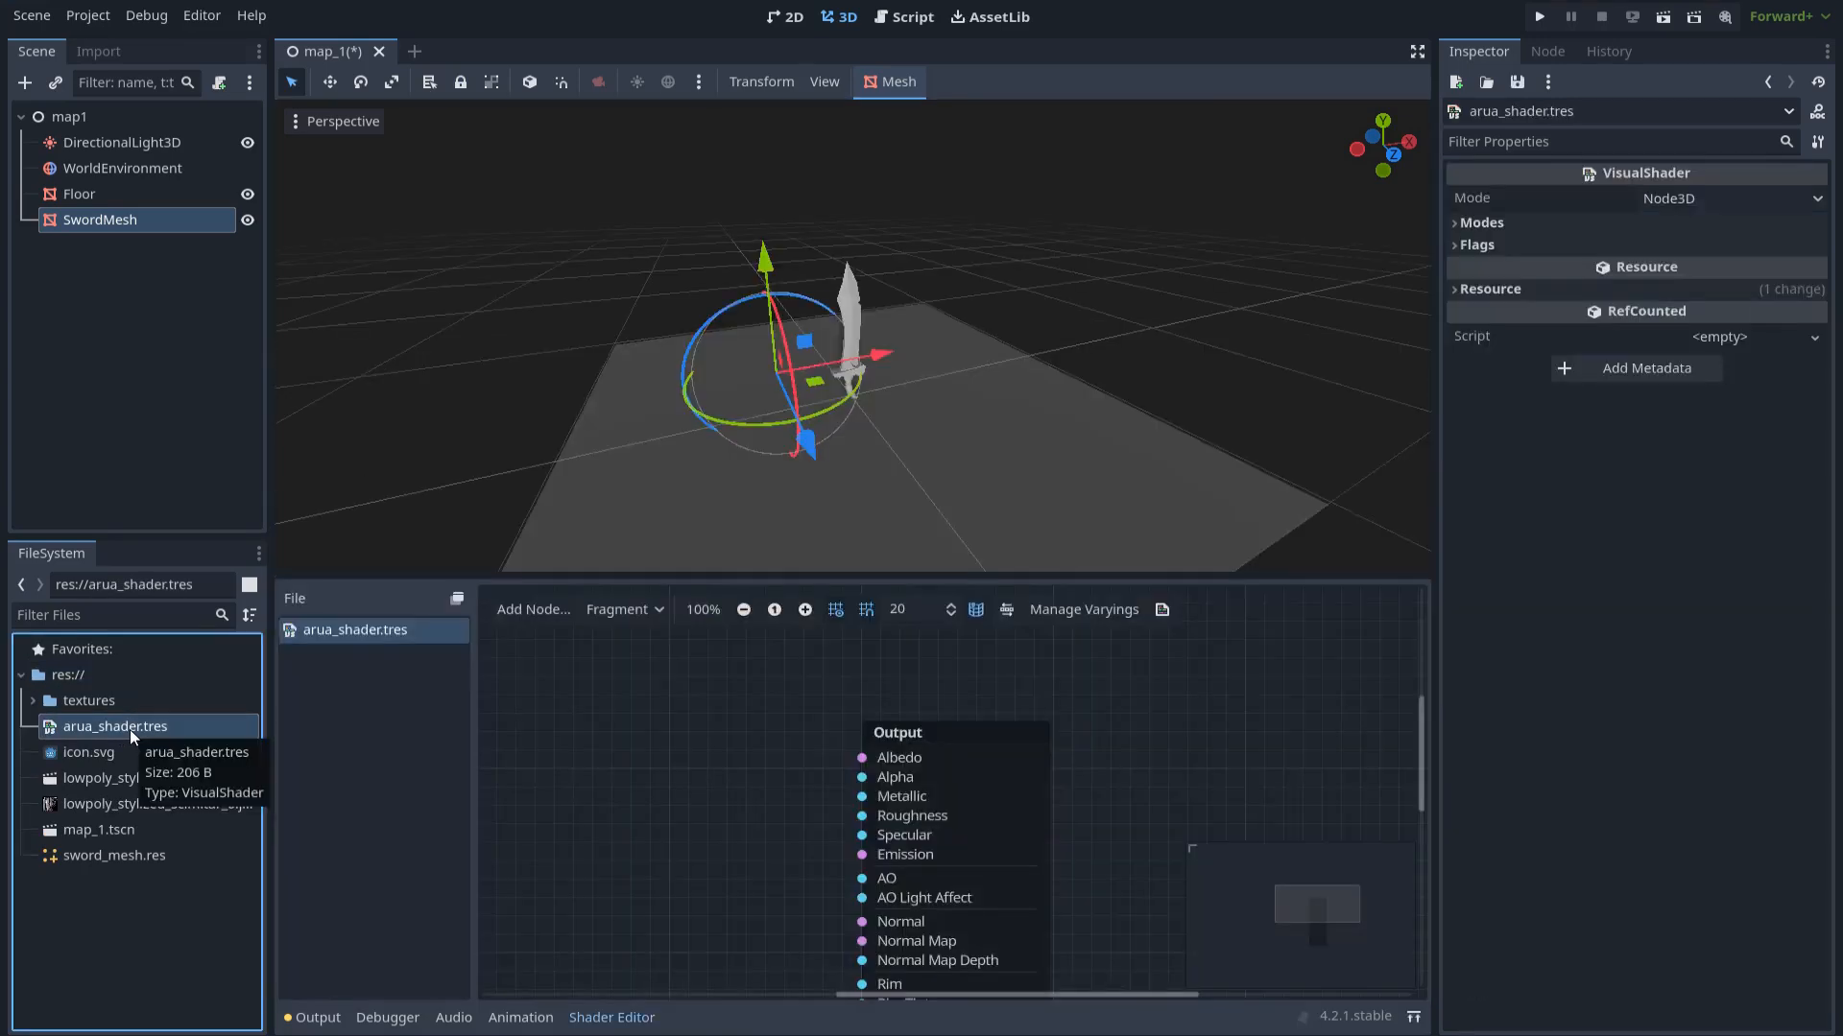
left_click_drag(868, 576, 869, 479)
scroll(969, 332, "up", 3)
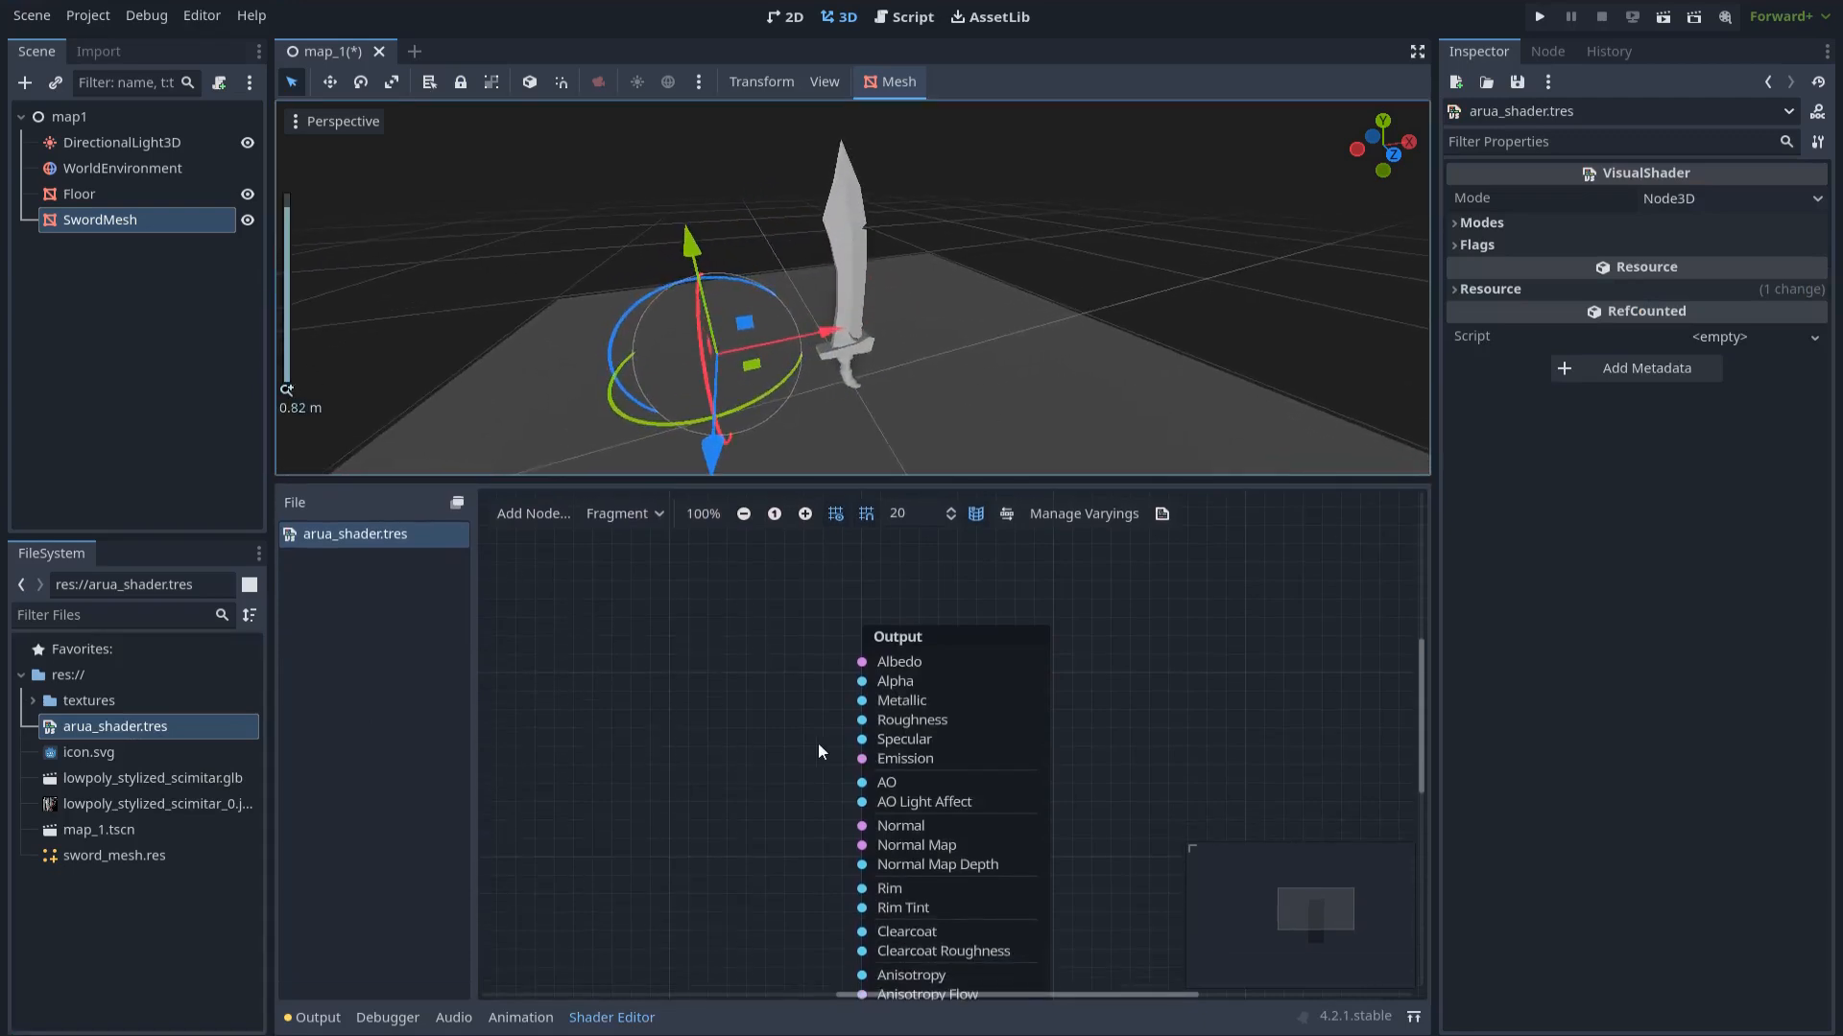
middle_click_drag(817, 743, 833, 686)
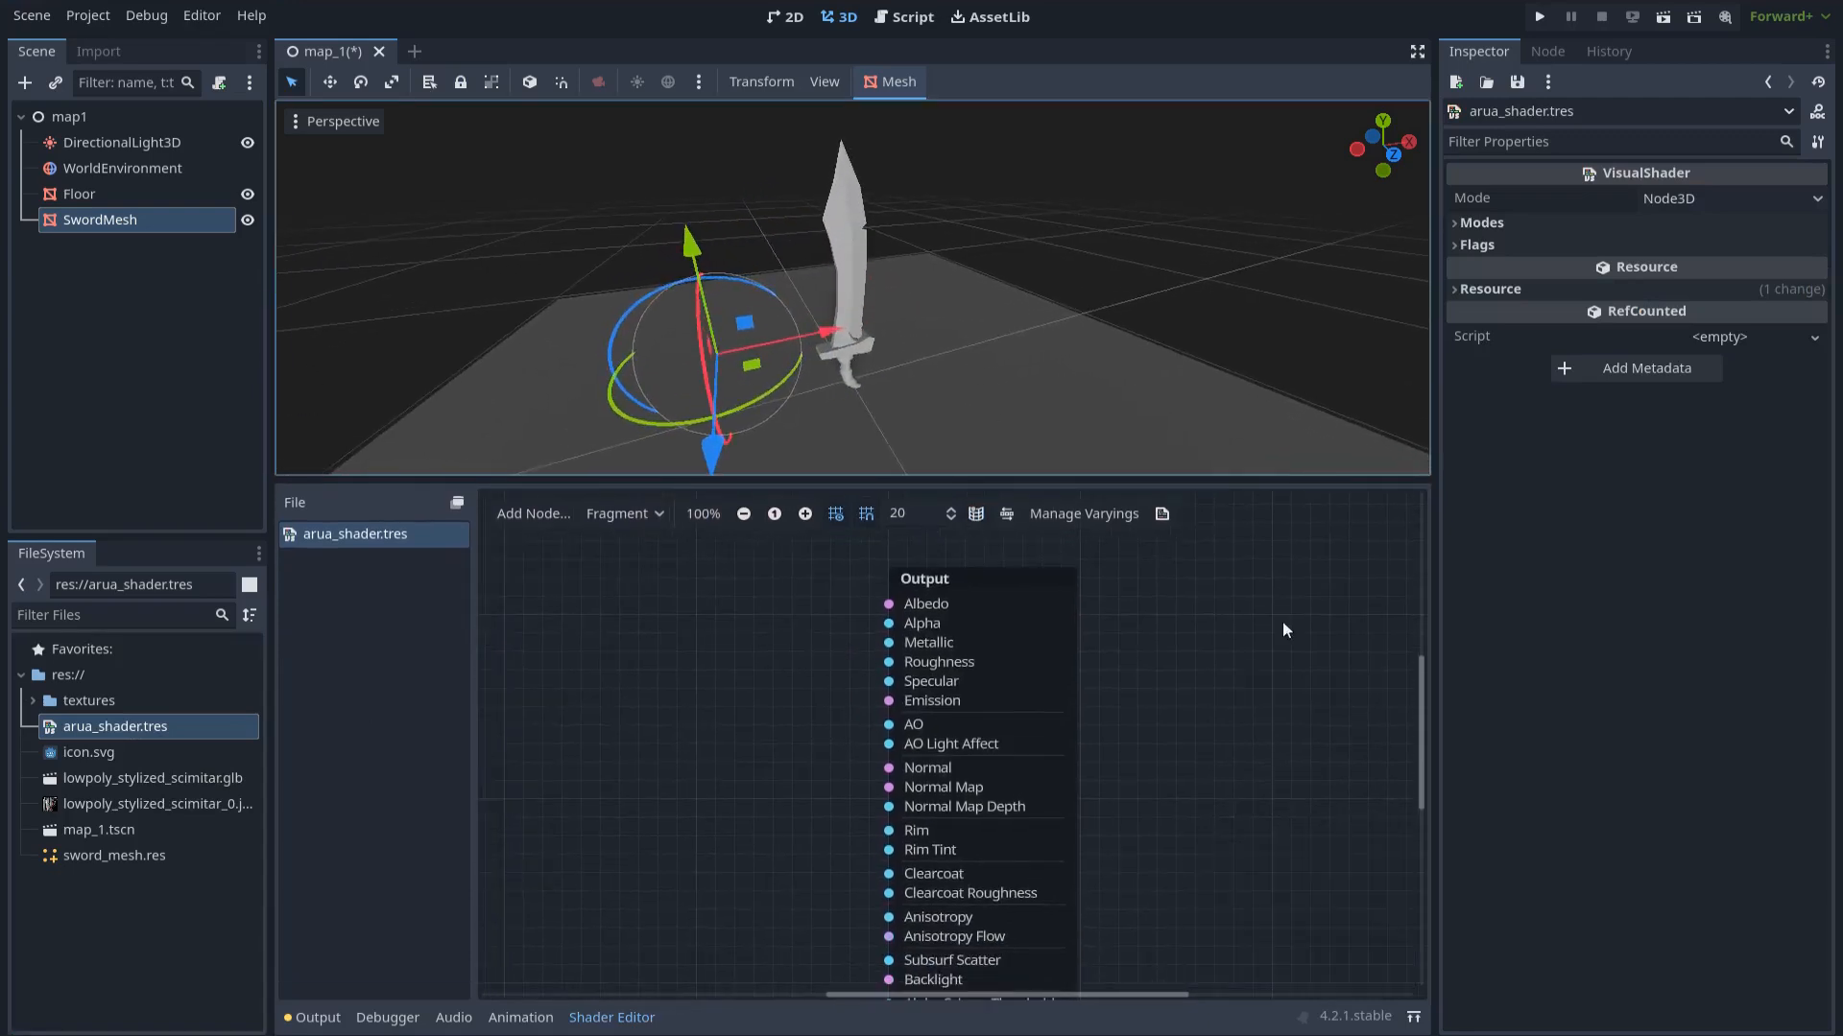
Enable the Unshaded flag of arua_shader.tres
left_click(1470, 247)
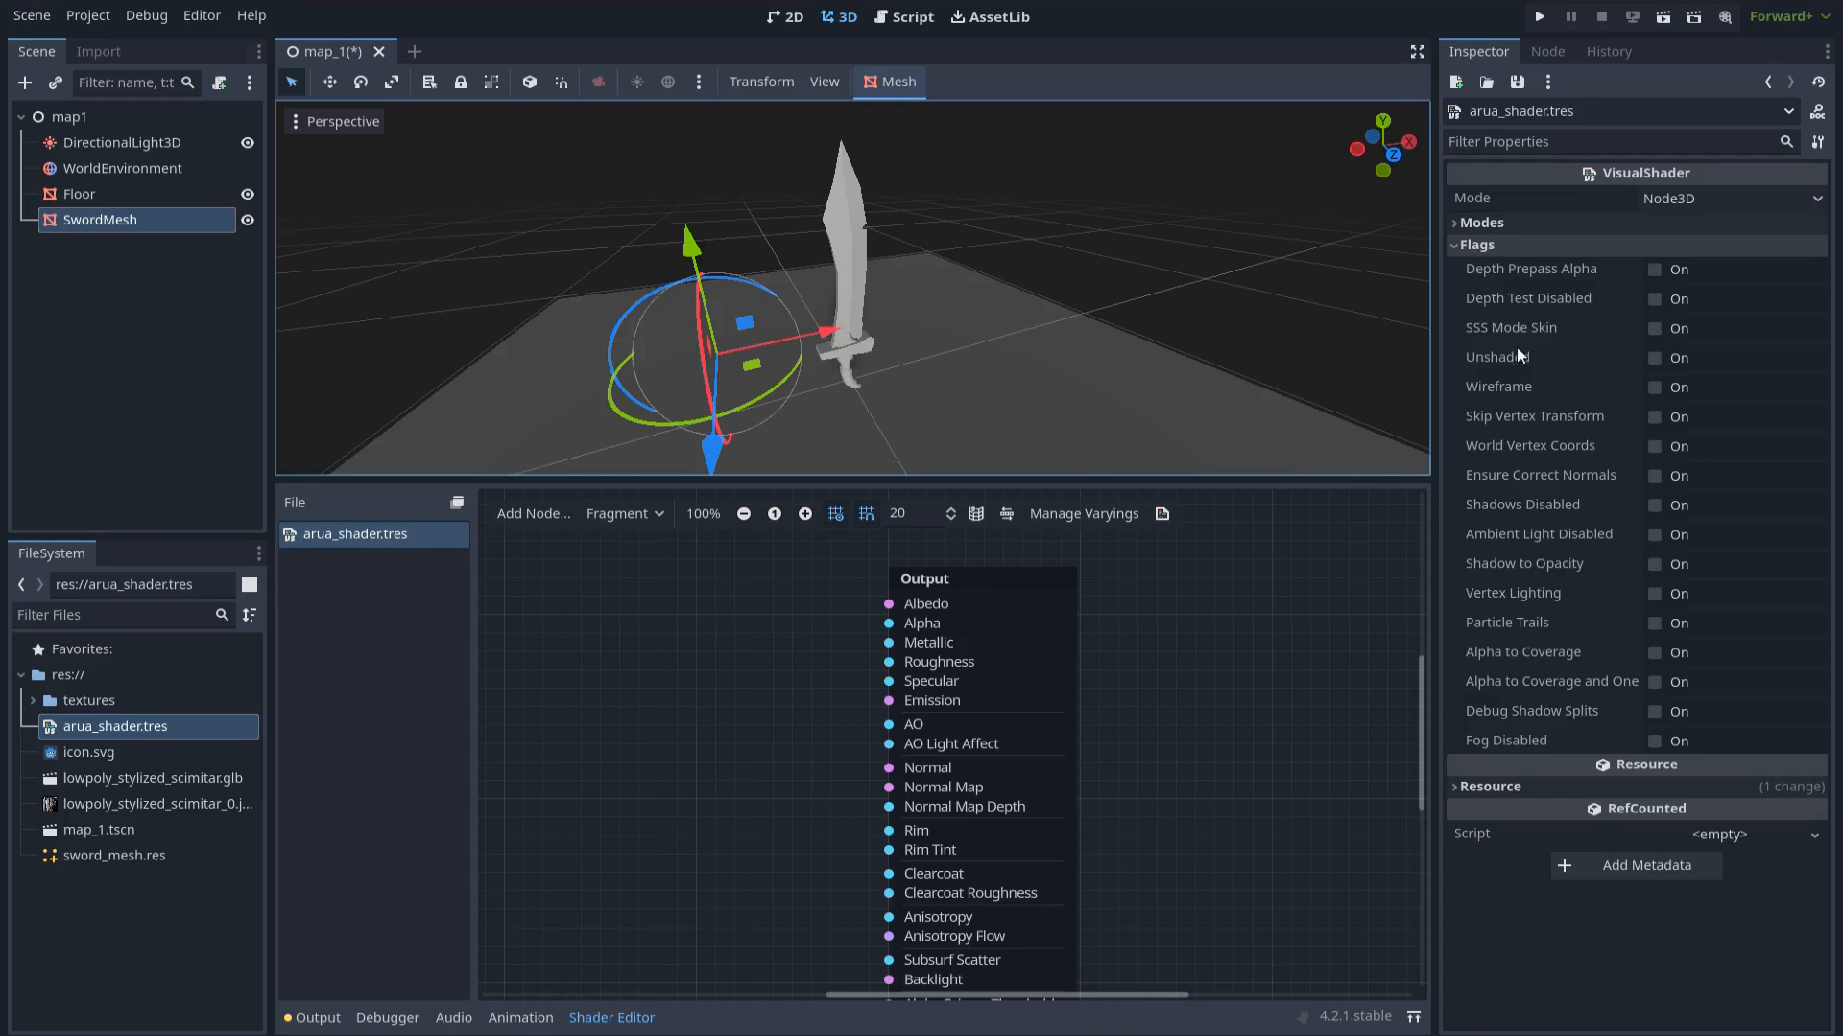
left_click(1655, 358)
left_click(1547, 248)
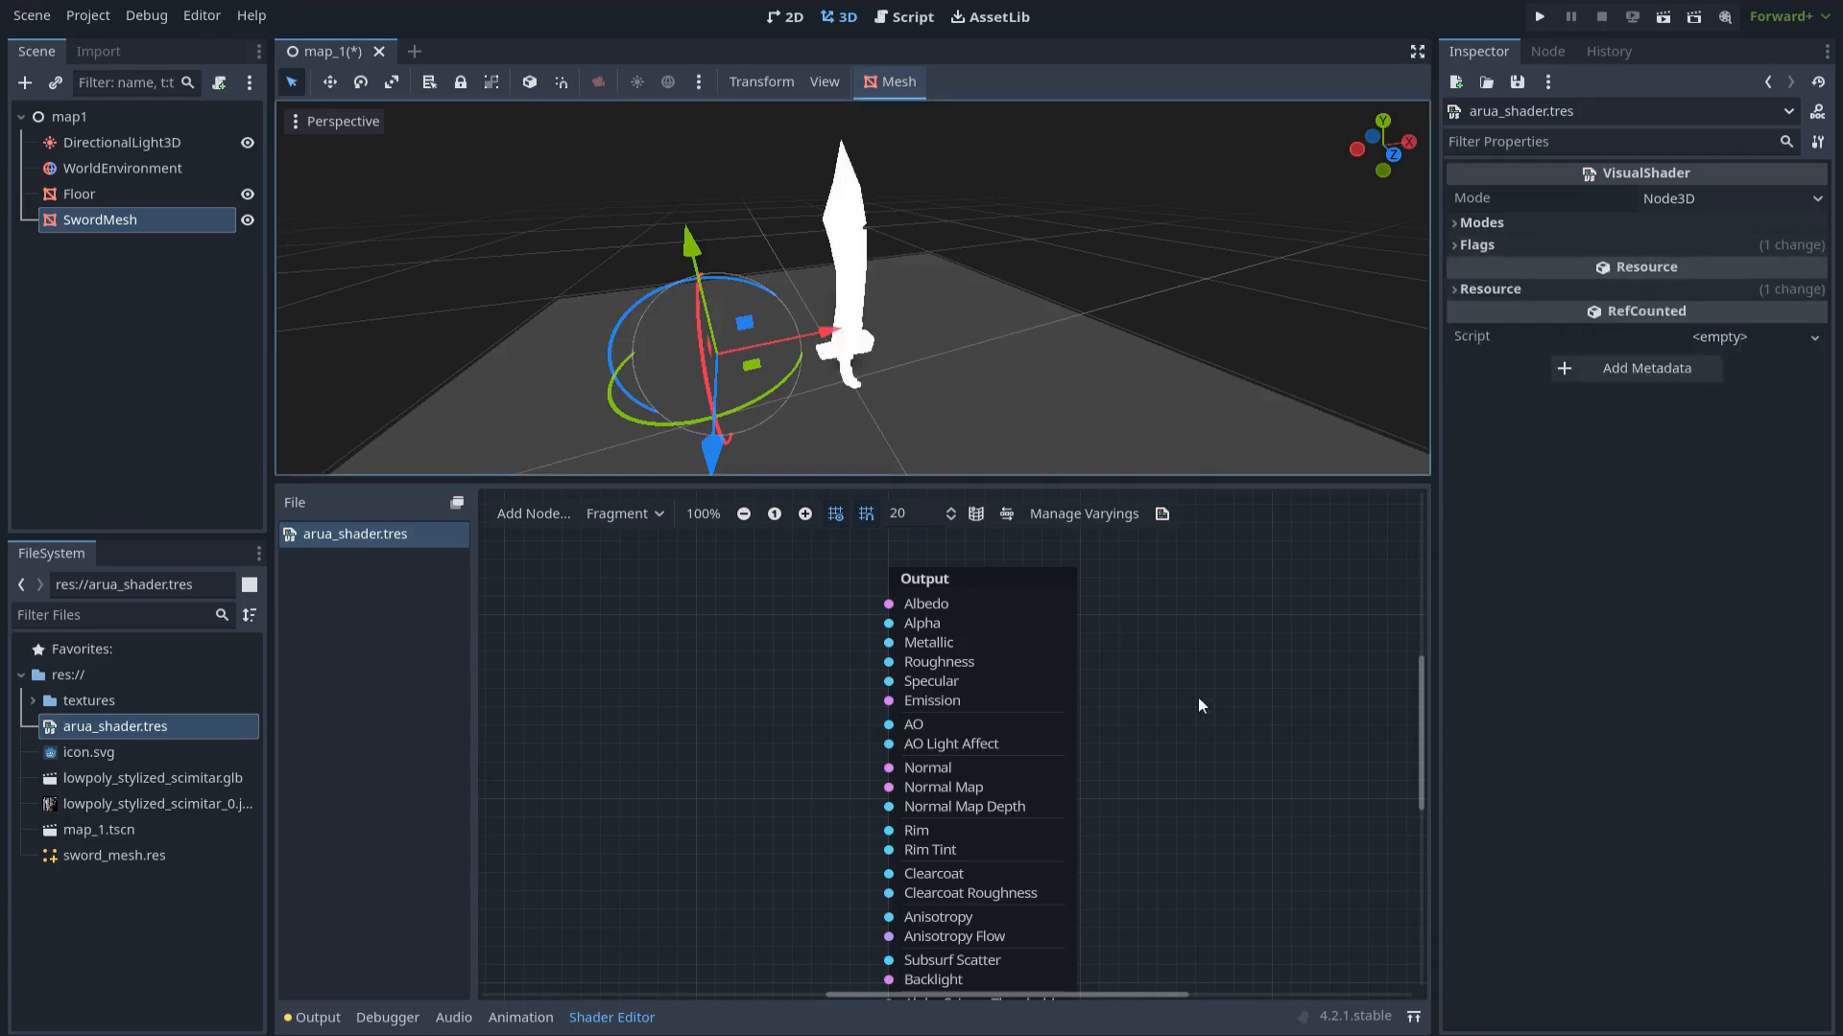
middle_click_drag(1183, 718, 1188, 718)
middle_click_drag(1188, 717, 1229, 709)
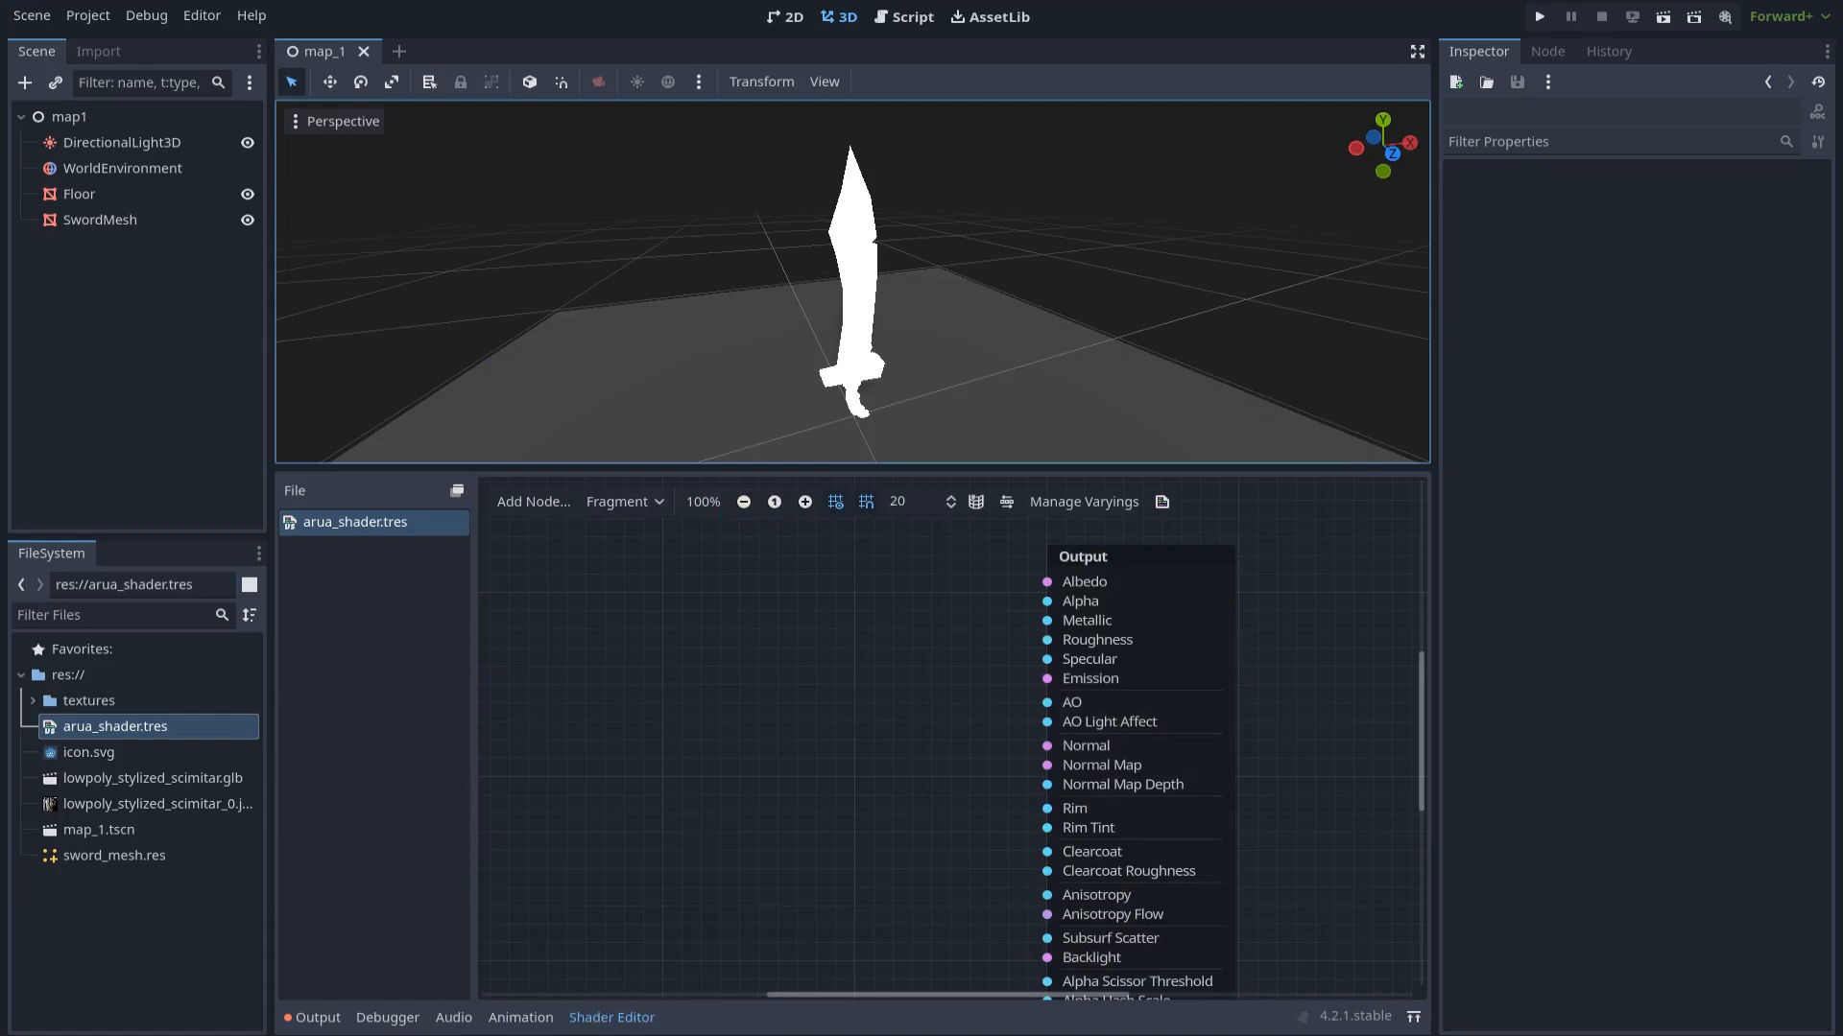
Switch to File Explorer and look over the tiled noise textures in the misc folder
left_click(310, 1035)
left_click_drag(868, 991, 874, 251)
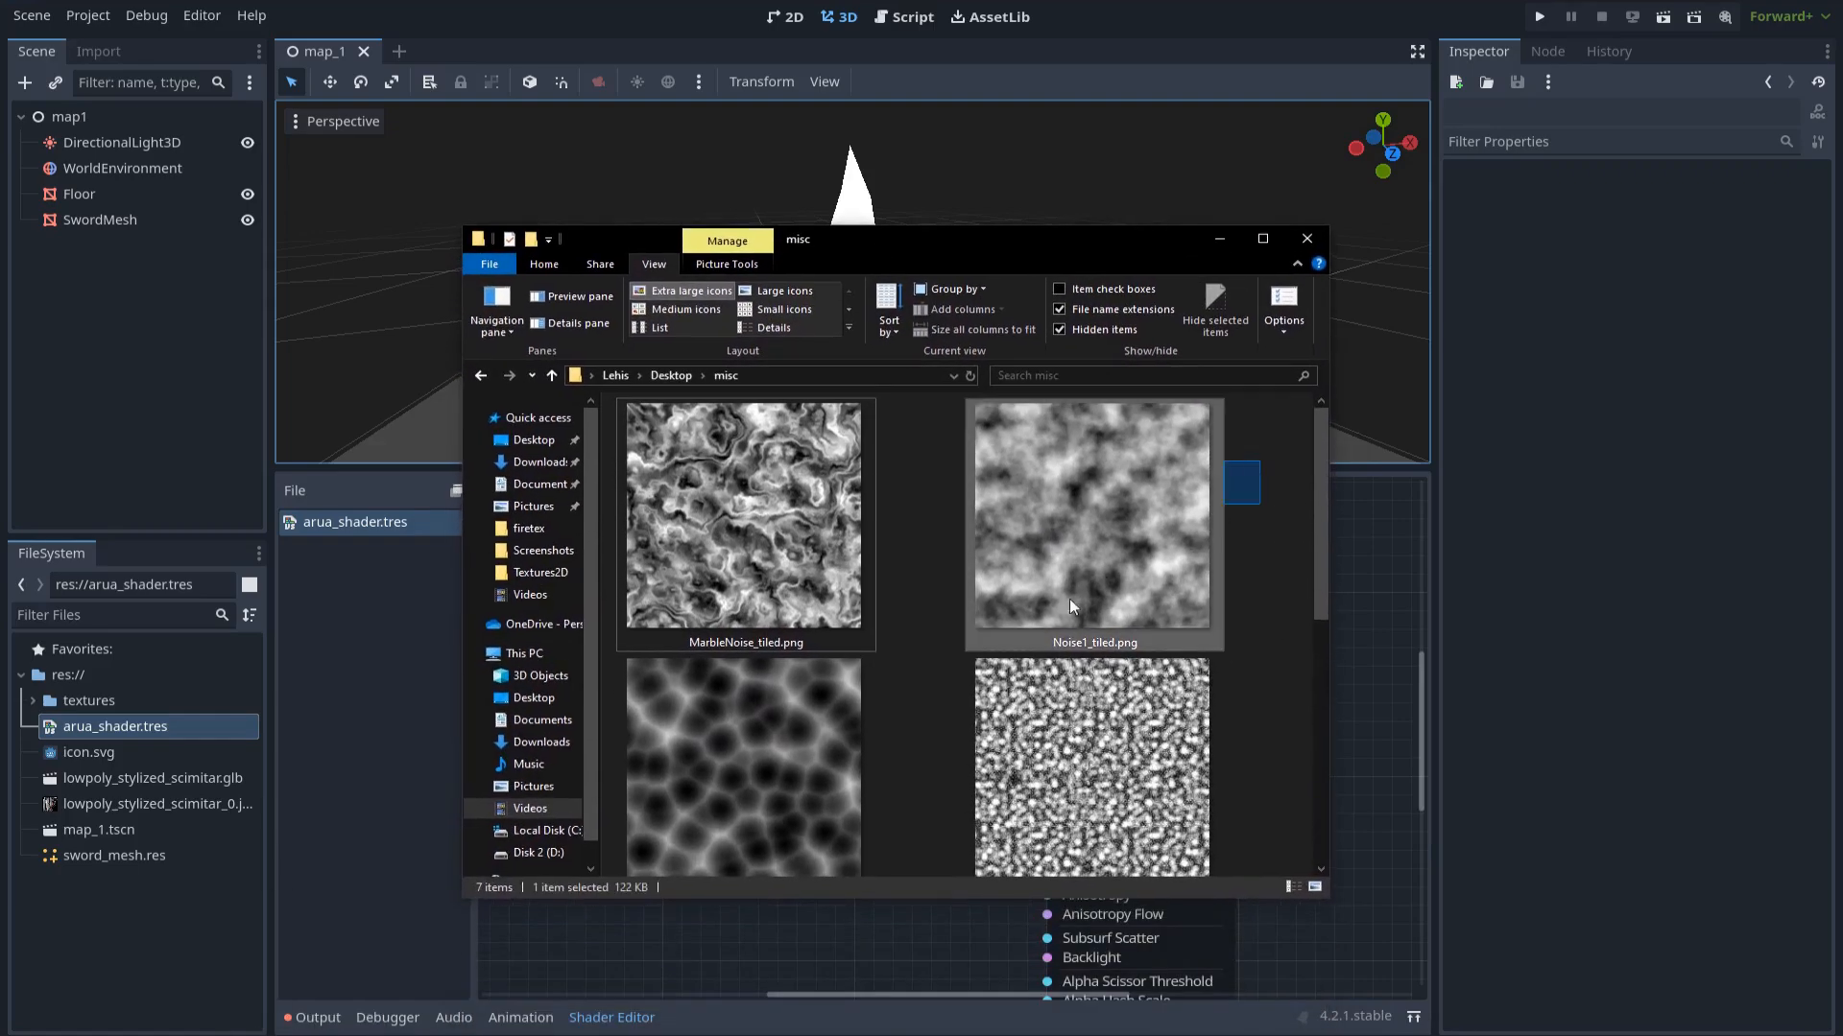
left_click_drag(1069, 599, 807, 740)
left_click(912, 712)
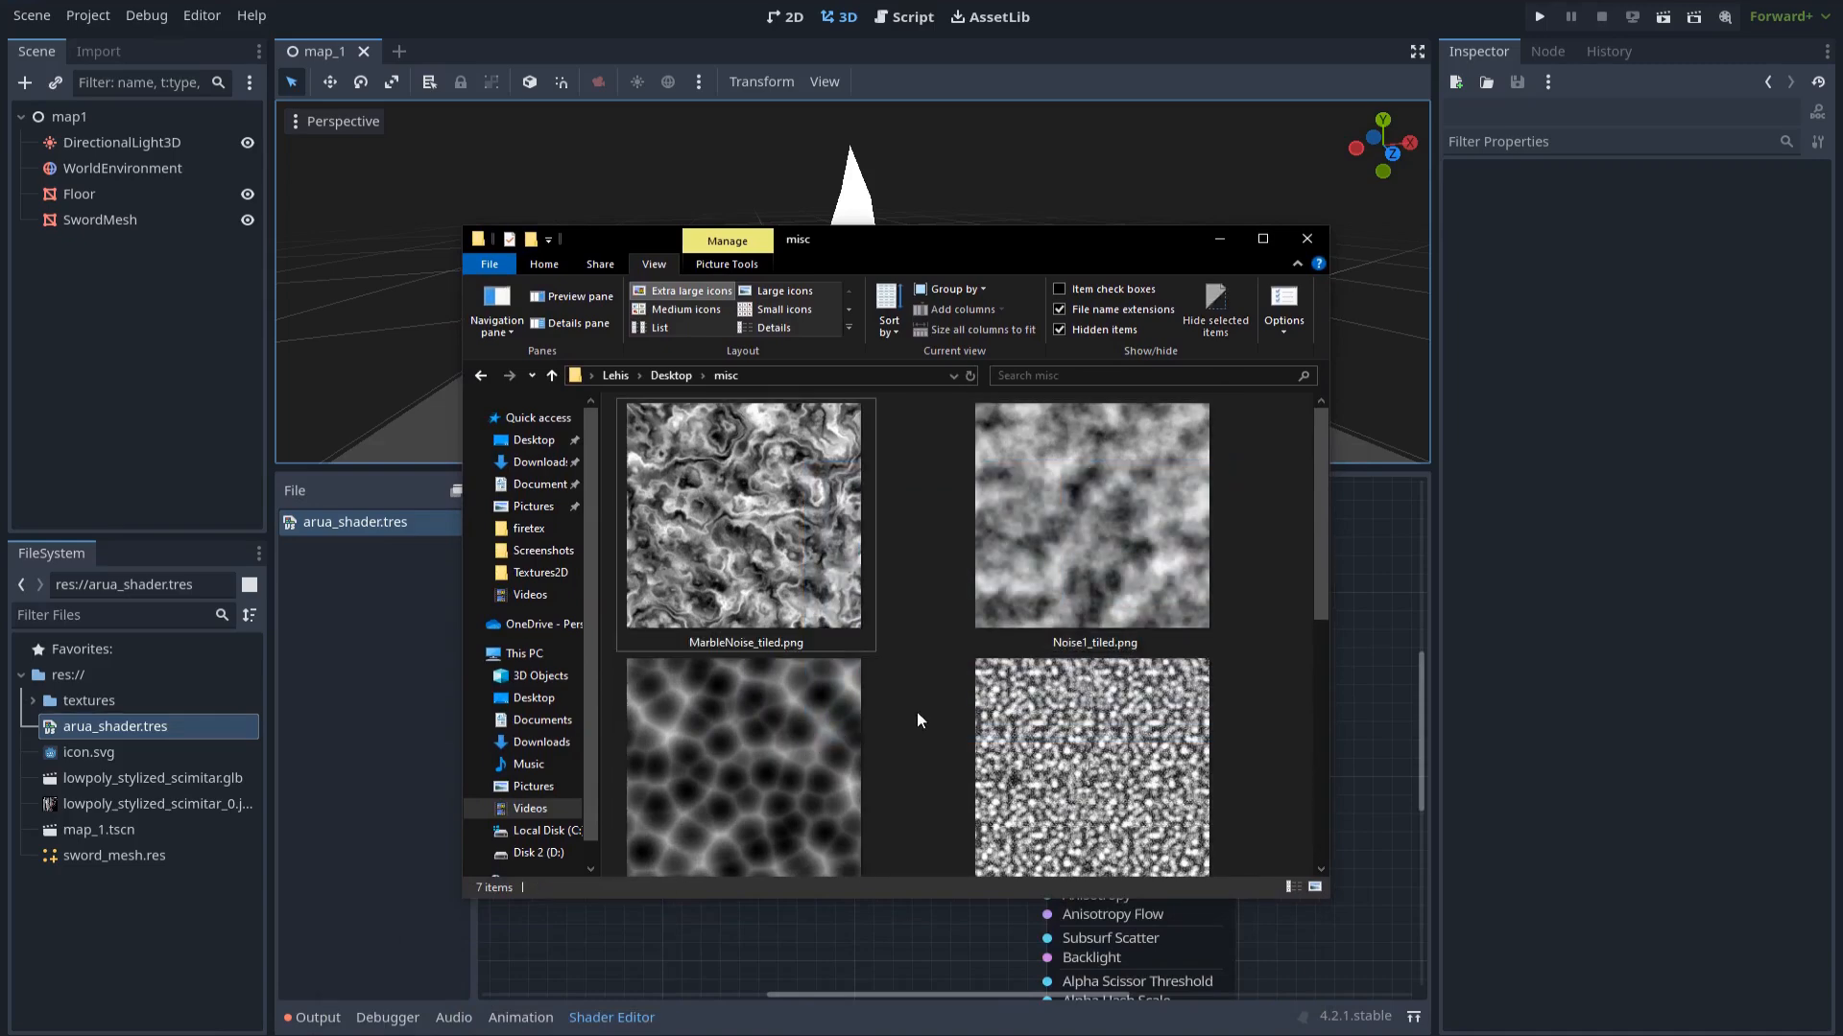
left_click(1219, 239)
Add PerlinNoise_Tiled.png from the textures folder to the shader graph as a Texture2D node and set its type to Color
left_click(34, 702)
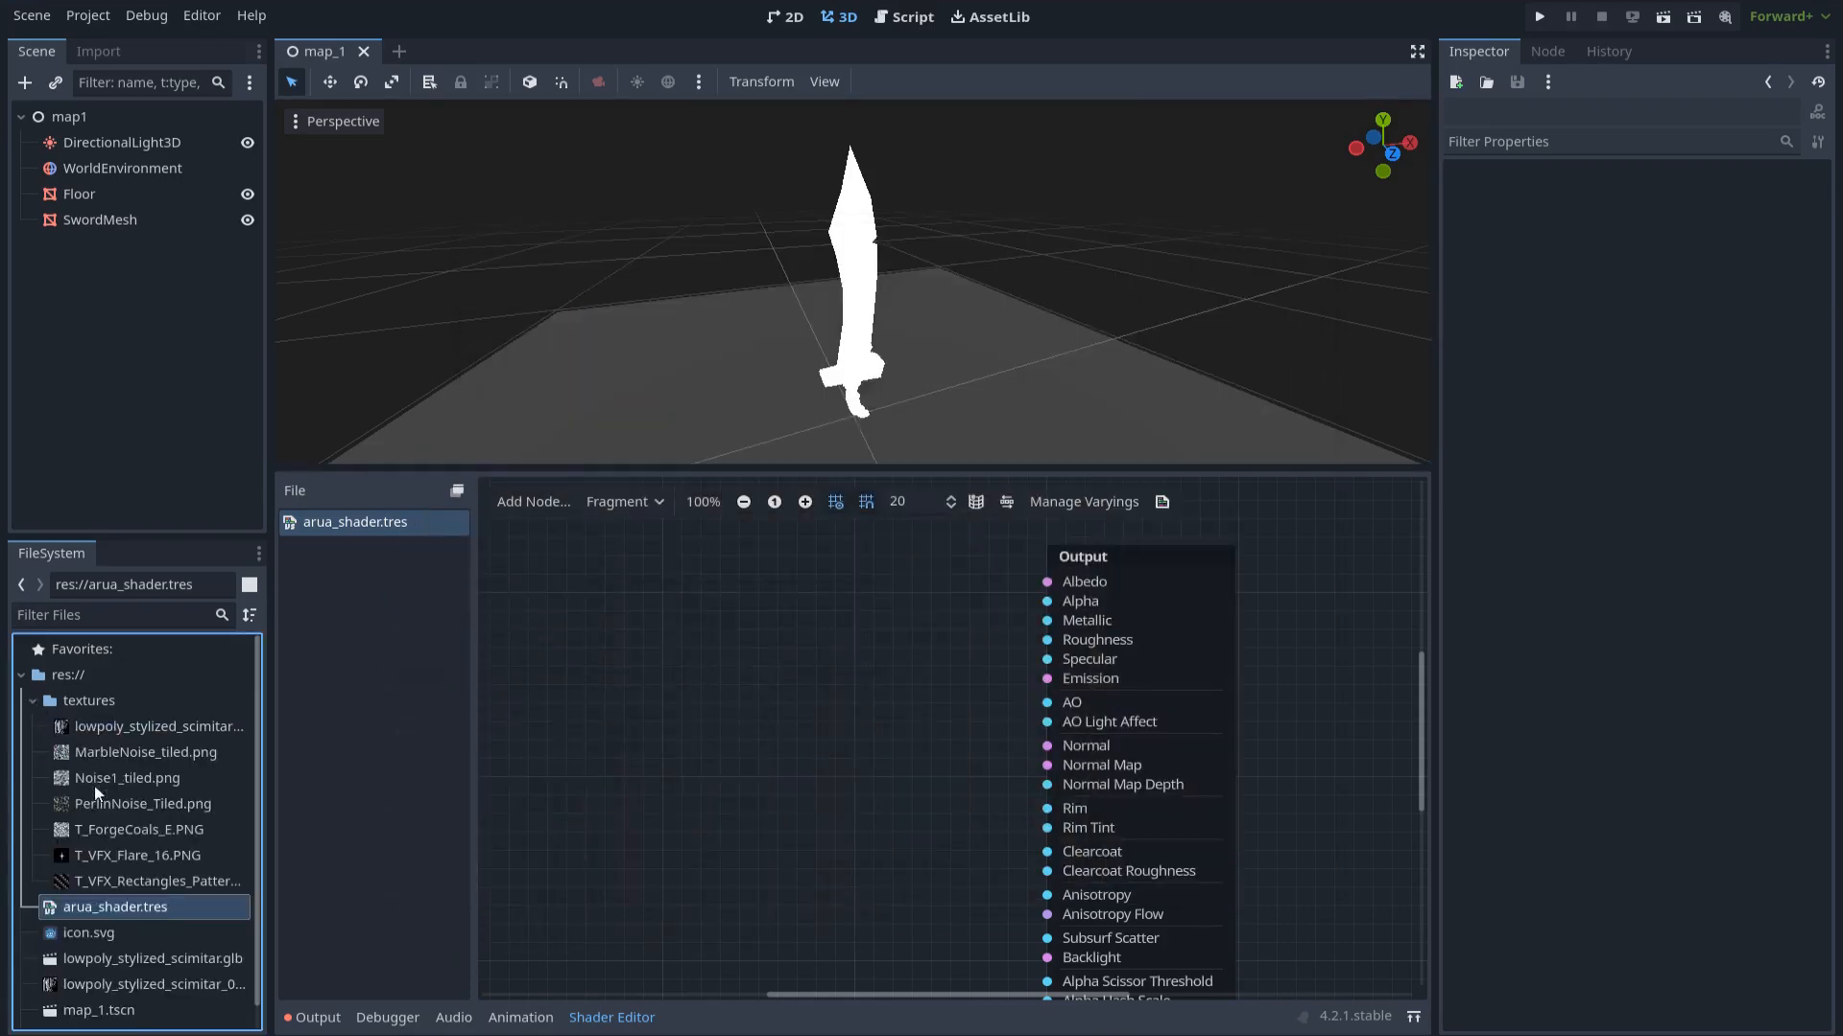
left_click_drag(101, 802, 703, 669)
left_click(757, 797)
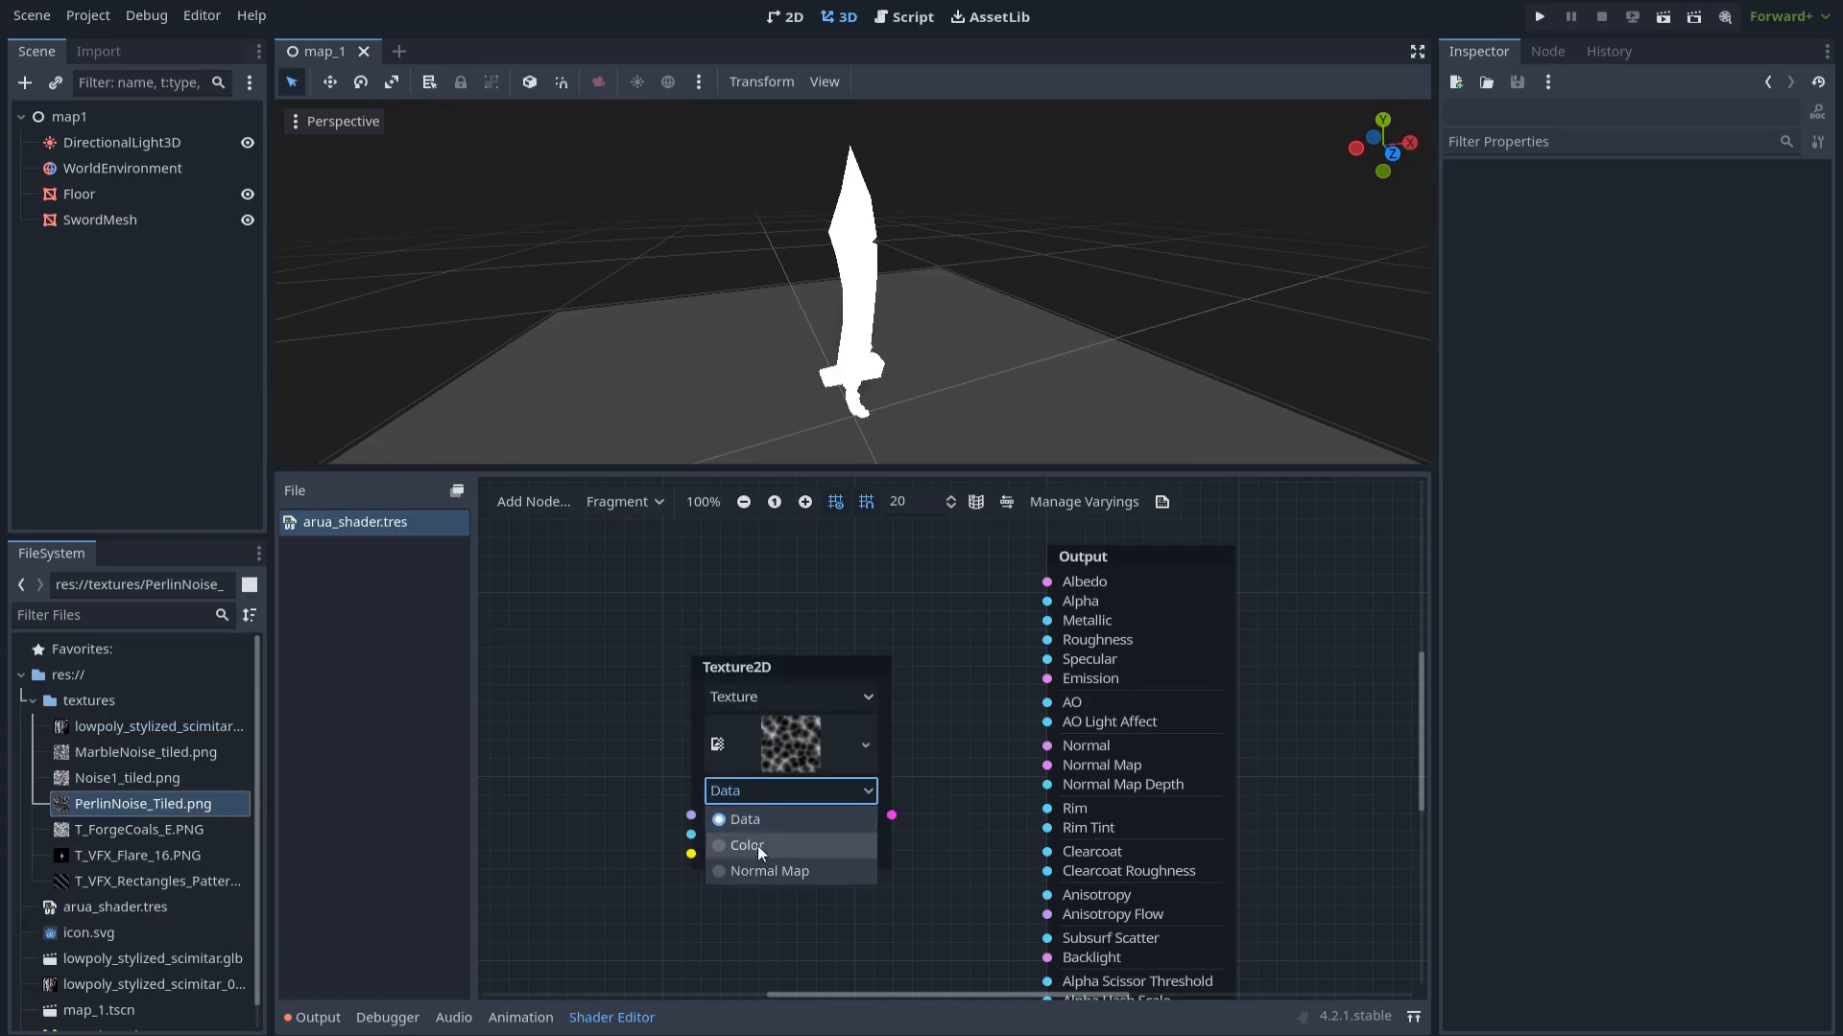
left_click(758, 842)
Expand the texture node's color output into channels and connect red to the Output node's Alpha
left_click(851, 816)
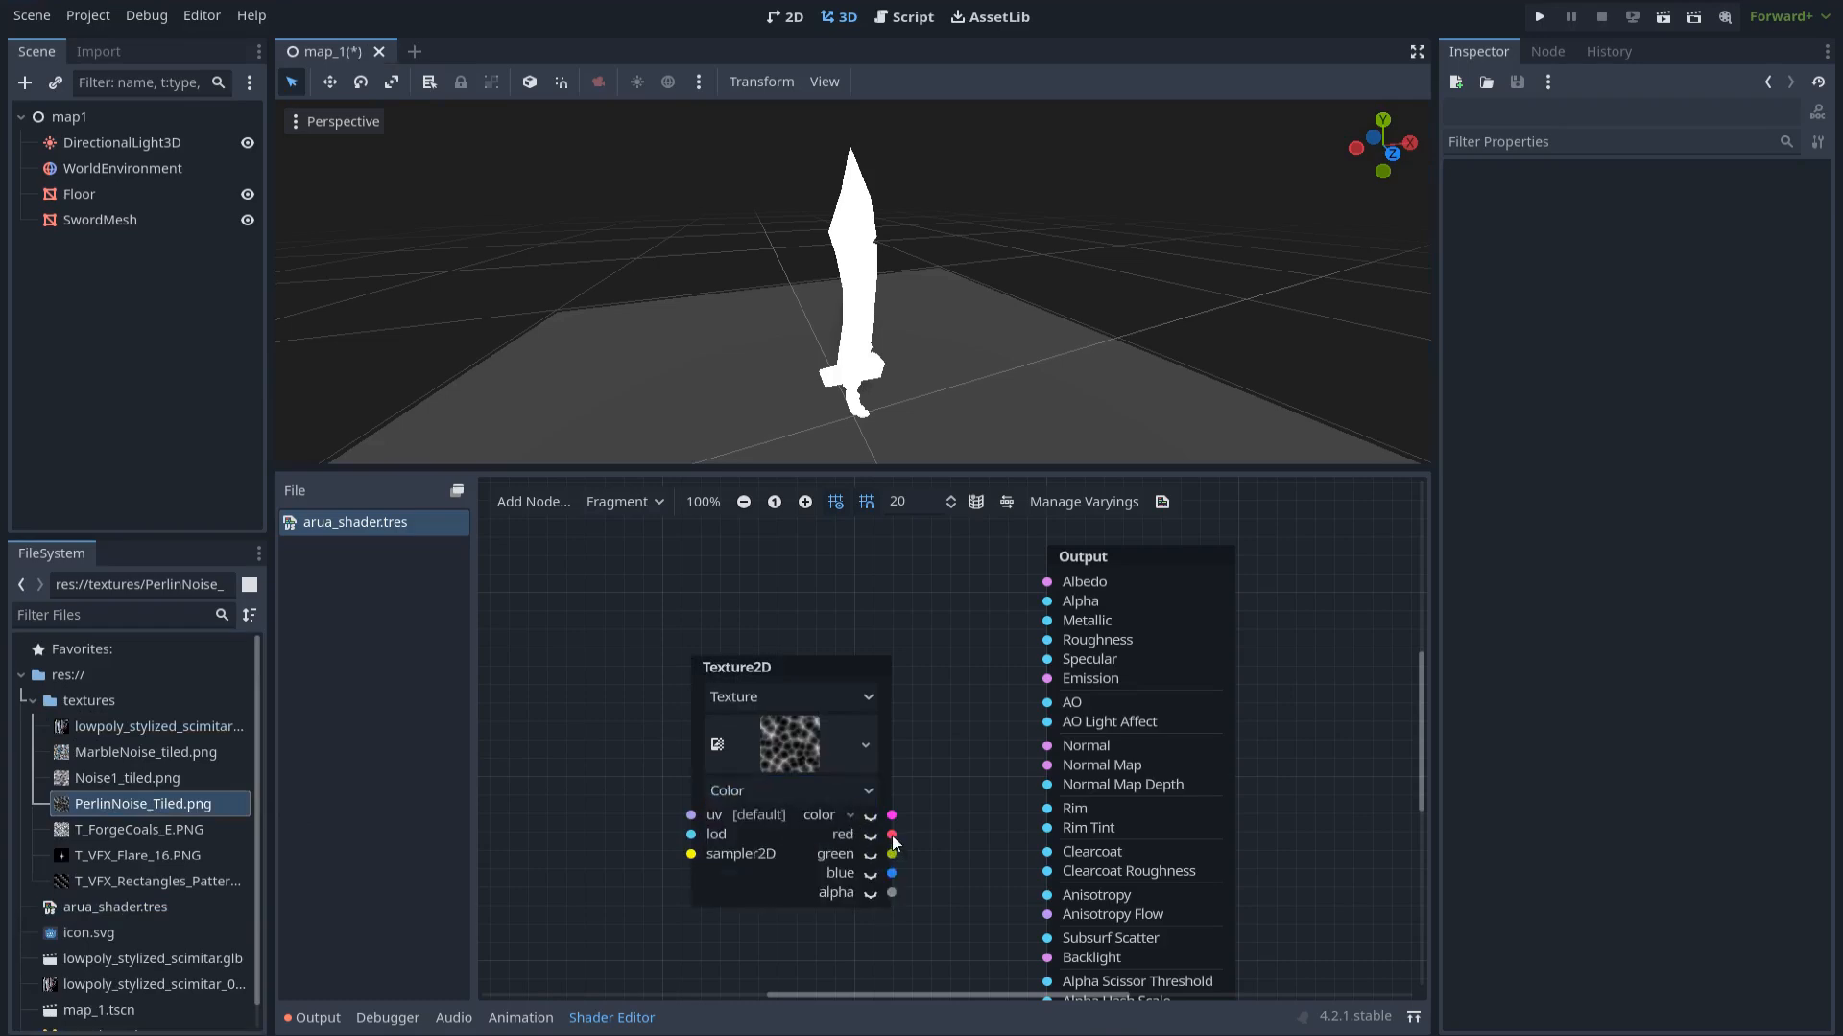
left_click_drag(891, 834, 1047, 601)
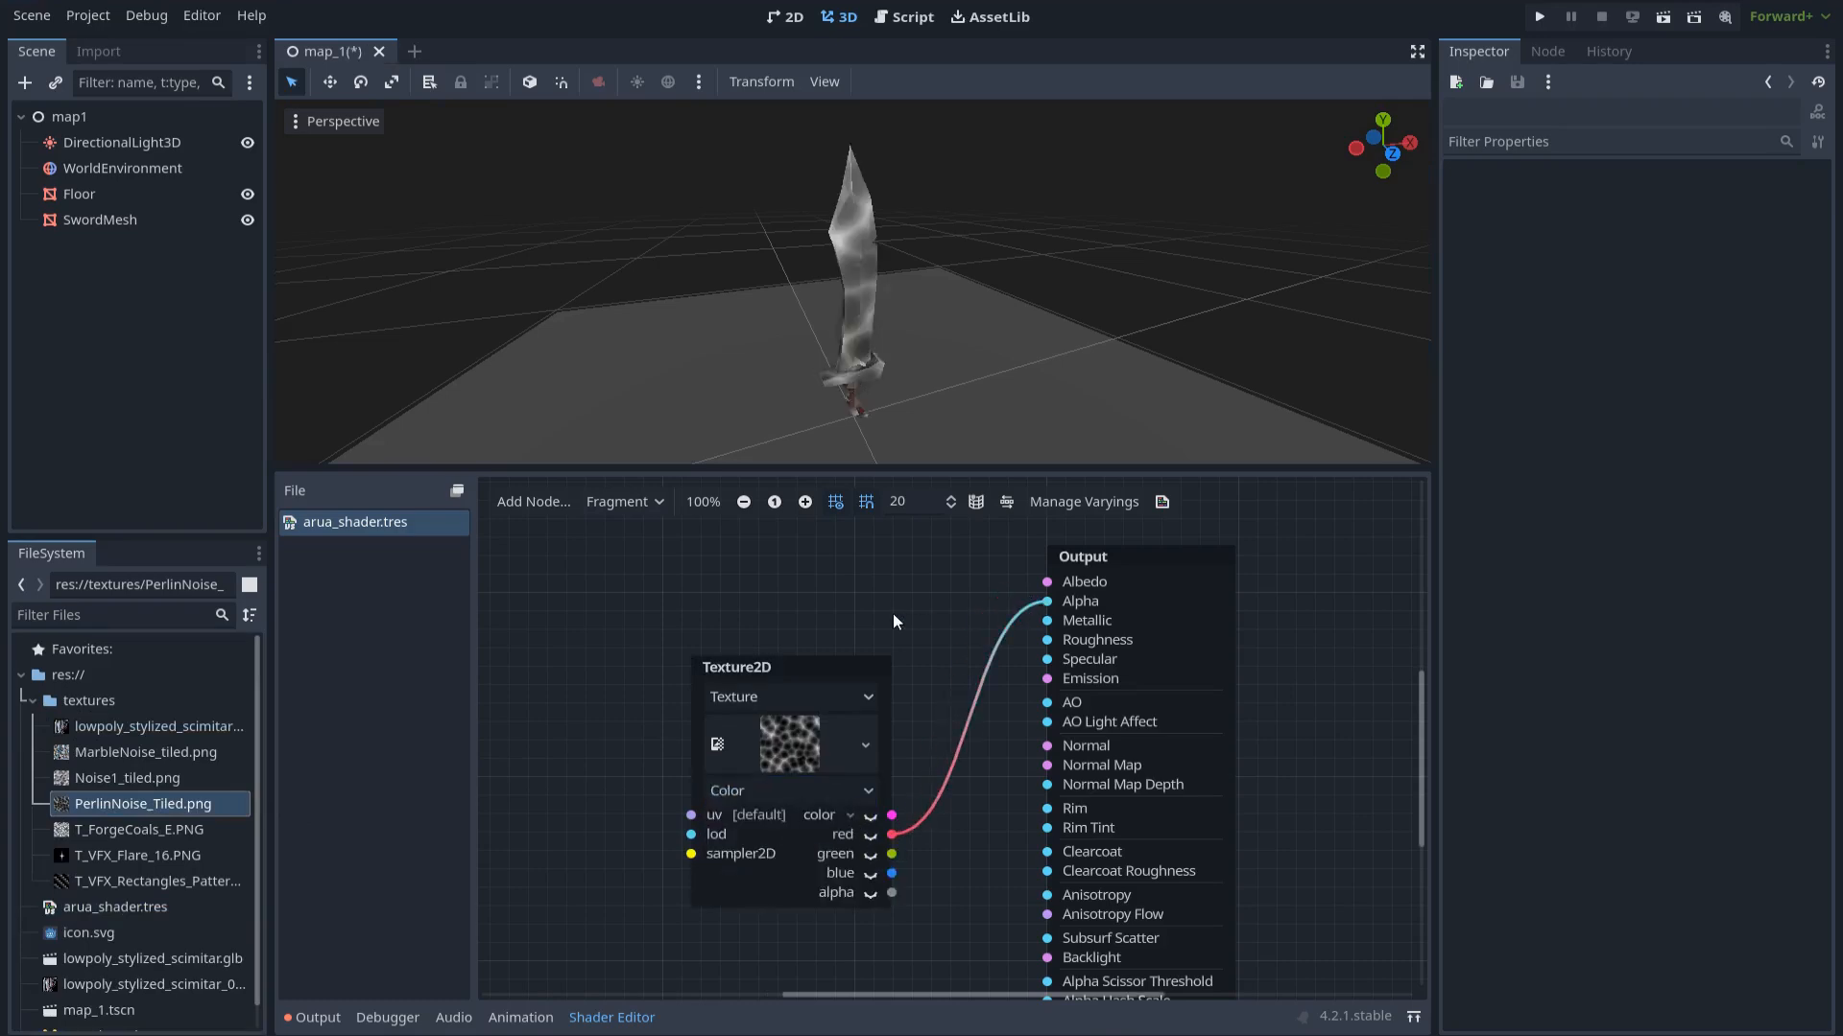
scroll(906, 700, "up", 2)
scroll(941, 349, "up", 4)
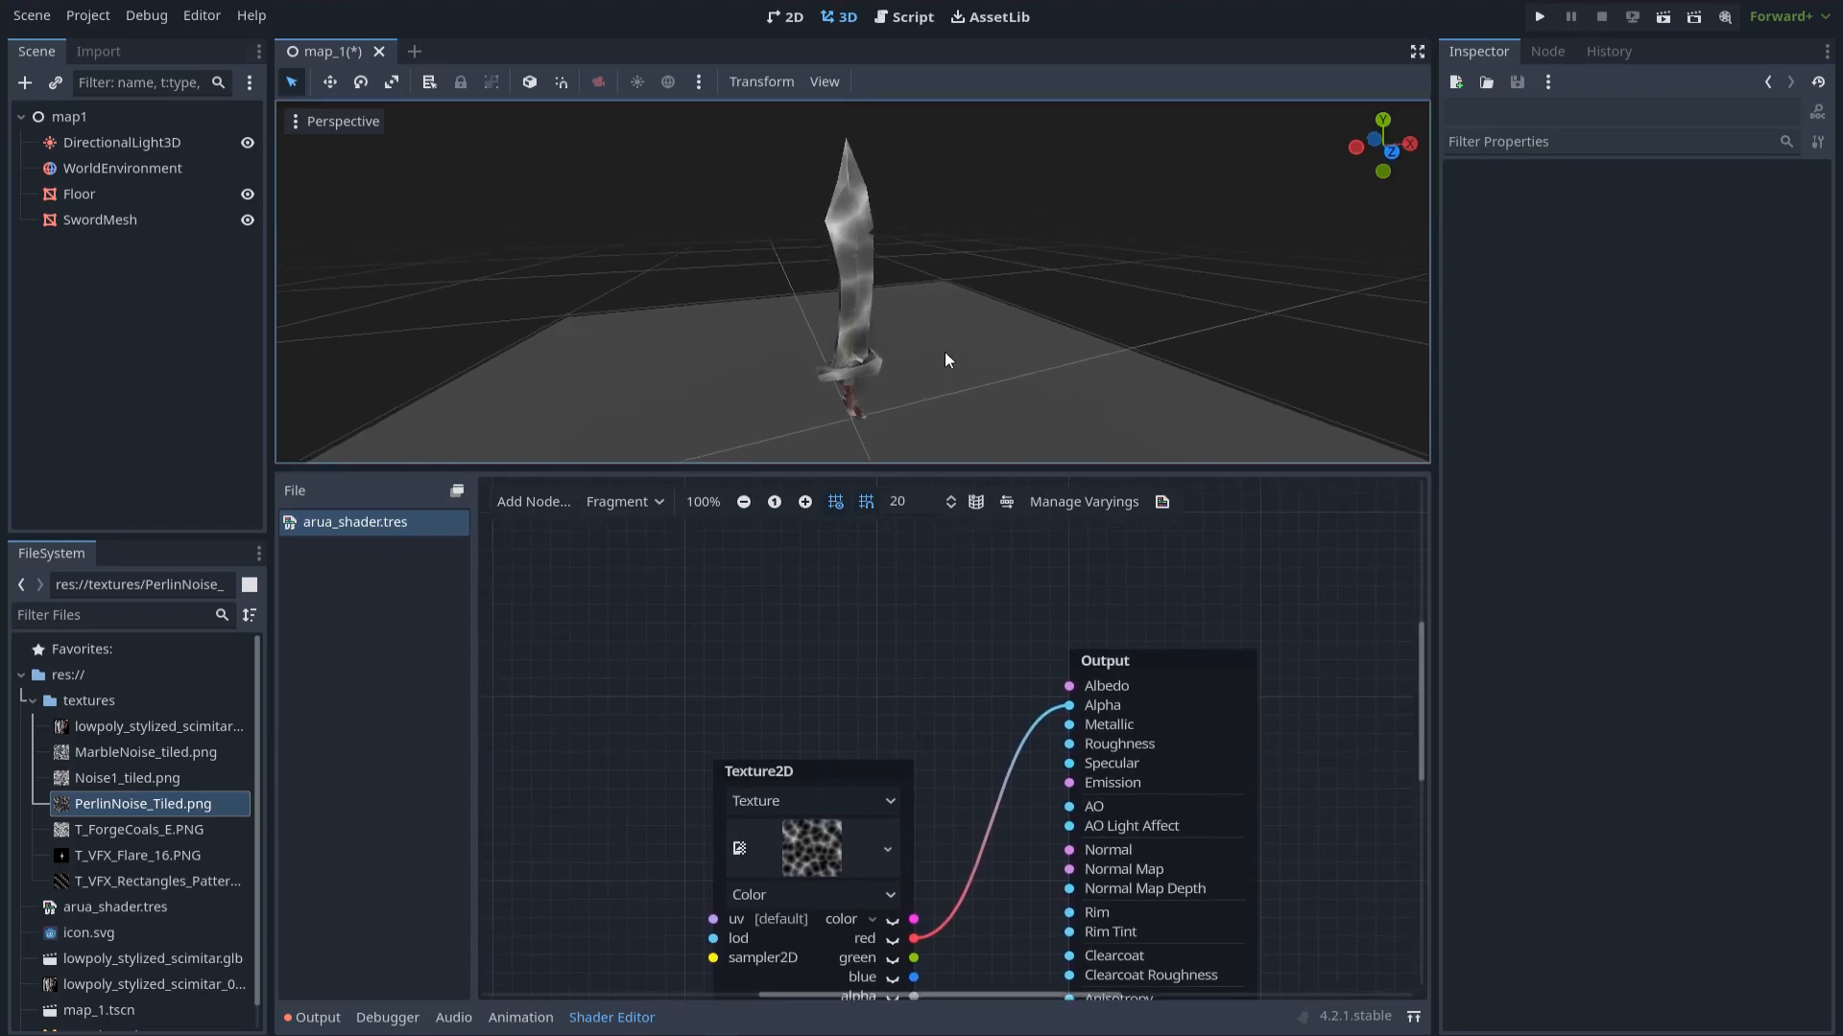
scroll(898, 664, "up", 1)
scroll(898, 664, "up", 3)
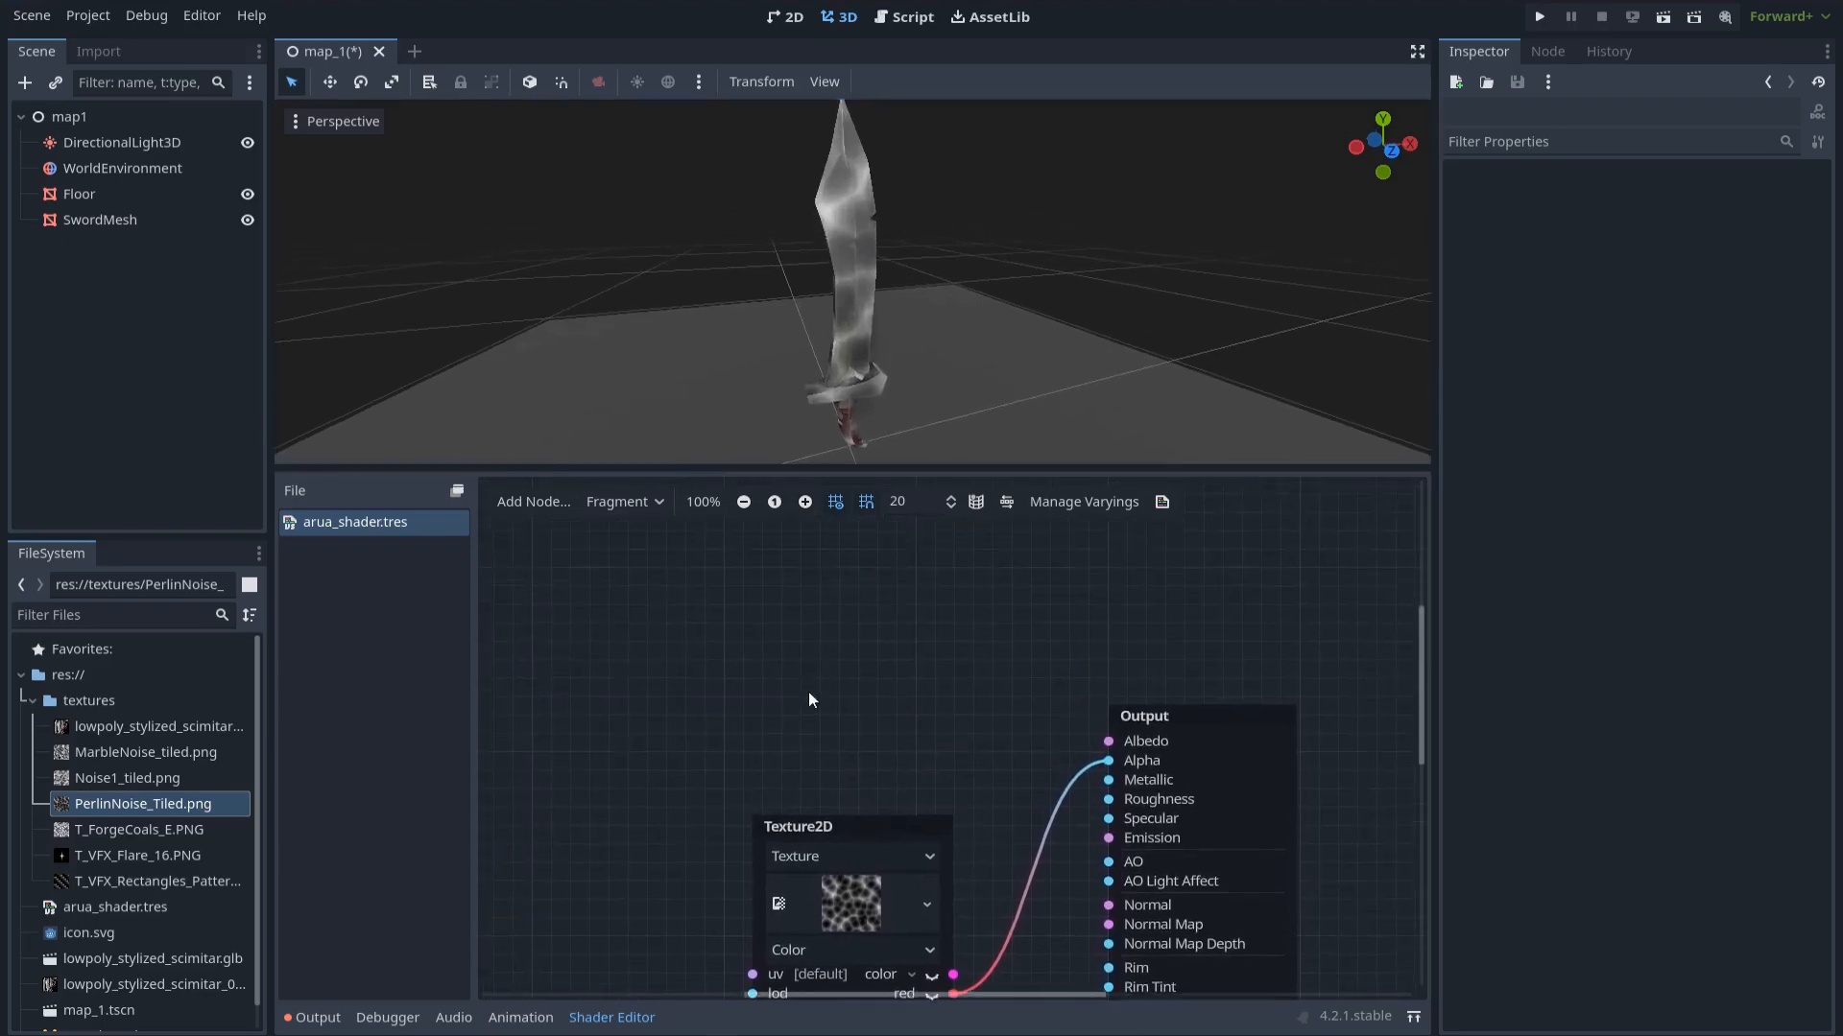
Add a ColorParameter node named AruaColor above the texture node and connect its color output to Albedo
right_click(766, 632)
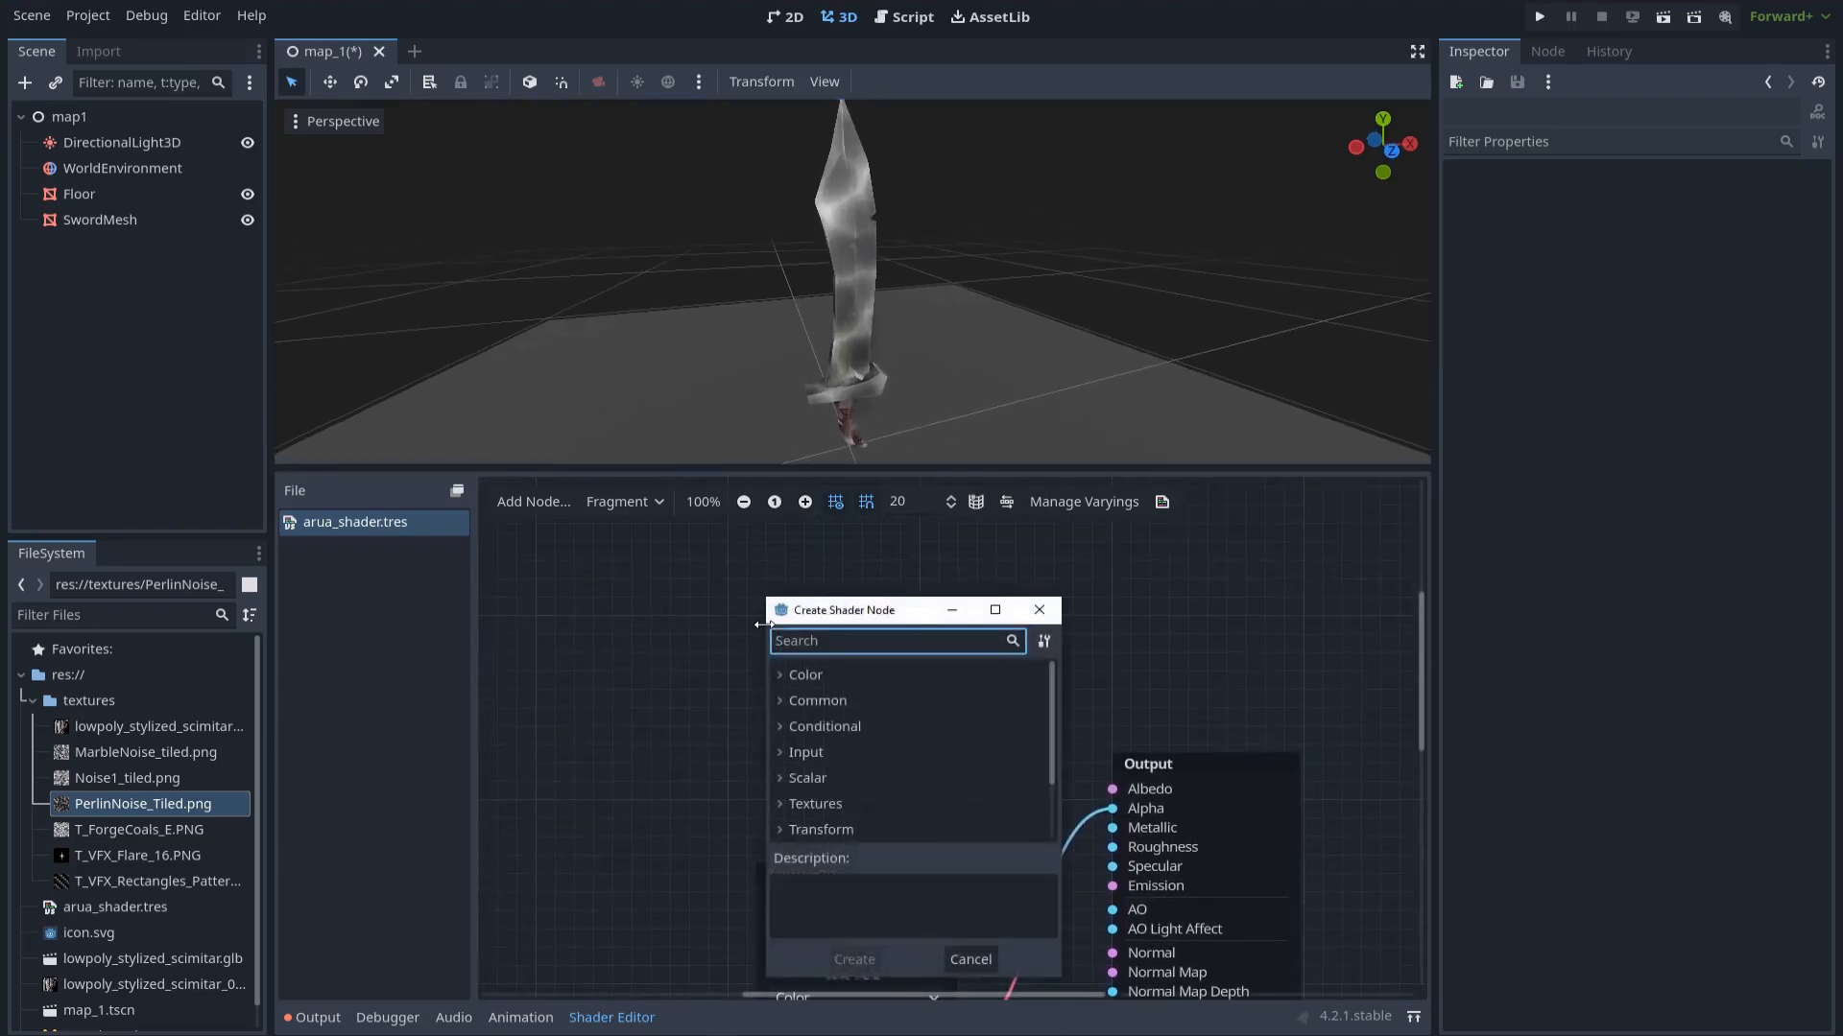
type("color")
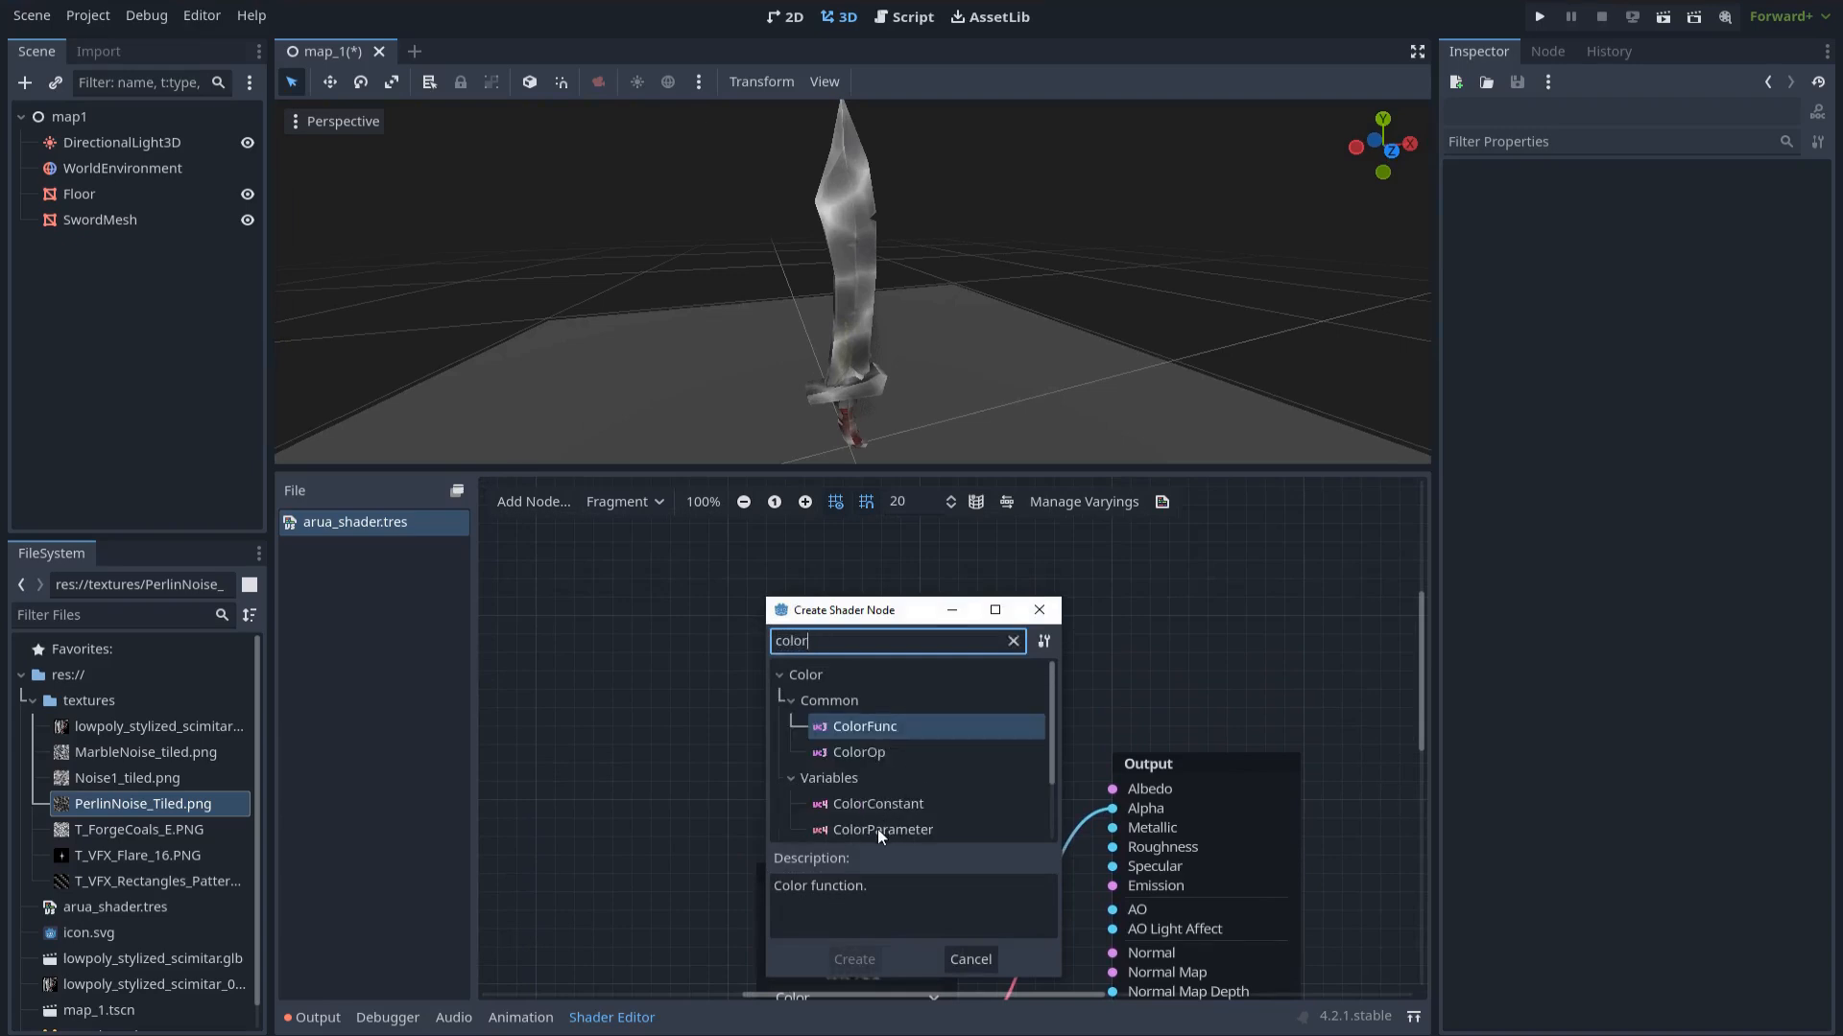
double_click(880, 831)
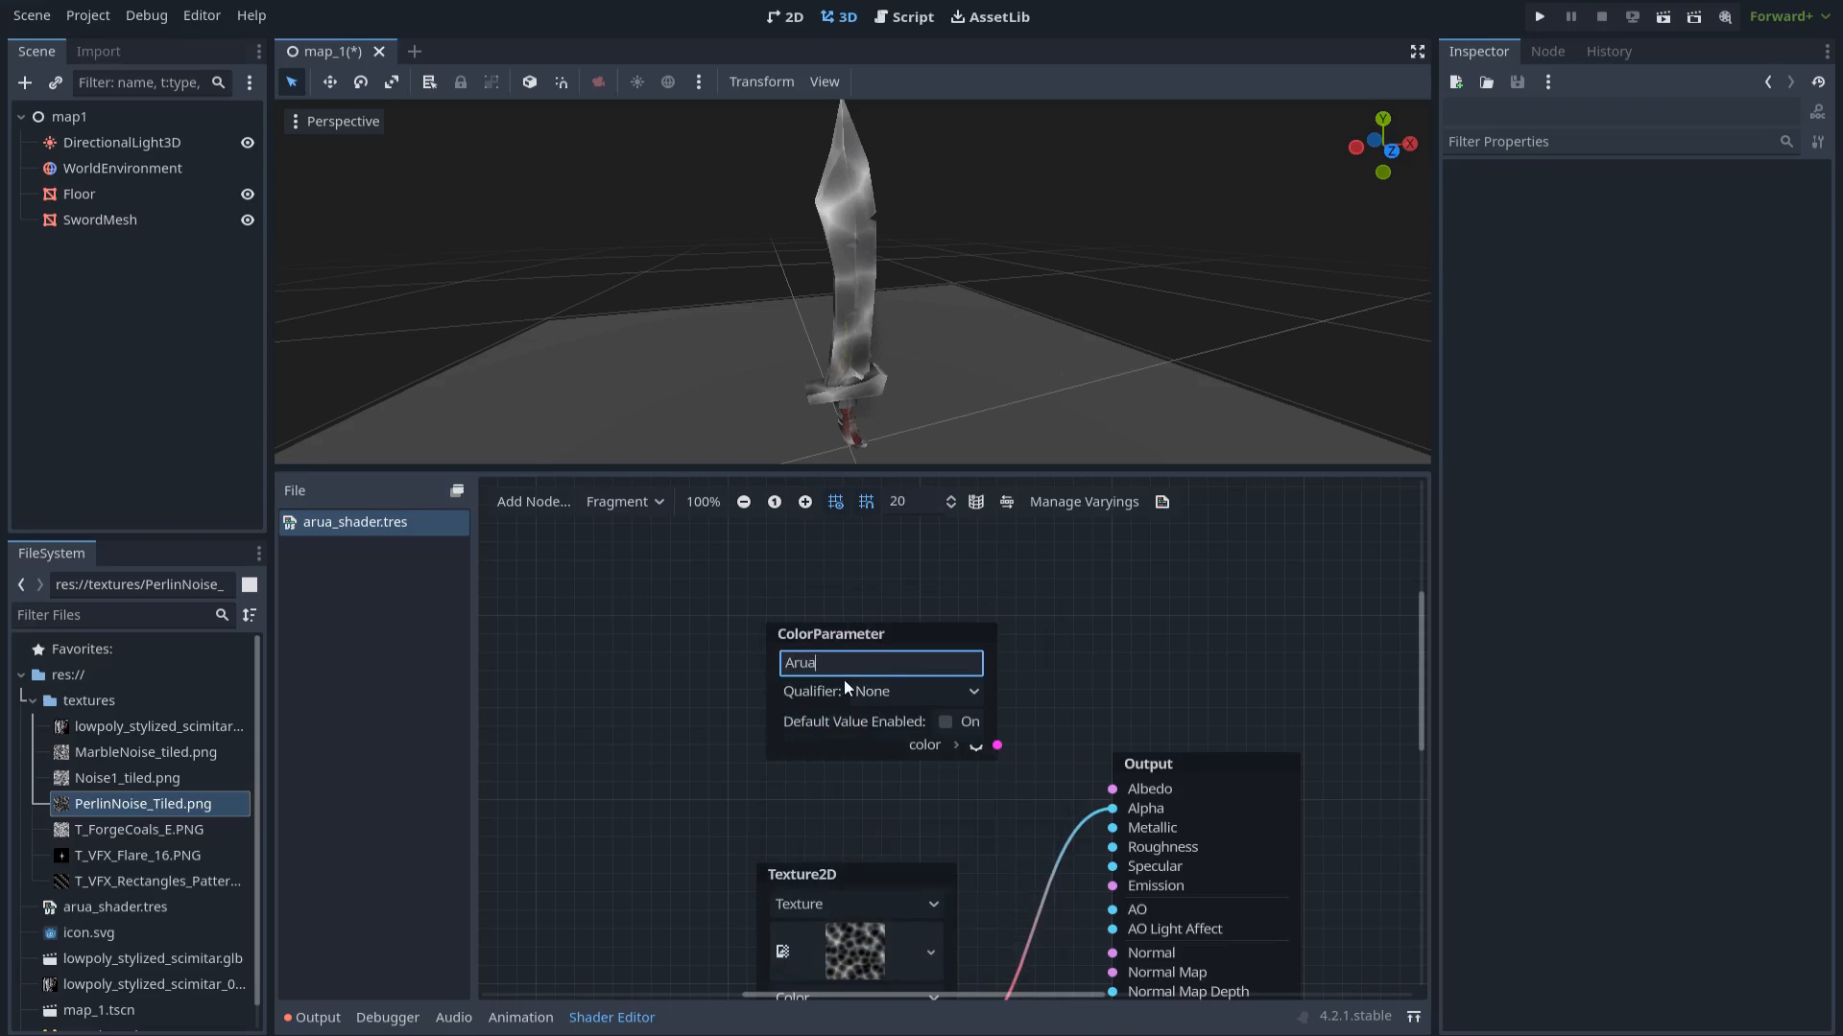
type("or")
key("Return")
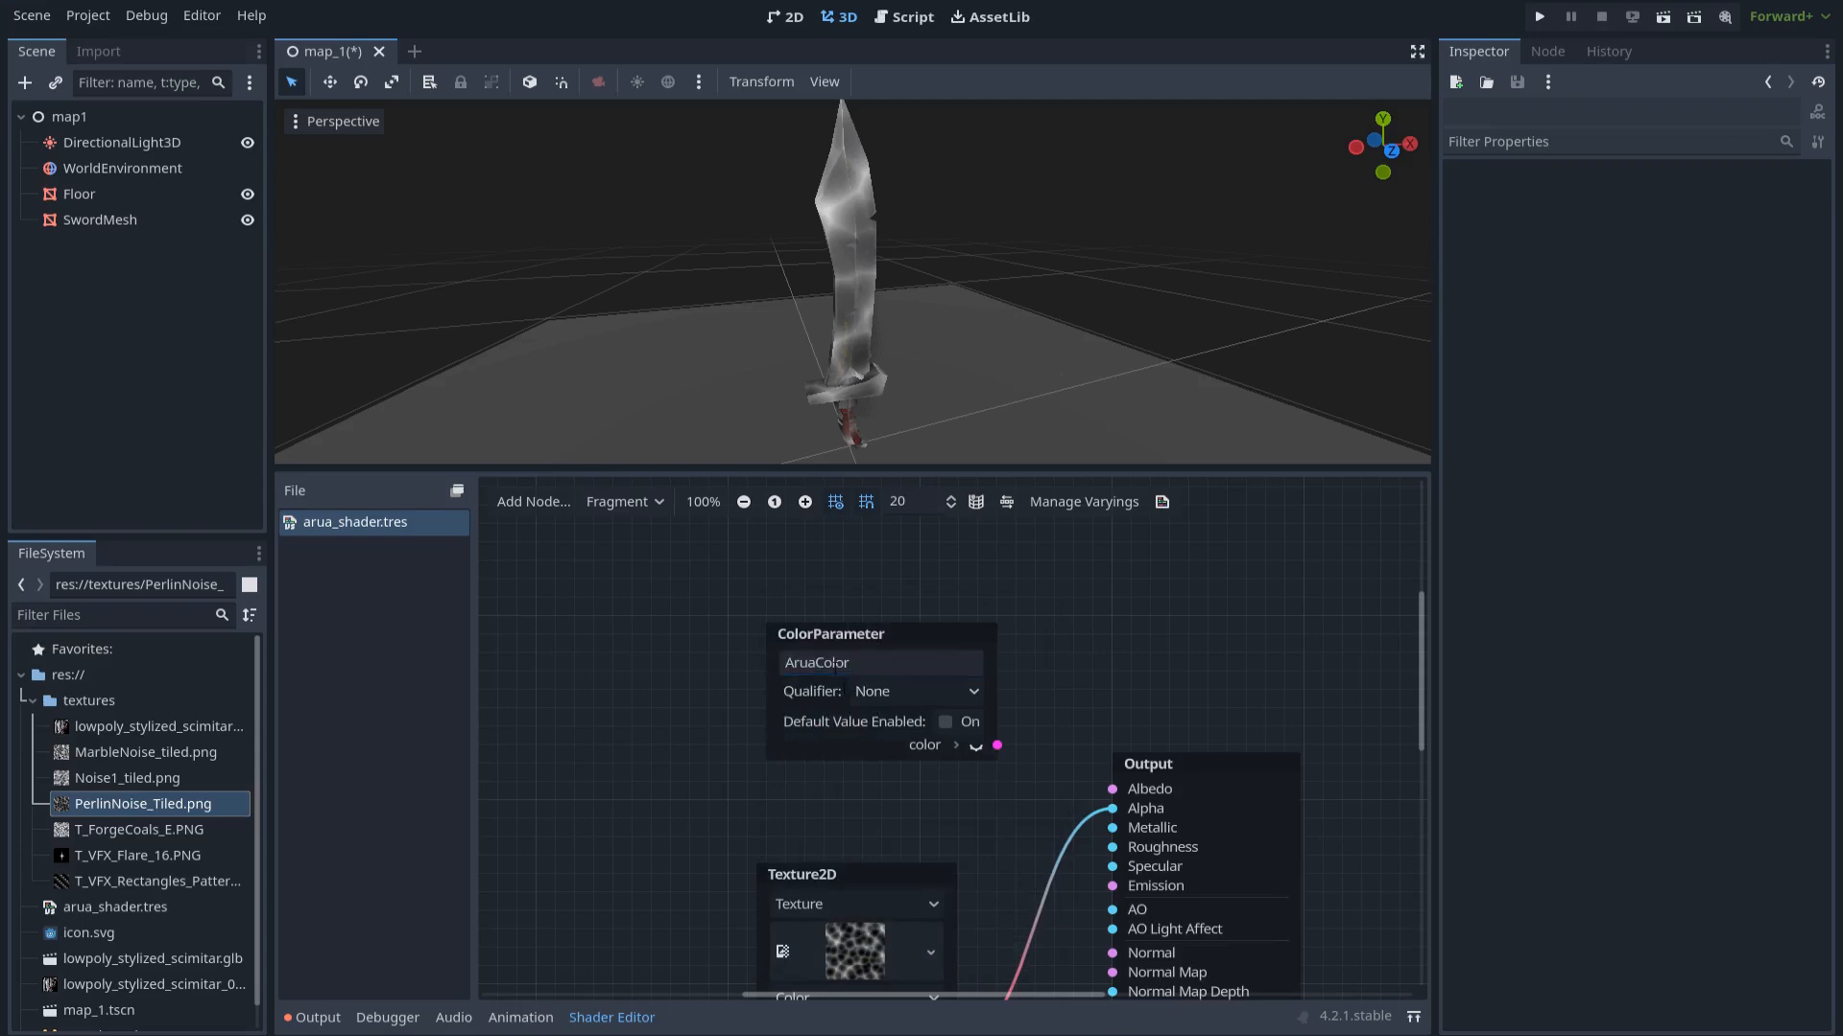
left_click_drag(892, 633, 836, 606)
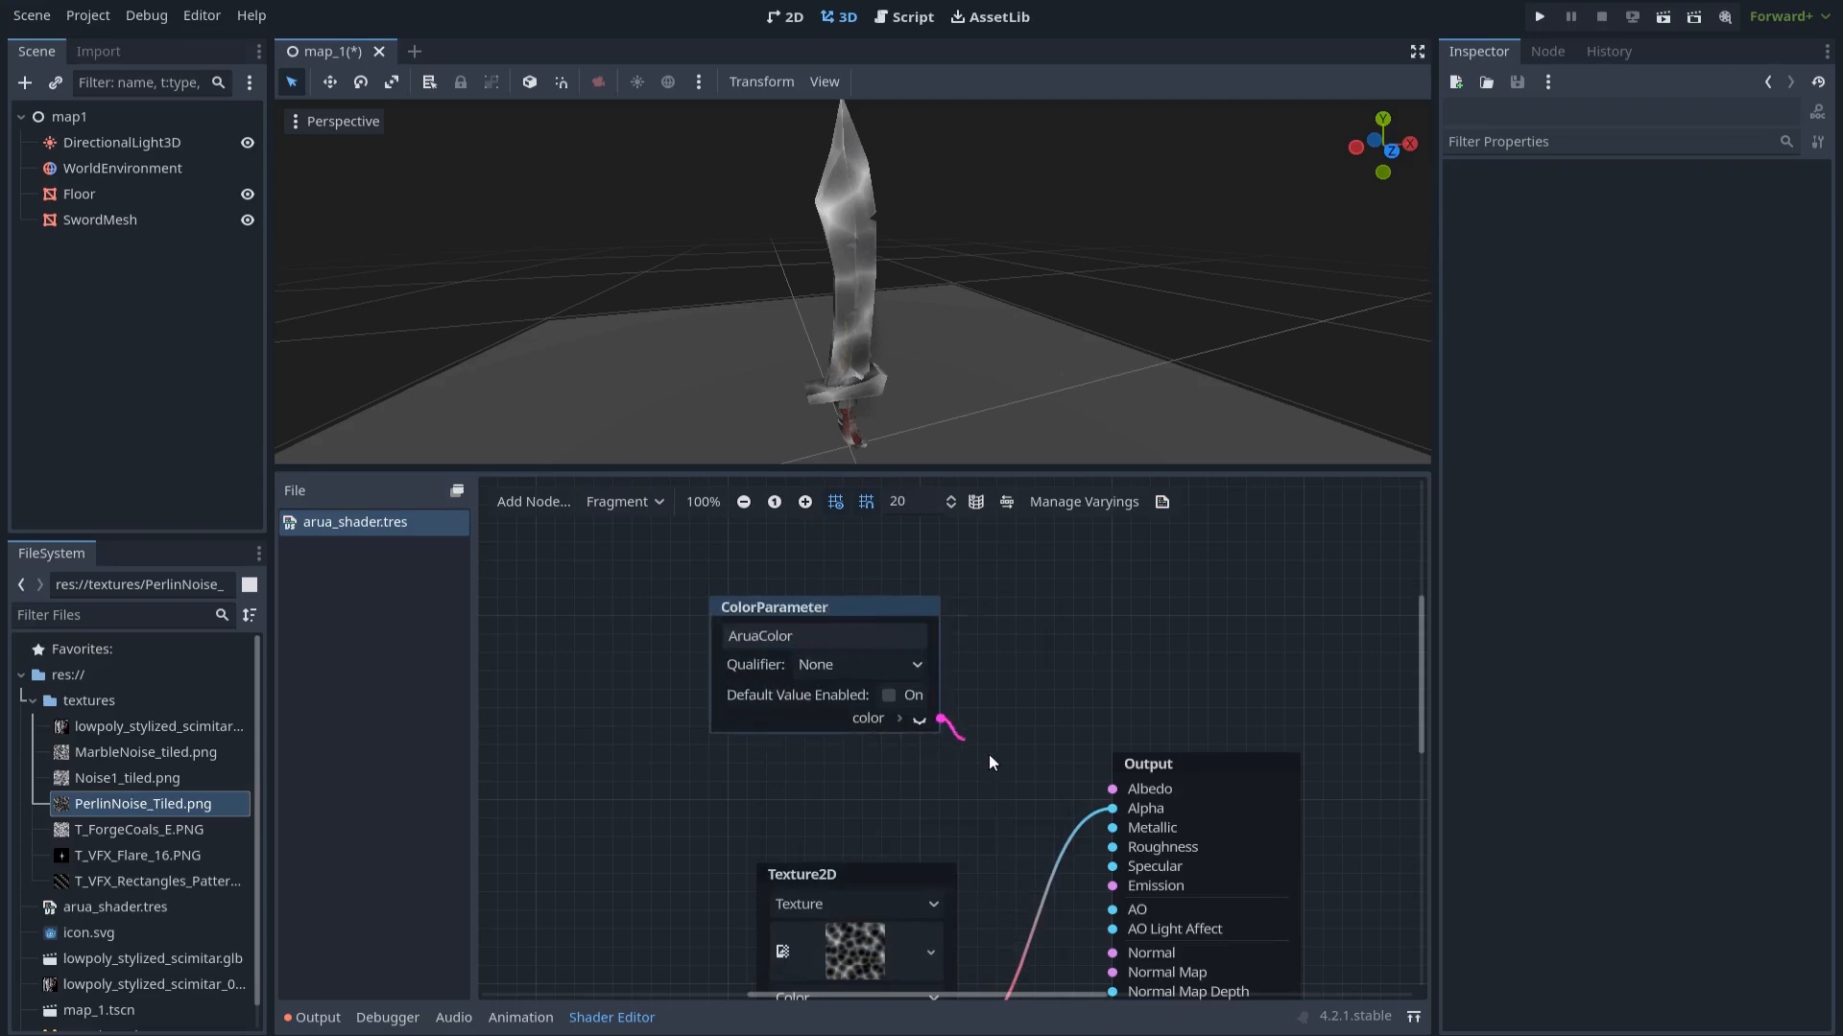
left_click_drag(992, 763, 1113, 789)
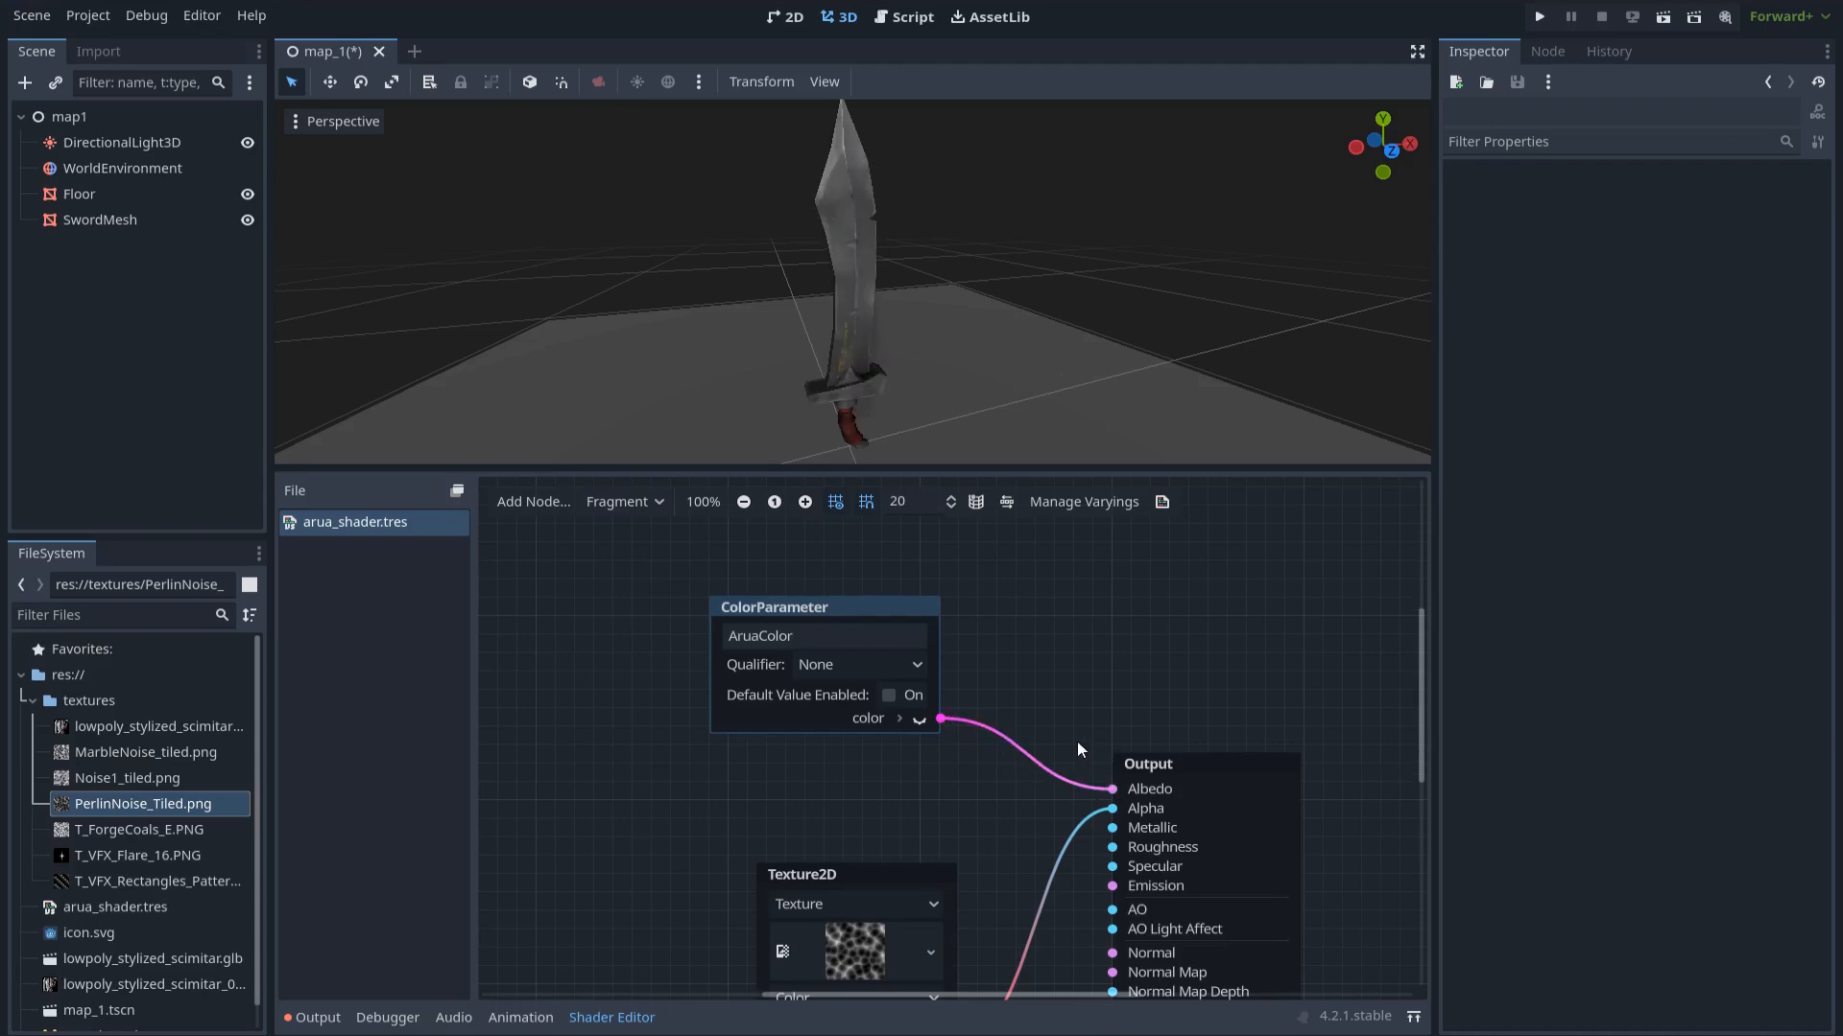
Set the Arua Color shader parameter of SwordMesh's overlay material to bright orange, with green 113 and blue 45
left_click(140, 222)
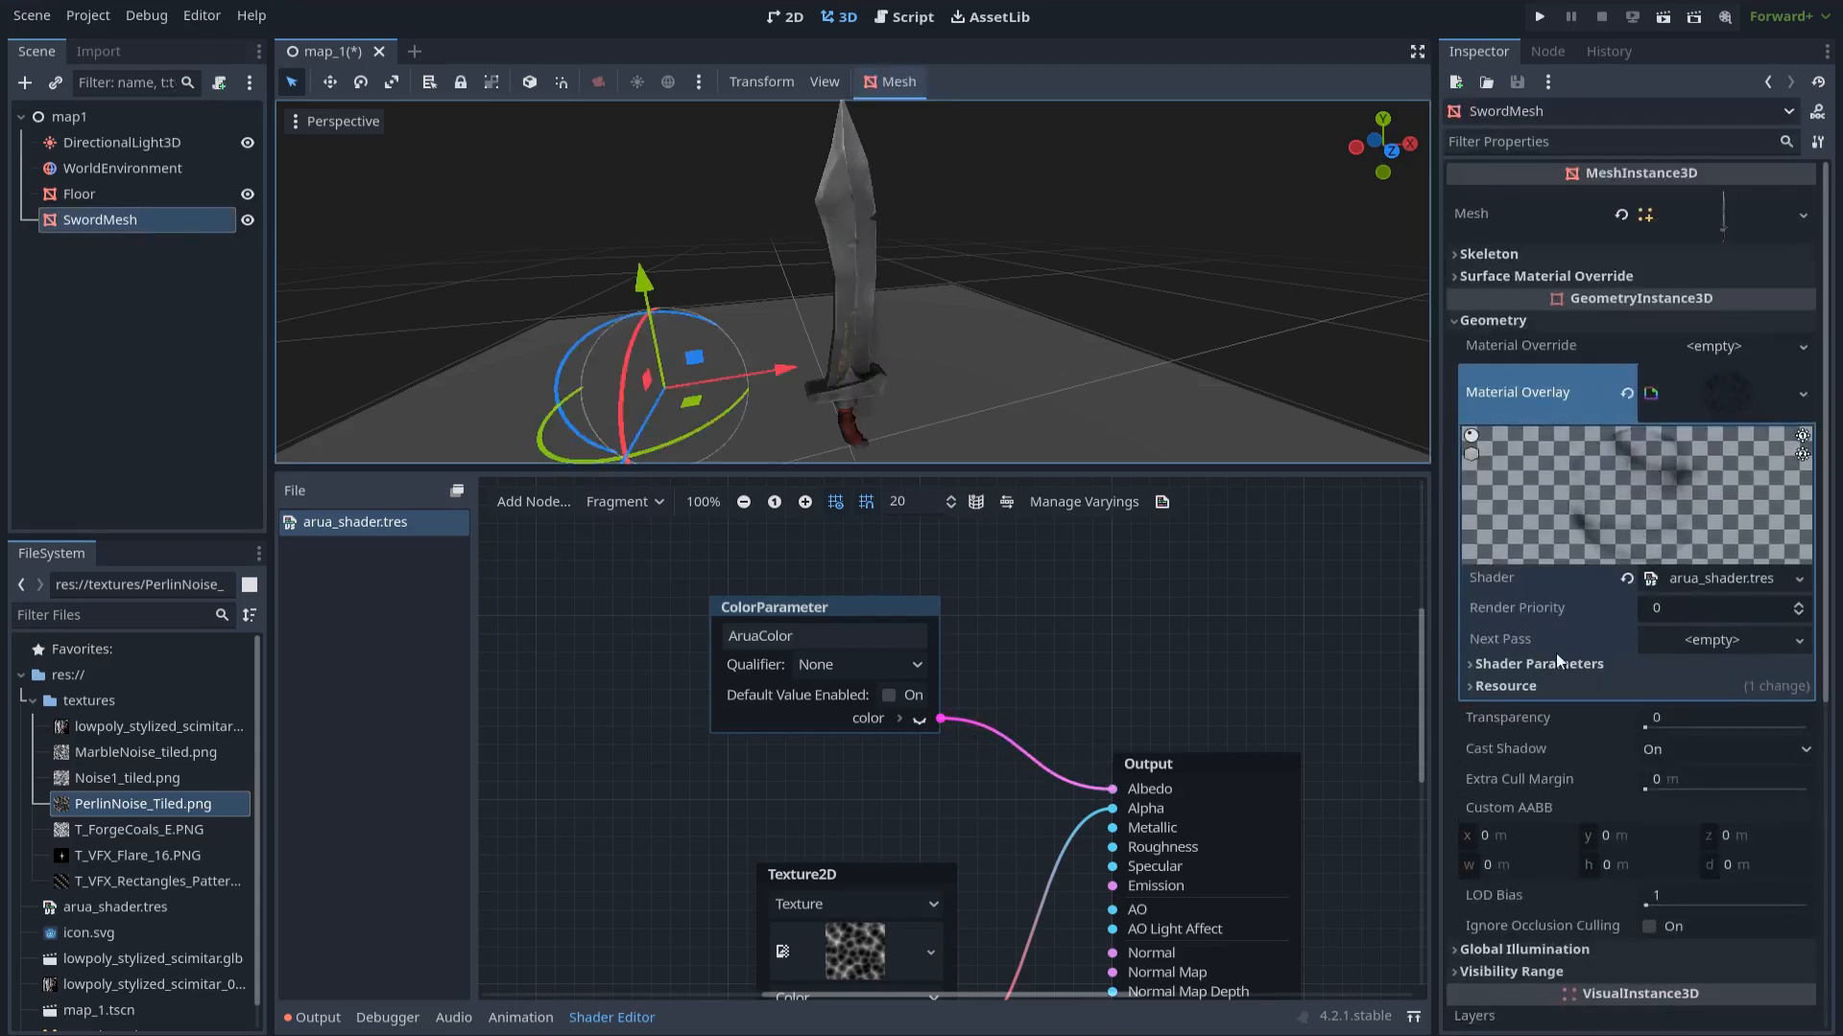
left_click(1478, 666)
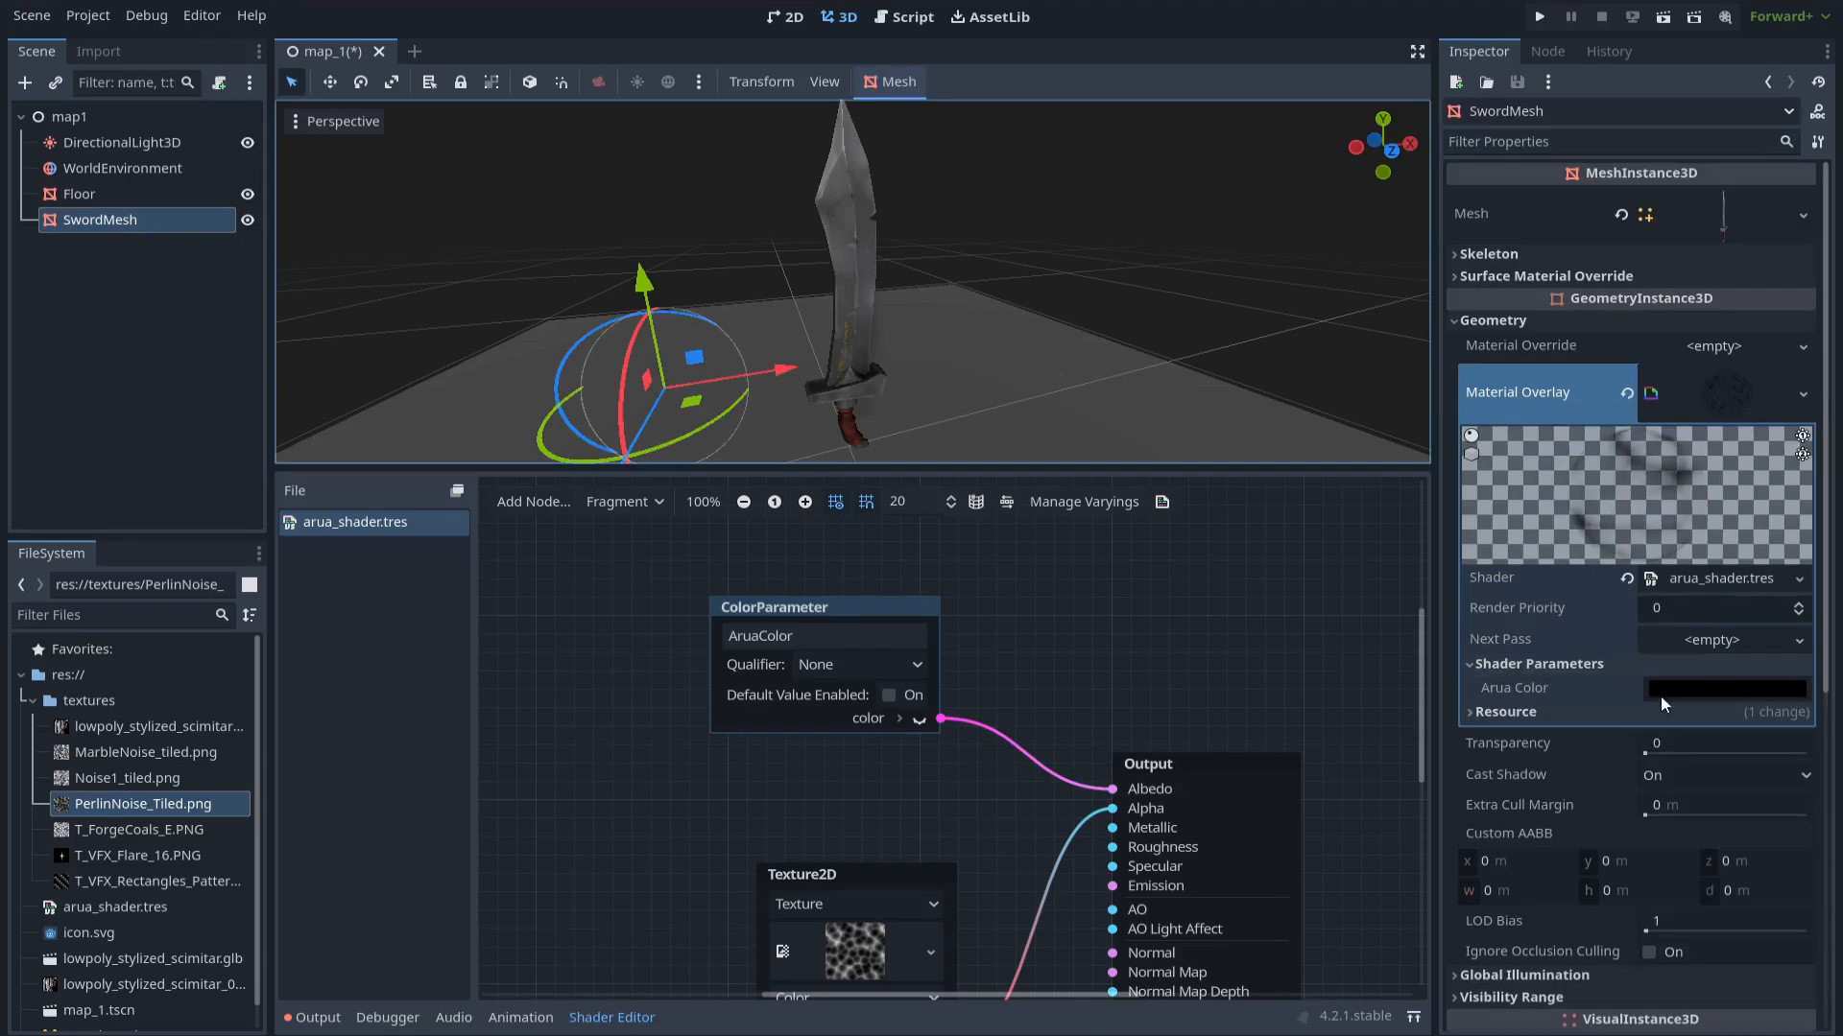
left_click(1702, 689)
left_click(1733, 463)
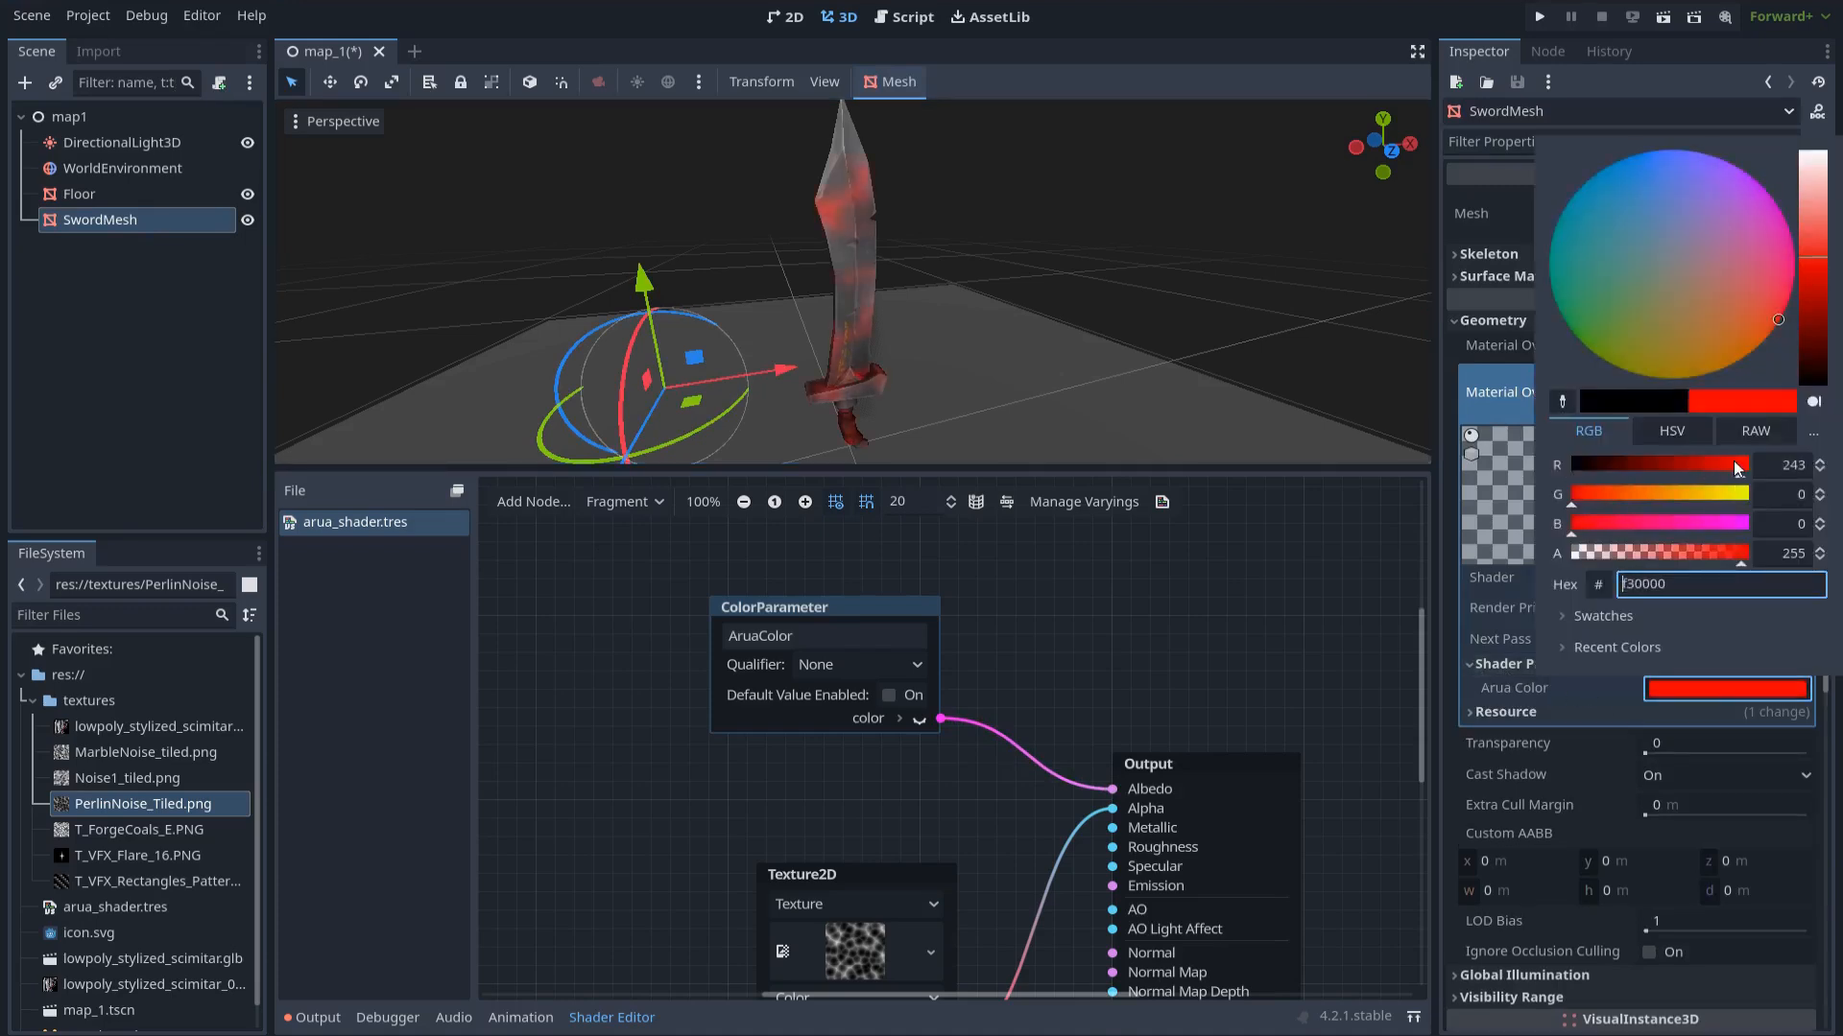
left_click(1666, 493)
left_click(1647, 508)
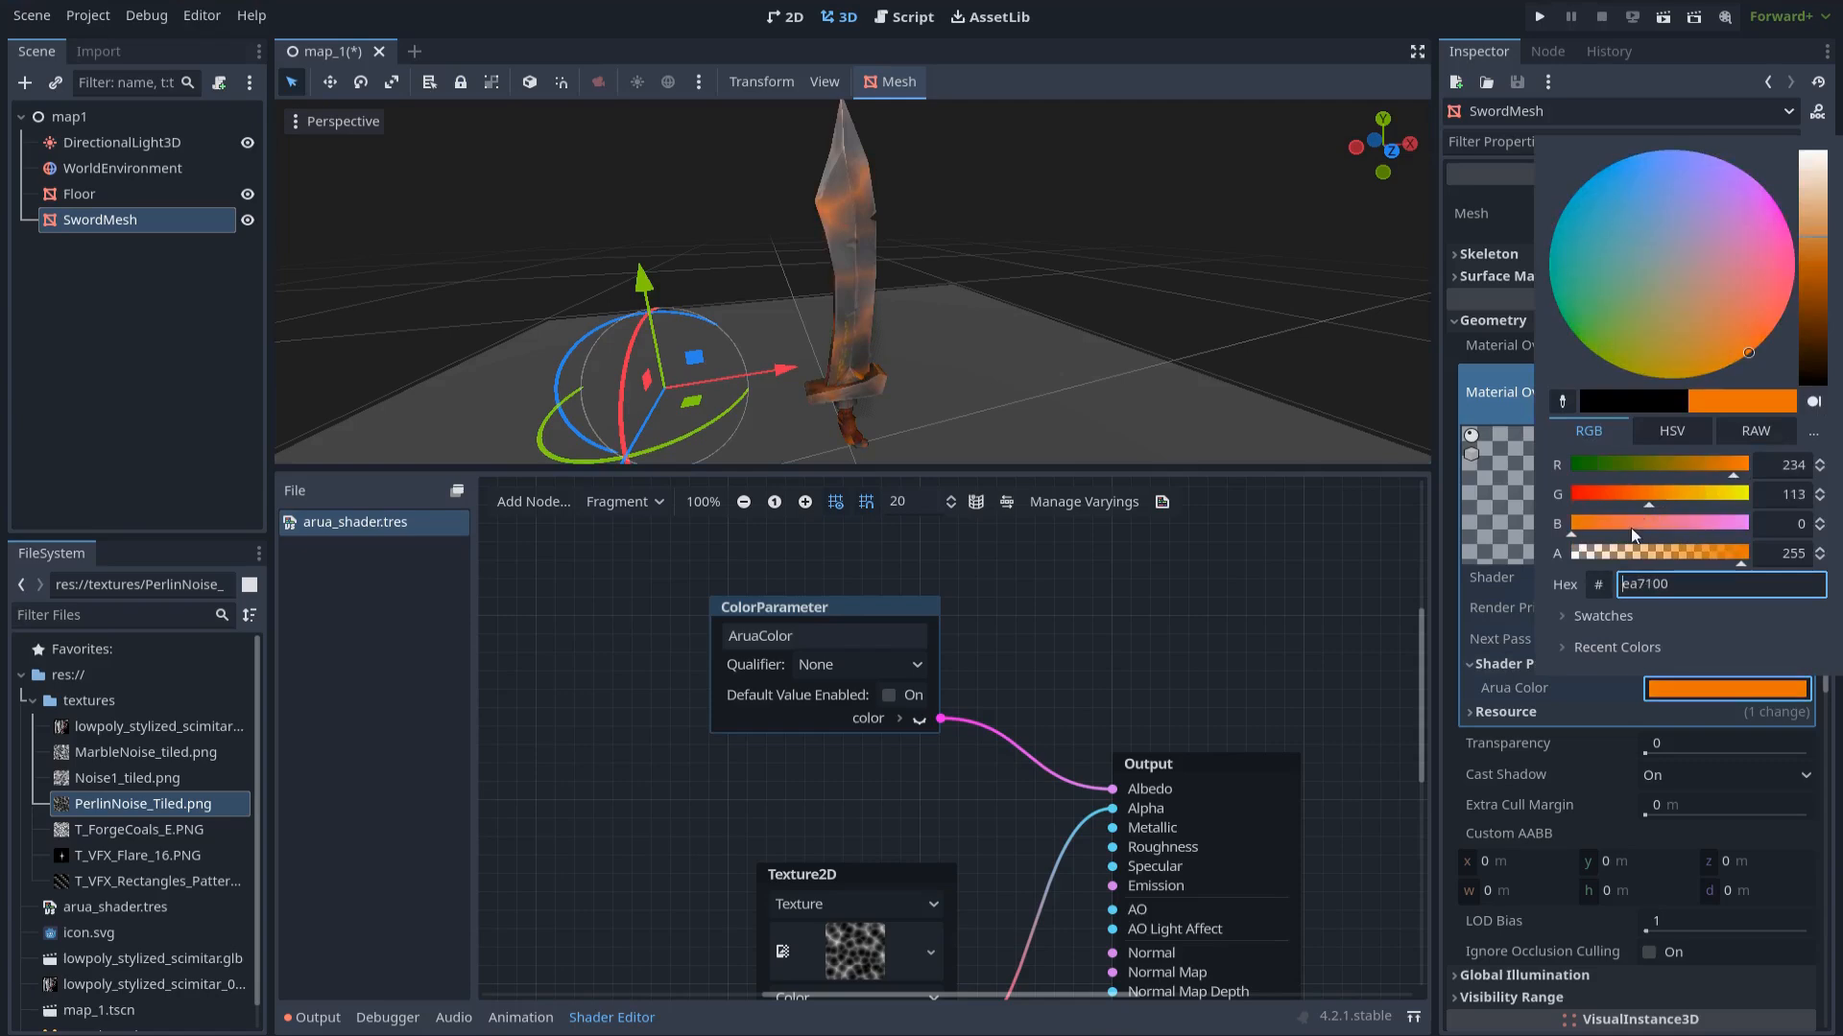
left_click(1606, 533)
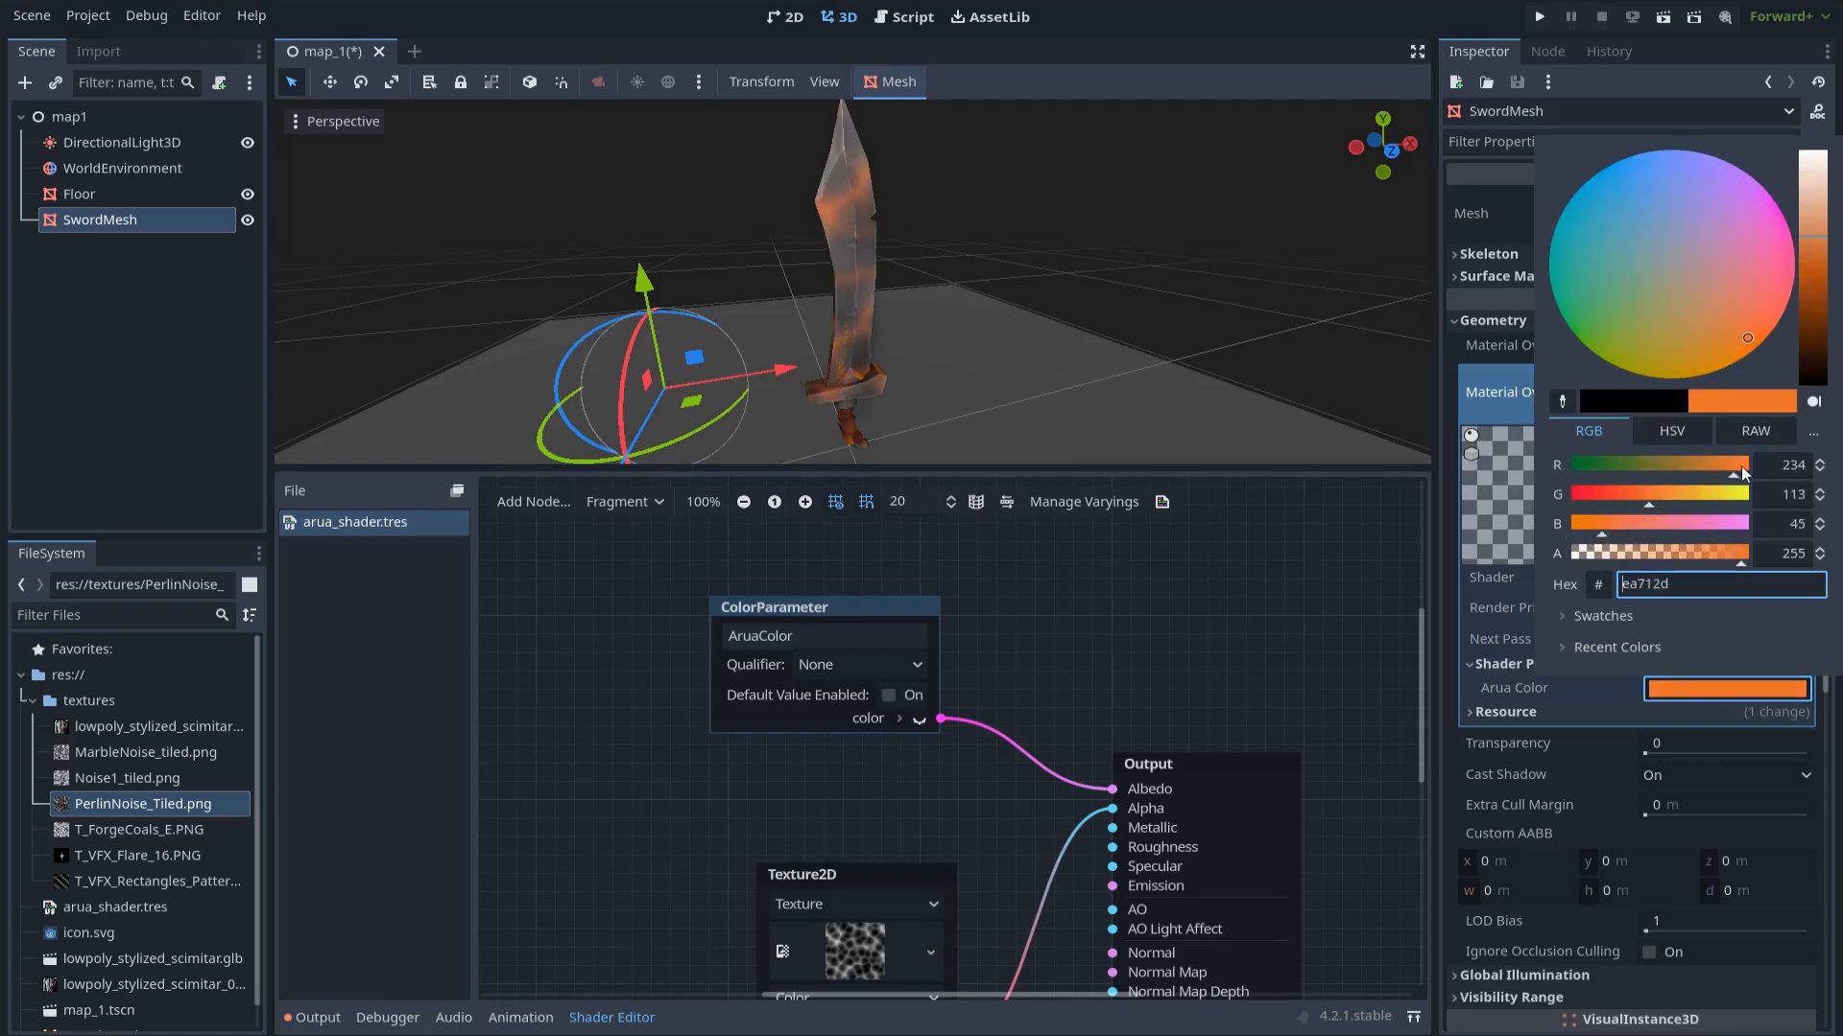
left_click(1248, 574)
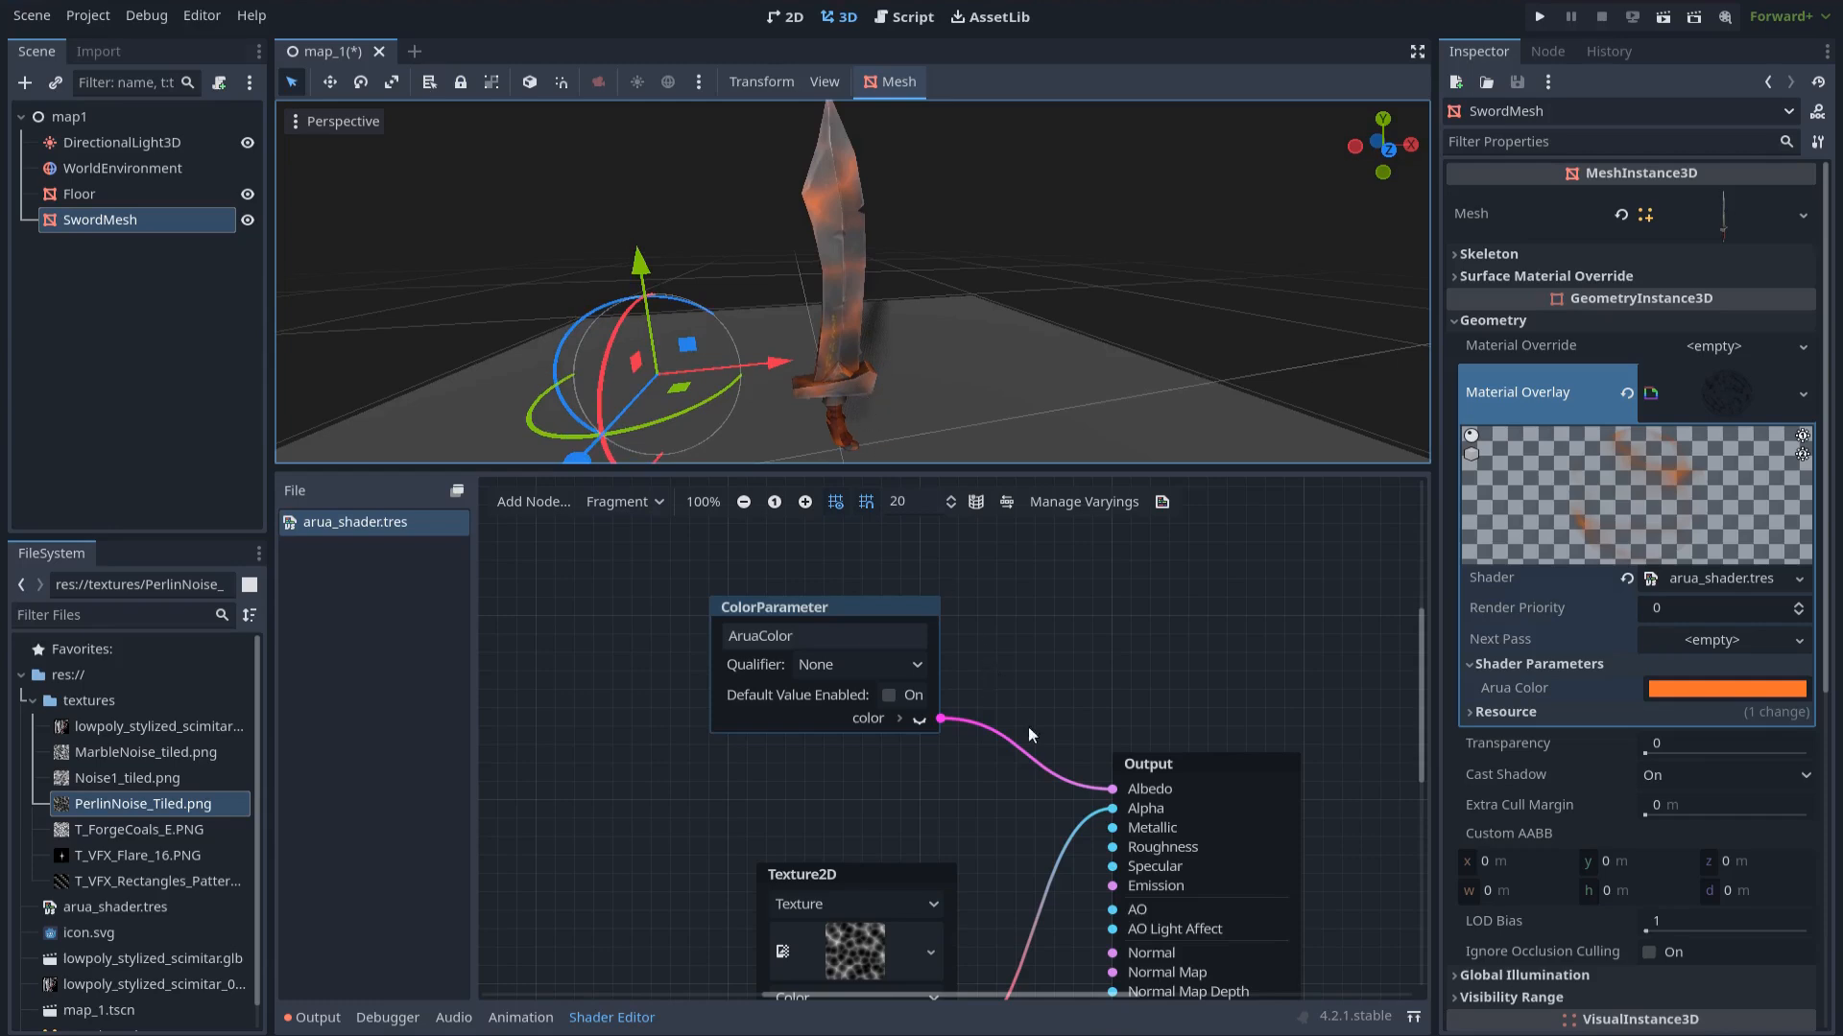
Add a FloatParameter node named Arua_Intensity between the AruaColor and Texture2D nodes
scroll(1093, 707, "down", 3)
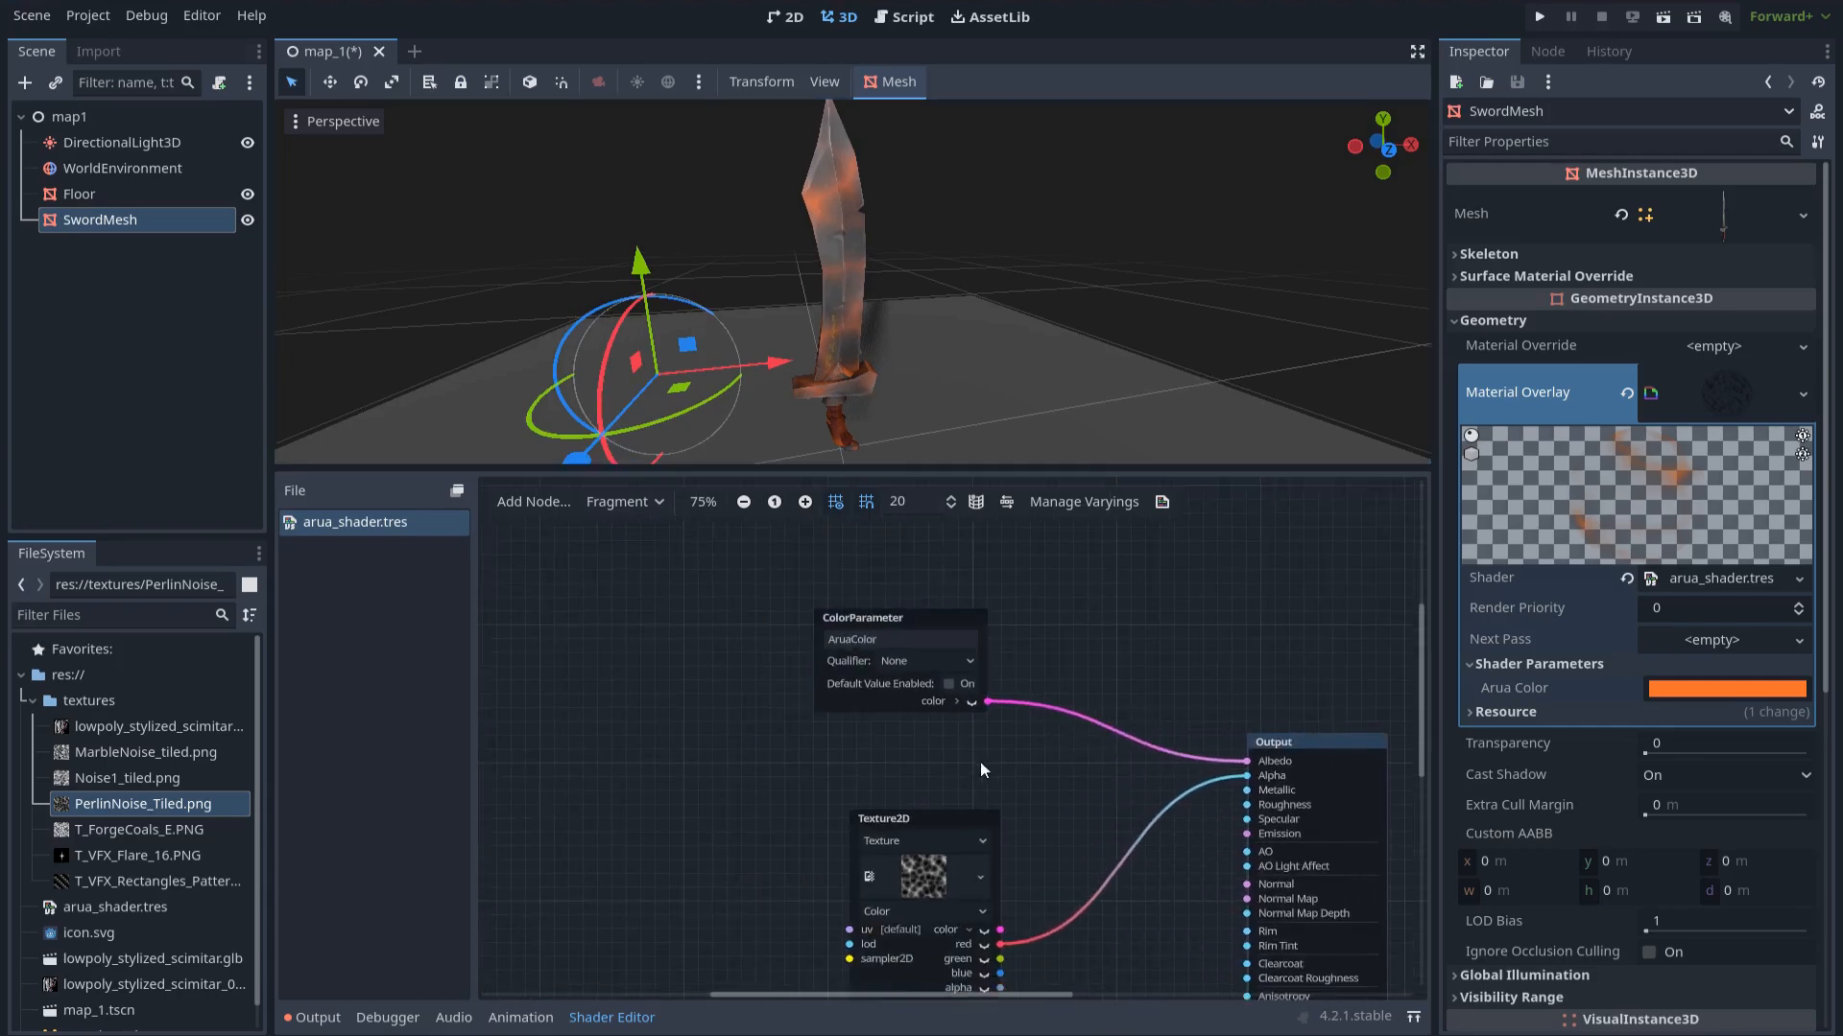
middle_click_drag(981, 762, 998, 748)
left_click_drag(953, 798, 895, 883)
left_click(894, 779)
scroll(894, 779, "up", 2)
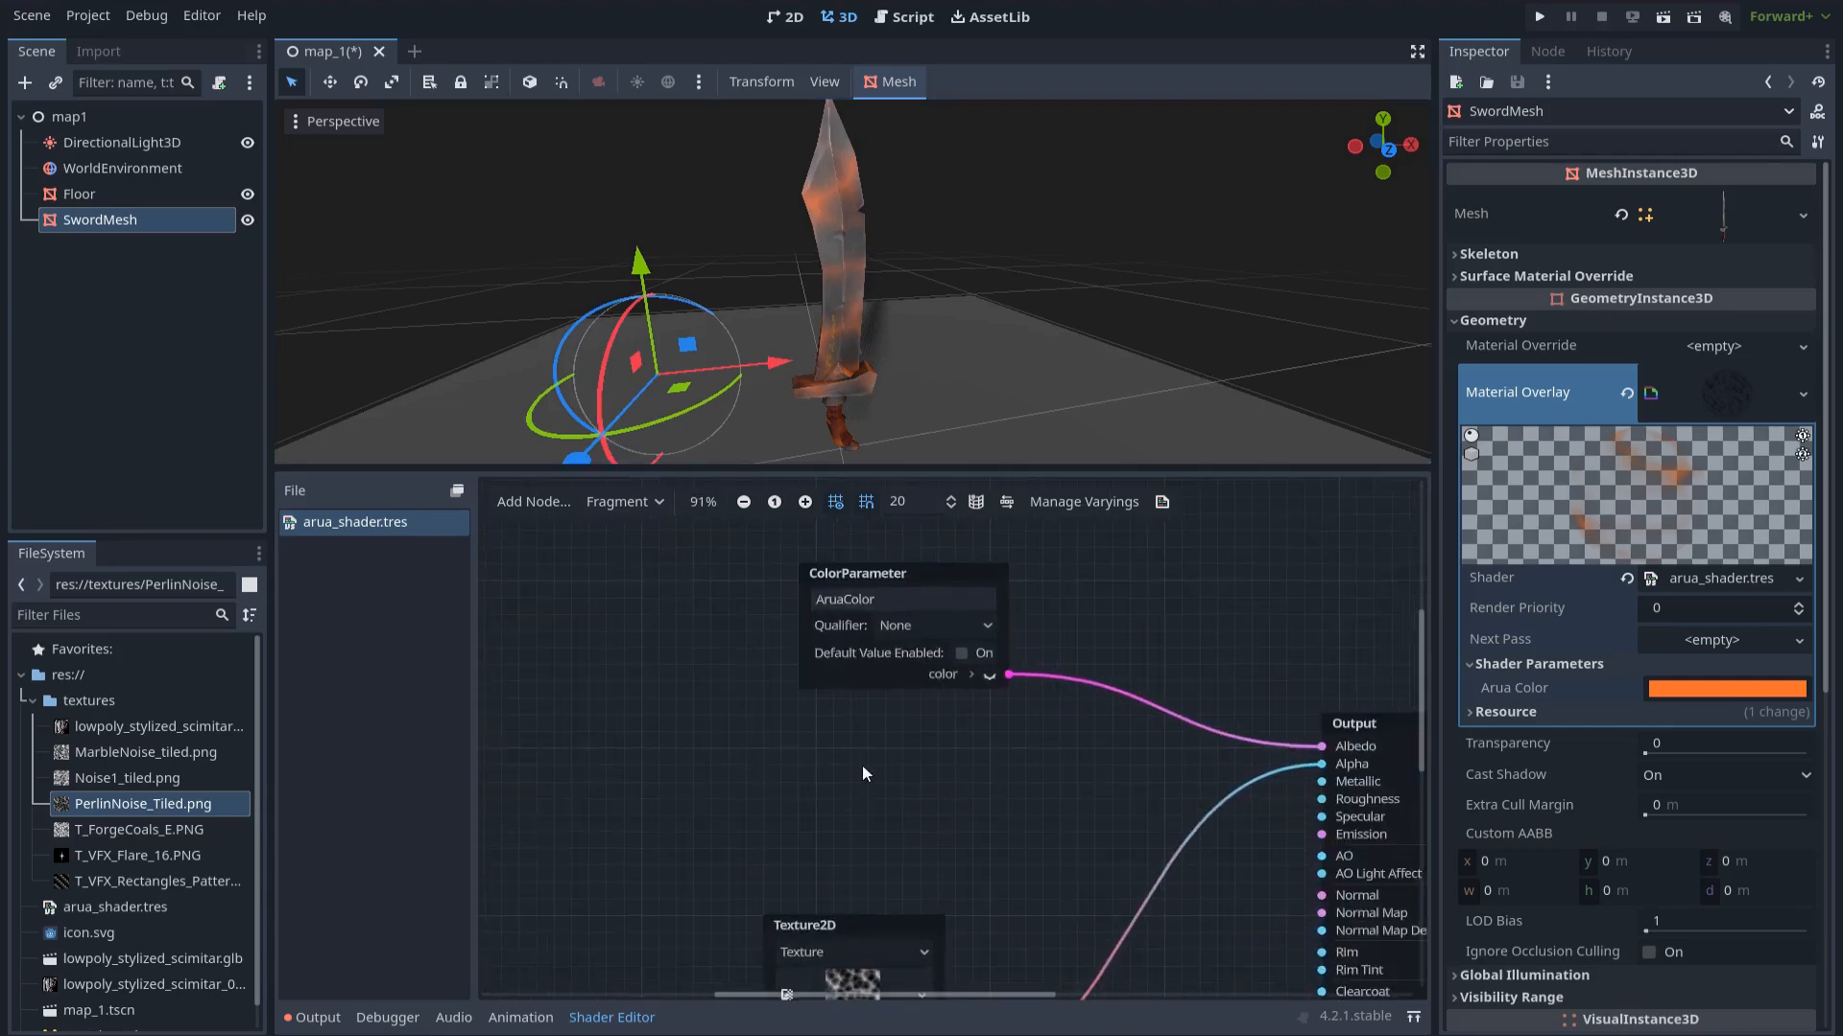
scroll(862, 764, "down", 2)
right_click(762, 708)
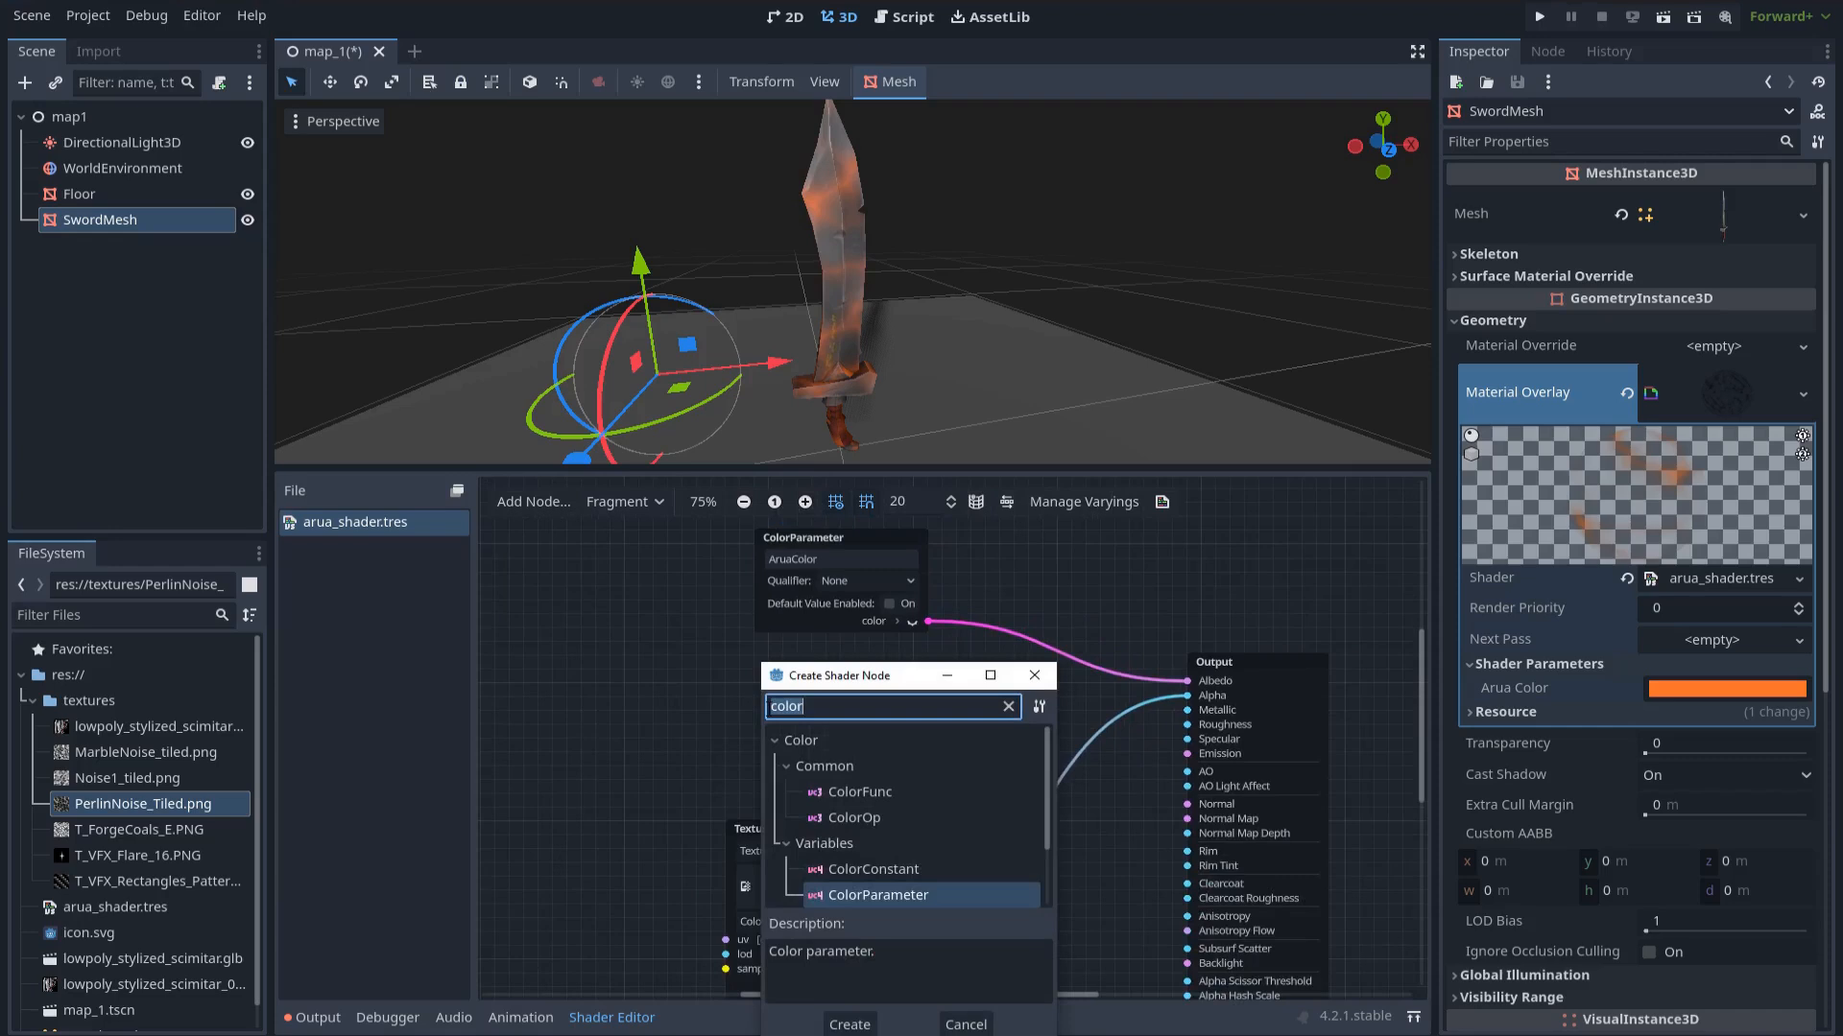
type("float")
scroll(878, 862, "down", 2)
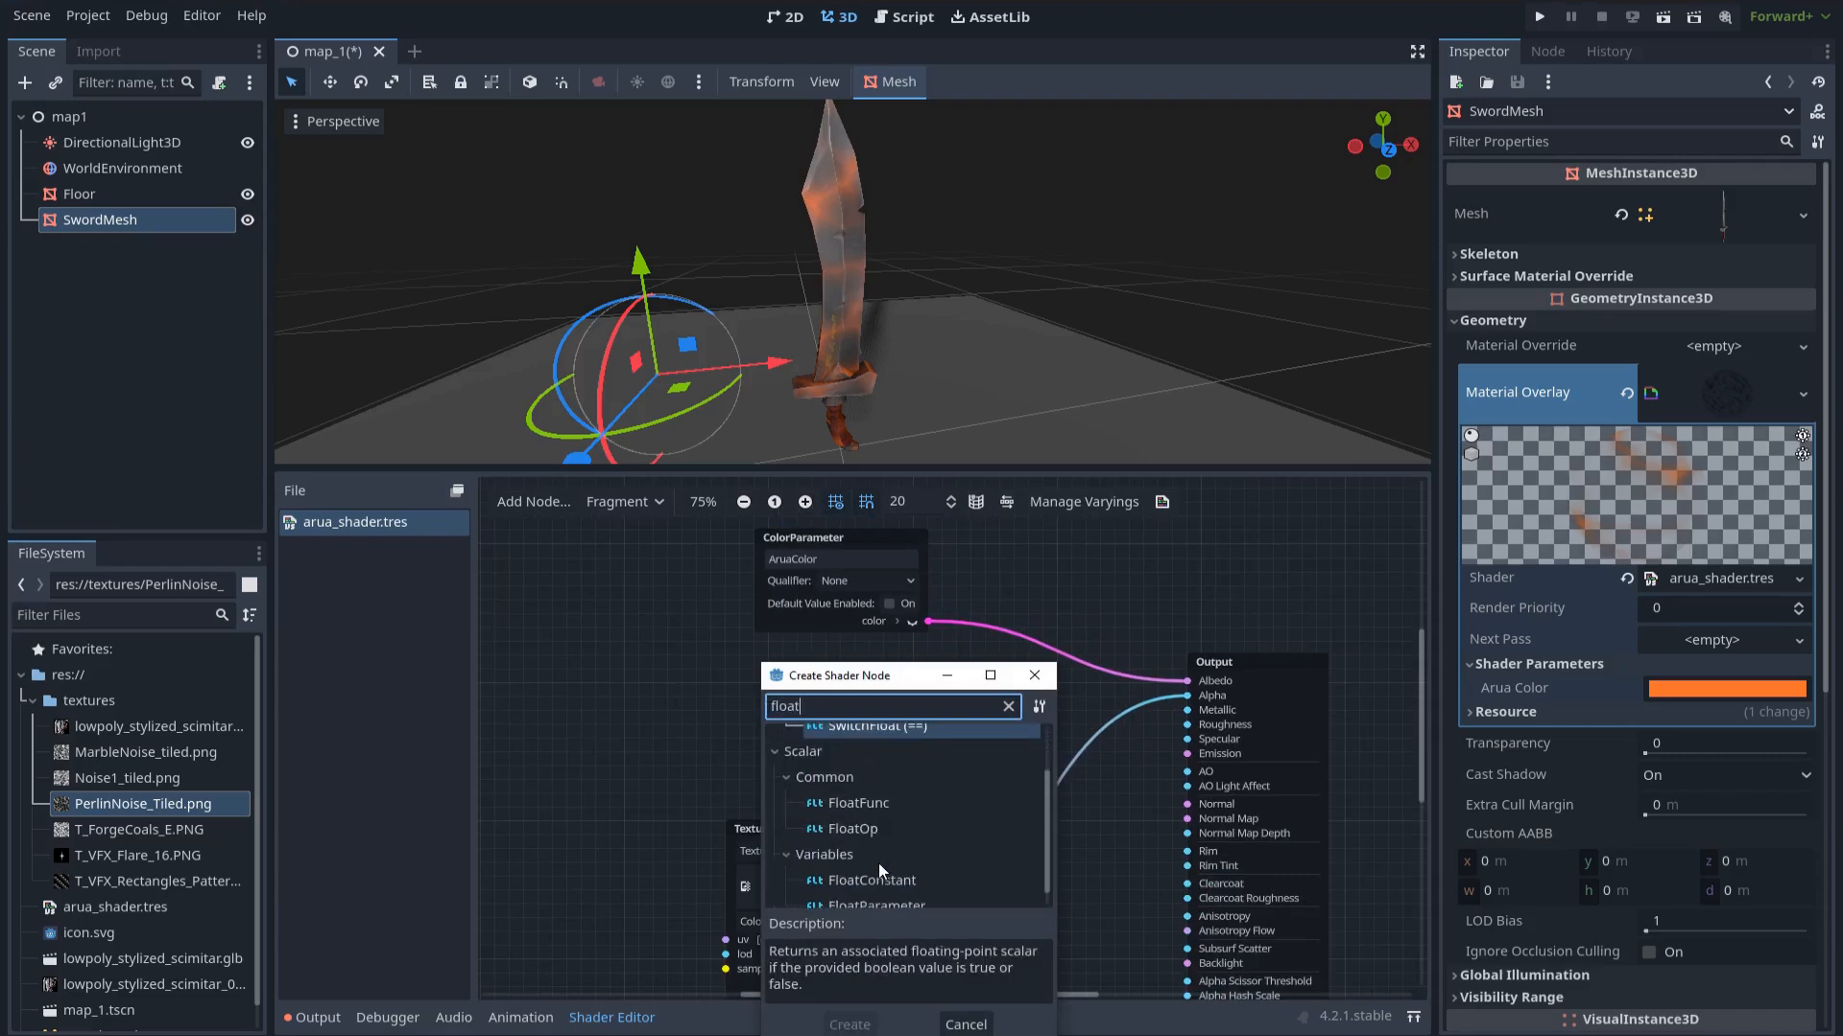
double_click(890, 888)
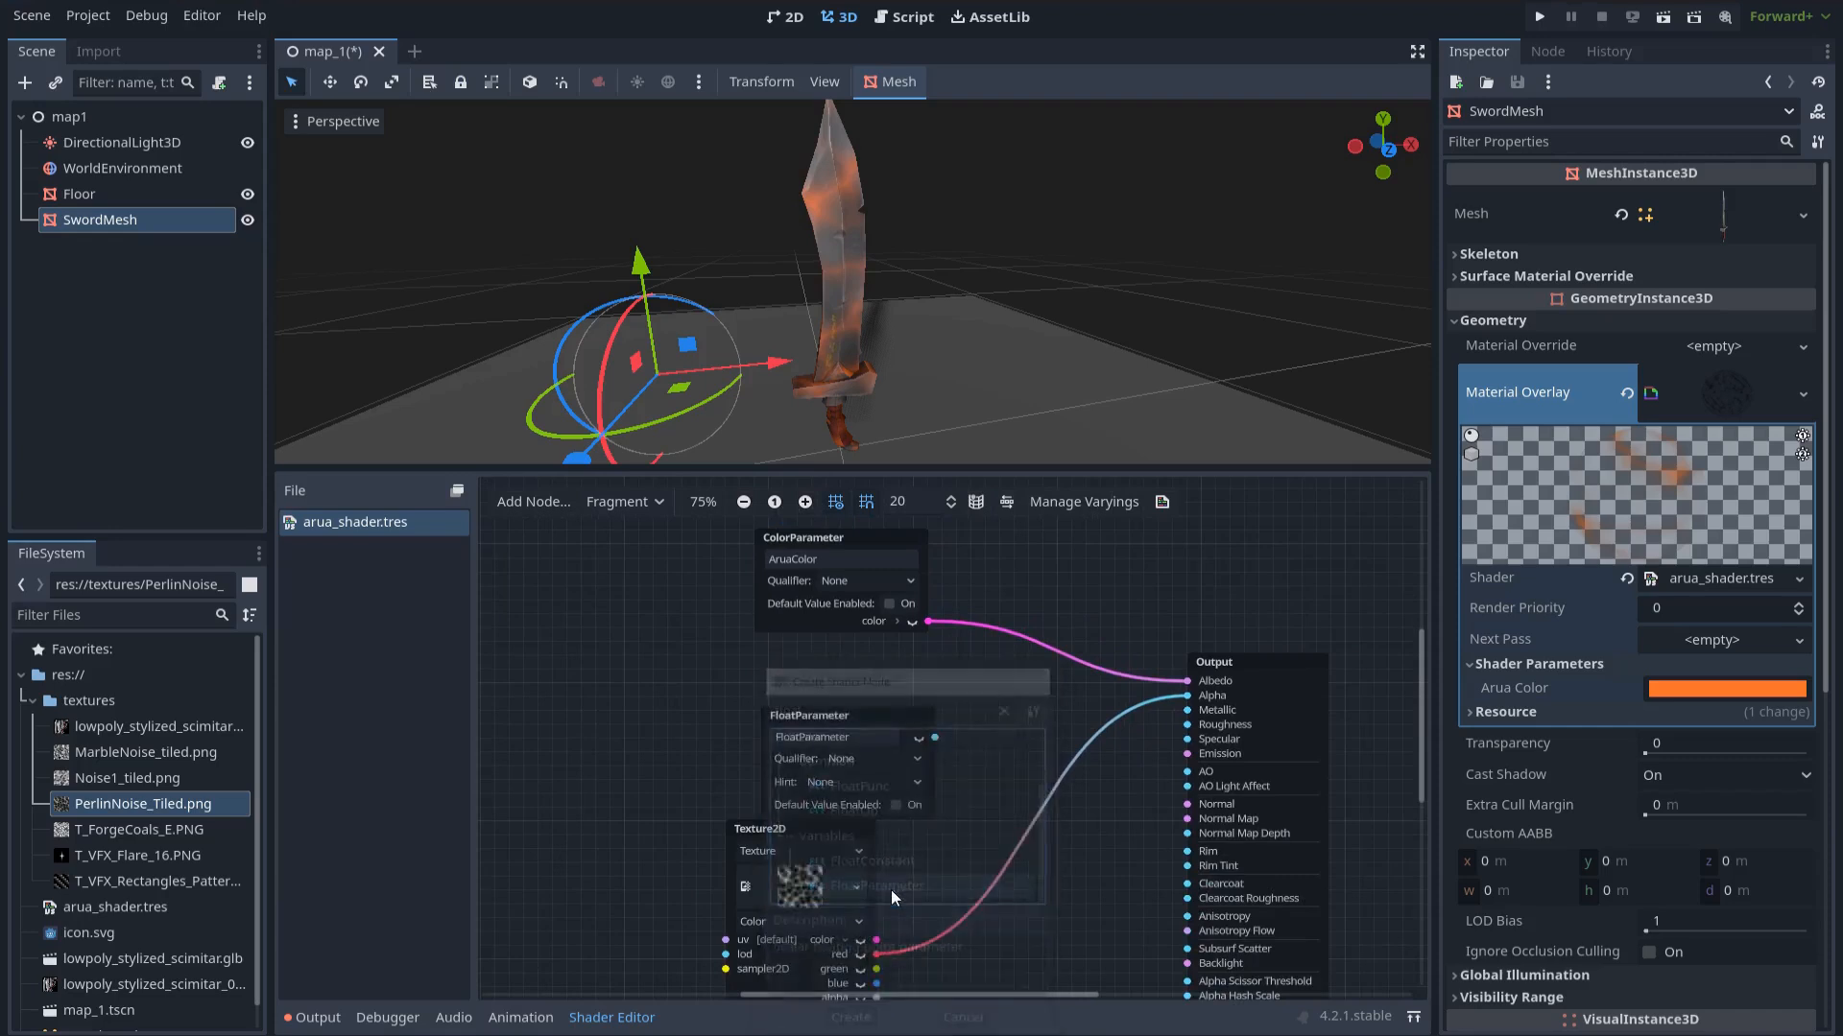
left_click_drag(877, 723, 791, 712)
scroll(869, 693, "up", 1)
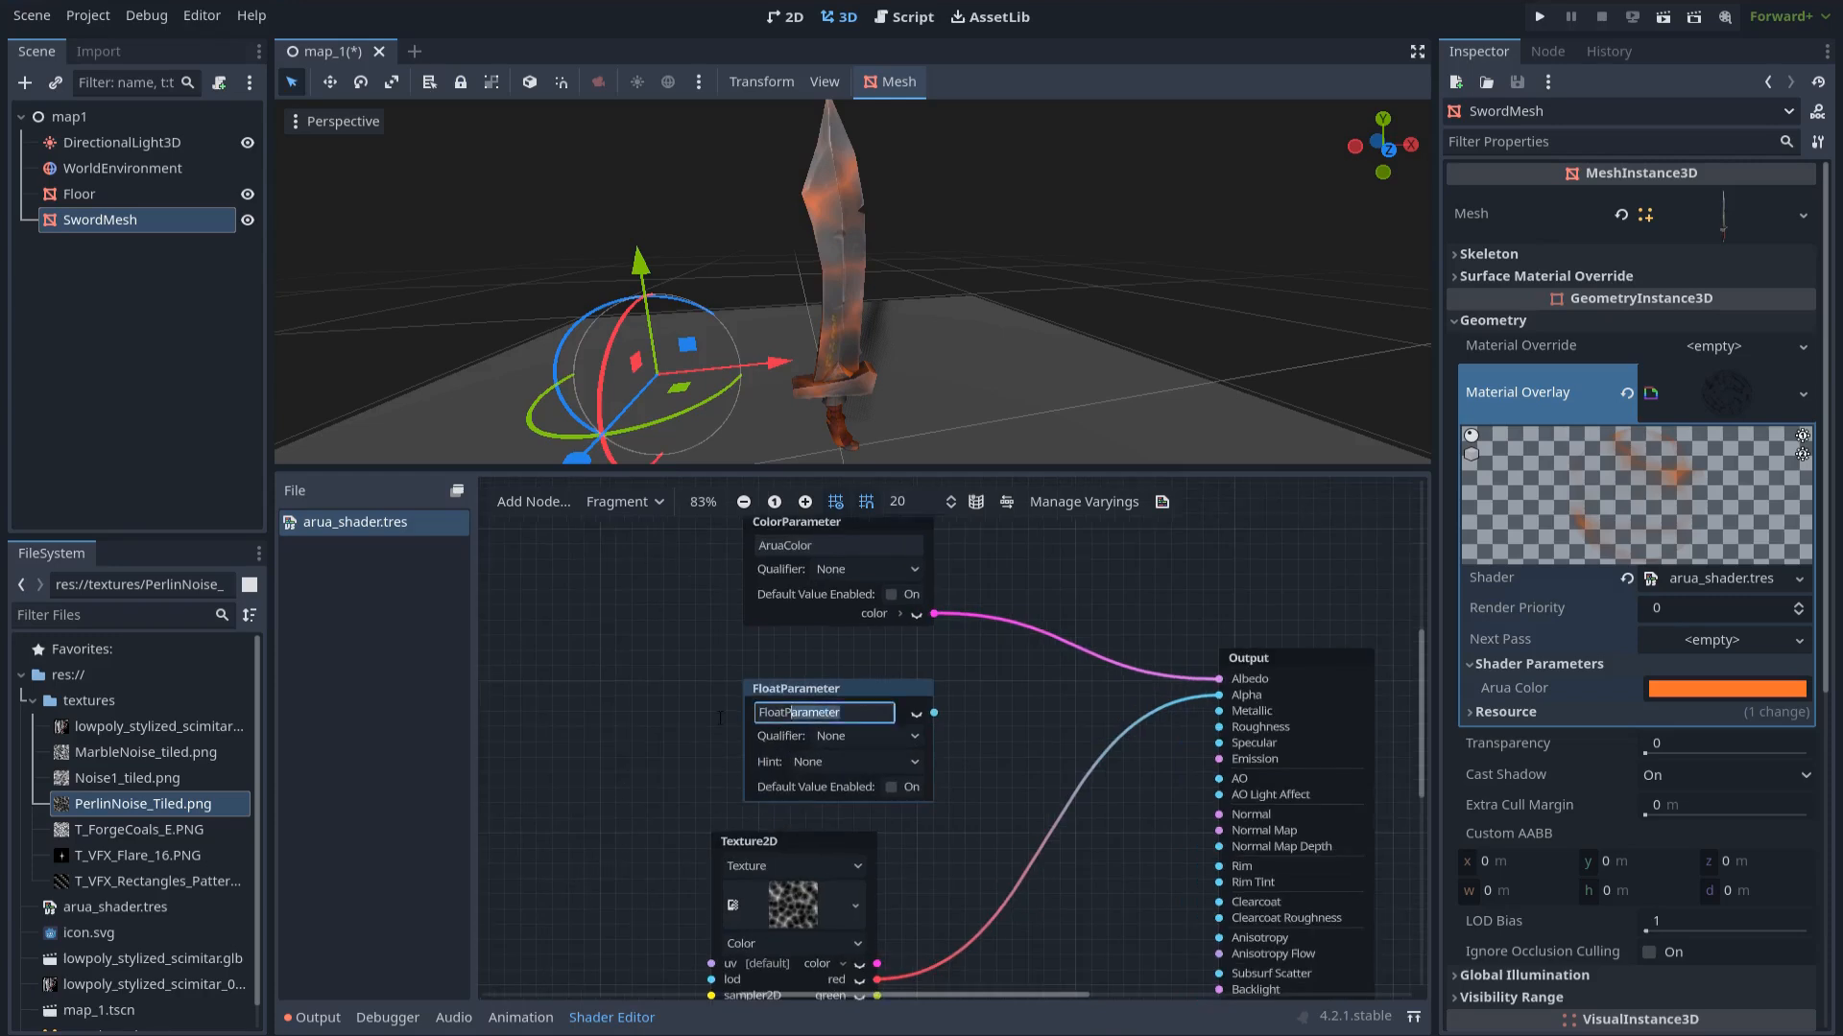
type("Arua_Intensity")
key("Return")
Add a Vector4 Multiply node between the parameter nodes and the Output node
middle_click_drag(854, 692, 717, 745)
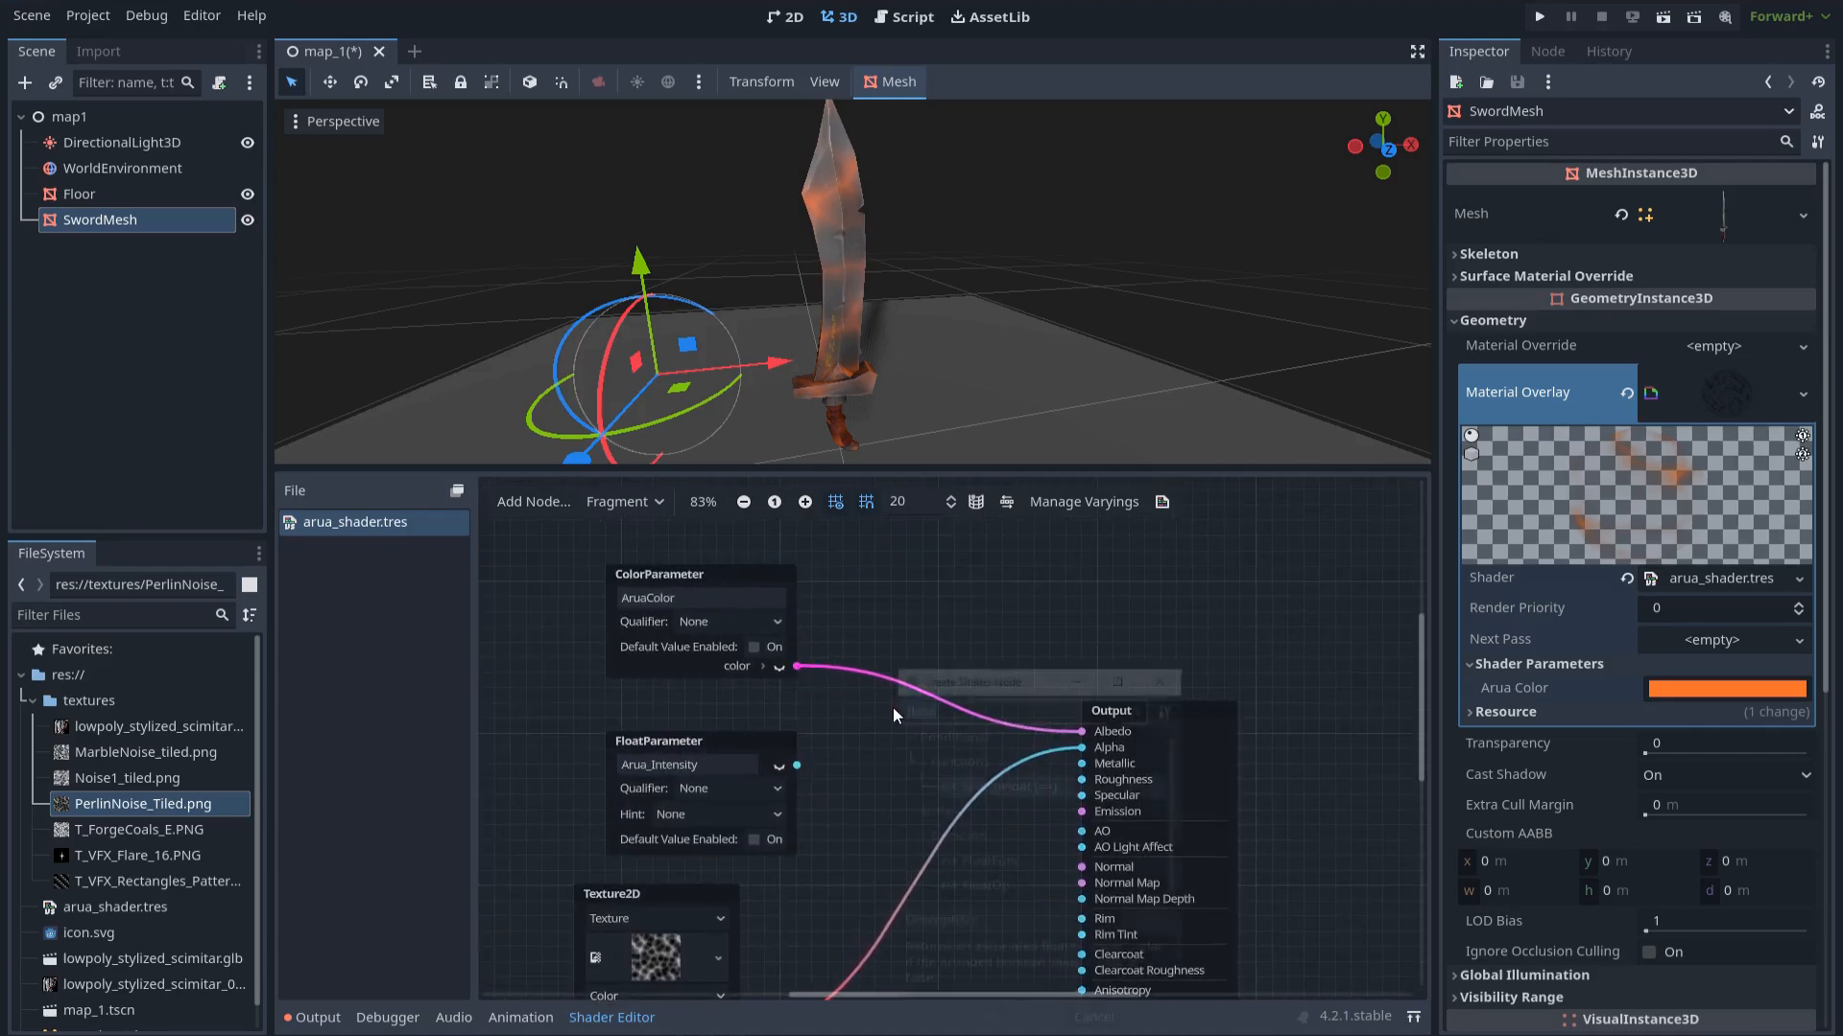
right_click(893, 707)
type("multi")
scroll(989, 815, "down", 5)
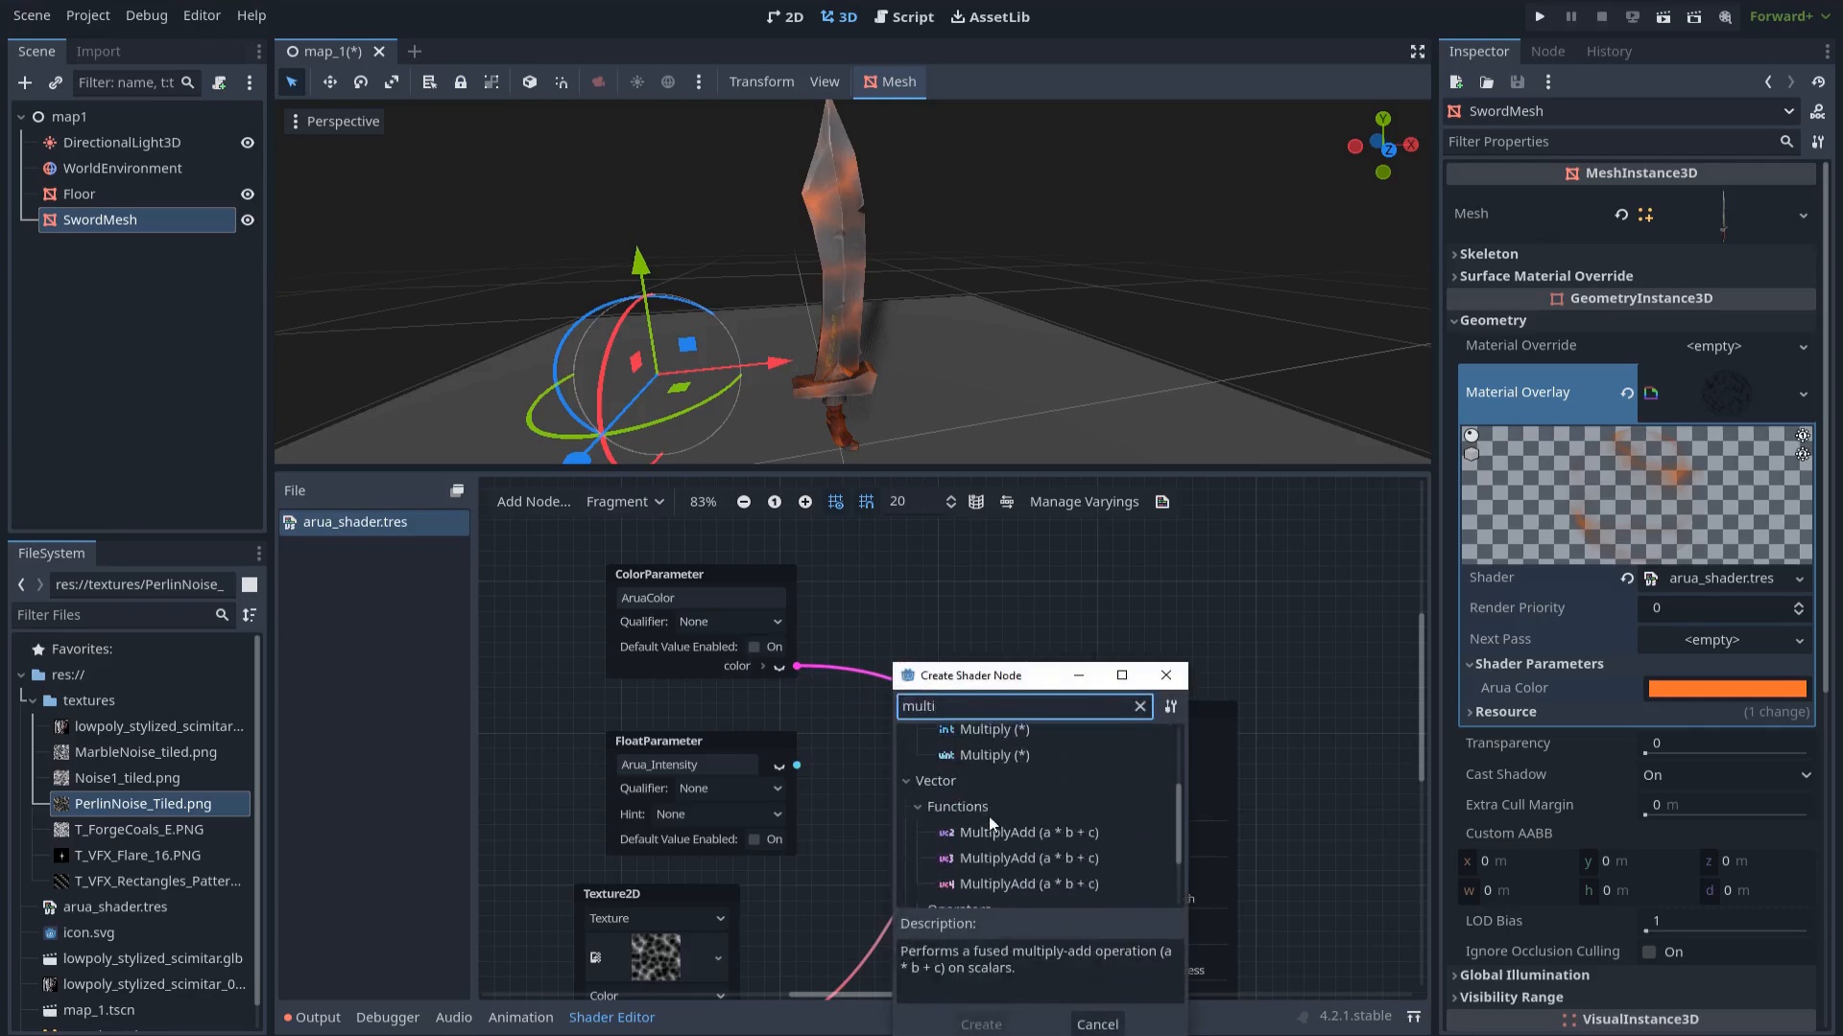
double_click(982, 889)
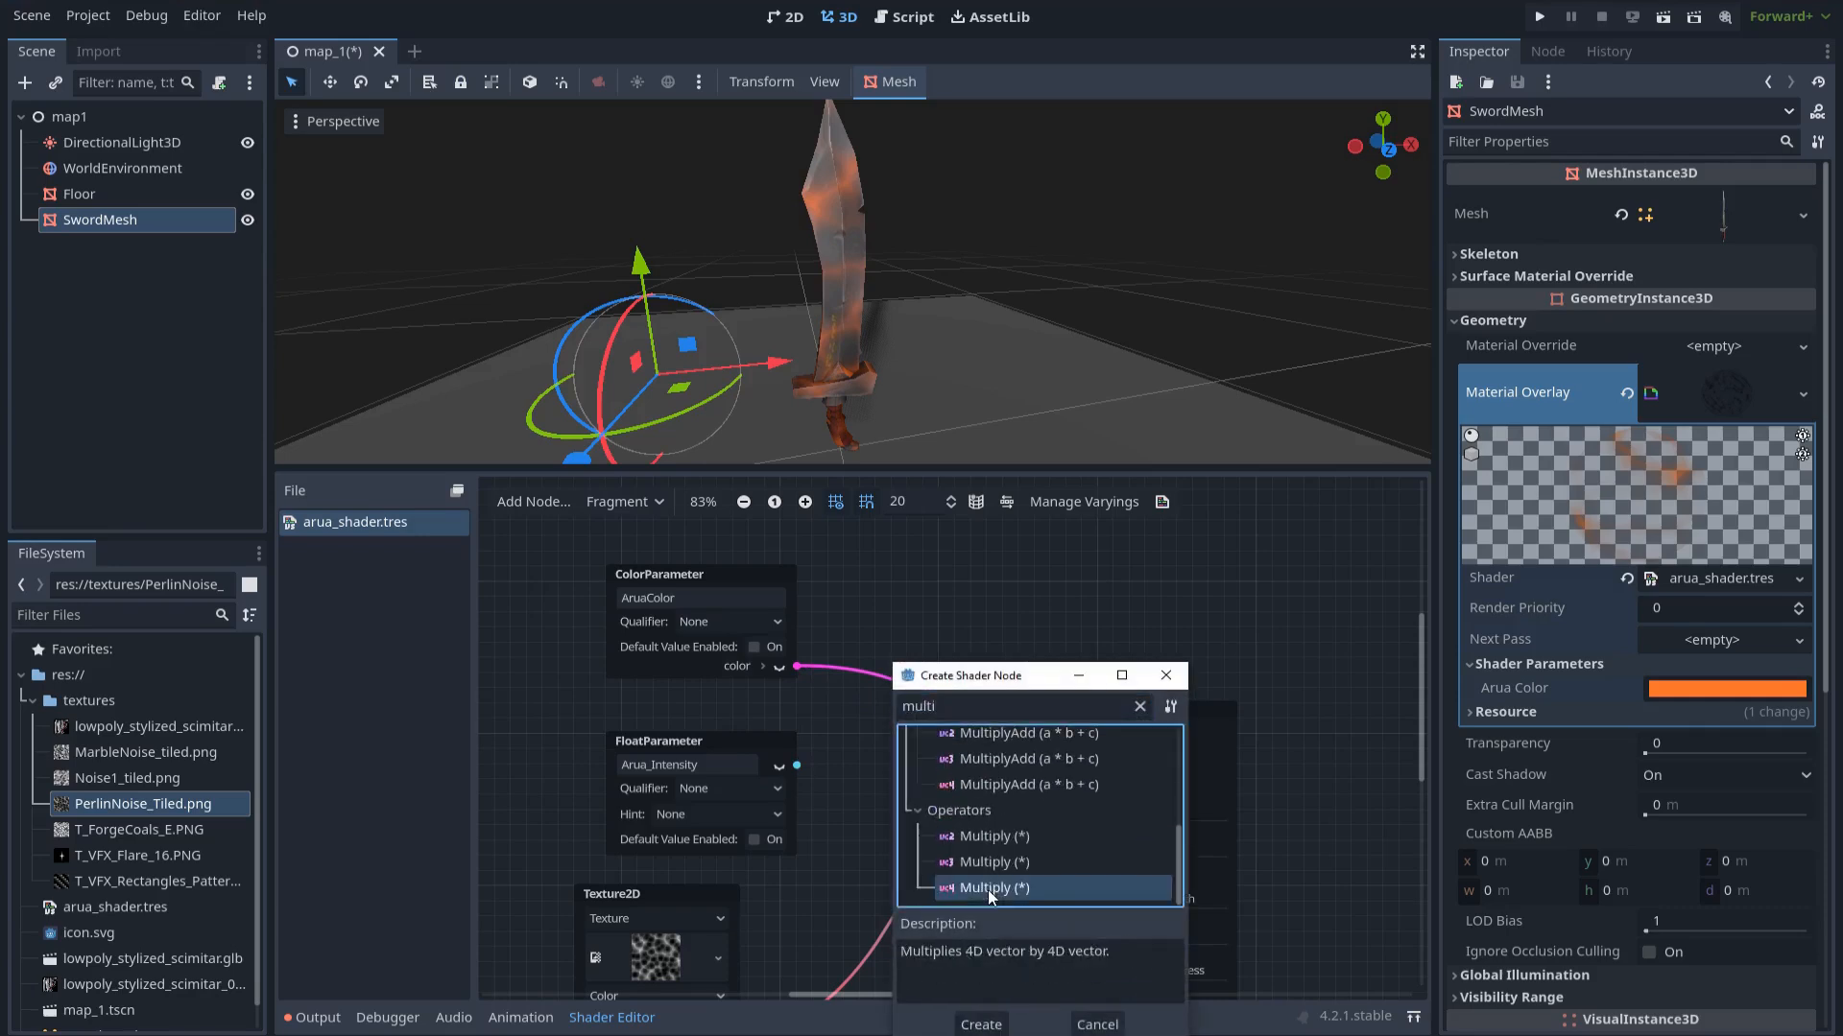
Multiply AruaColor by Arua_Intensity in the VectorOp node, connect its result to Albedo, and save the scene
left_click_drag(940, 725, 923, 705)
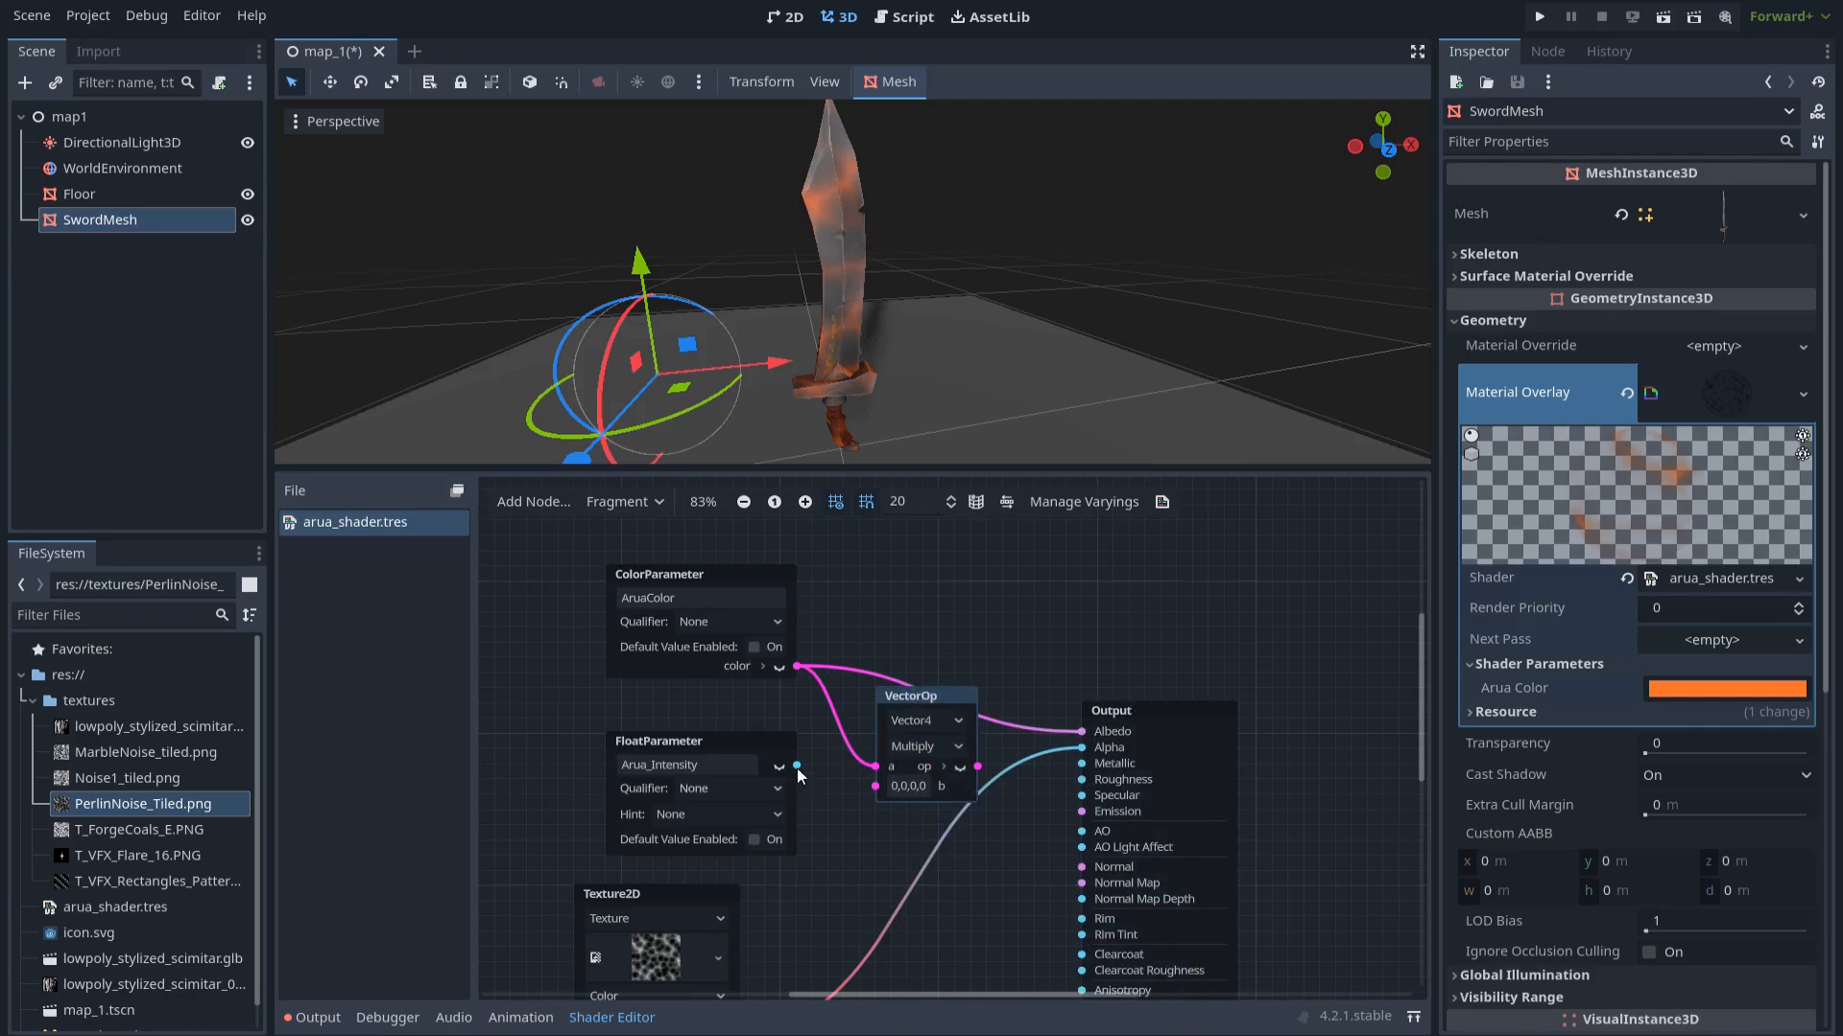
left_click_drag(797, 766, 875, 783)
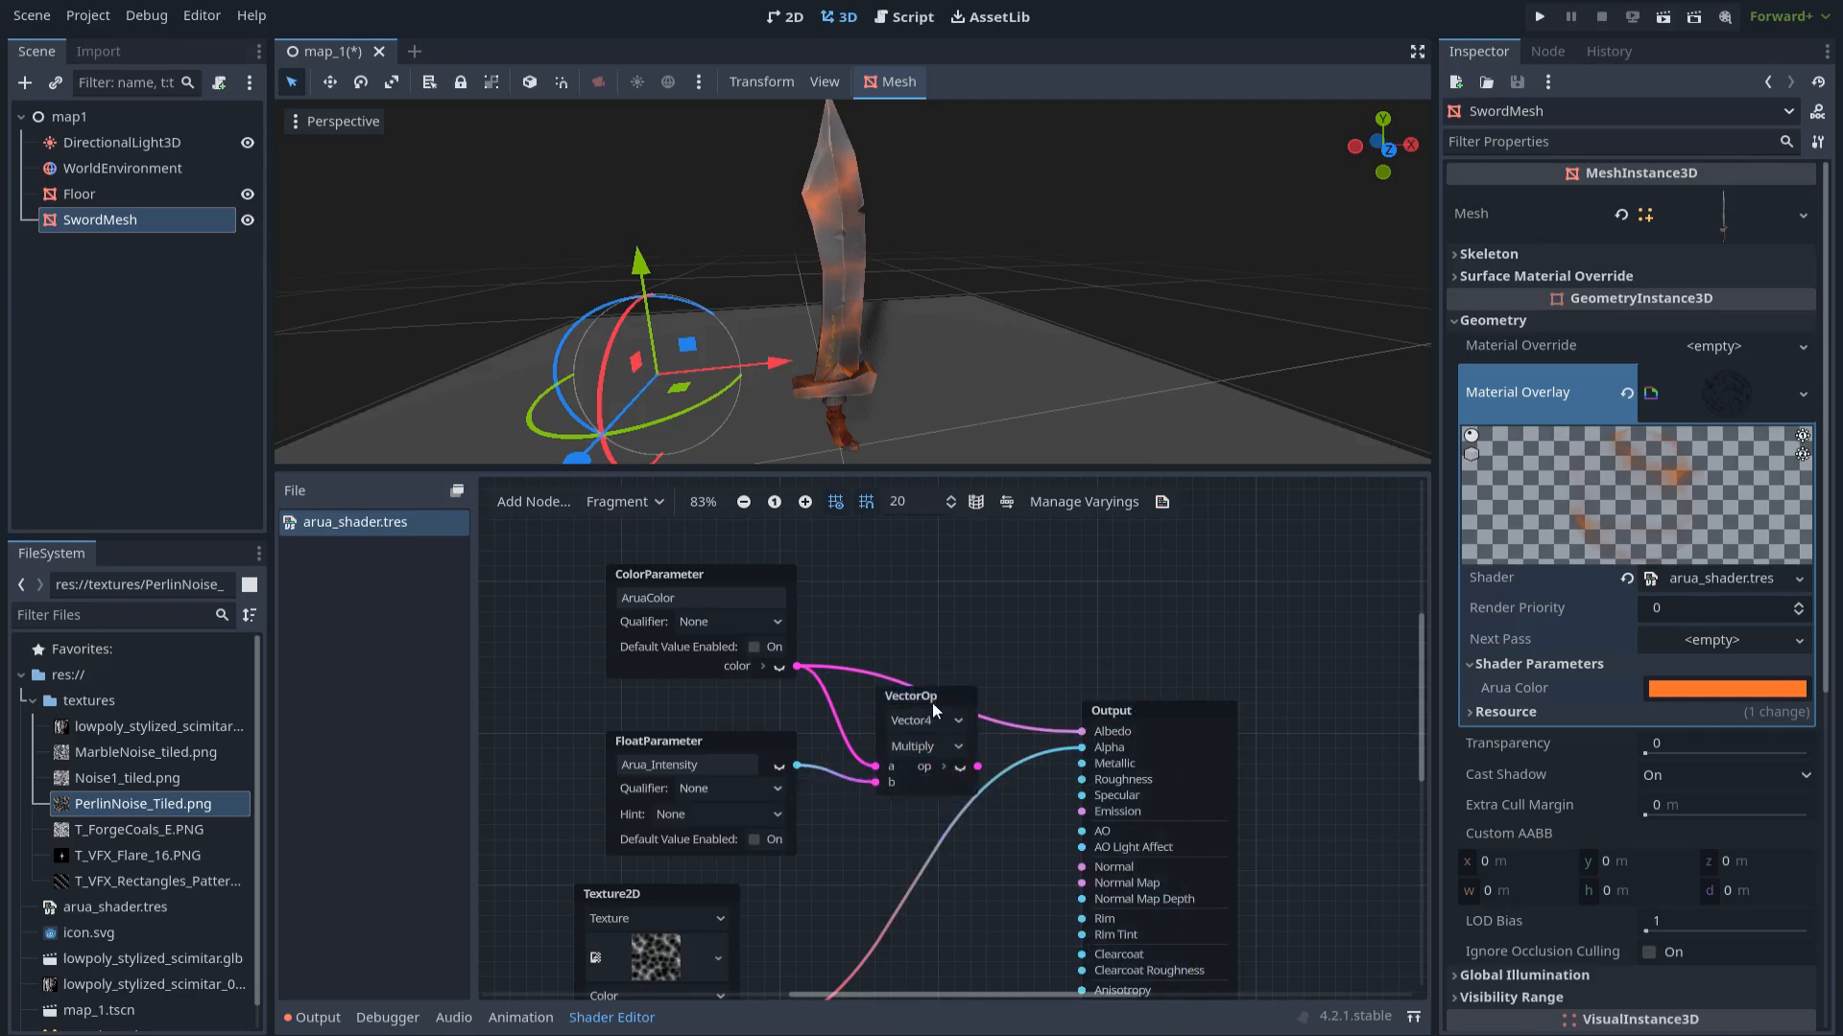
left_click_drag(935, 707, 935, 678)
left_click_drag(978, 736, 1082, 732)
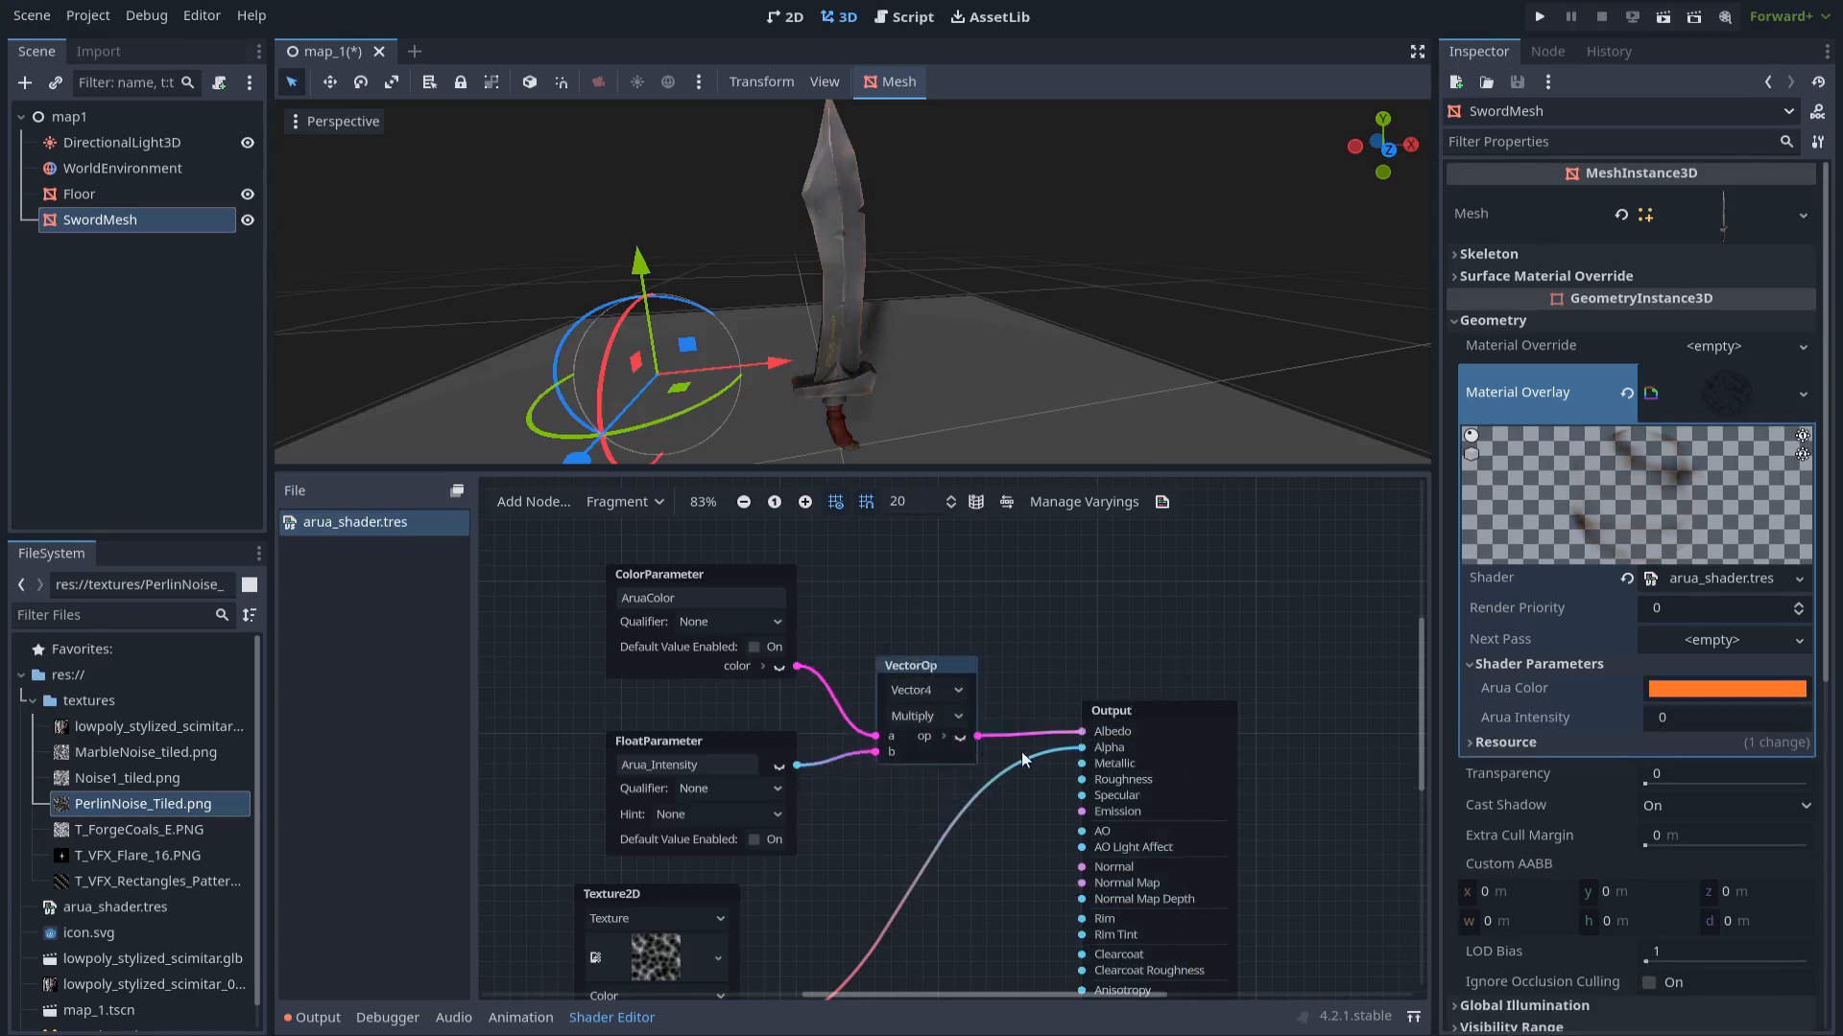
left_click_drag(940, 668, 941, 650)
key("ctrl+s")
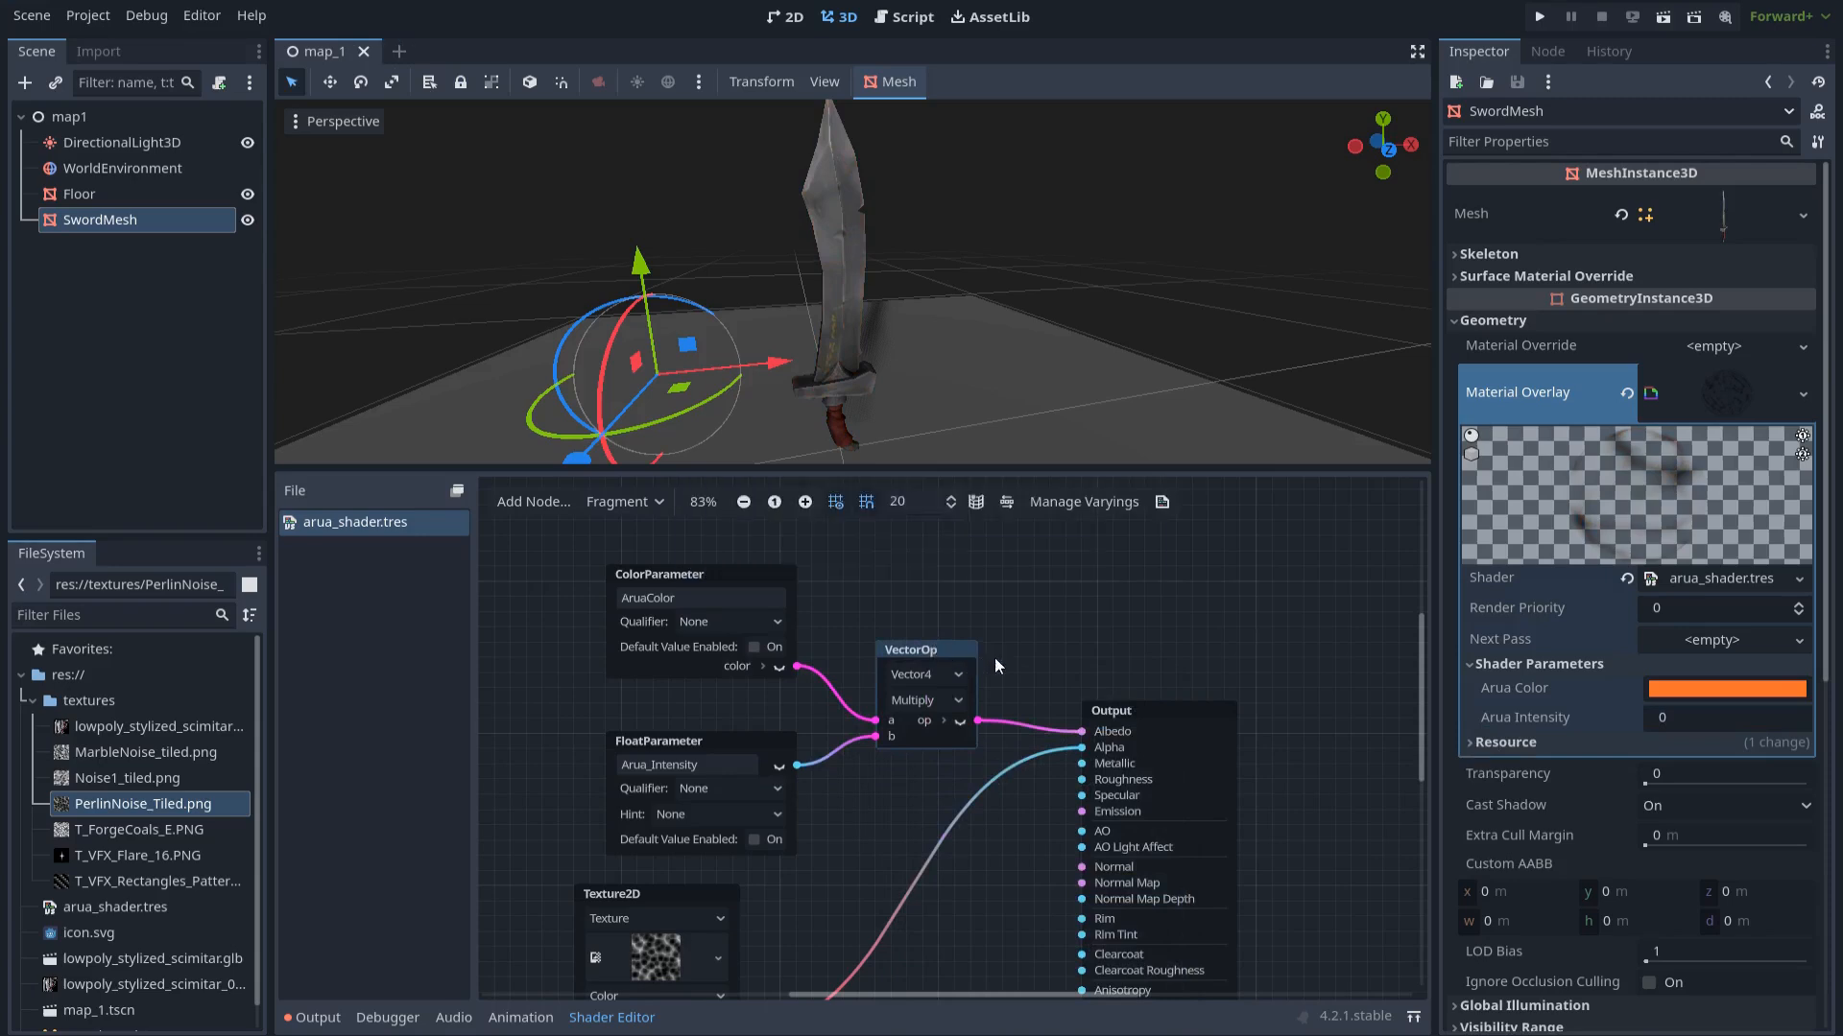
Set the overlay material's Arua Intensity shader parameter to 6
left_click(1668, 717)
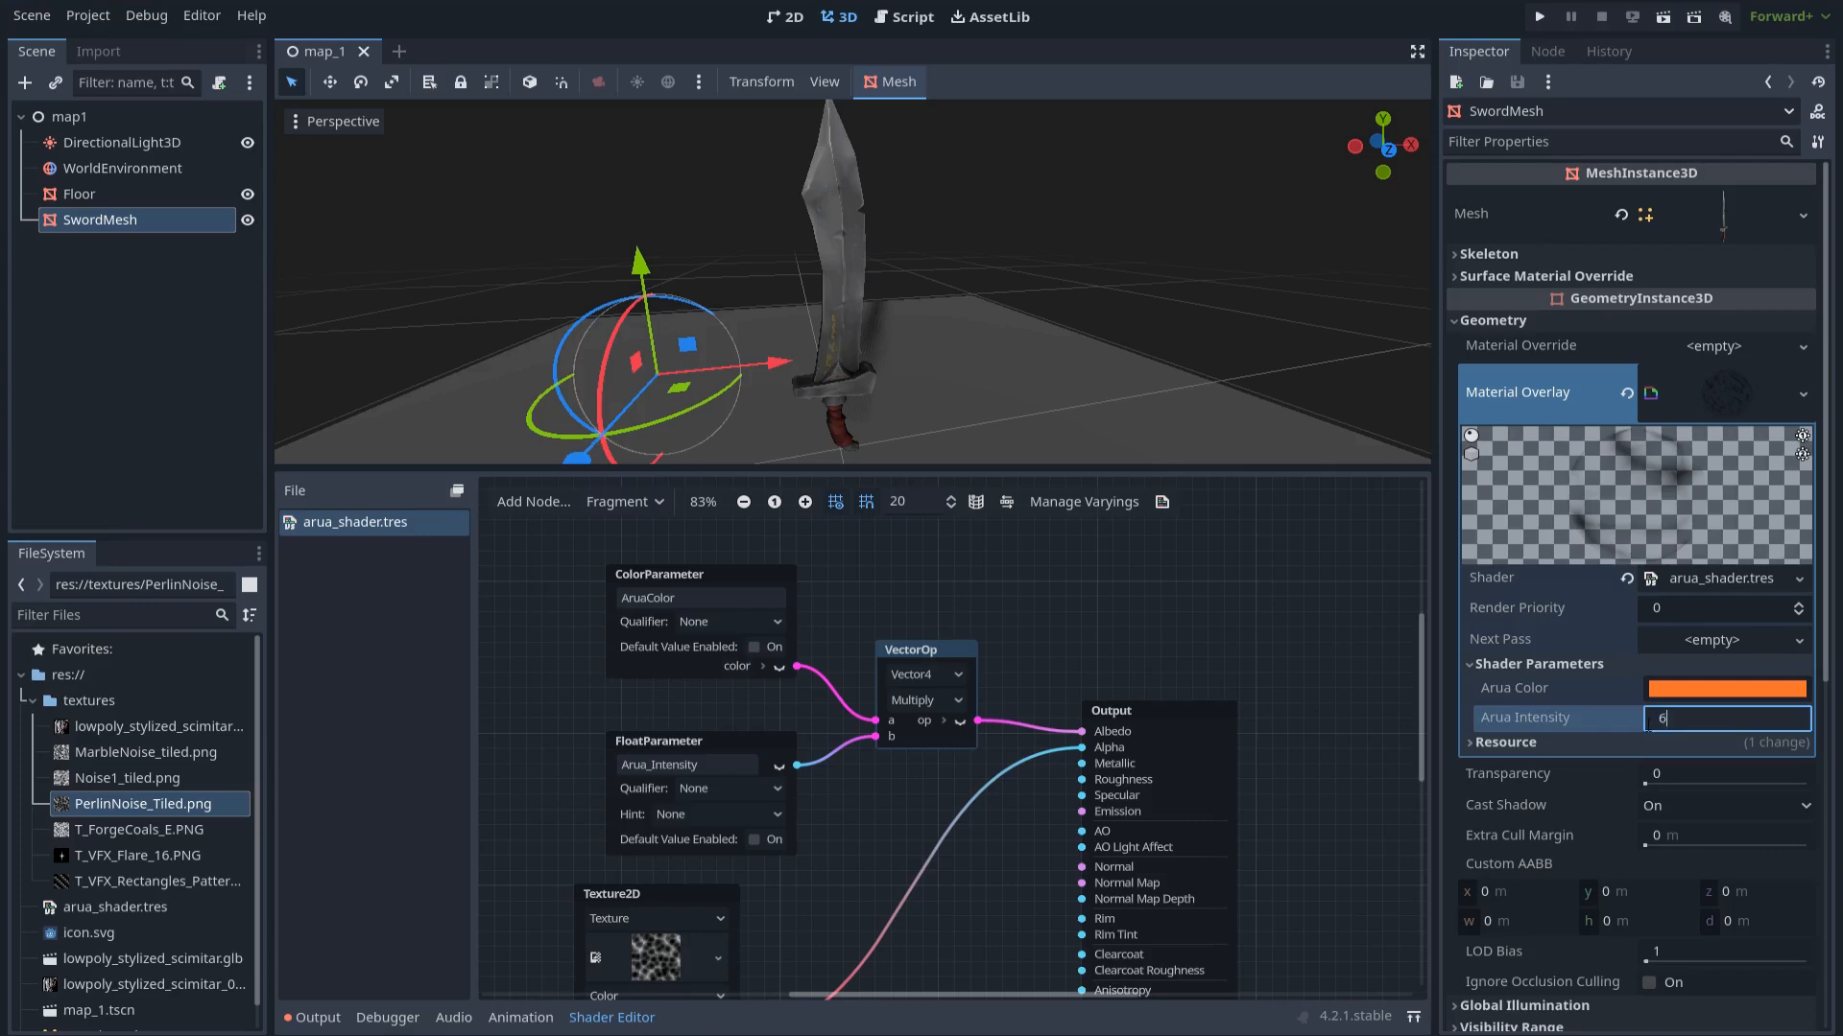
type("6")
key("Return")
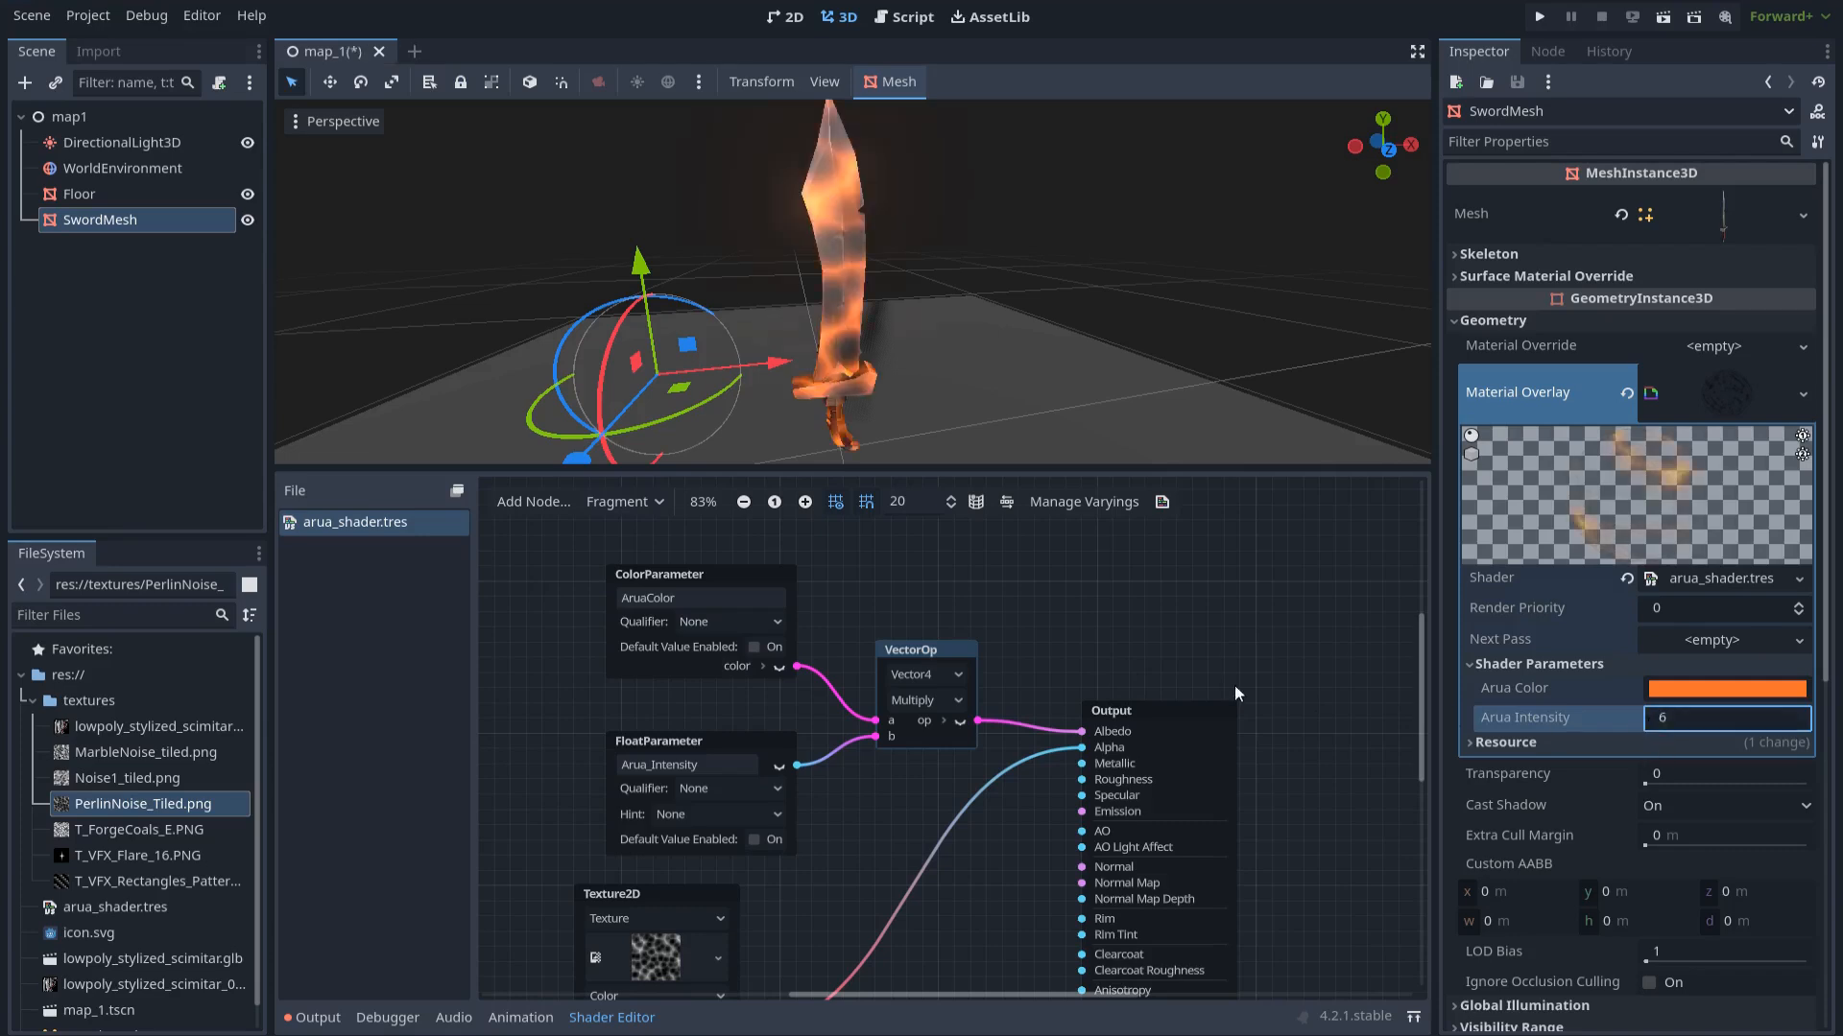
left_click(1116, 615)
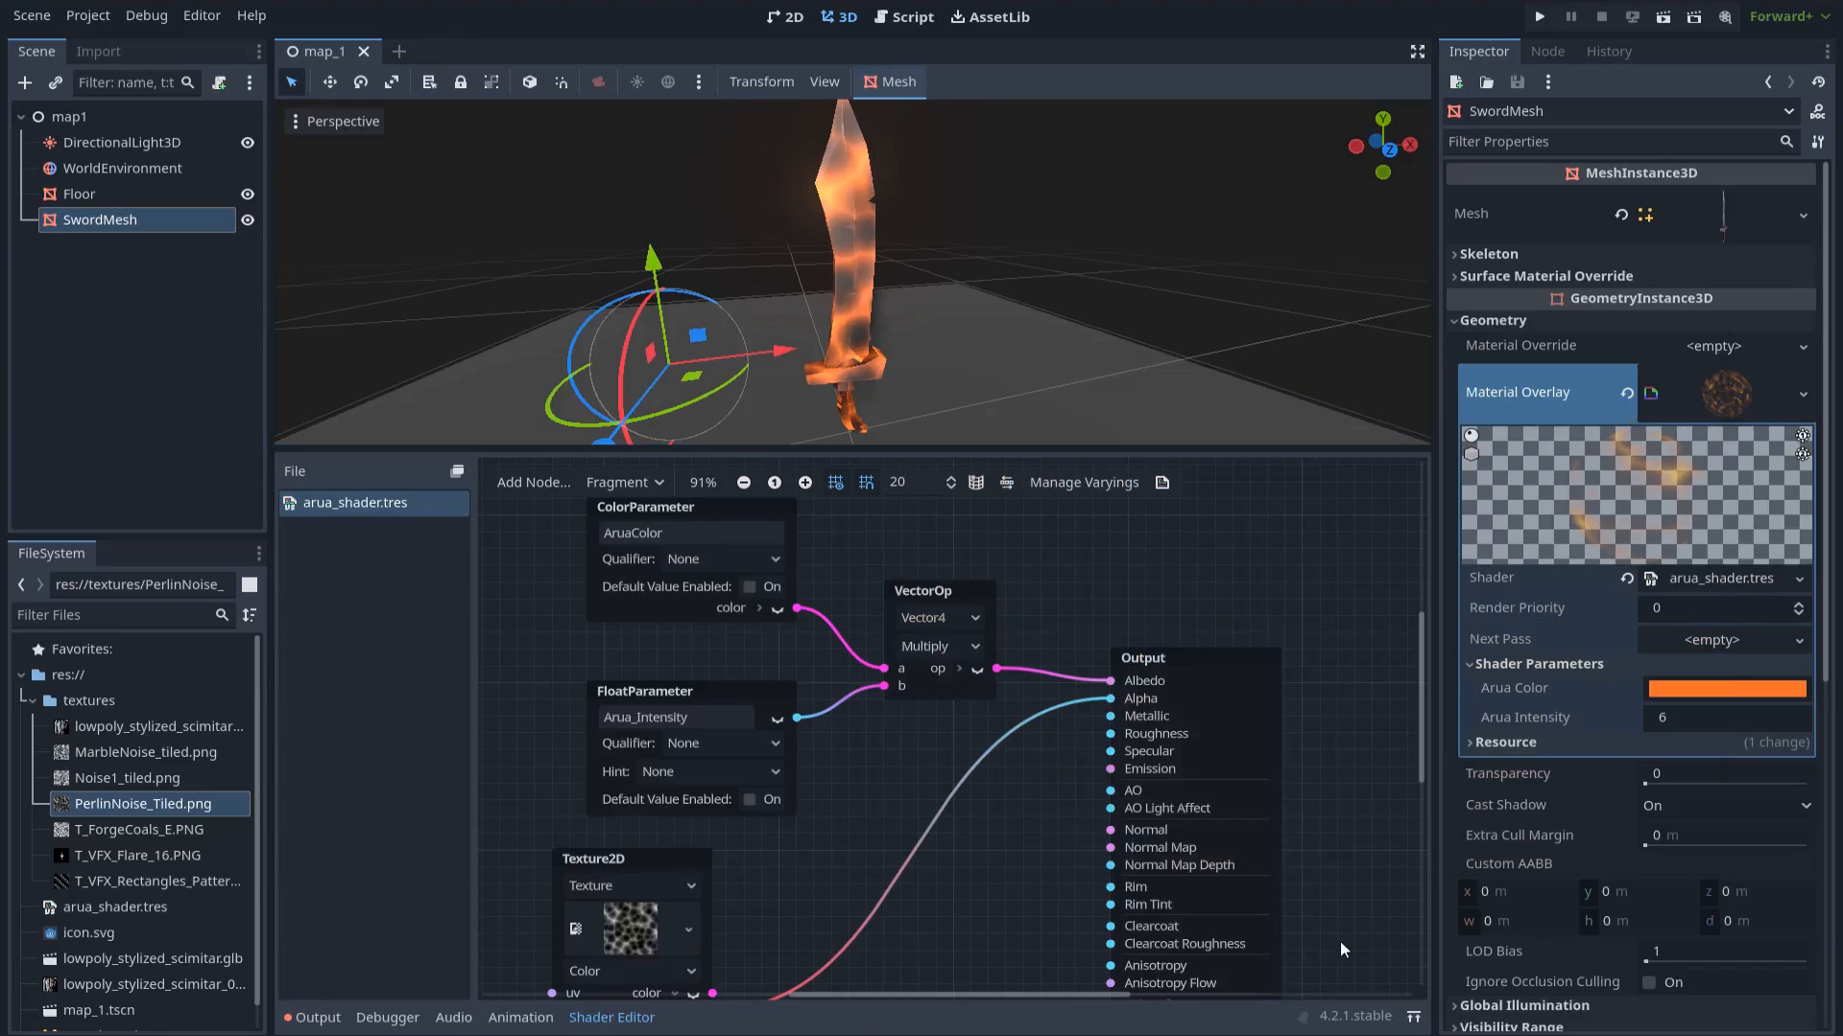
Add a UVPanning node beside the Texture2D node and connect its output to the texture's uv input
scroll(988, 878, "down", 1)
middle_click_drag(971, 894, 1104, 770)
scroll(674, 854, "up", 2)
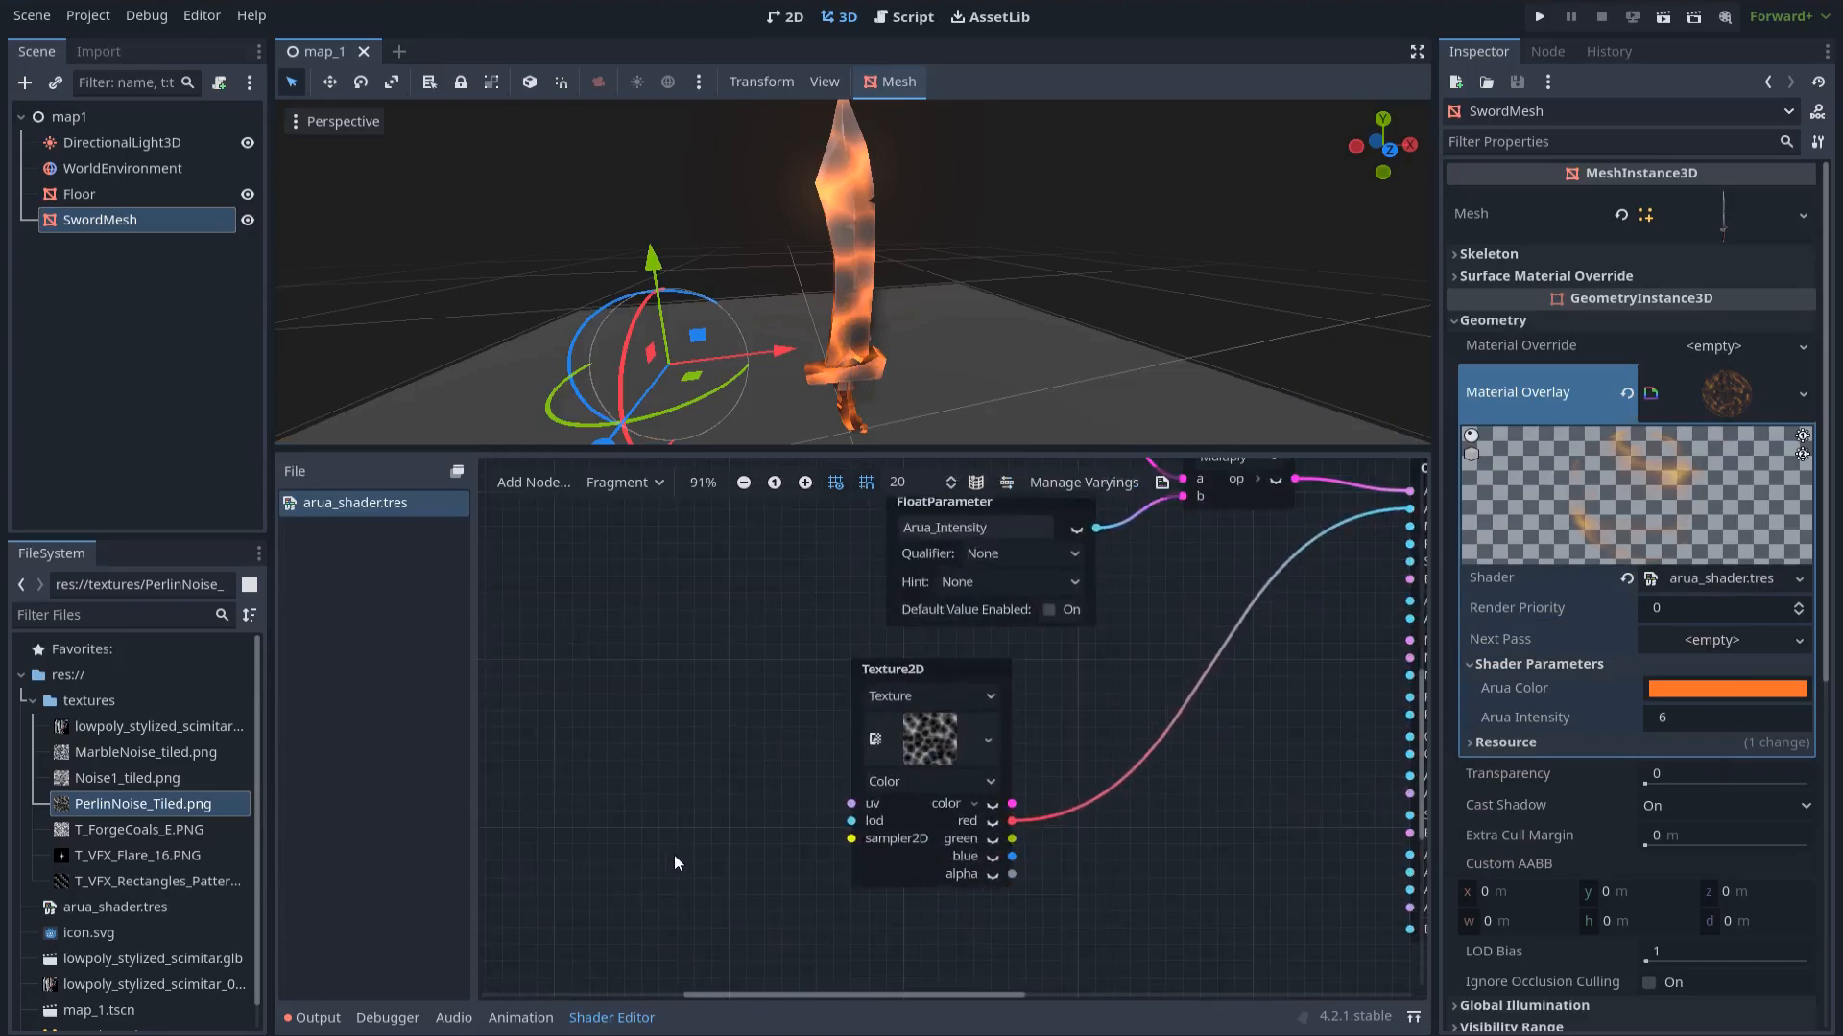
middle_click_drag(674, 854, 852, 857)
scroll(825, 837, "down", 1)
right_click(775, 808)
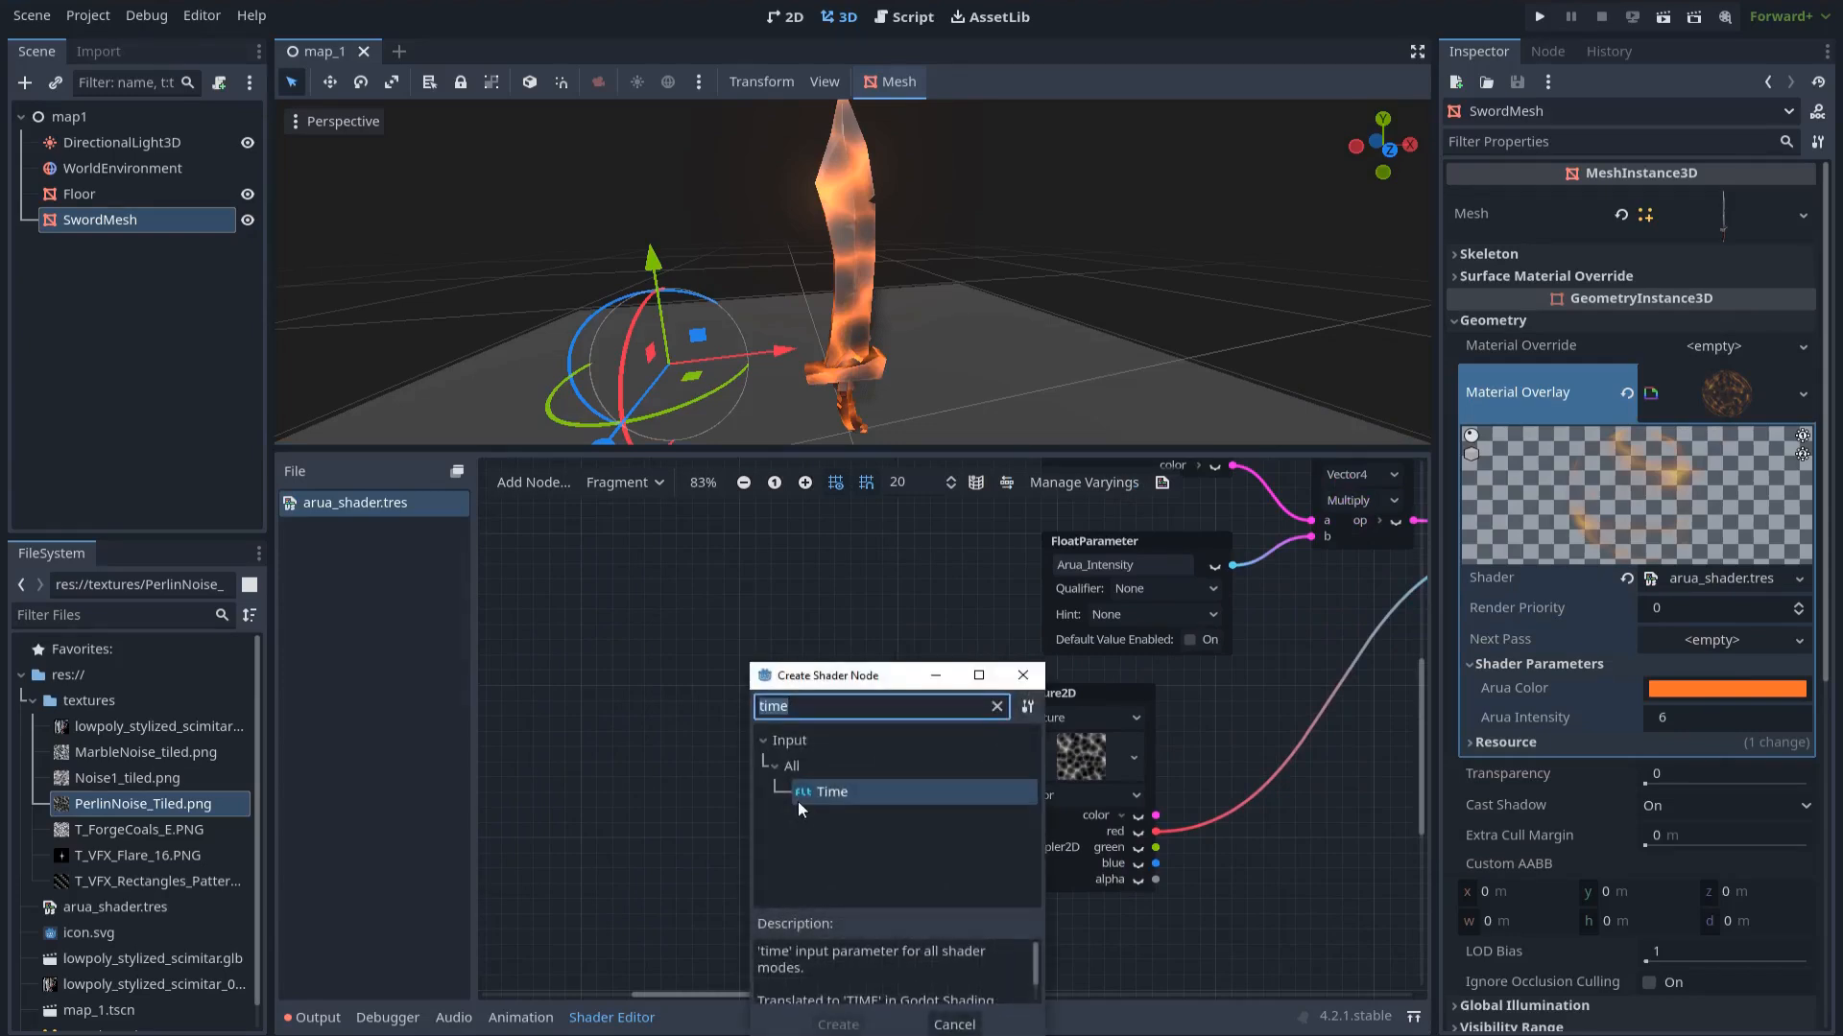
type("uvp")
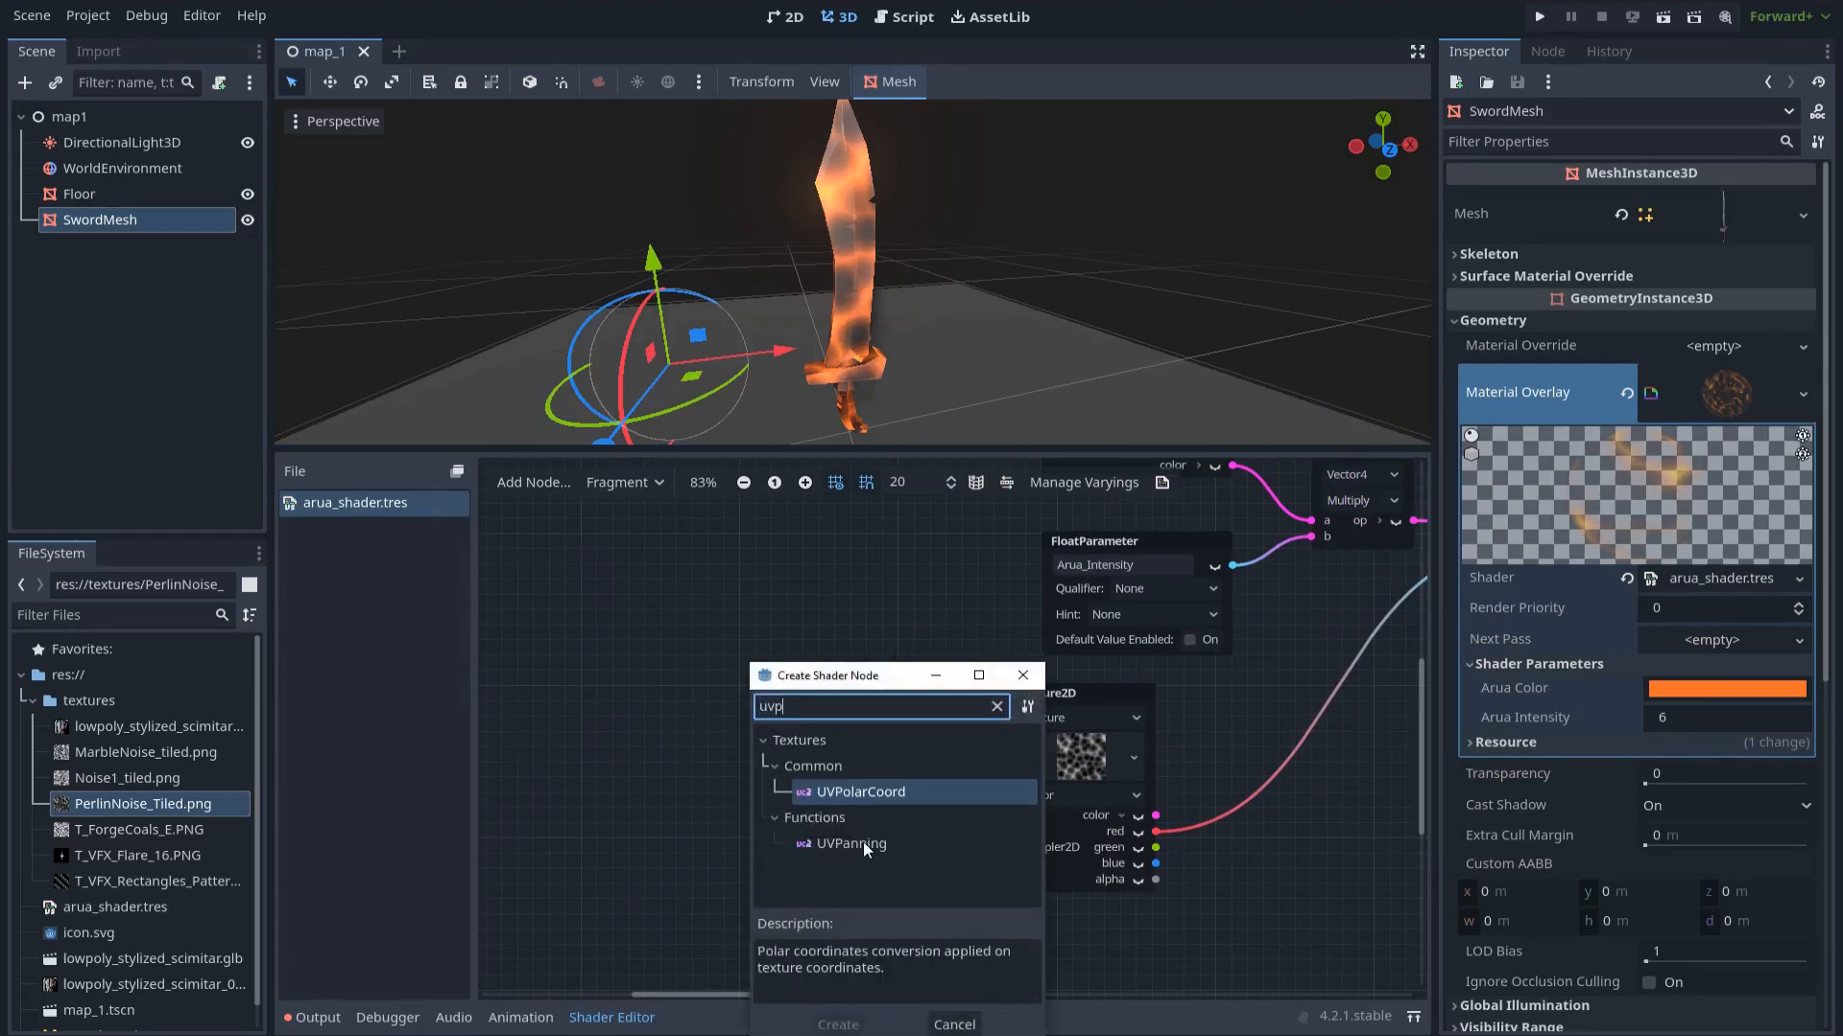
double_click(861, 842)
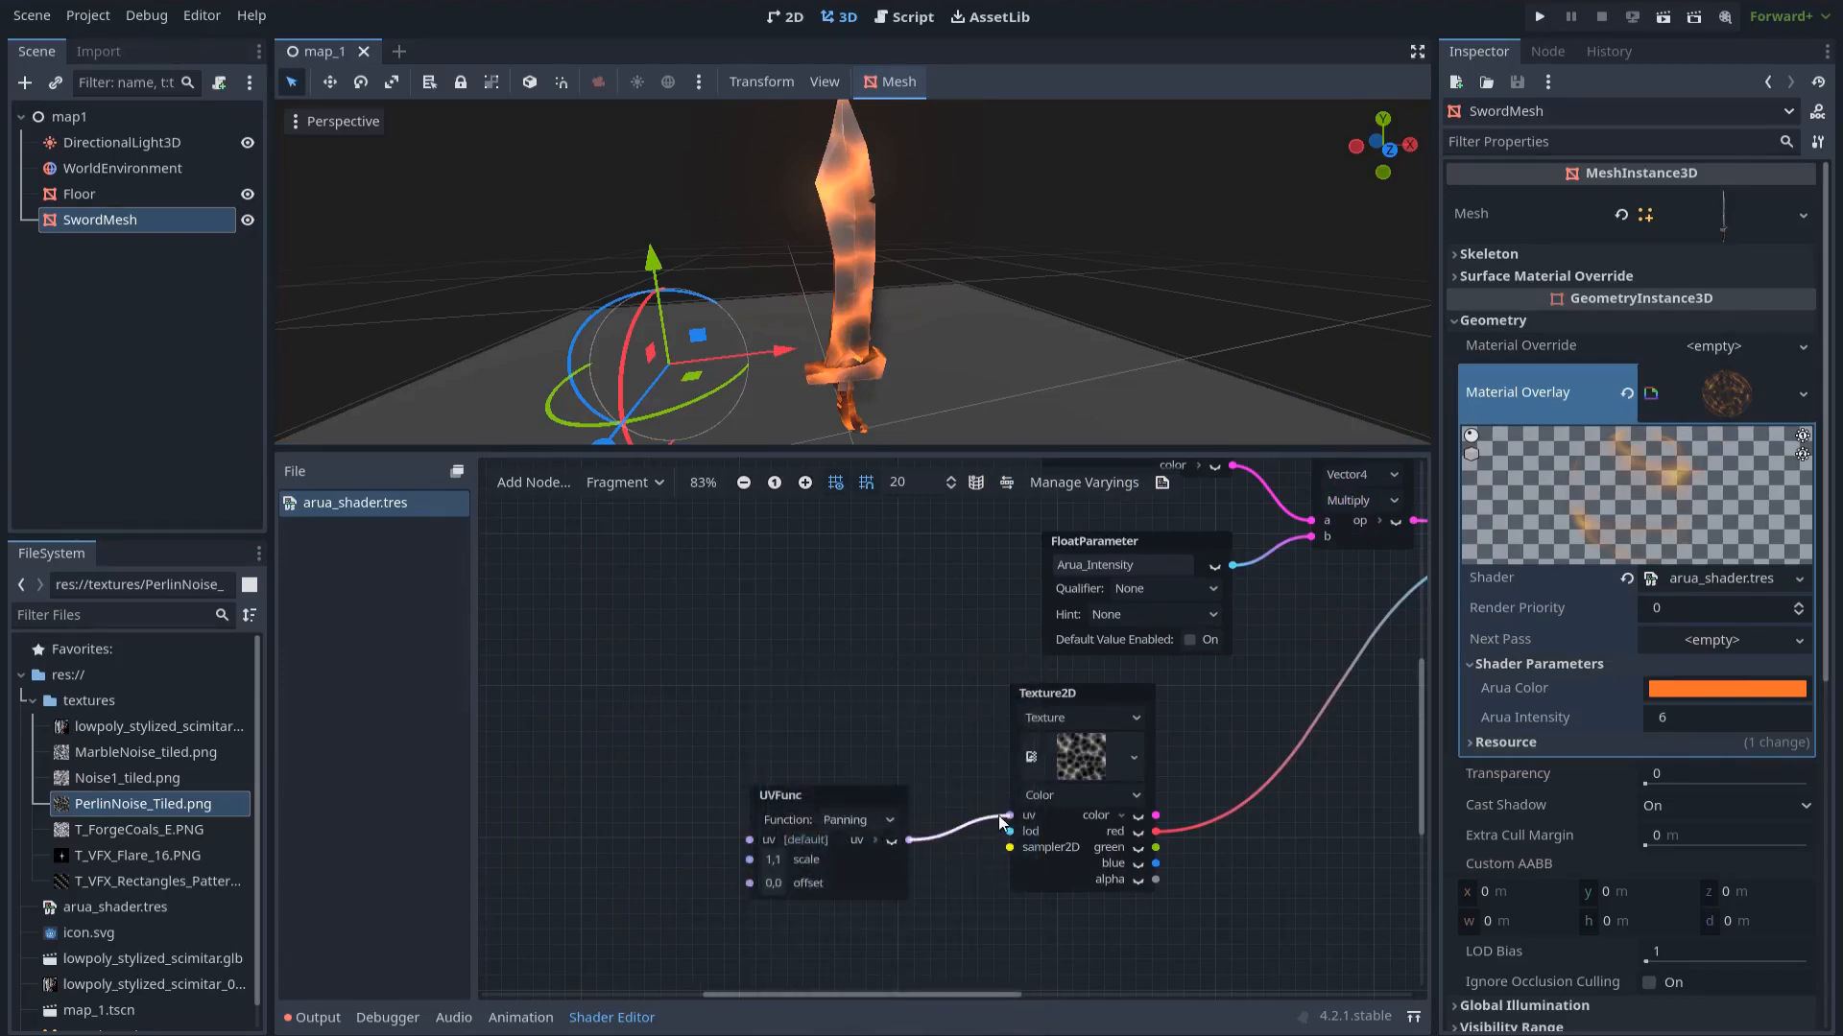
Set the y offset of the UV panning node to 0.3
middle_click_drag(918, 894, 1073, 840)
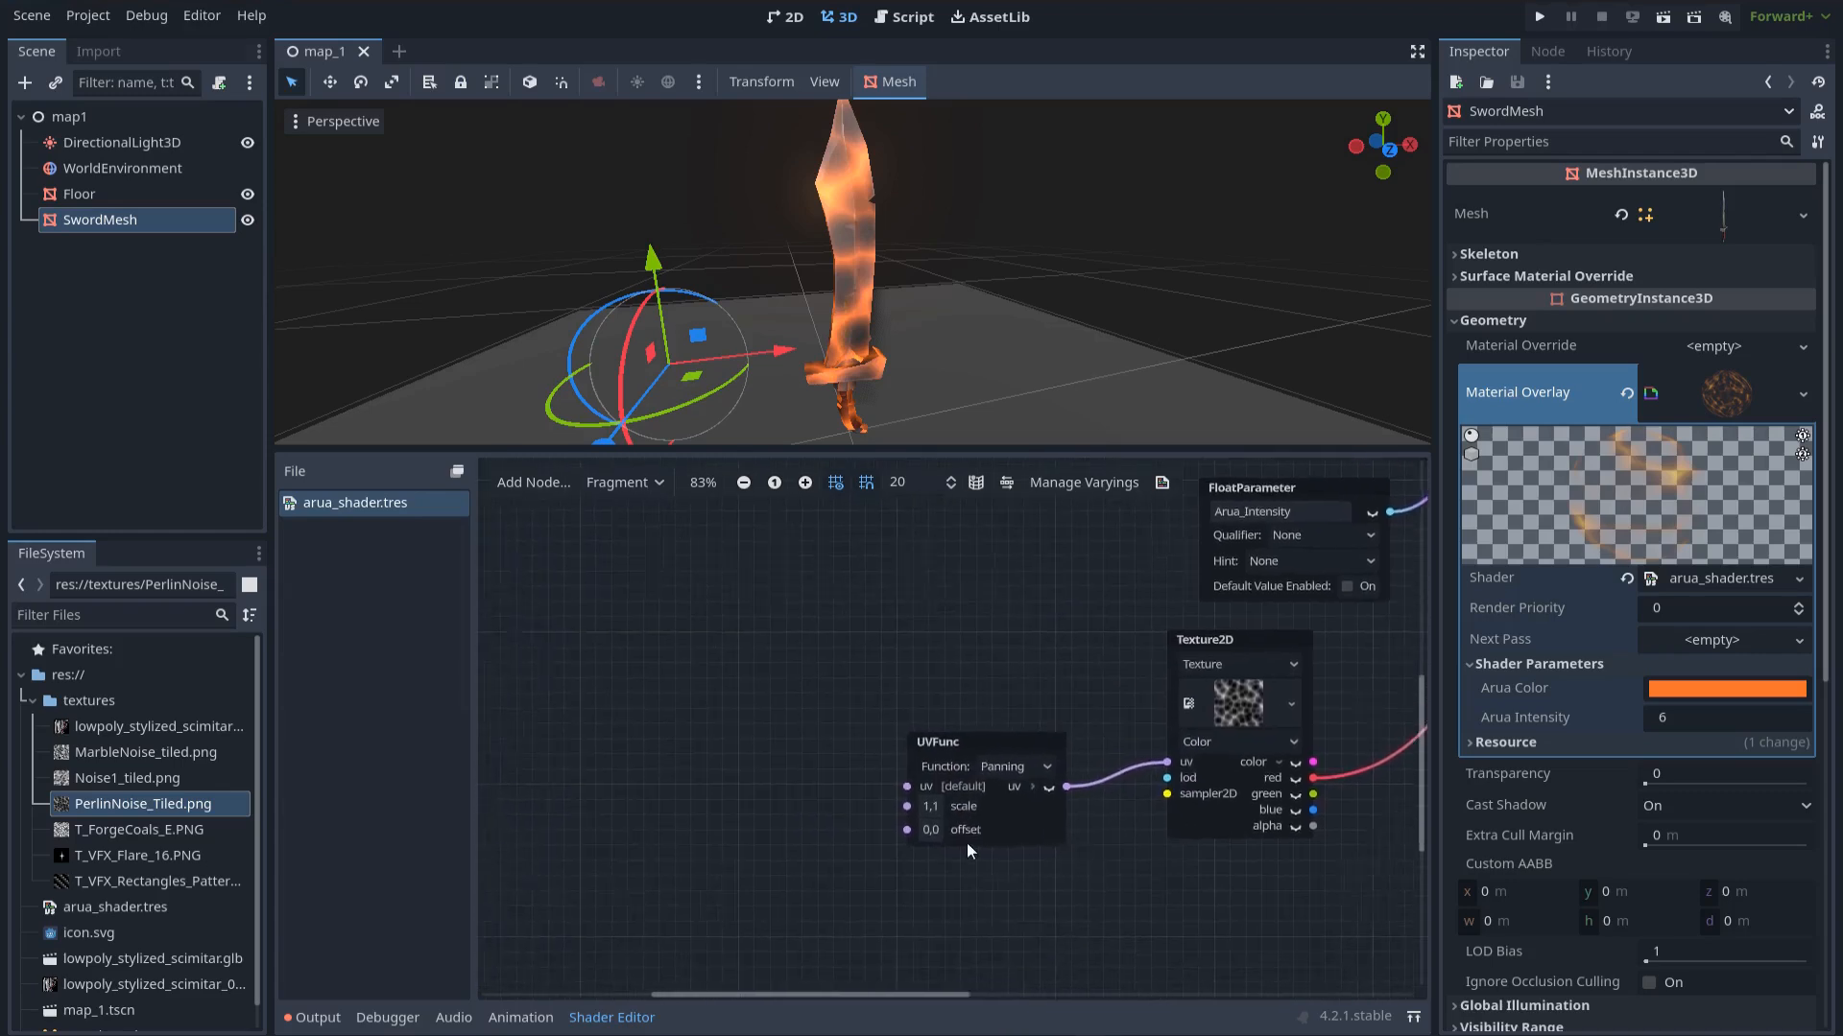
scroll(939, 835, "up", 1)
left_click(927, 829)
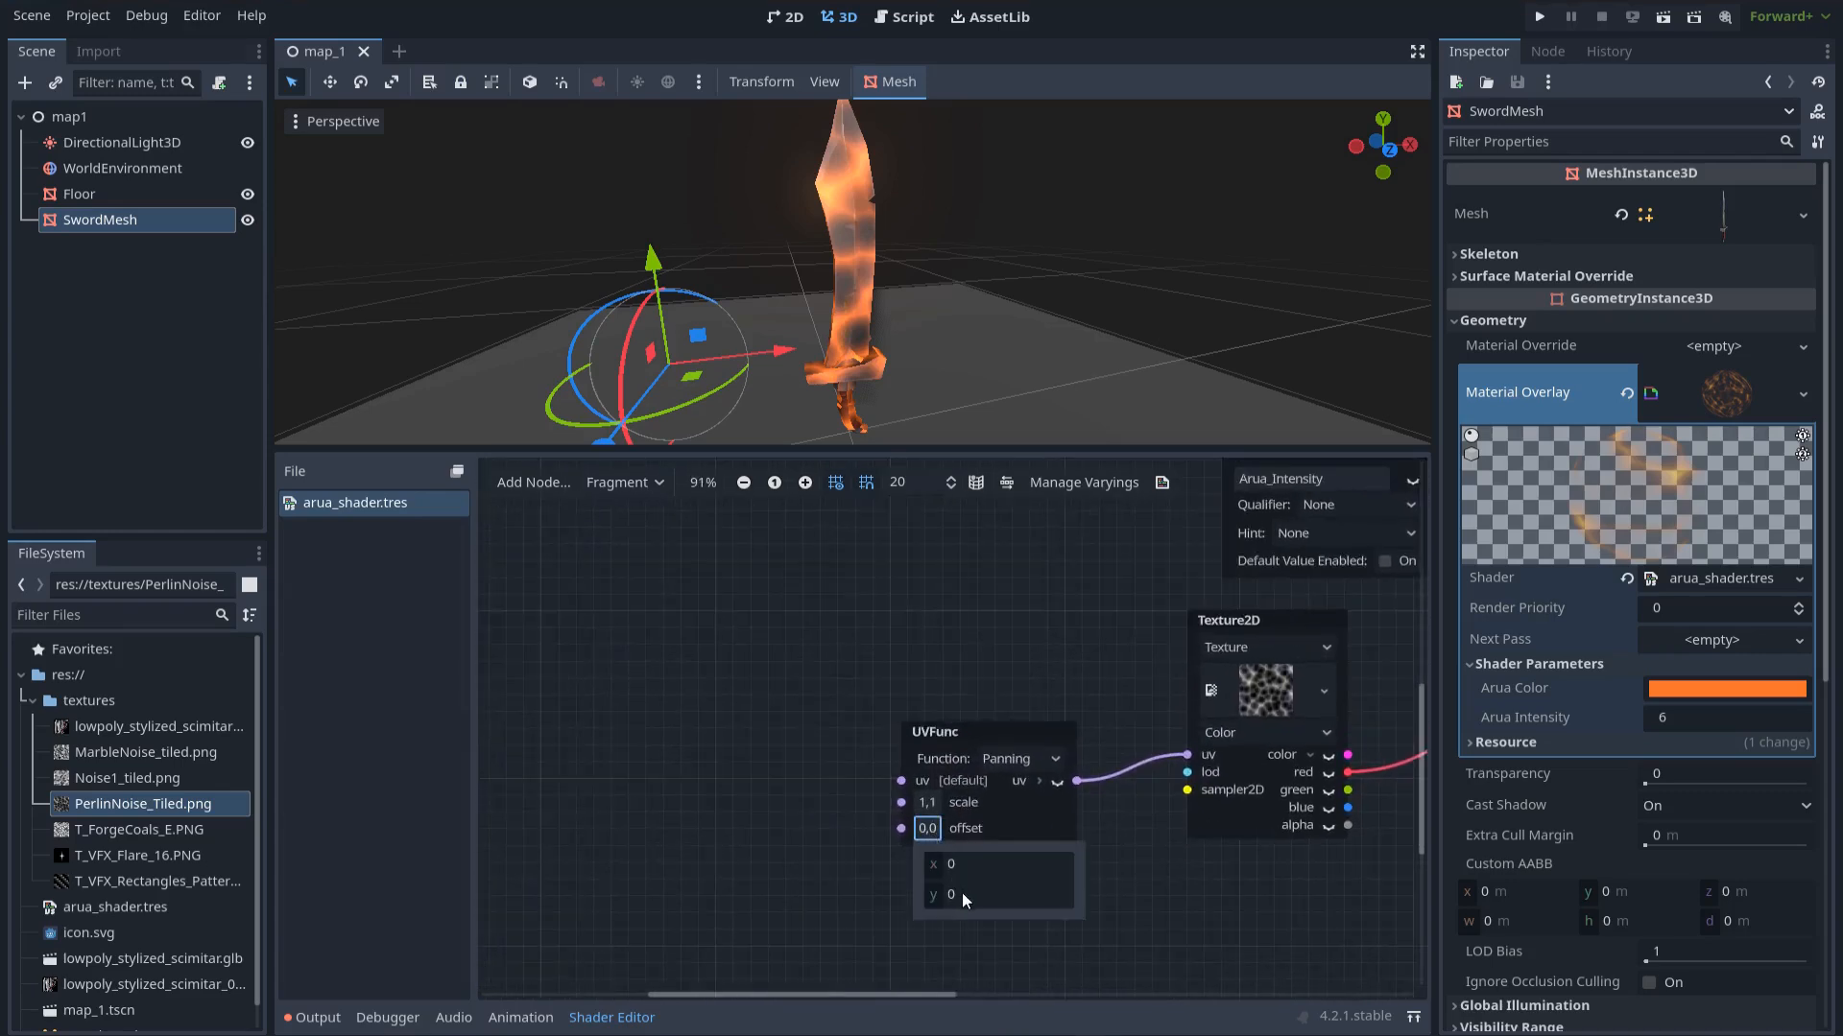
left_click(961, 892)
type("0.23")
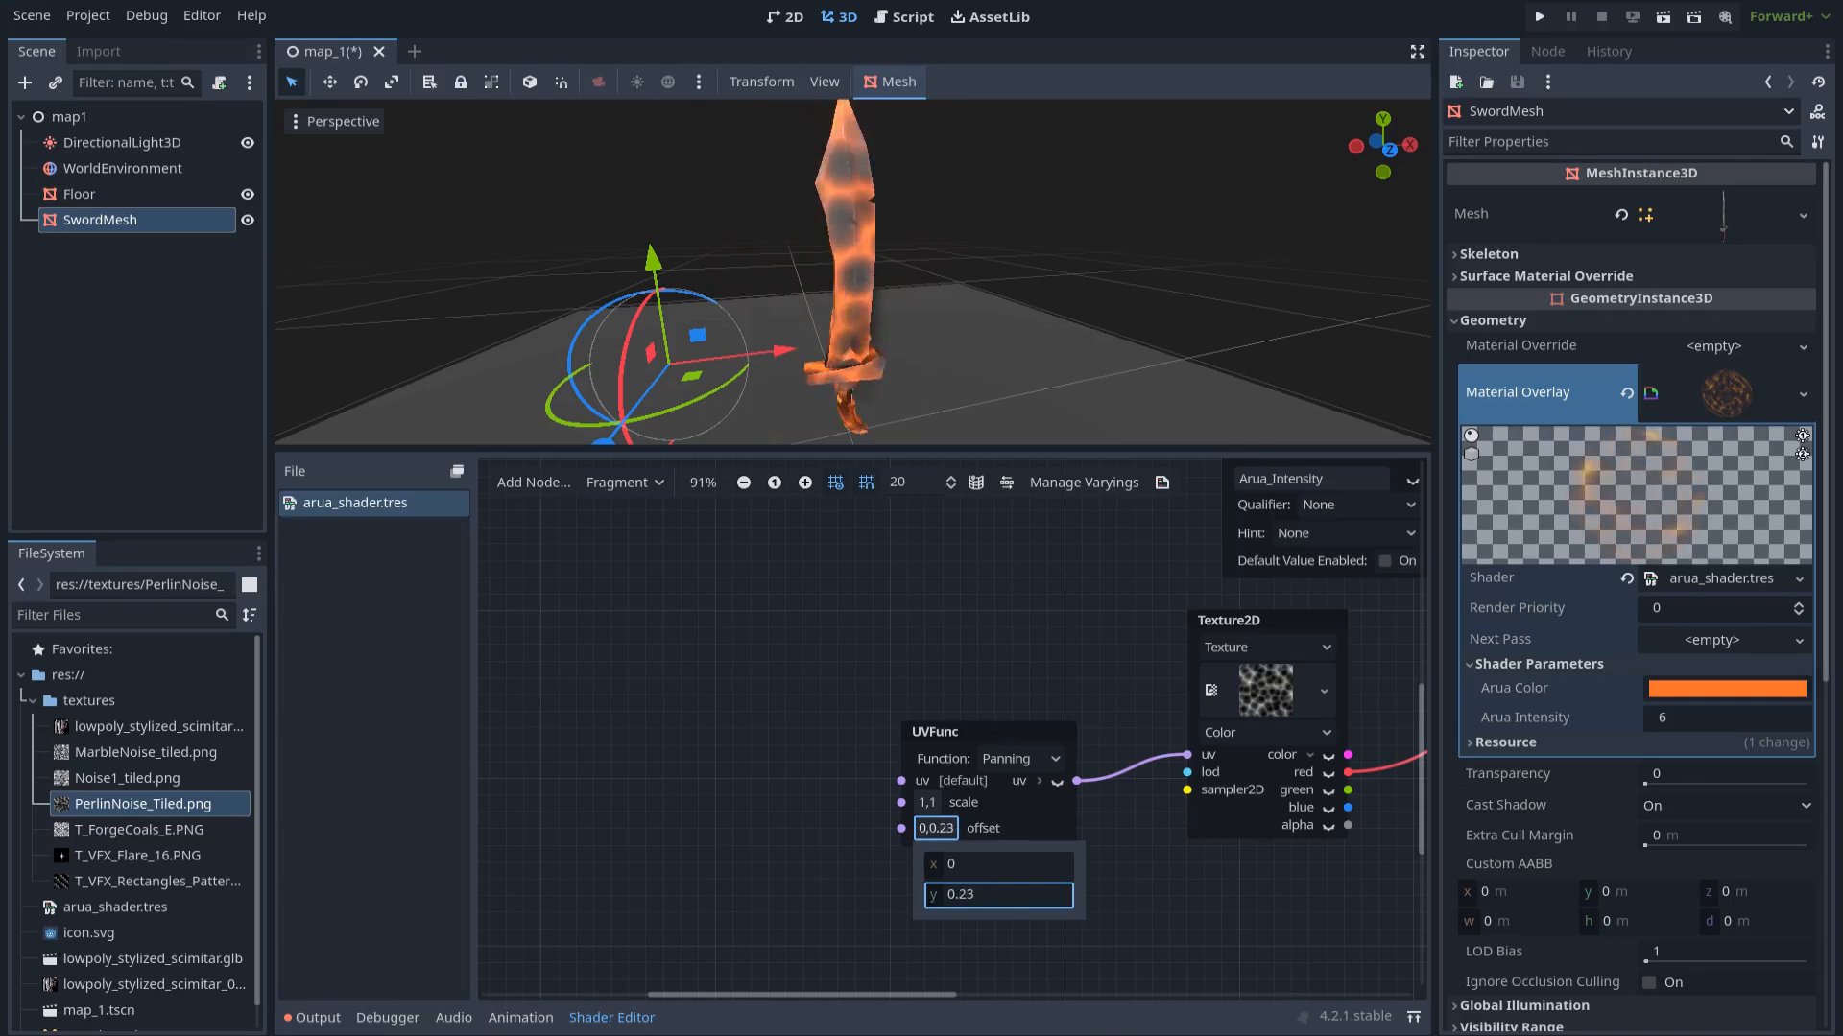
left_click_drag(984, 894, 990, 895)
left_click(814, 901)
Add a Vector2Parameter node named speed ahead of the UV panning node
scroll(862, 873, "down", 1)
middle_click_drag(861, 872, 965, 856)
left_click(752, 849)
right_click(718, 845)
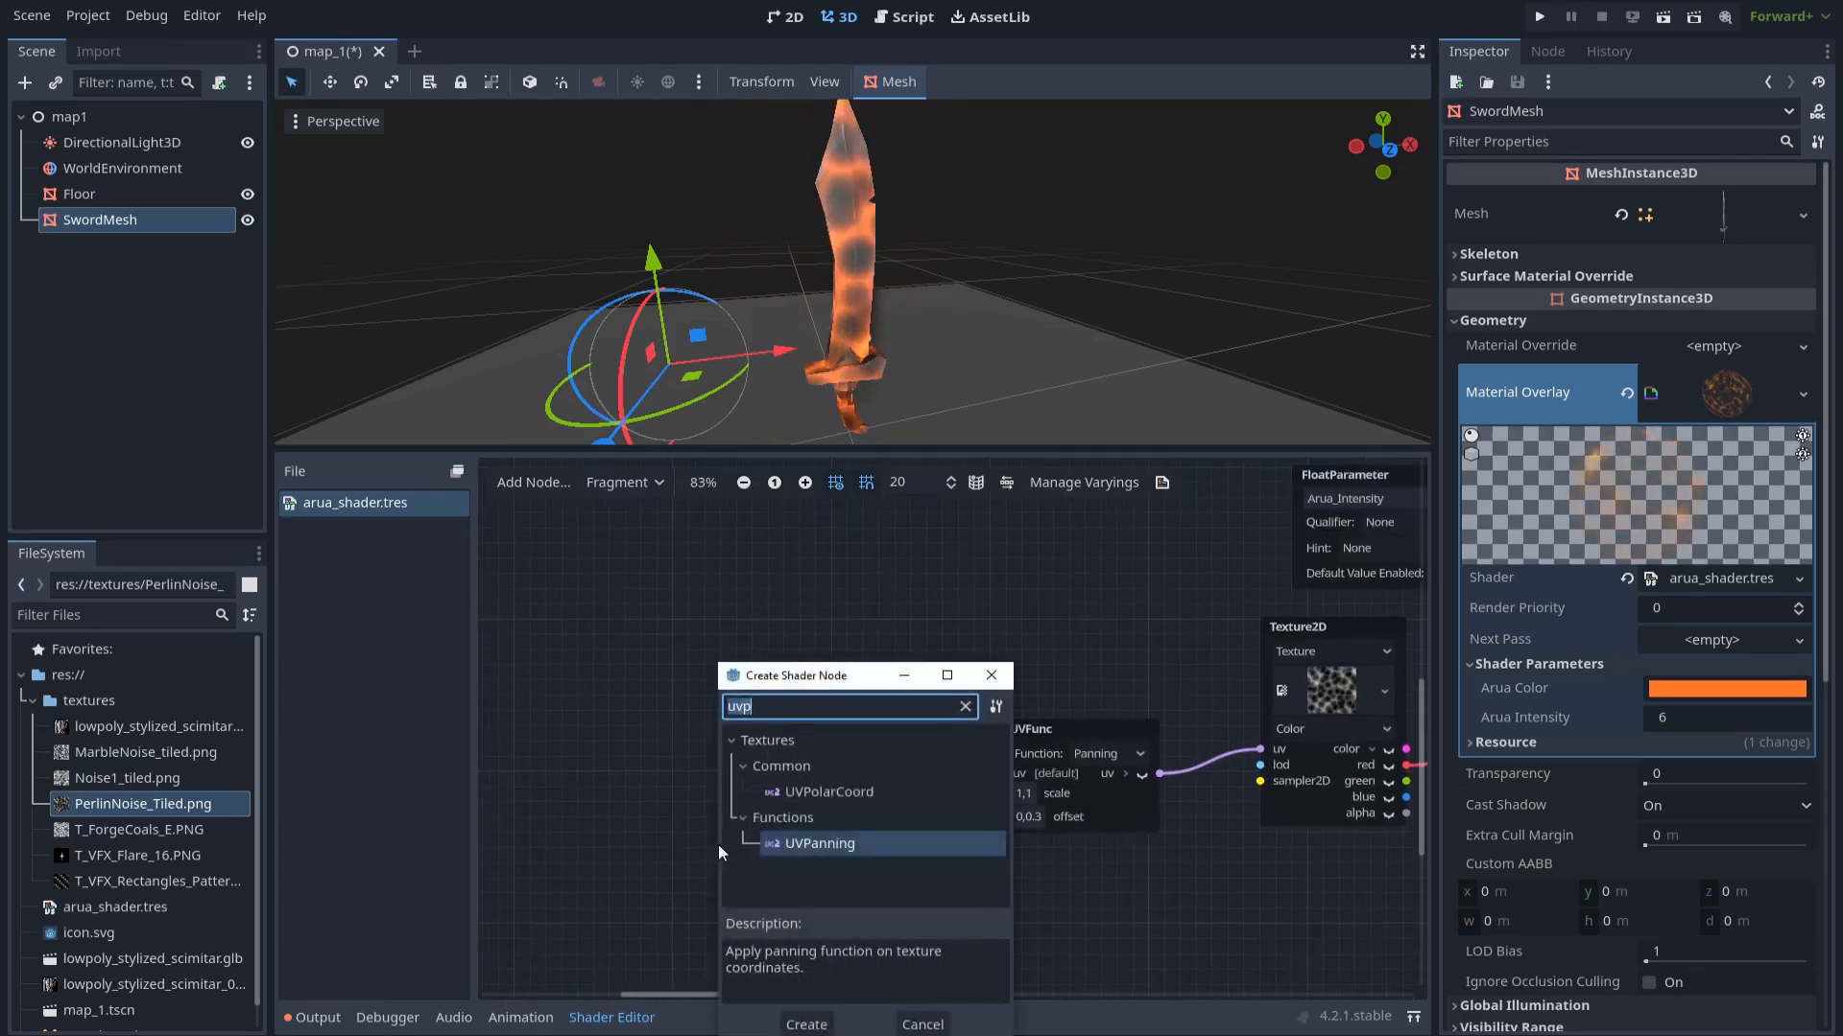
type("vector2")
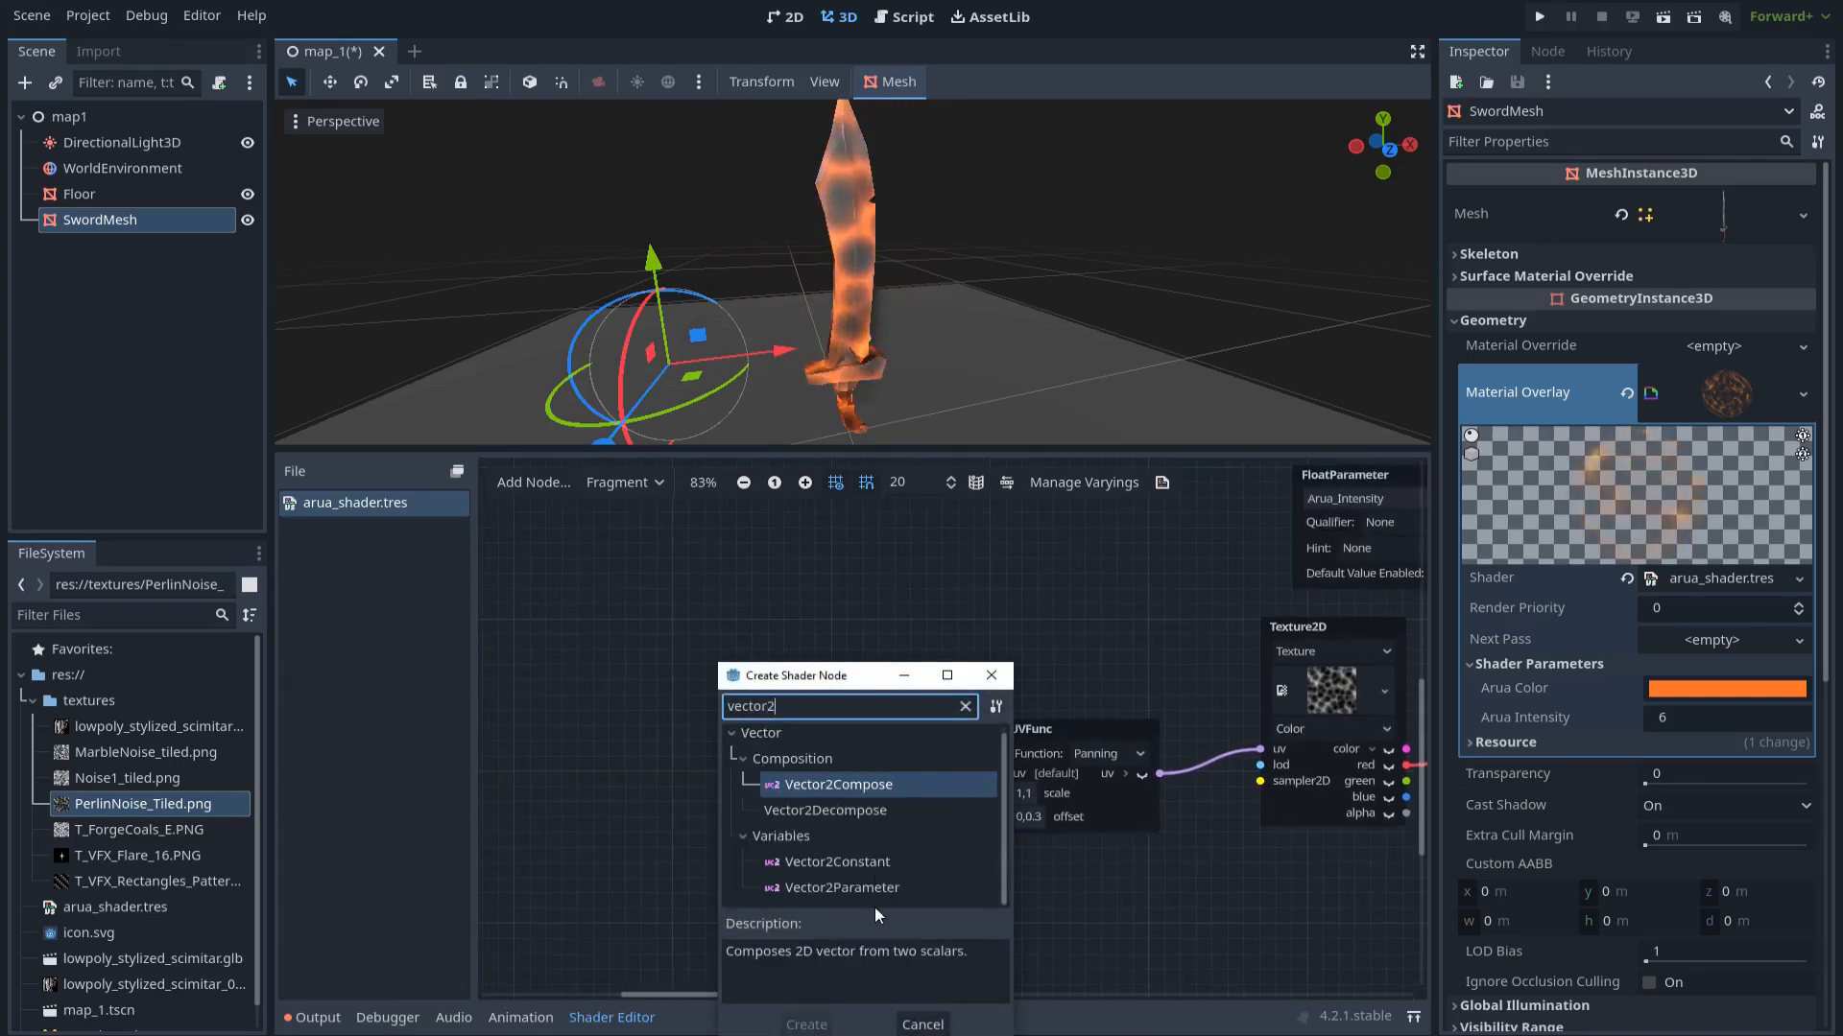
double_click(870, 890)
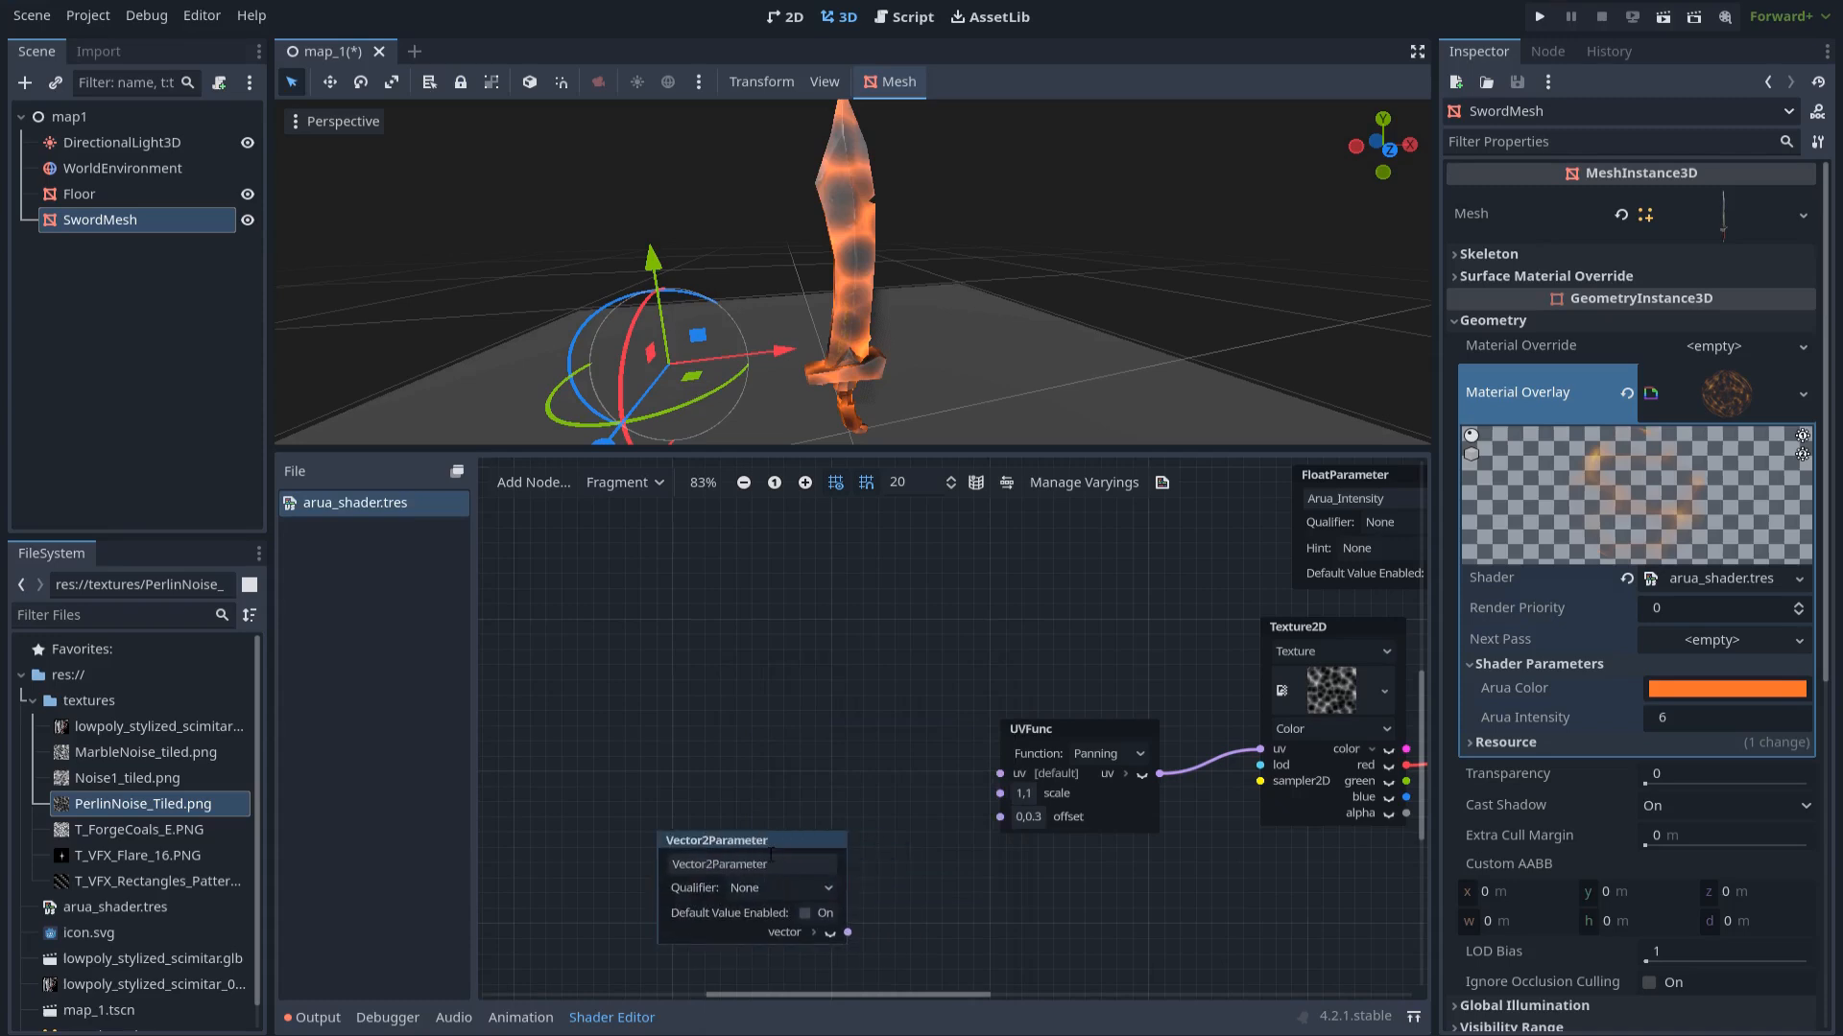
left_click_drag(771, 856, 584, 870)
type("speed")
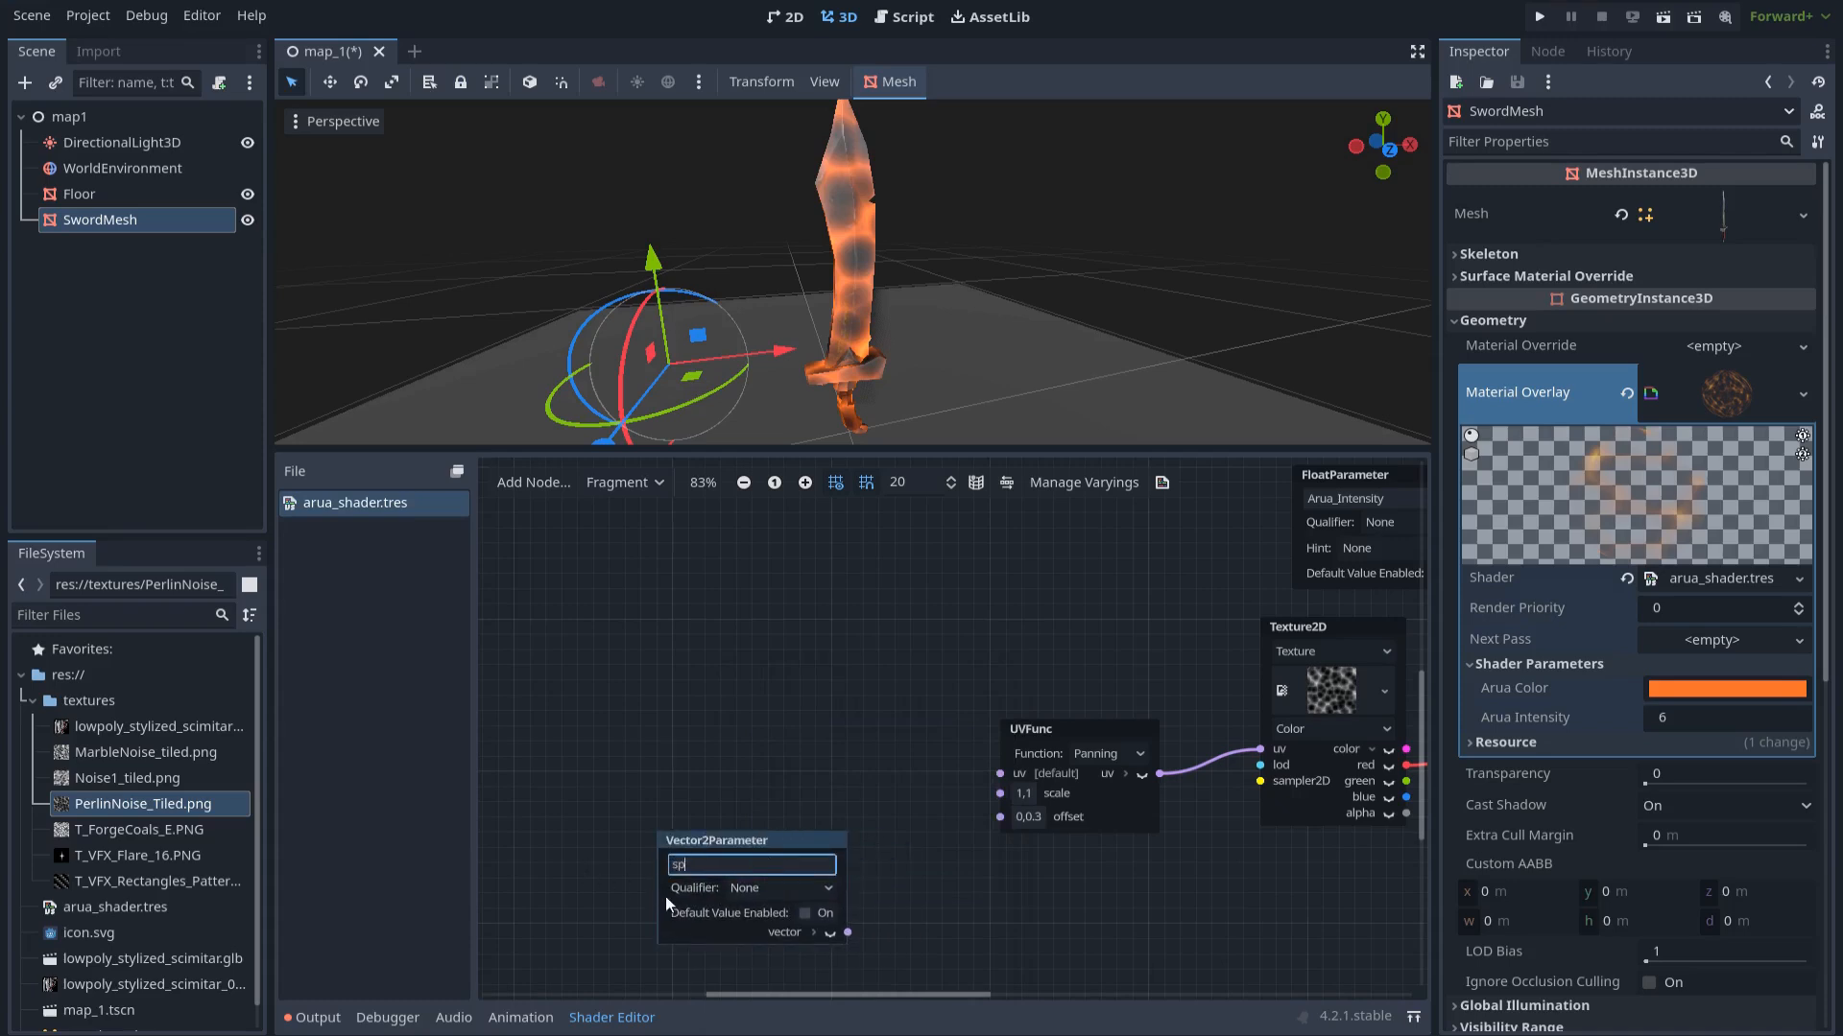
key("Return")
Add a time Input node above the speed parameter node in the shader graph
middle_click_drag(765, 691, 779, 701)
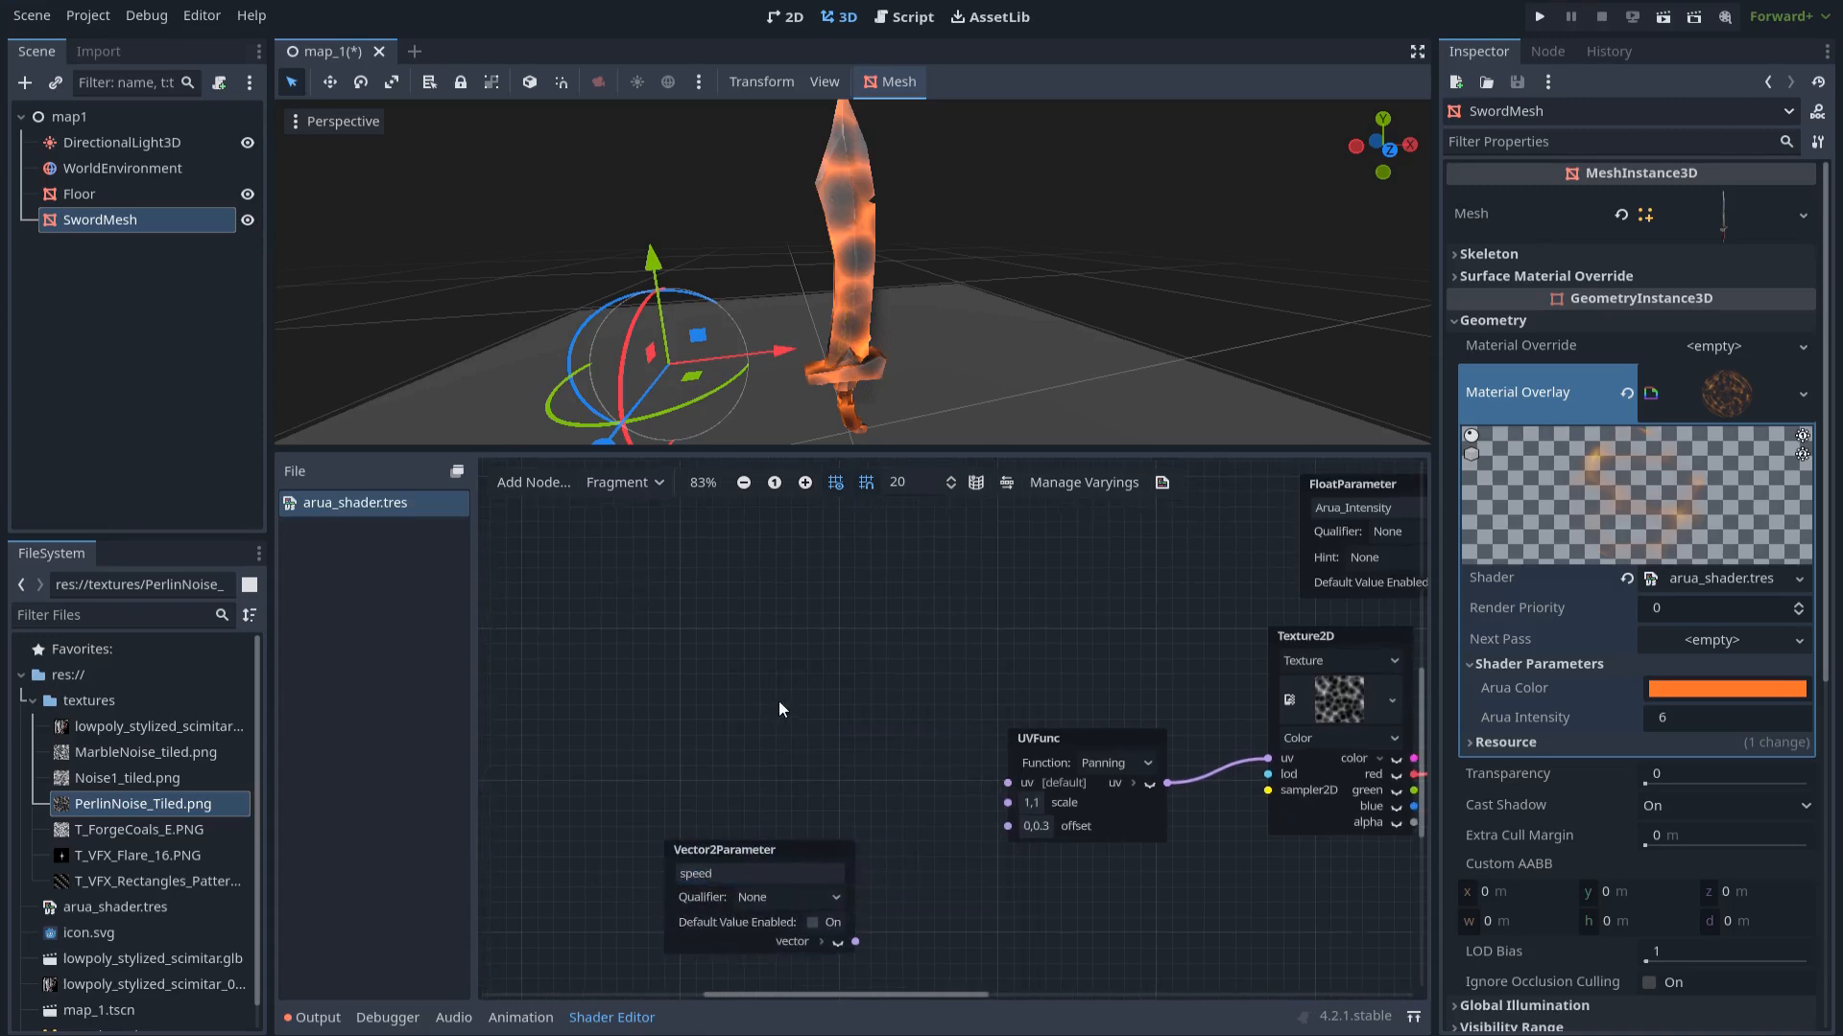
right_click(762, 647)
type("time")
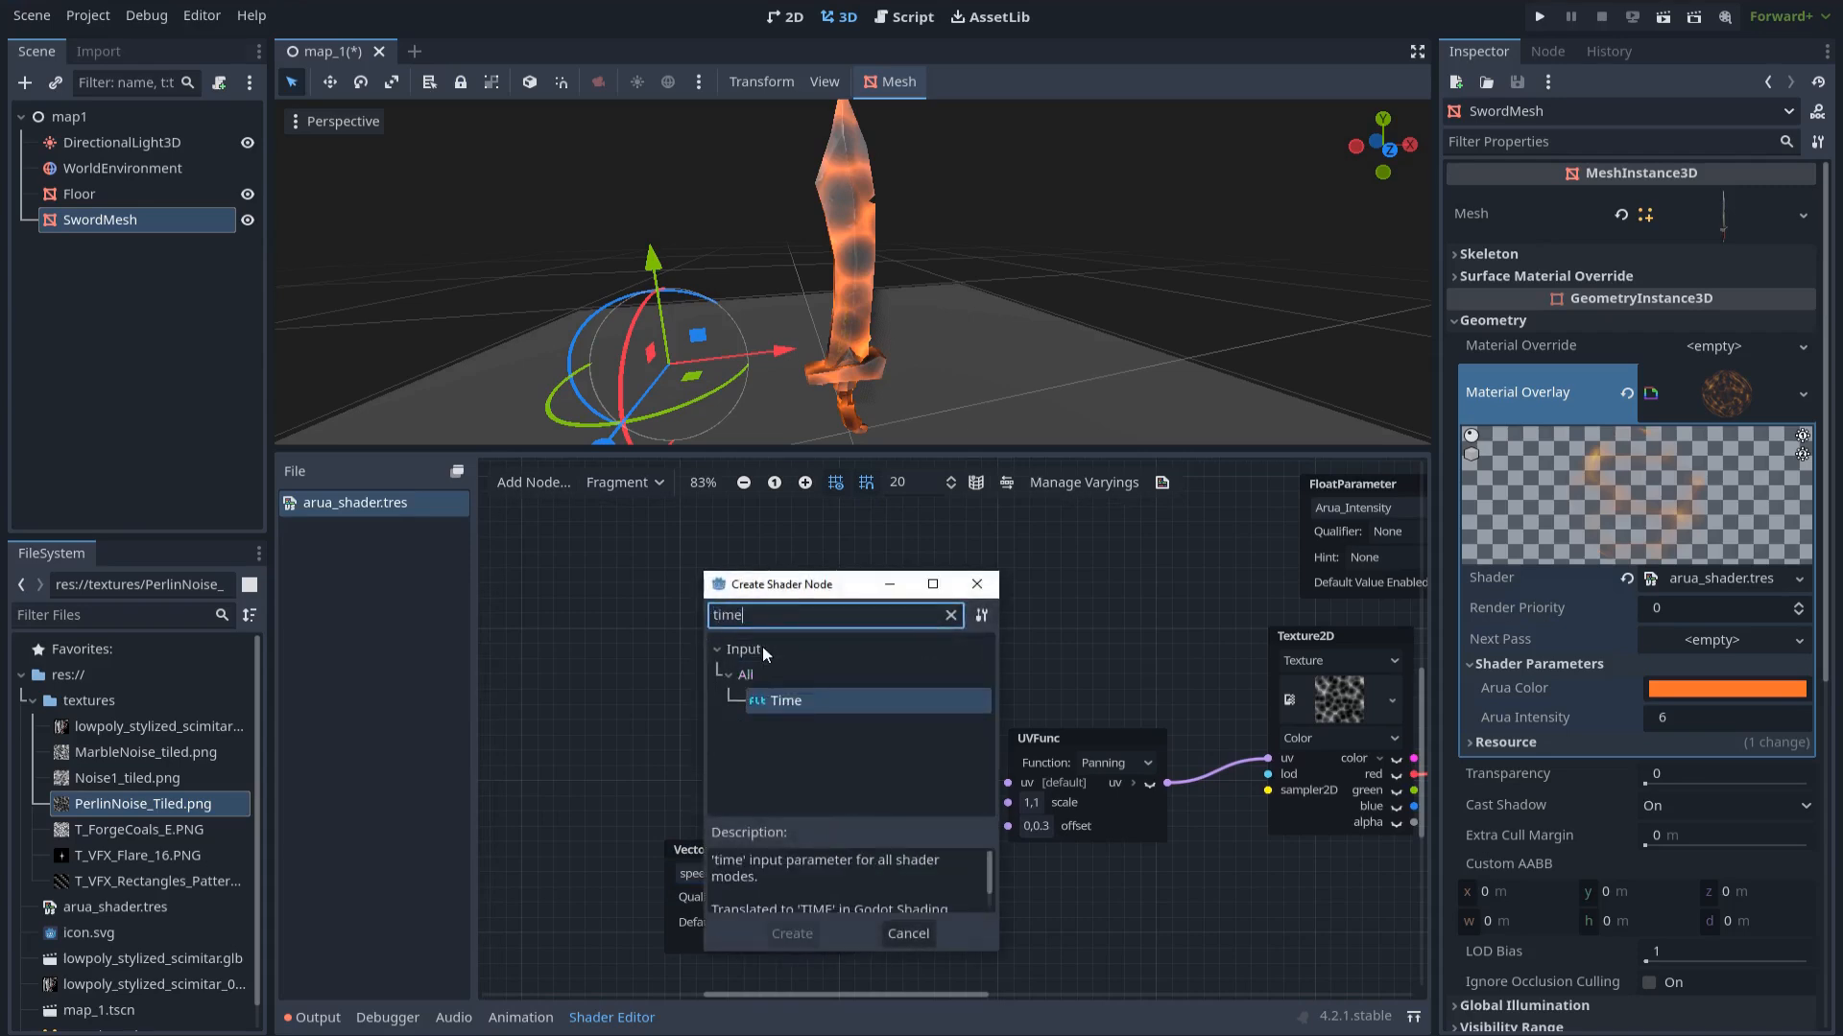
double_click(810, 699)
left_click_drag(821, 608, 772, 715)
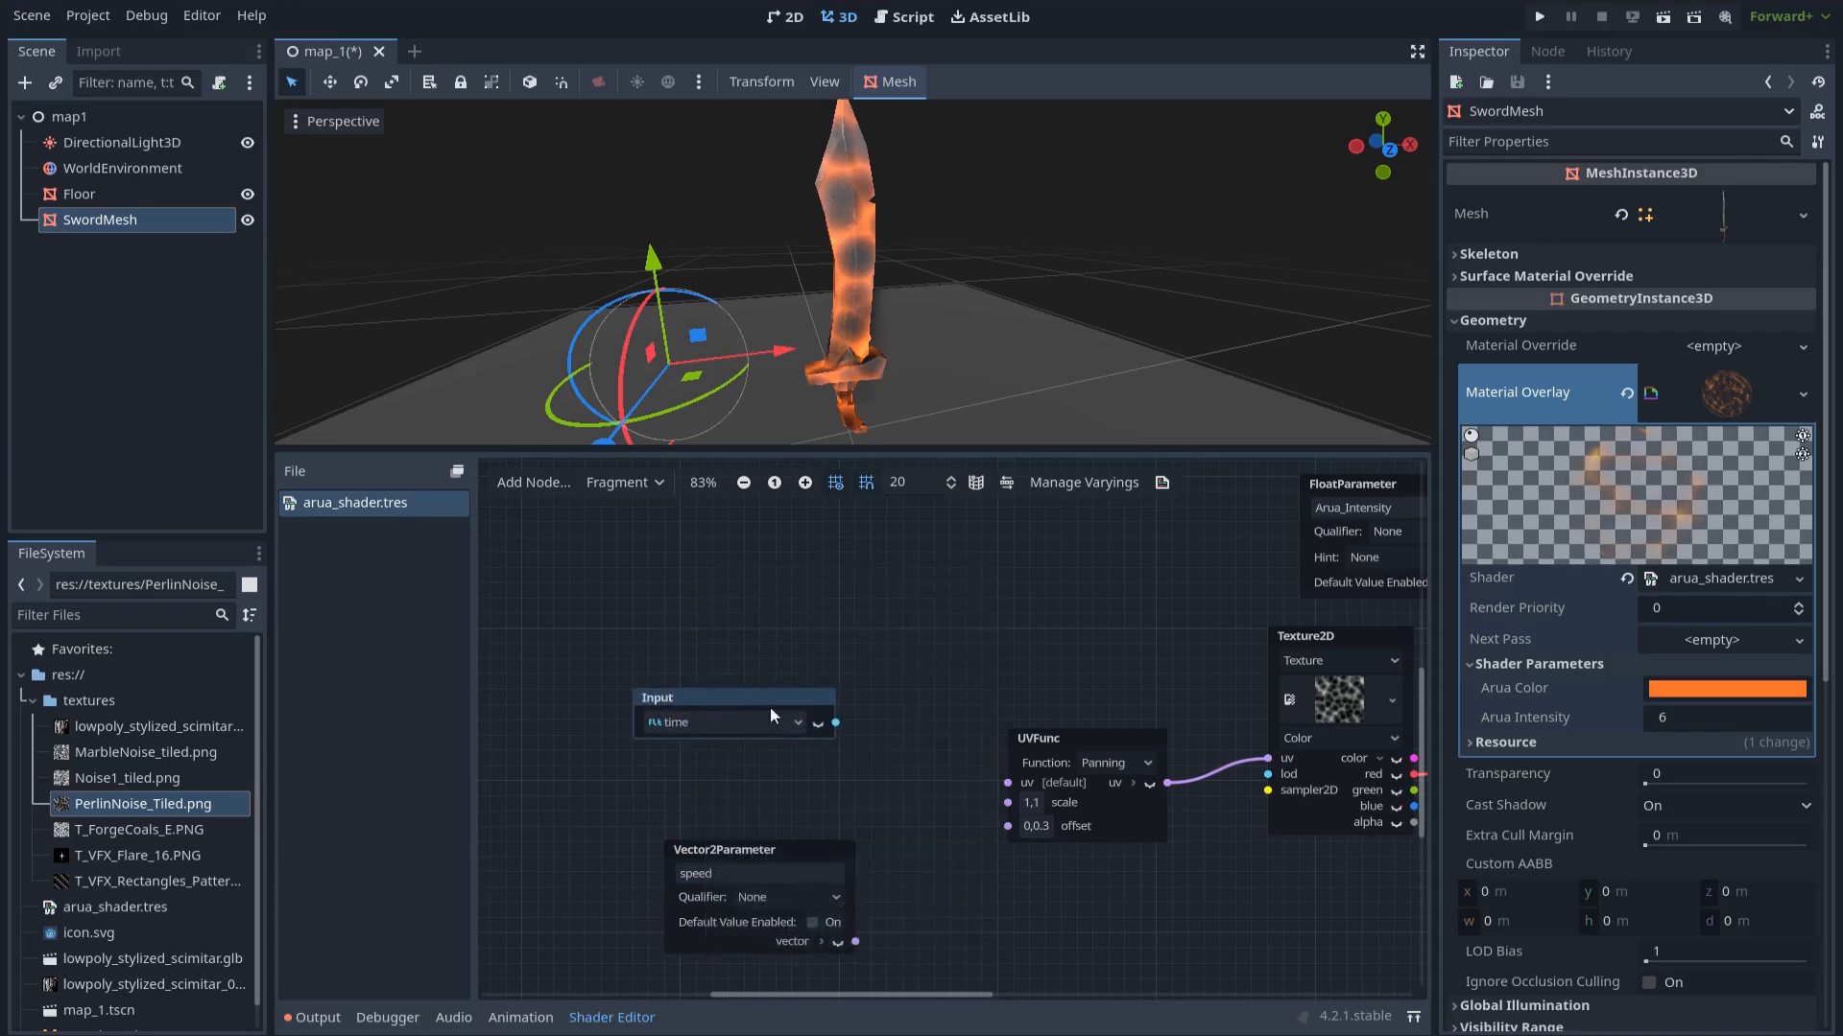
Multiply time by the speed parameter with a Vector2 Multiply node and connect its output to the UV panning node's offset
right_click(857, 756)
type("multi")
scroll(944, 829, "down", 5)
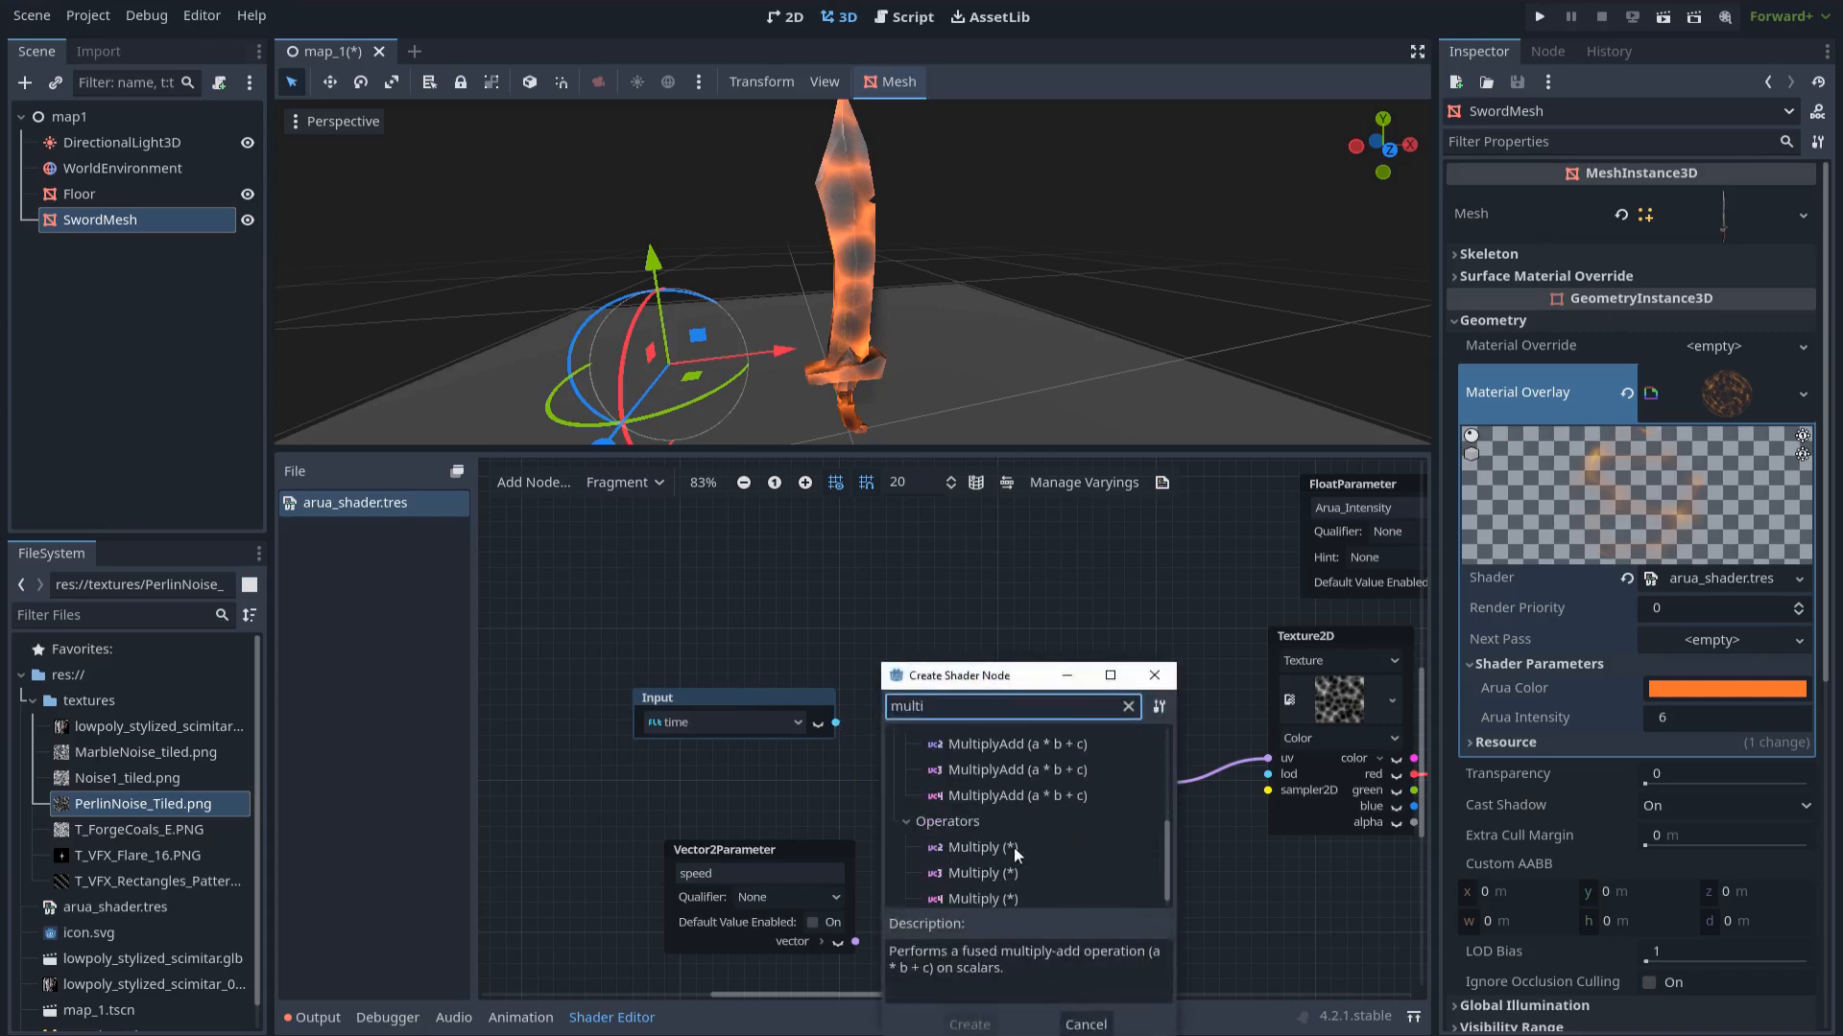
double_click(1015, 842)
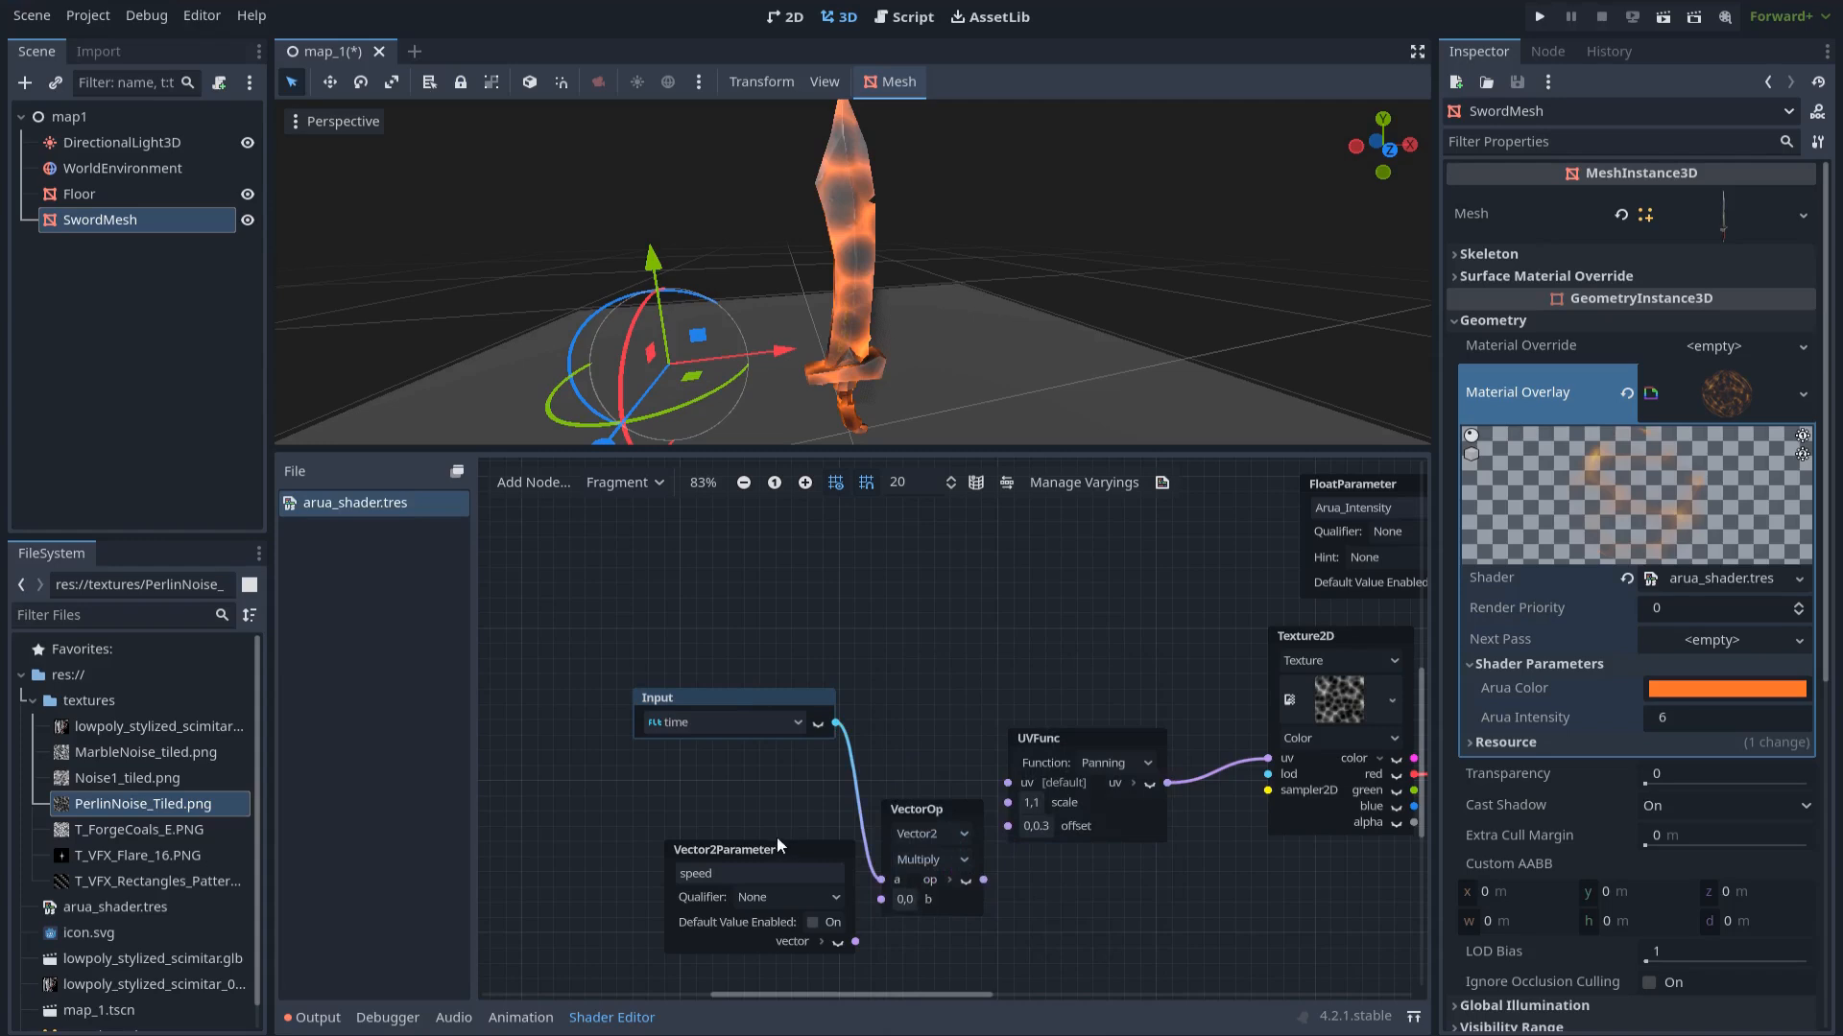
left_click_drag(777, 845, 718, 851)
left_click_drag(792, 942, 881, 900)
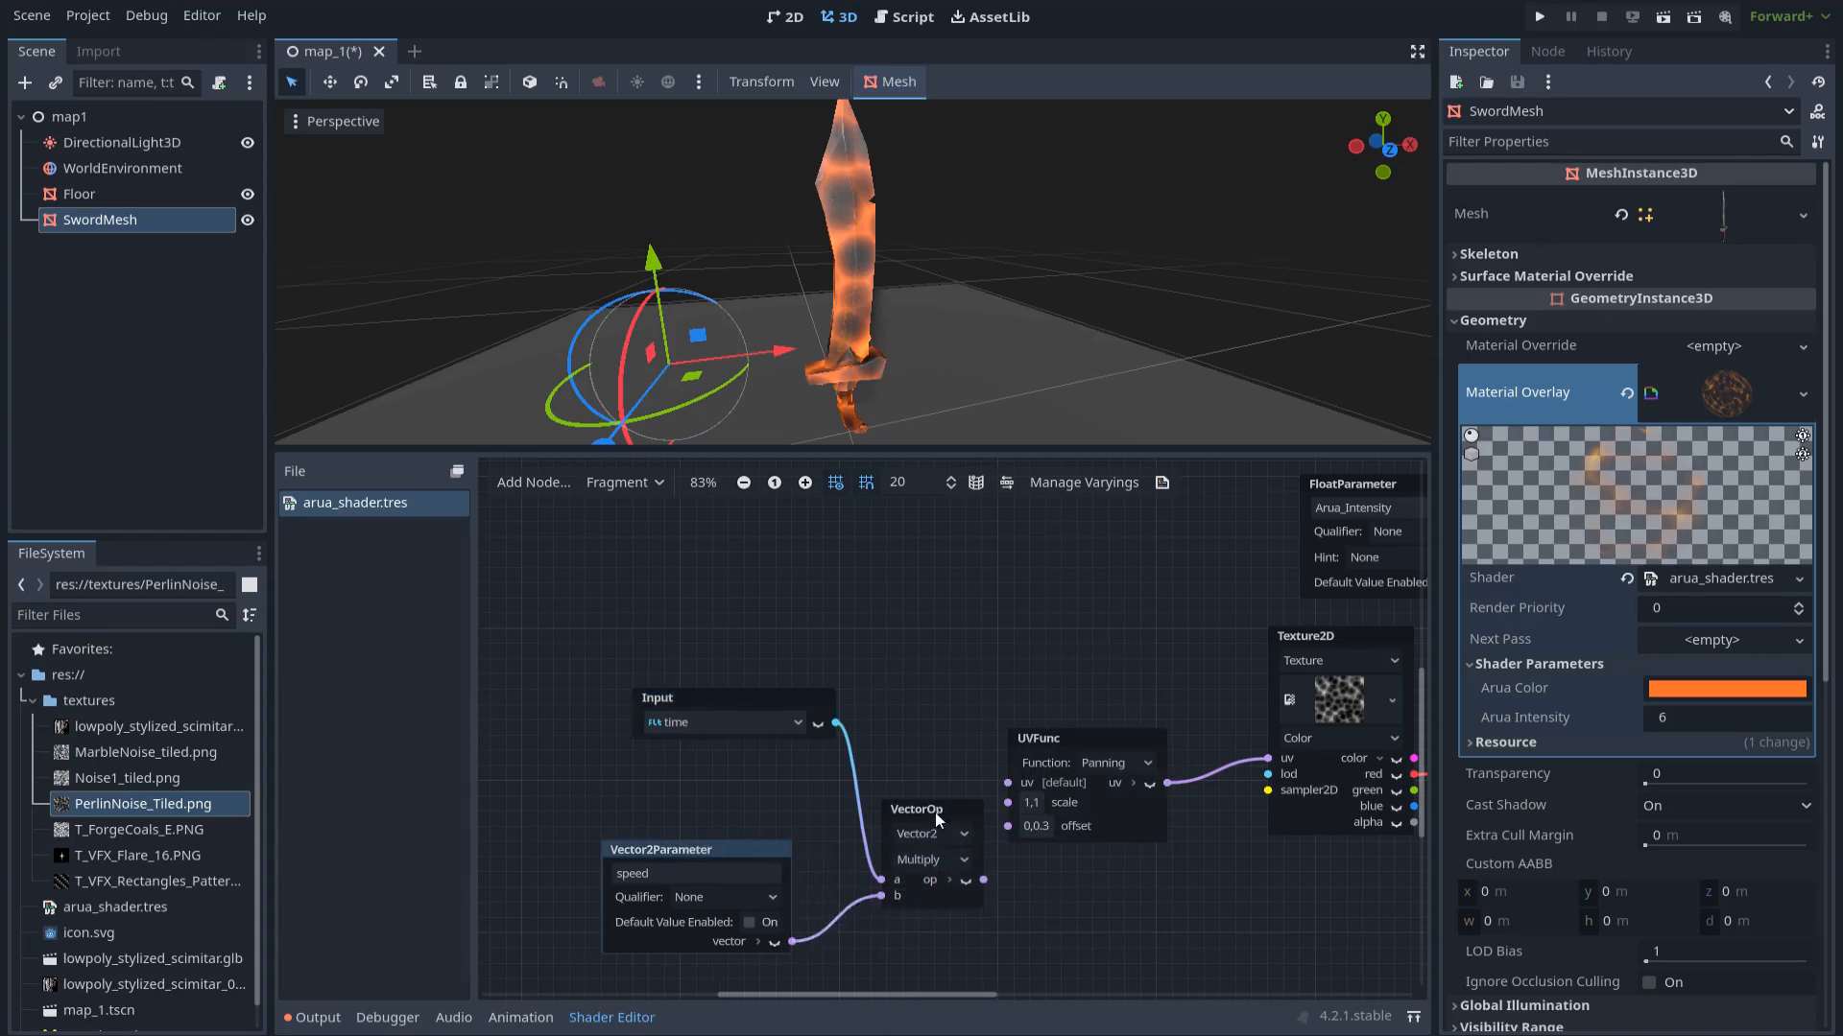
left_click_drag(936, 810, 910, 790)
left_click_drag(983, 851, 1006, 825)
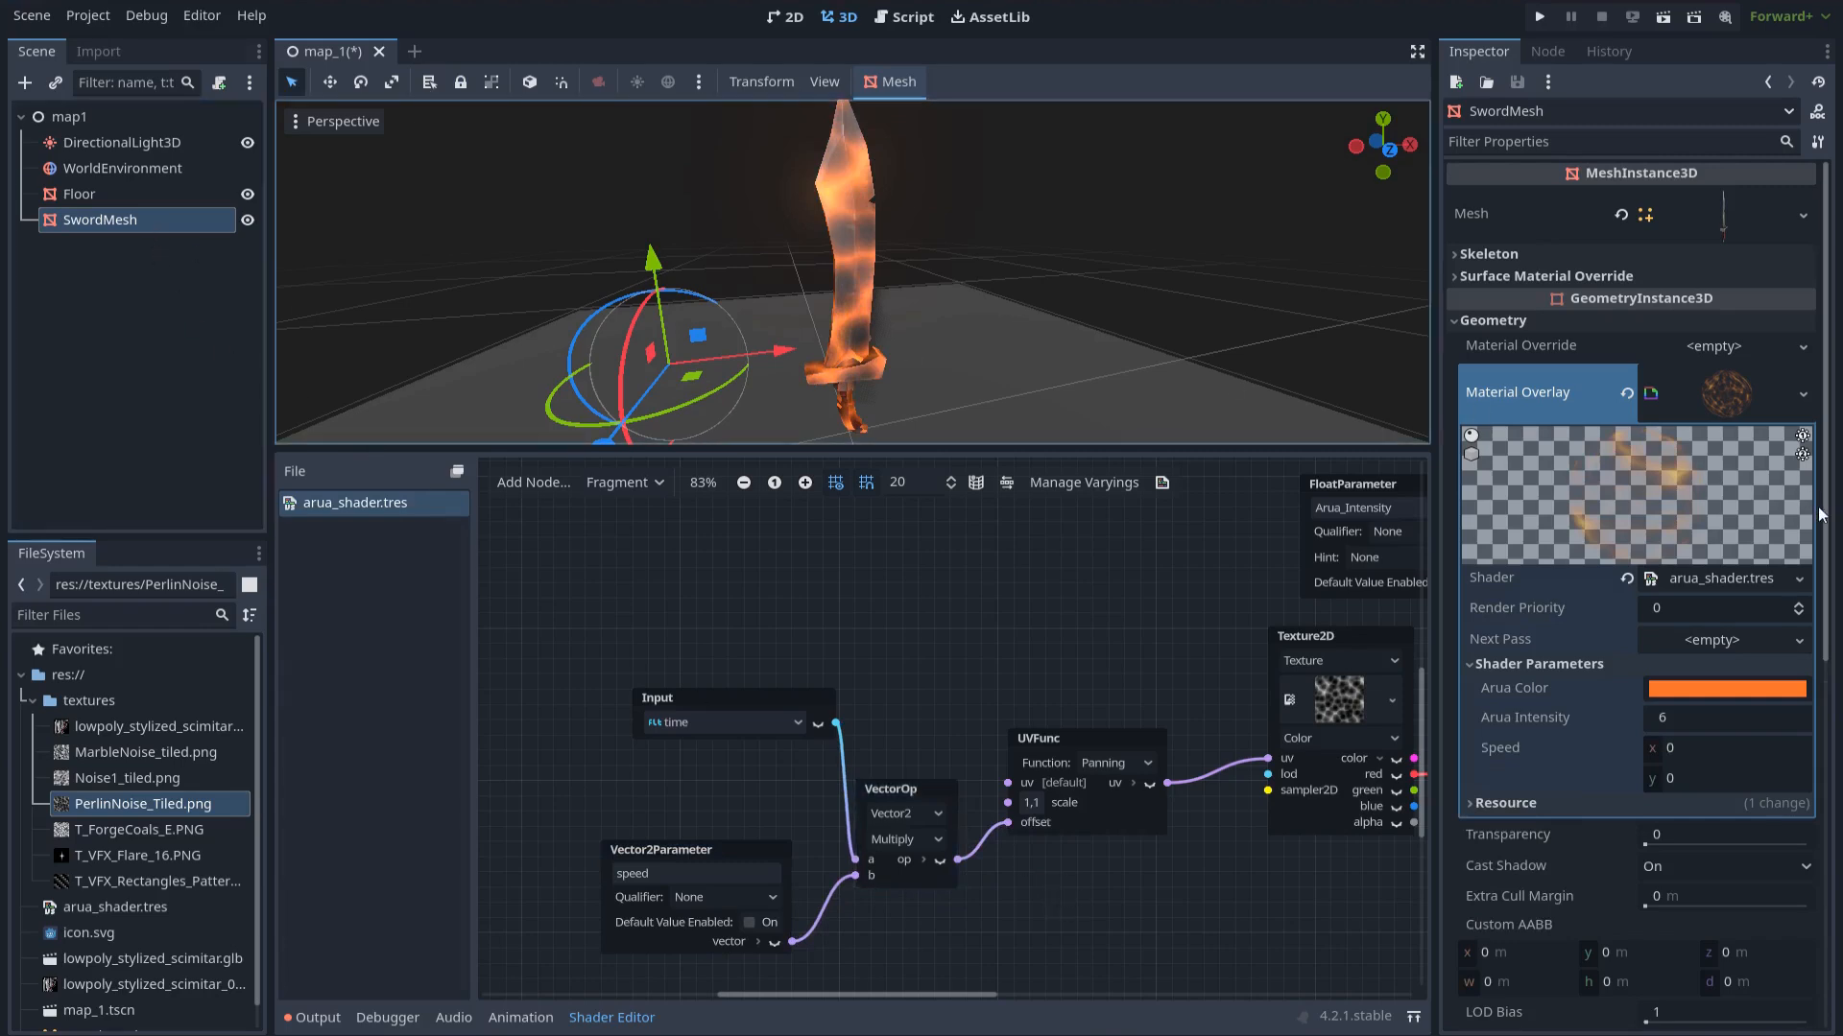
Set the overlay material's Speed shader parameter to 0.1 in x and 1 in y, and inspect the sword's animation
left_click(1691, 749)
type("0.1")
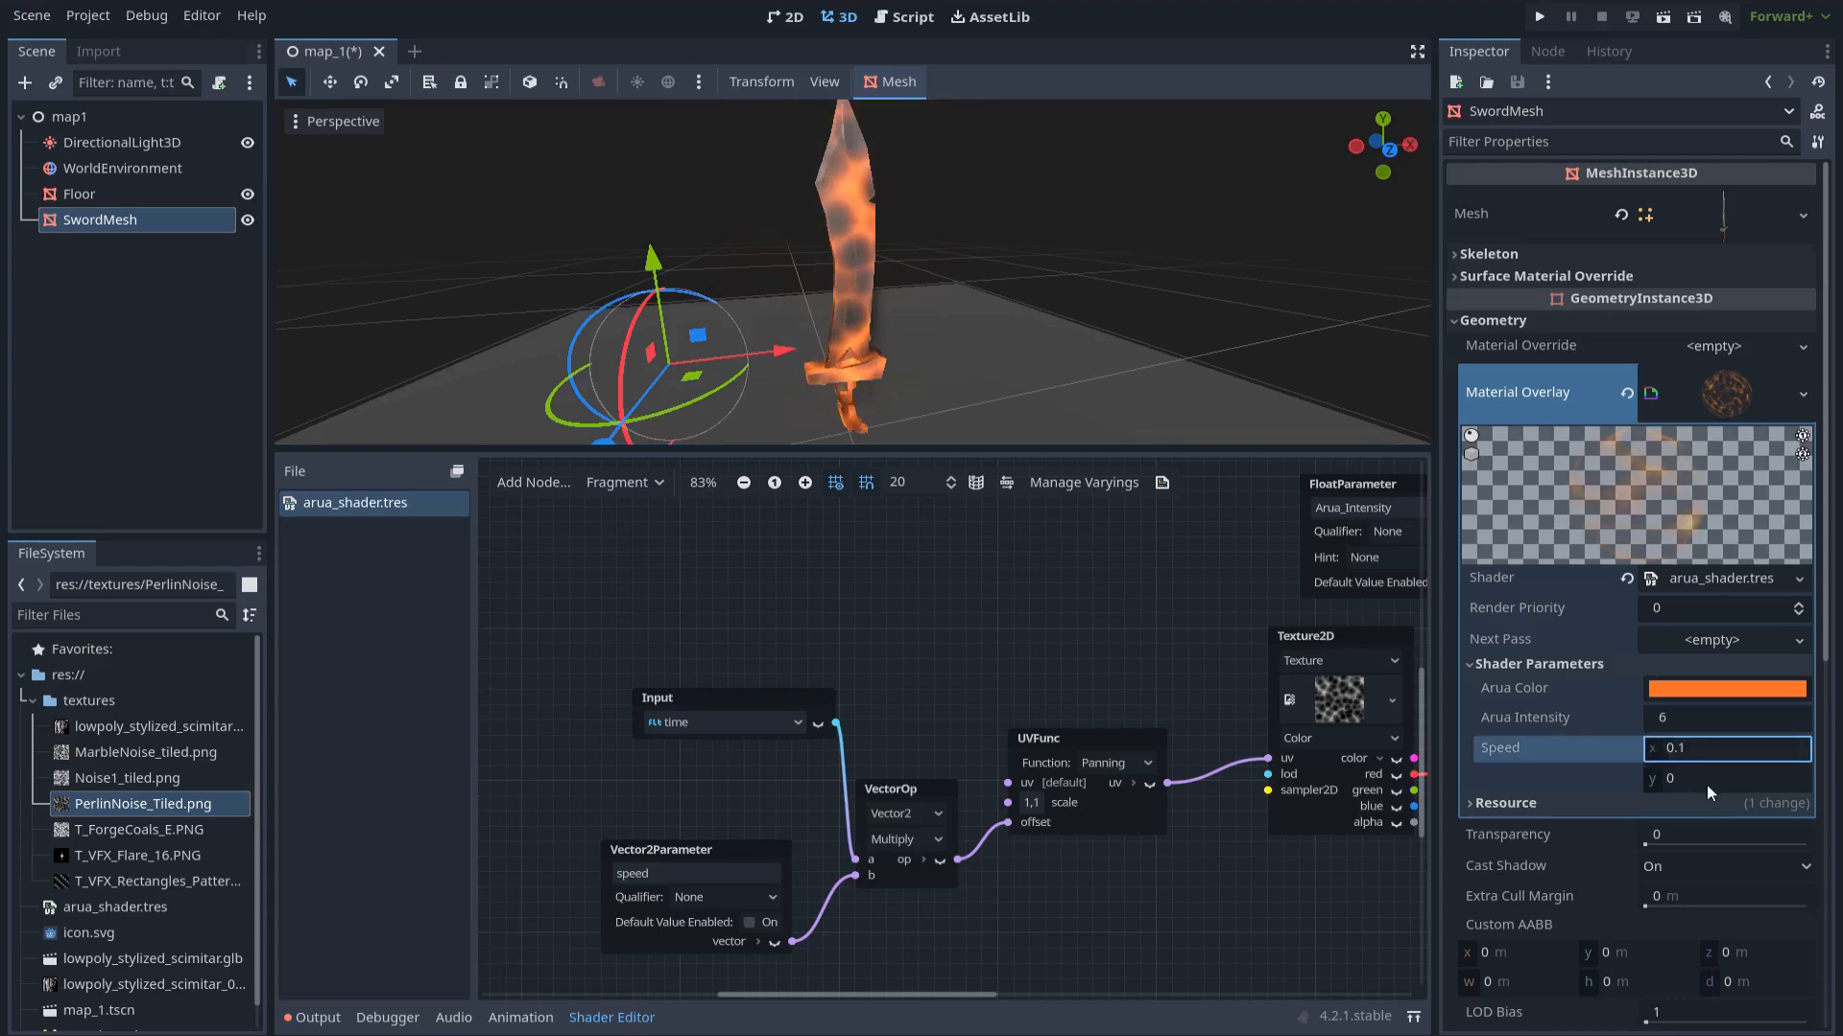
left_click(1706, 782)
type("1")
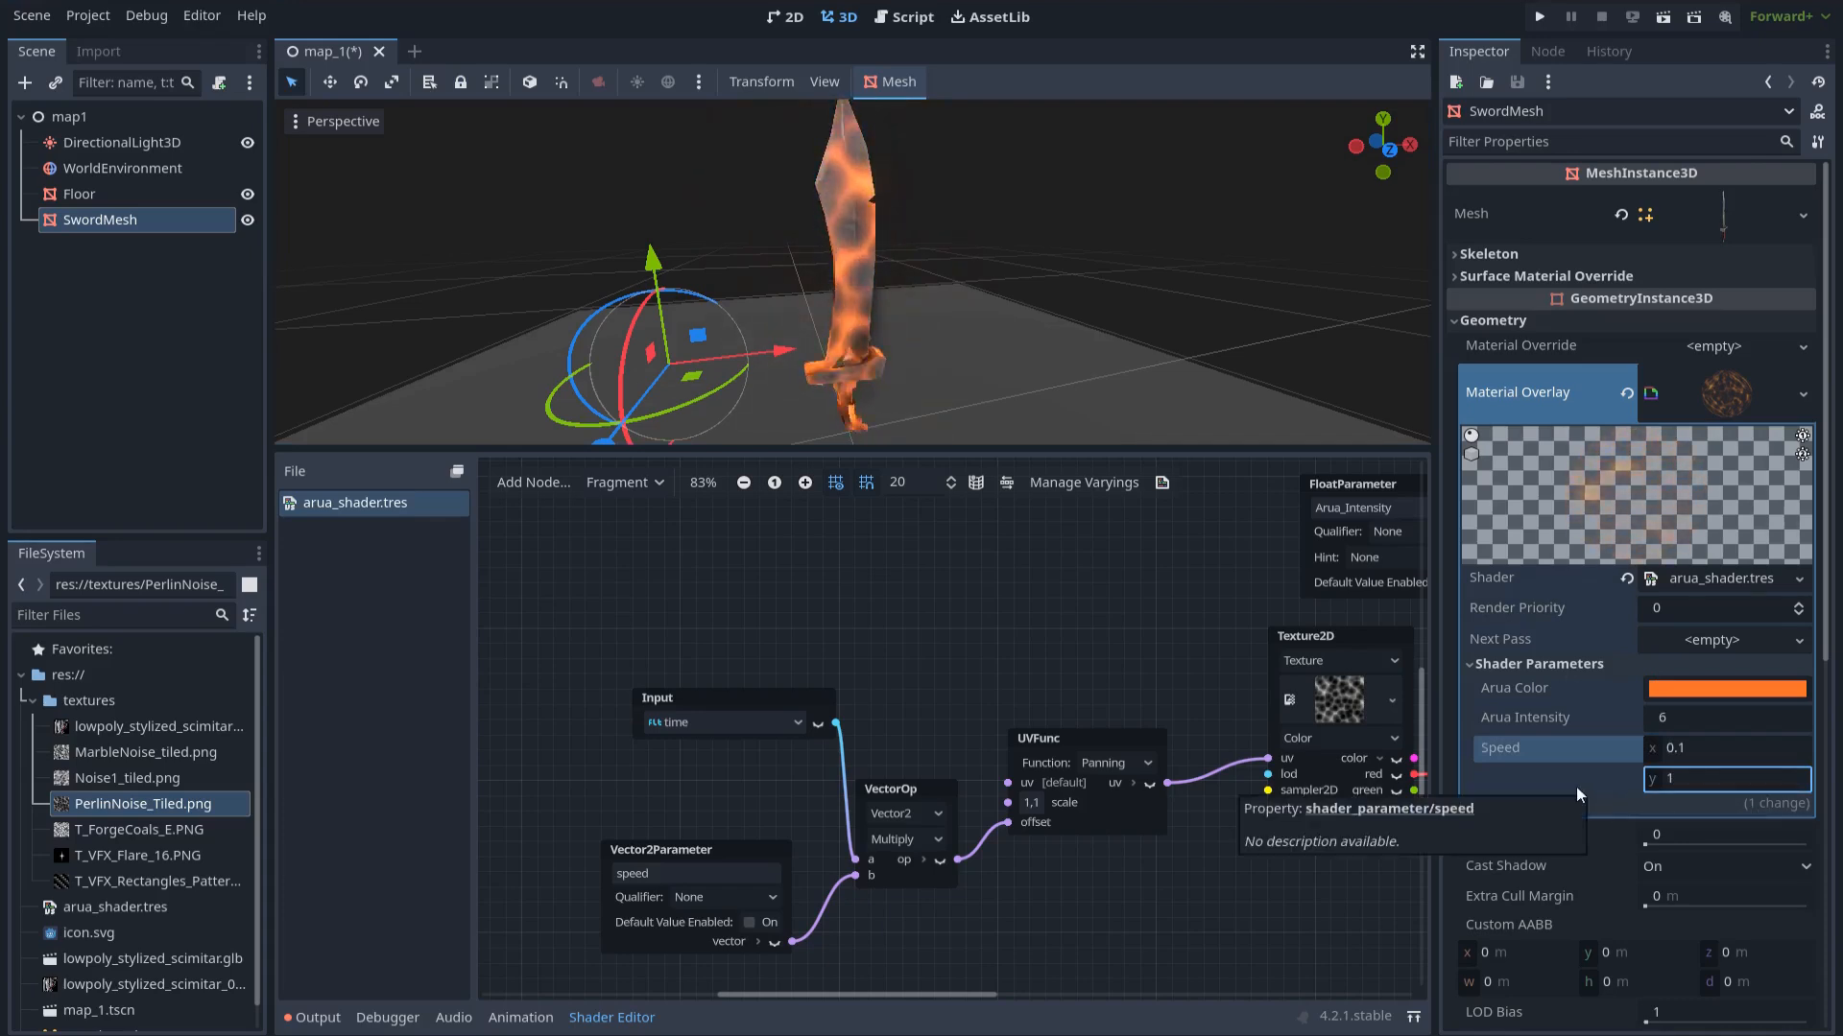
left_click_drag(1113, 450, 1112, 689)
scroll(1025, 597, "up", 4)
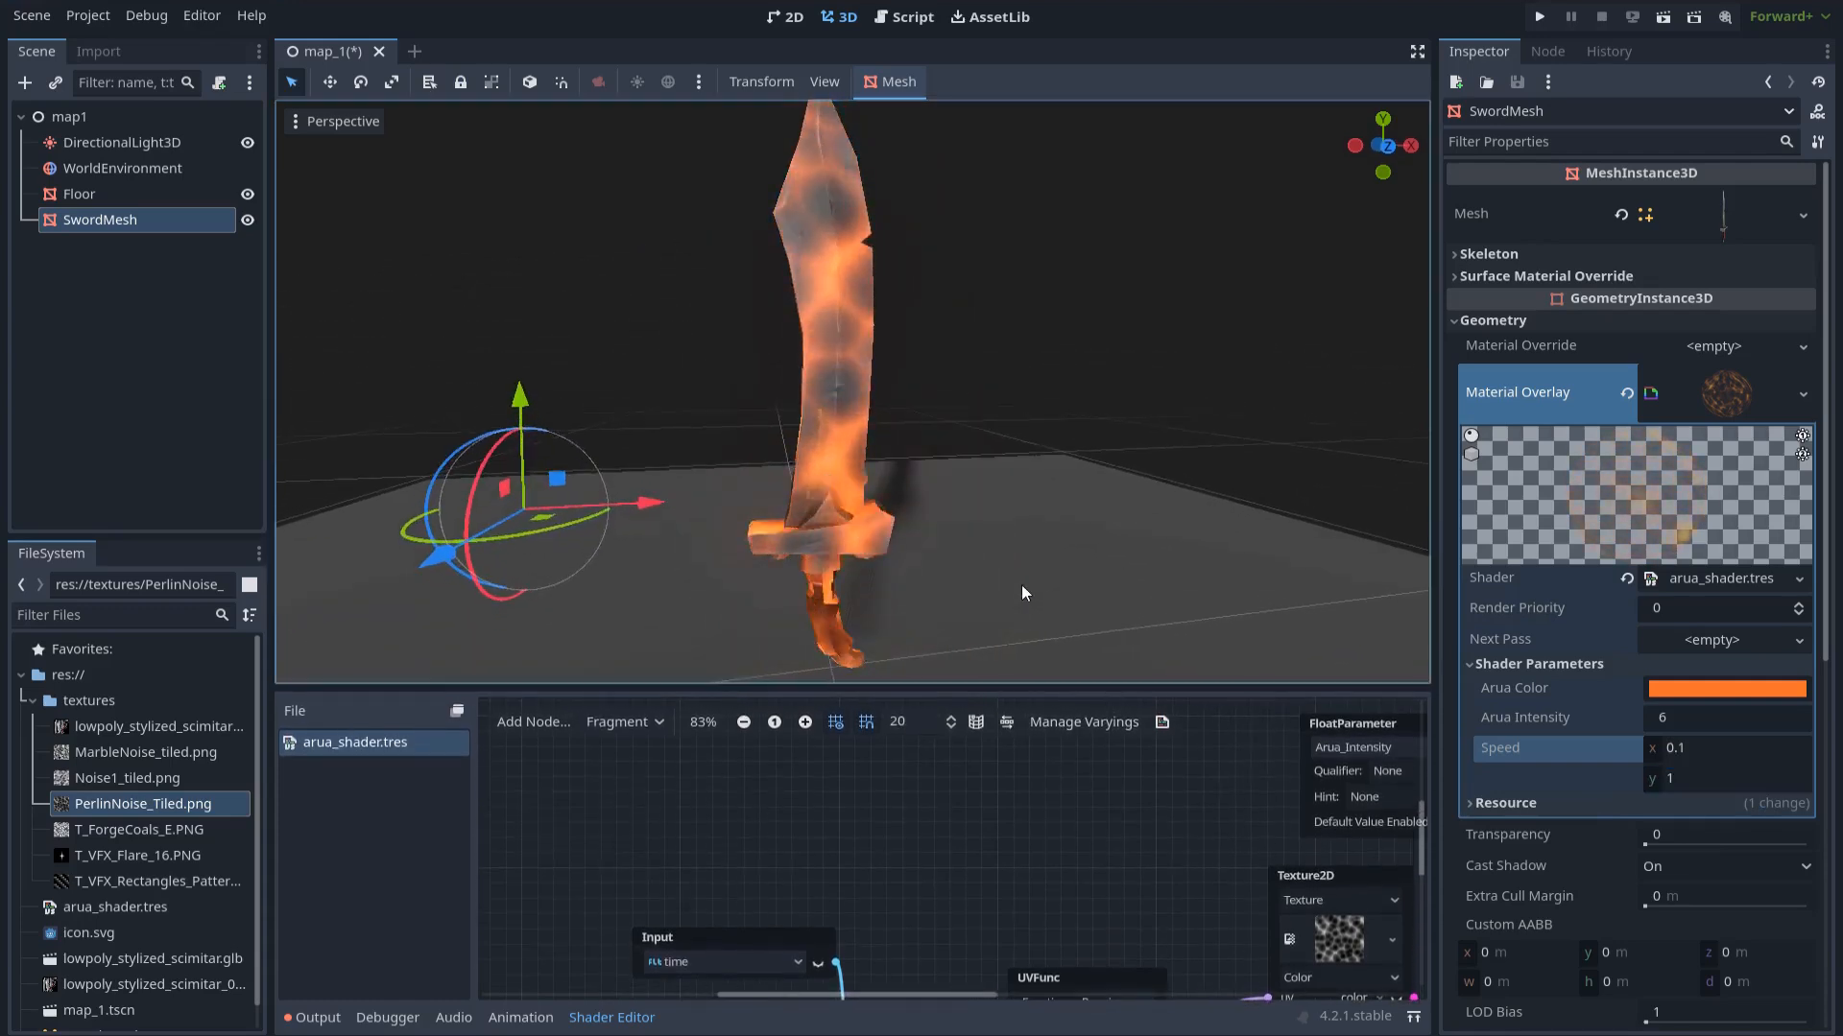
scroll(936, 592, "down", 2)
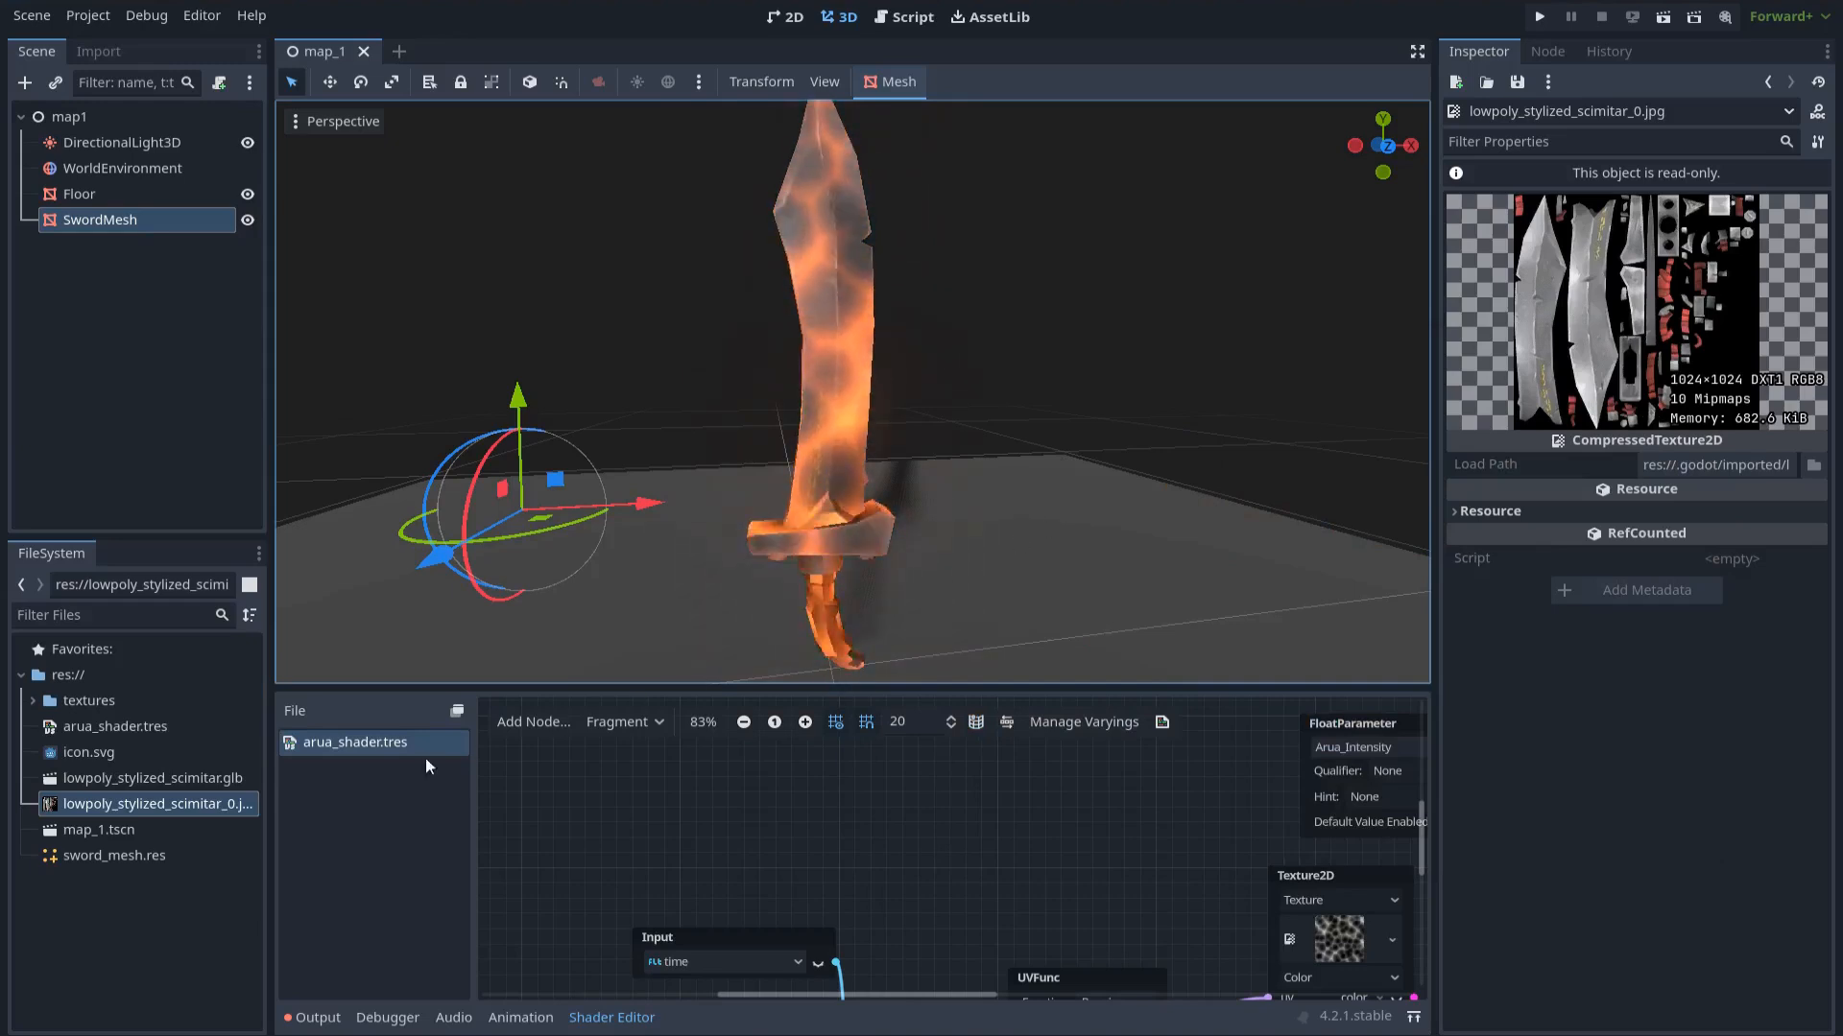
Show lowpoly_stylized_scimitar_0.jpg in the file manager and open the texture in Krita
left_click(182, 811)
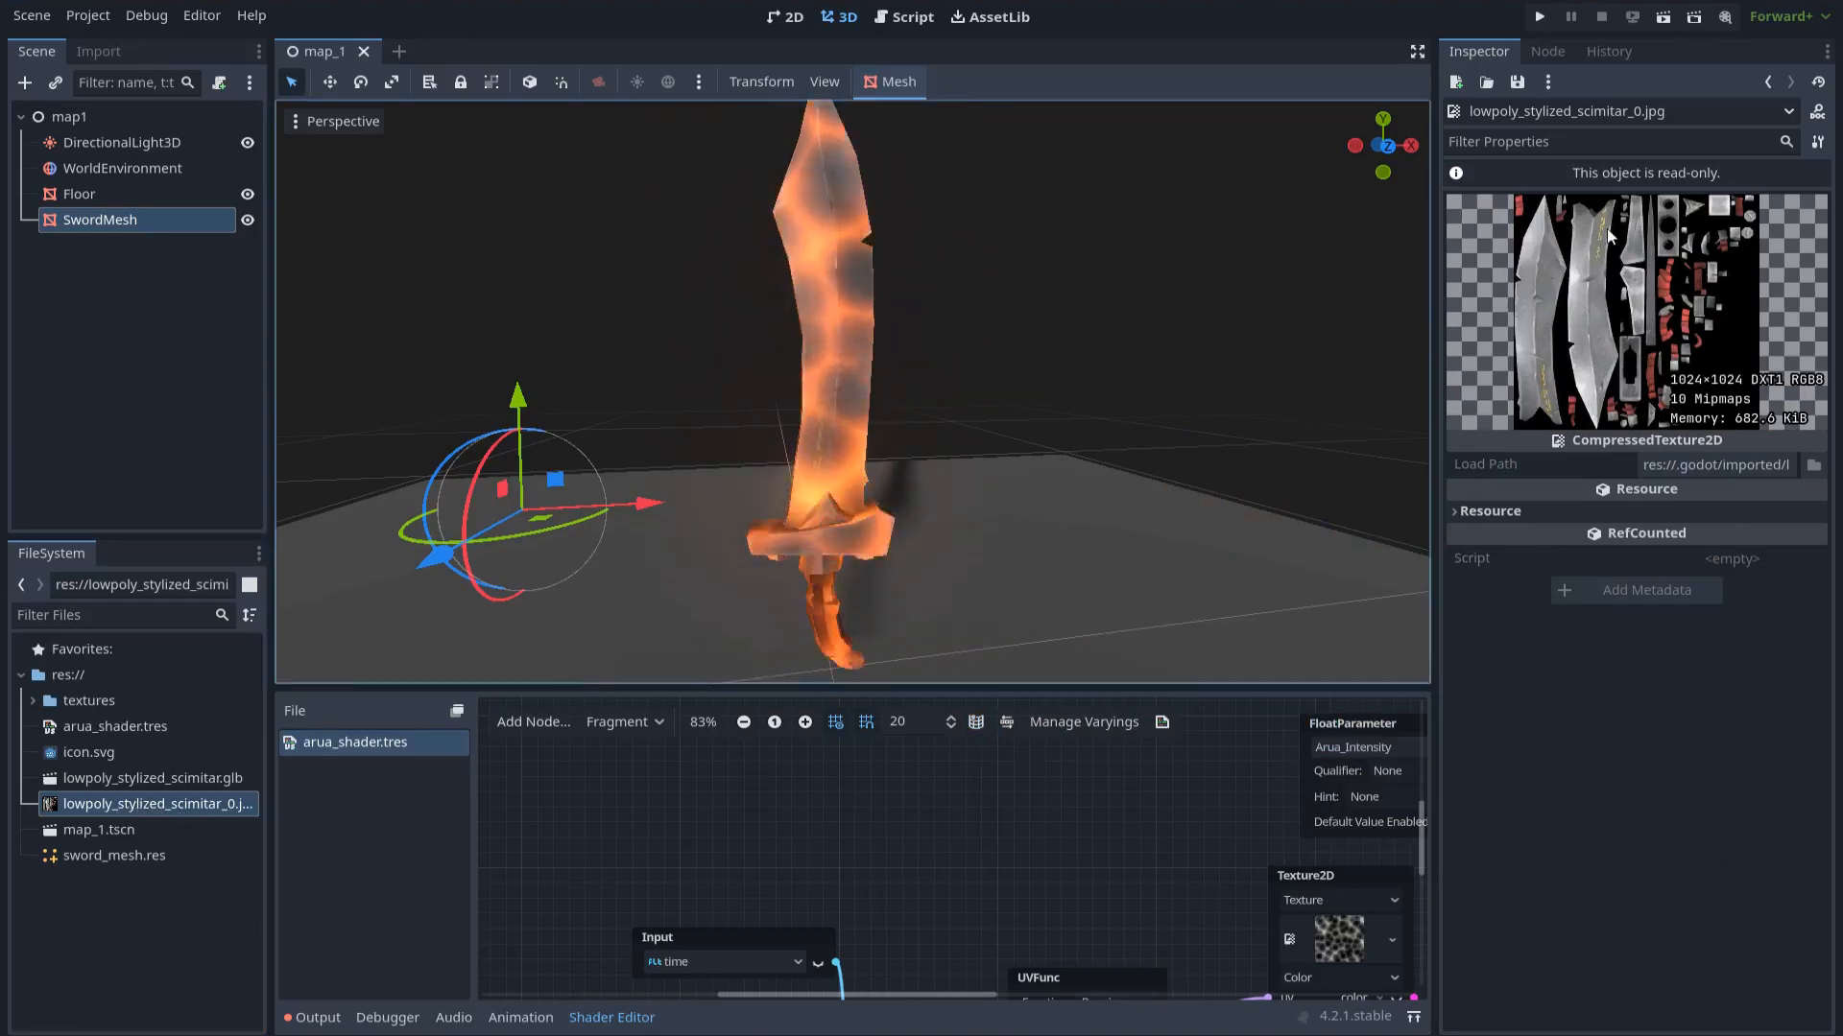
right_click(178, 805)
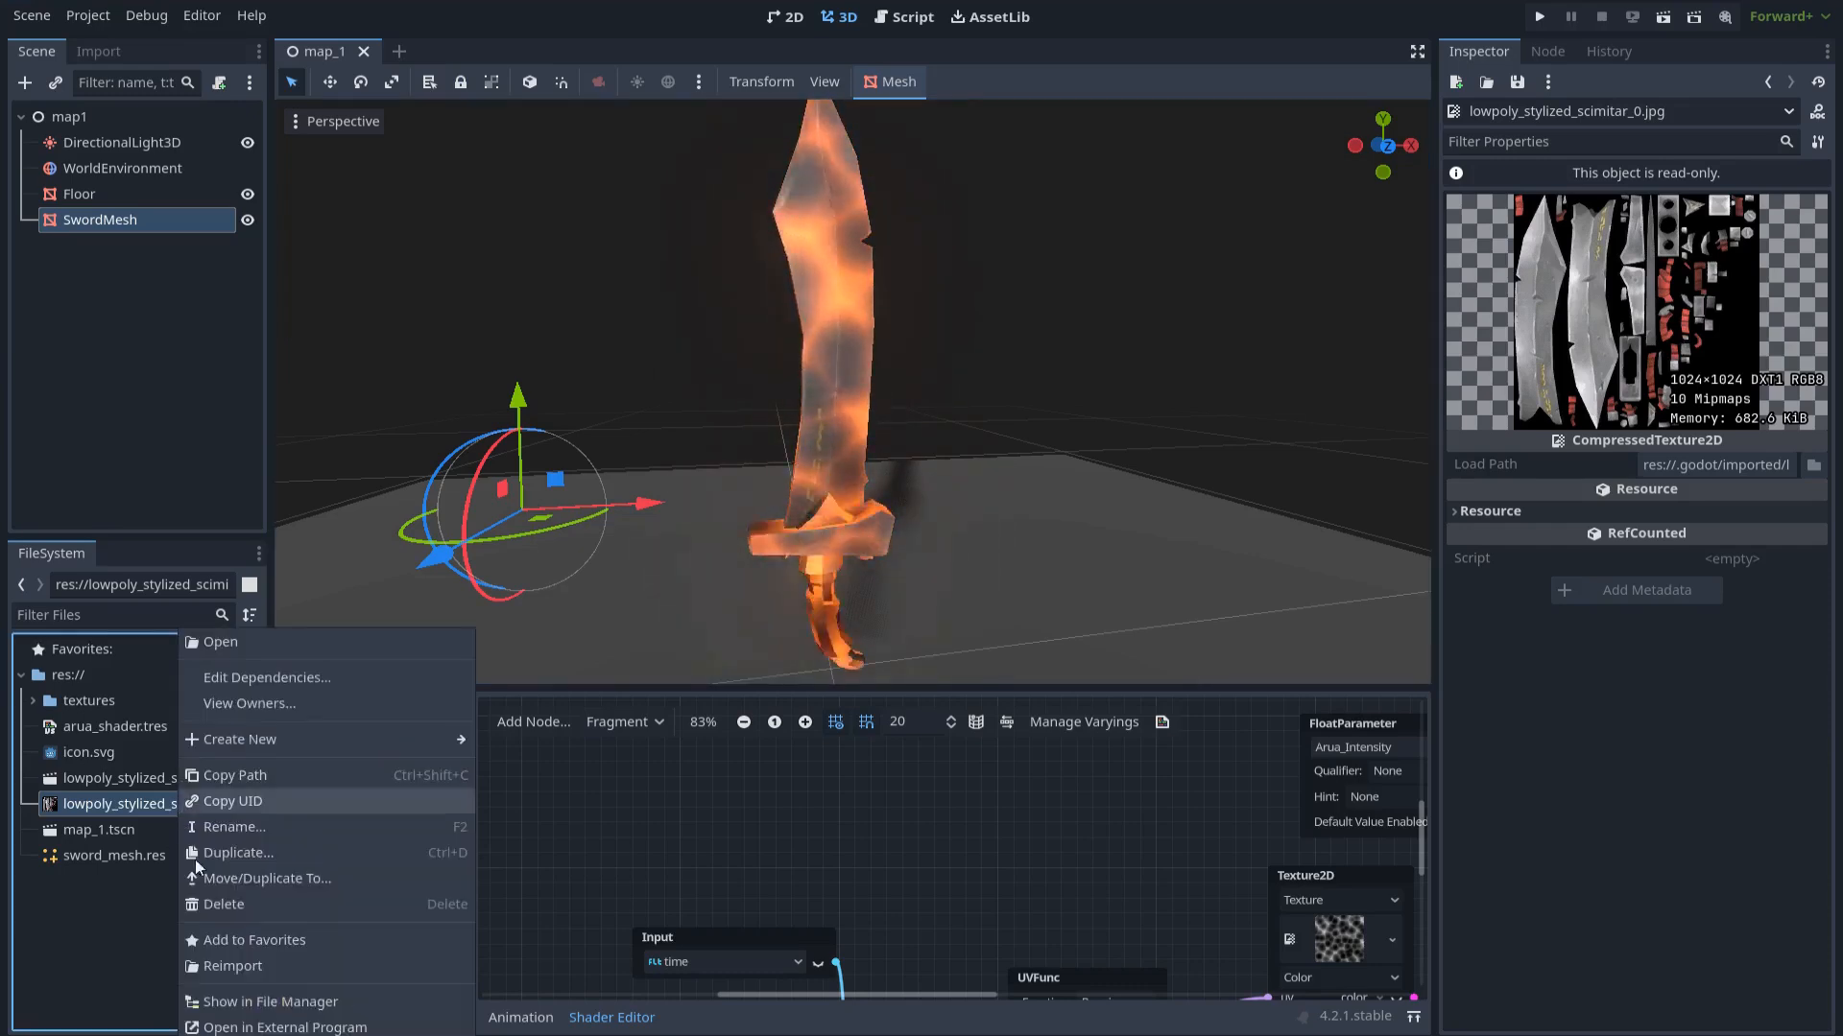
left_click(259, 1002)
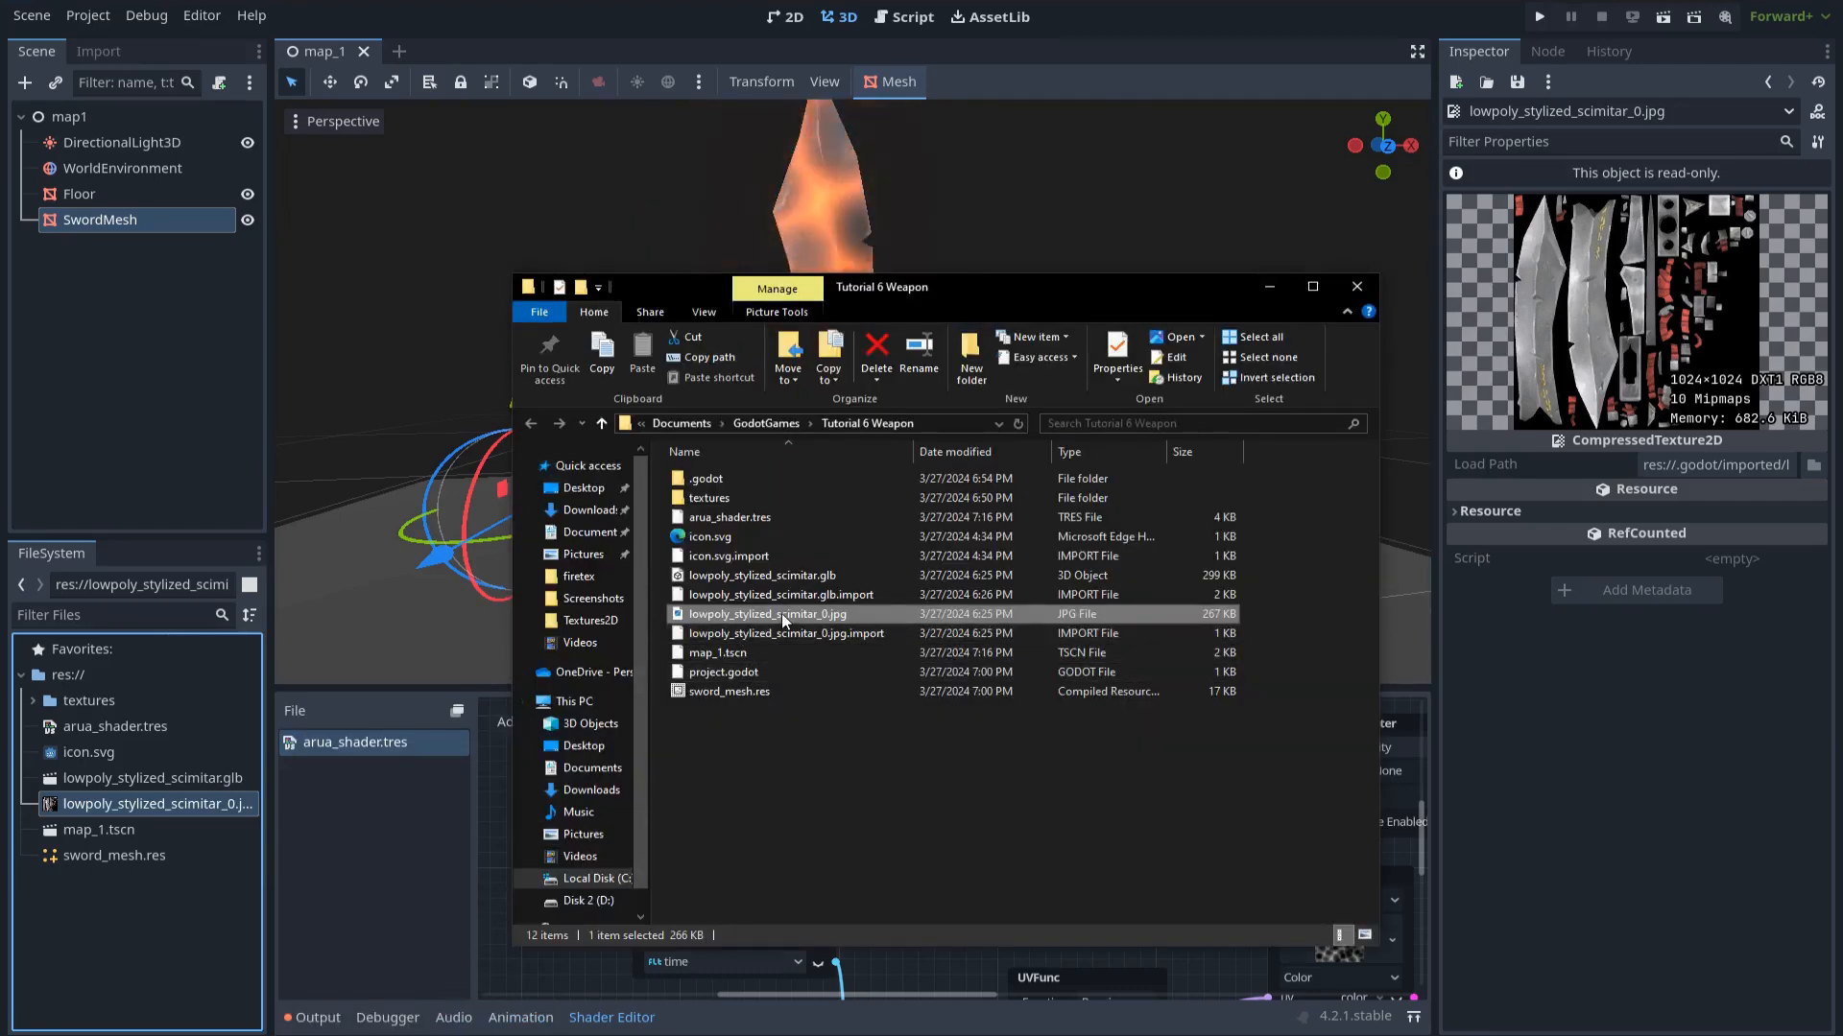
right_click(785, 619)
mouse_move(1047, 309)
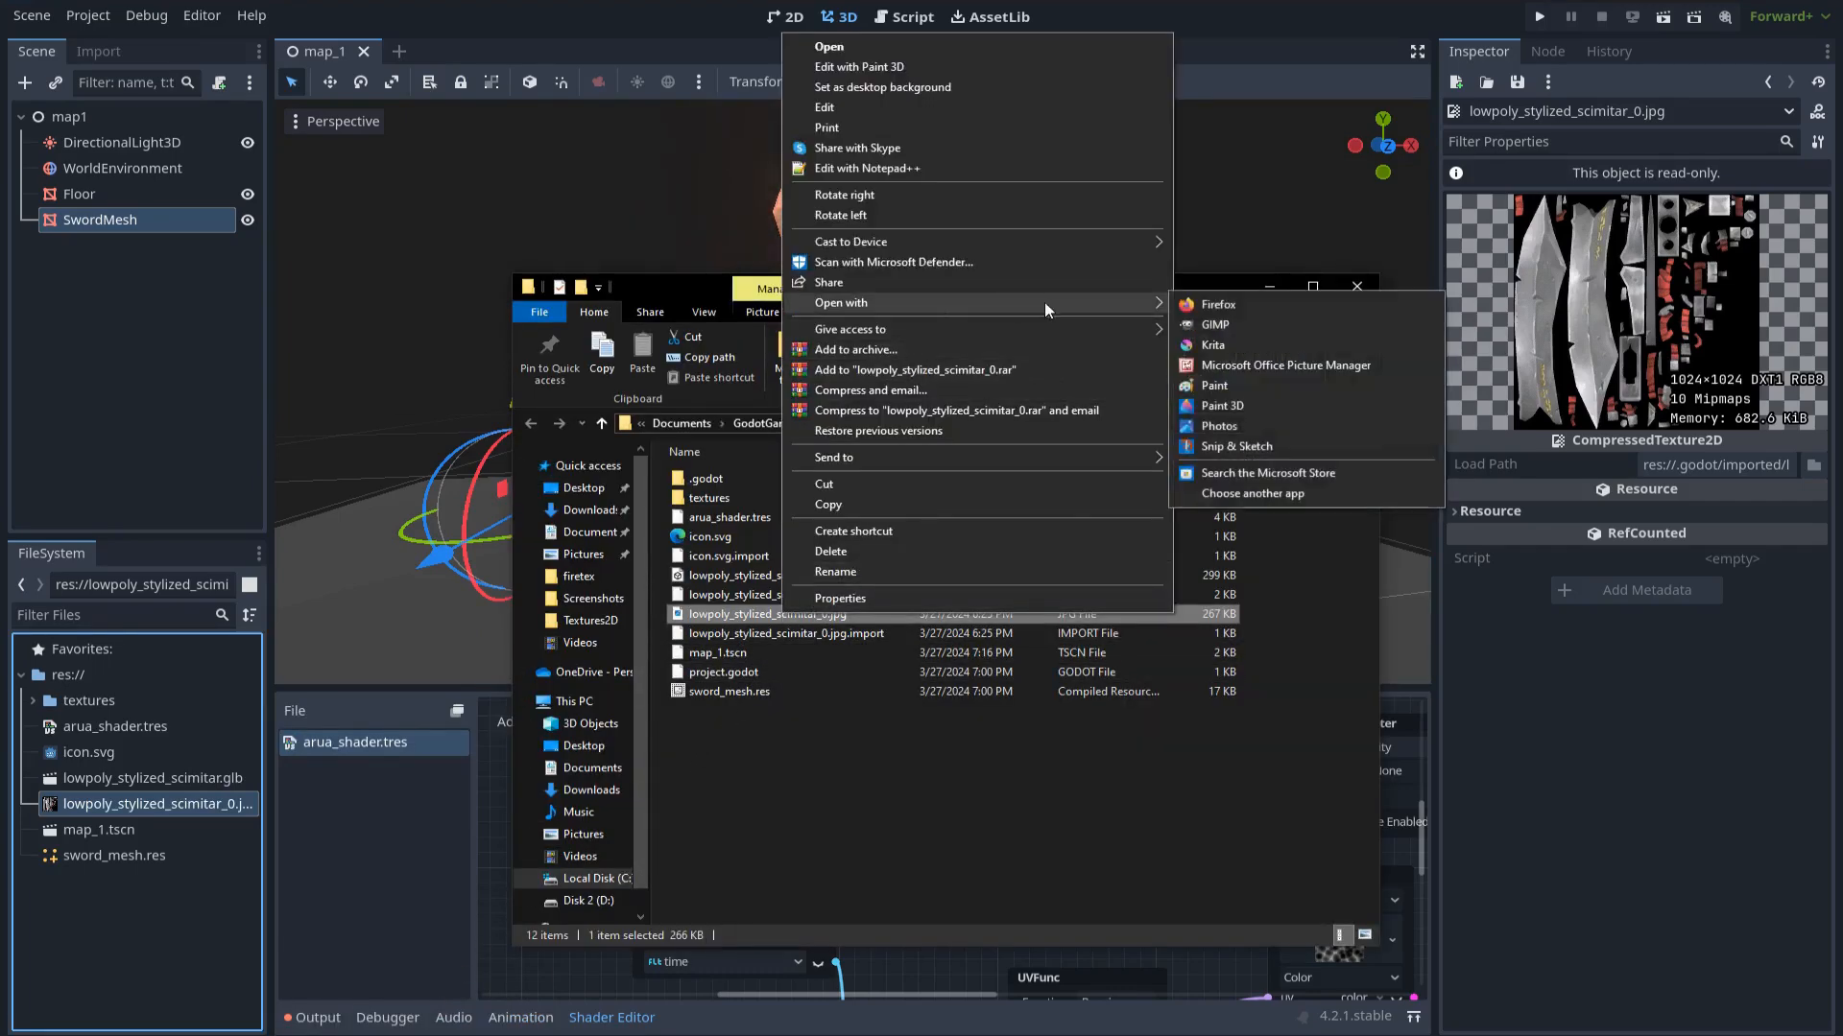
left_click(1242, 346)
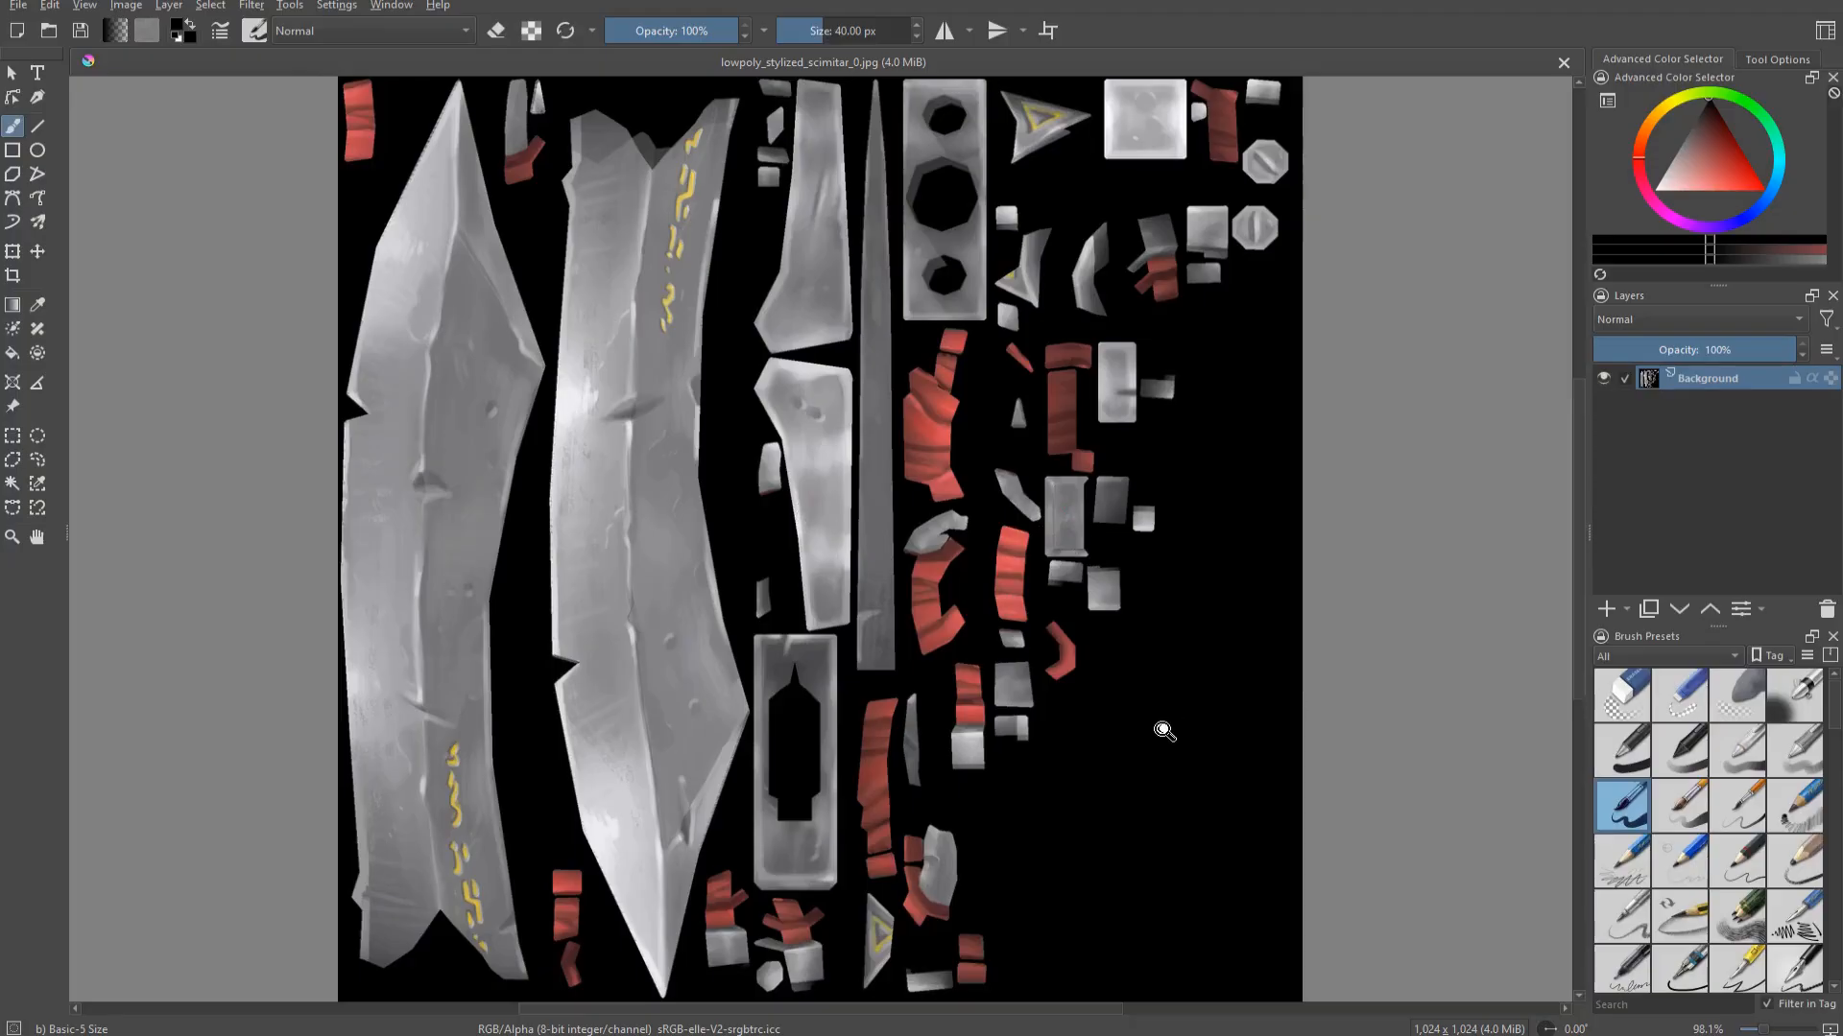
Paint black over every texture piece except the two blade shapes, using a brush of about 45 px
mouse_move(1164, 732)
middle_mouse_down("ctrl")
mouse_move(1081, 711)
mouse_move(1241, 755)
middle_mouse_up("ctrl")
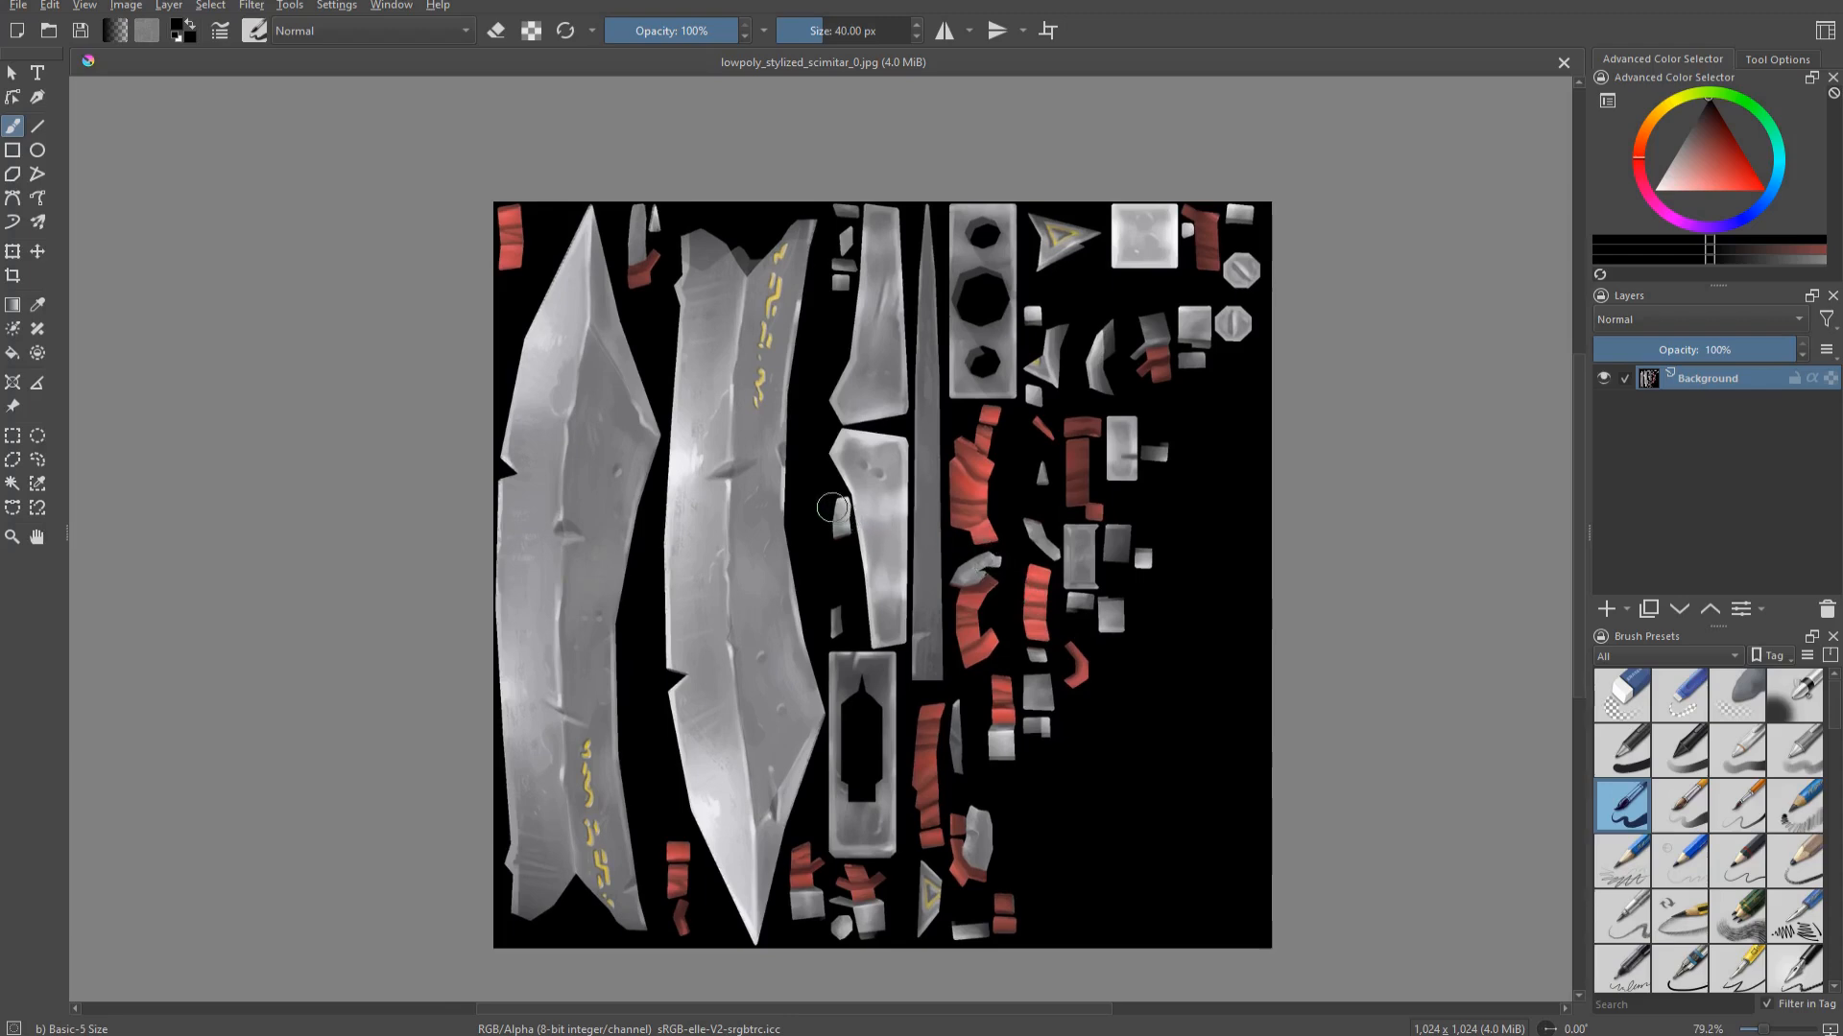
mouse_move(909, 524)
left_mouse_down("shift")
mouse_move(989, 524)
mouse_move(913, 522)
mouse_move(1049, 768)
mouse_move(1028, 440)
mouse_move(1216, 391)
mouse_move(1078, 387)
mouse_move(995, 272)
mouse_move(896, 279)
mouse_move(860, 473)
mouse_move(872, 198)
mouse_move(1027, 259)
mouse_move(909, 457)
mouse_move(867, 603)
mouse_move(874, 747)
mouse_move(843, 937)
mouse_move(850, 844)
left_mouse_up("shift")
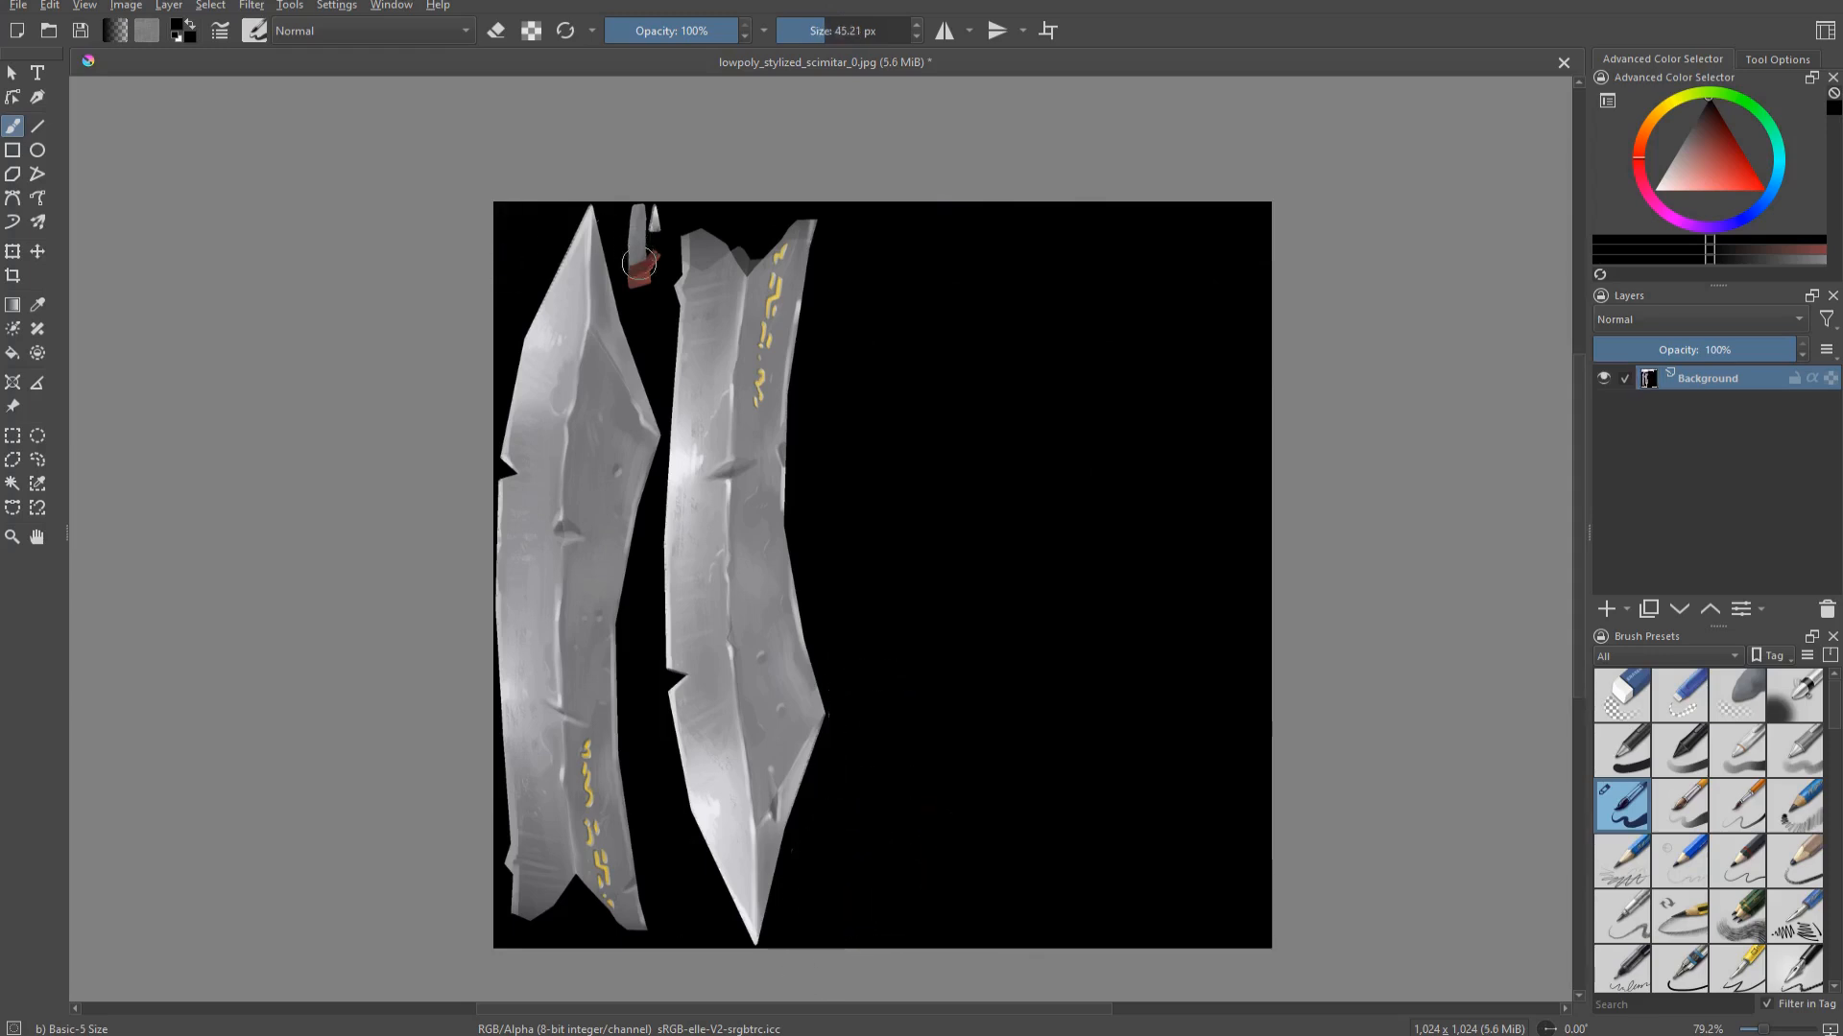
left_click_drag(633, 264, 649, 231)
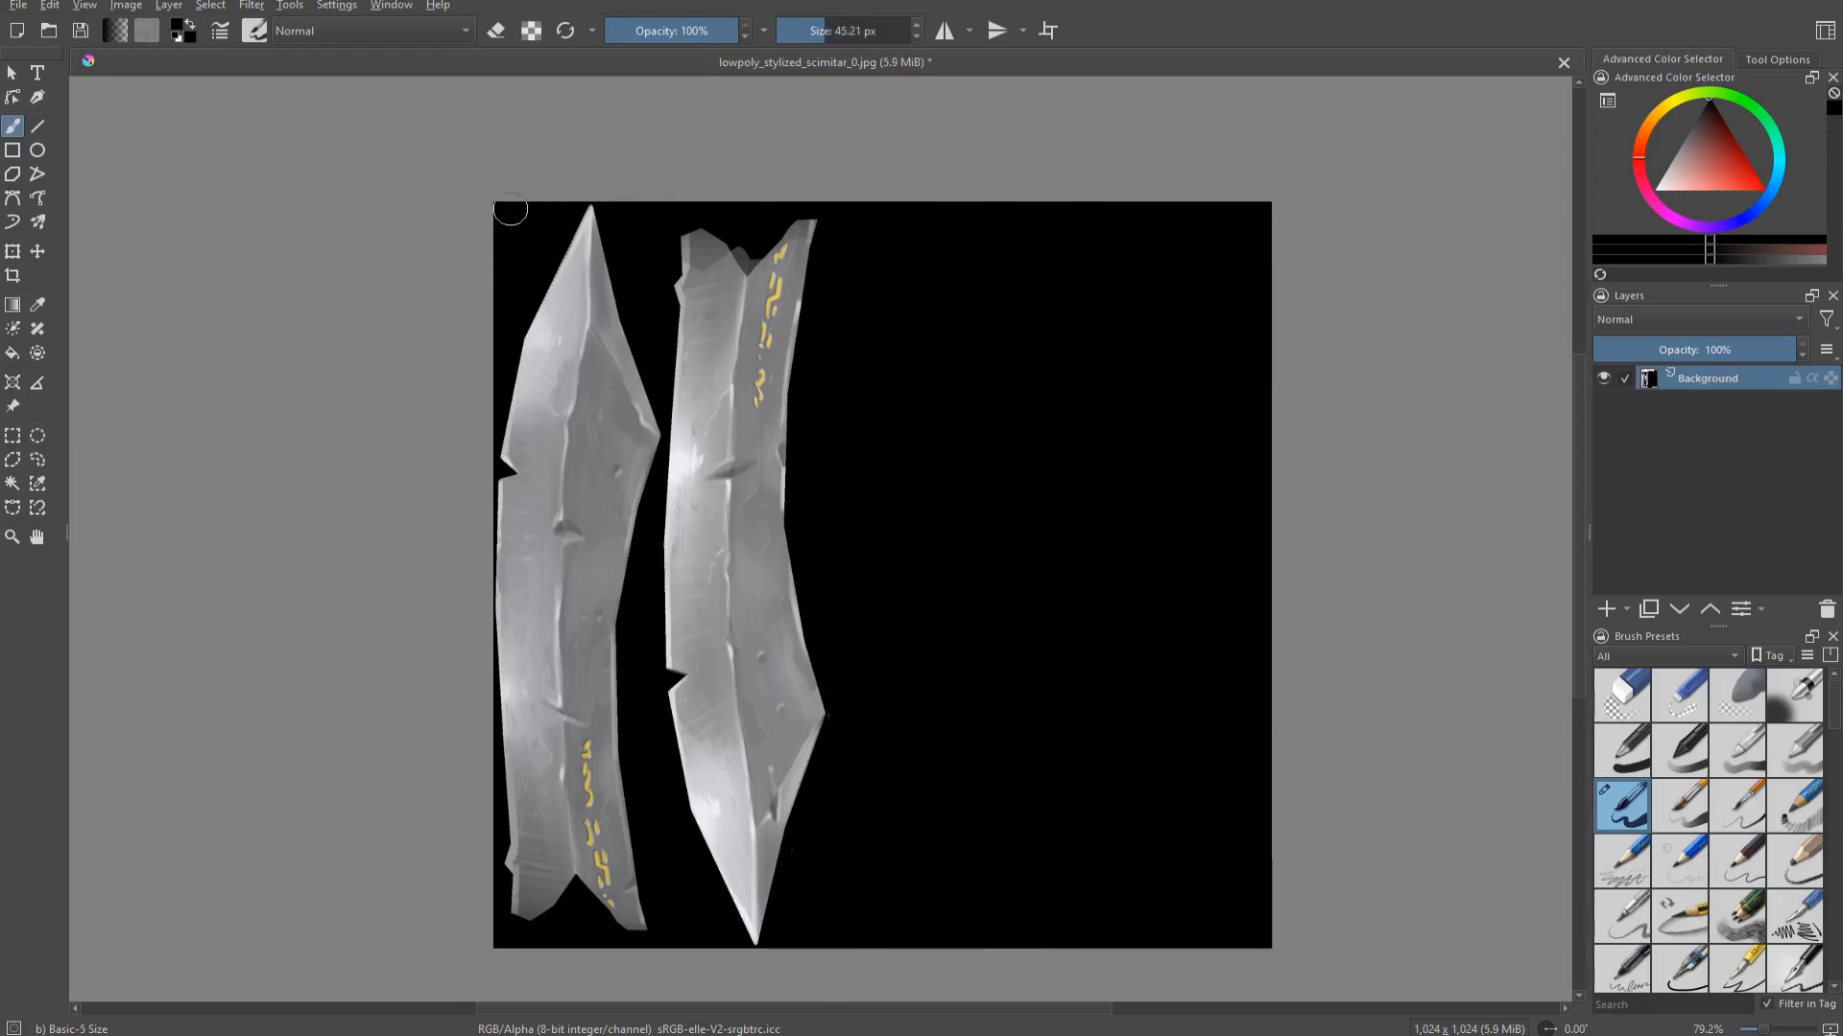
Apply a Levels filter with the input white level at 4 to turn the blade shapes white
left_click(248, 5)
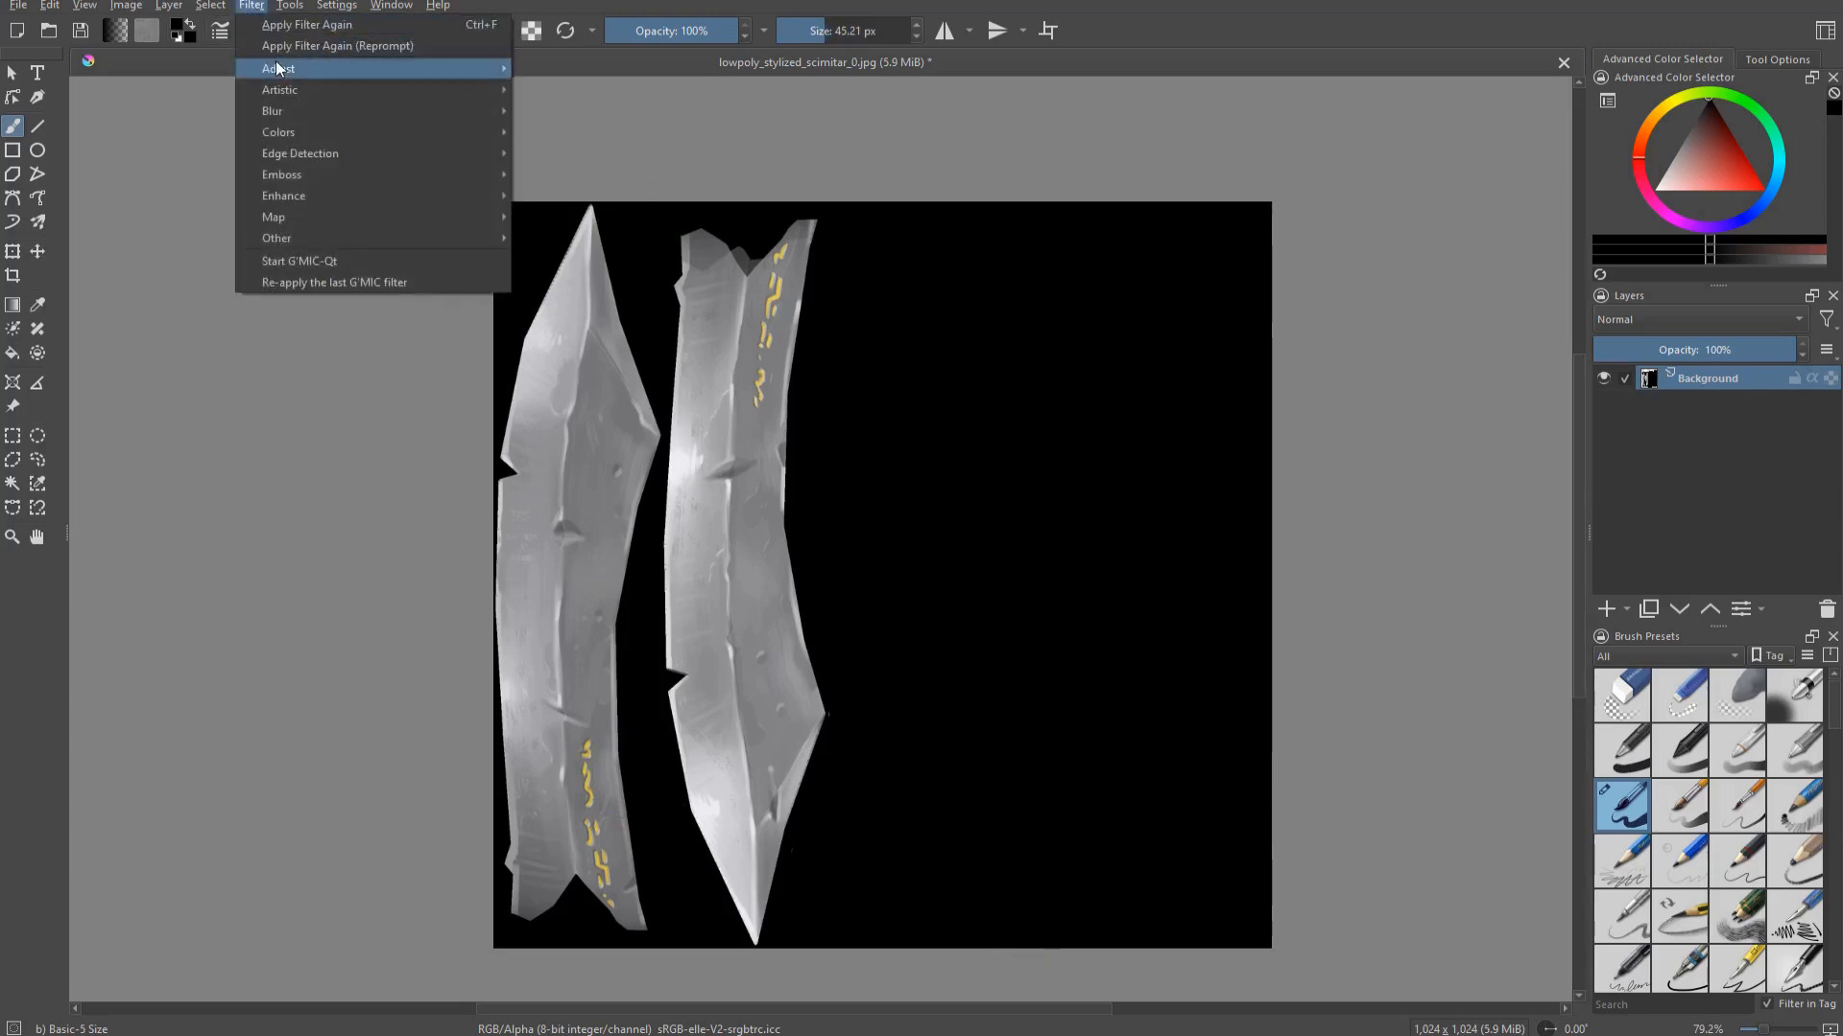
mouse_move(281, 69)
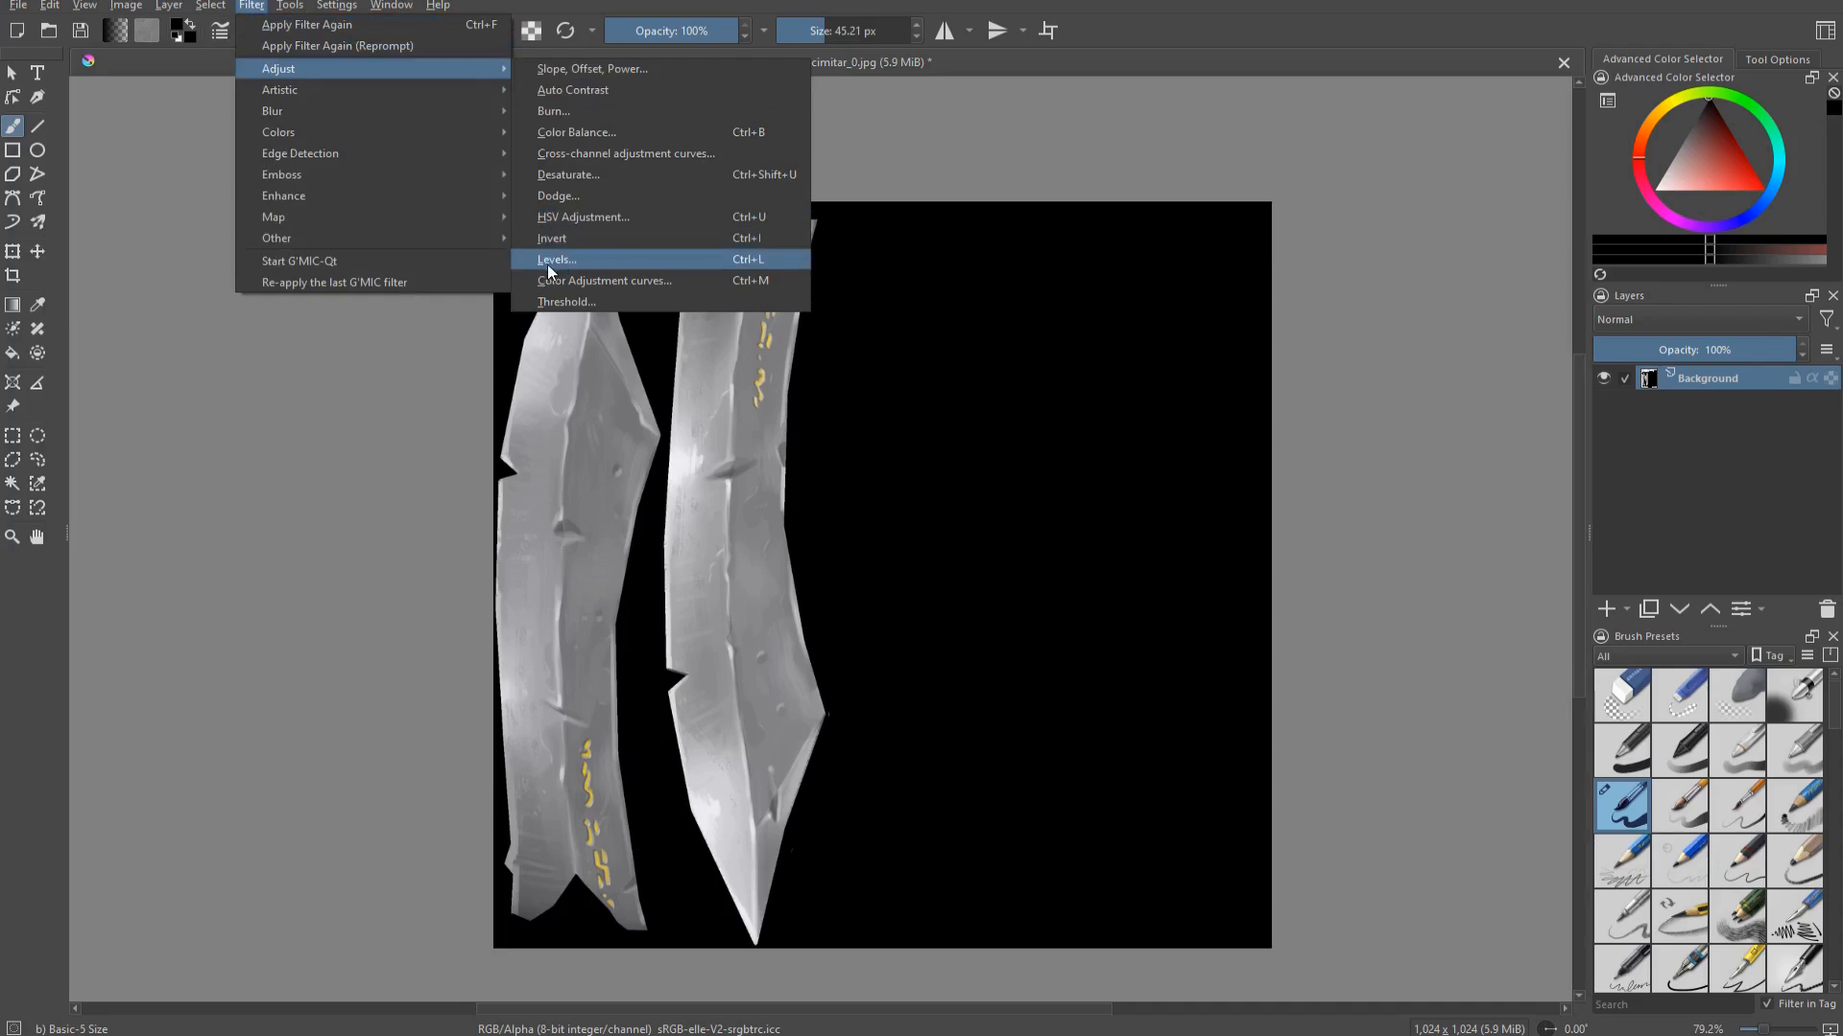
left_click(596, 274)
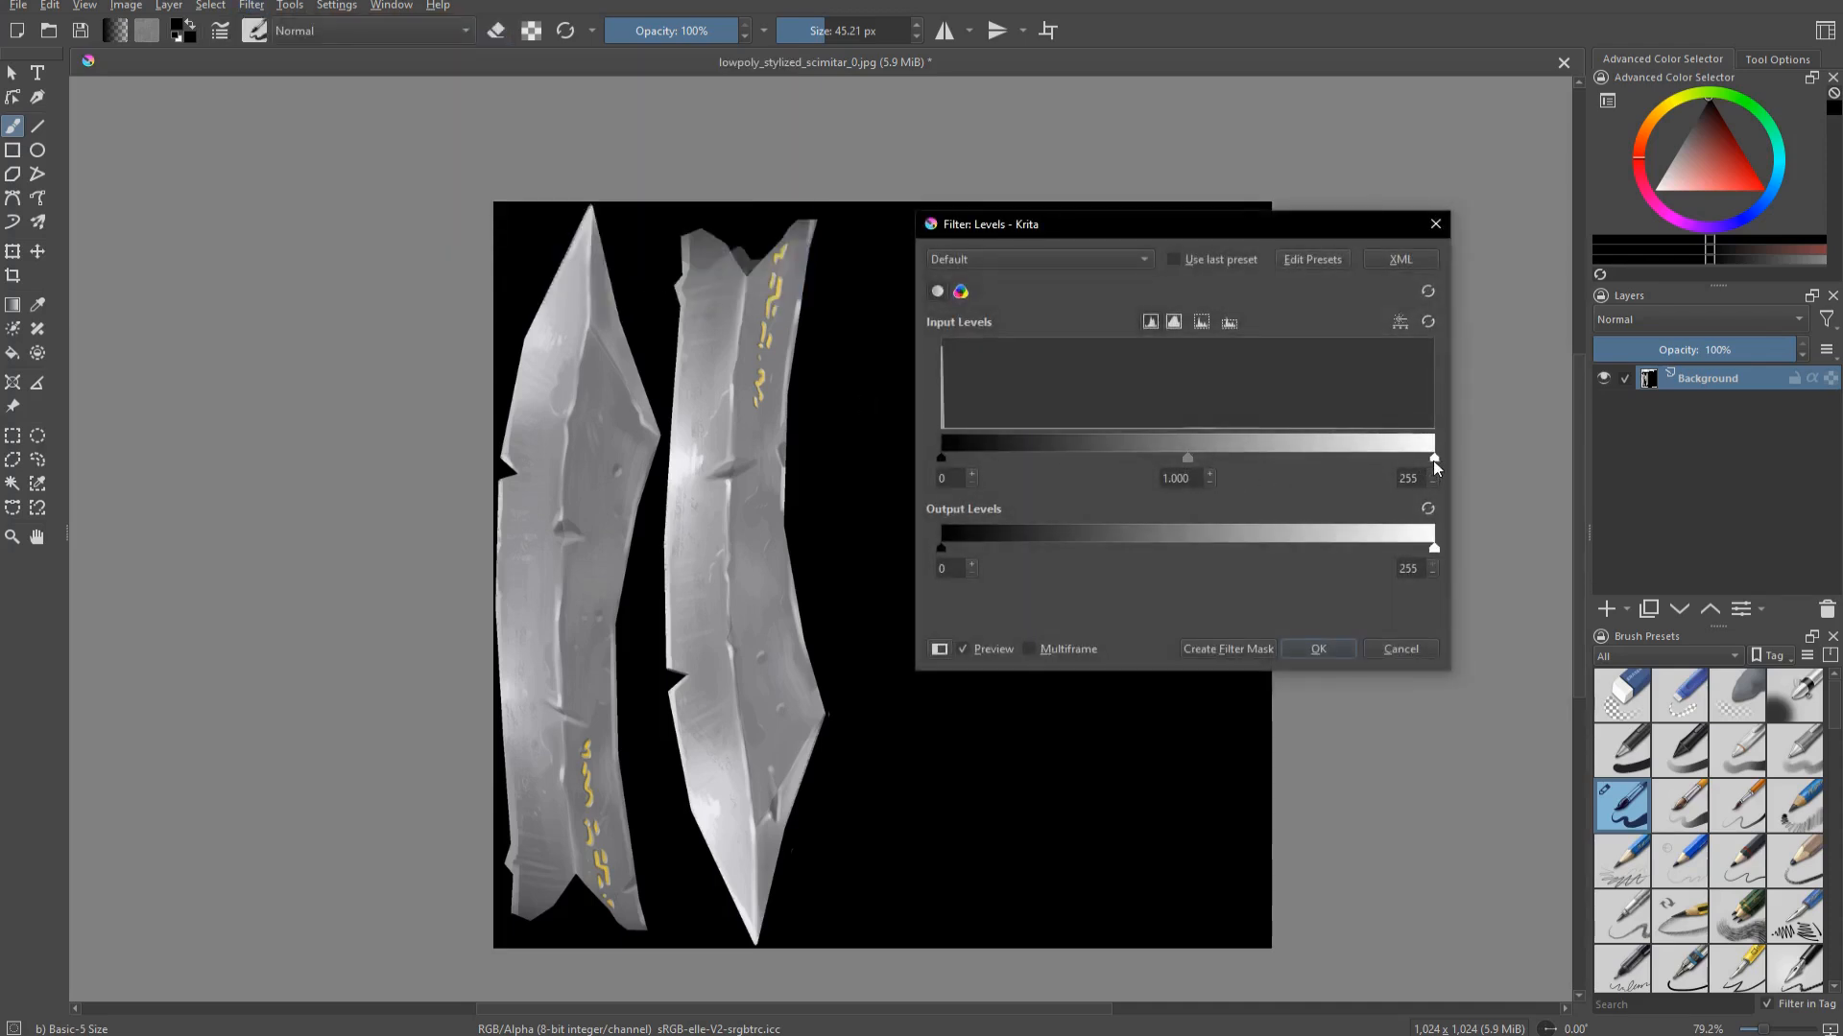
left_click_drag(1436, 468, 1337, 459)
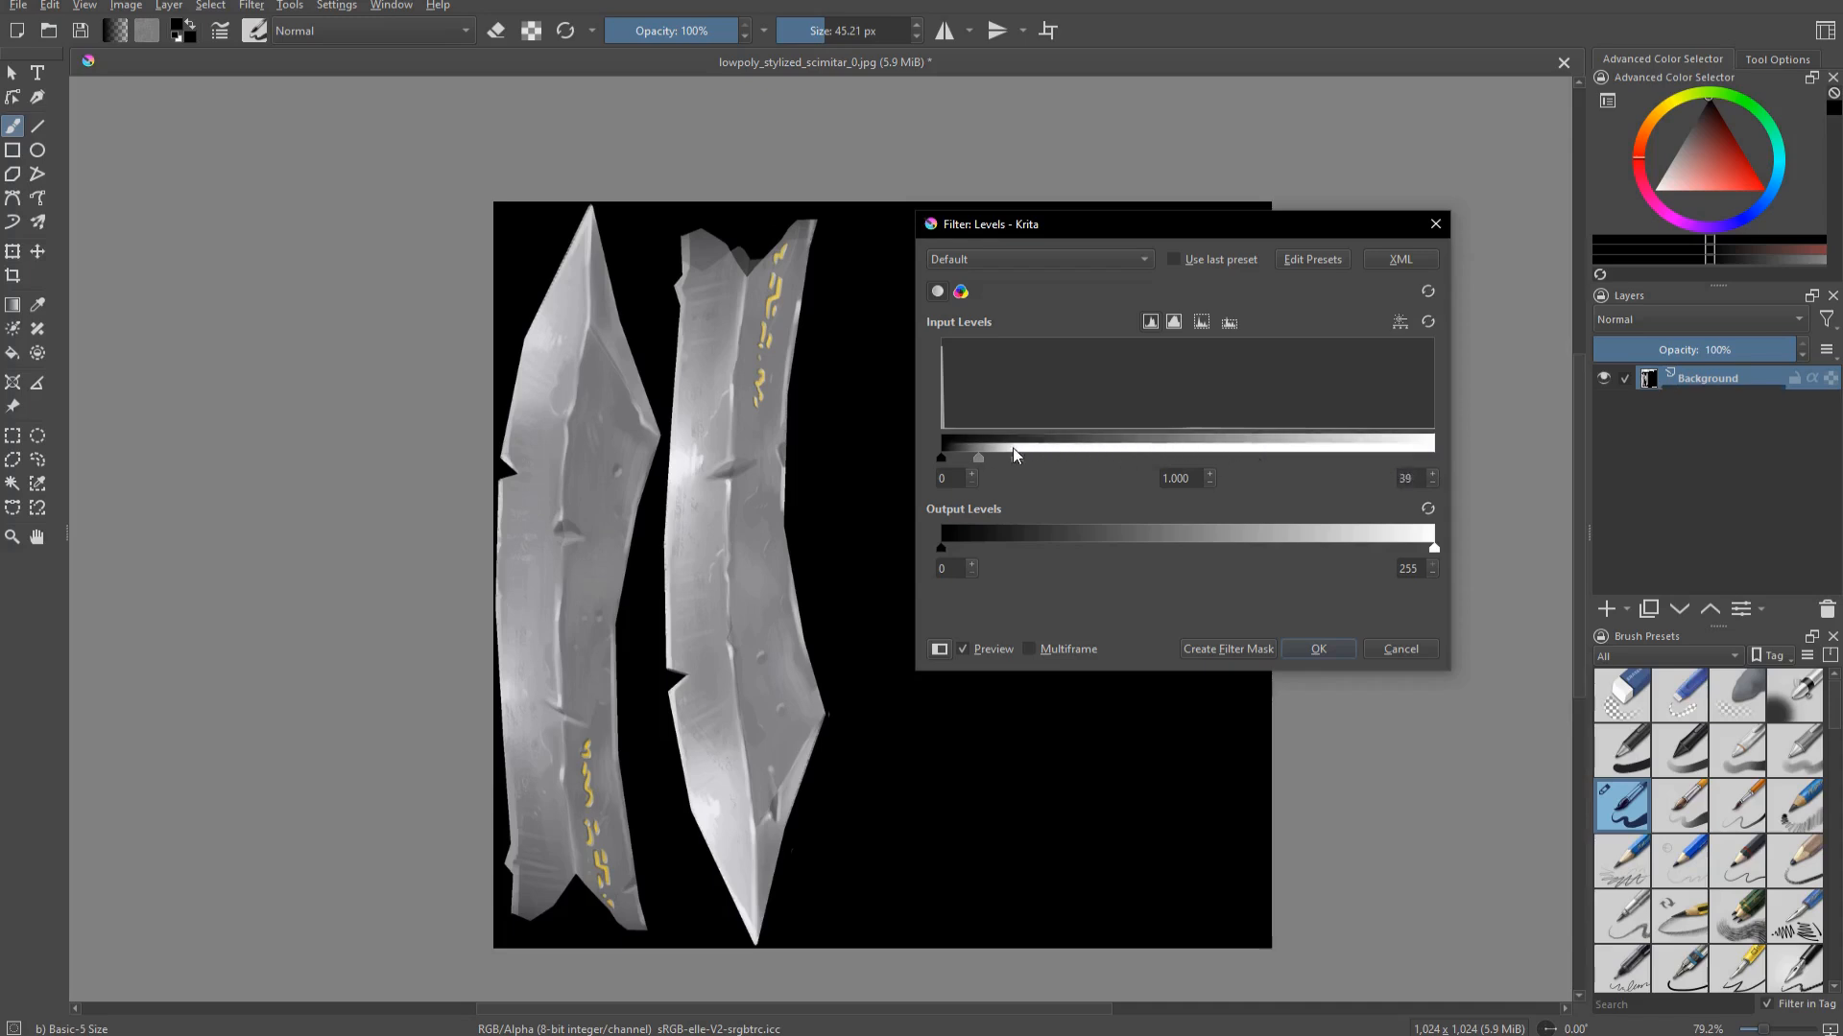
left_click_drag(1016, 453, 963, 452)
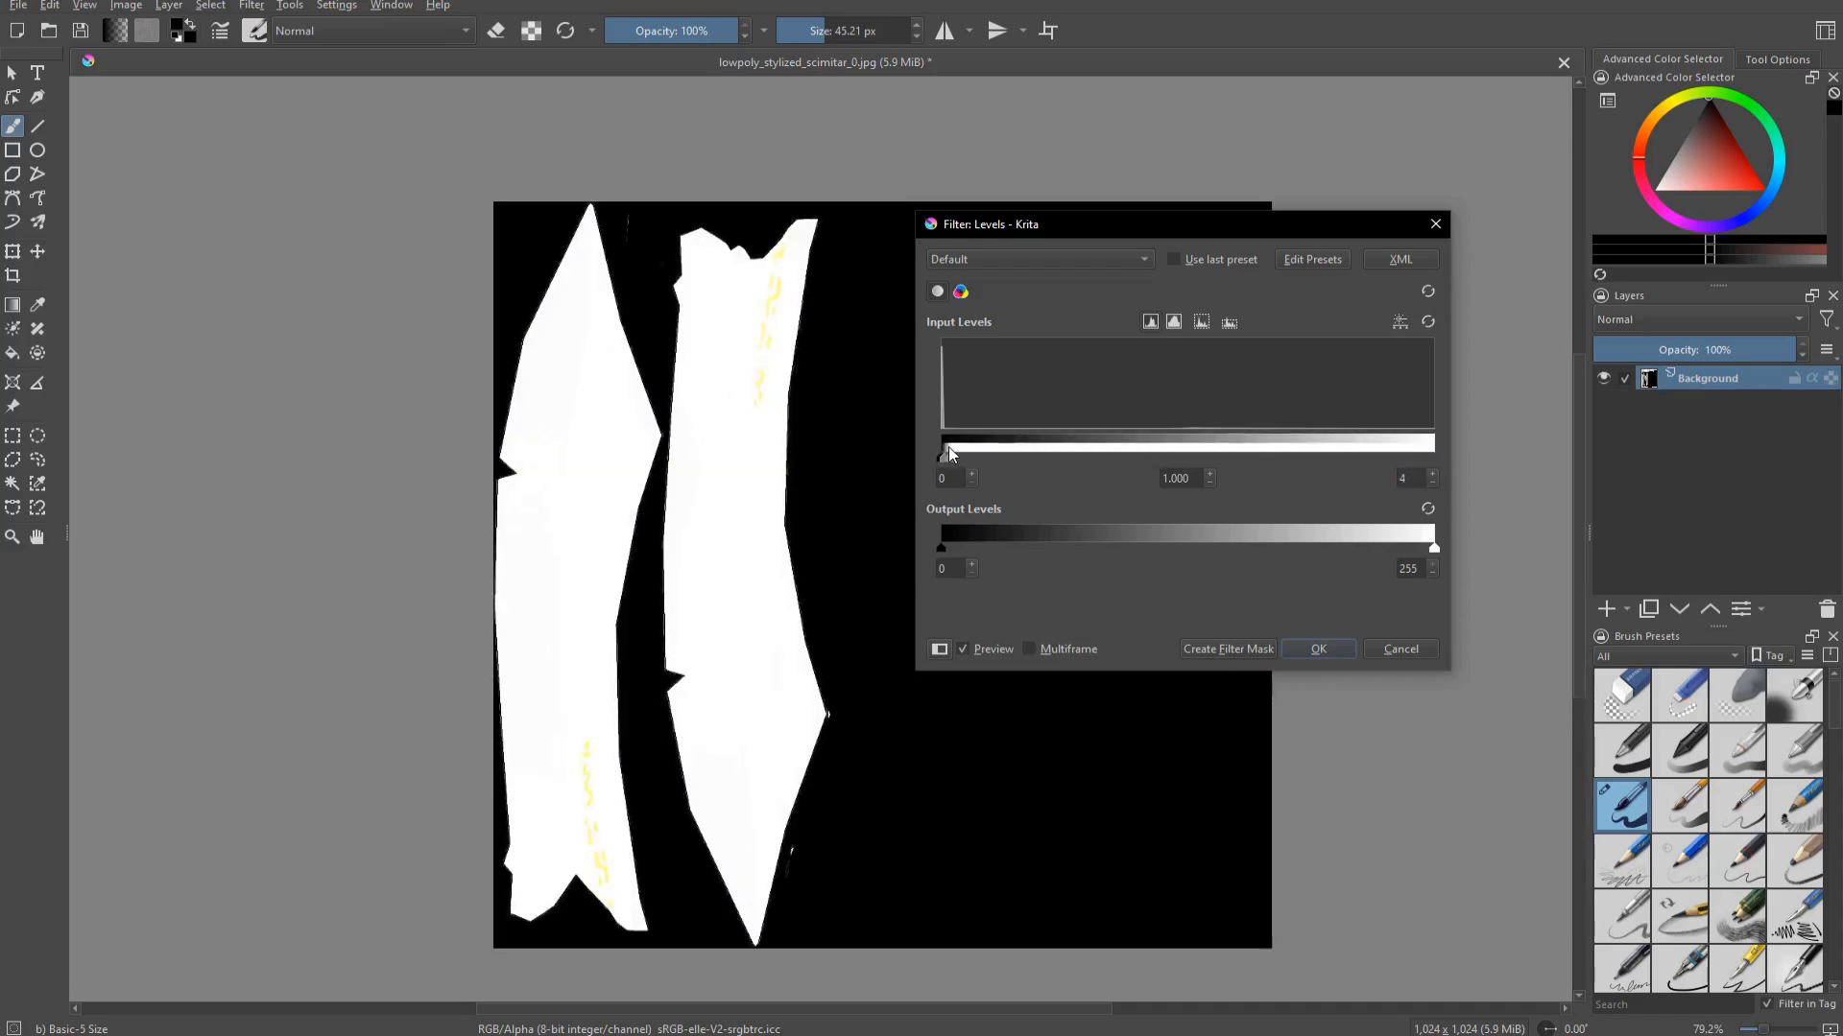
left_click(1316, 651)
Save the image as a JPEG copy named sword_mask.jpg in the Tutorial 6 Weapon project folder
left_click(18, 5)
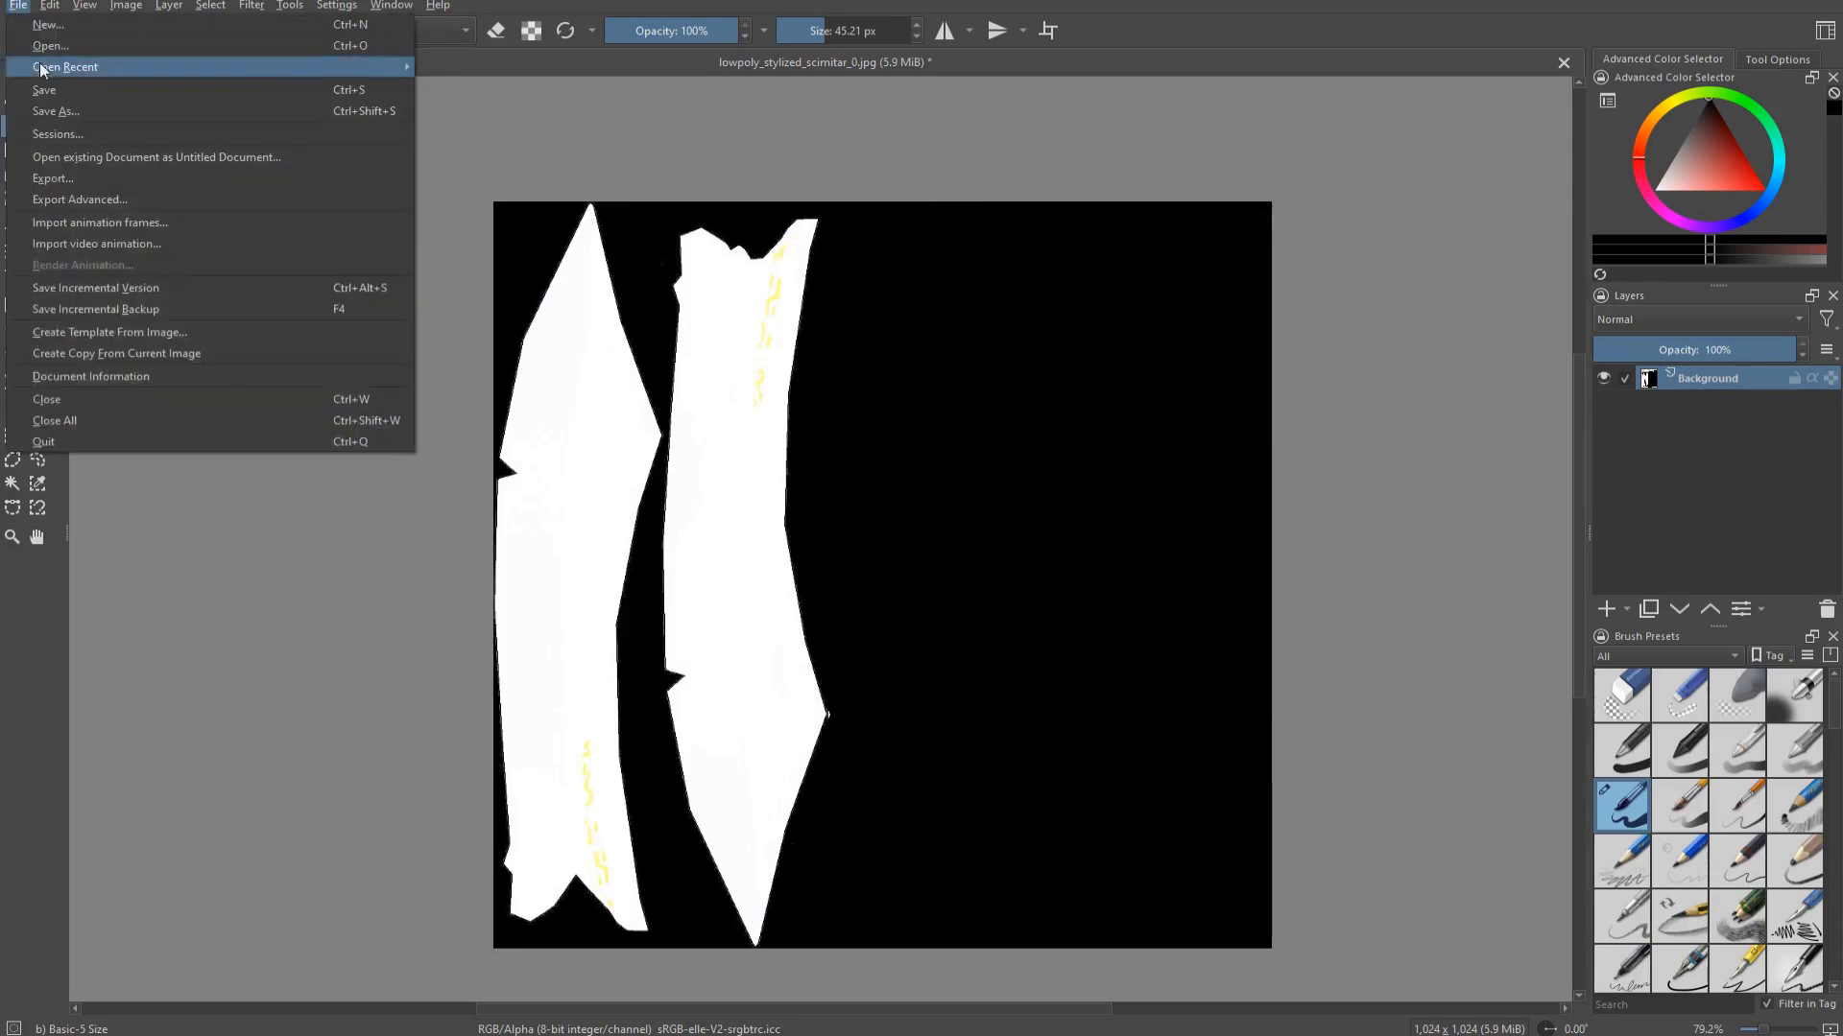
left_click(91, 116)
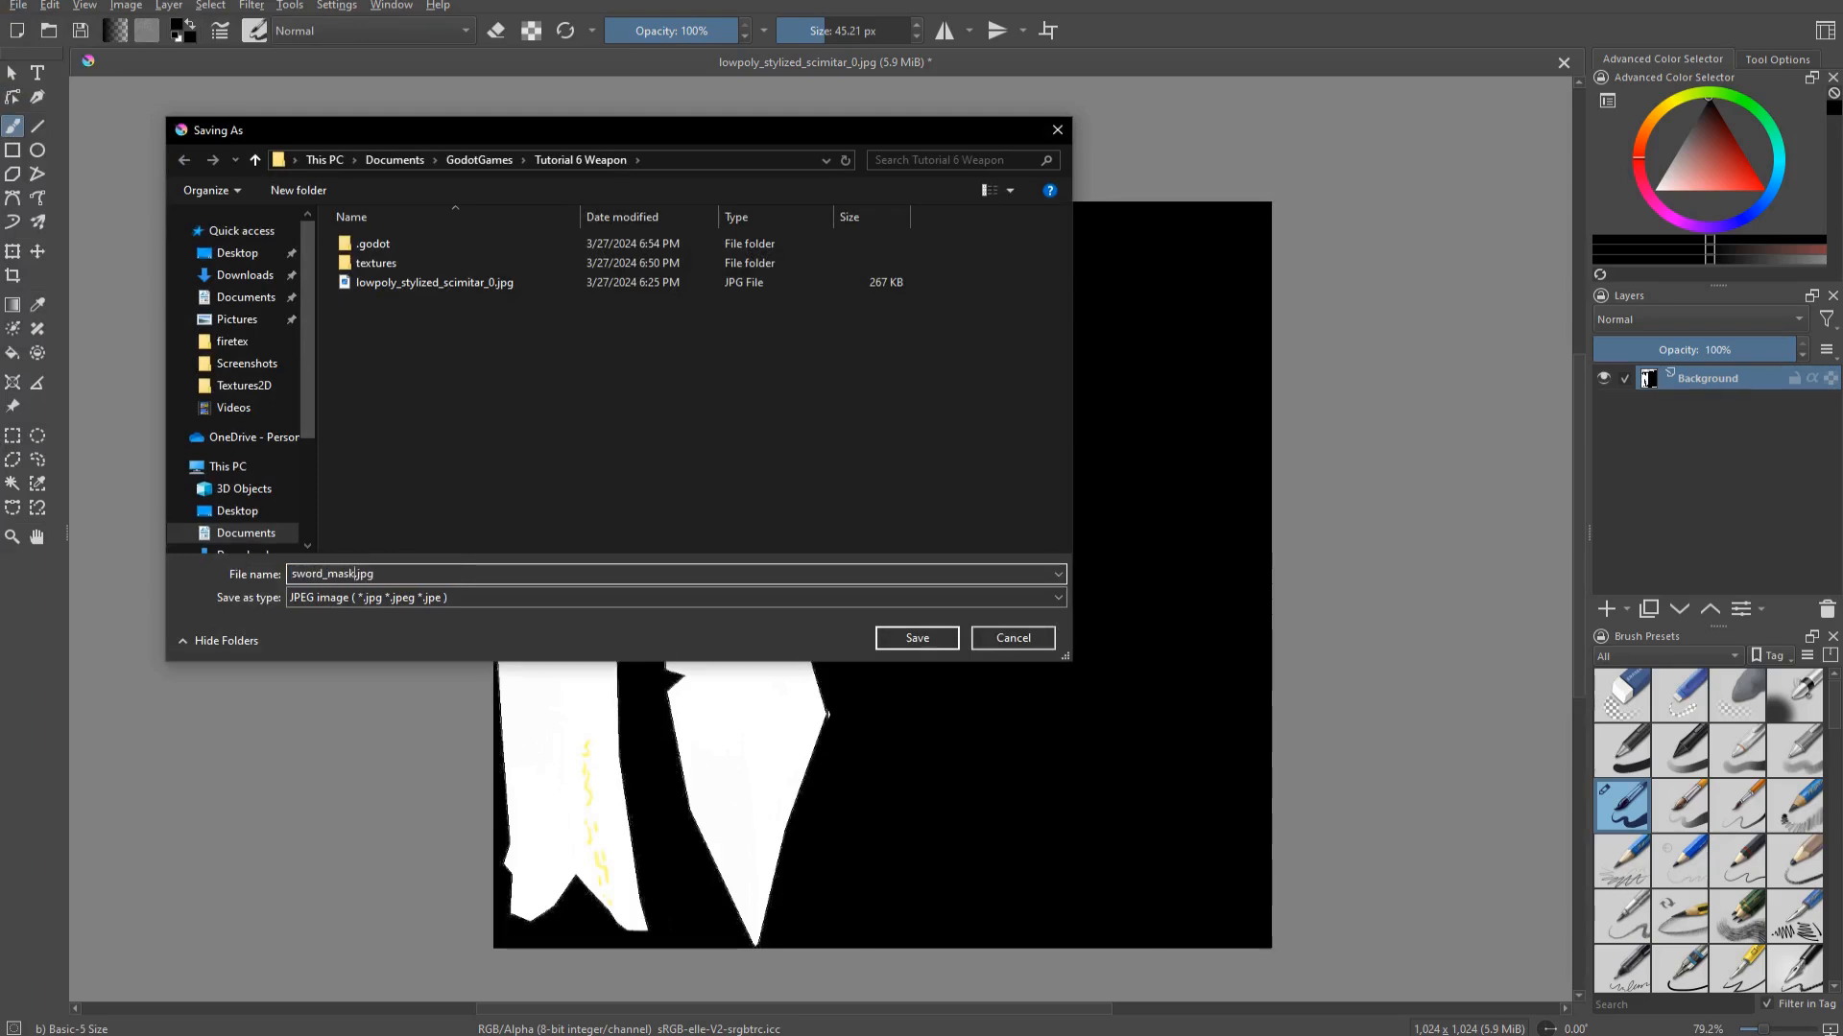
left_click(935, 639)
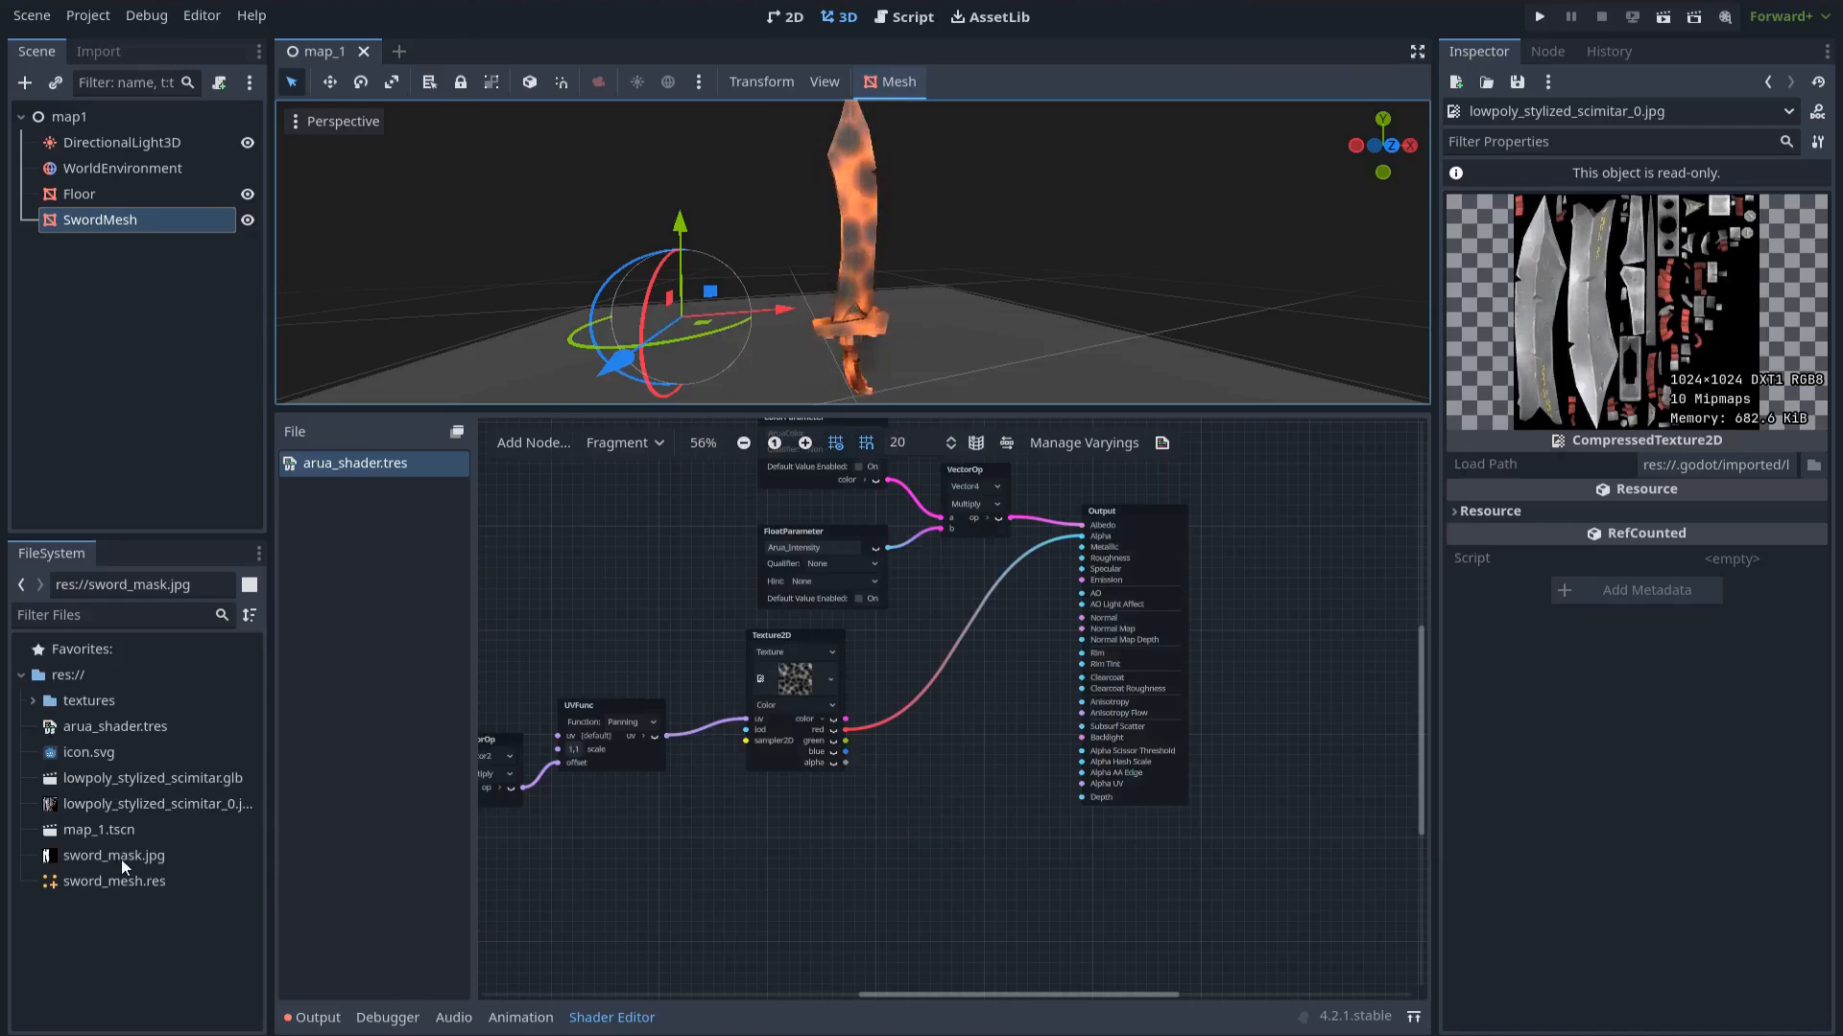
In Godot, add sword_mask.jpg to the shader graph as a Texture2D node below the noise texture and set its type to Color
left_click_drag(121, 860, 358, 808)
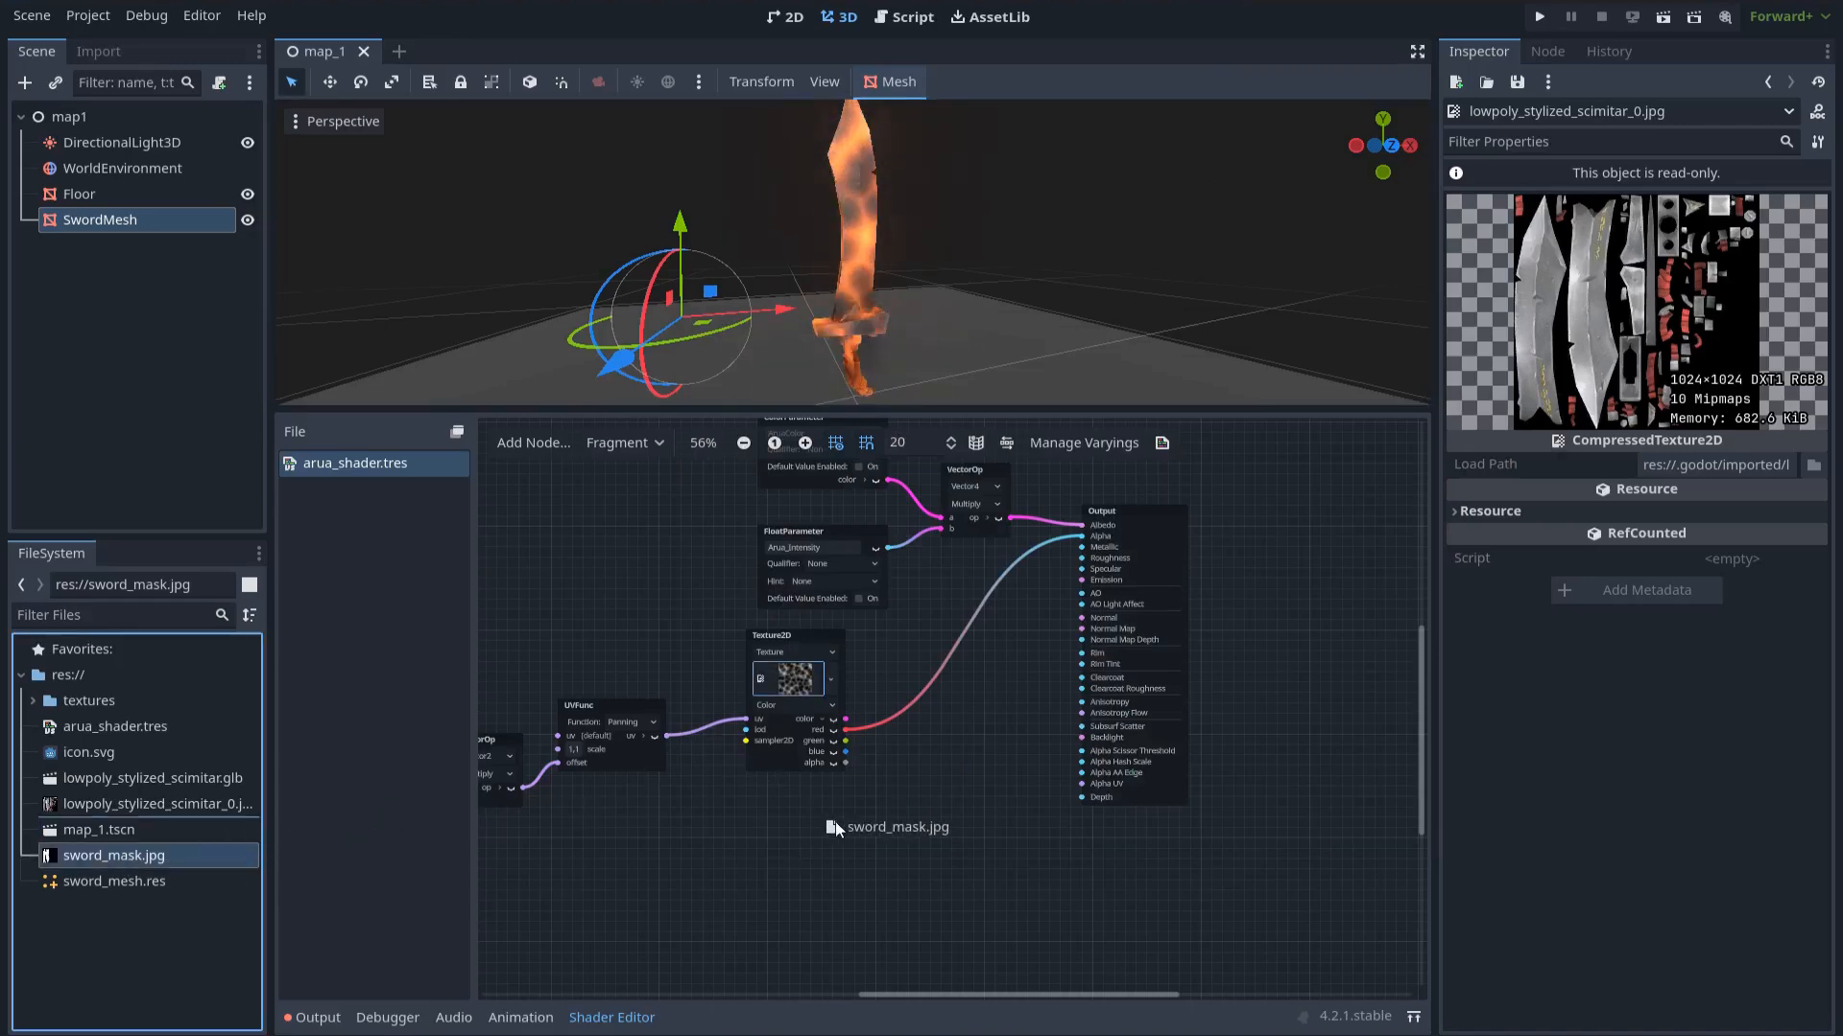
left_click_drag(836, 823, 837, 817)
scroll(910, 893, "up", 1)
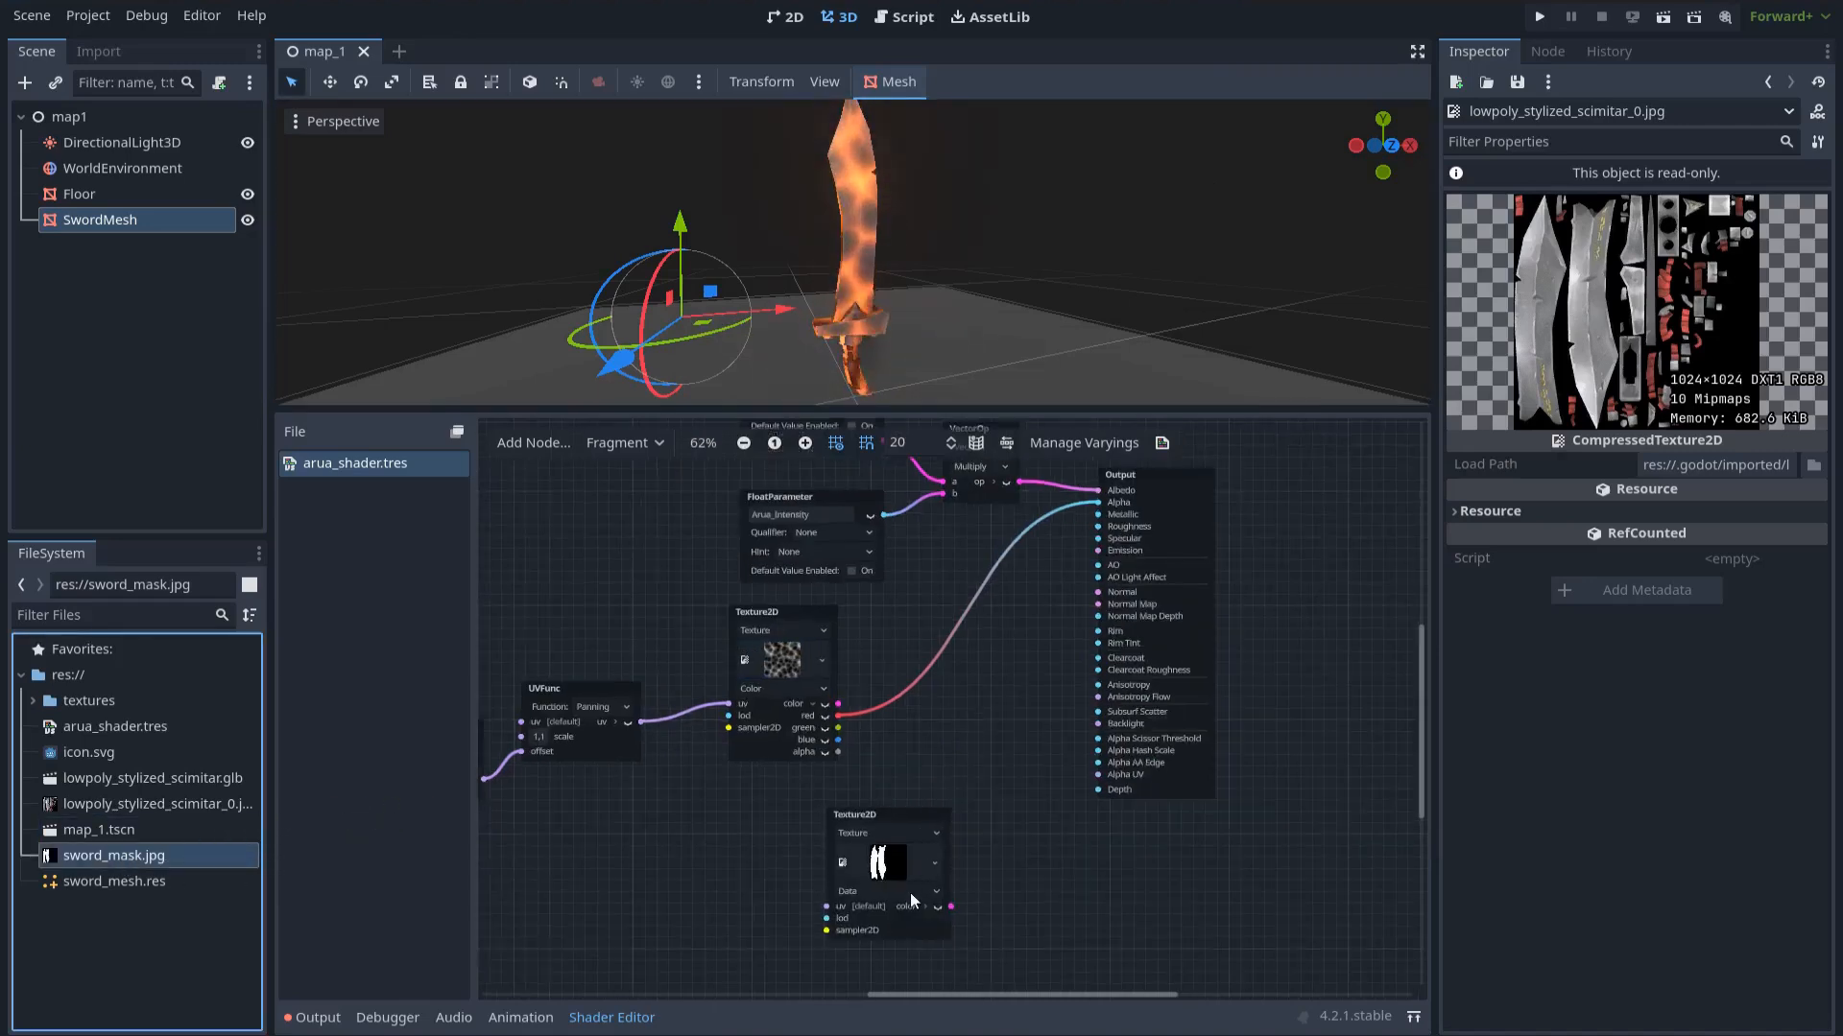
left_click(902, 894)
left_click(888, 929)
left_click_drag(892, 835, 785, 825)
left_click(820, 899)
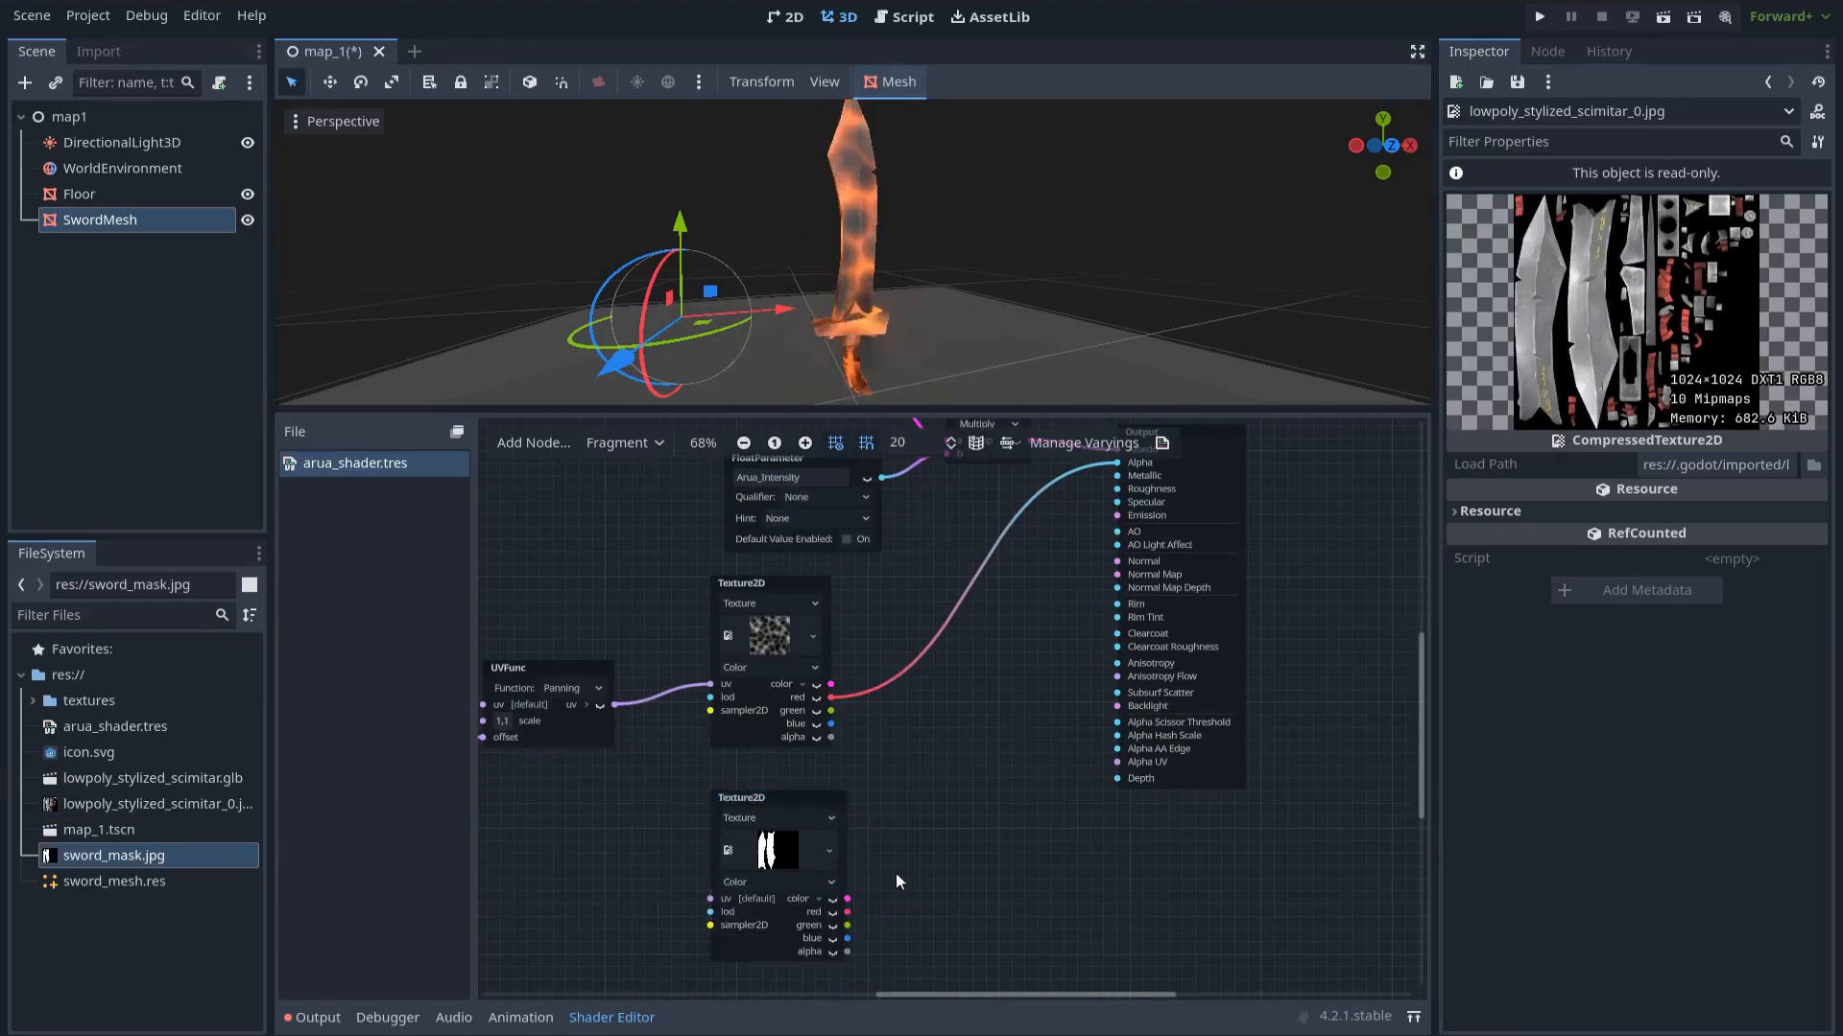
Multiply the noise texture's red output by the mask's red output with a scalar Multiply node and connect the result to Alpha
scroll(897, 876, "right", 2)
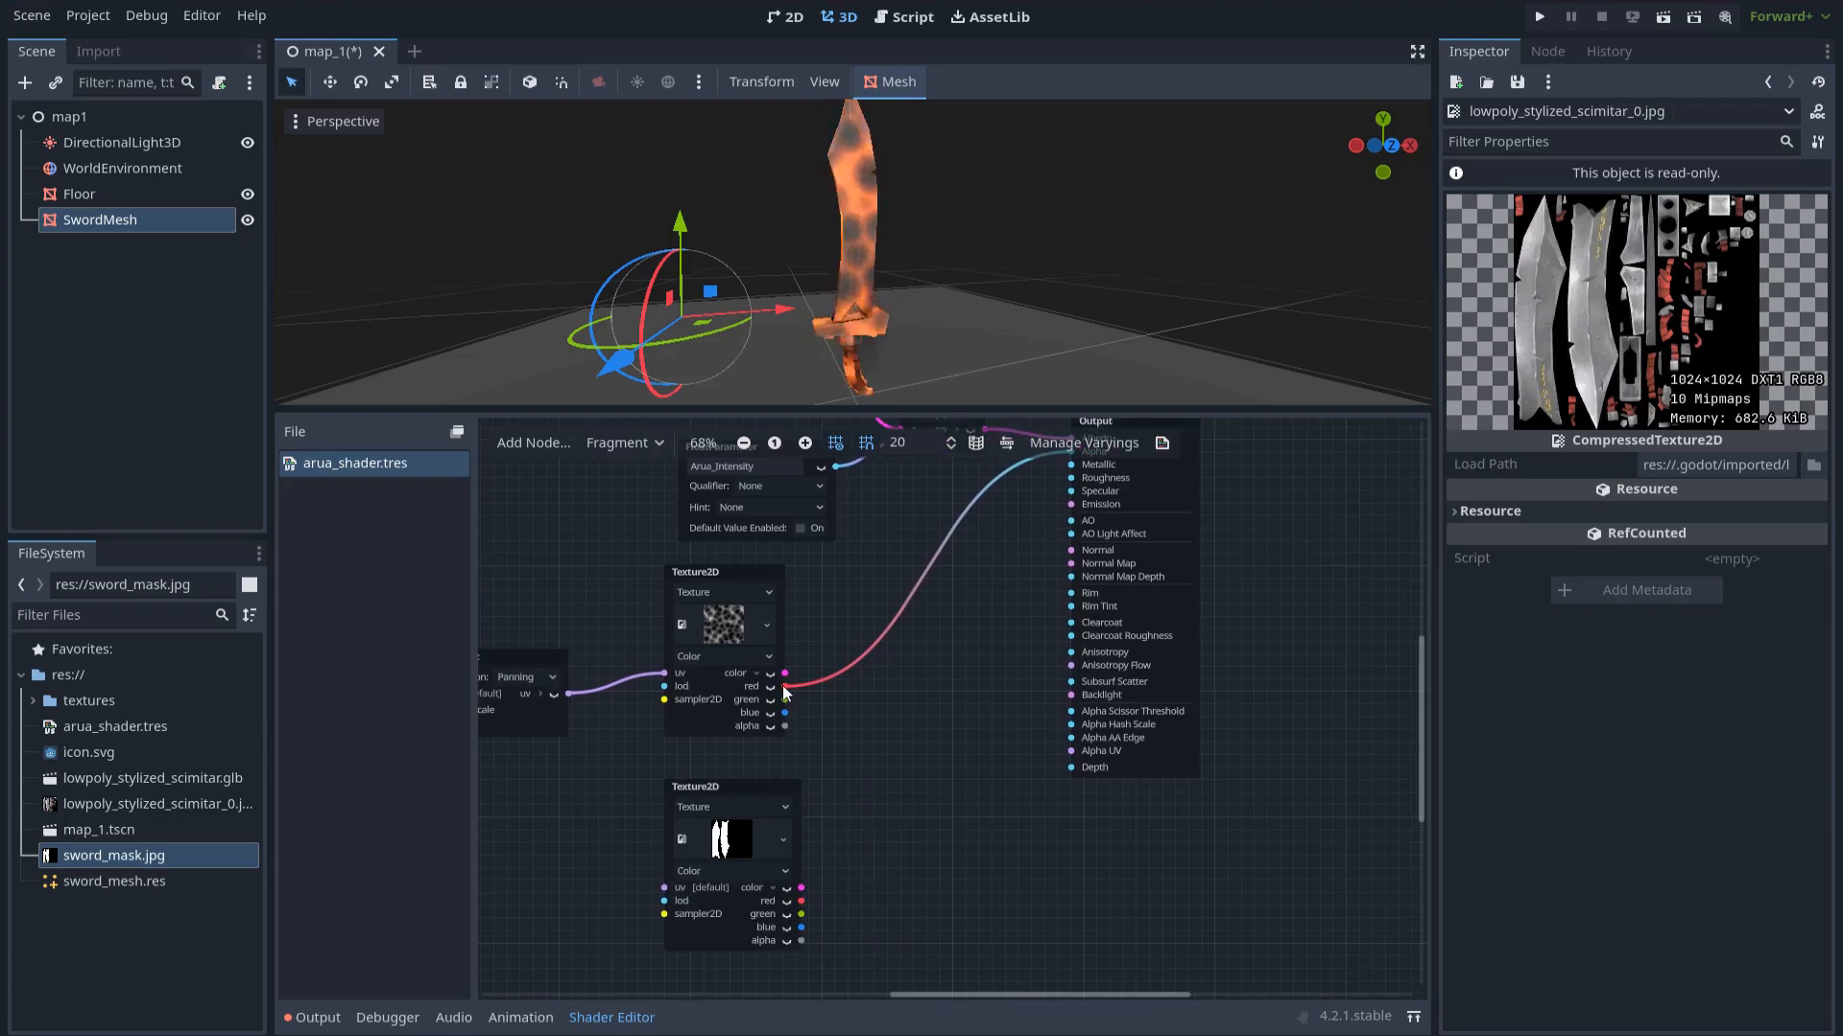
left_click_drag(893, 727, 891, 728)
type("multi")
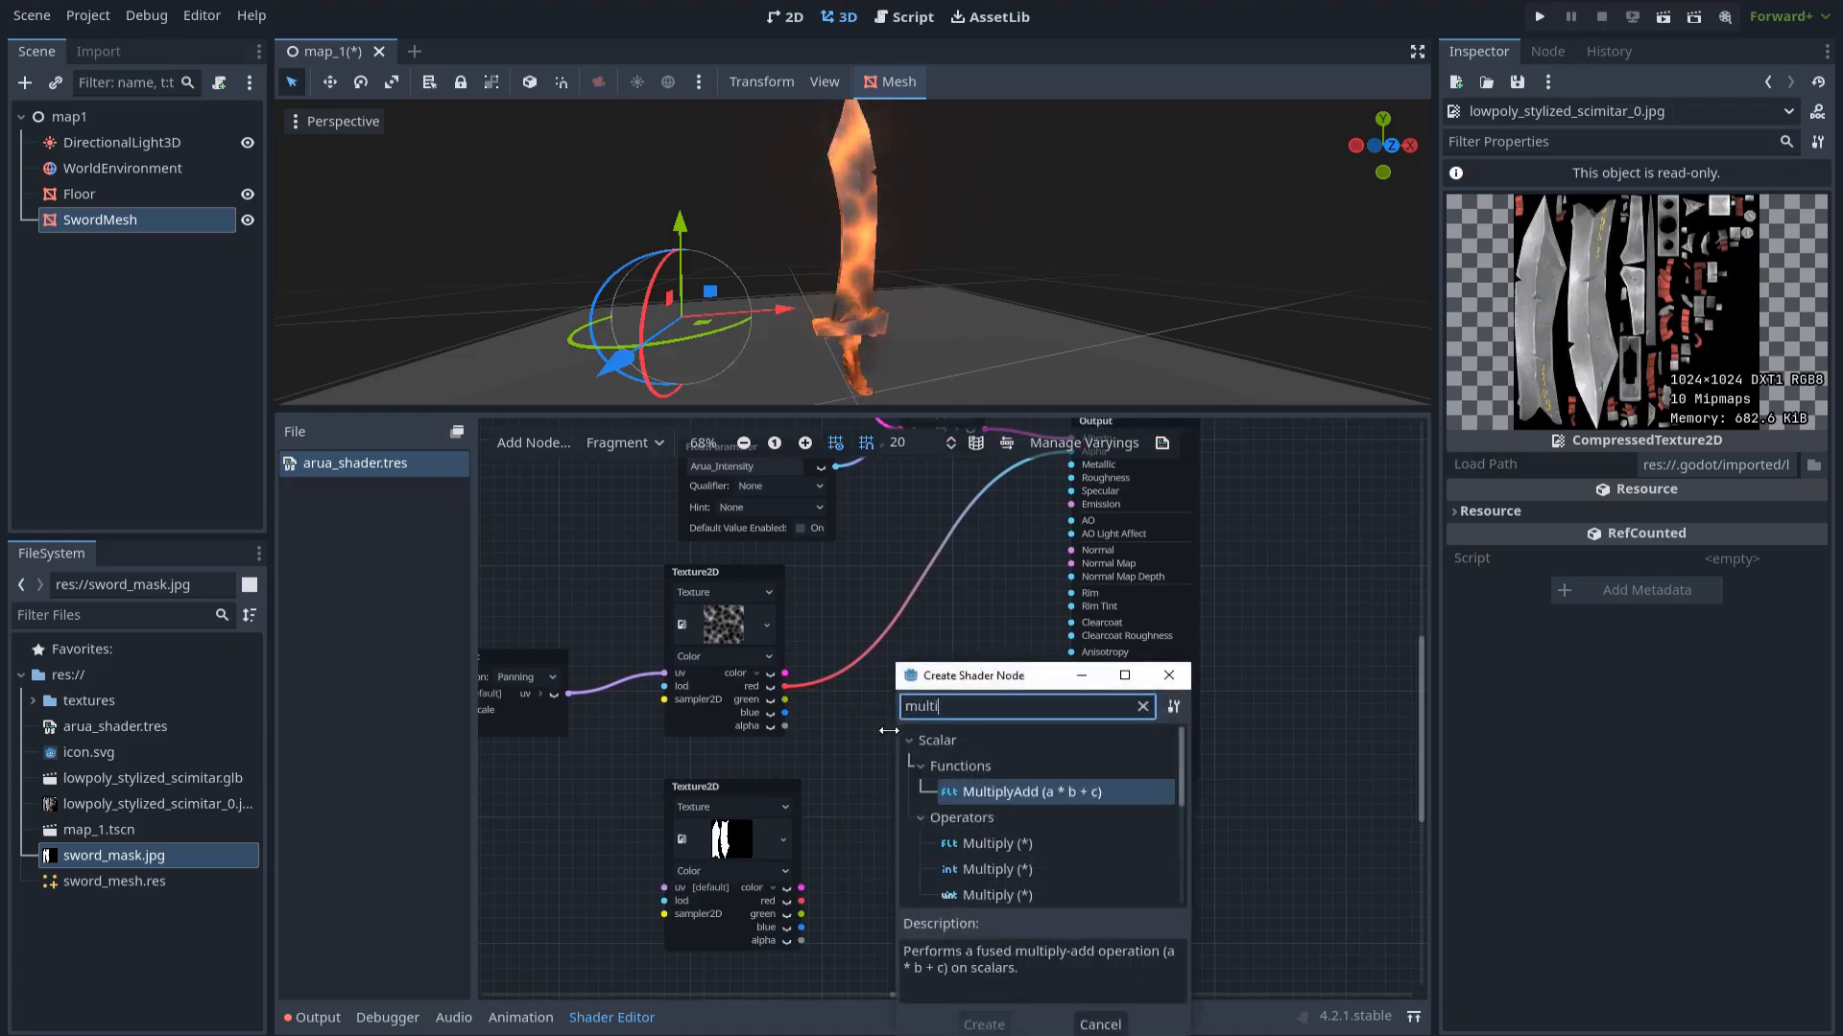
double_click(998, 844)
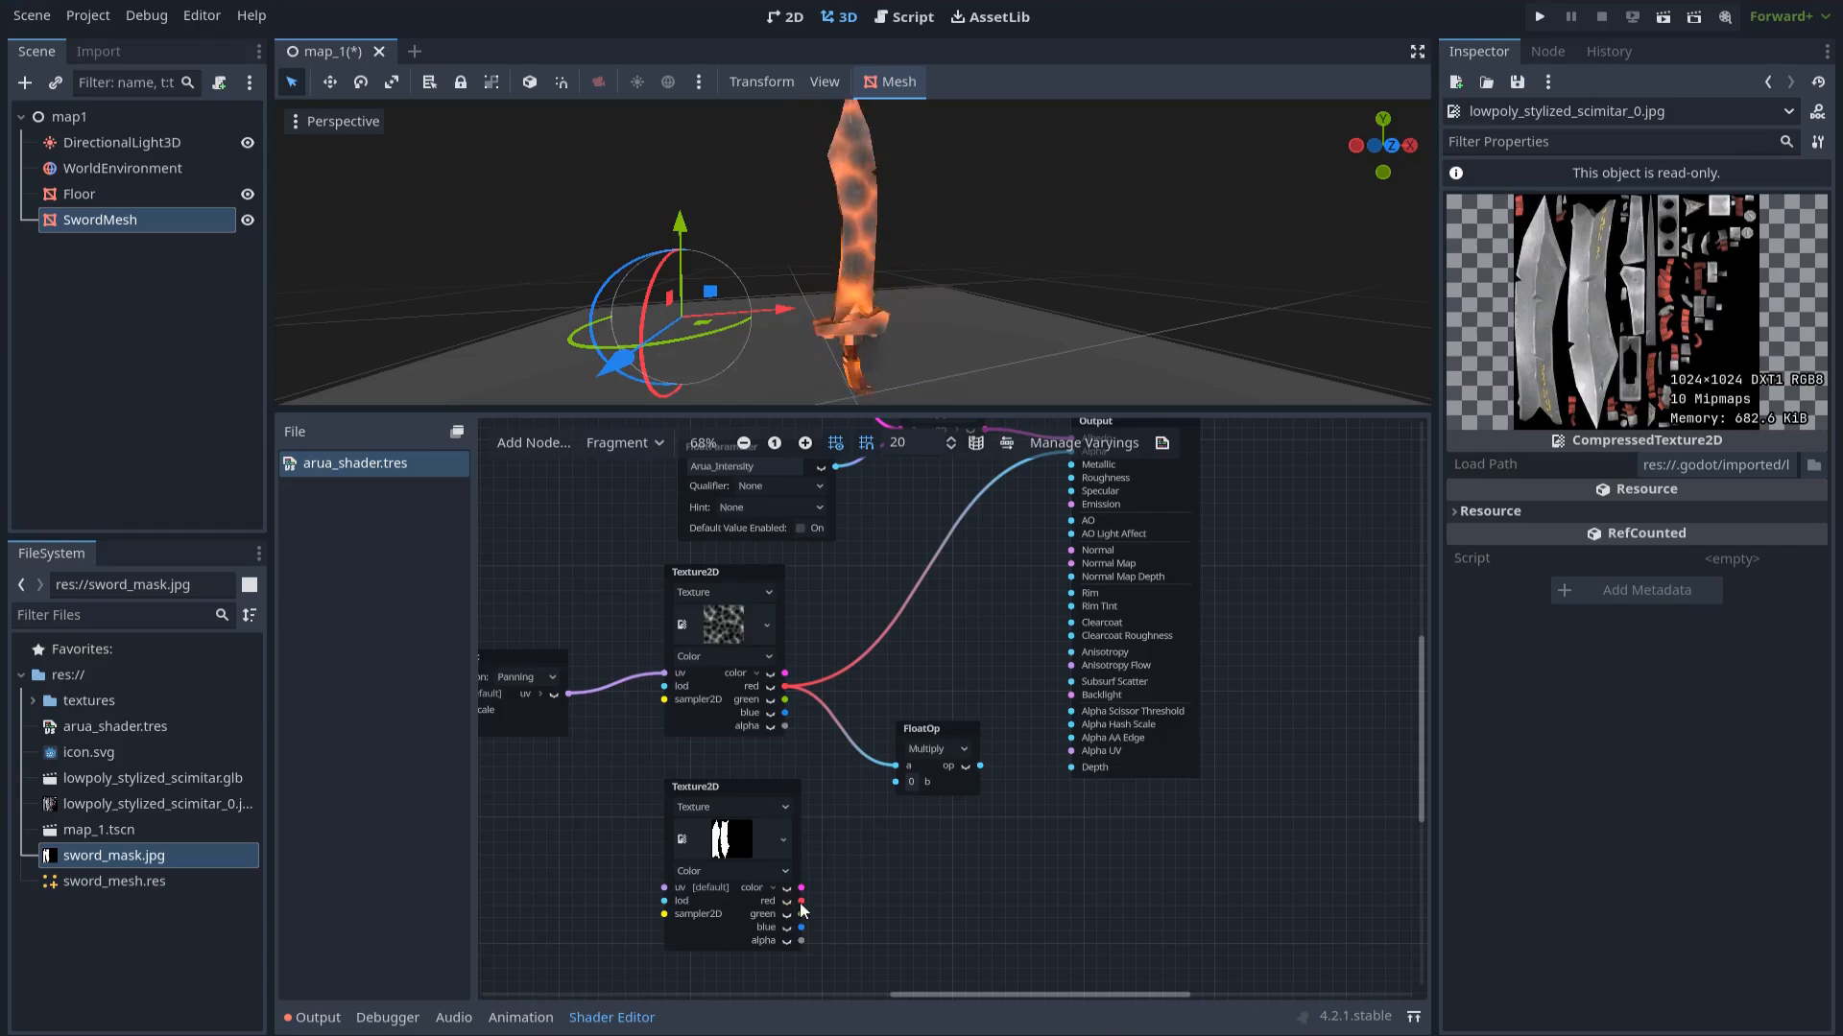
scroll(883, 780, "up", 3)
scroll(883, 779, "right", 2)
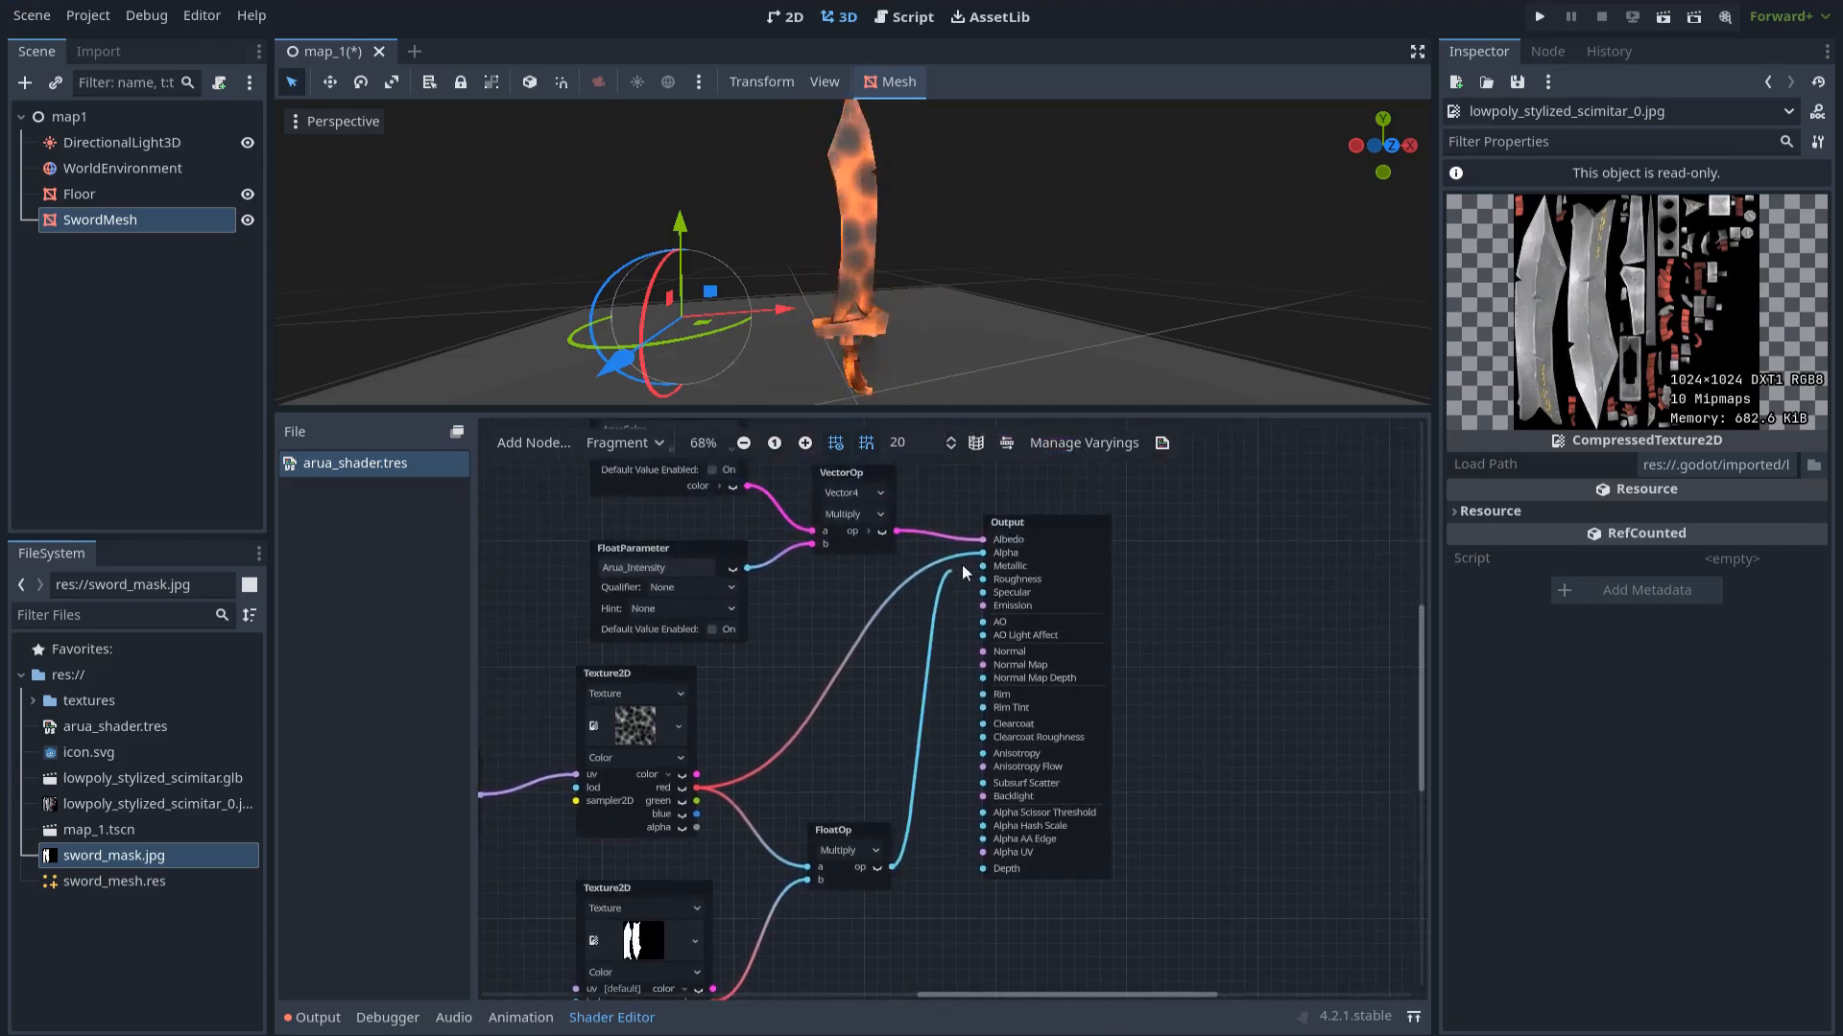
scroll(872, 709, "down", 2, "ctrl")
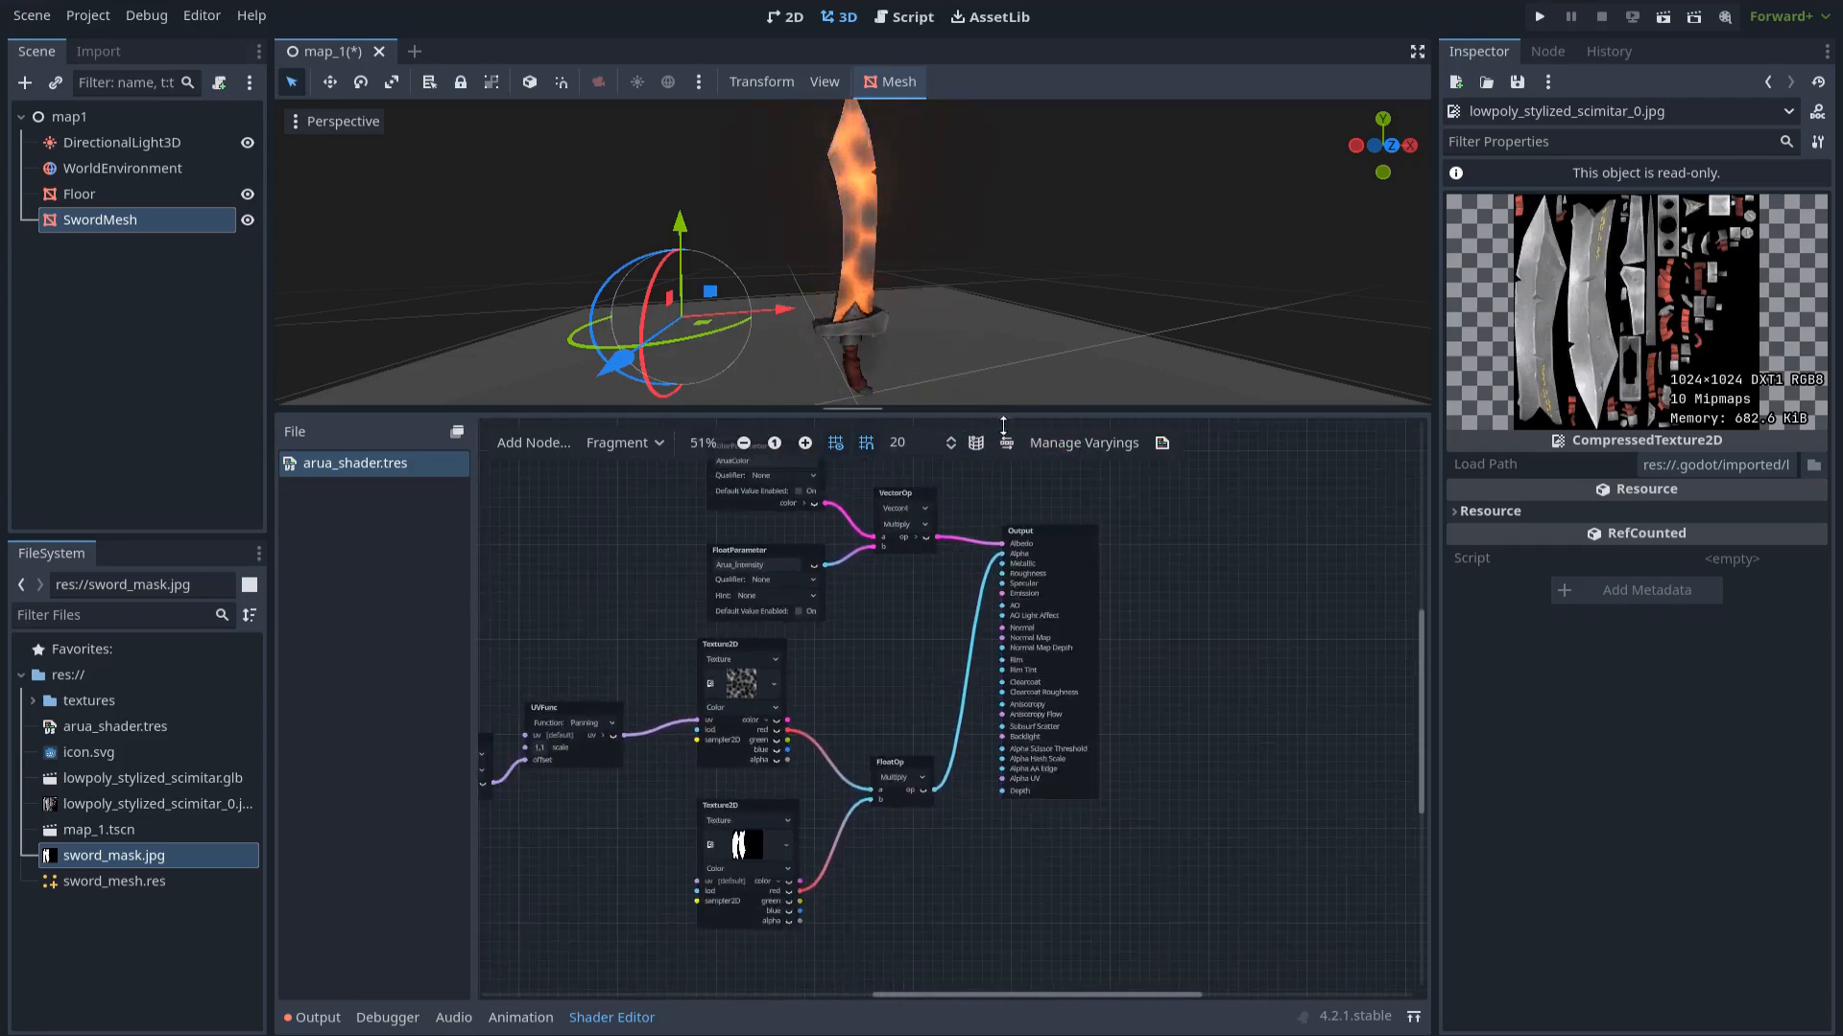
Reposition the noise and mask Texture2D nodes farther apart in the shader graph after inspecting the masked aura on the blade
left_click_drag(1002, 425, 1003, 731)
scroll(1035, 535, "down", 2)
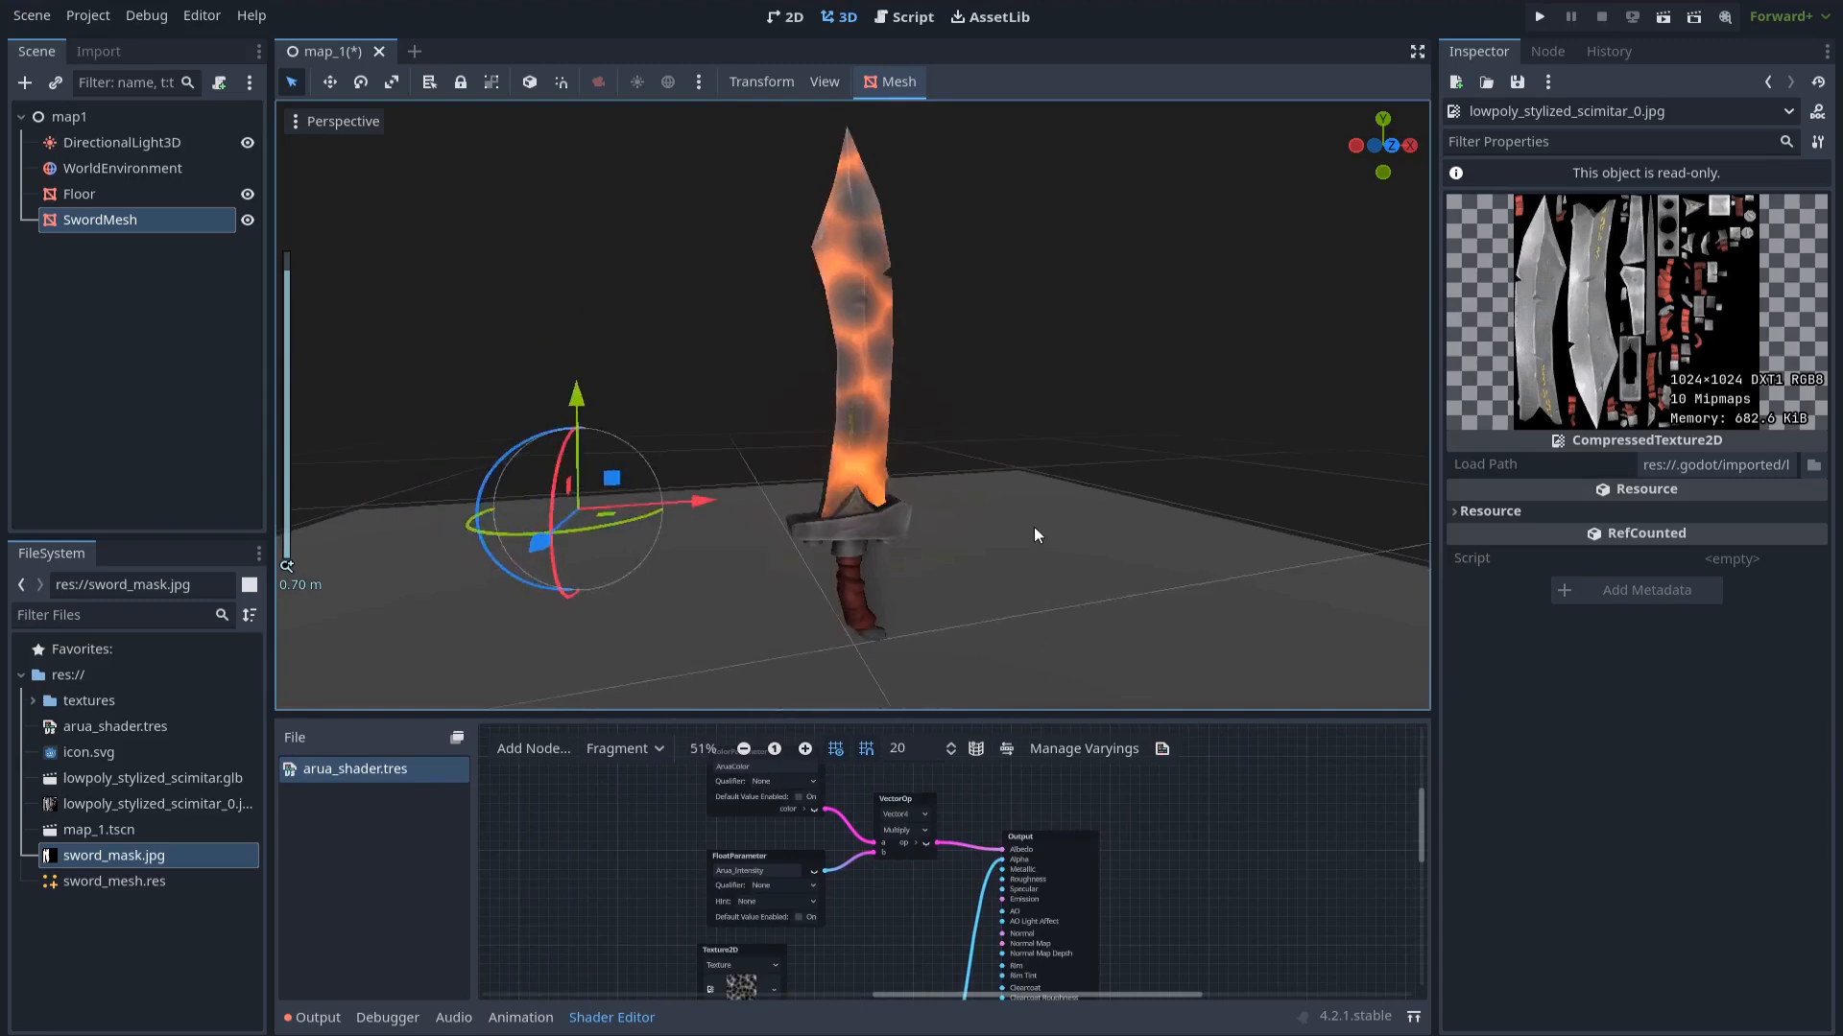
scroll(1035, 535, "down", 3)
scroll(1035, 534, "up", 3)
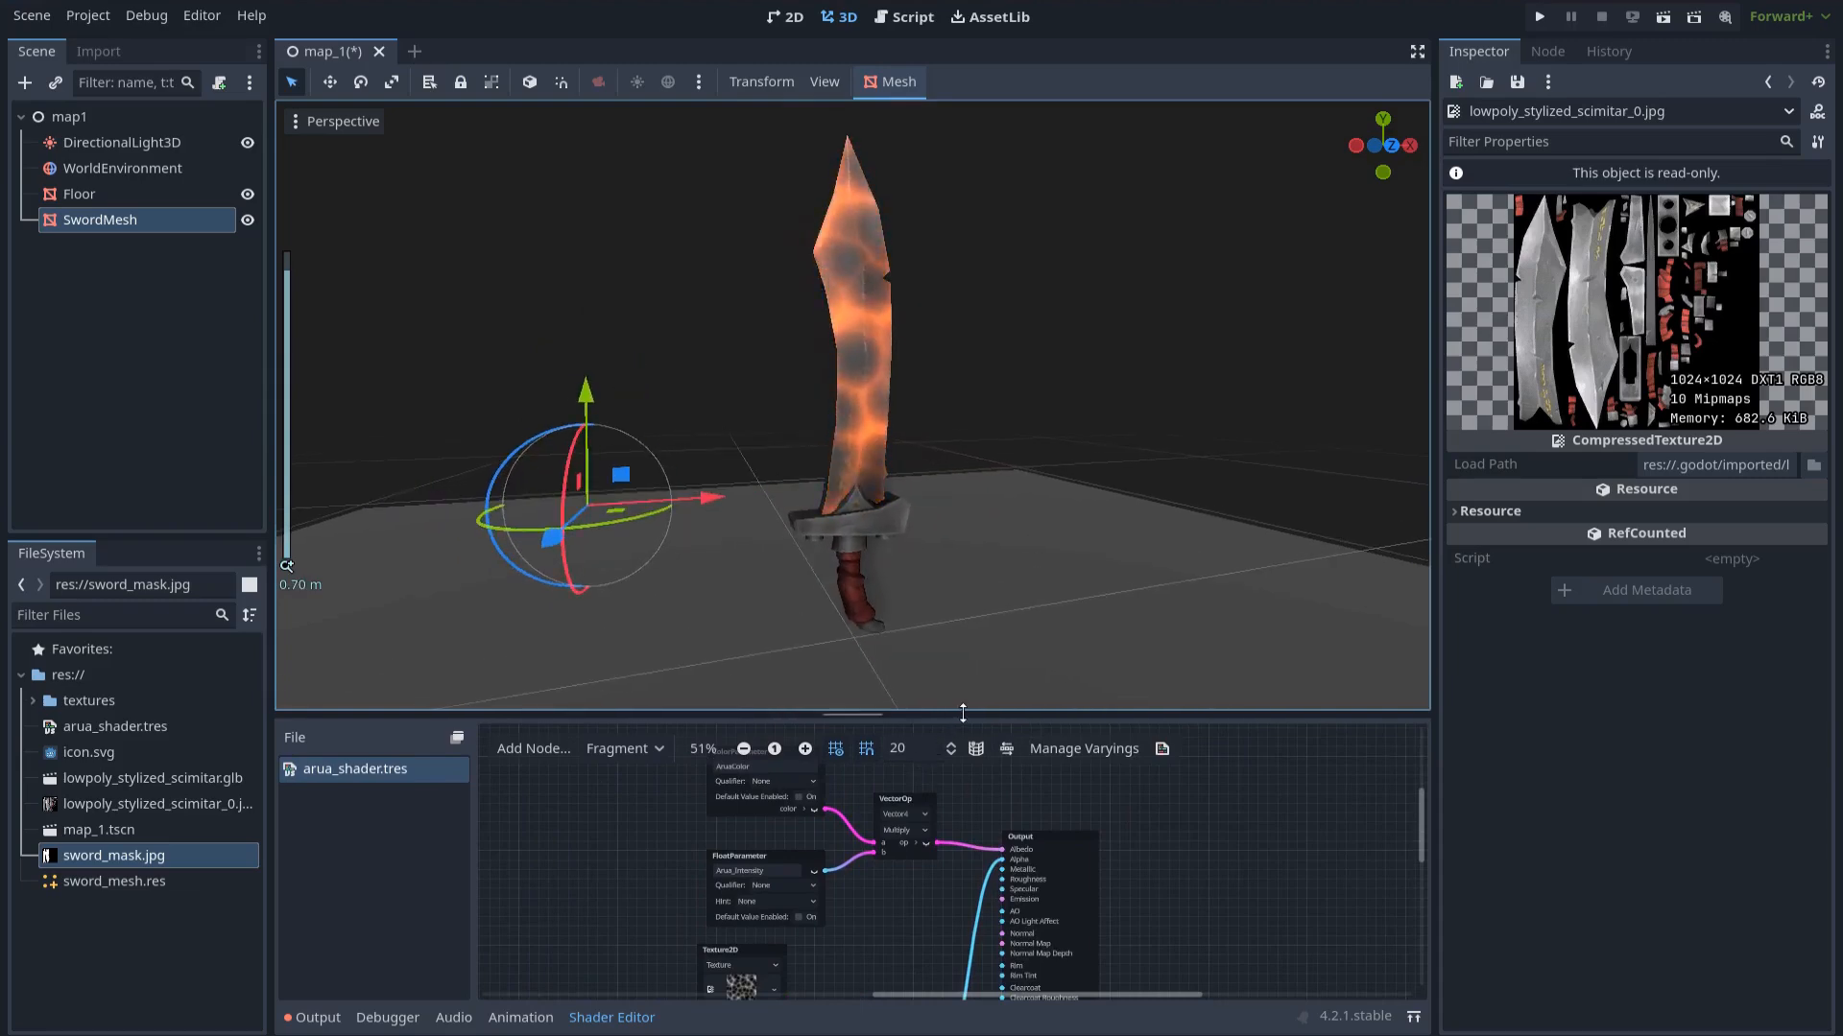
left_click_drag(962, 713, 975, 399)
scroll(957, 592, "up", 2, "ctrl")
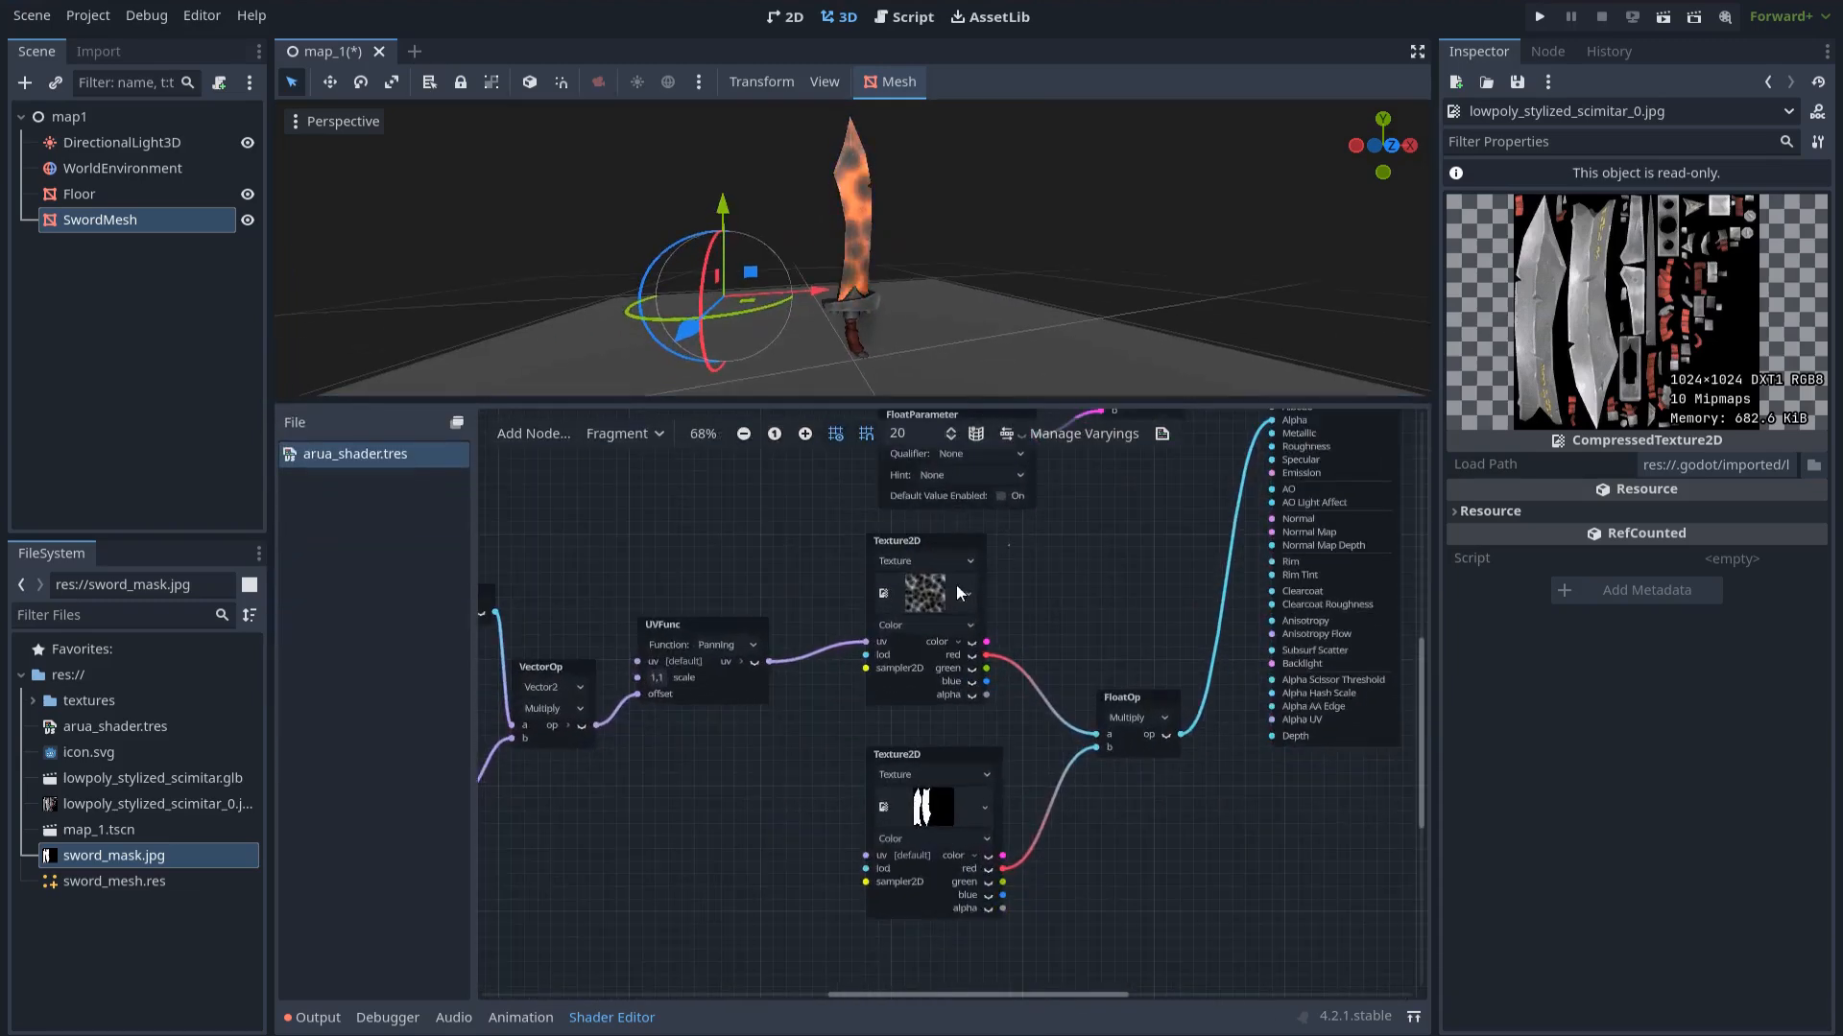
left_click(951, 581)
left_click_drag(929, 548, 902, 559)
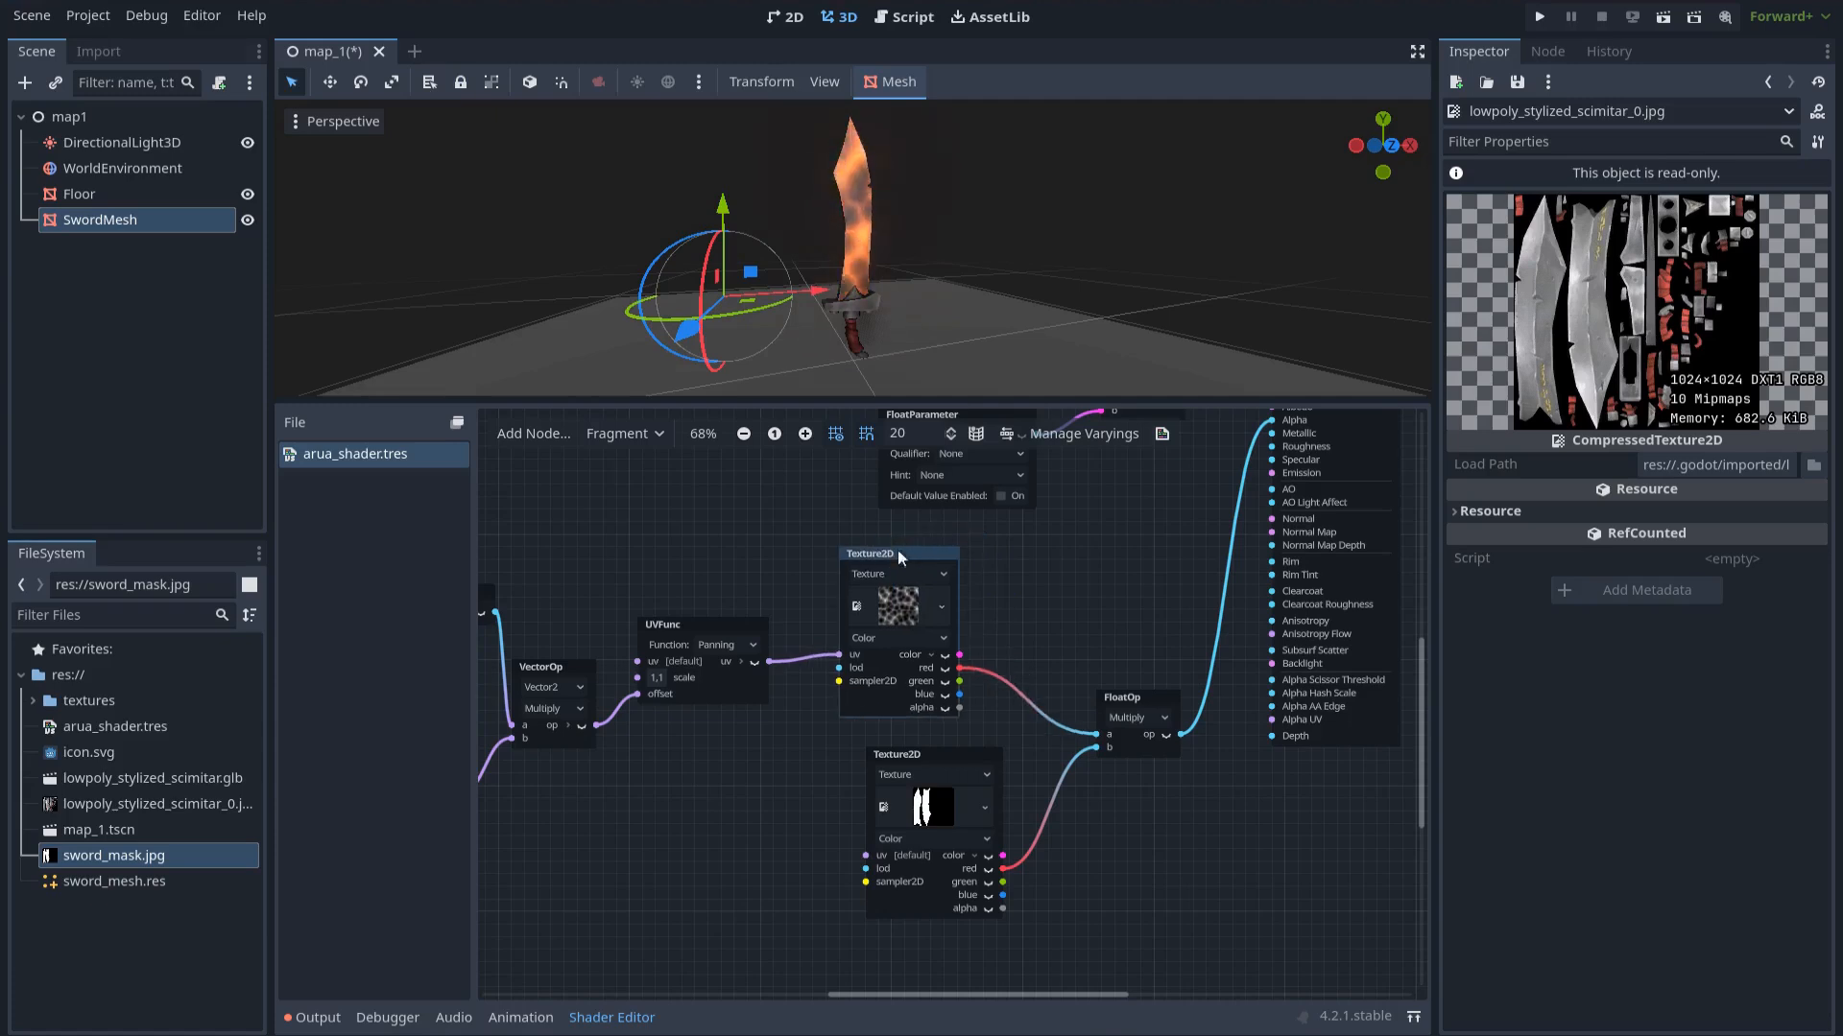
left_click_drag(915, 761, 902, 799)
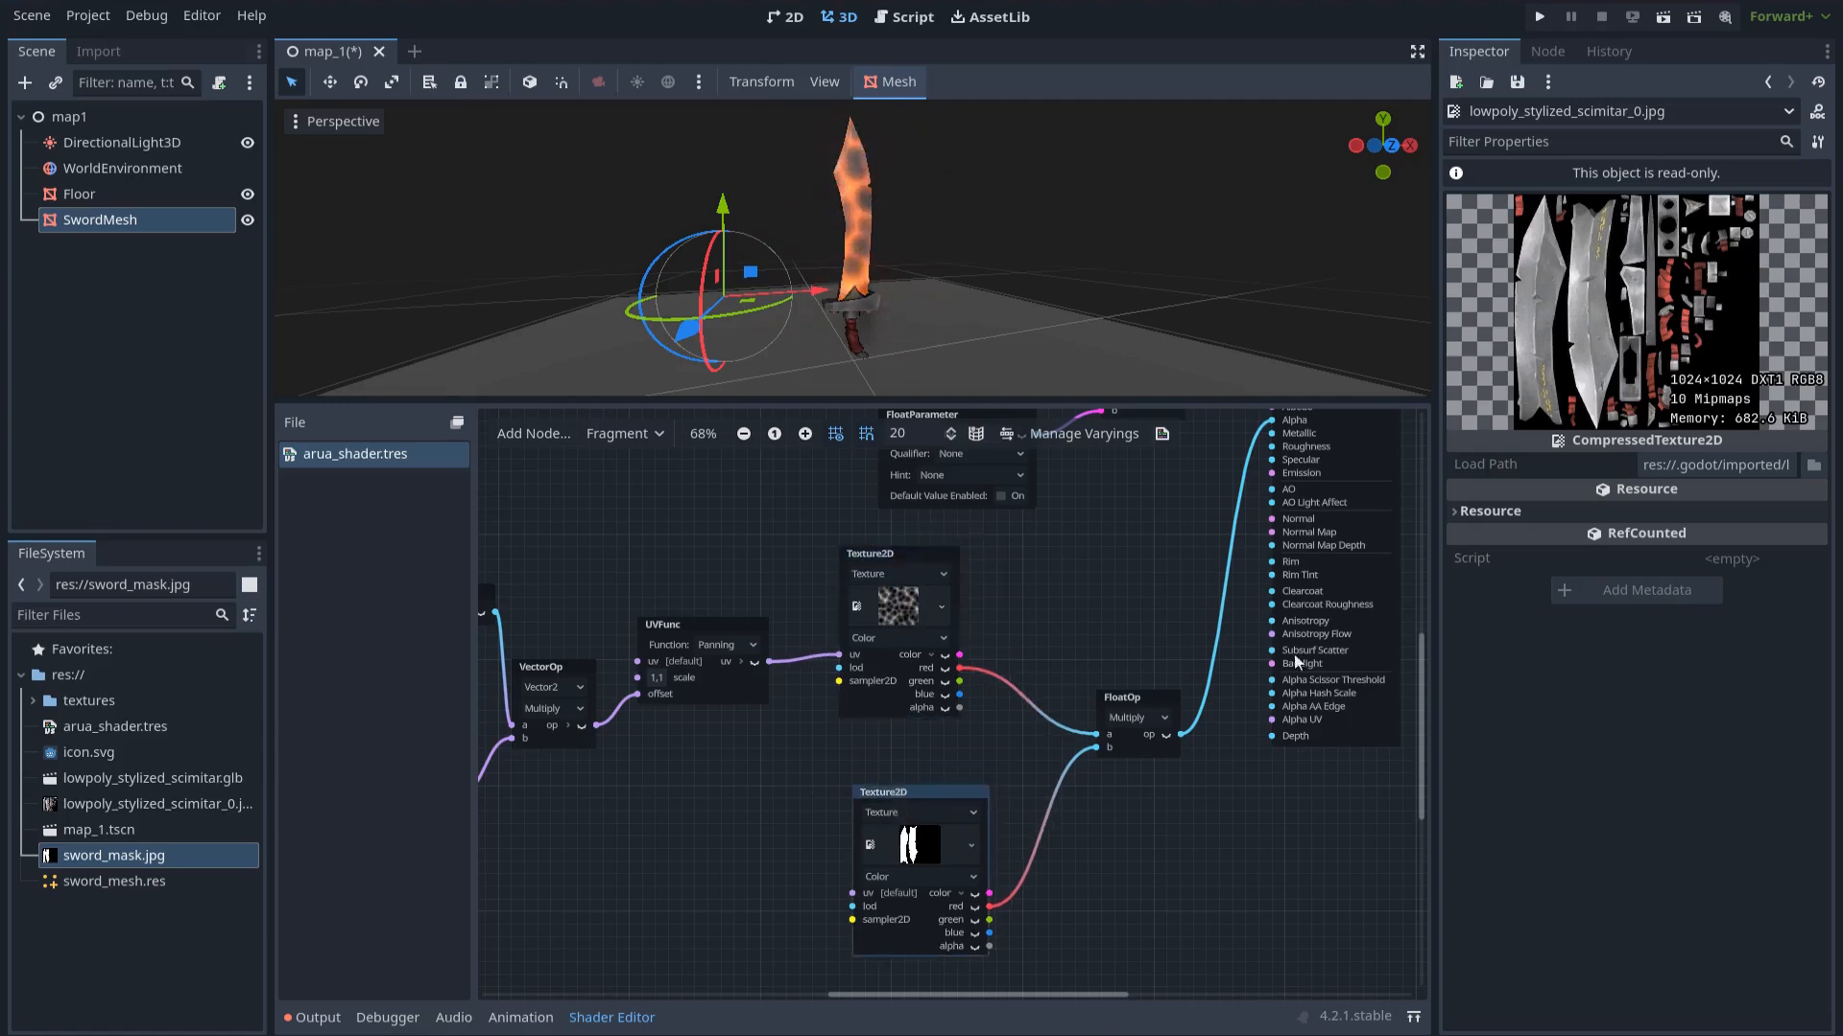
Delete the noise Texture2D node and add a Texture2DParameter node below the UVFunc node
left_click(163, 226)
mouse_move(903, 555)
left_mouse_down()
mouse_move(888, 558)
mouse_move(918, 554)
left_mouse_up()
key("Delete")
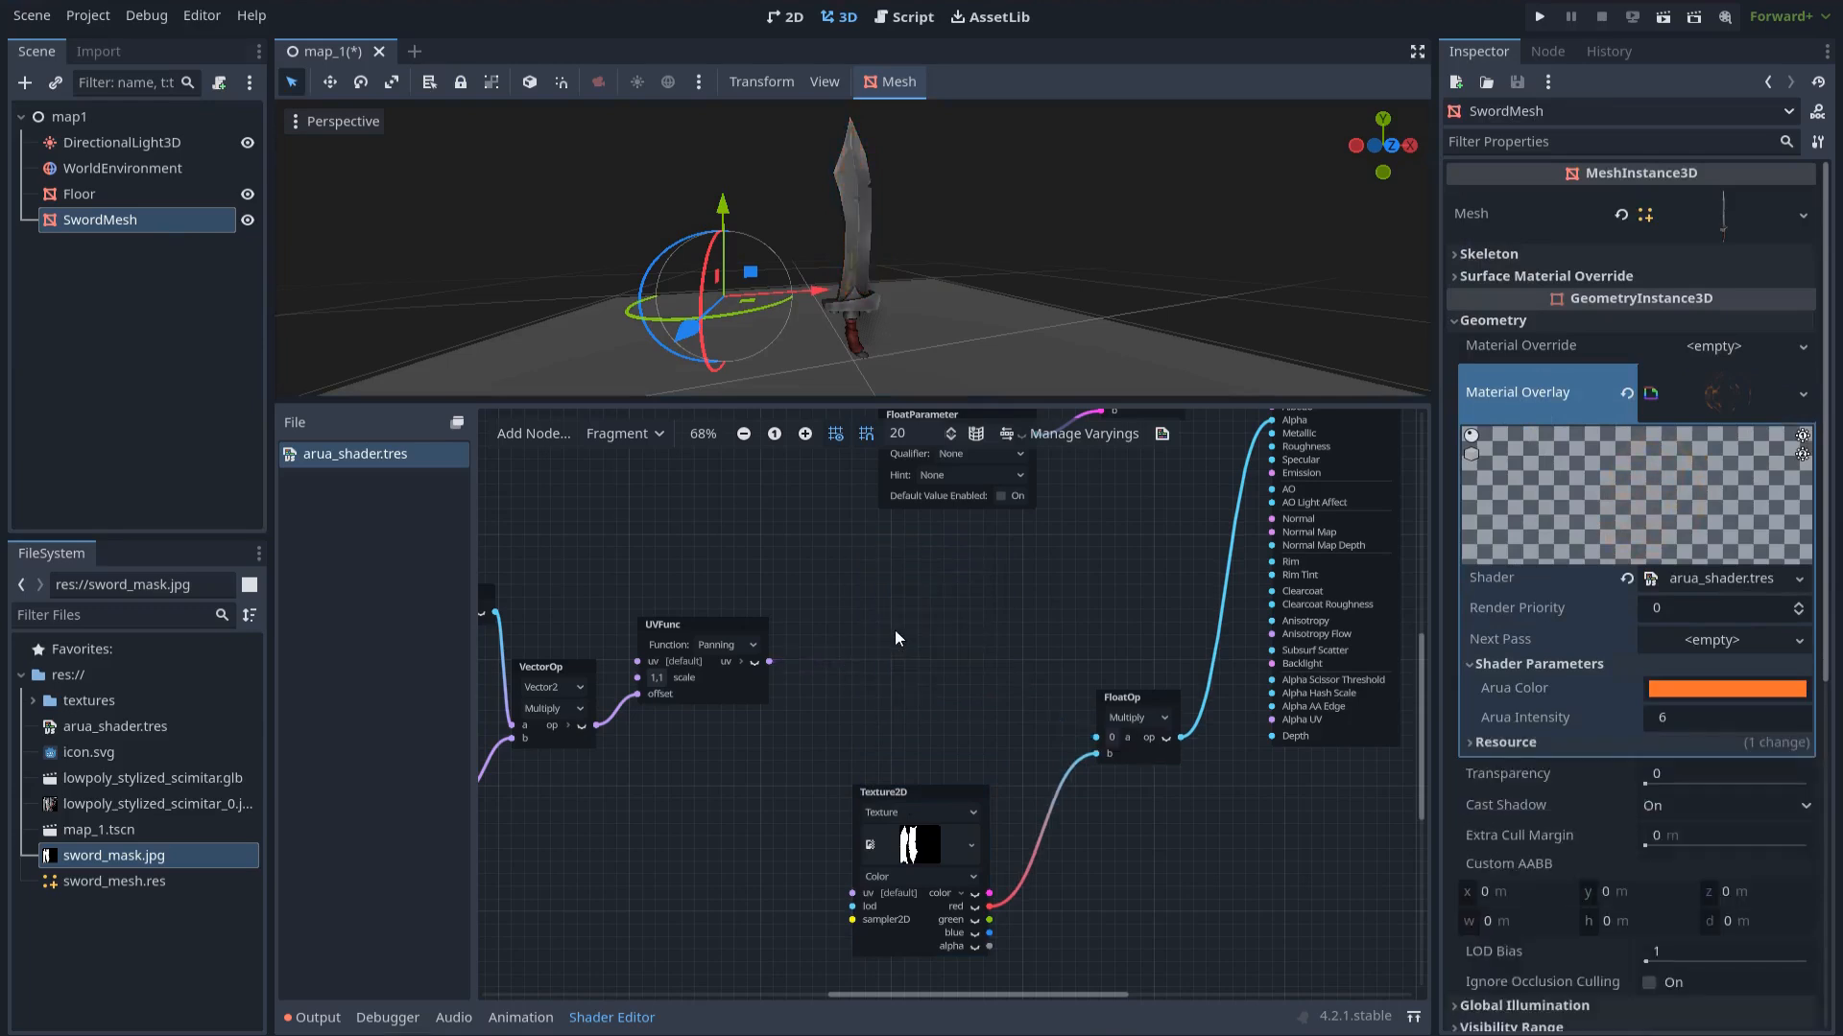
right_click(894, 629)
type("texture2")
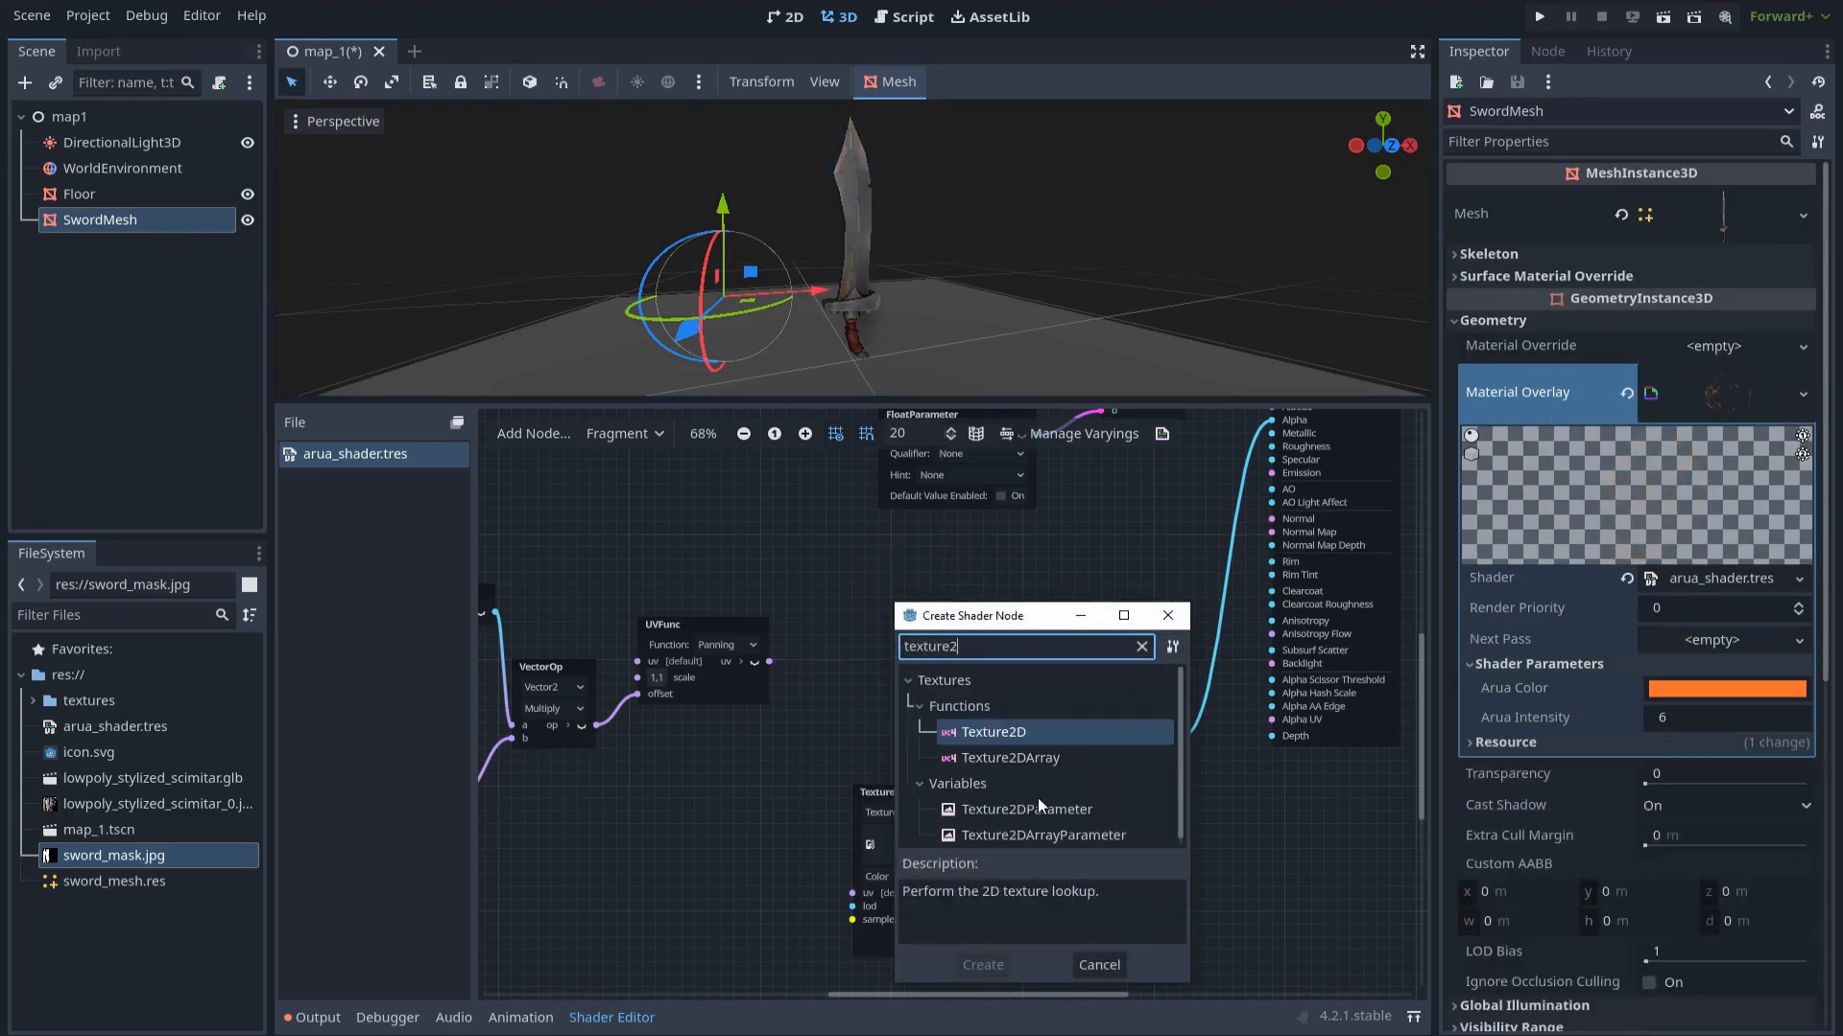
double_click(1043, 807)
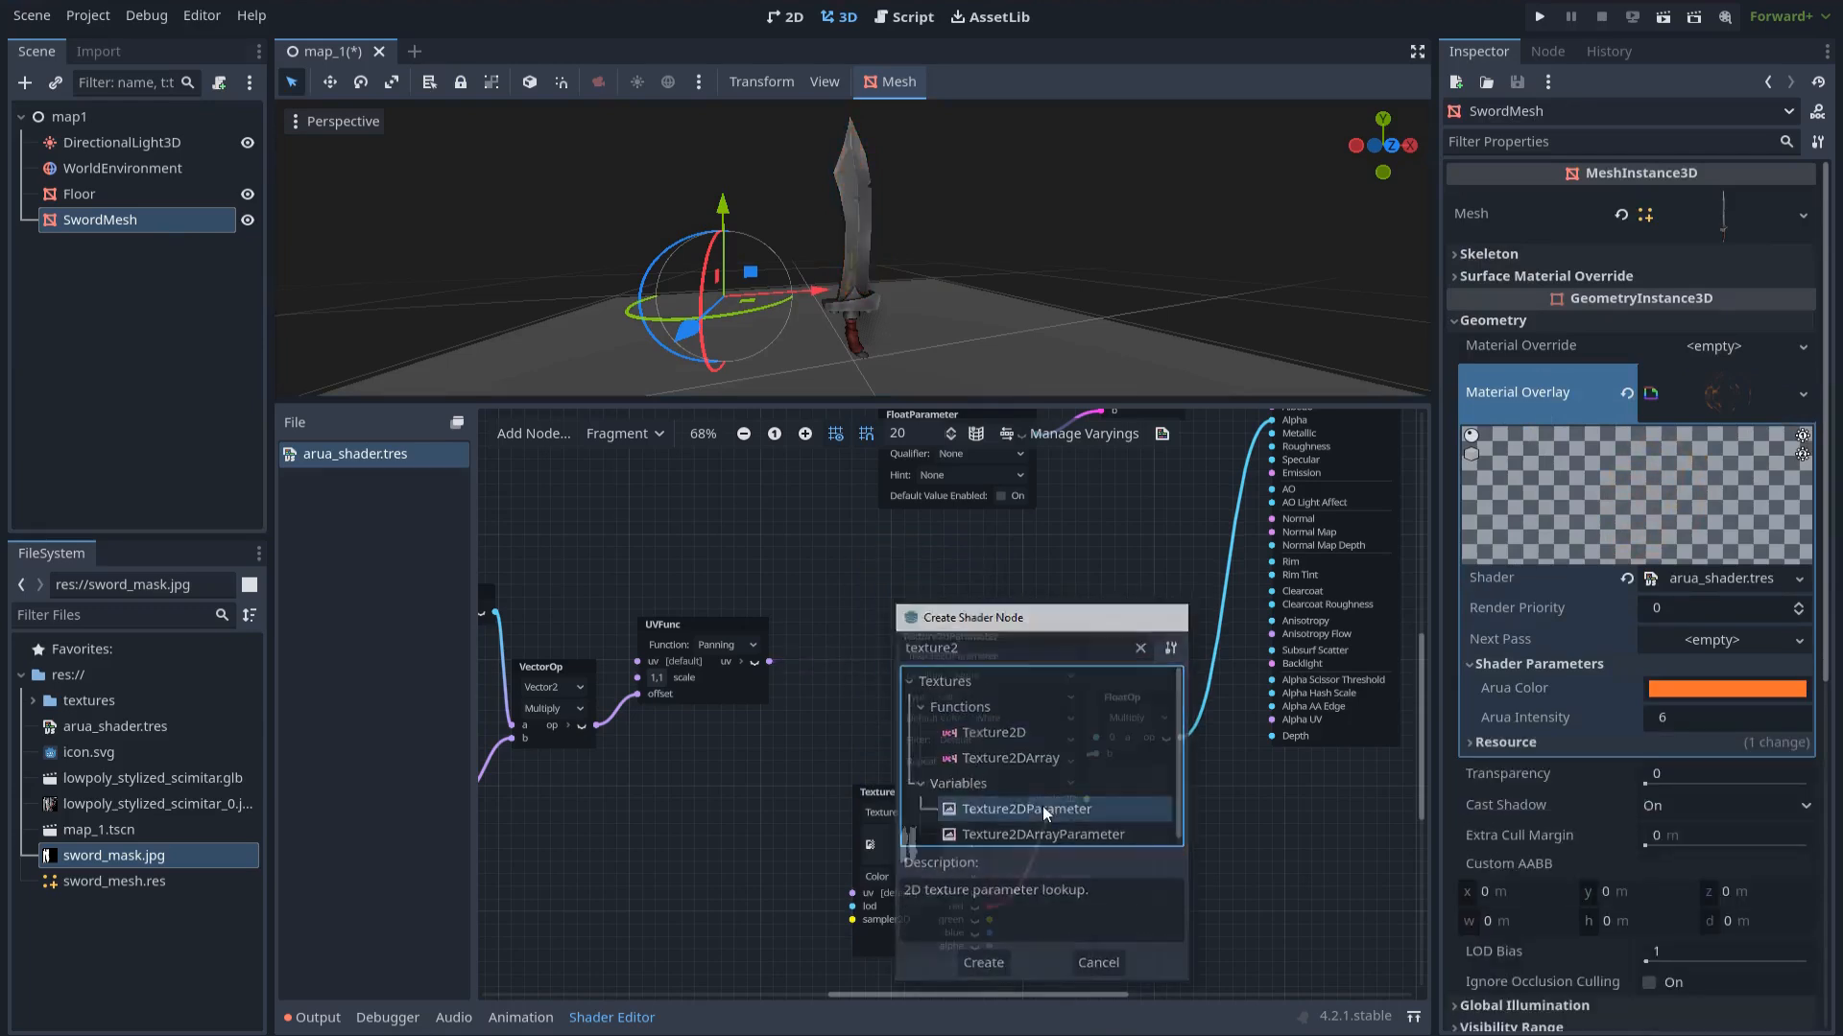
left_click_drag(988, 638, 748, 745)
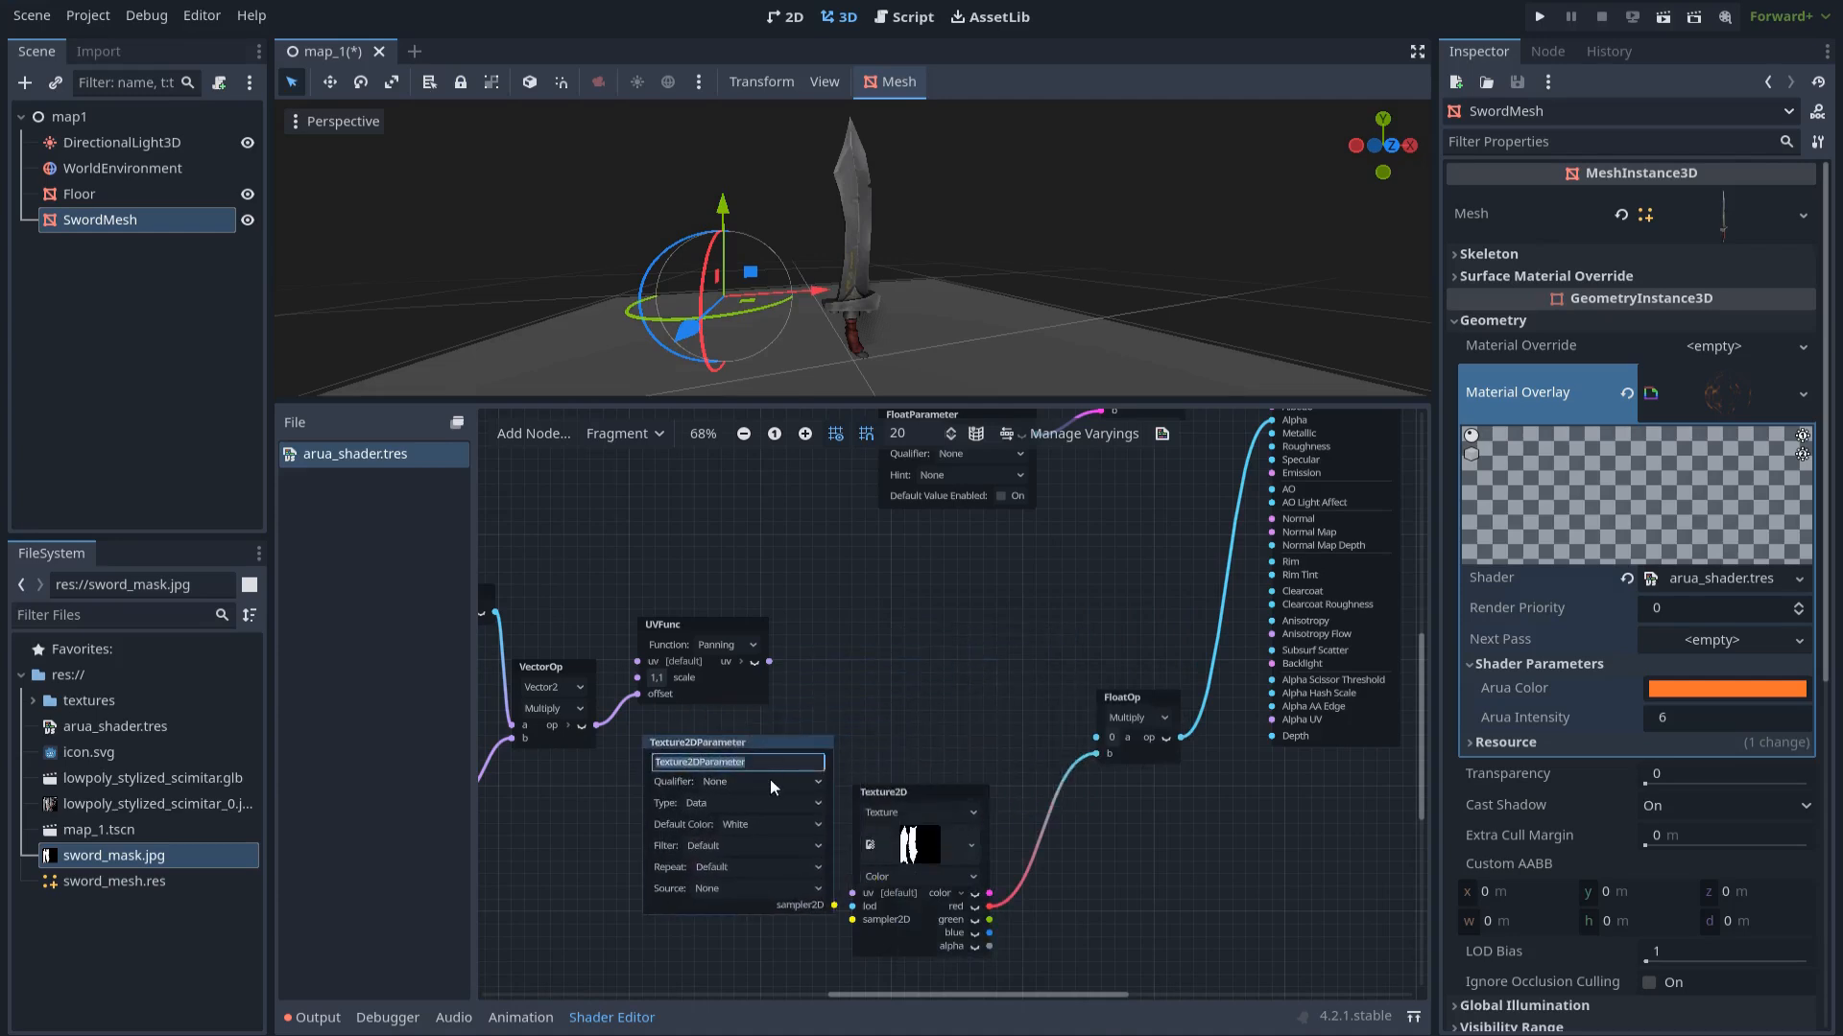
Name the texture parameter Arua_Te4xture, set its type to Color, and shift the node clear of the mask texture
type("Arua_Te4xture")
key("Return")
left_click(756, 803)
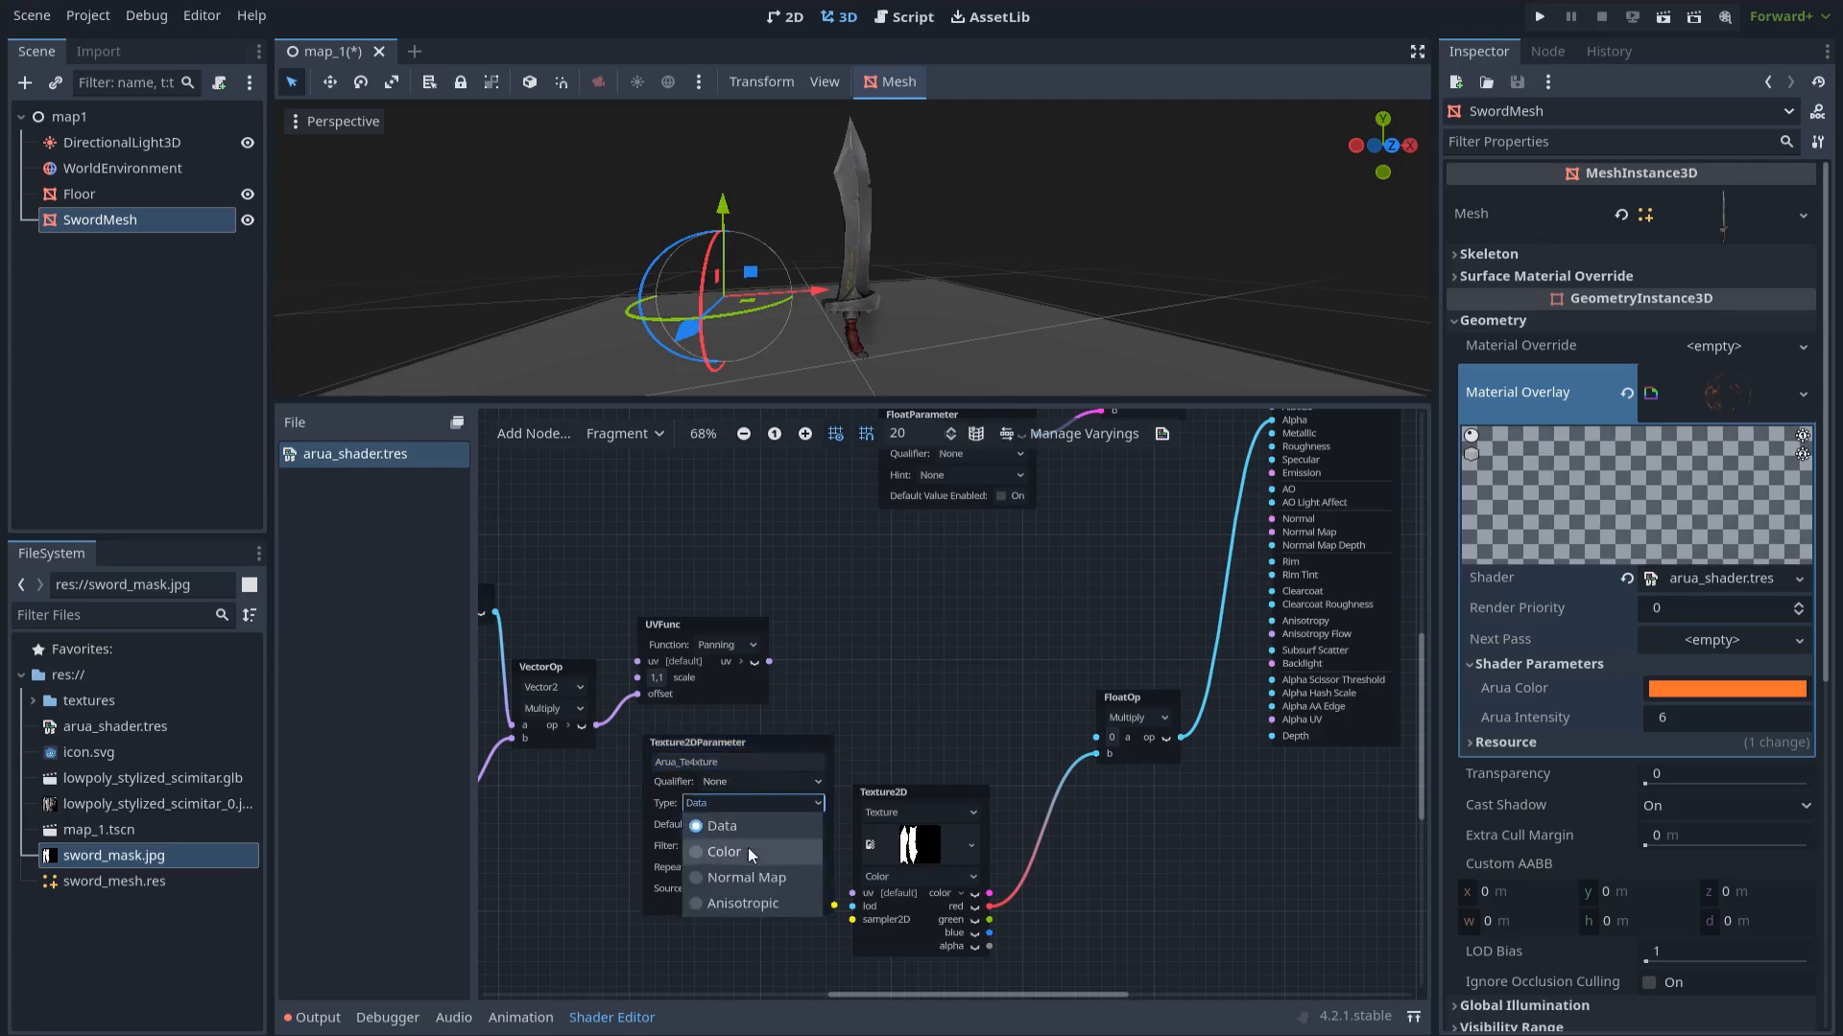
left_click(746, 848)
left_click_drag(709, 742, 670, 754)
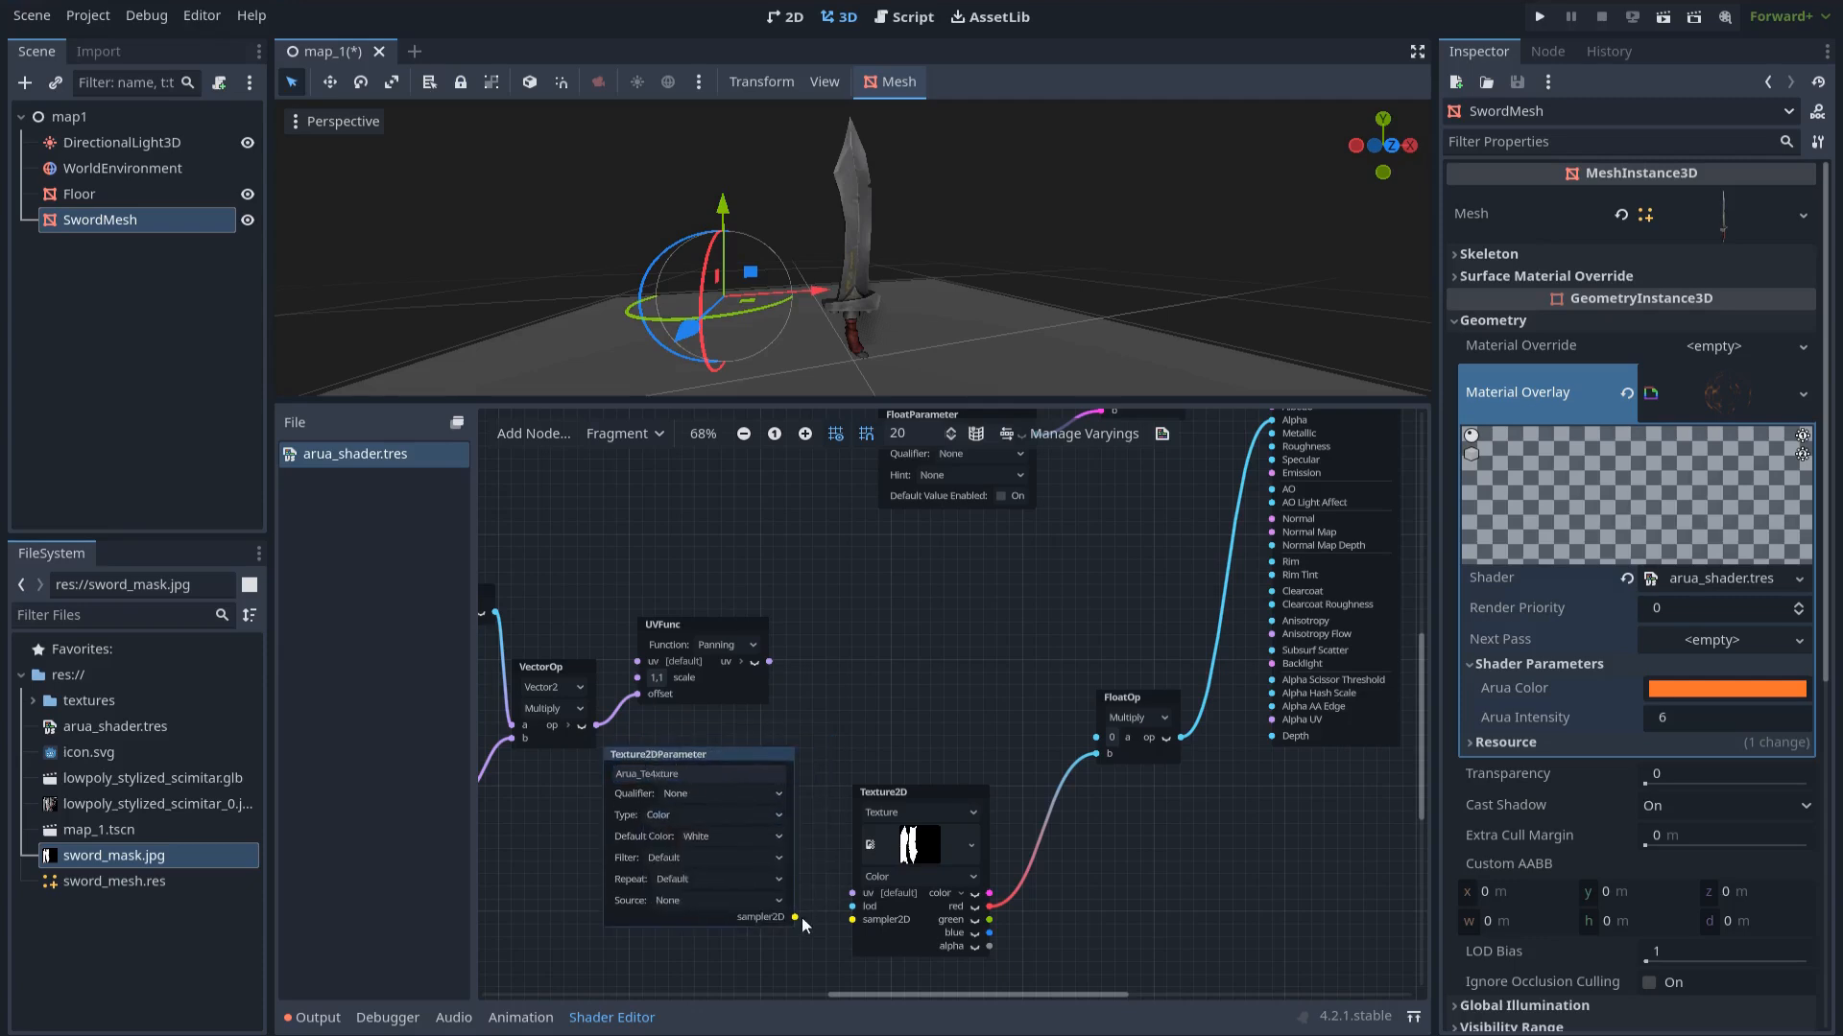
Sample the texture parameter with a new SamplerPort Texture2D node, wired from the panning UV to the Multiply node's first input, and save
left_click_drag(797, 919, 856, 670)
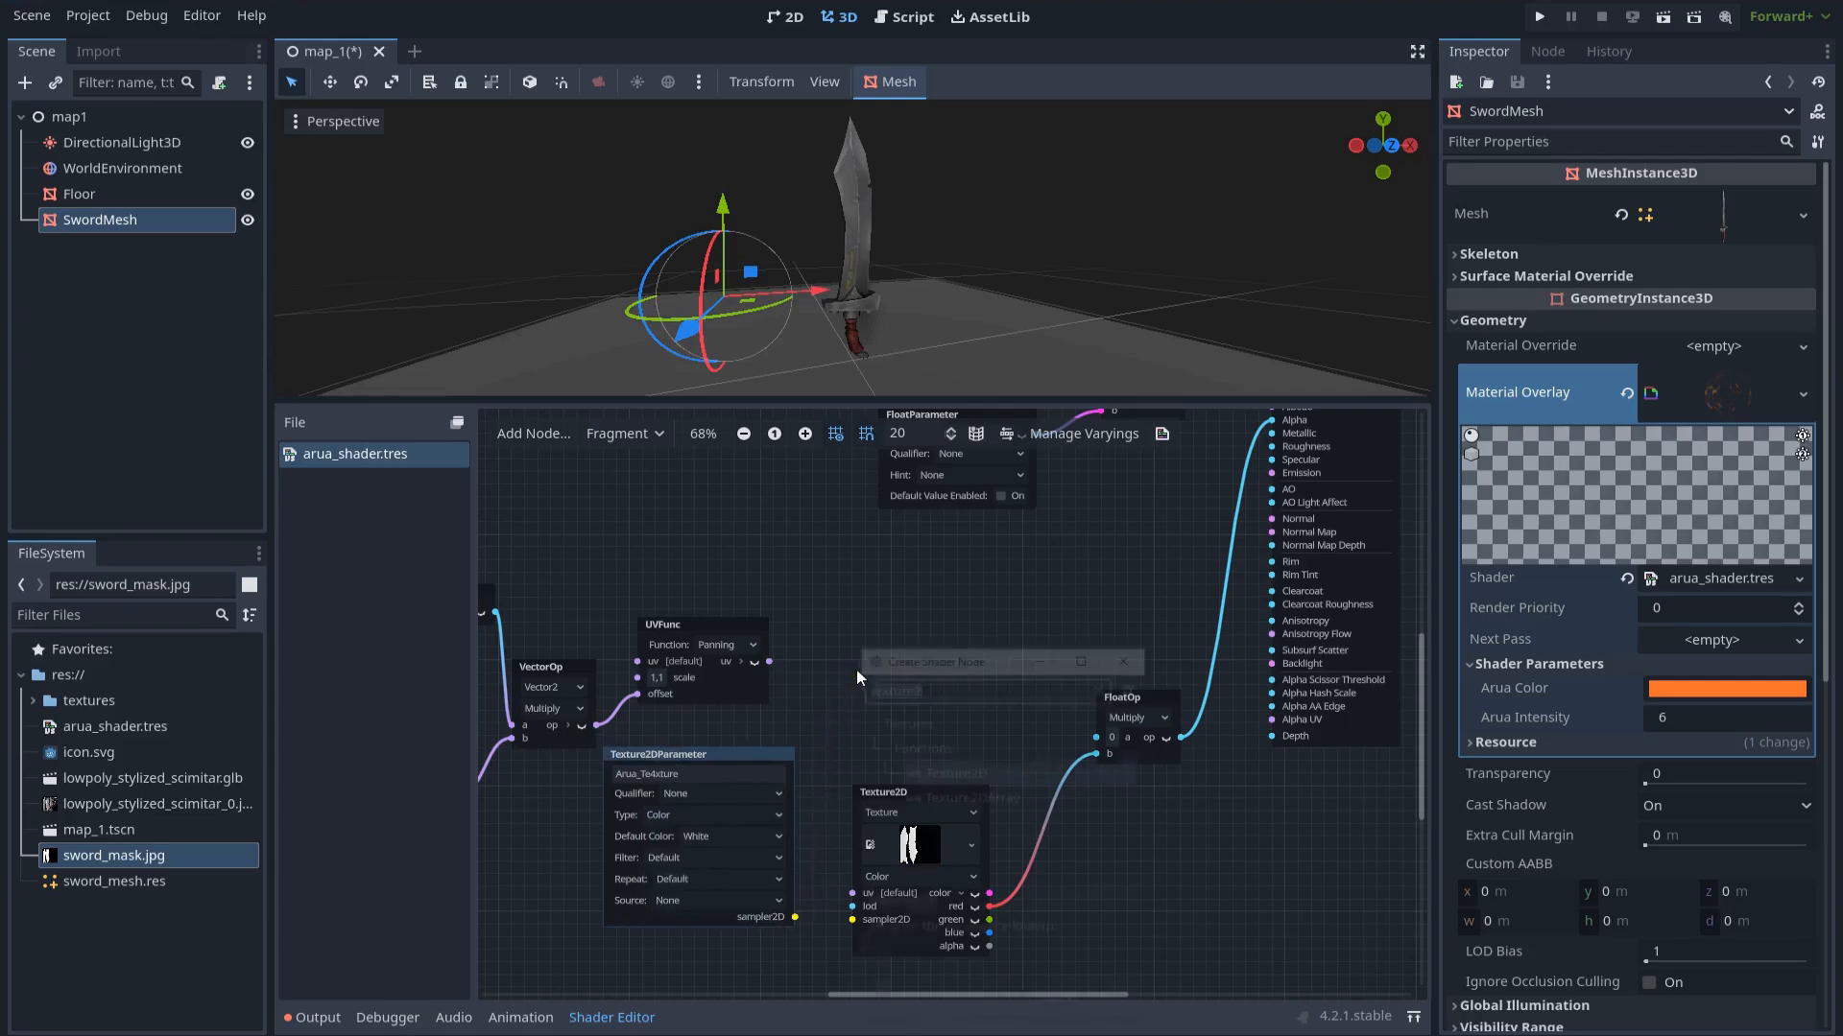
double_click(958, 767)
left_click_drag(941, 712, 948, 639)
left_click(939, 666)
left_click(929, 717)
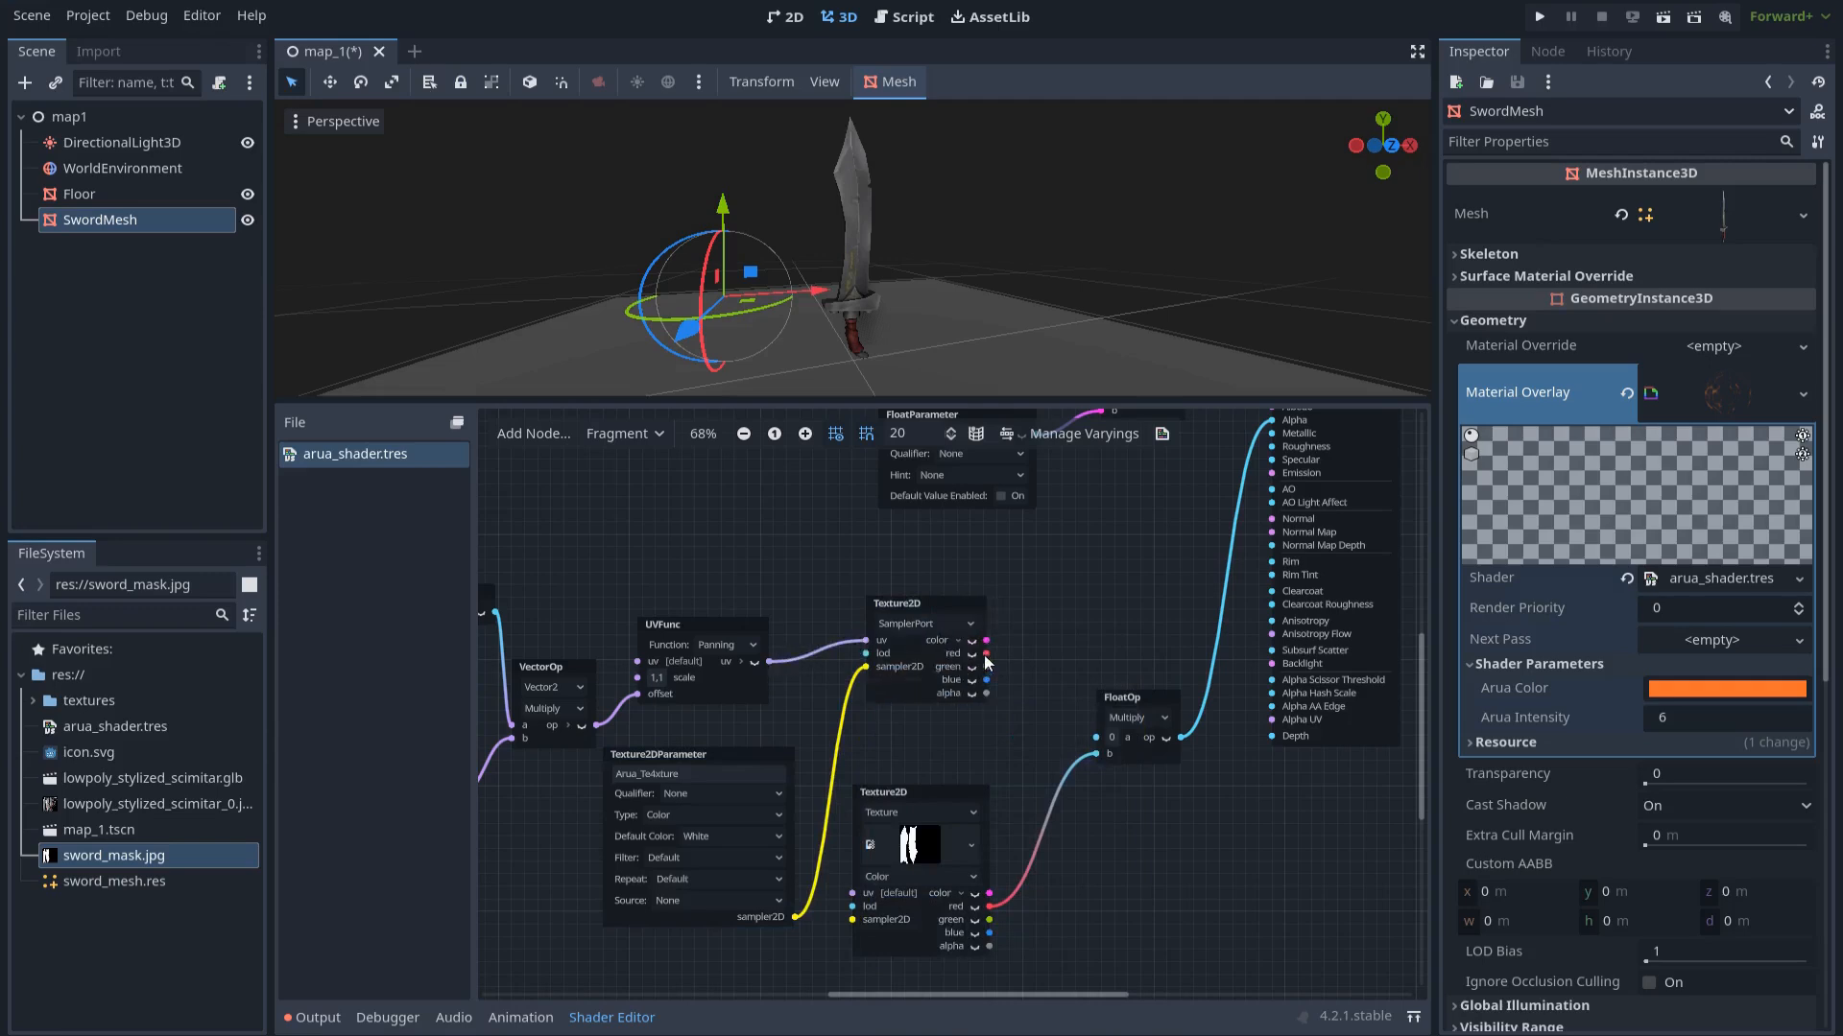
left_click_drag(1057, 740, 1059, 741)
key("ctrl+s")
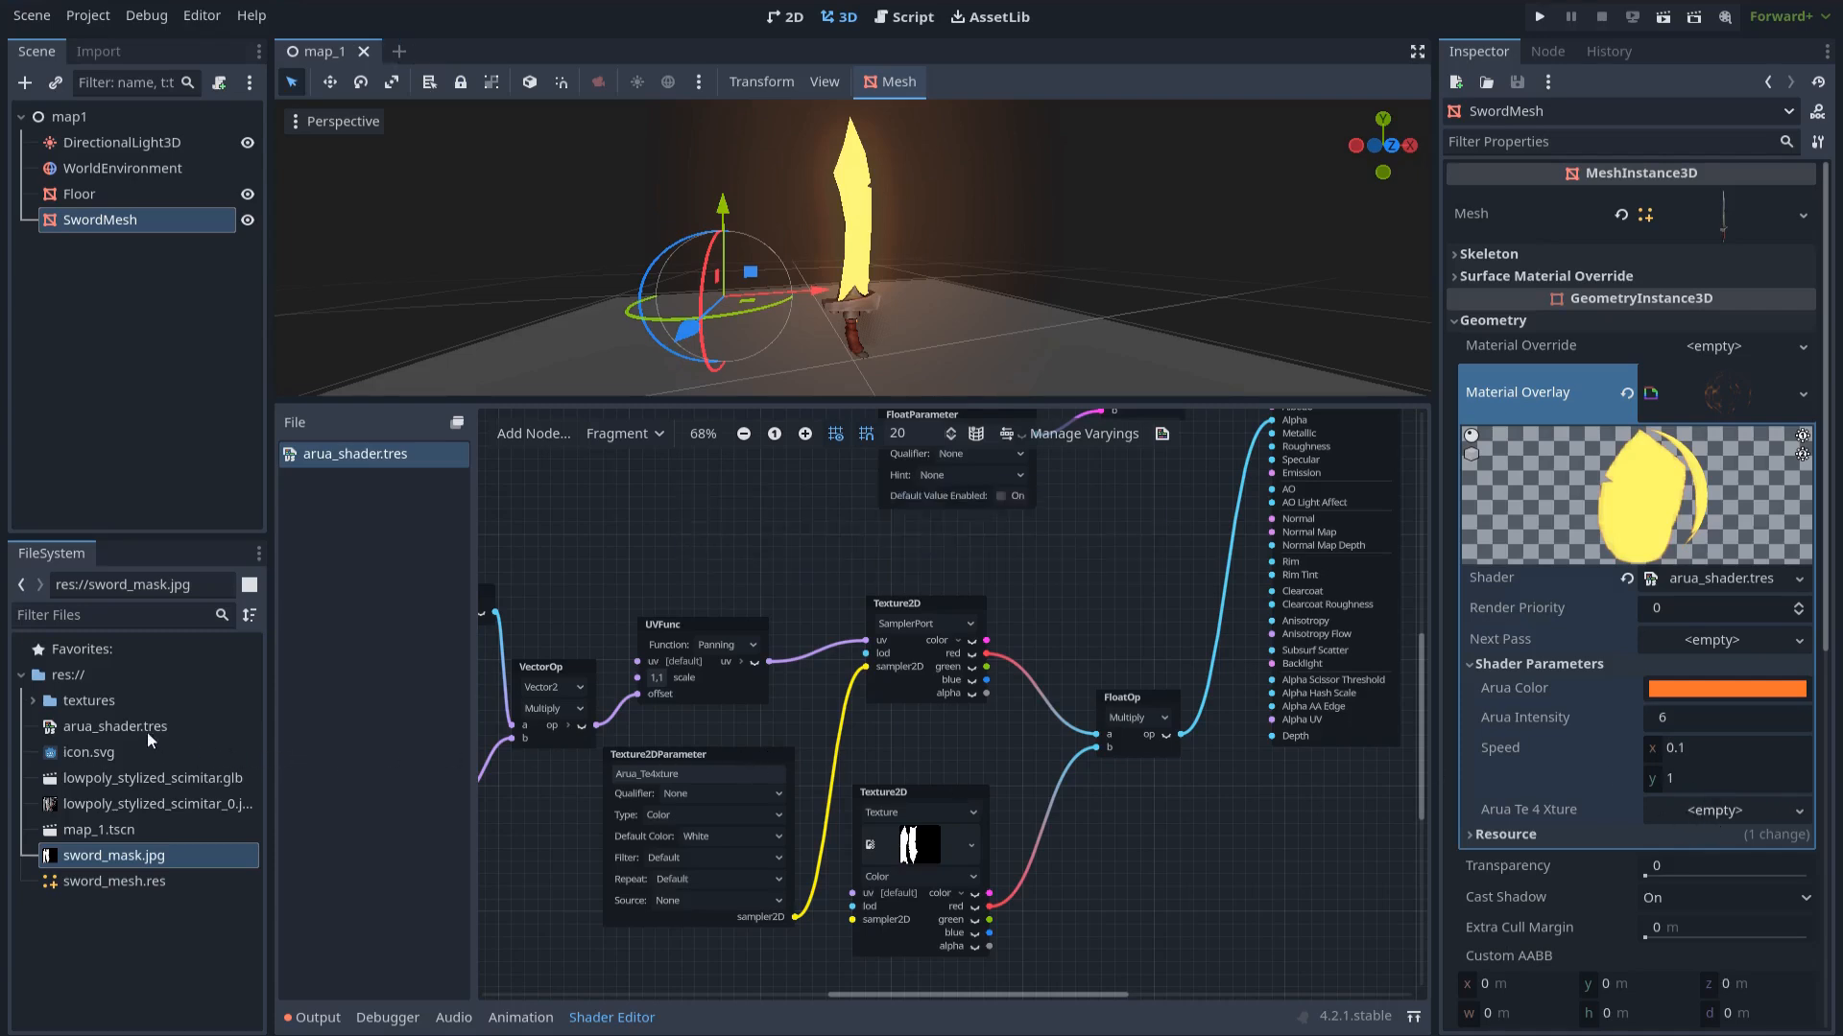
Try Noise1_tiled.png as the sword overlay's aura texture, replace it with PerlinNoise_Tiled.png, and hide the shader editor
left_click(34, 702)
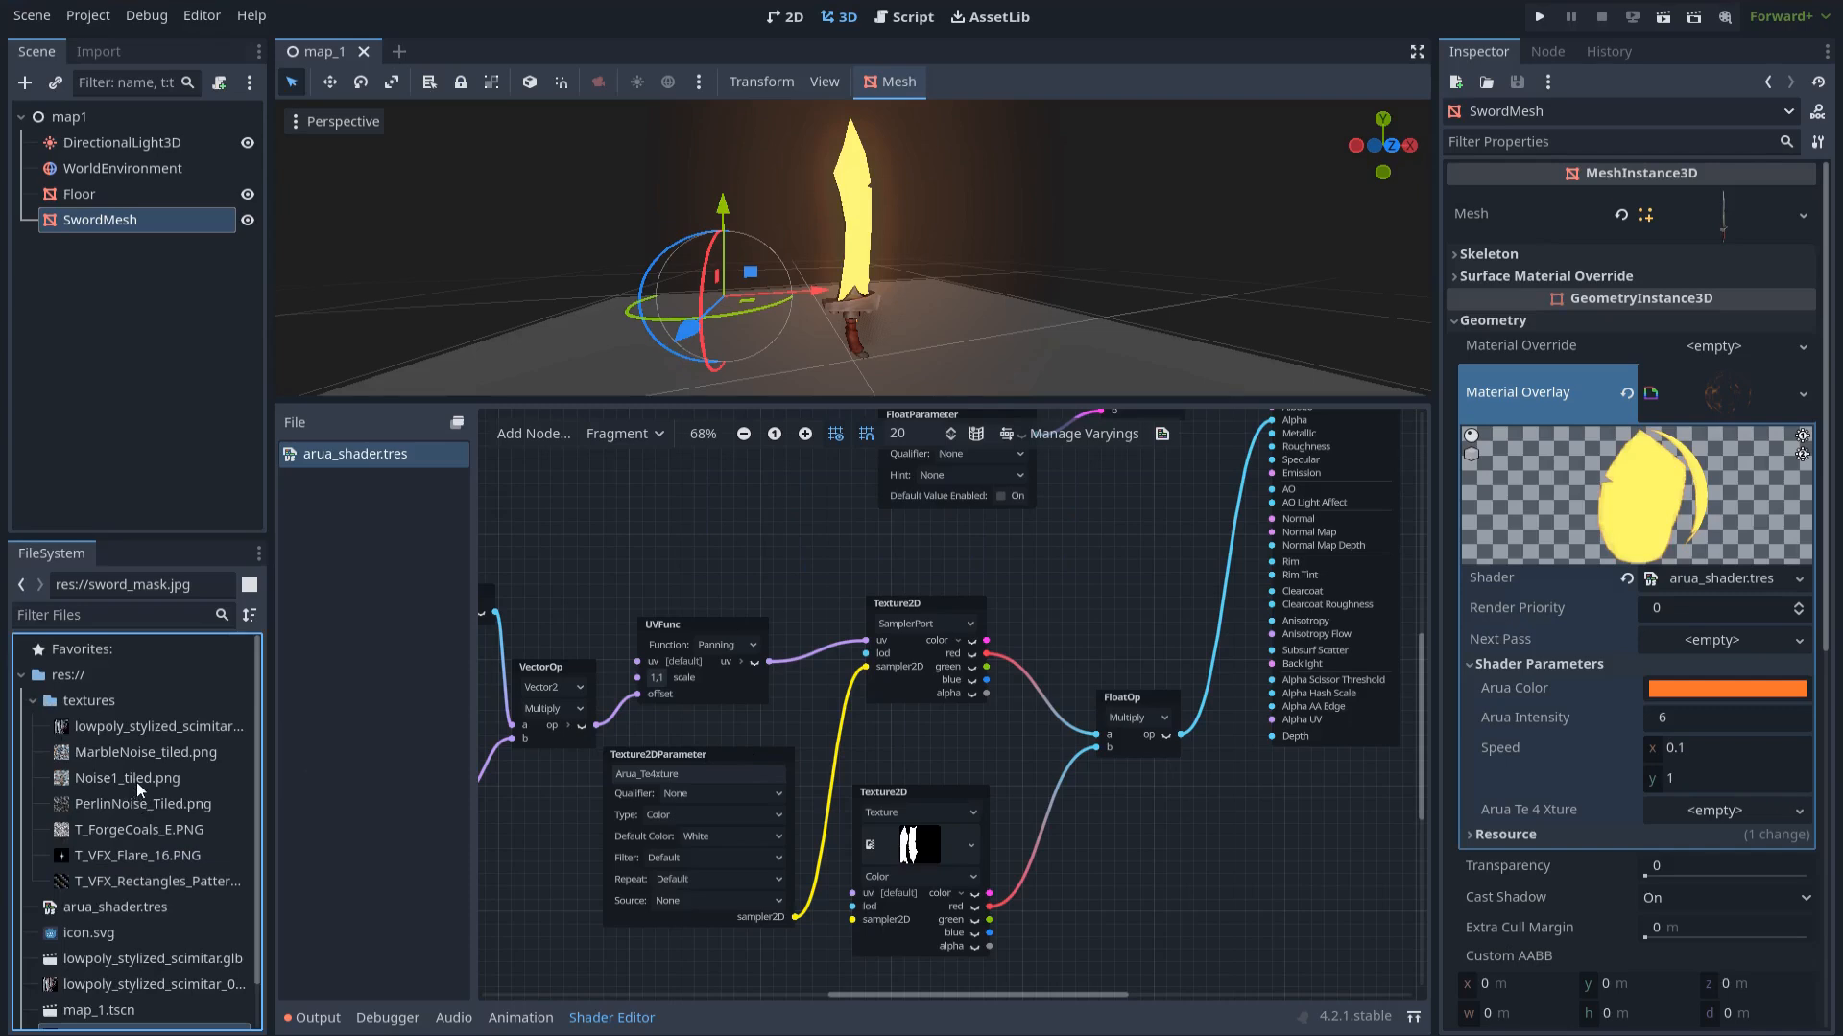
left_click_drag(137, 781, 1725, 824)
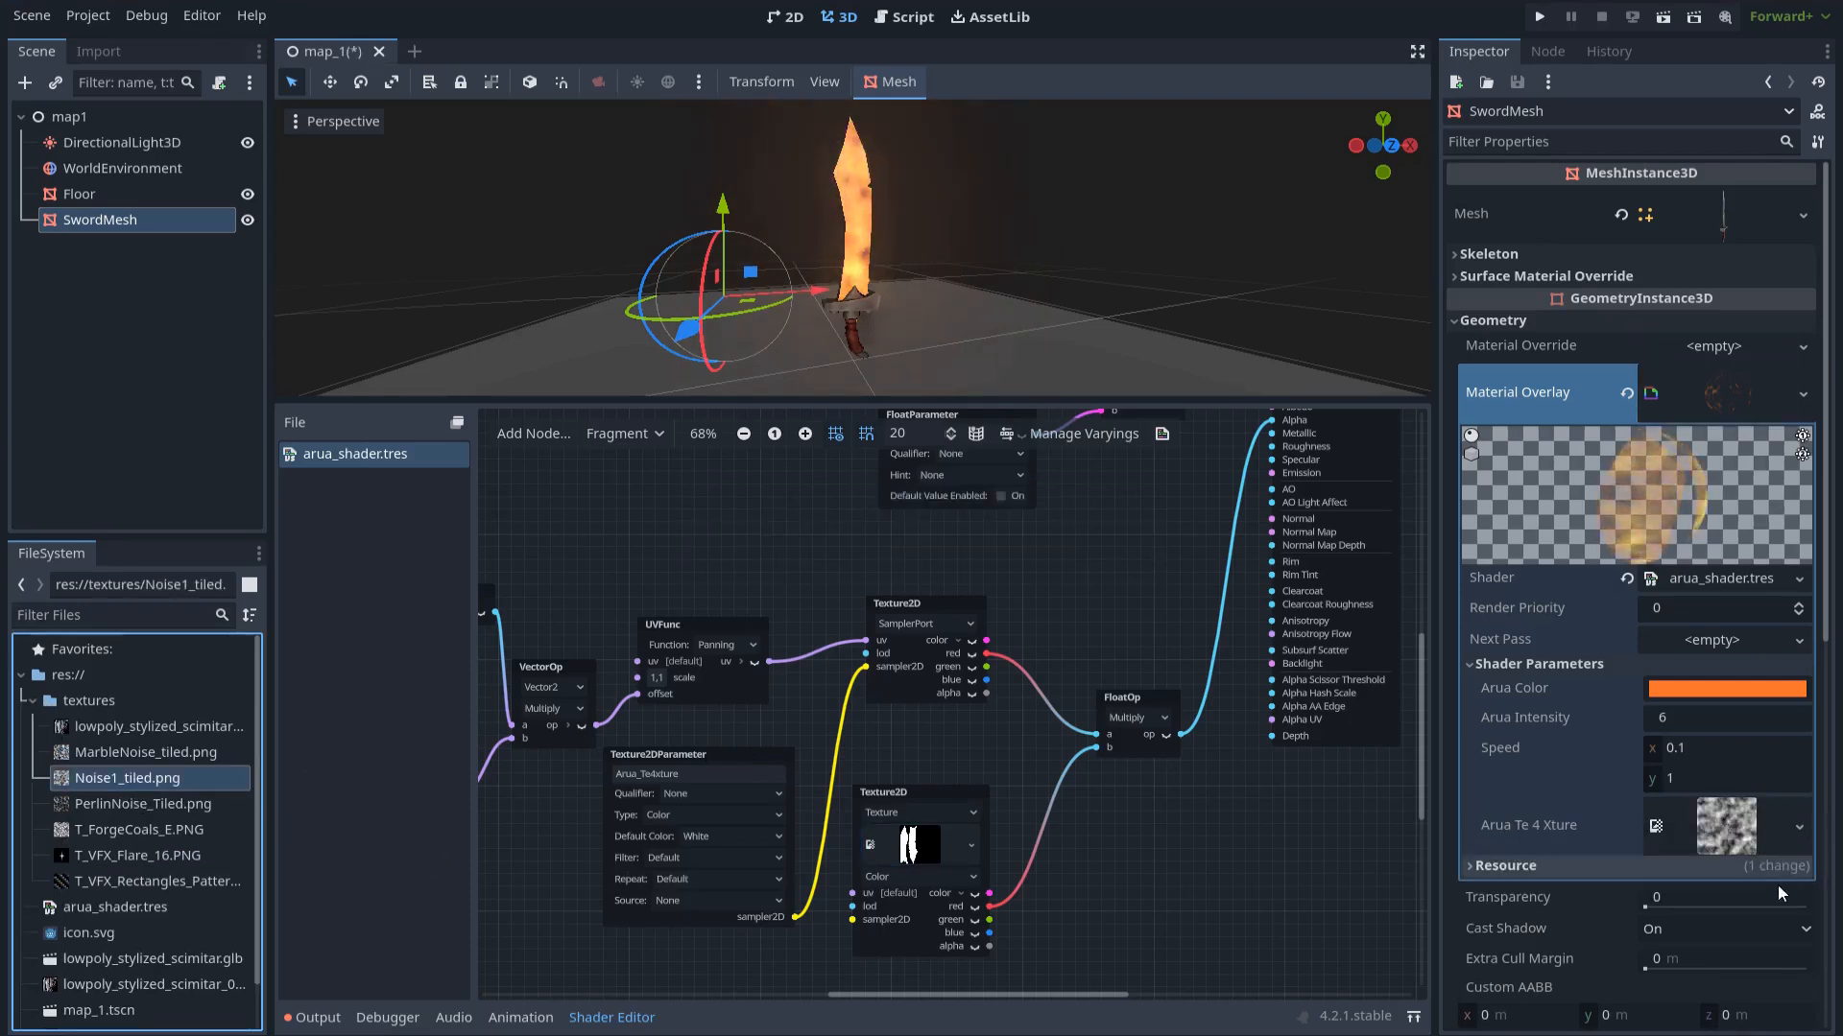
left_click_drag(141, 808, 1725, 826)
left_click(614, 1018)
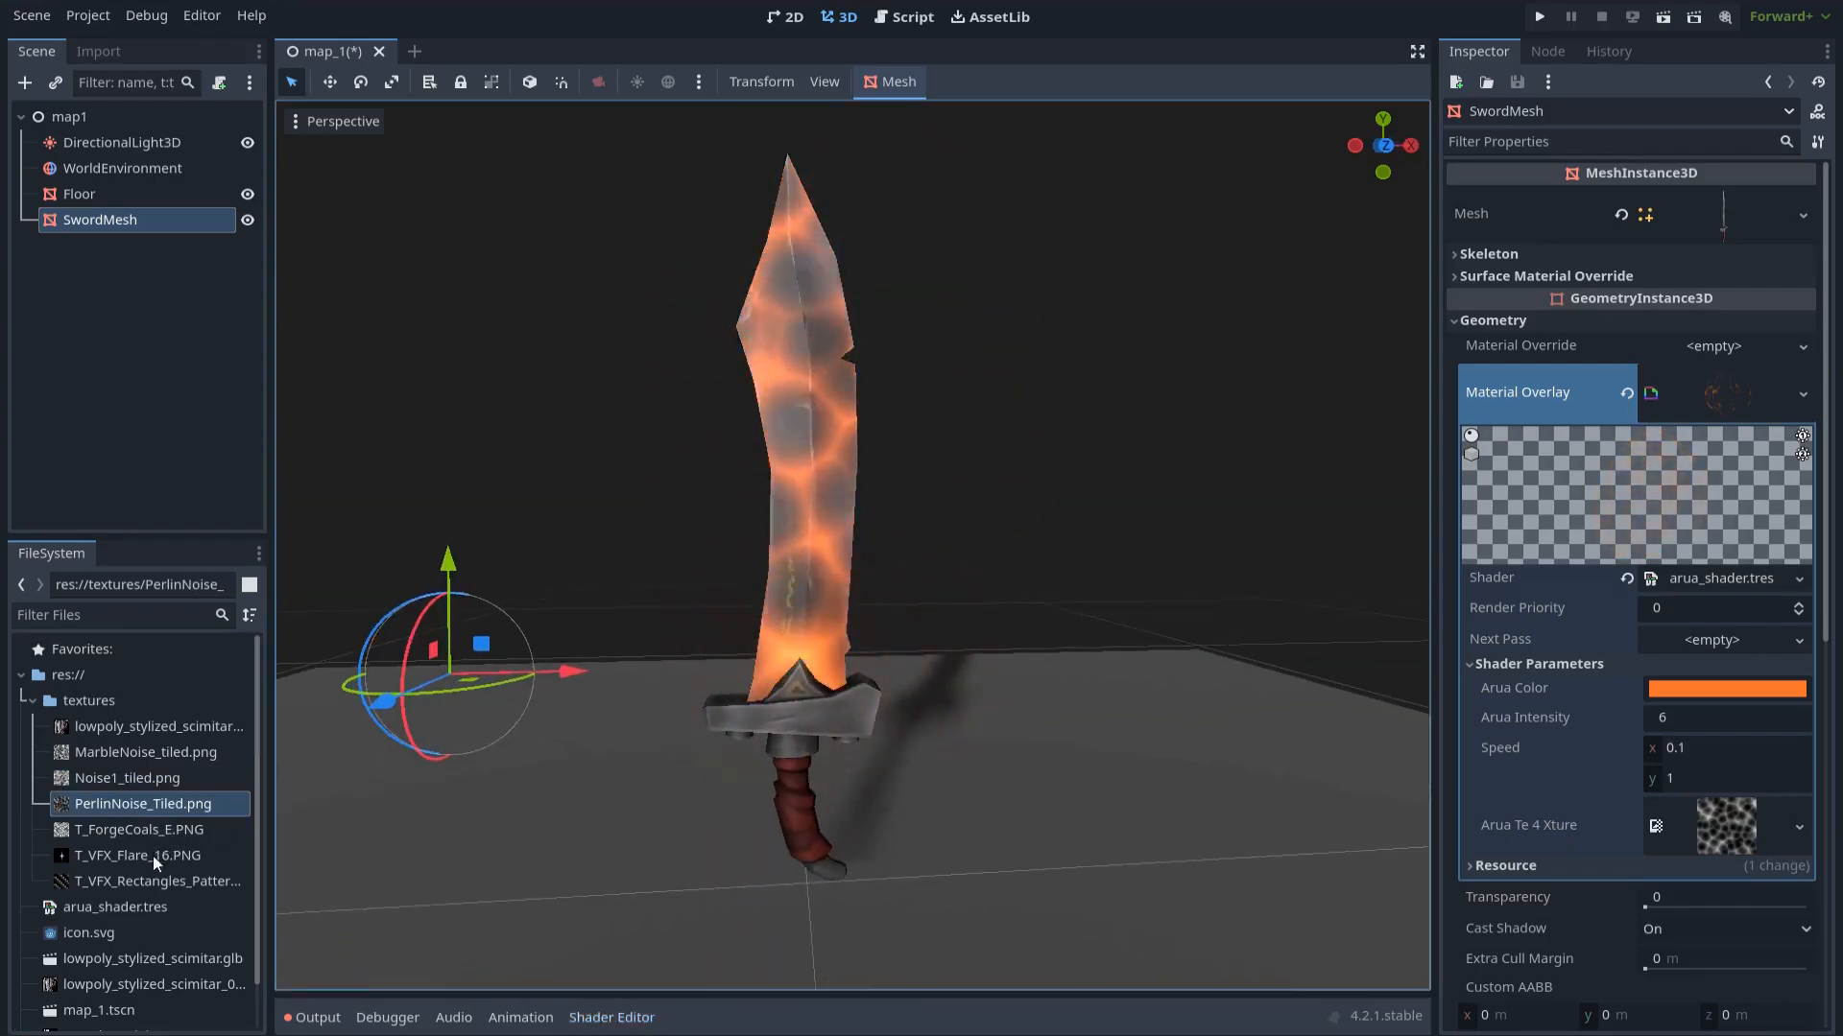
Try T_ForgeCoals_E.PNG as the aura texture, restore PerlinNoise_Tiled.png, and save the scene
left_click_drag(150, 831, 1679, 827)
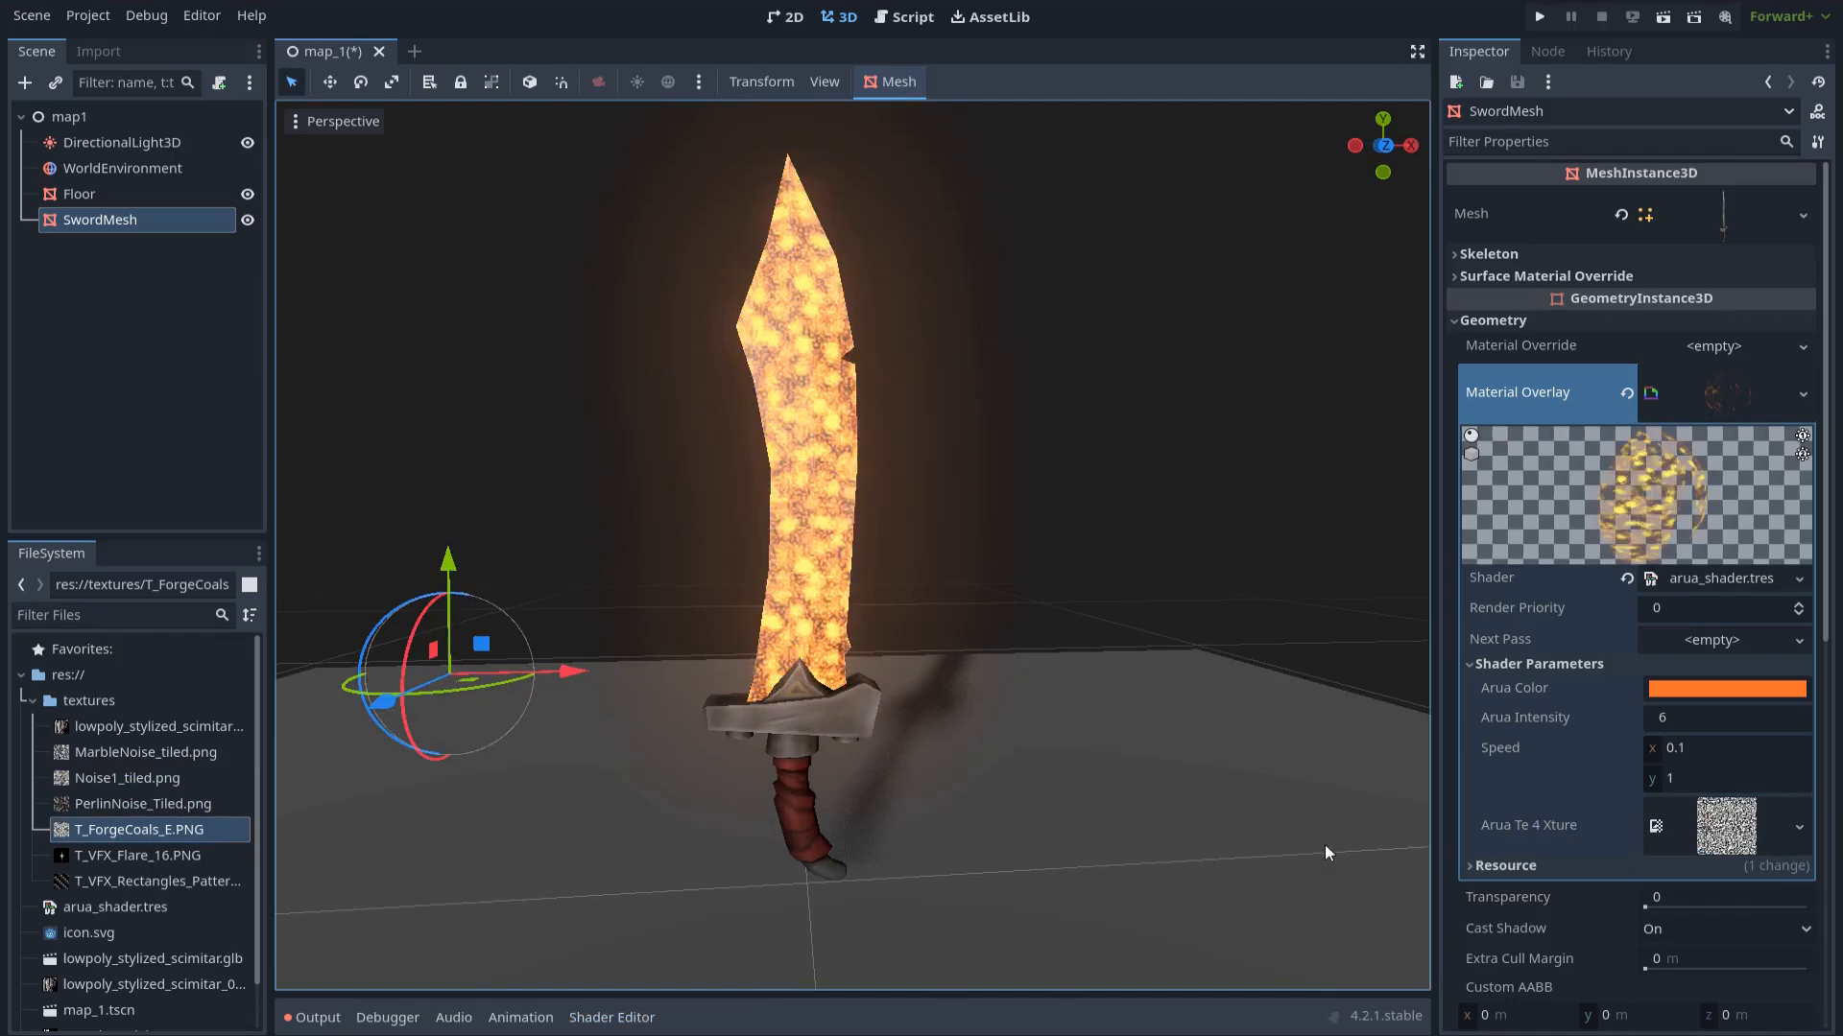
mouse_move(154, 806)
left_mouse_down()
mouse_move(1397, 848)
mouse_move(1726, 825)
left_mouse_up()
key("ctrl+s")
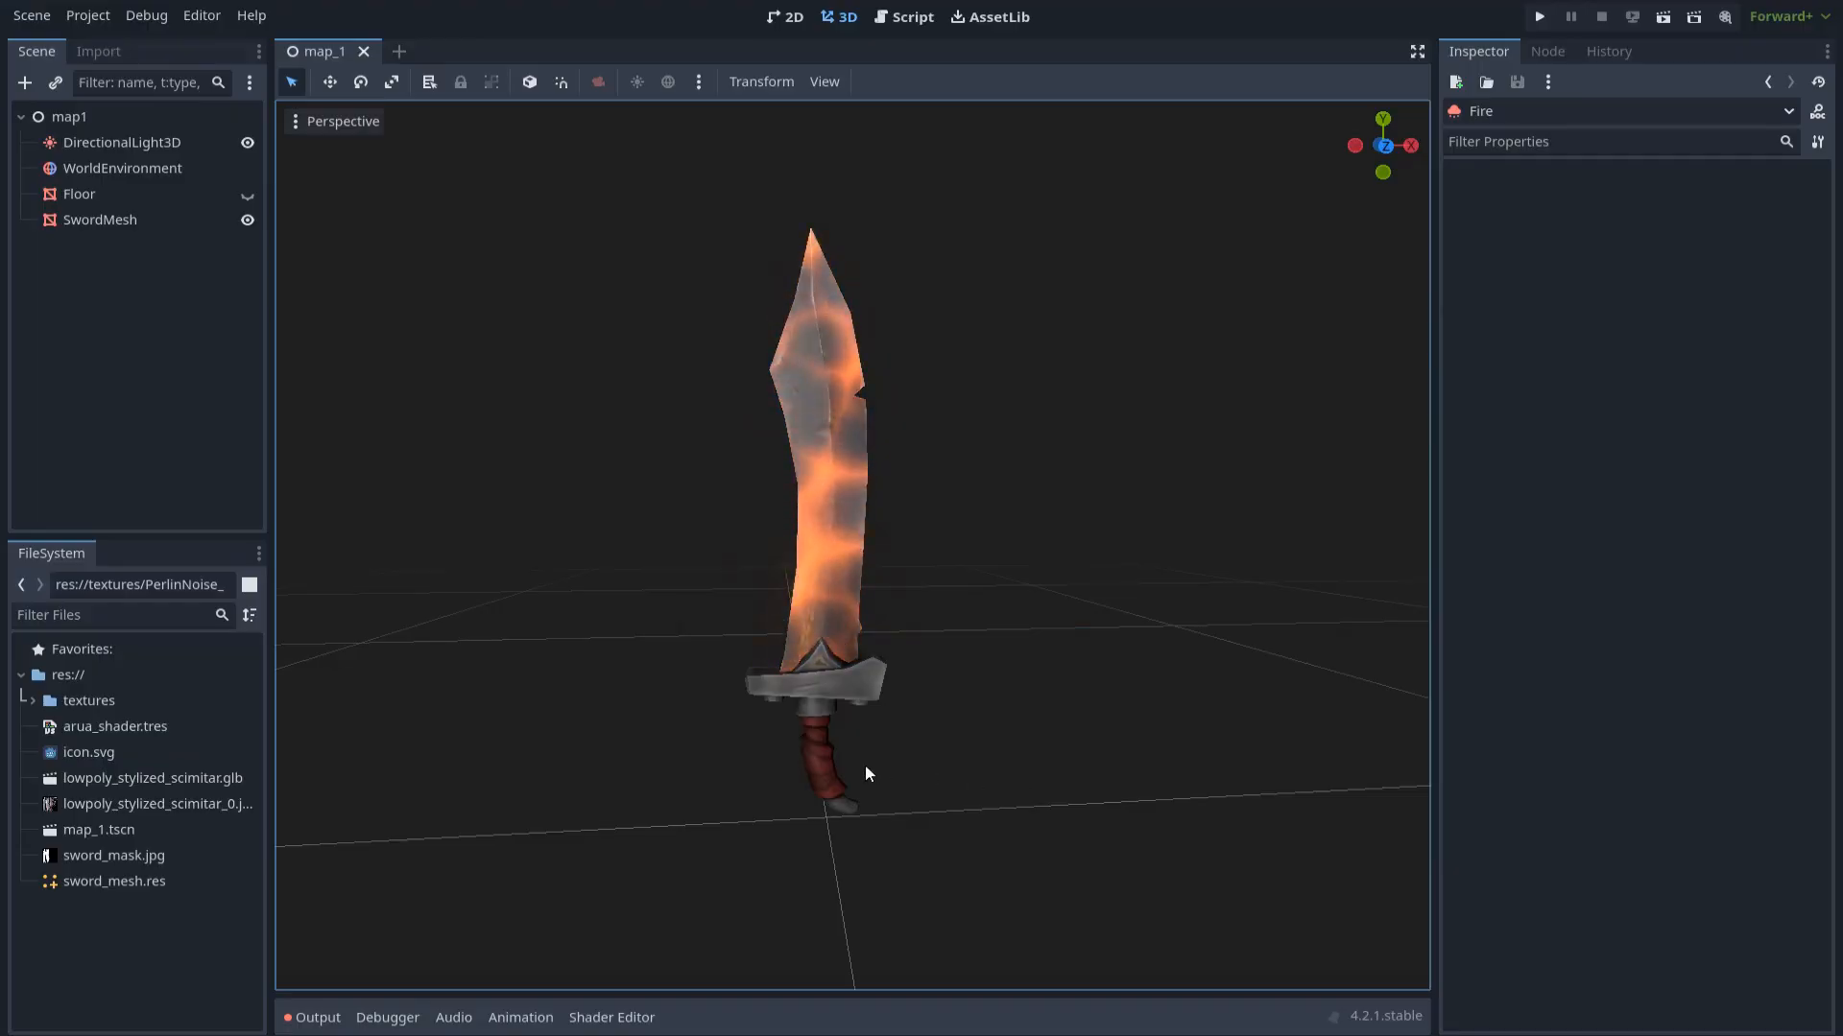
Add a GPUParticles3D node under map1 and rename it Fire
left_click(70, 121)
key("ctrl+a")
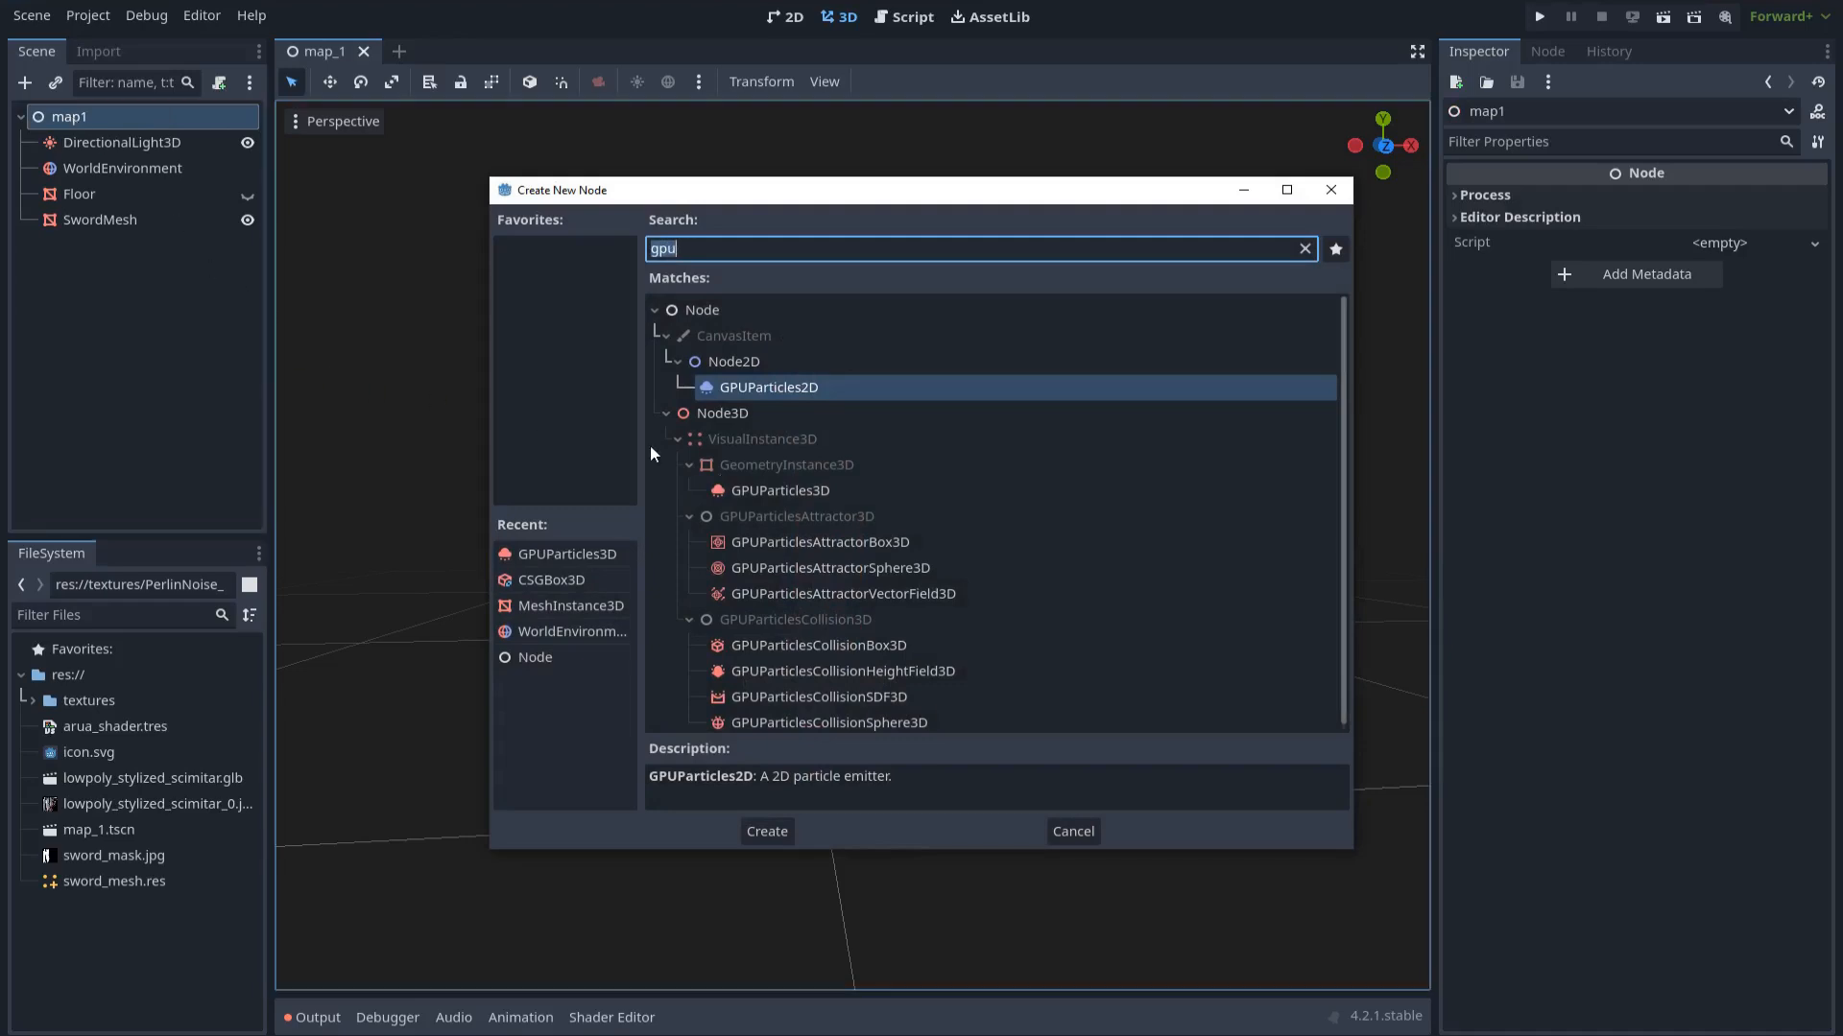
left_click(780, 491)
double_click(804, 492)
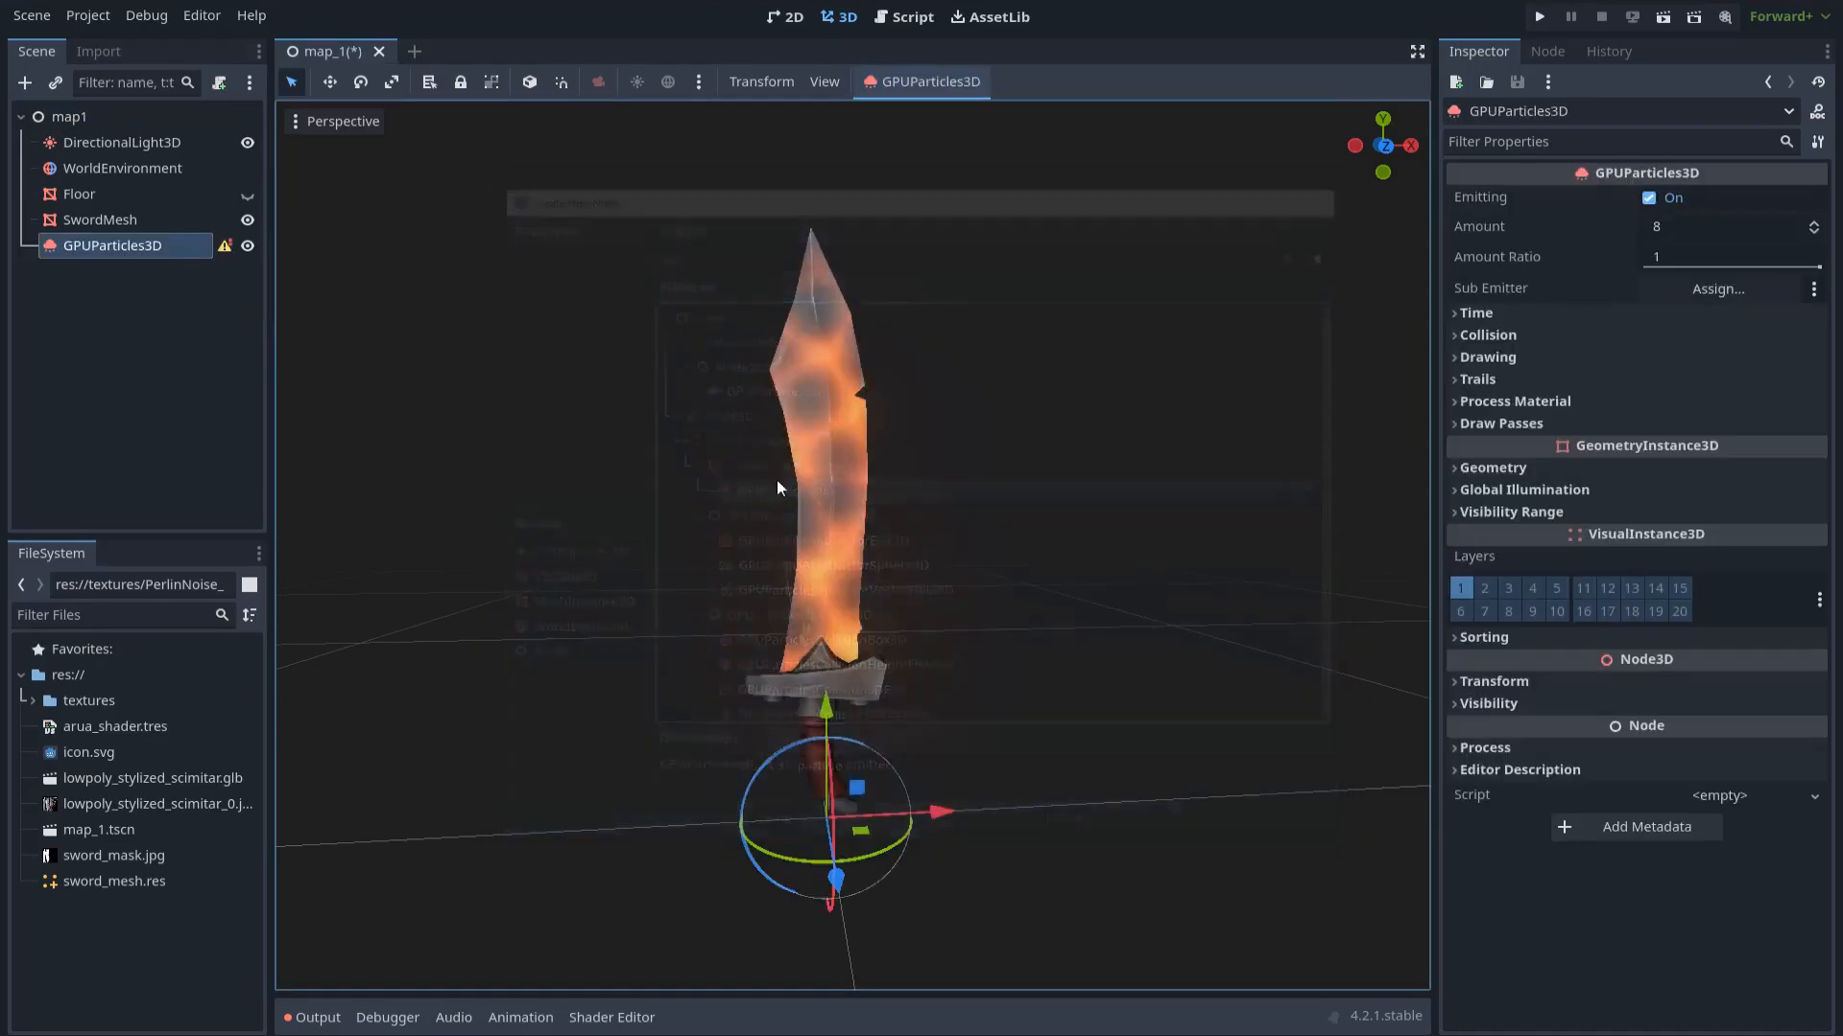
double_click(161, 252)
type("Fire")
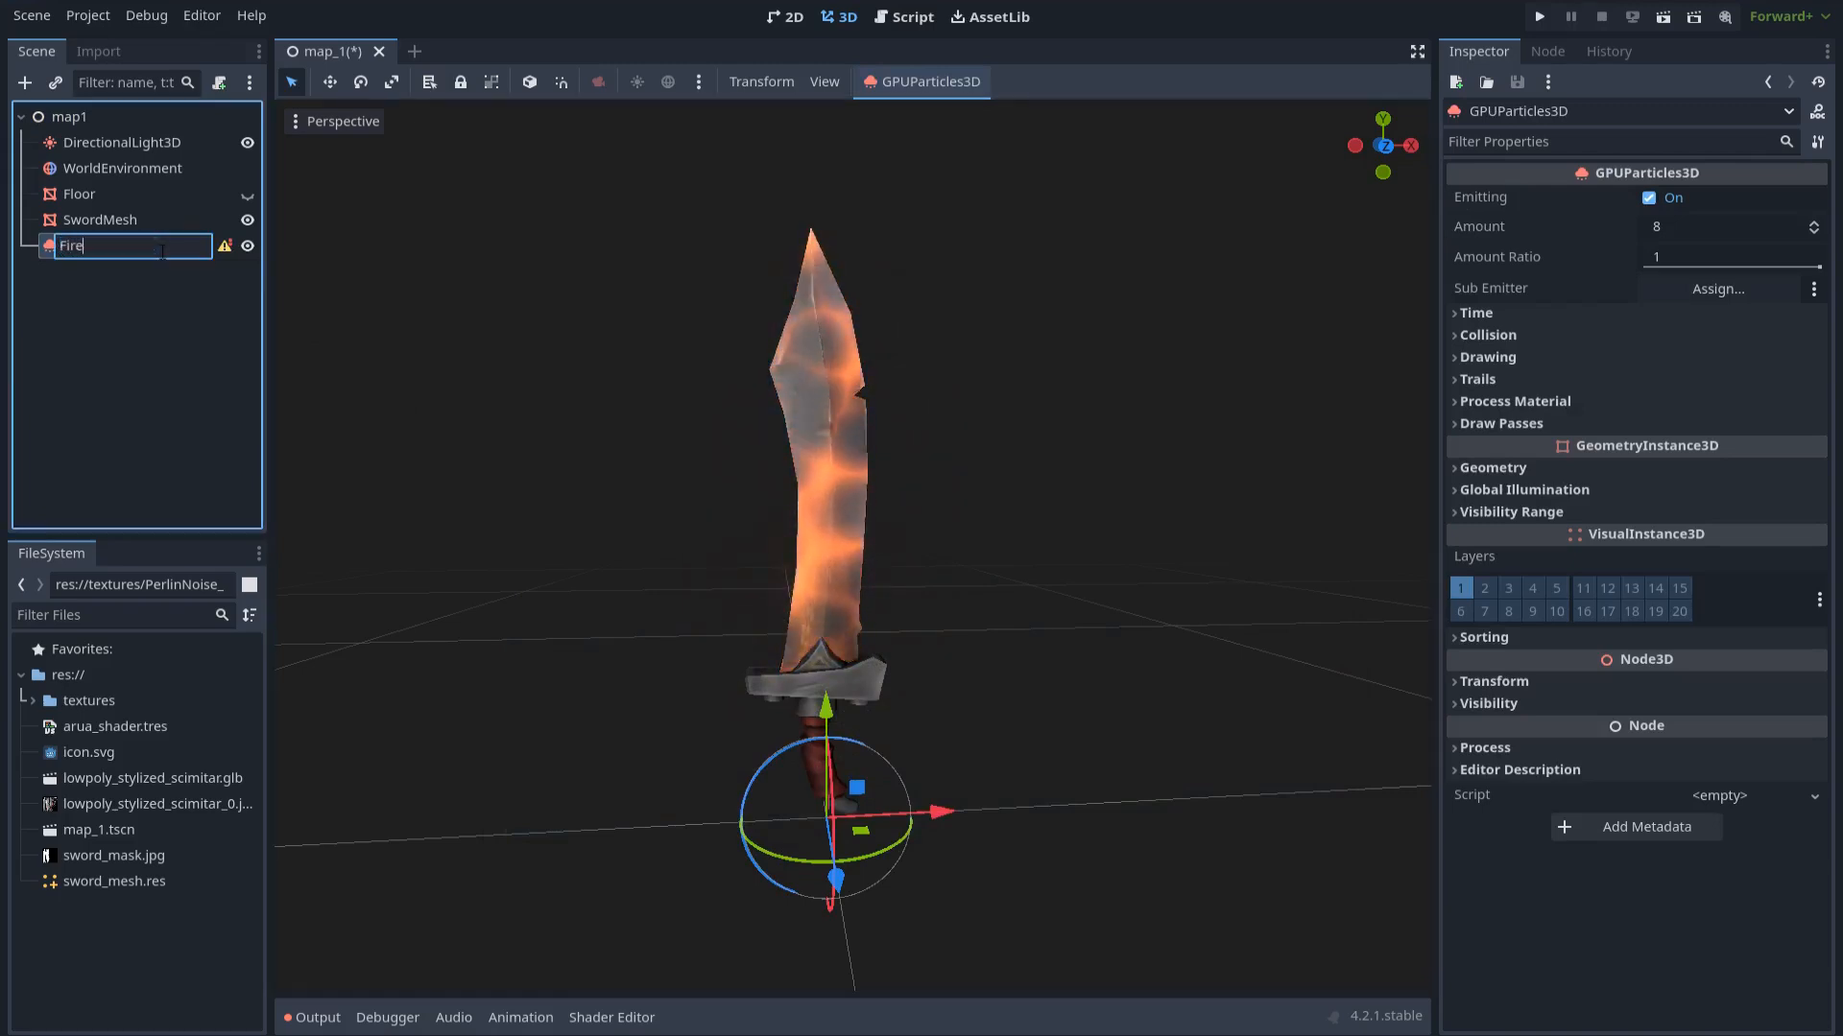
key("Return")
left_click(160, 271)
Add a Node3D under map1 as a container for the sword and its fire particles
left_click(94, 225)
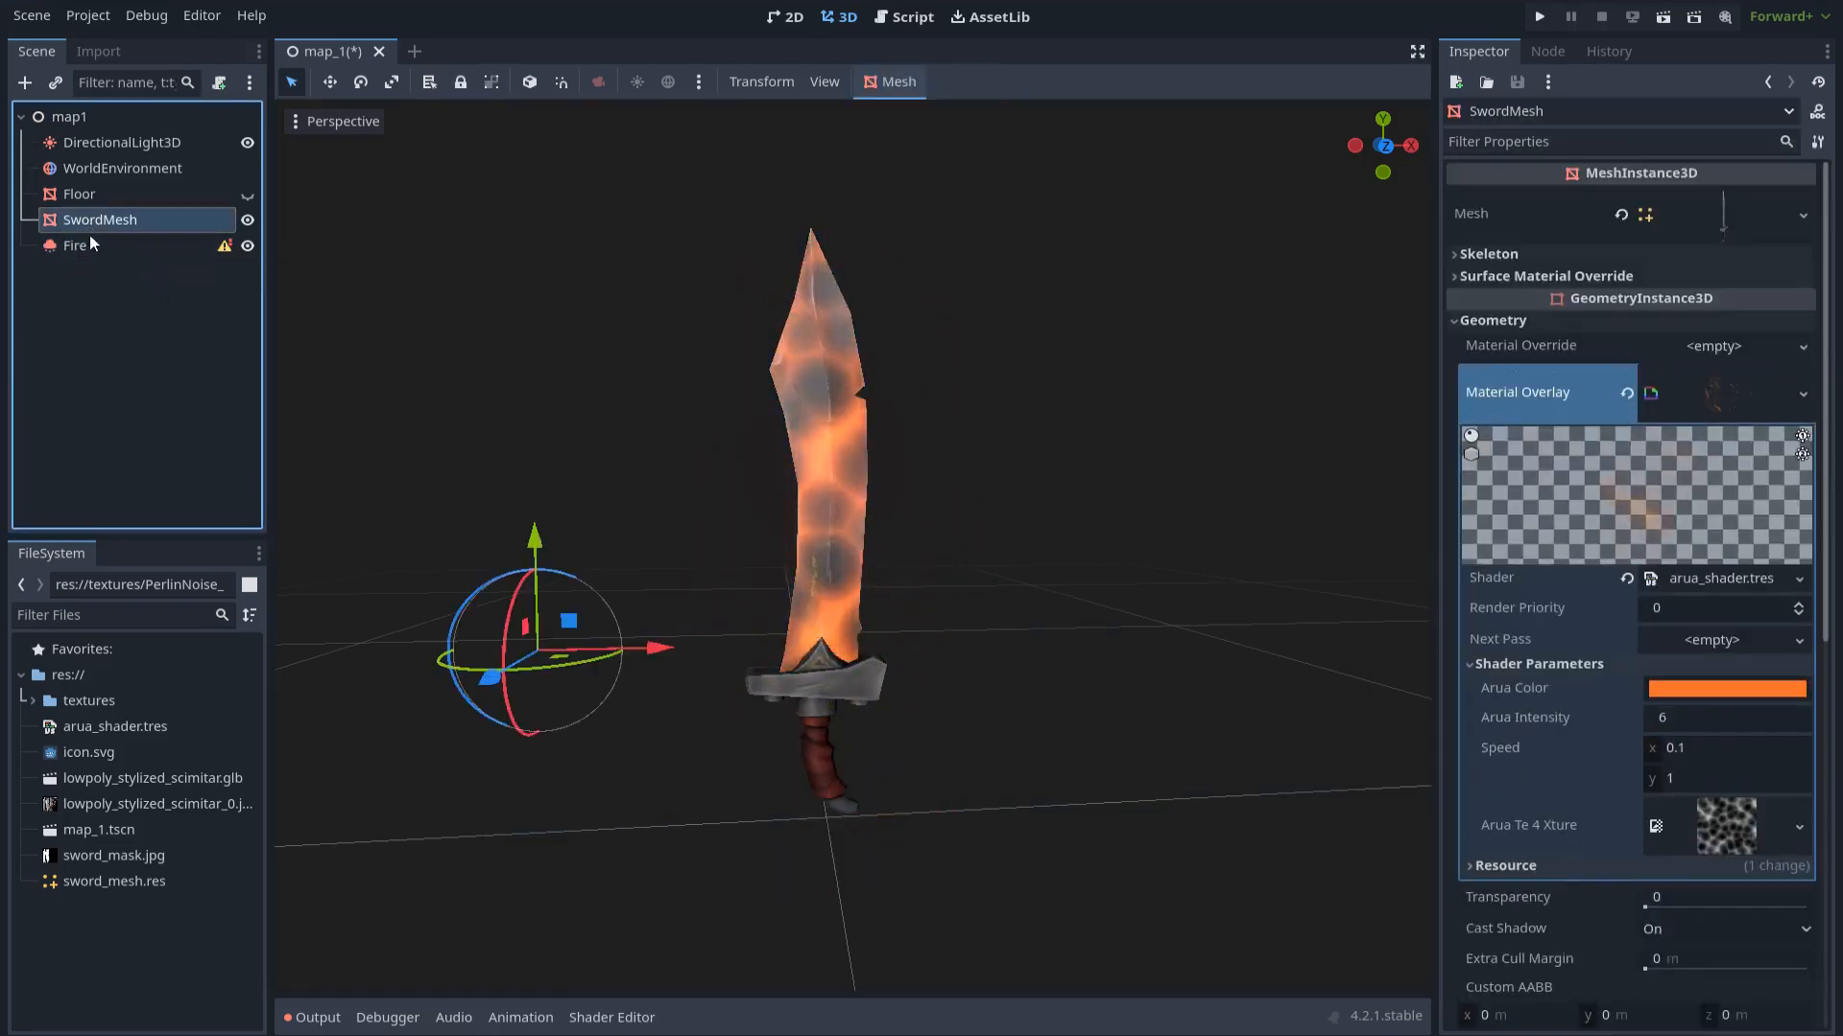
left_click(89, 242)
left_click(94, 222)
left_click(112, 282)
left_click(83, 119)
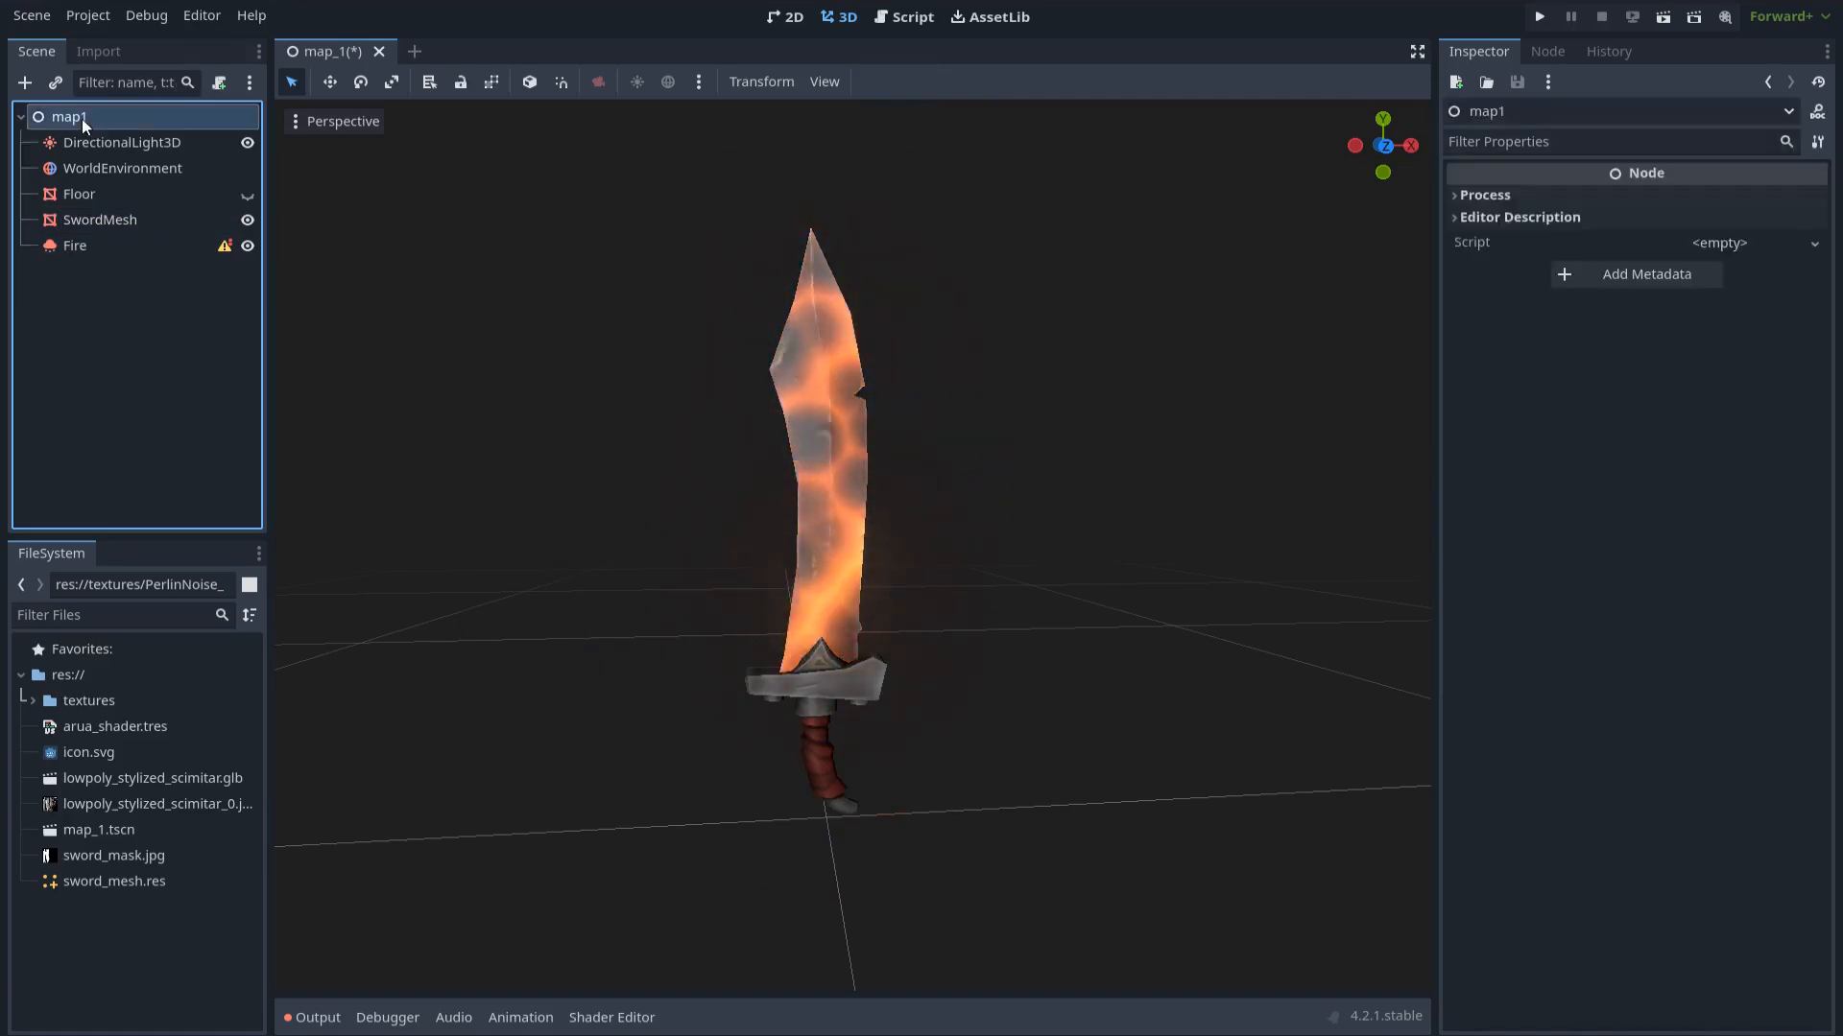
key("ctrl+a")
type("node3d")
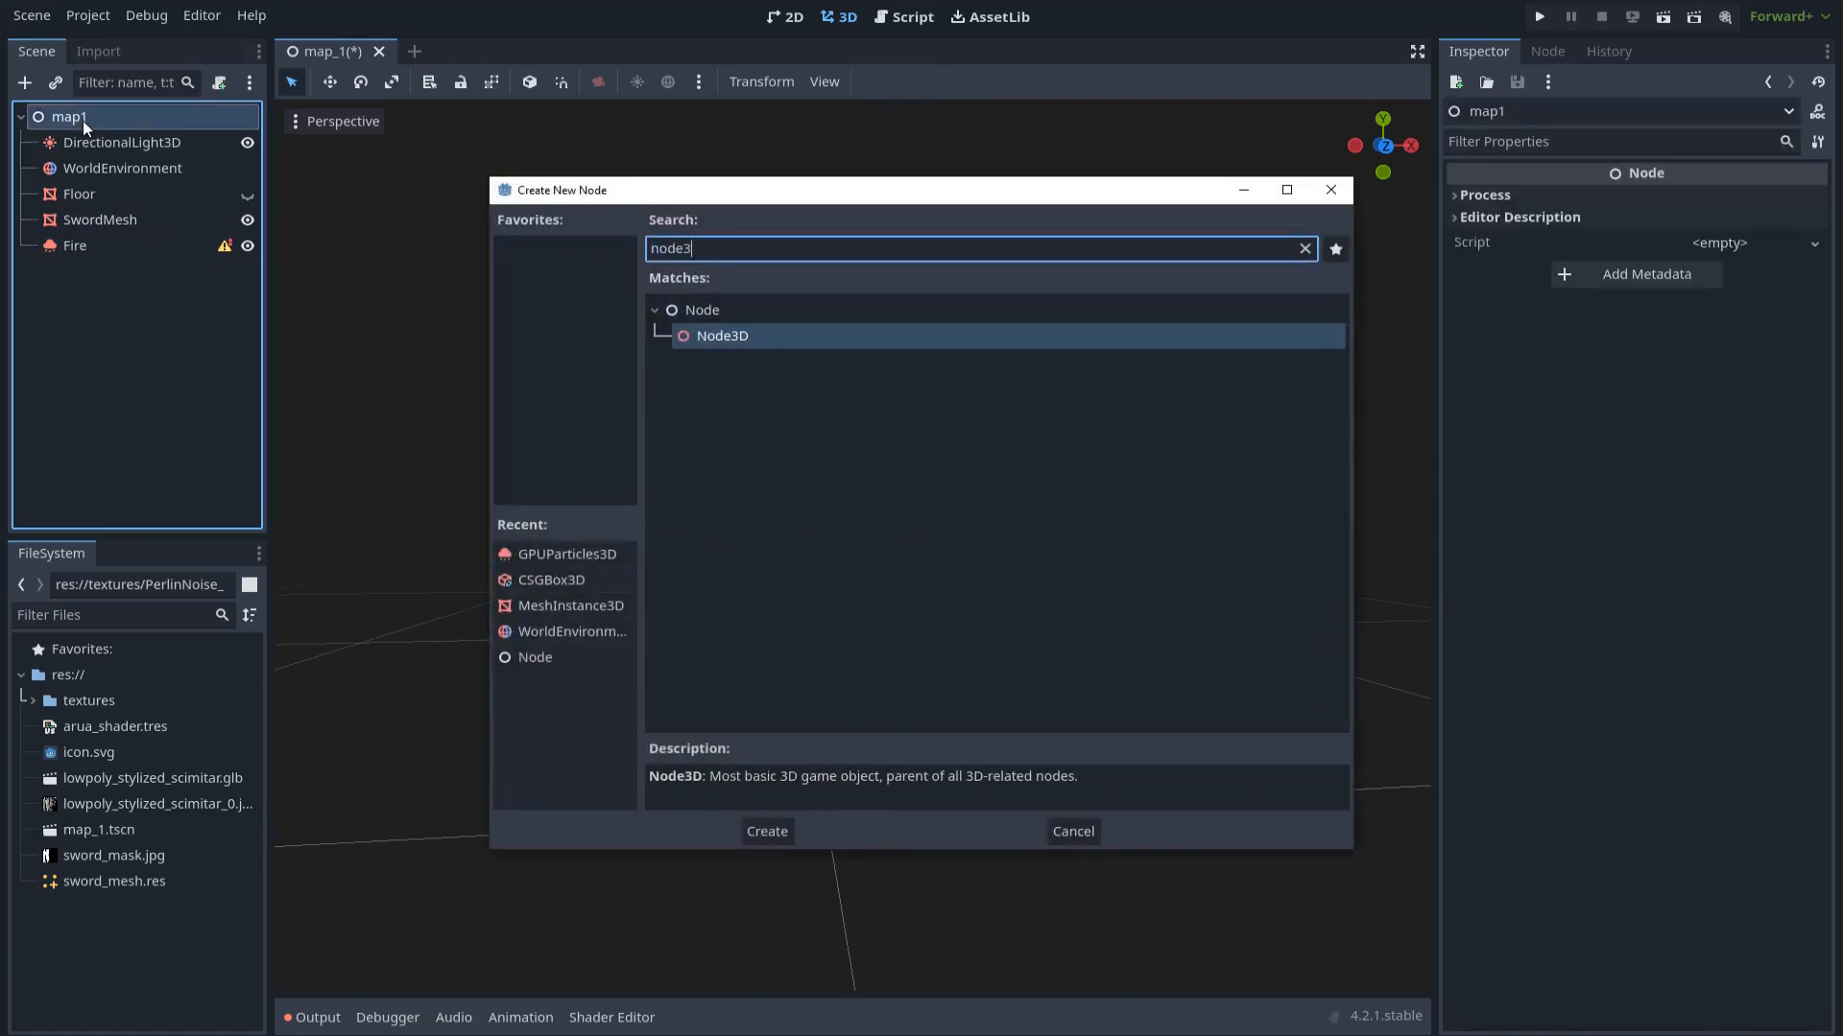
double_click(723, 342)
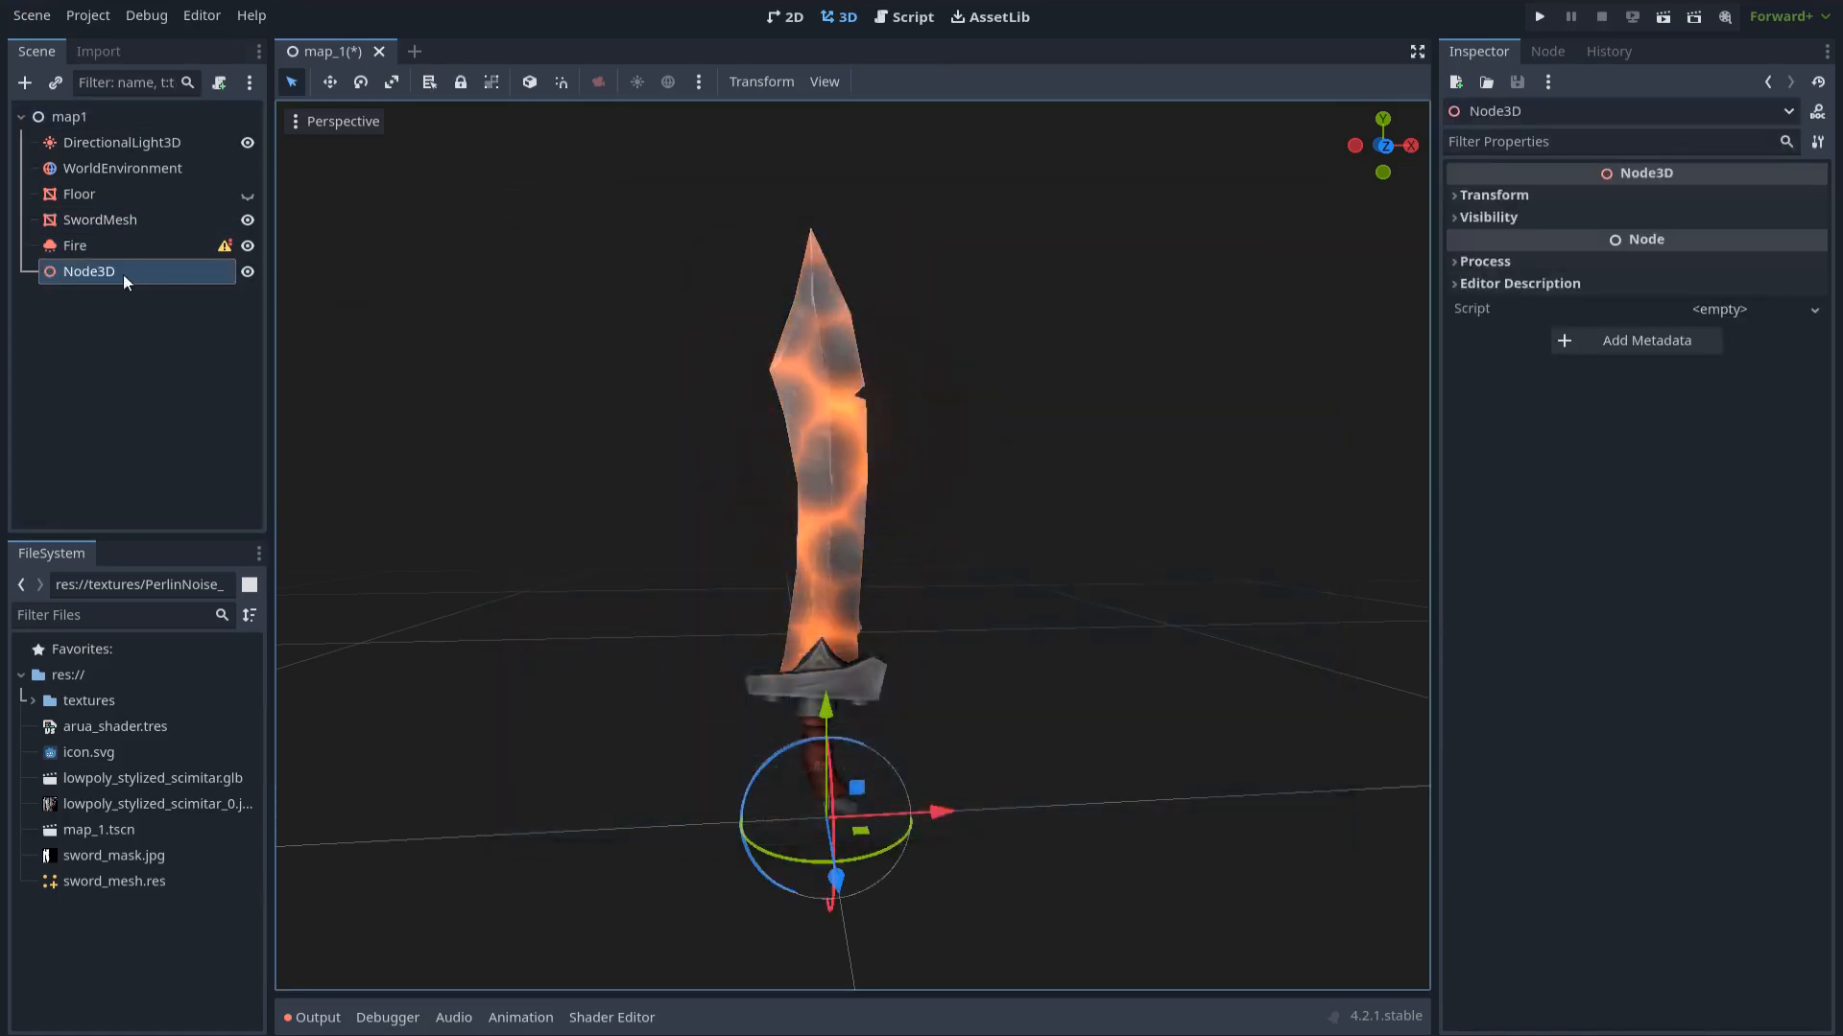
Make SwordMesh and Fire children of the new Node3D
left_click(113, 242)
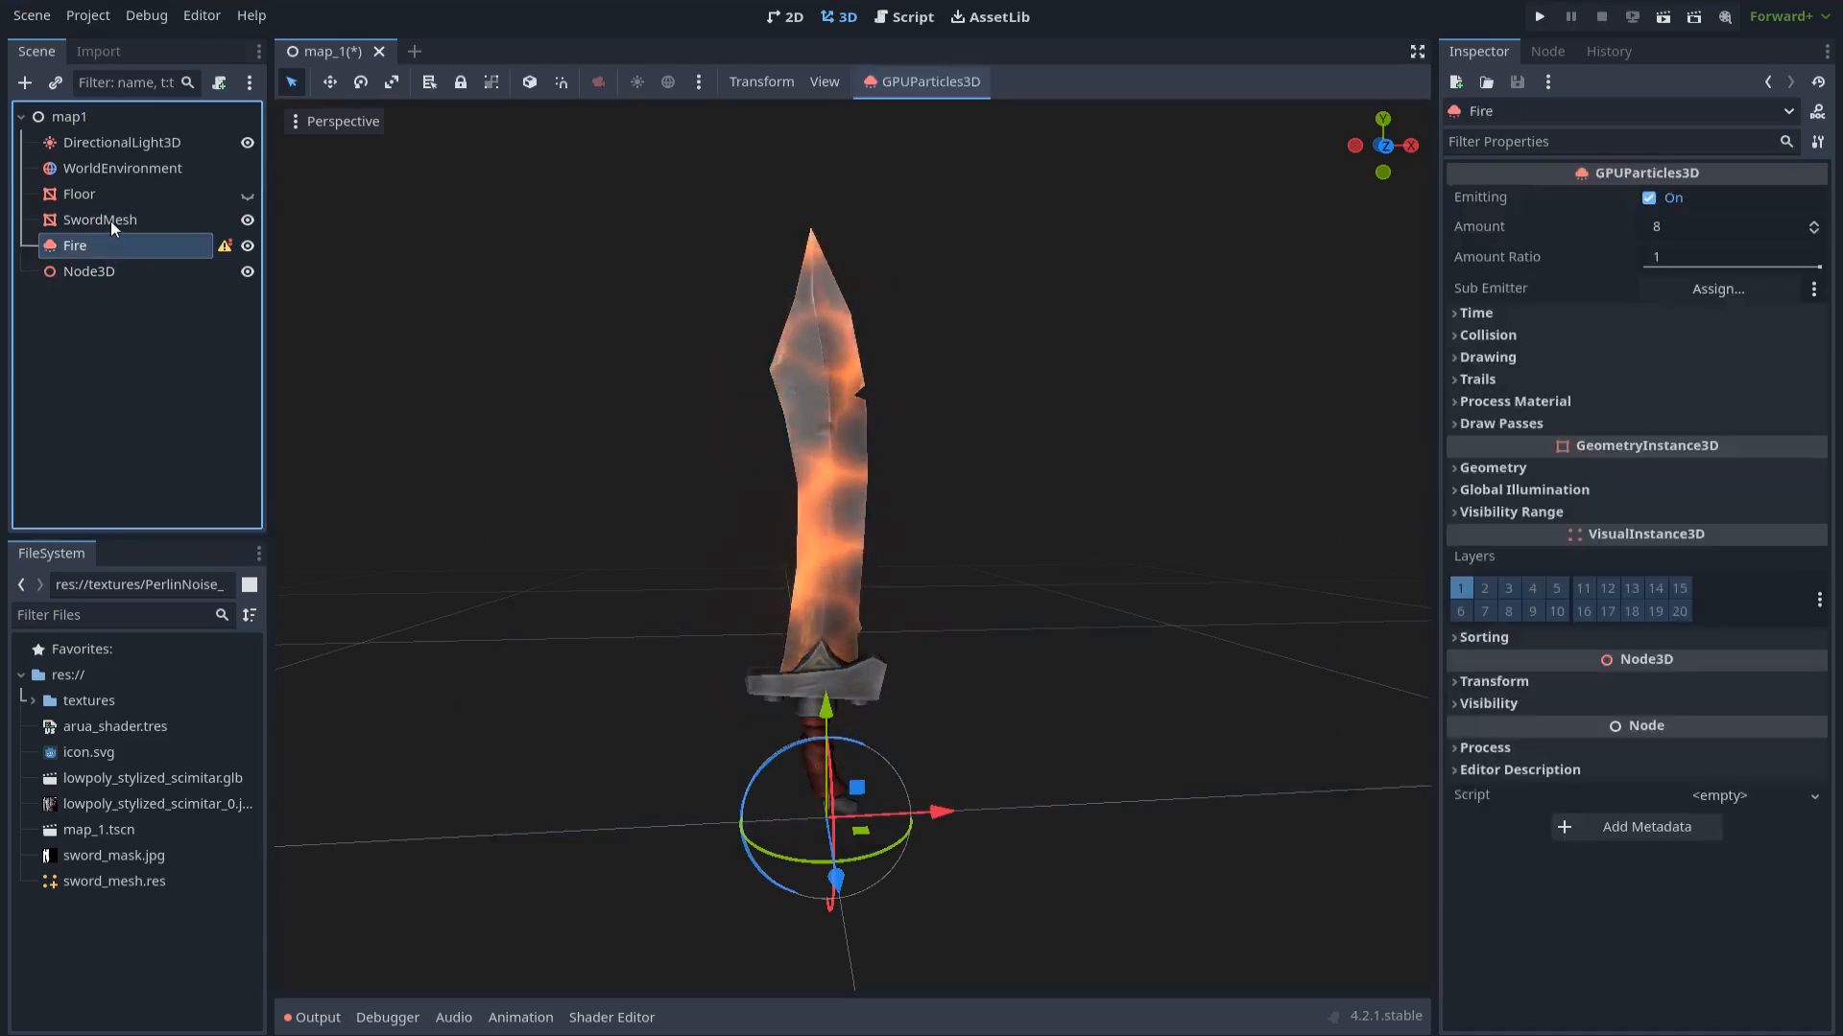
left_click(112, 221)
left_click(104, 244, "ctrl")
left_click_drag(111, 221, 109, 273)
Rename the parent Node3D to Fire Sword
left_click(107, 222)
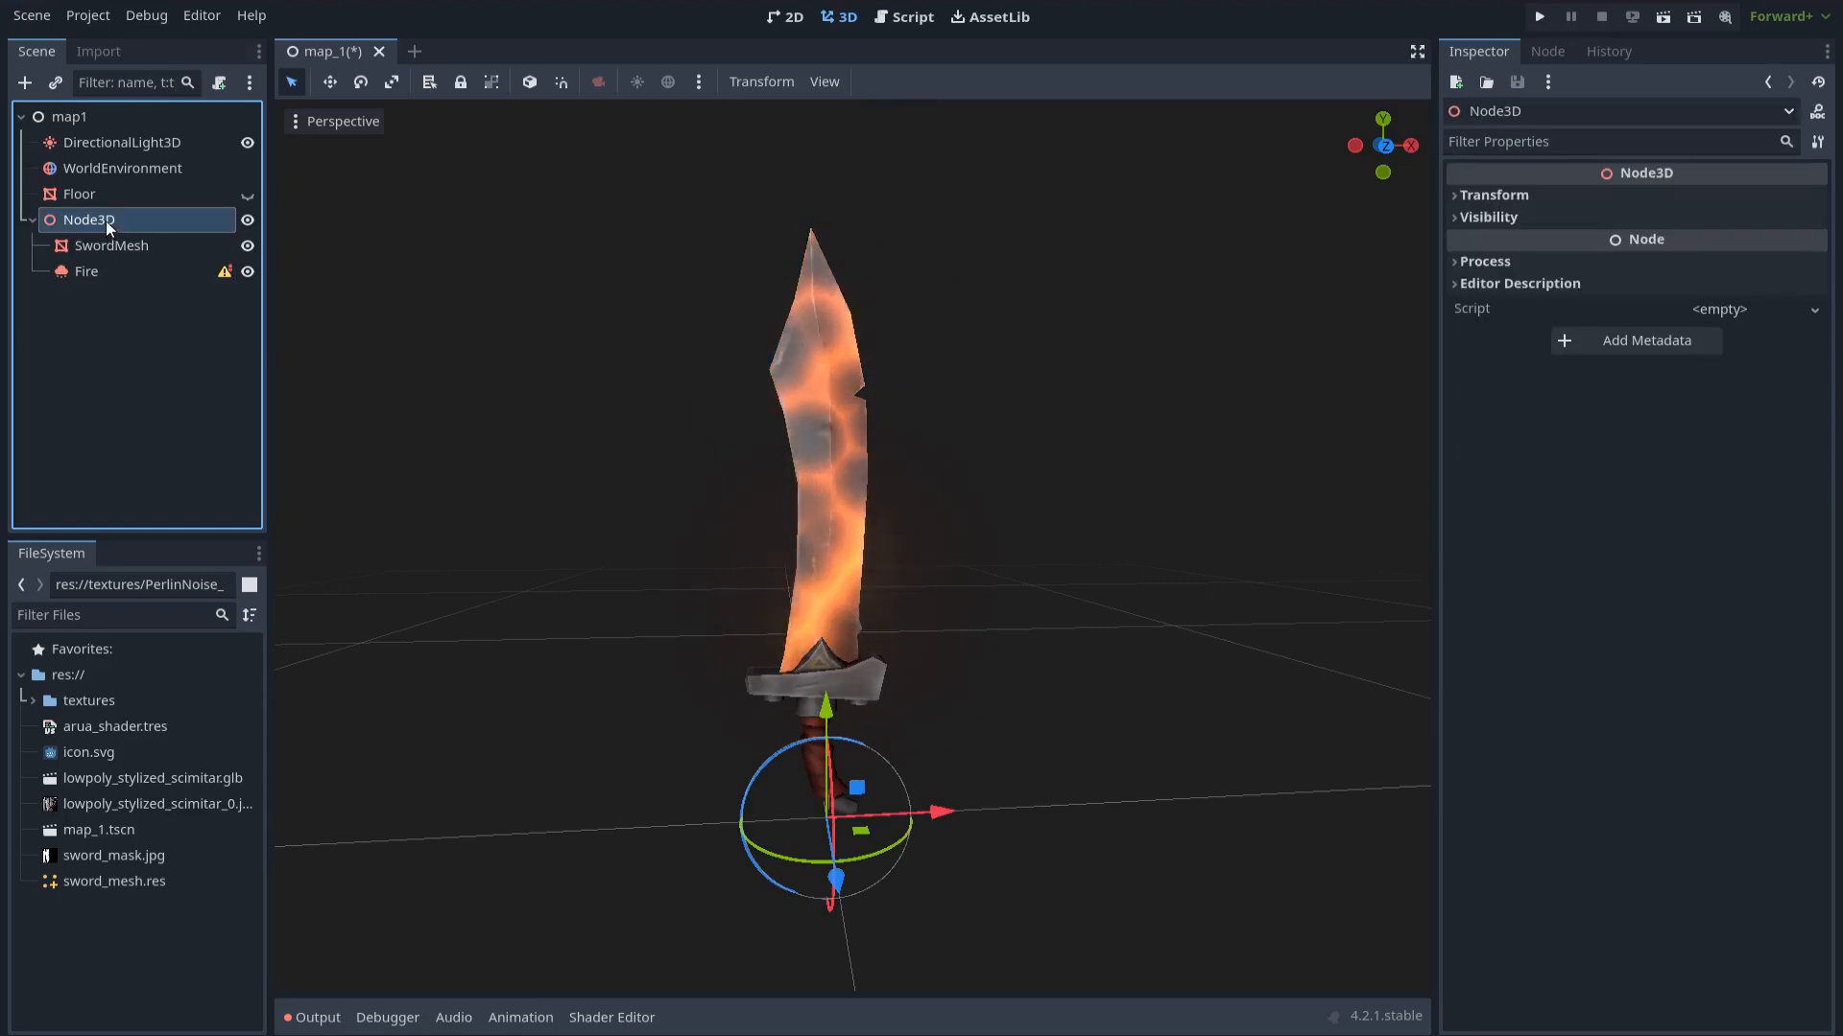
left_click(104, 220)
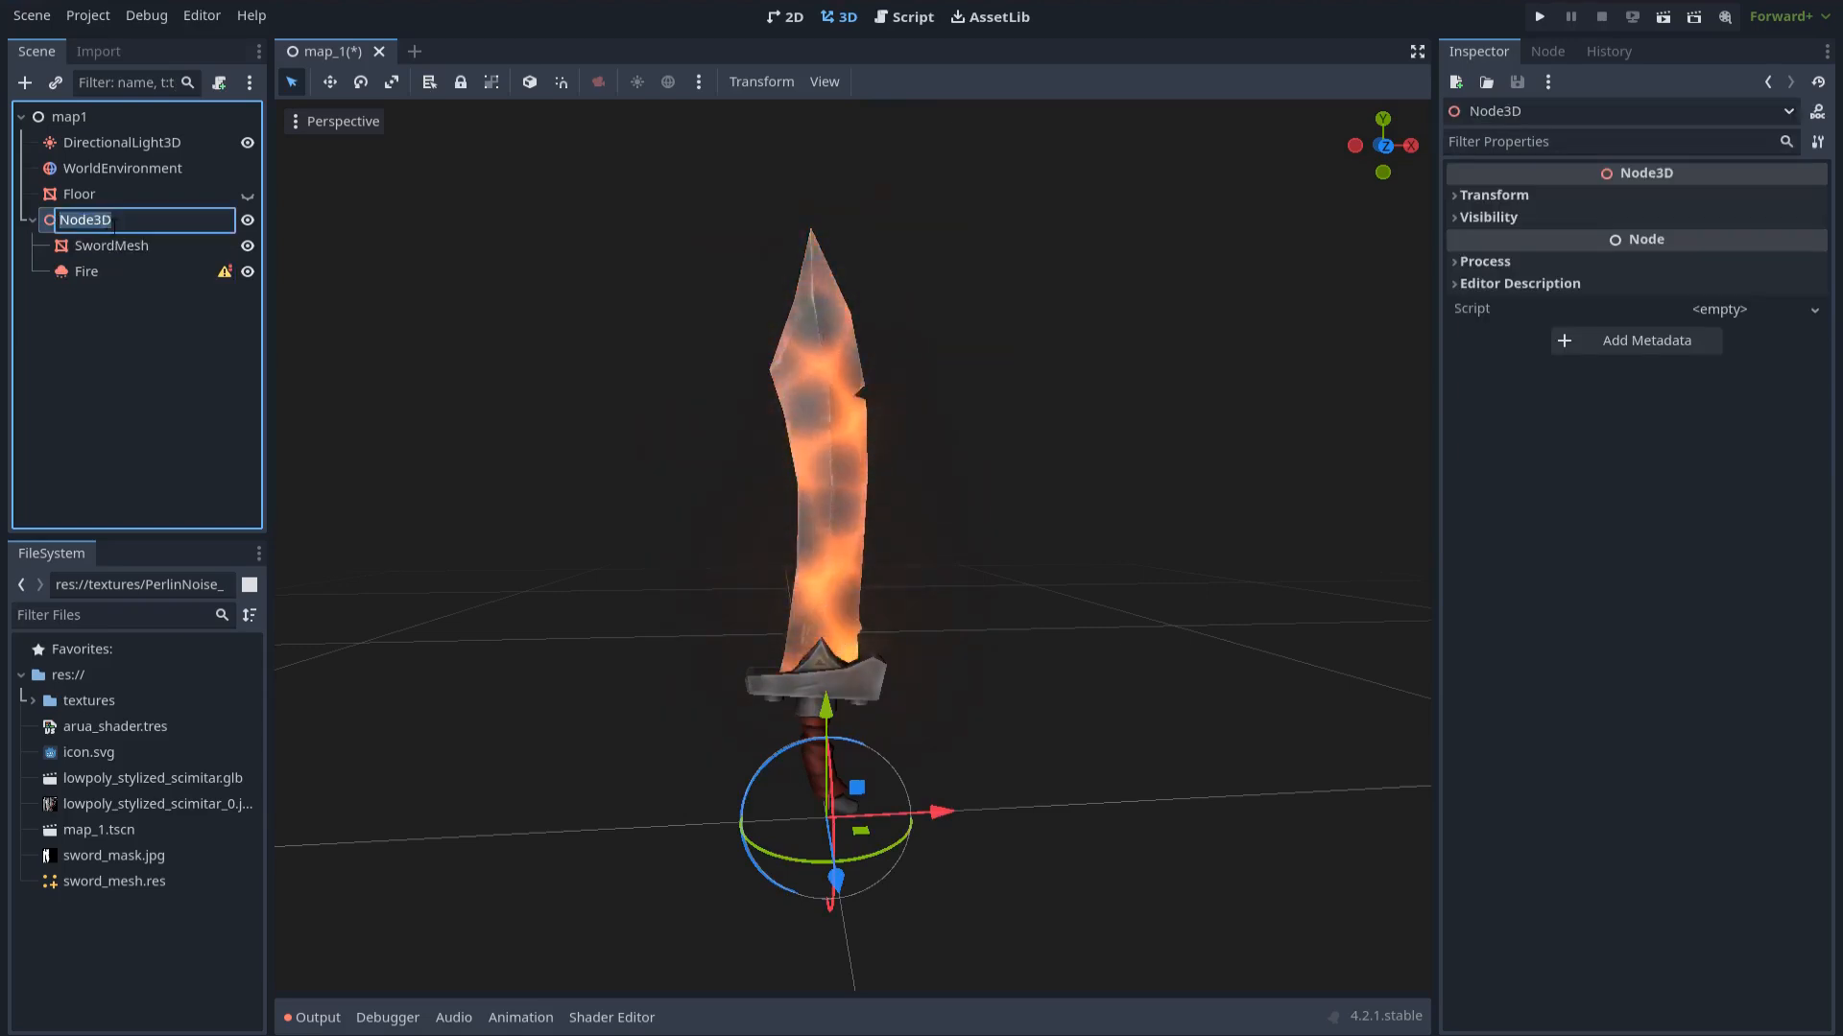
type("Fire ")
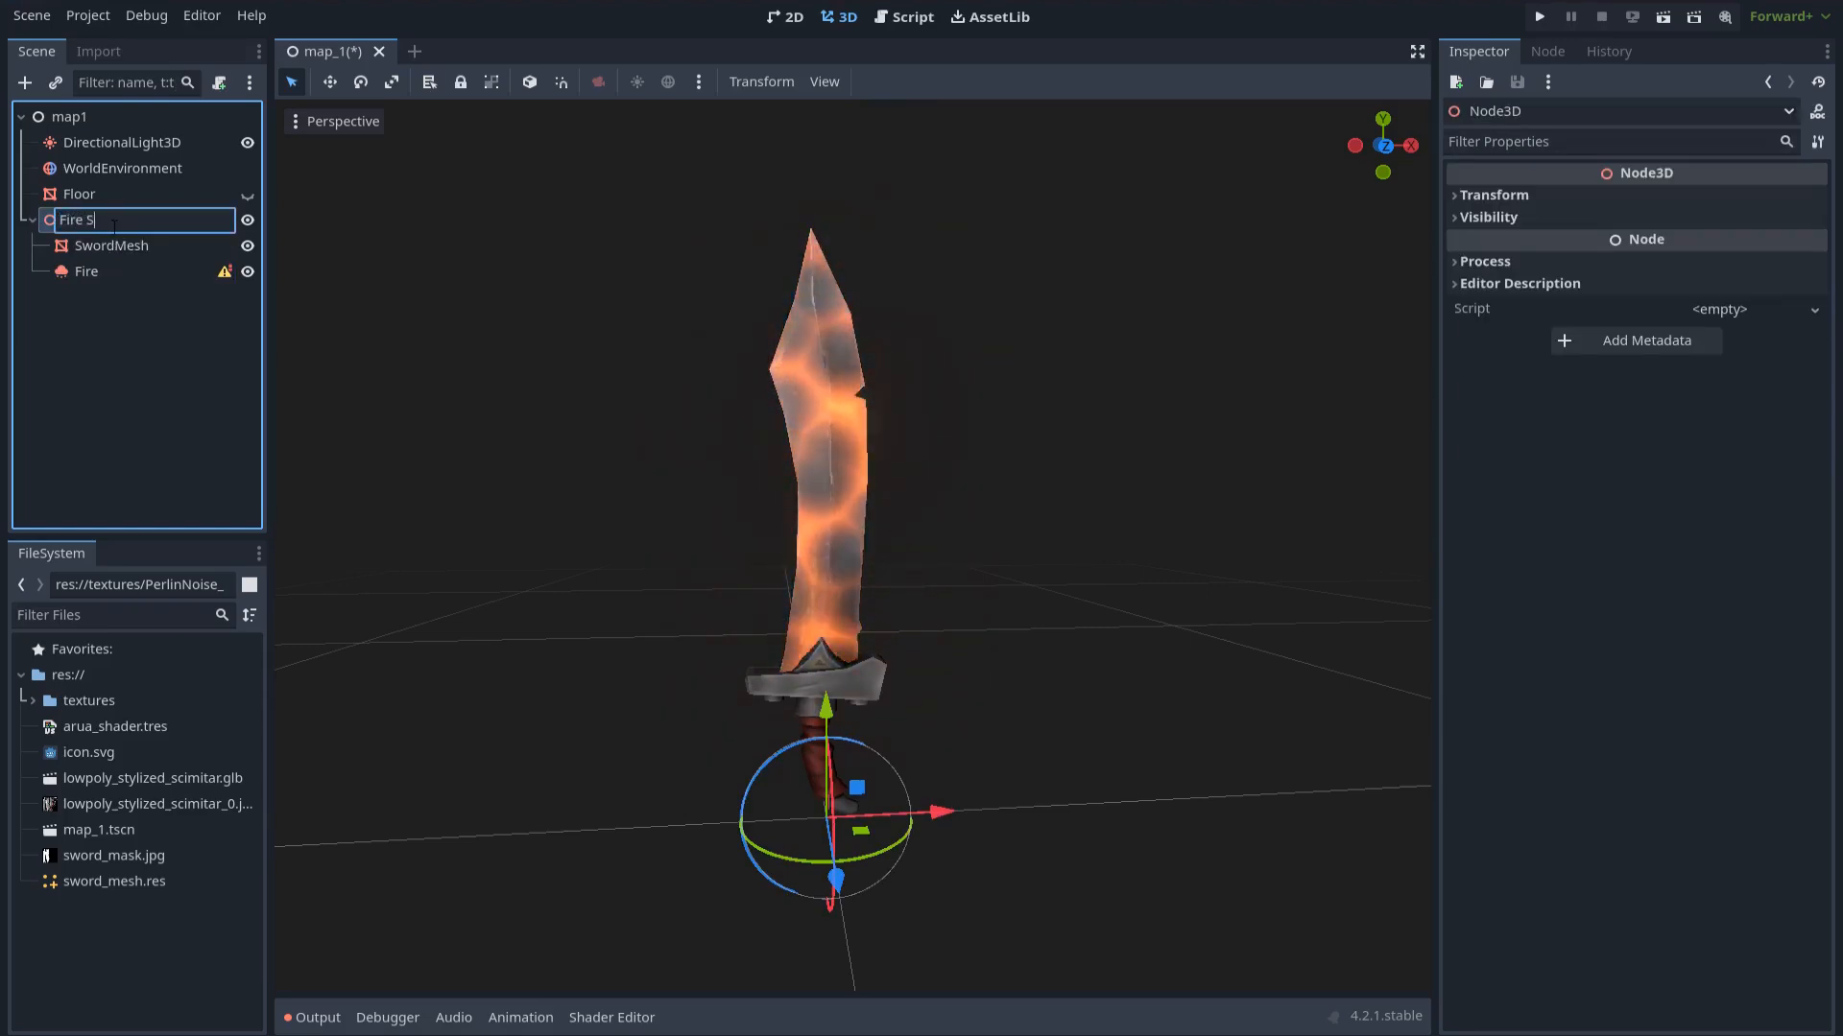
type("Sword")
key("Return")
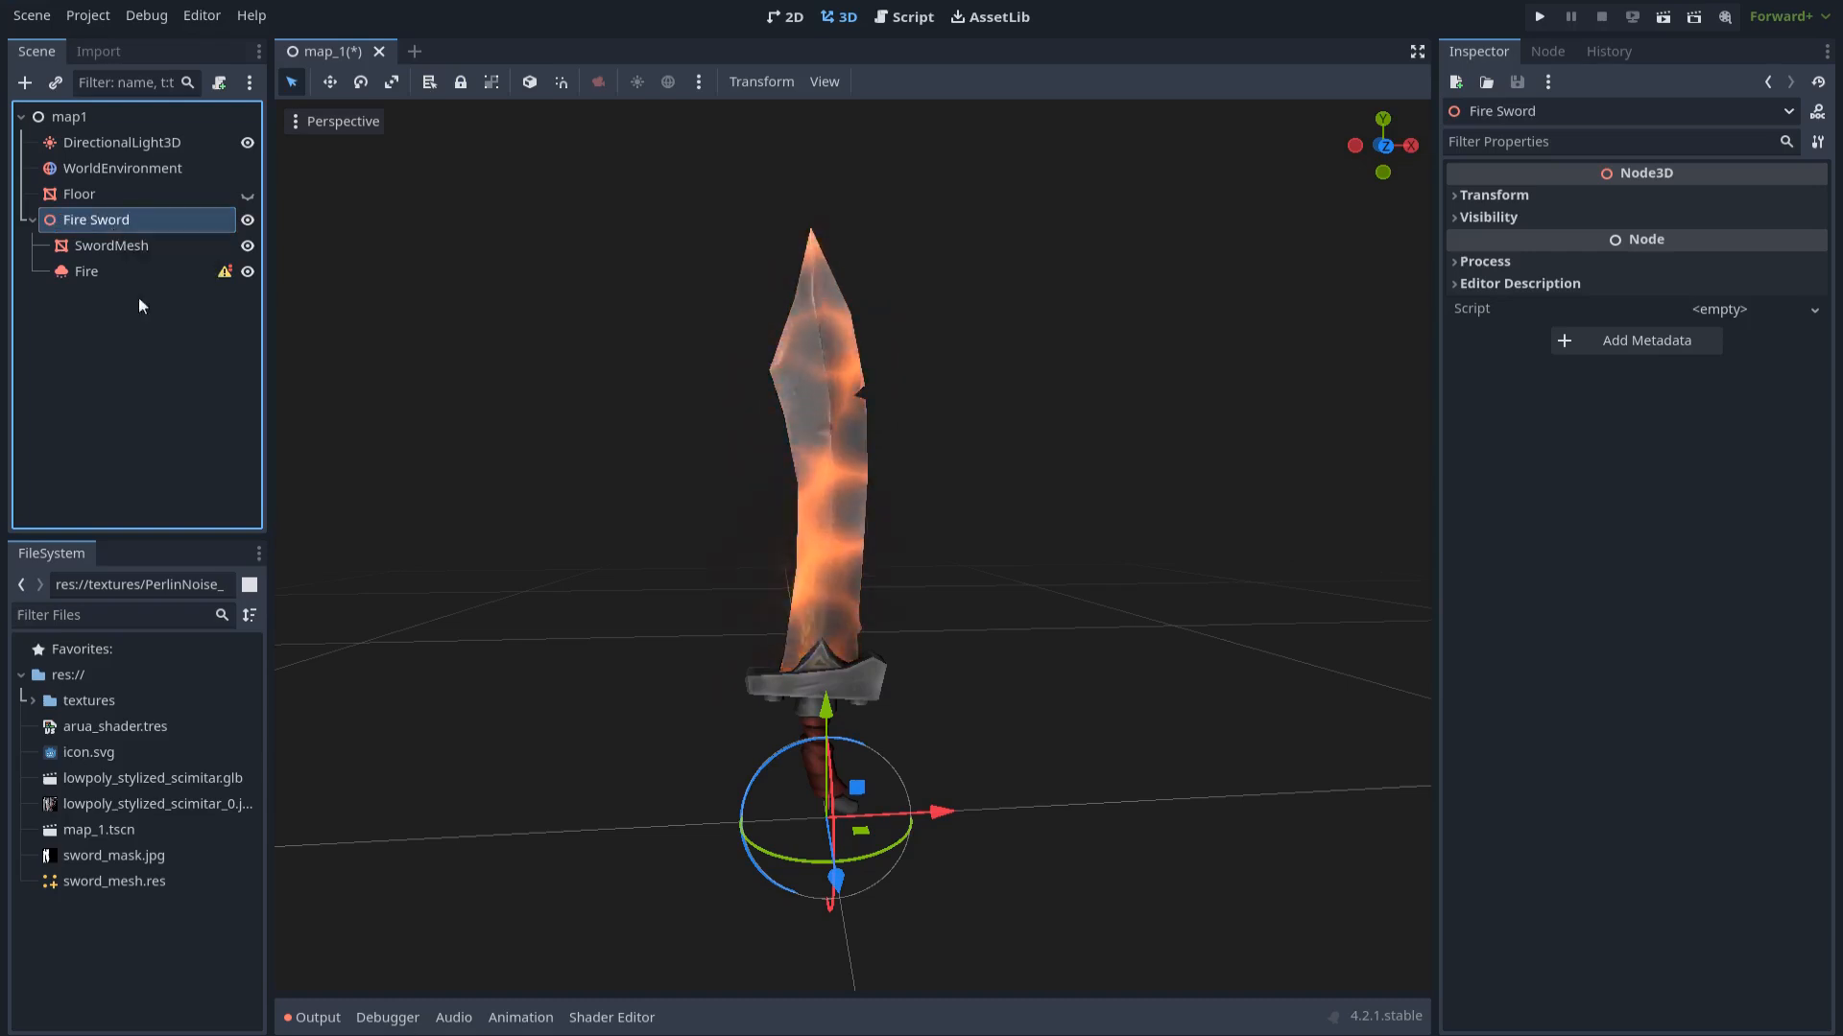
left_click(153, 340)
Assign a new ParticleProcessMaterial to the Fire node as its process material
left_click(107, 278)
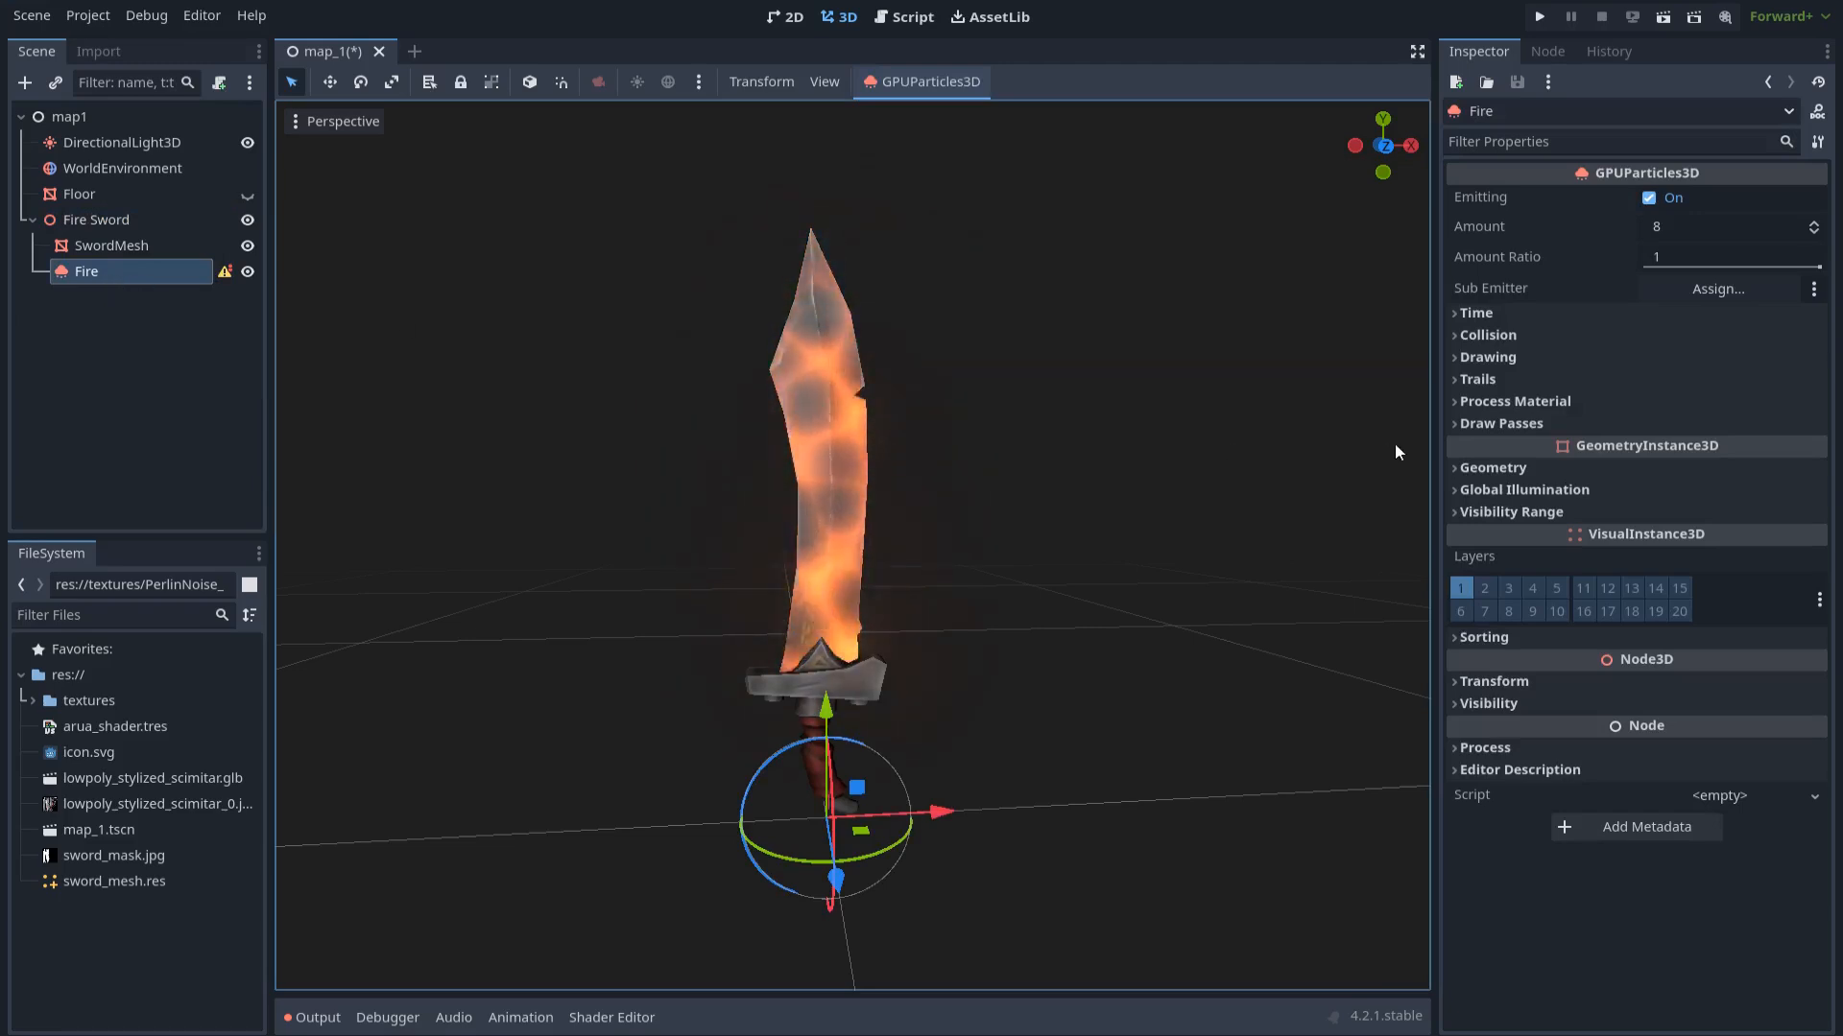
left_click(1506, 403)
left_click(1720, 435)
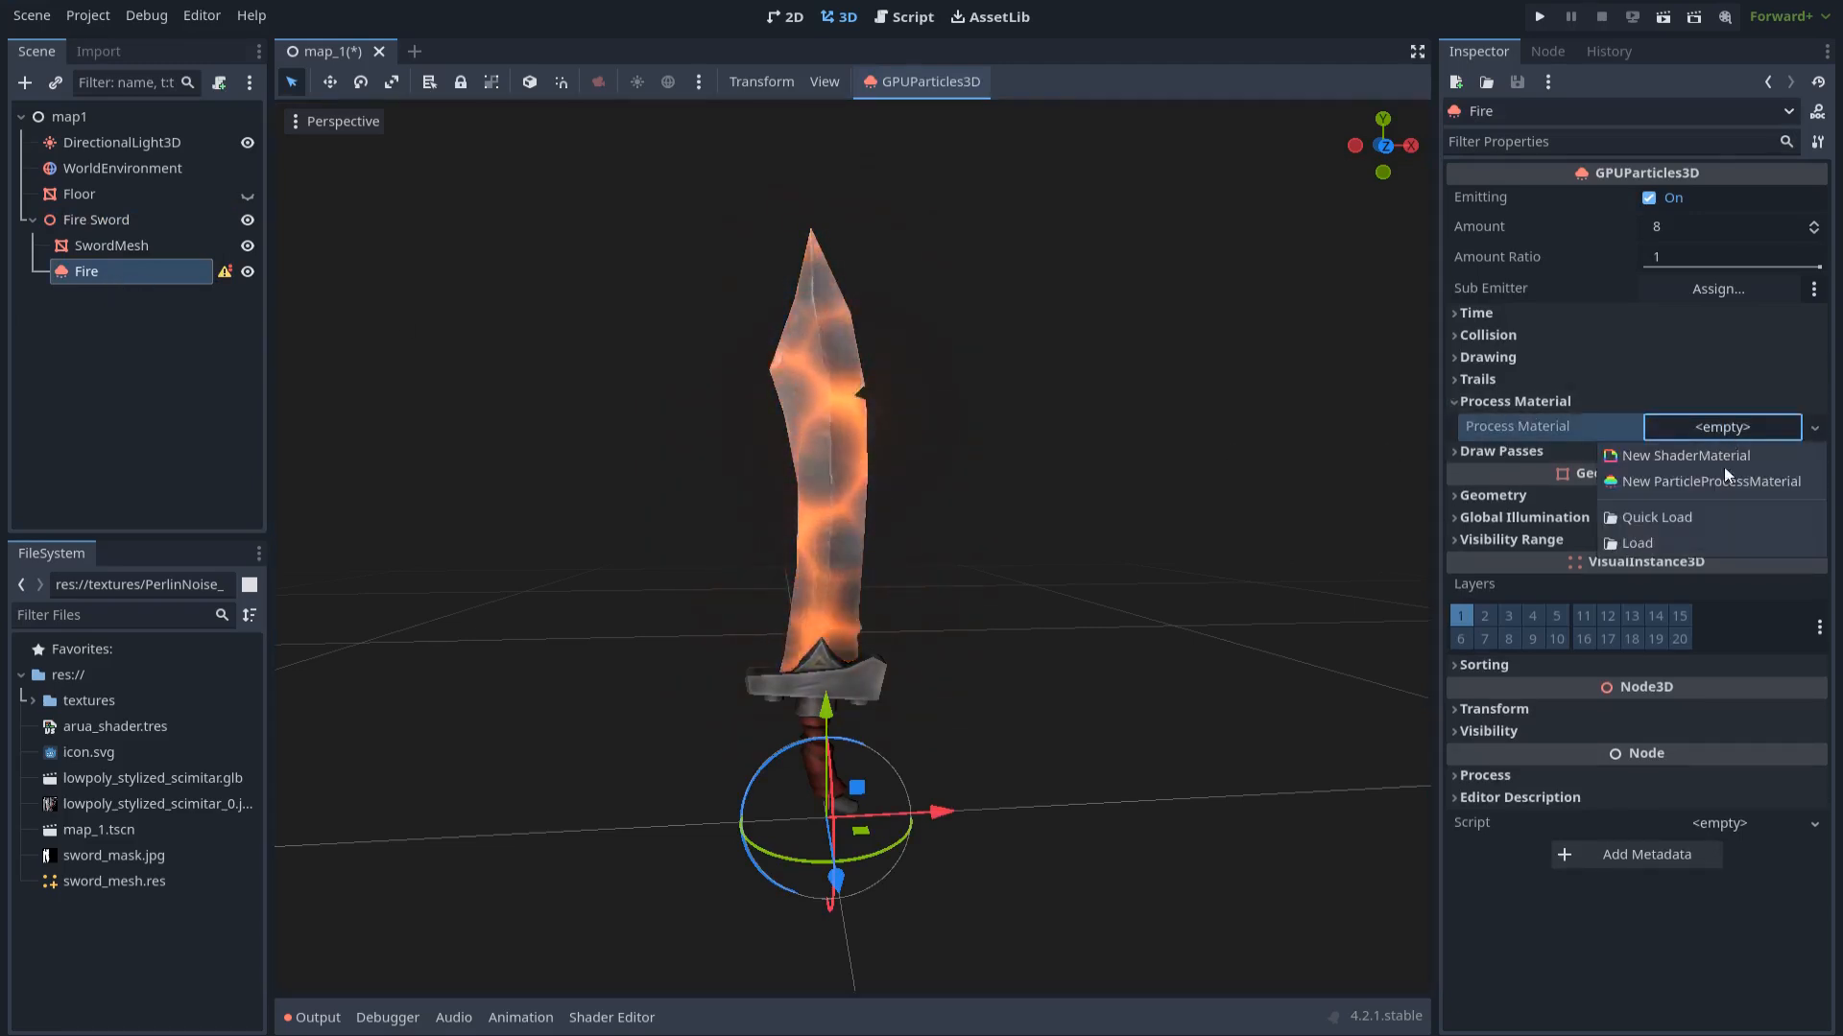
left_click(1733, 483)
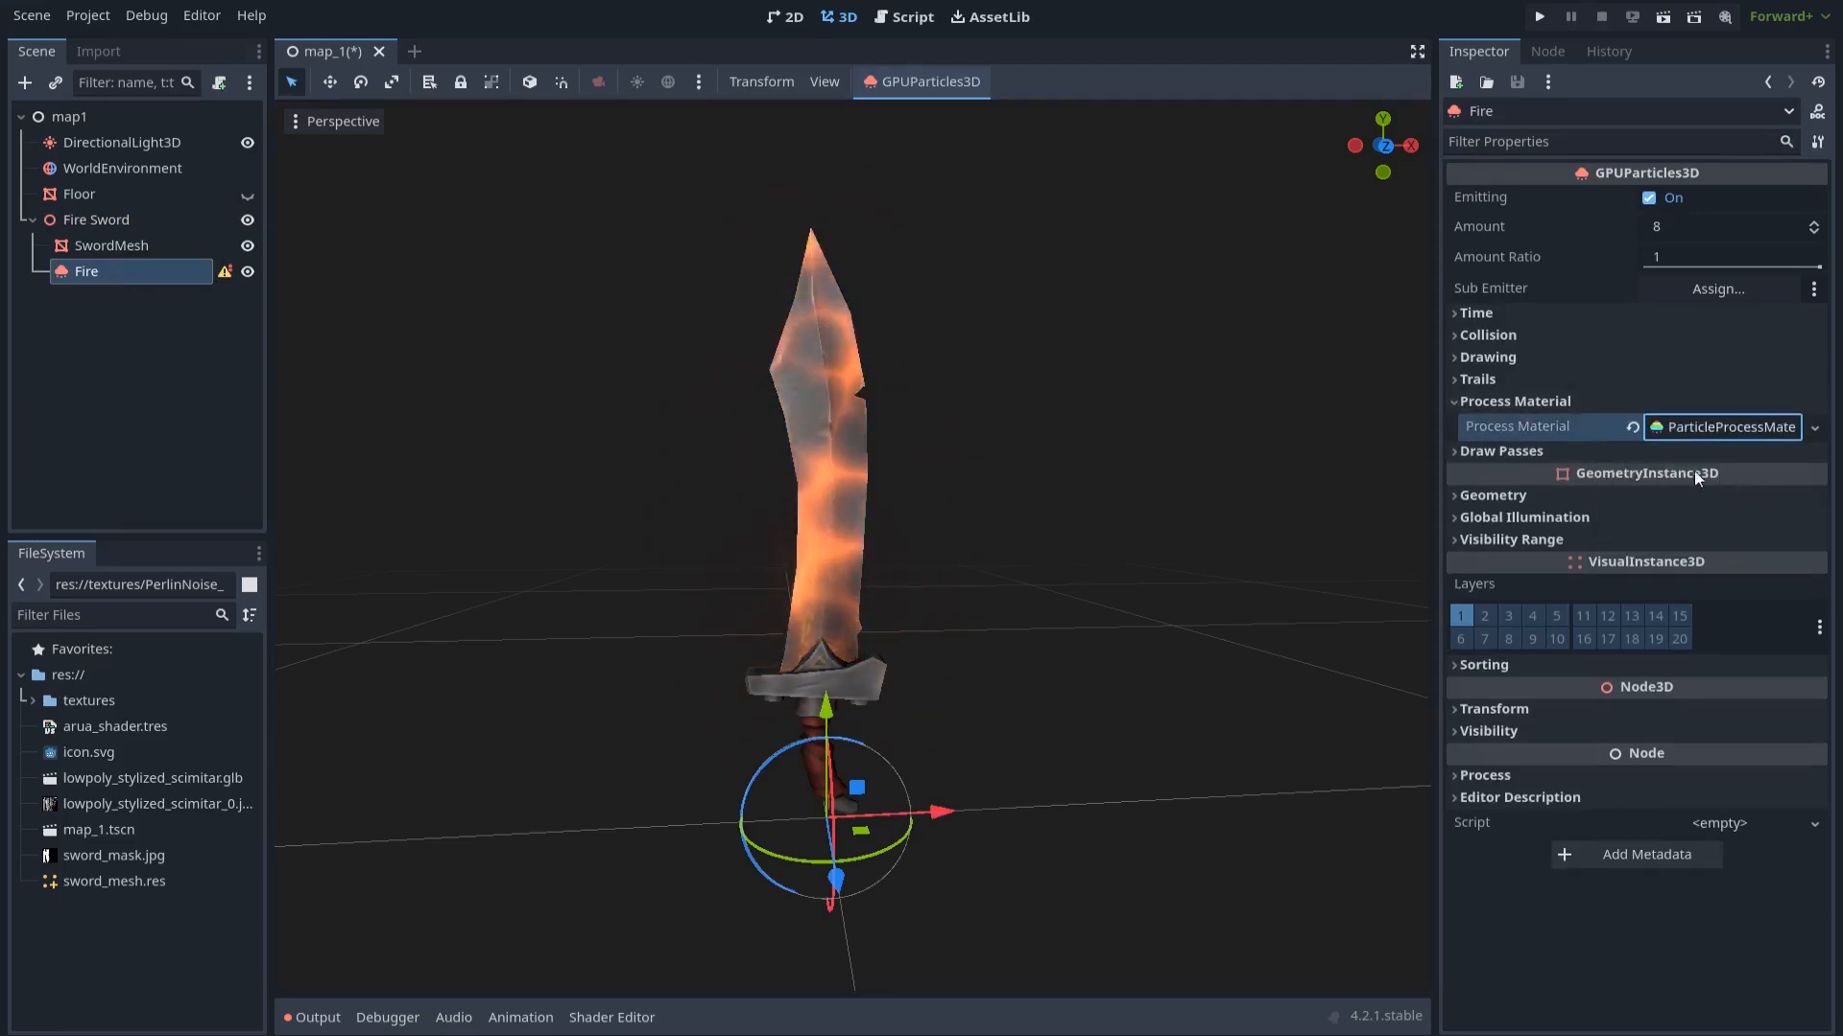
Use a new QuadMesh for draw pass 1 of the Fire particles and check how the particles fall
left_click(1568, 449)
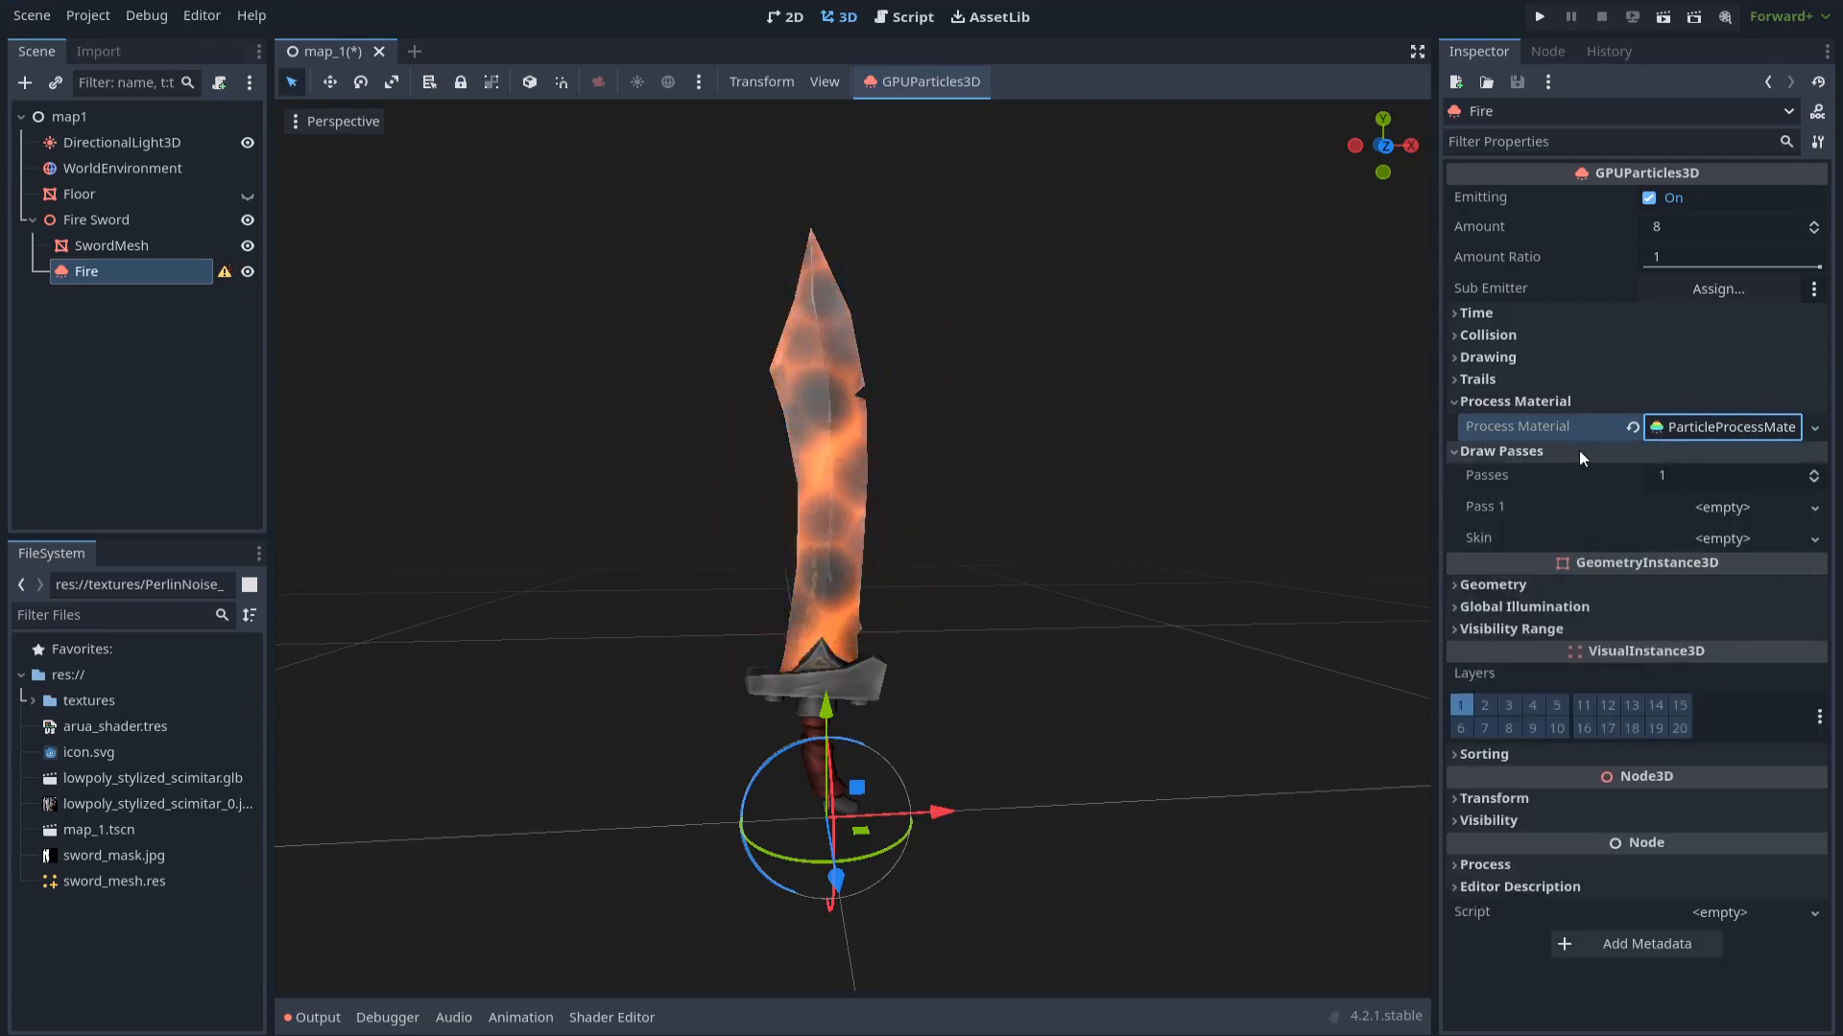
left_click(1726, 510)
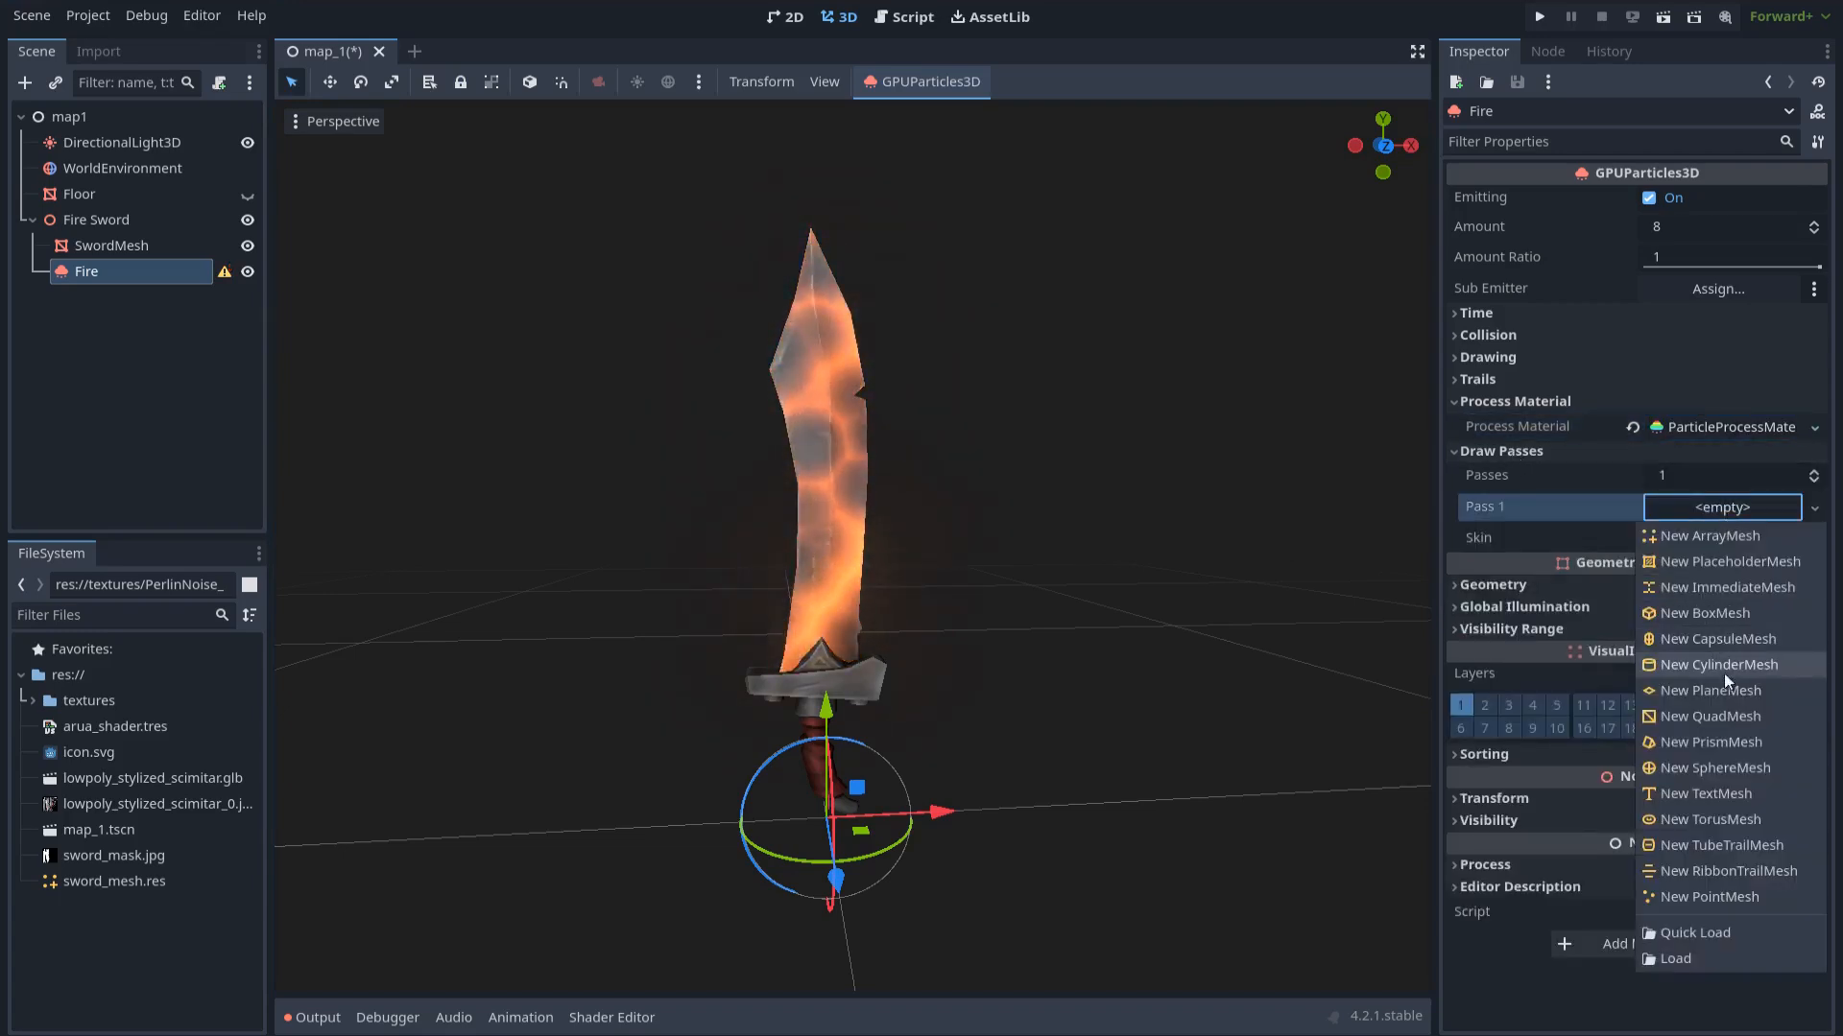
left_click(1714, 718)
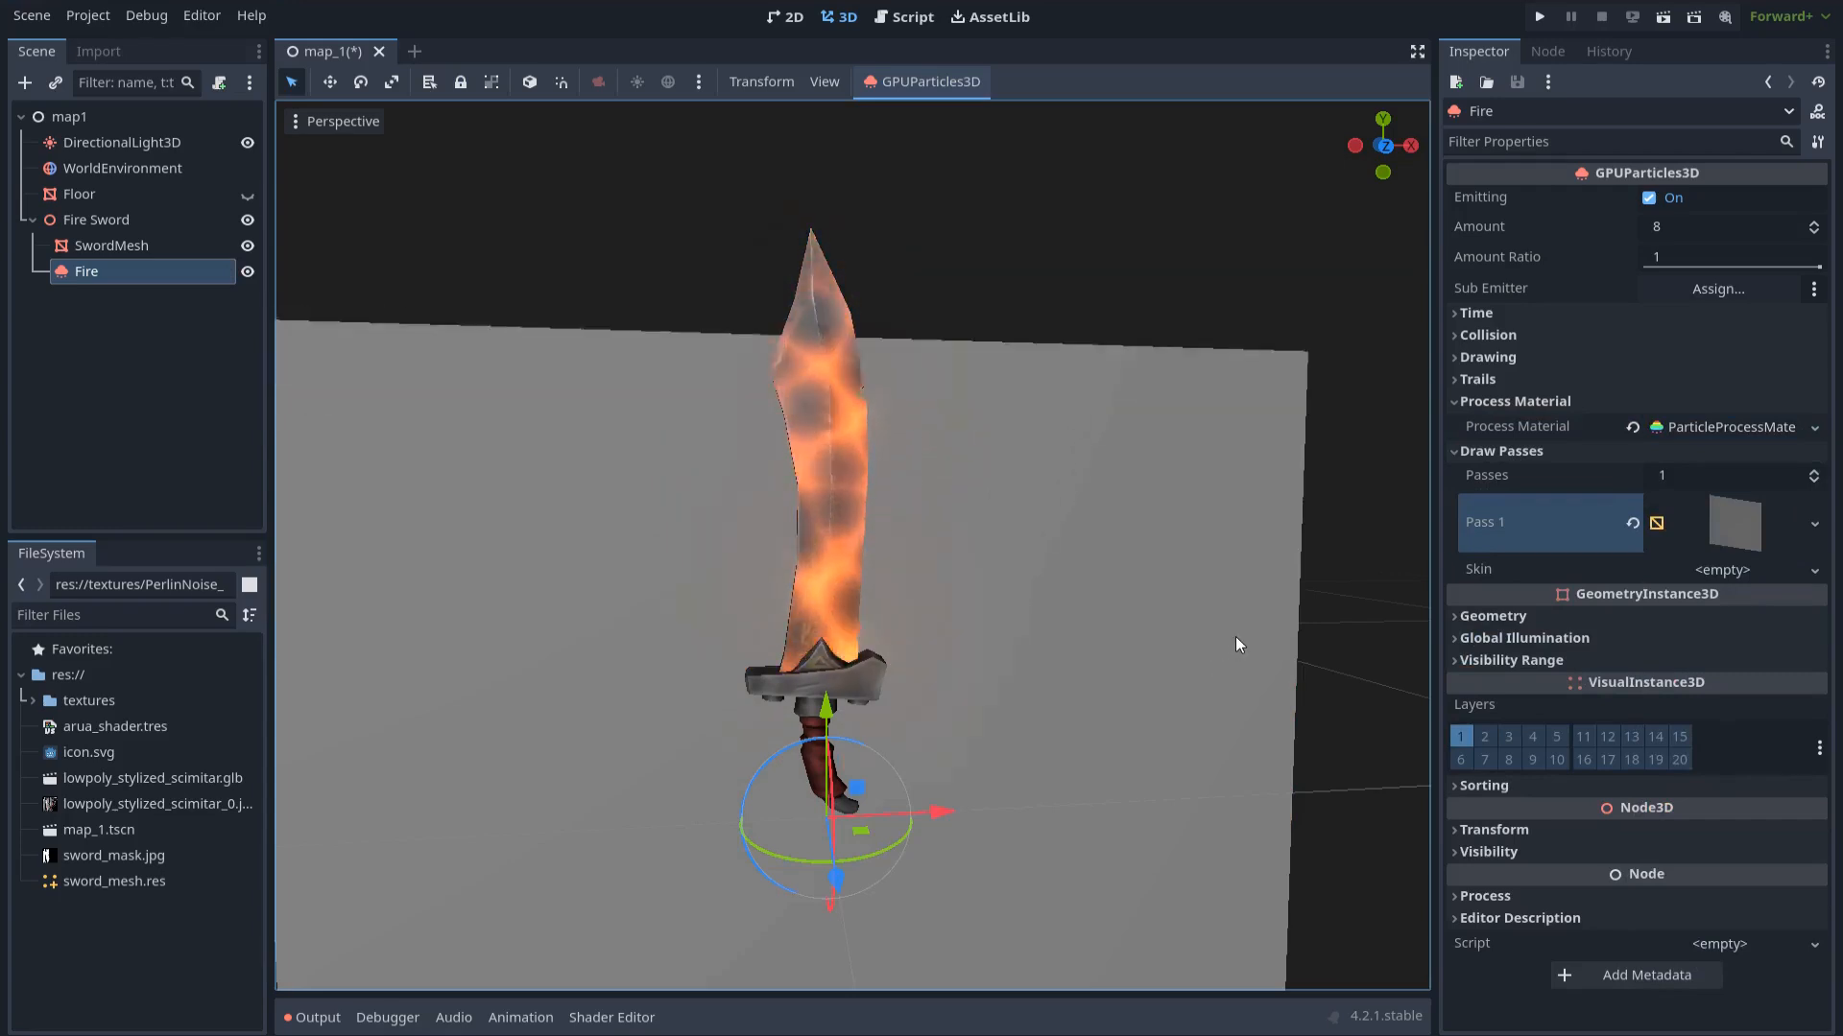
scroll(1234, 635, "down", 6)
middle_click_drag(1202, 637, 1217, 689)
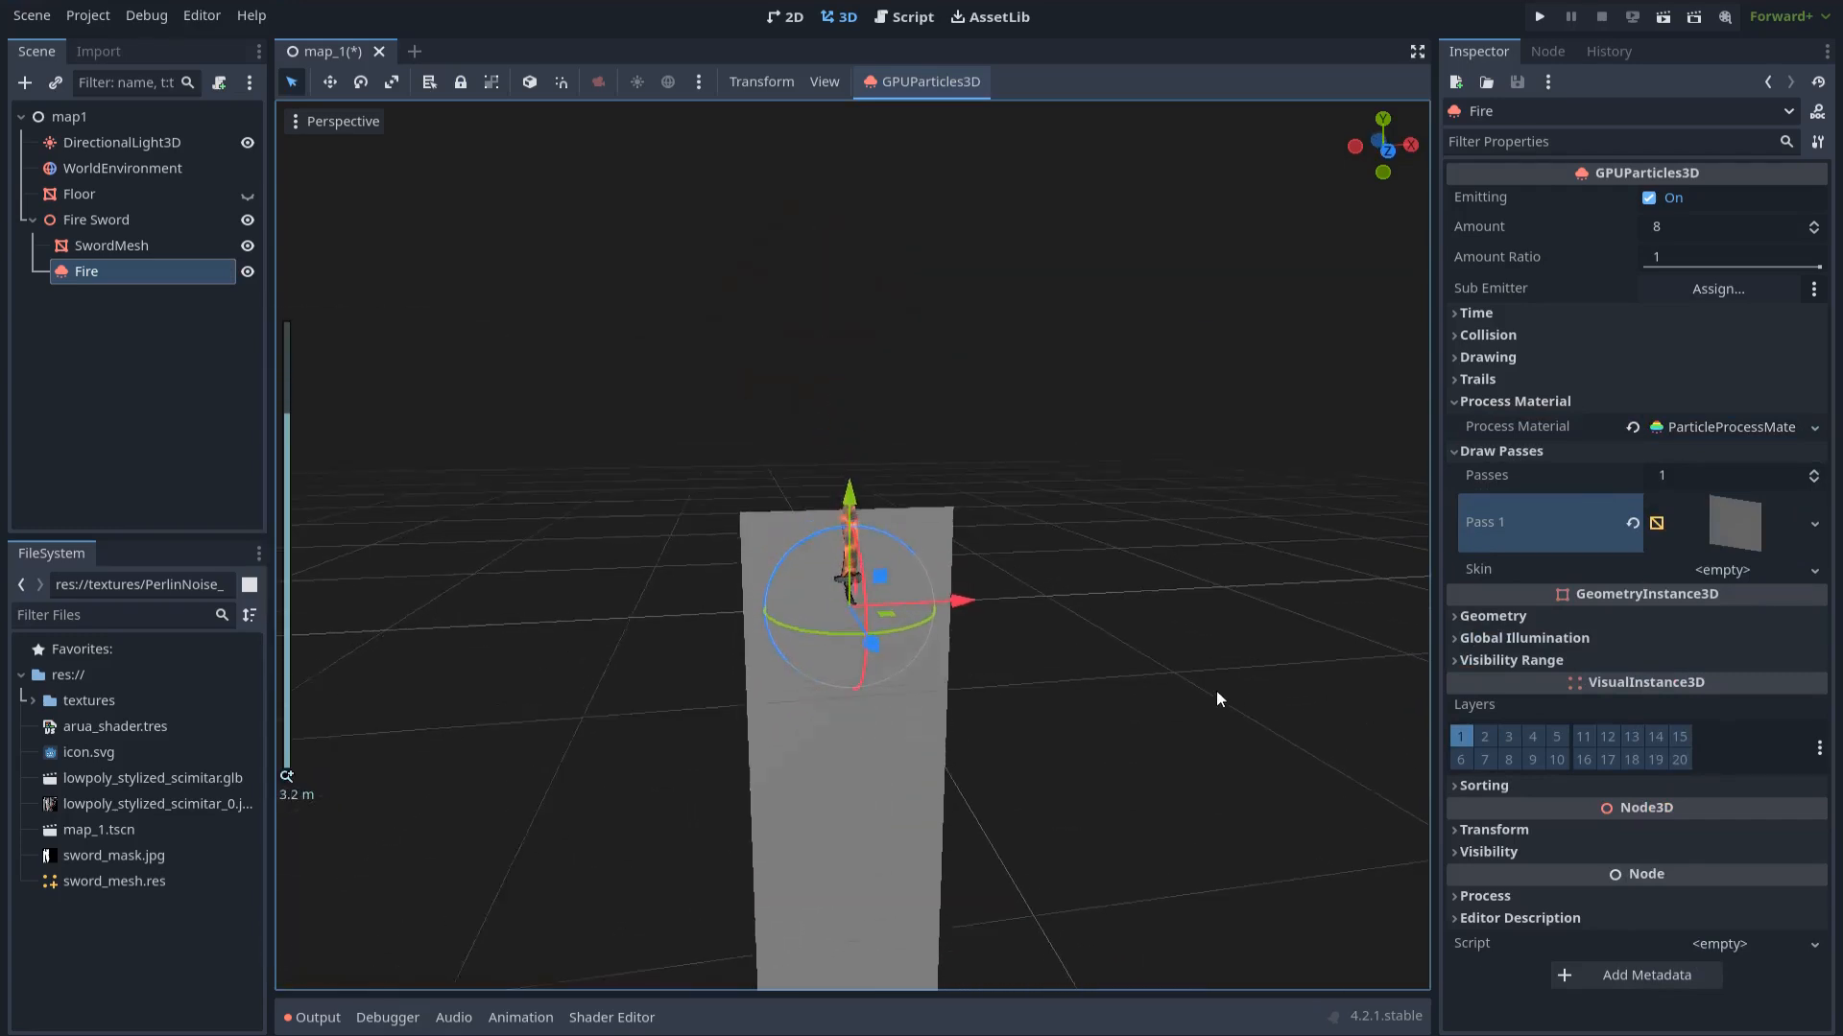
scroll(1067, 722, "down", 8)
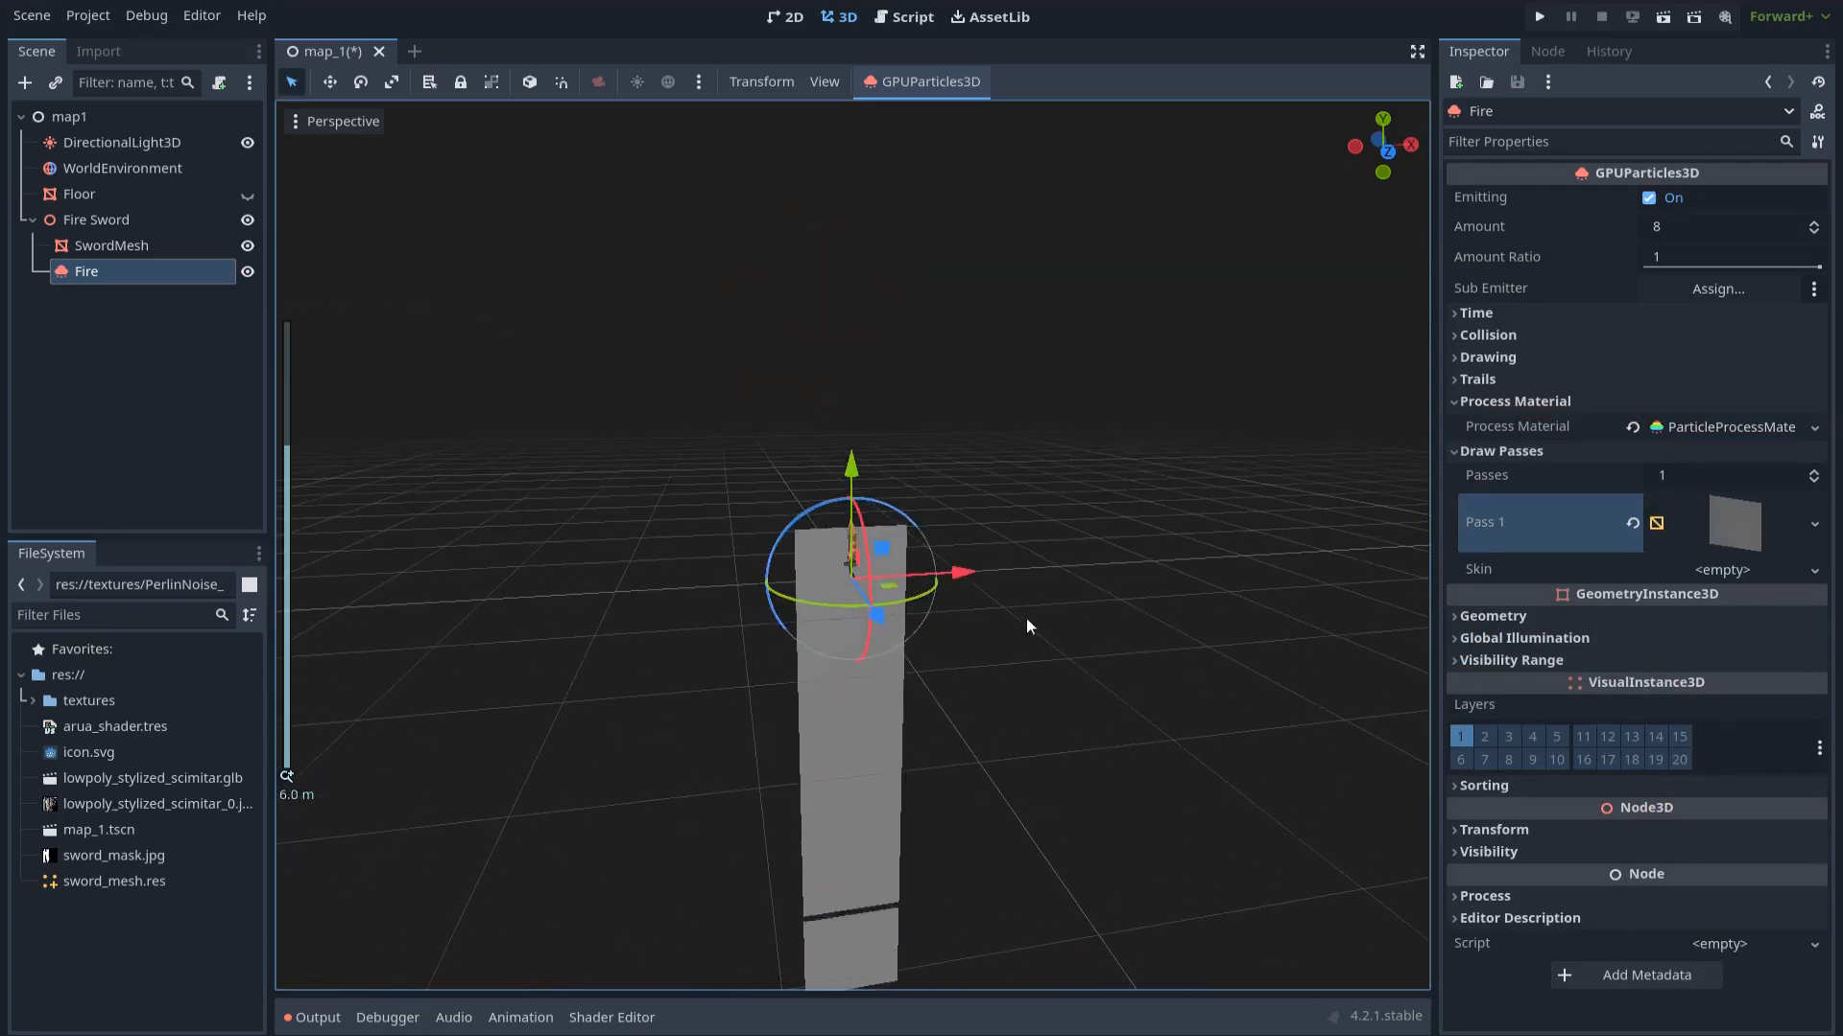
scroll(1029, 619, "up", 15)
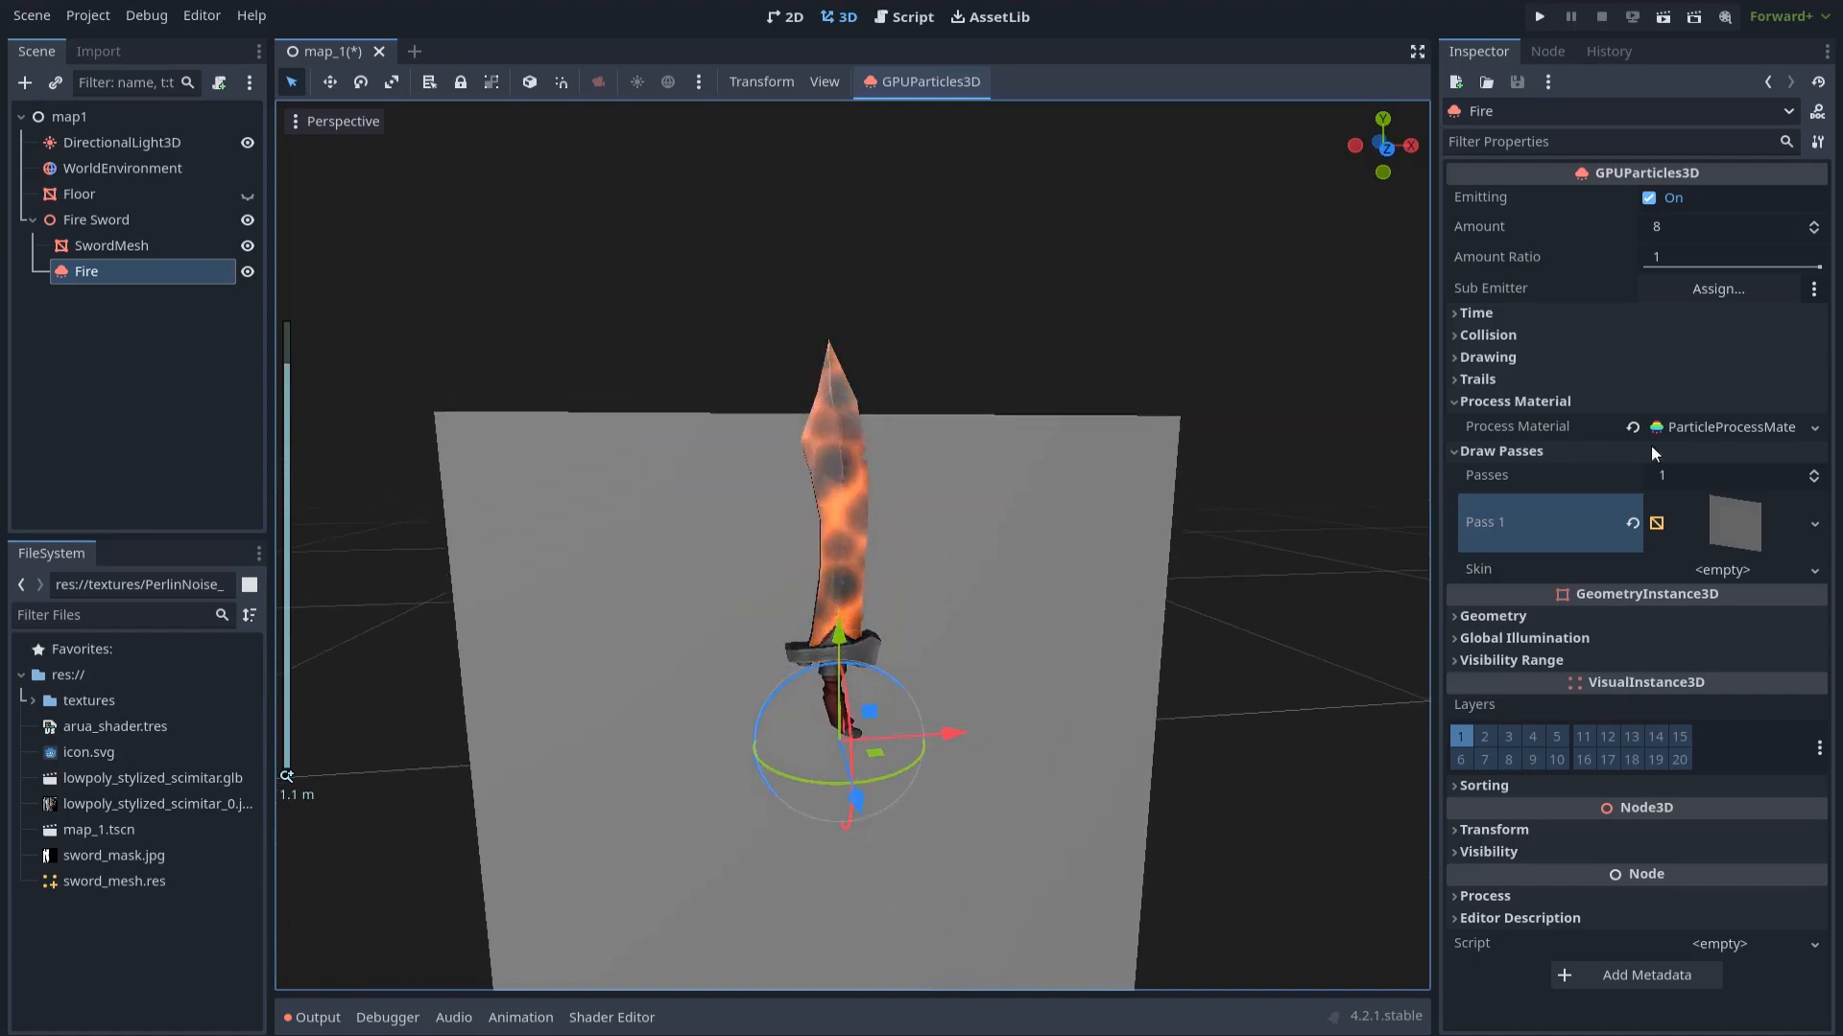
Set the Y gravity of the Fire particles' process material to 0
left_click(1691, 429)
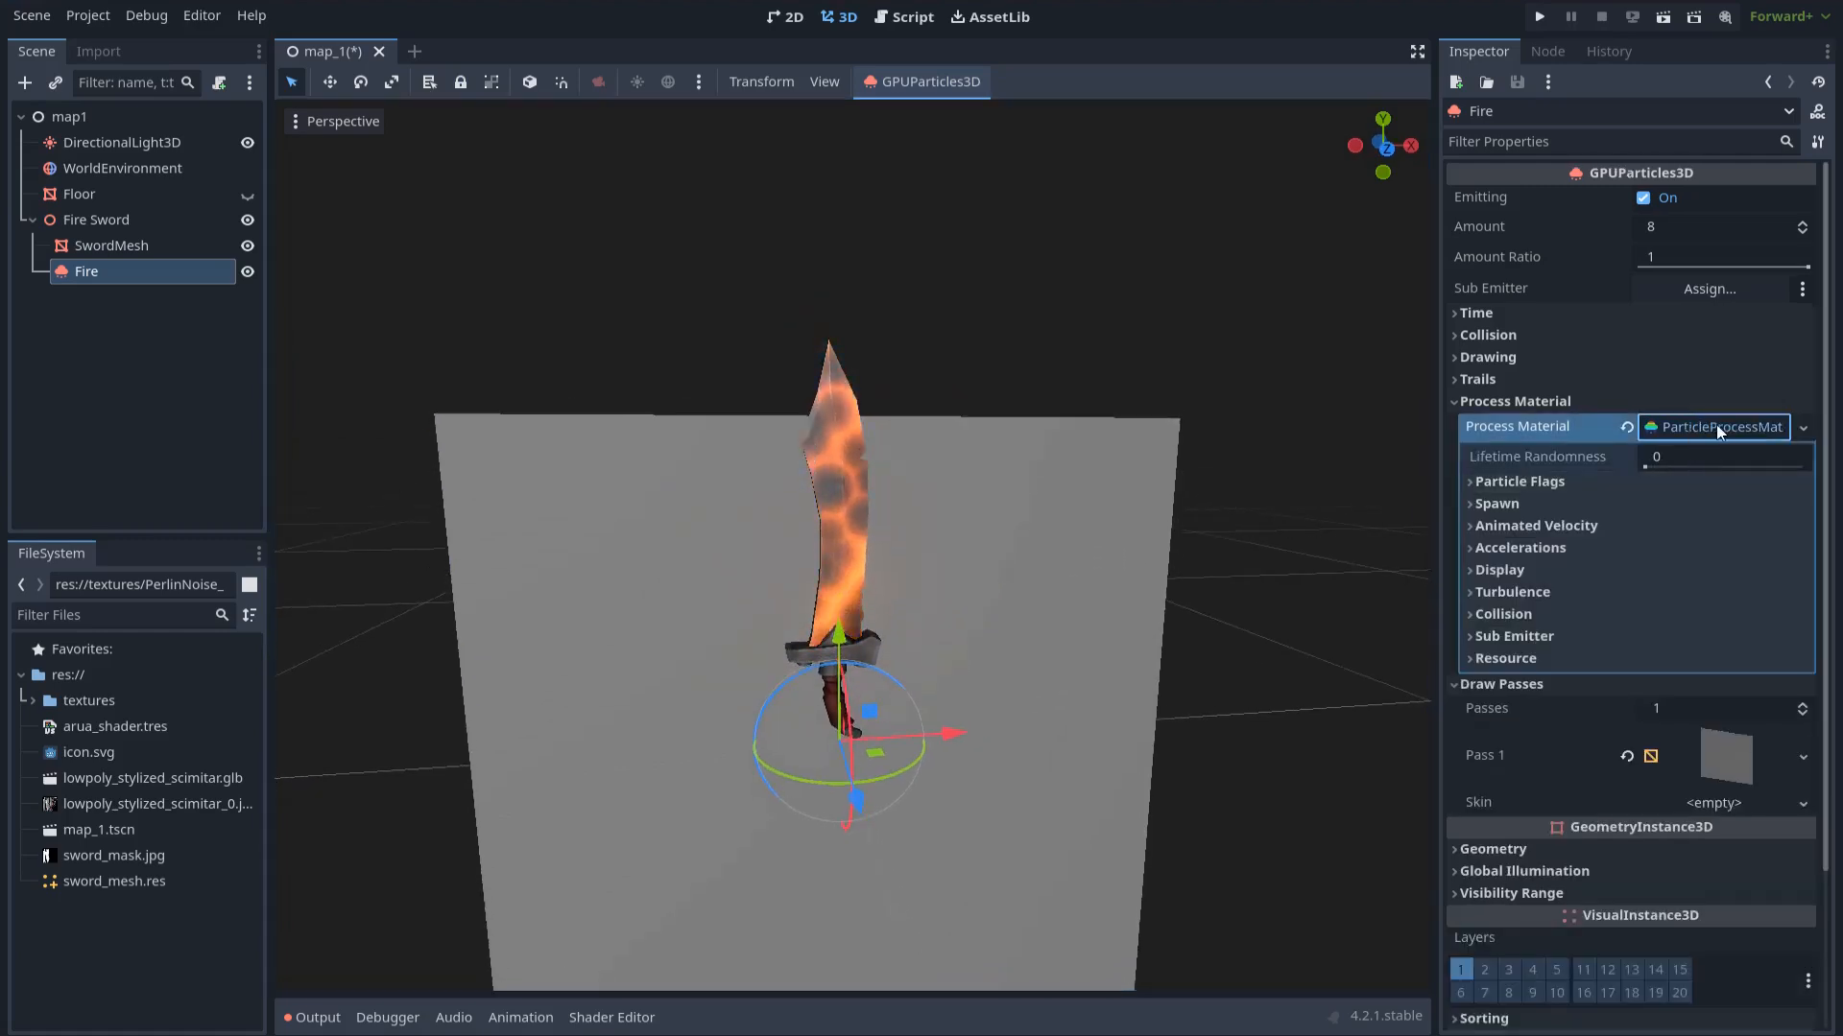
left_click(1493, 548)
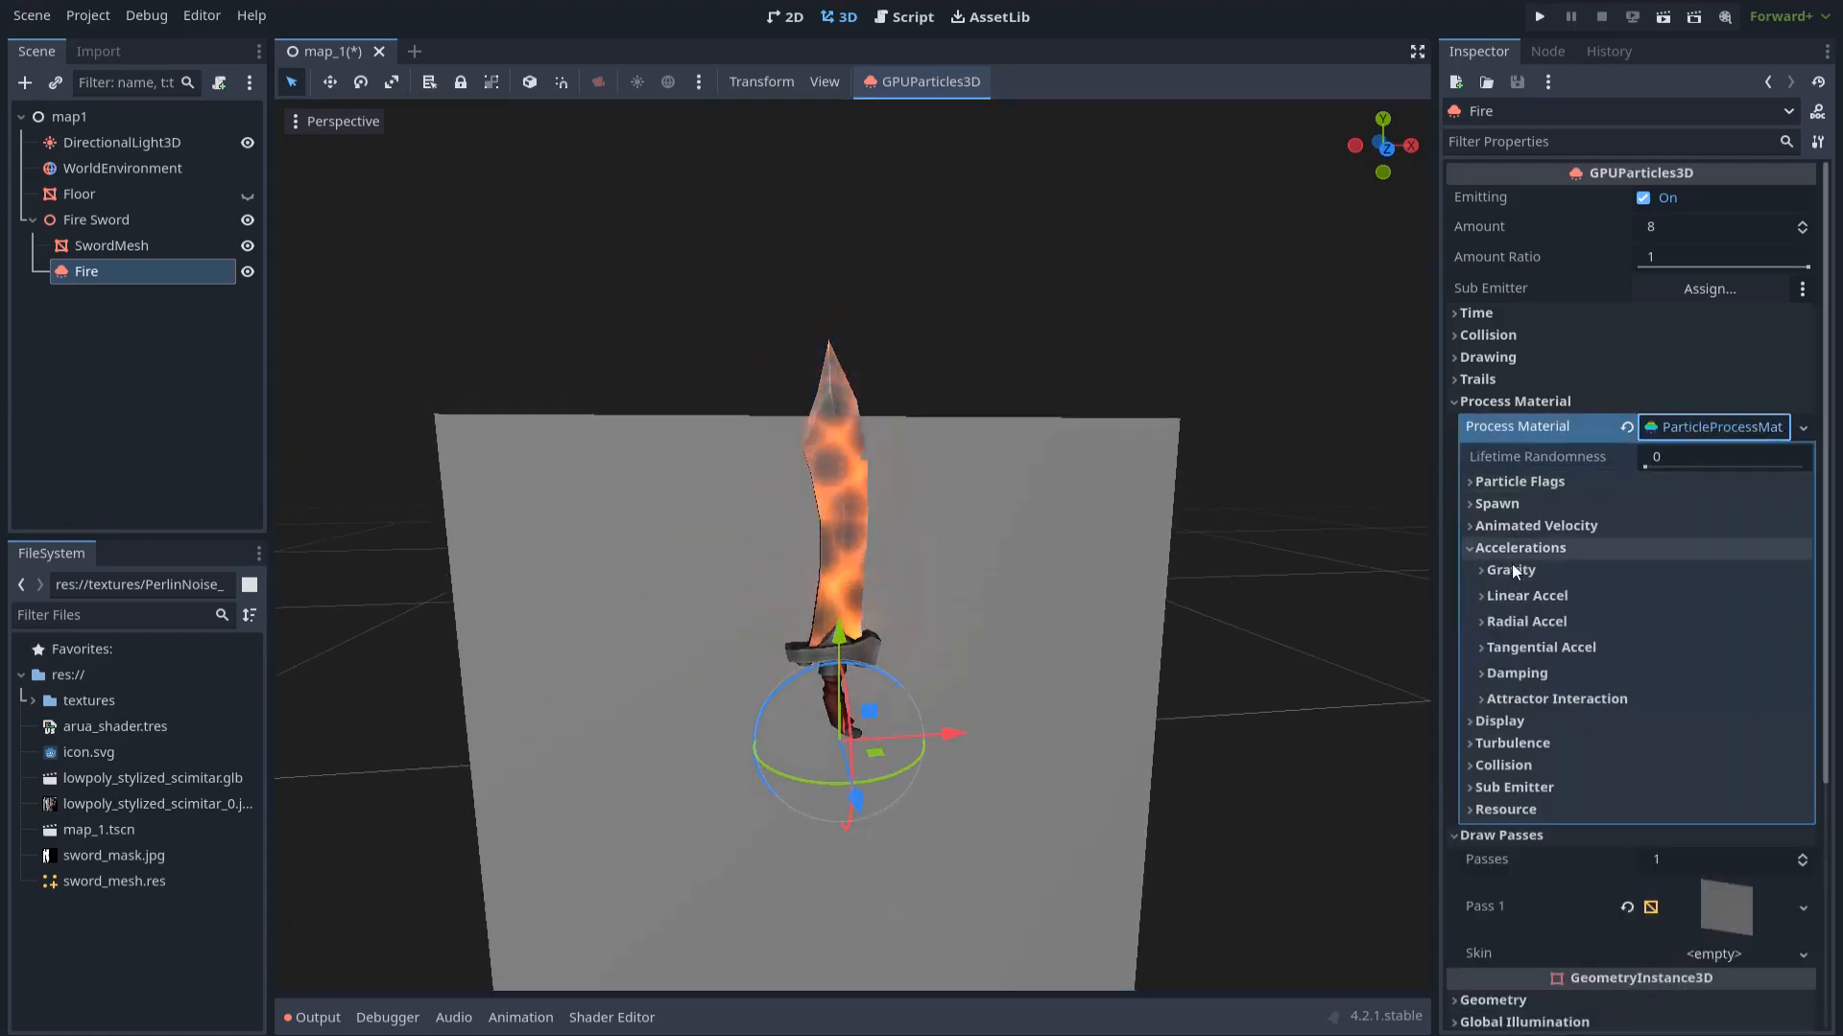
left_click(1514, 571)
left_click(1645, 622)
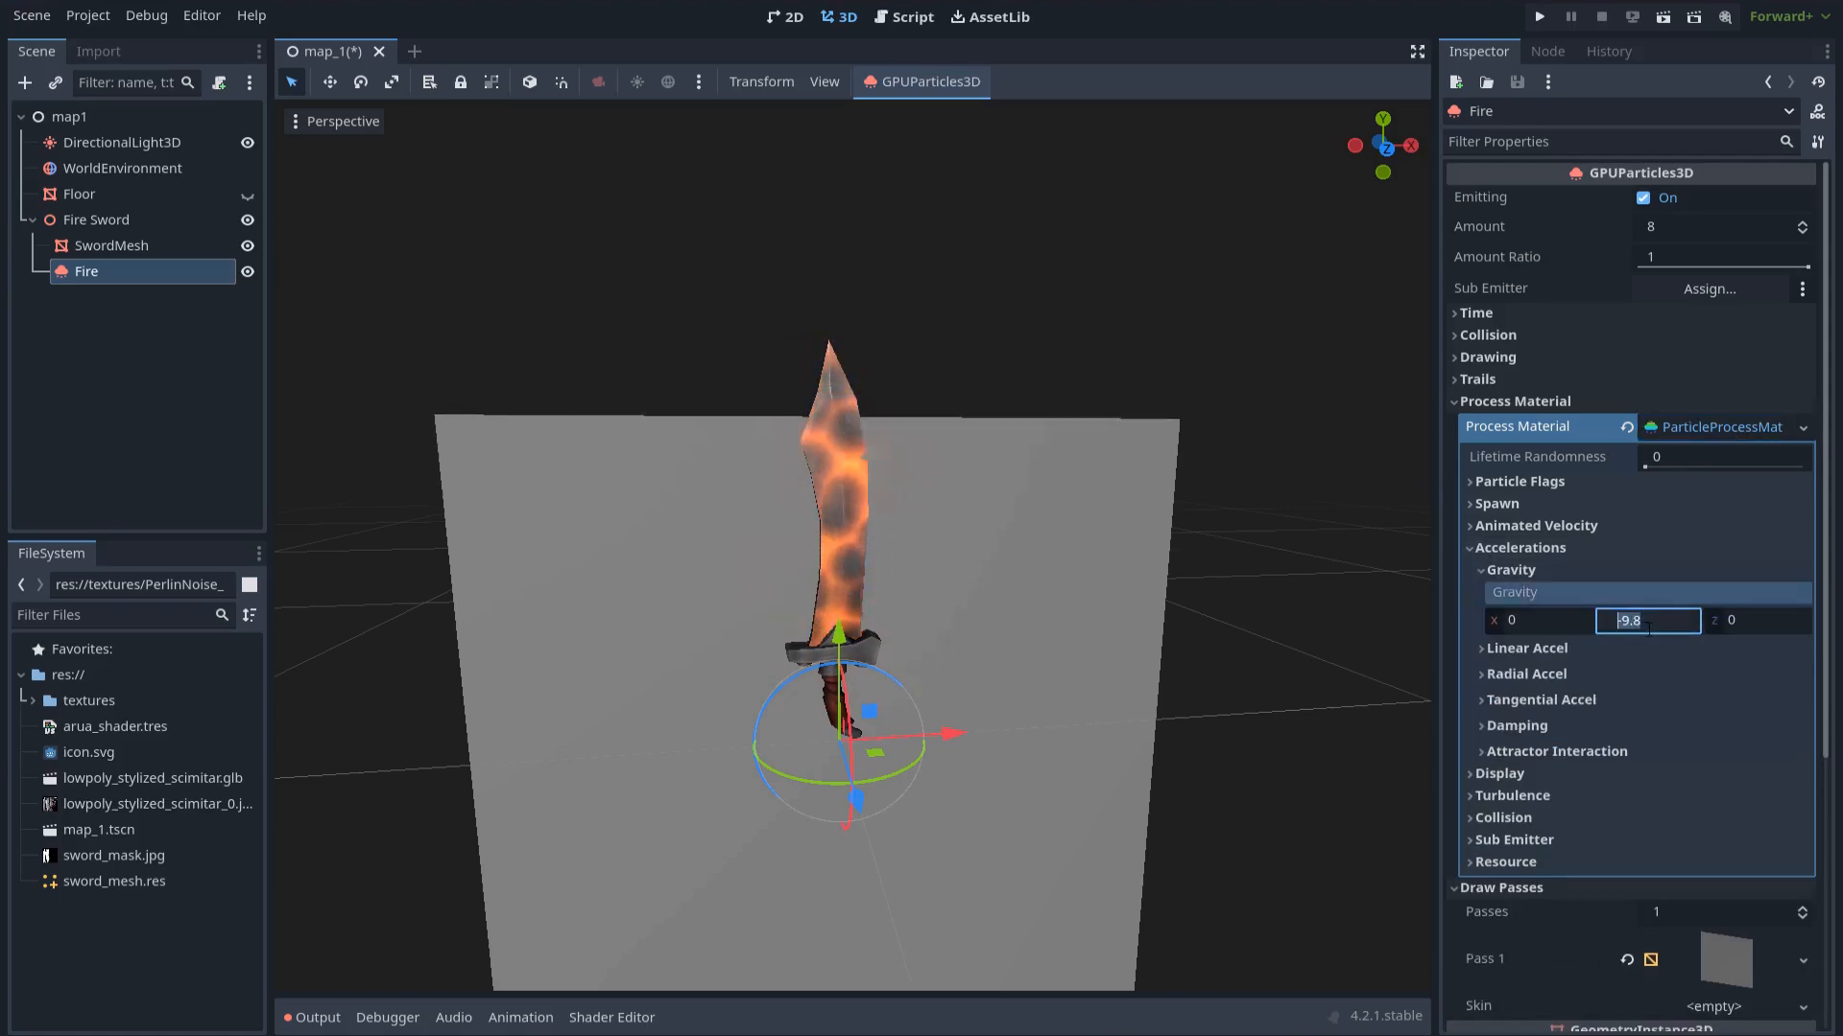
type("0")
key("Return")
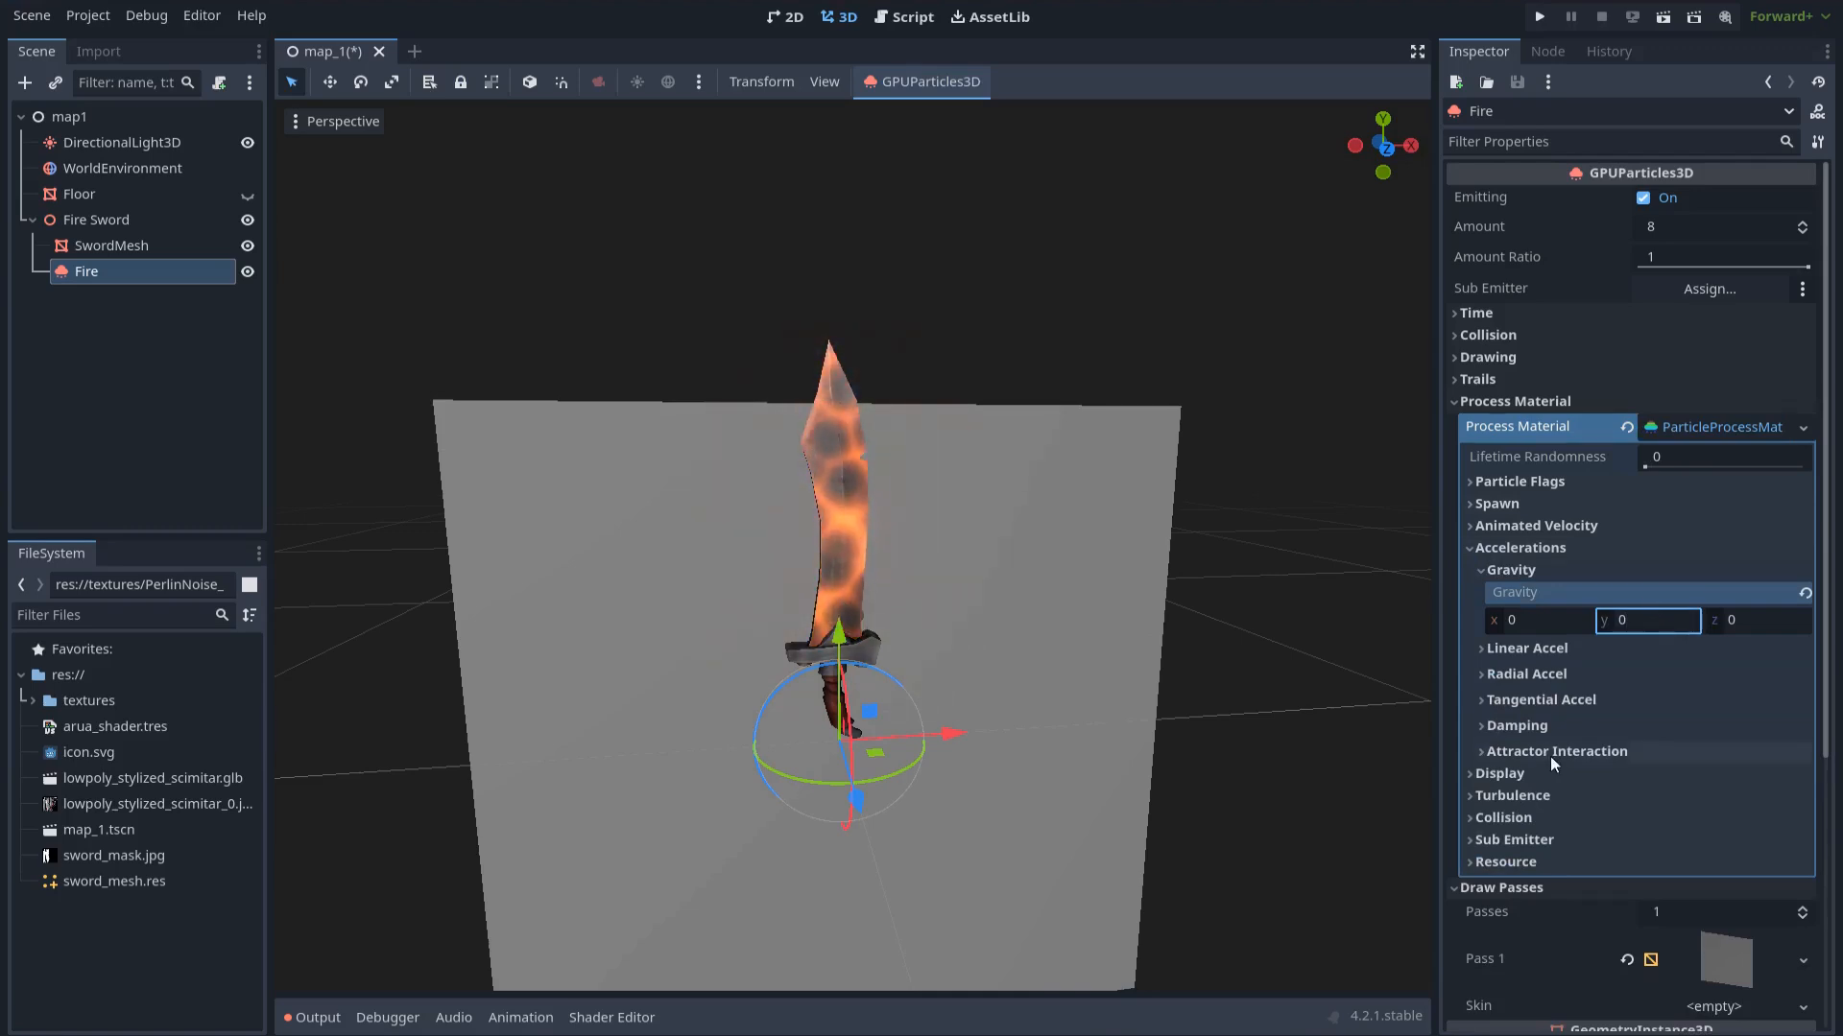
Set the Fire particles' display scale to a minimum of 0.08 and a maximum of 0.12
left_click(1517, 775)
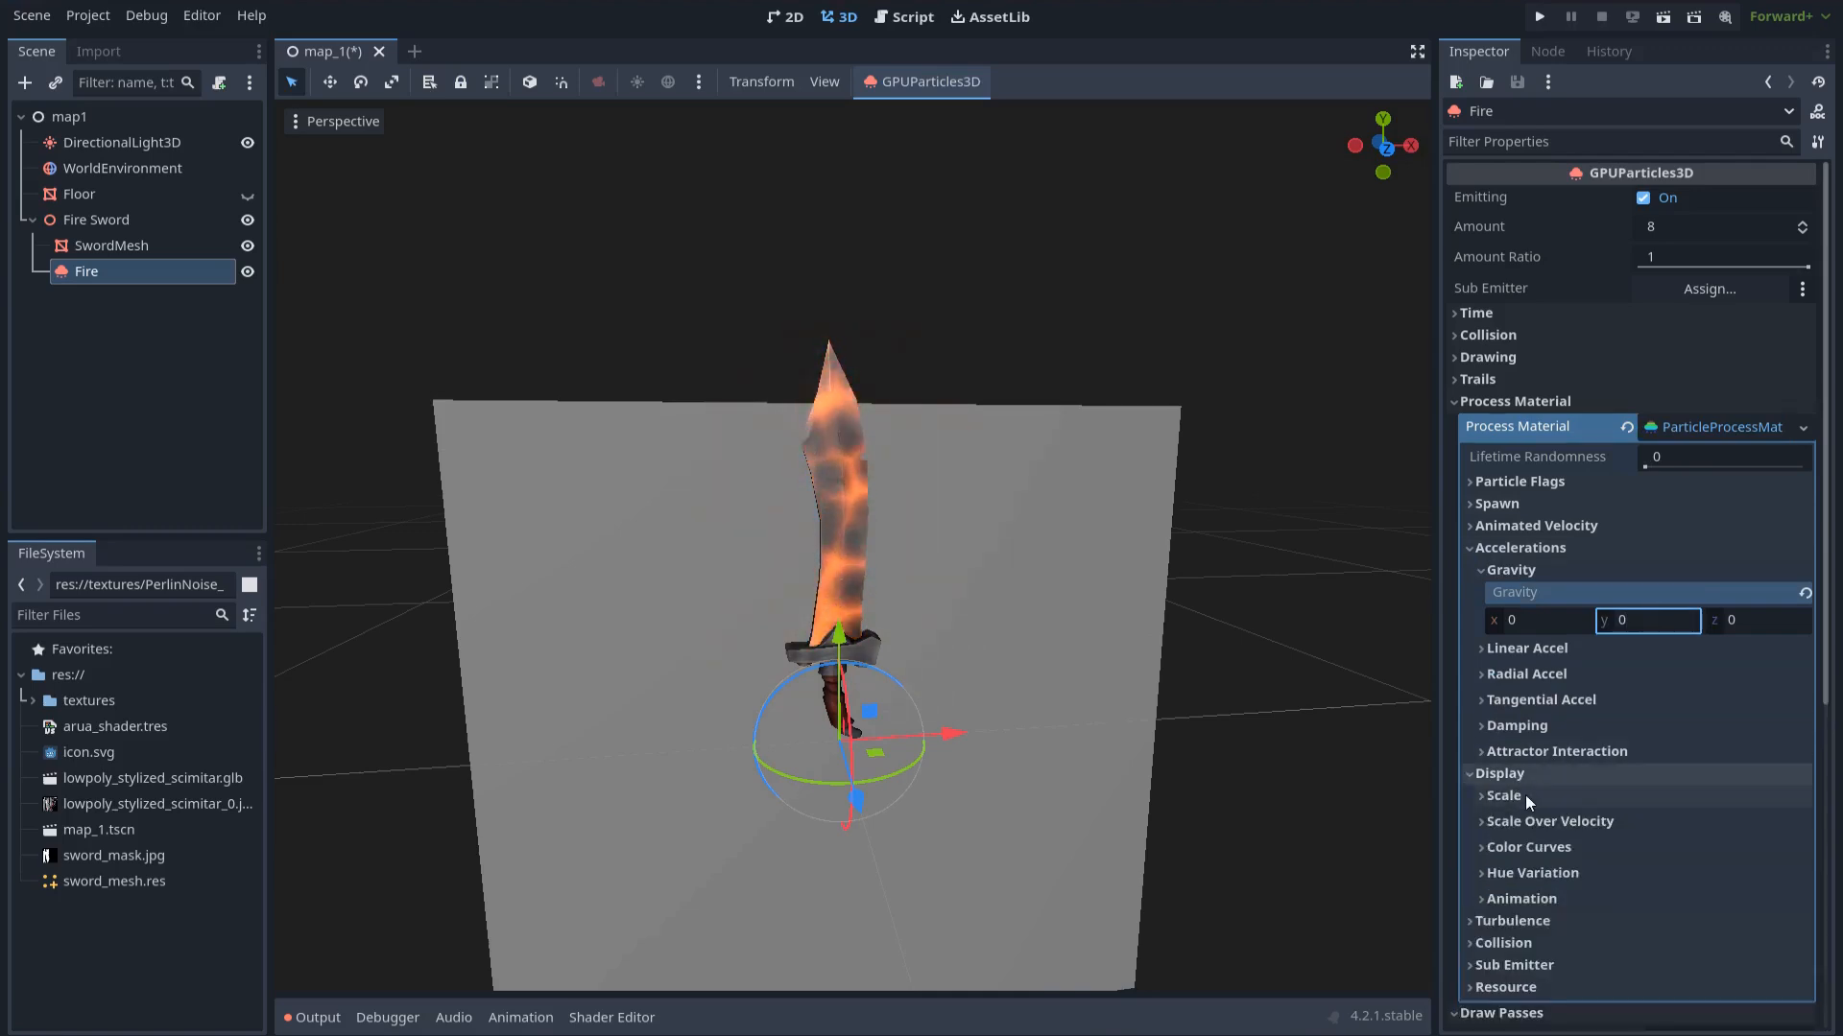
left_click(1524, 797)
scroll(1612, 763, "down", 2)
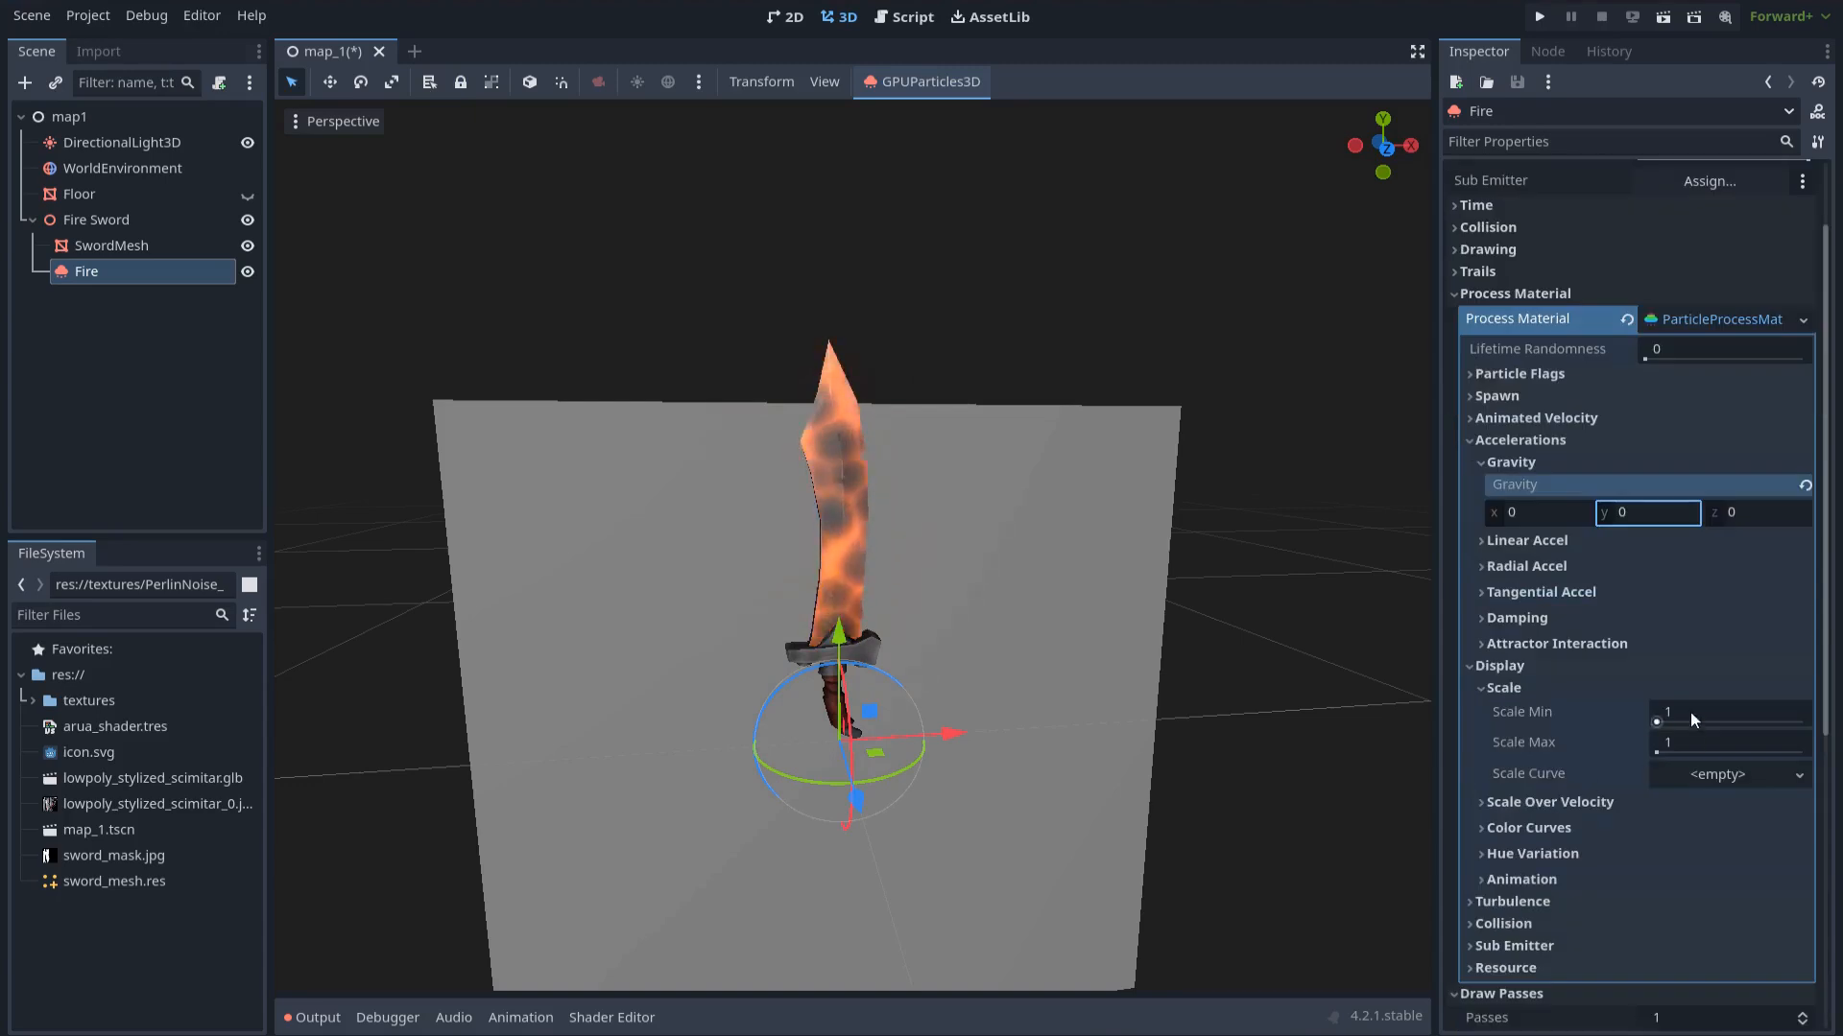
left_click(1690, 712)
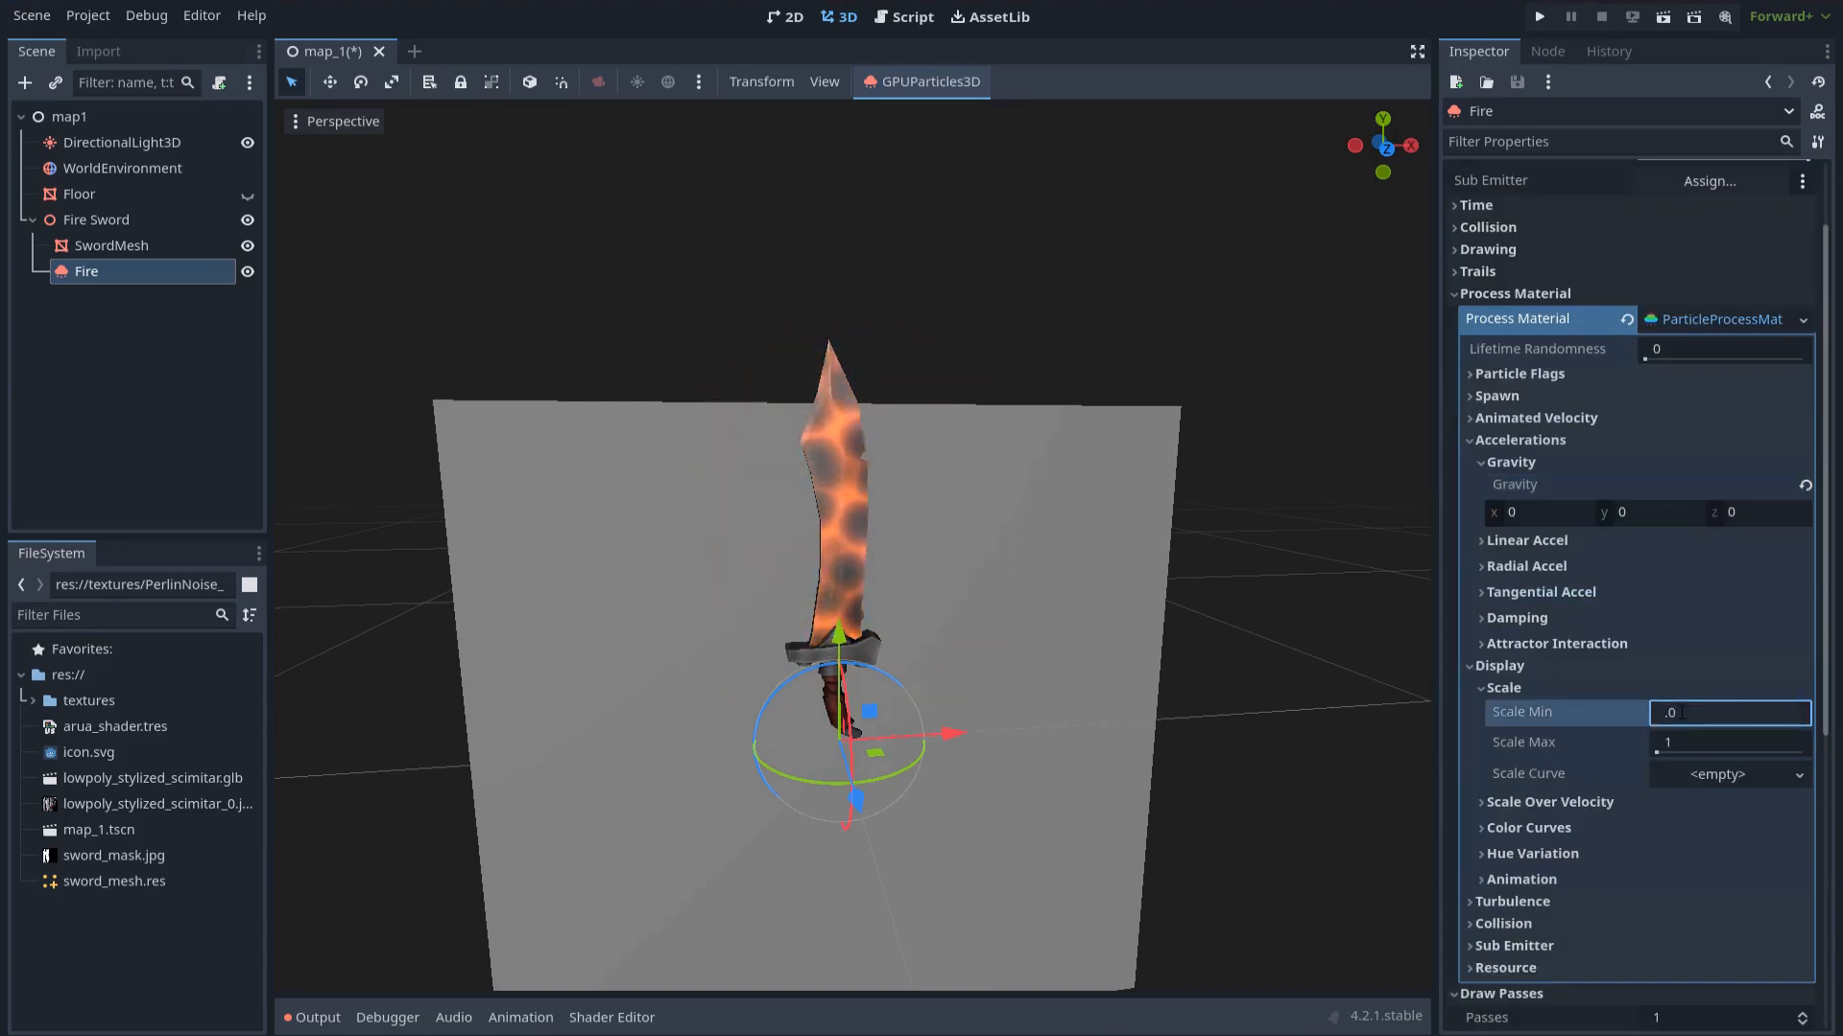
left_click(1695, 742)
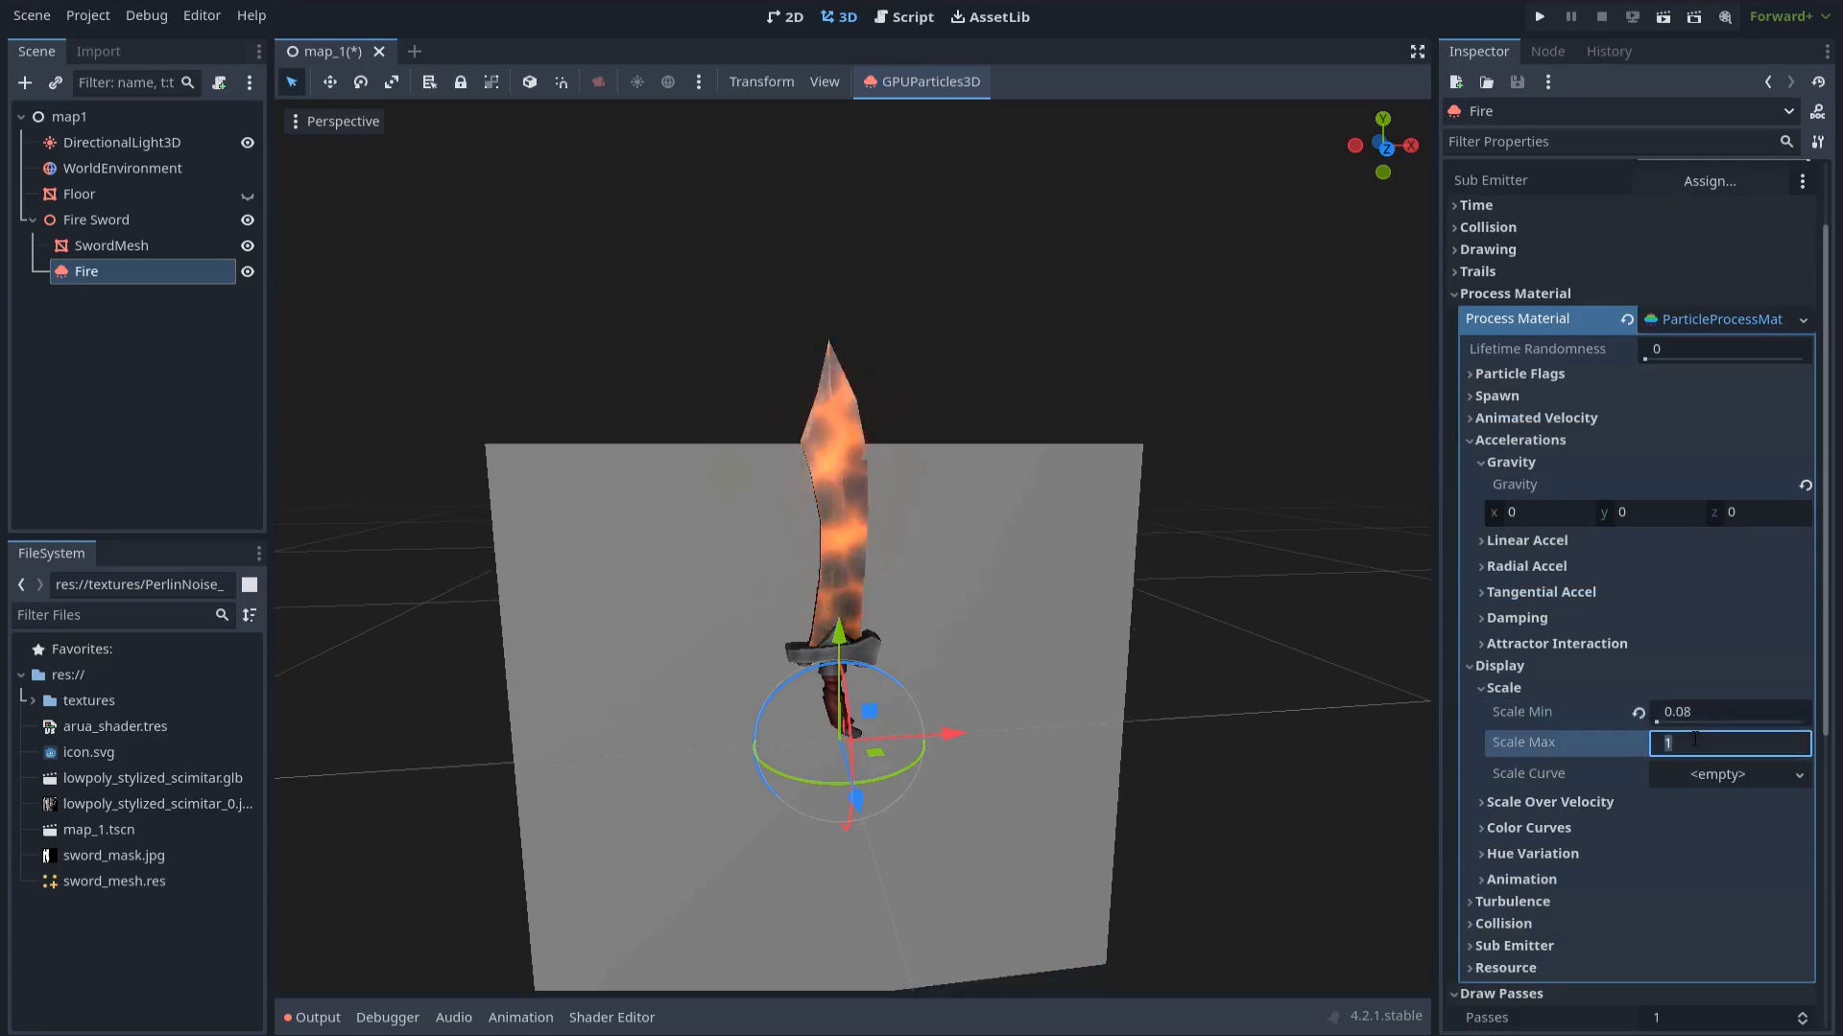
type("0.12")
key("Return")
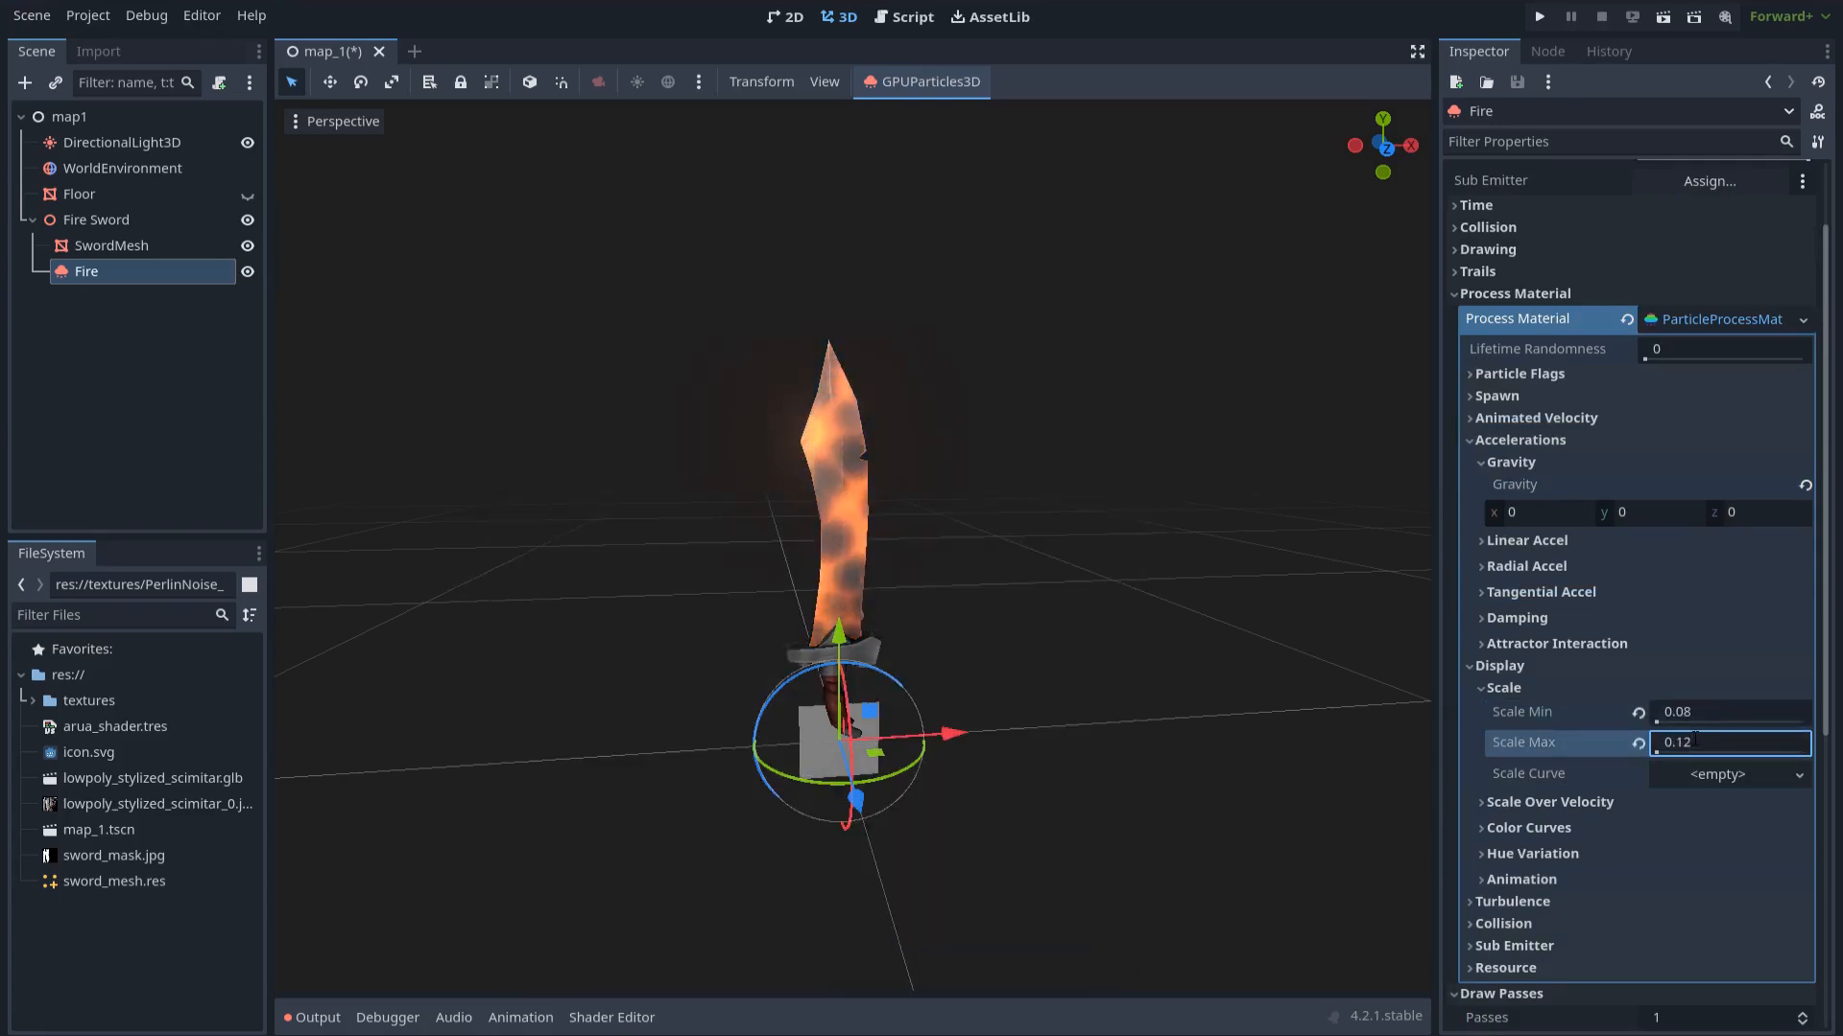
middle_click_drag(1132, 746, 944, 777)
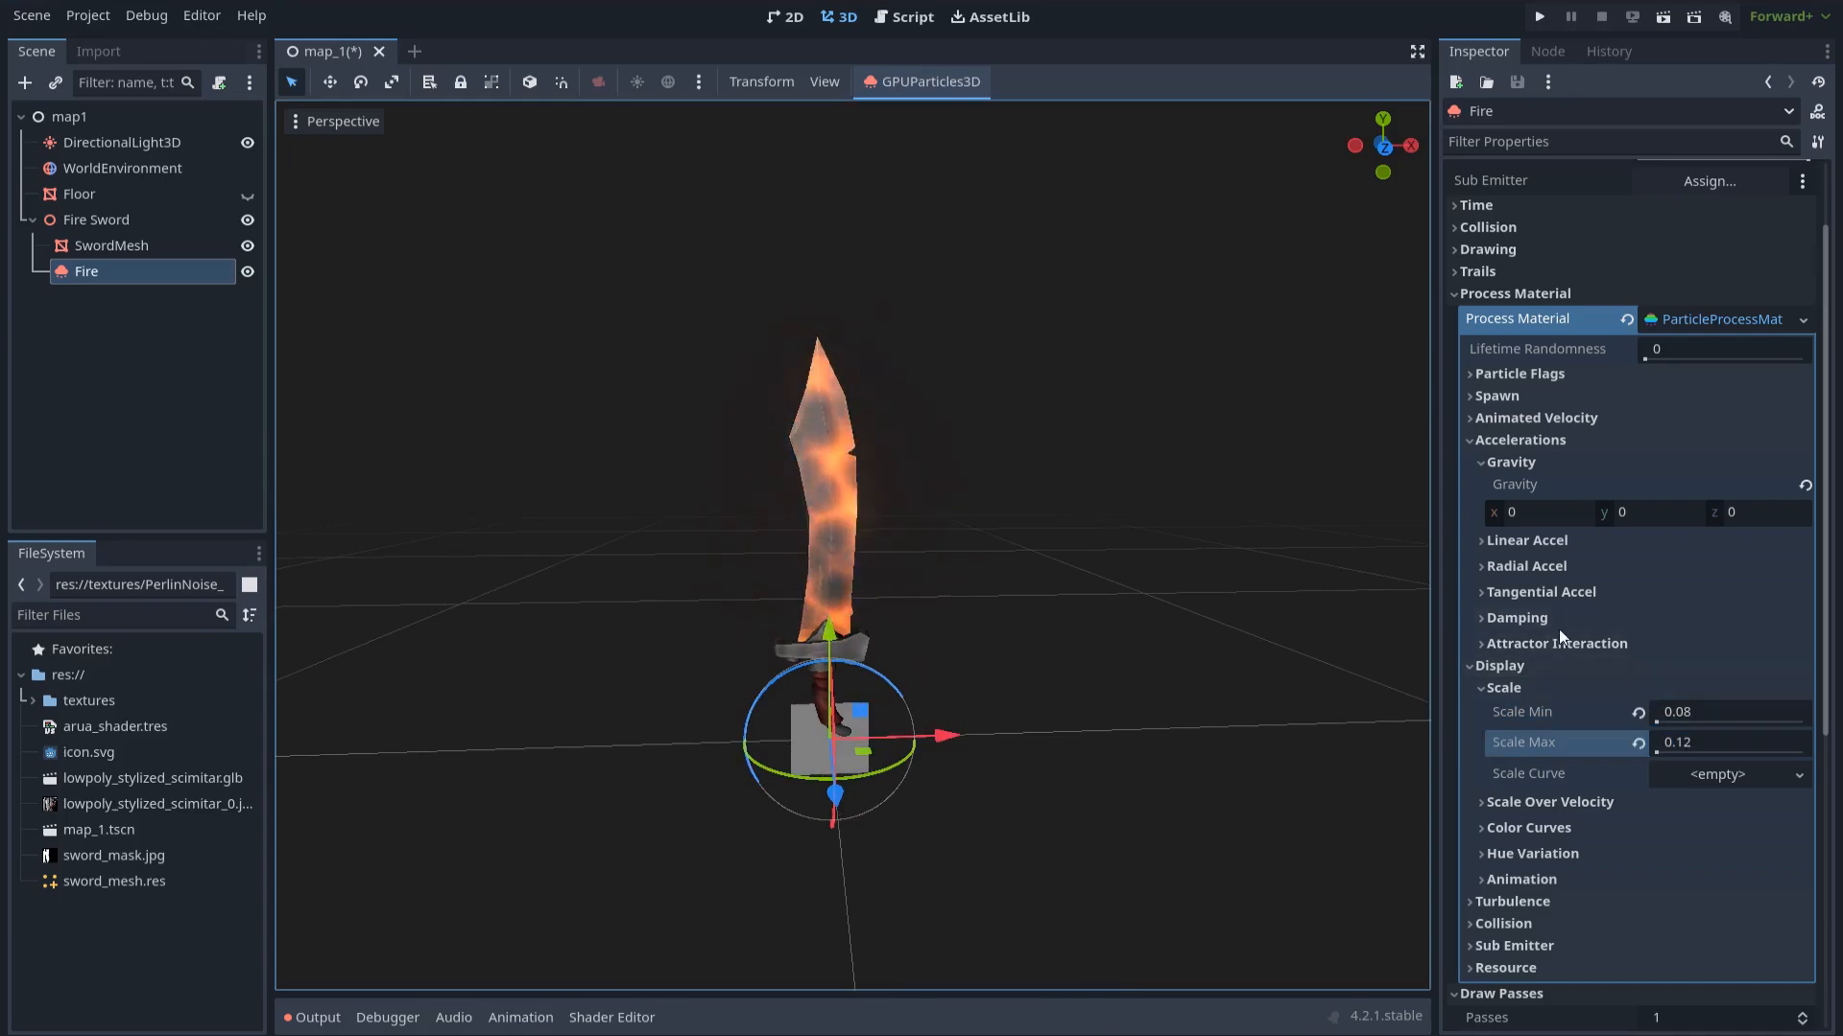
Change the spawn emission shape of the Fire particles to Box
left_click(1530, 394)
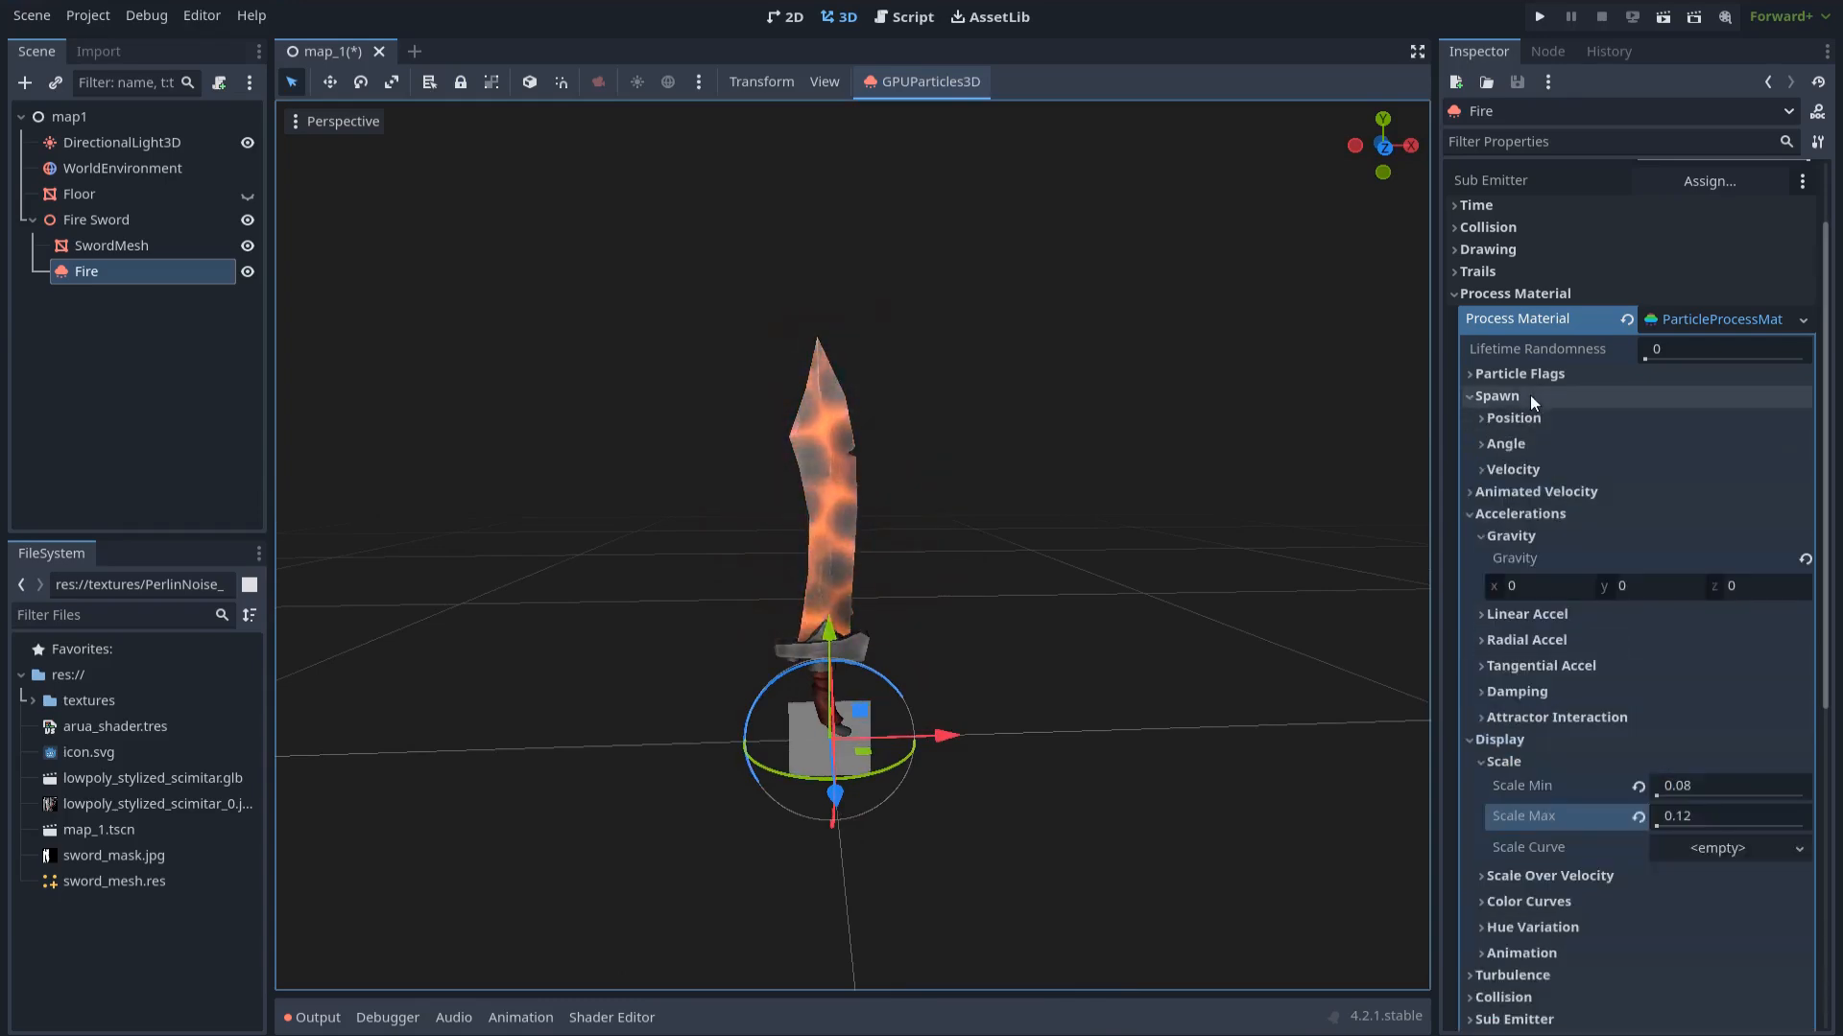
left_click(1533, 418)
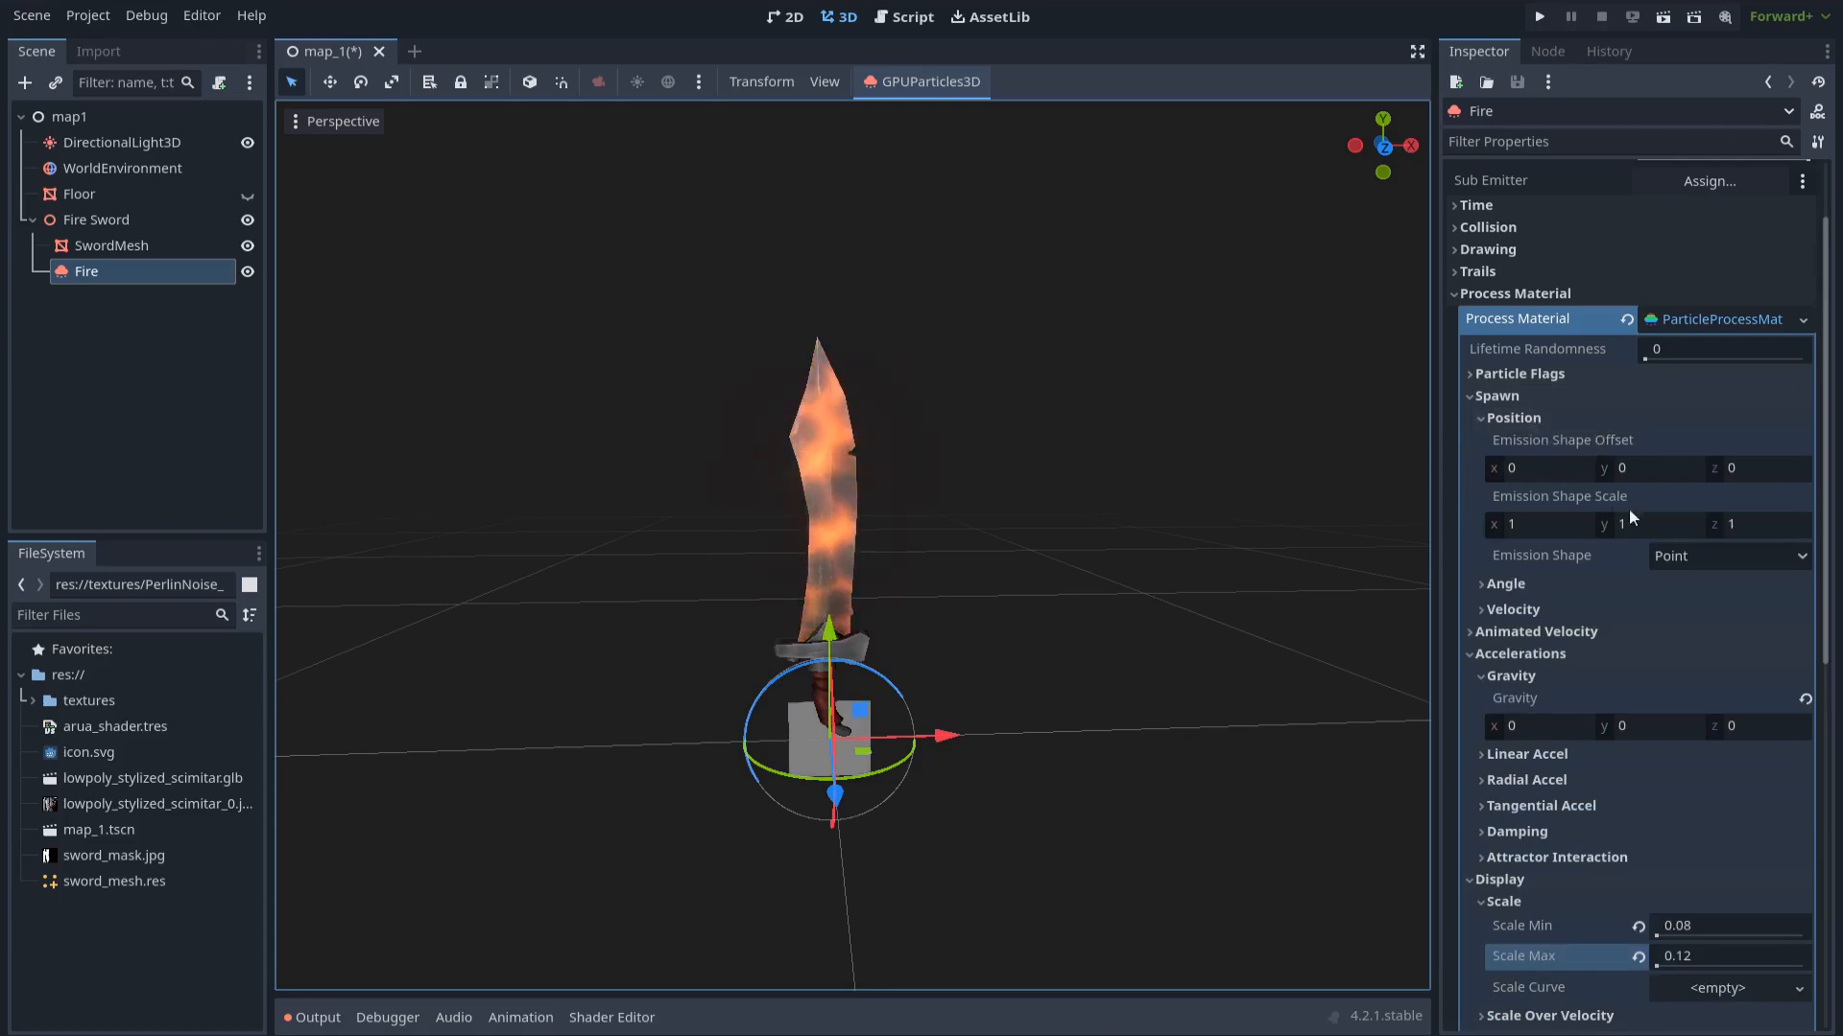
left_click(1695, 561)
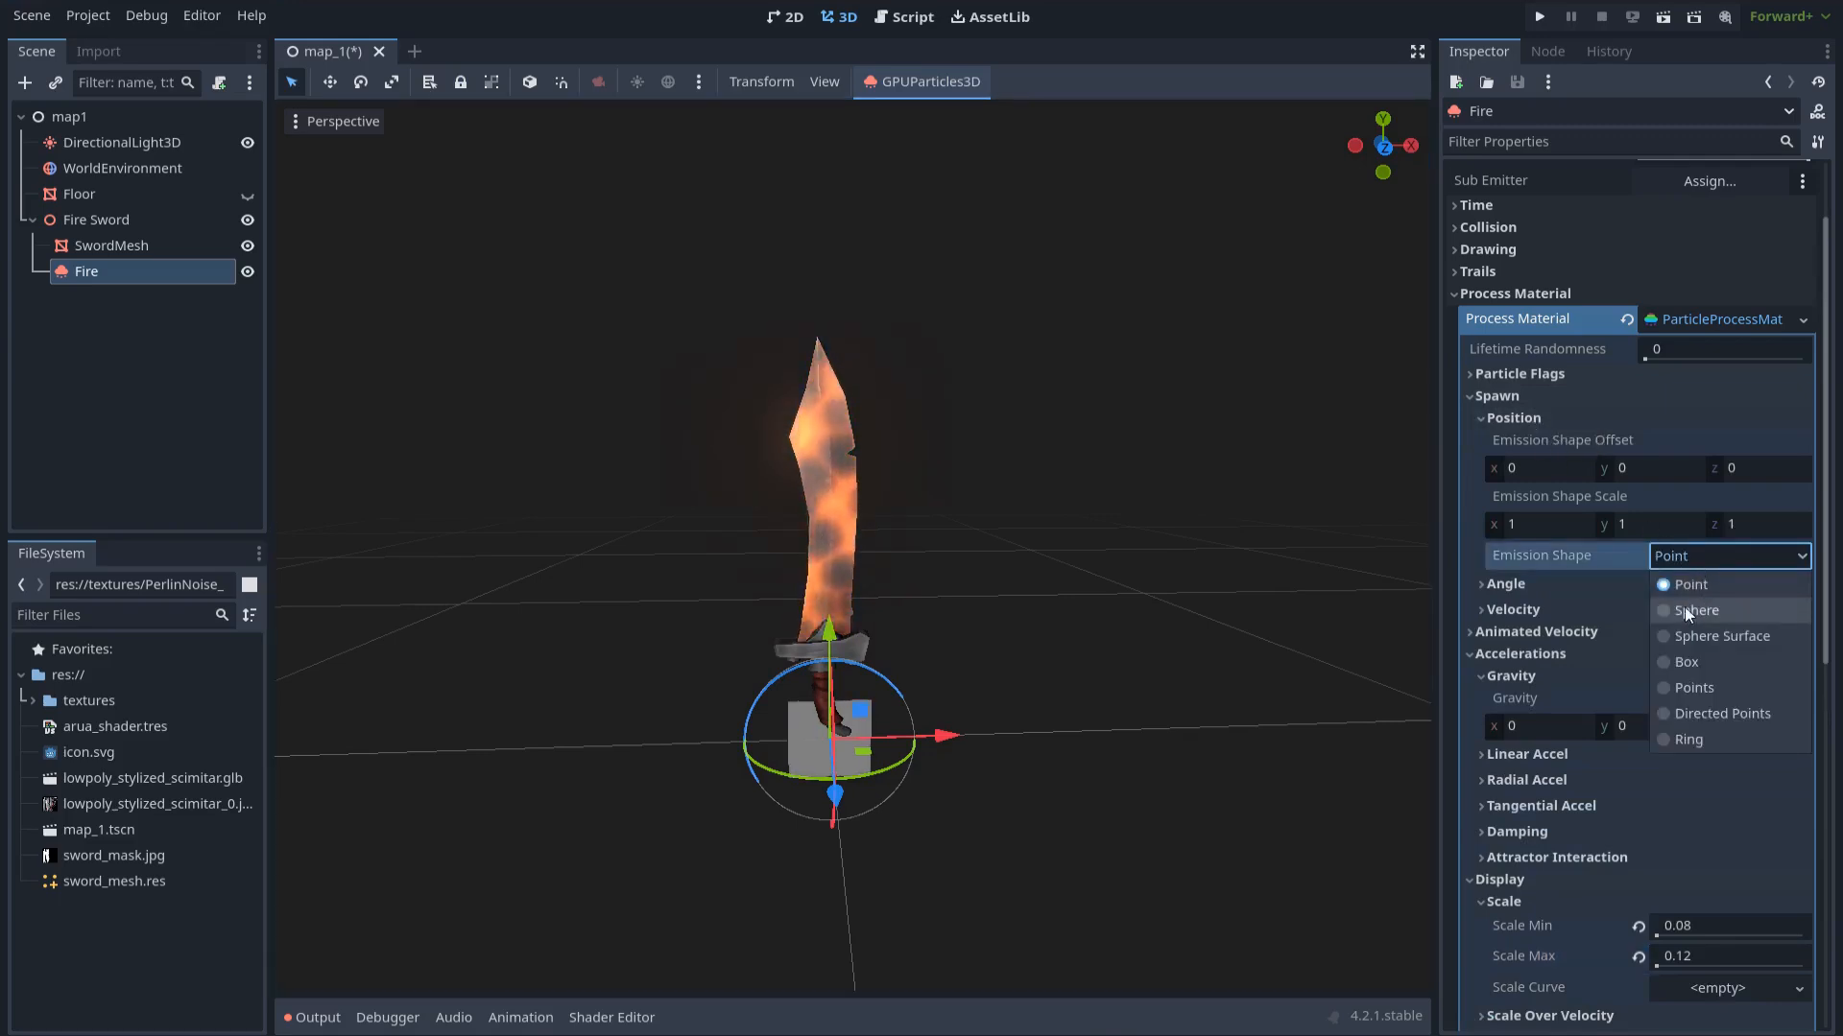
left_click(1708, 663)
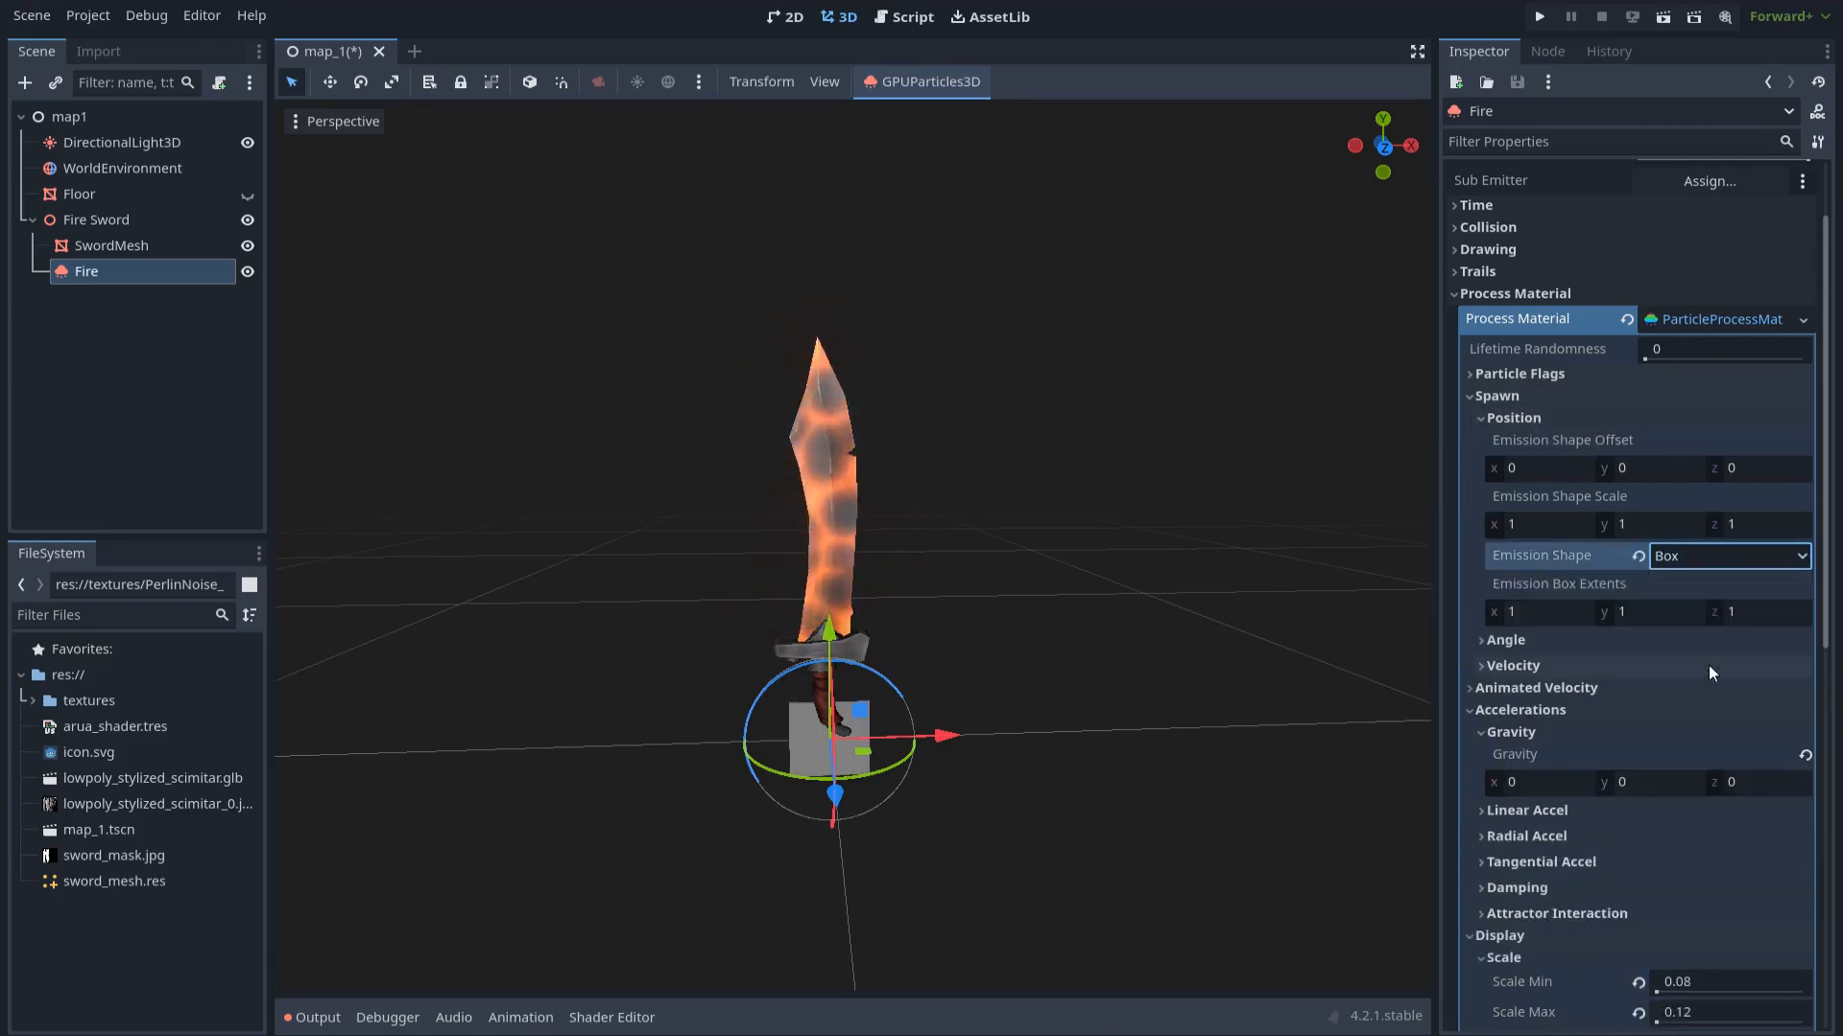
Set the emission box extents to X 0.015, Y 0.15 and Z 0.005, and raise the Fire node vertically onto the sword blade
left_click(1559, 611)
type("0.015")
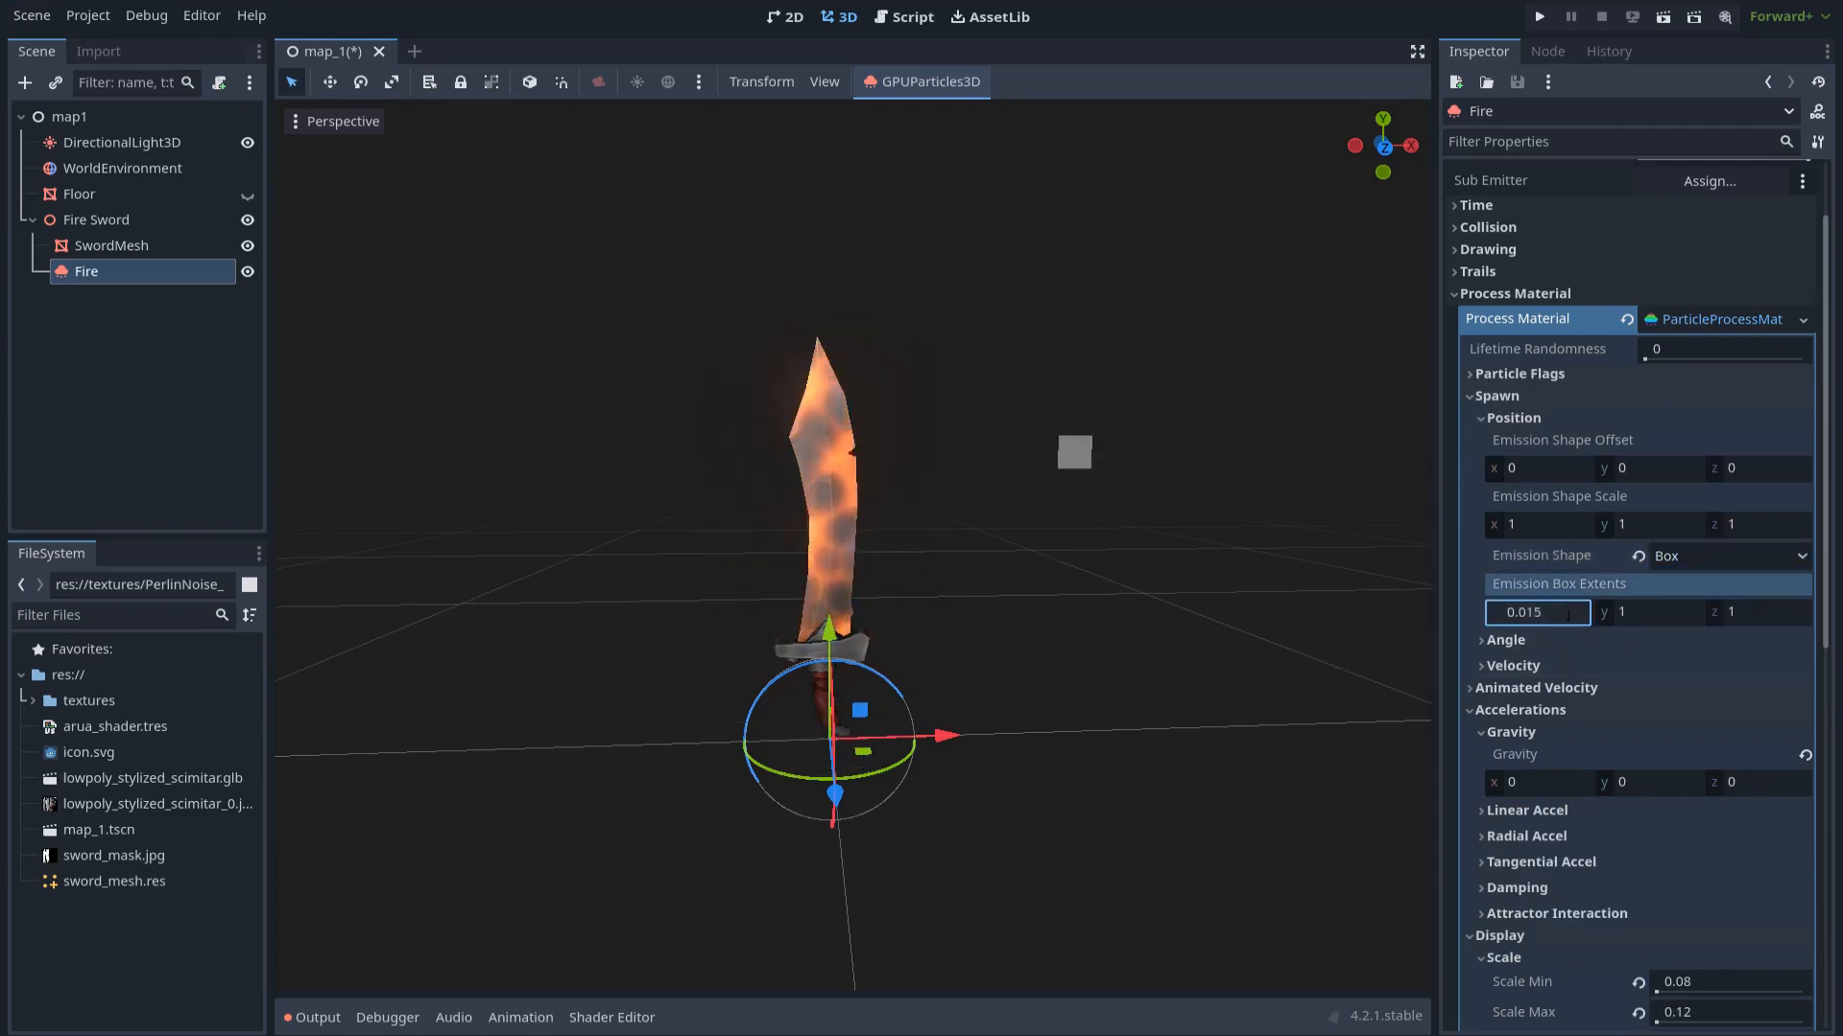
left_click(1639, 615)
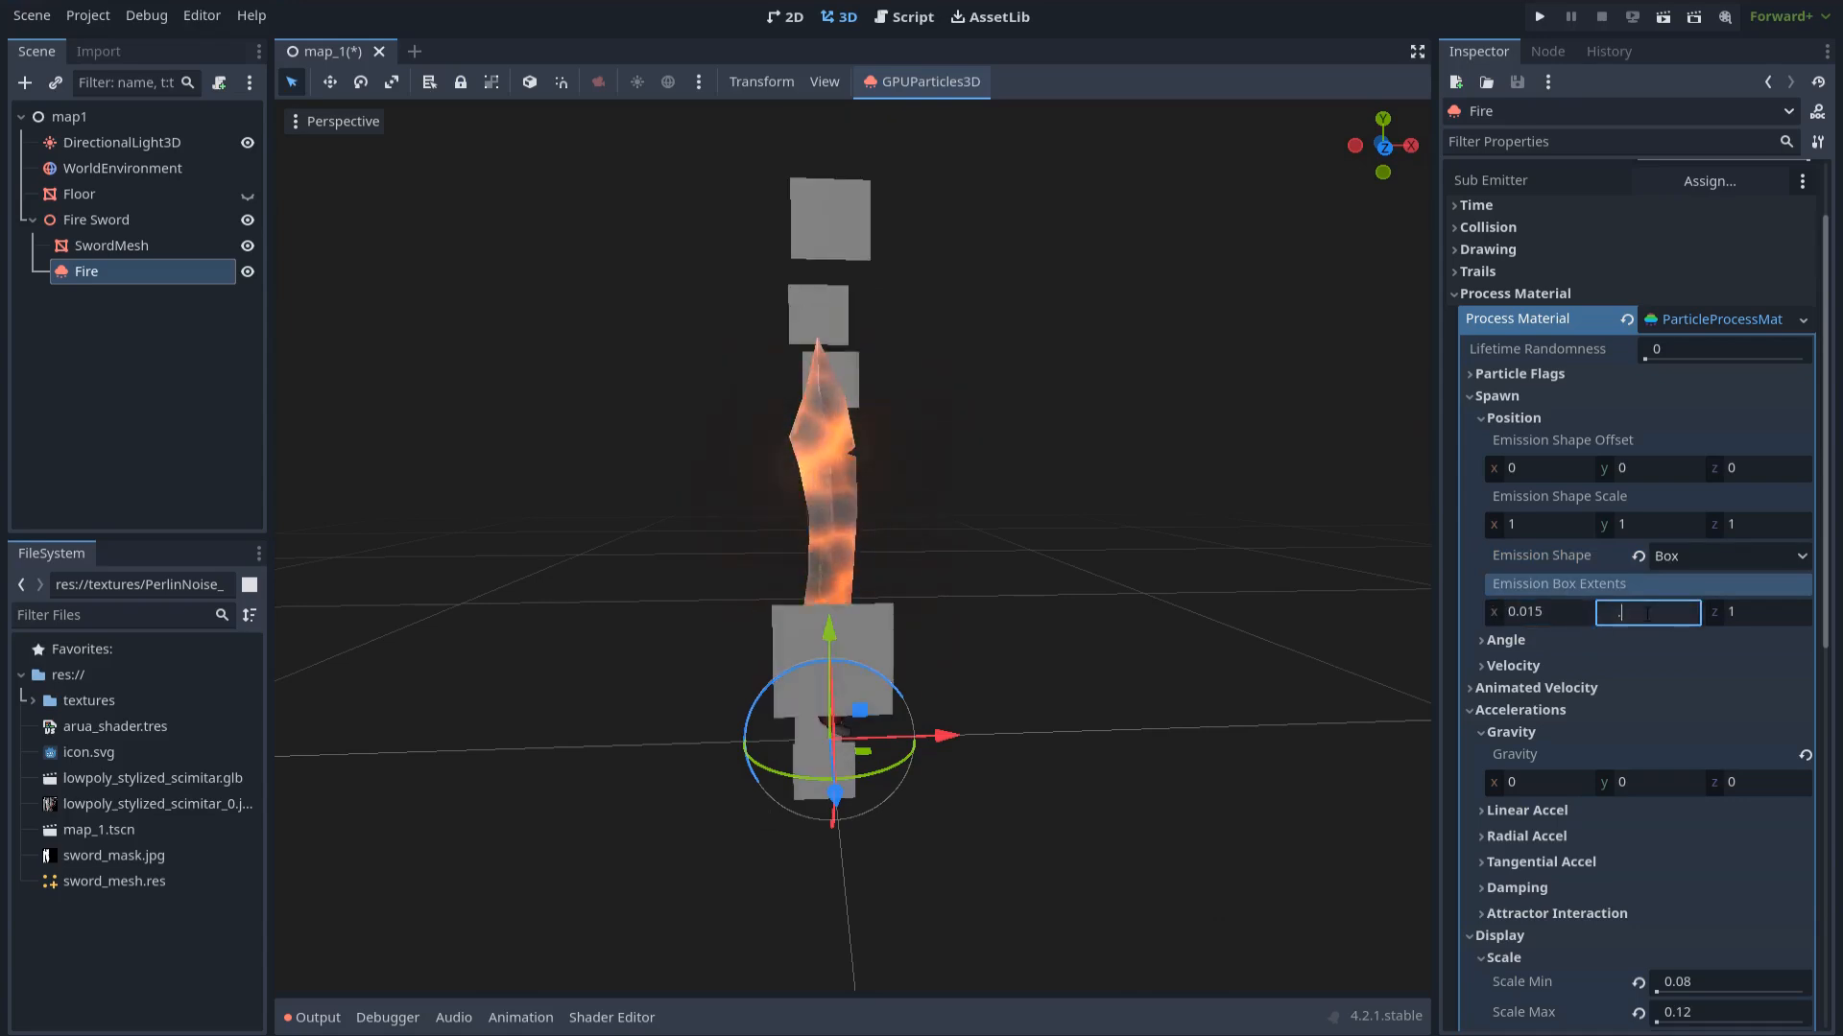
type(".015")
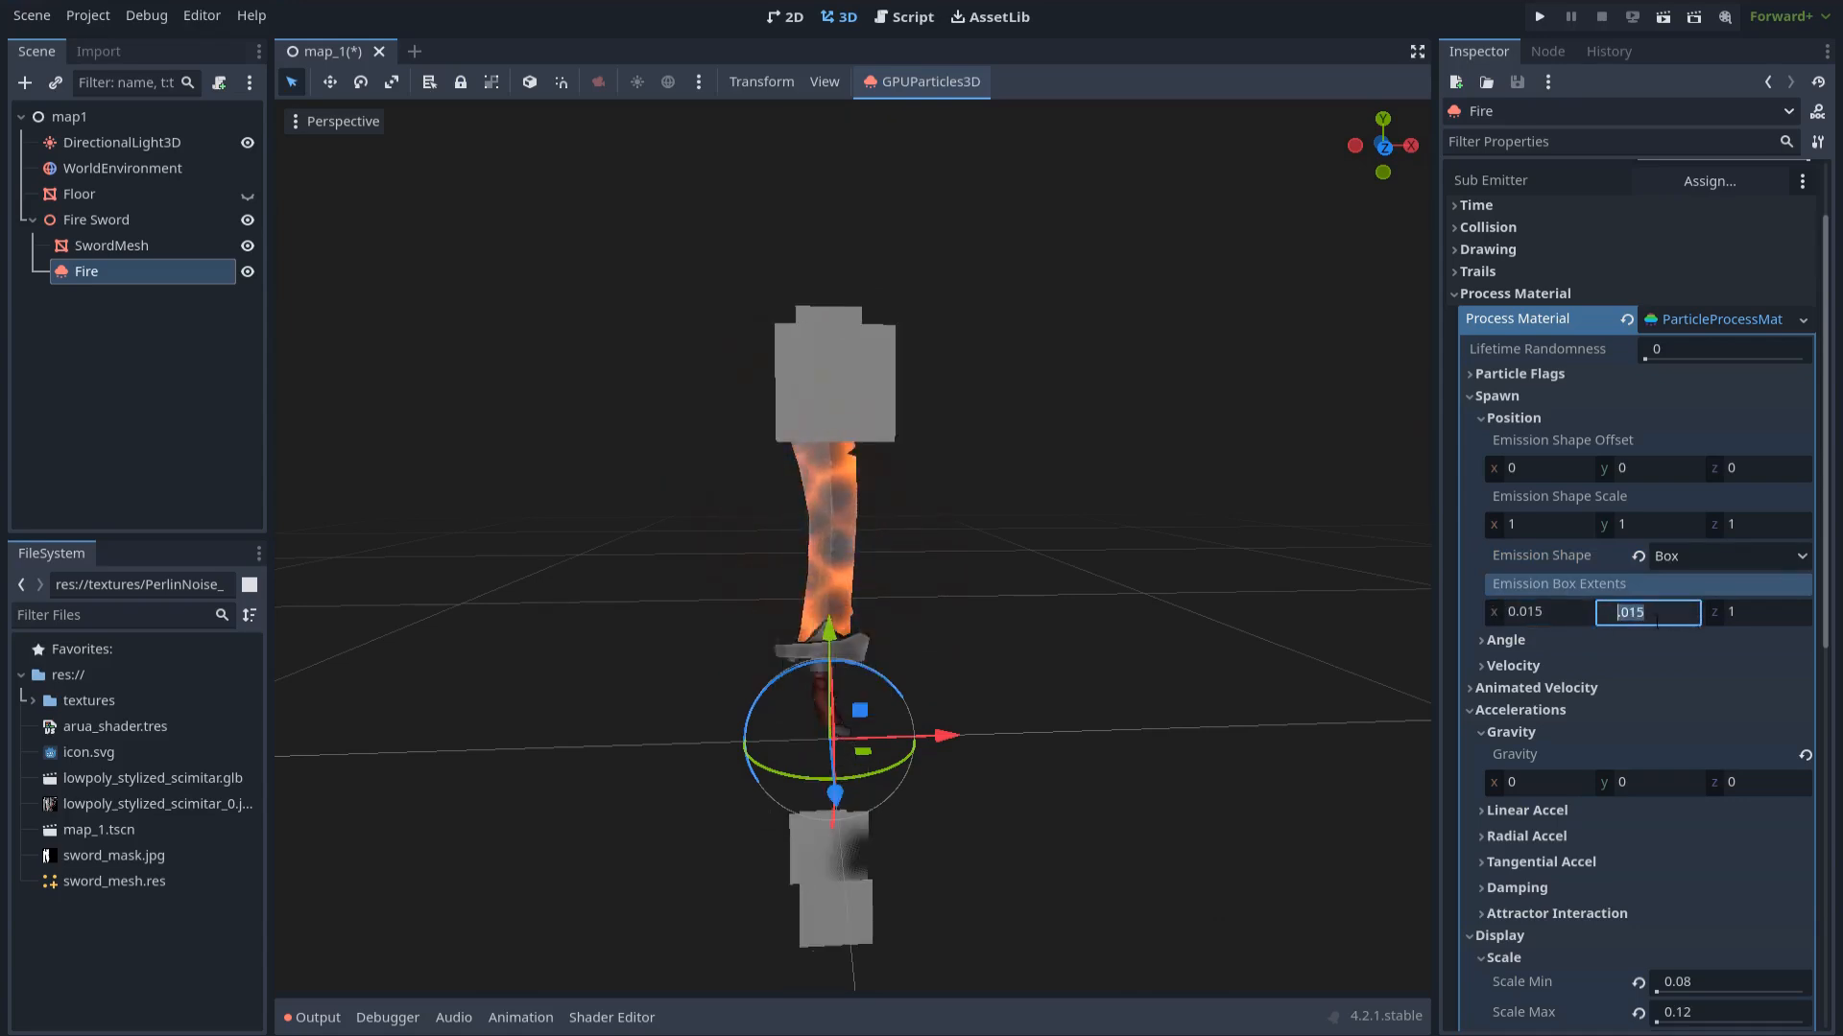
left_click(1753, 615)
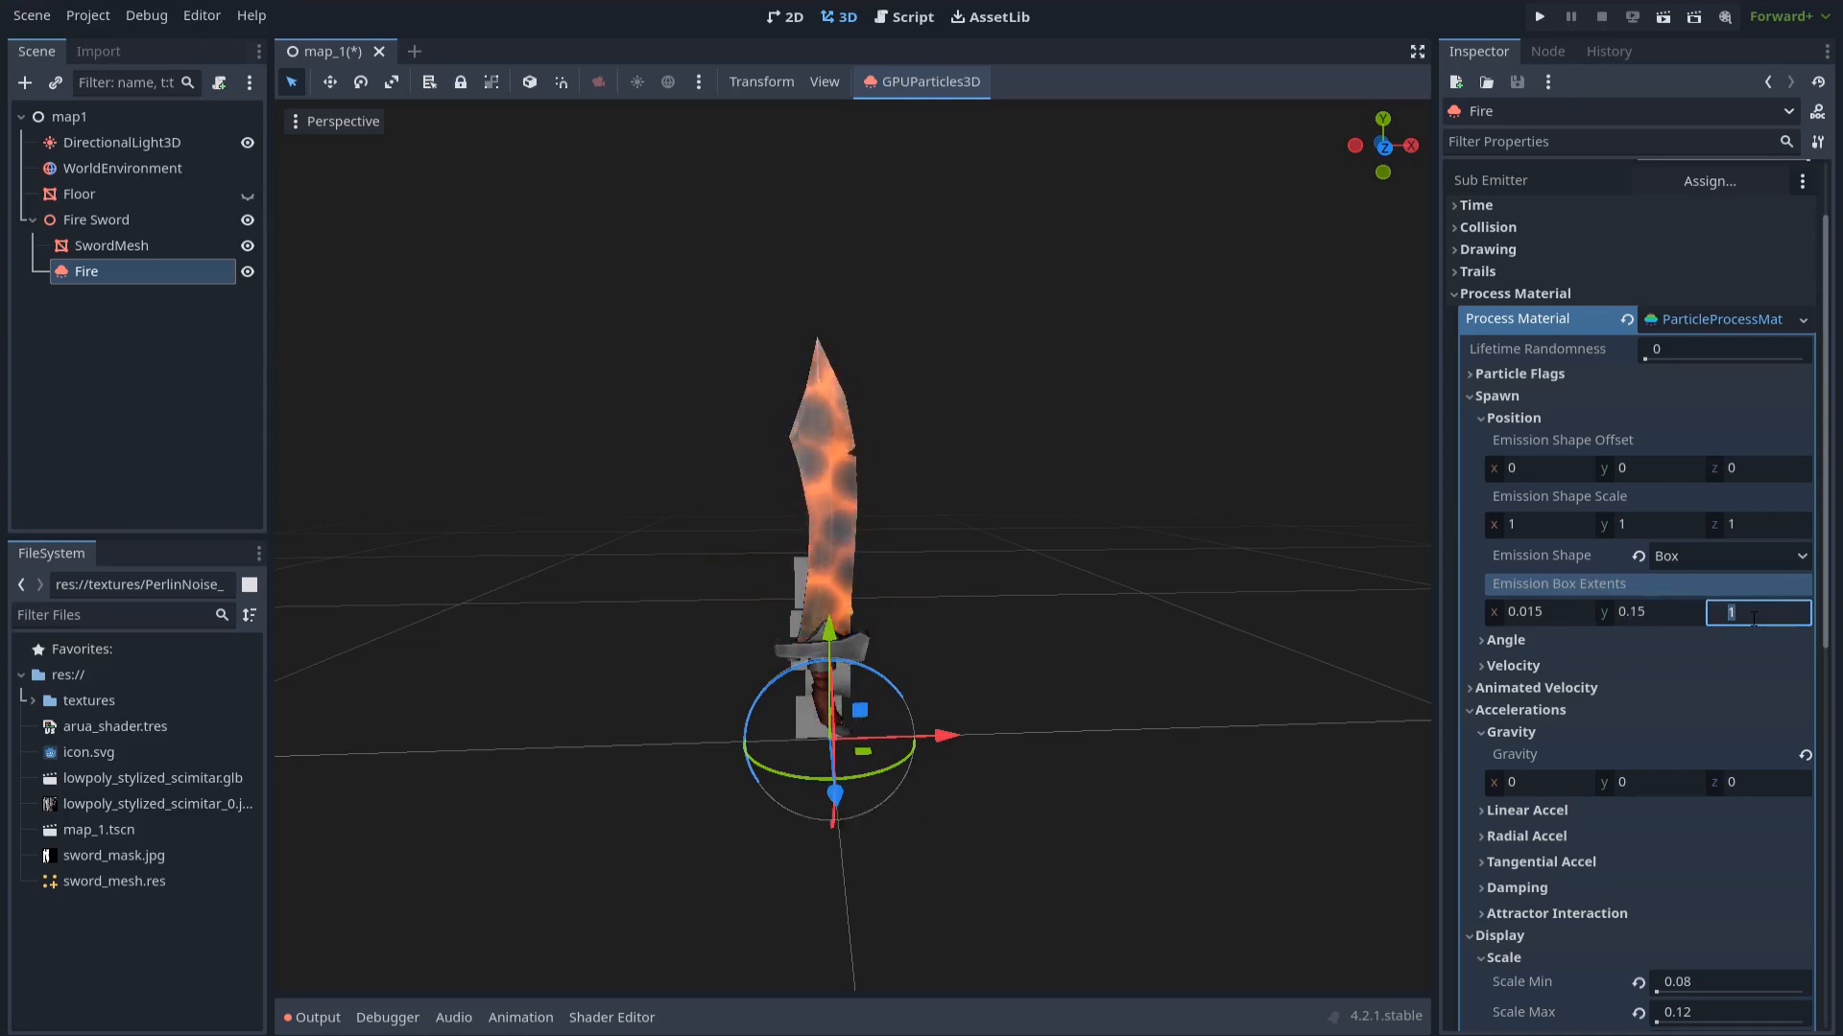
type(".005")
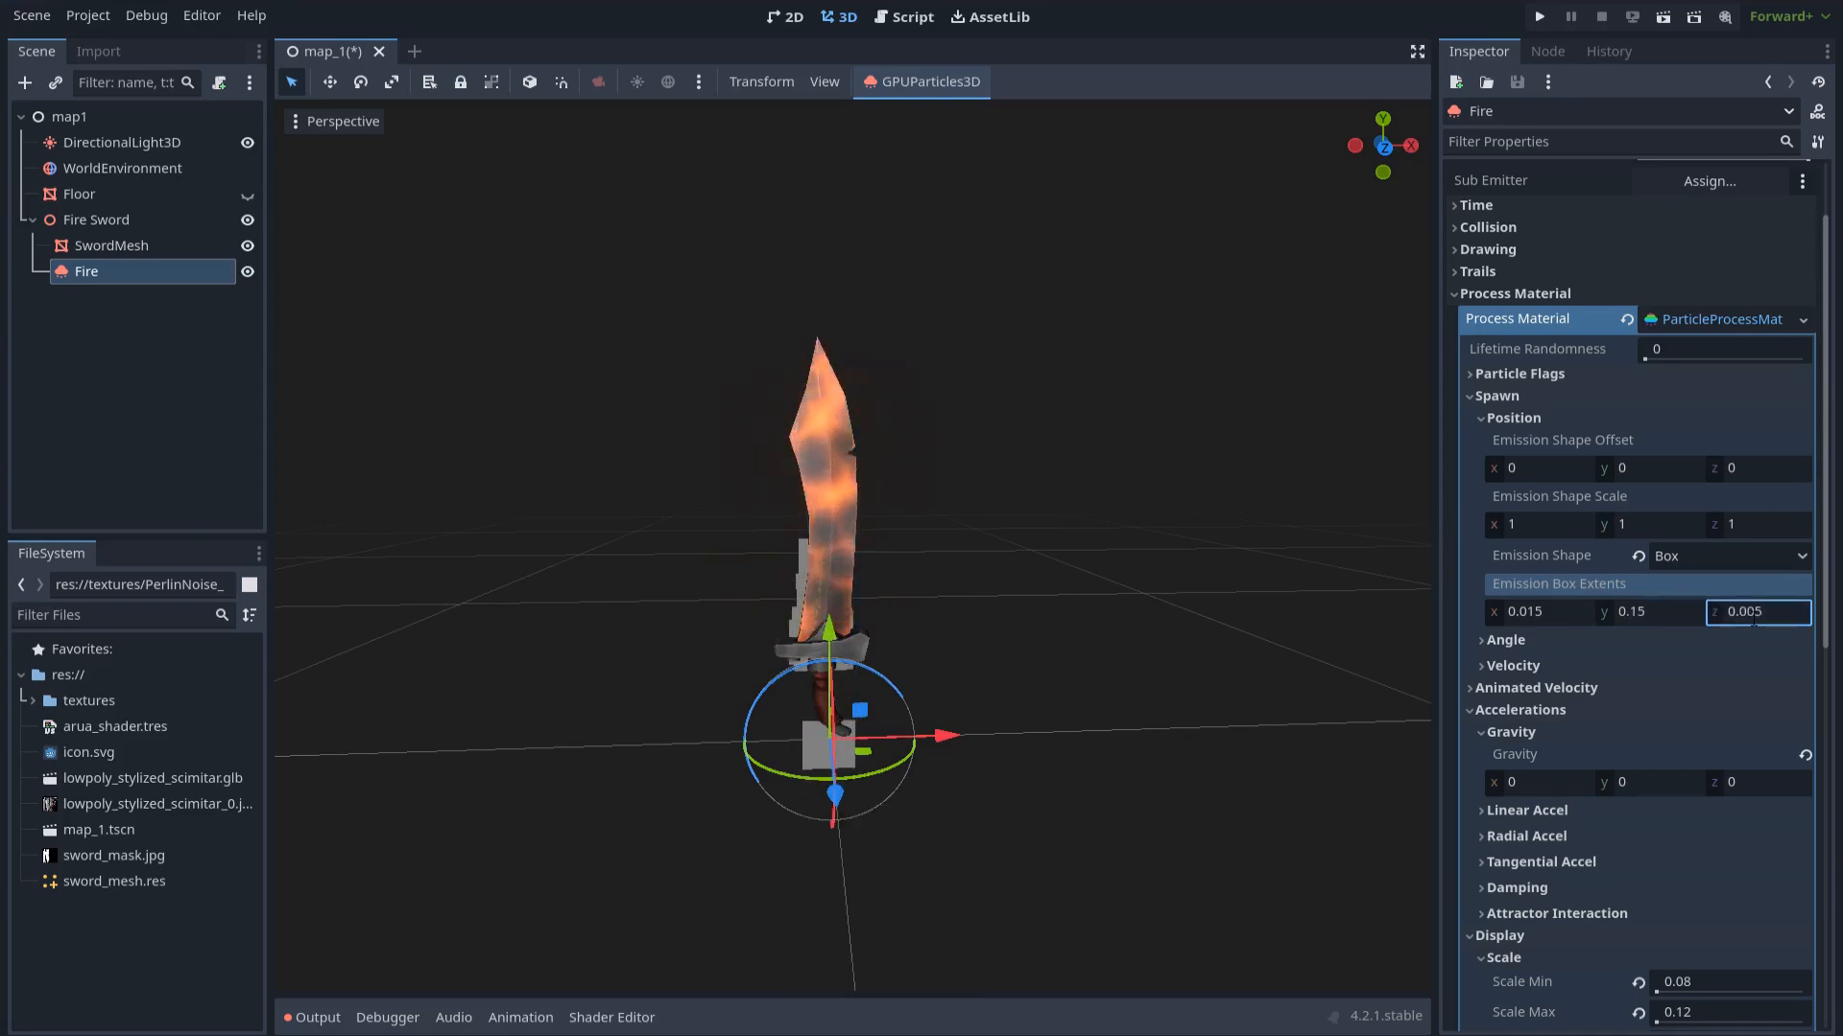
key("Return")
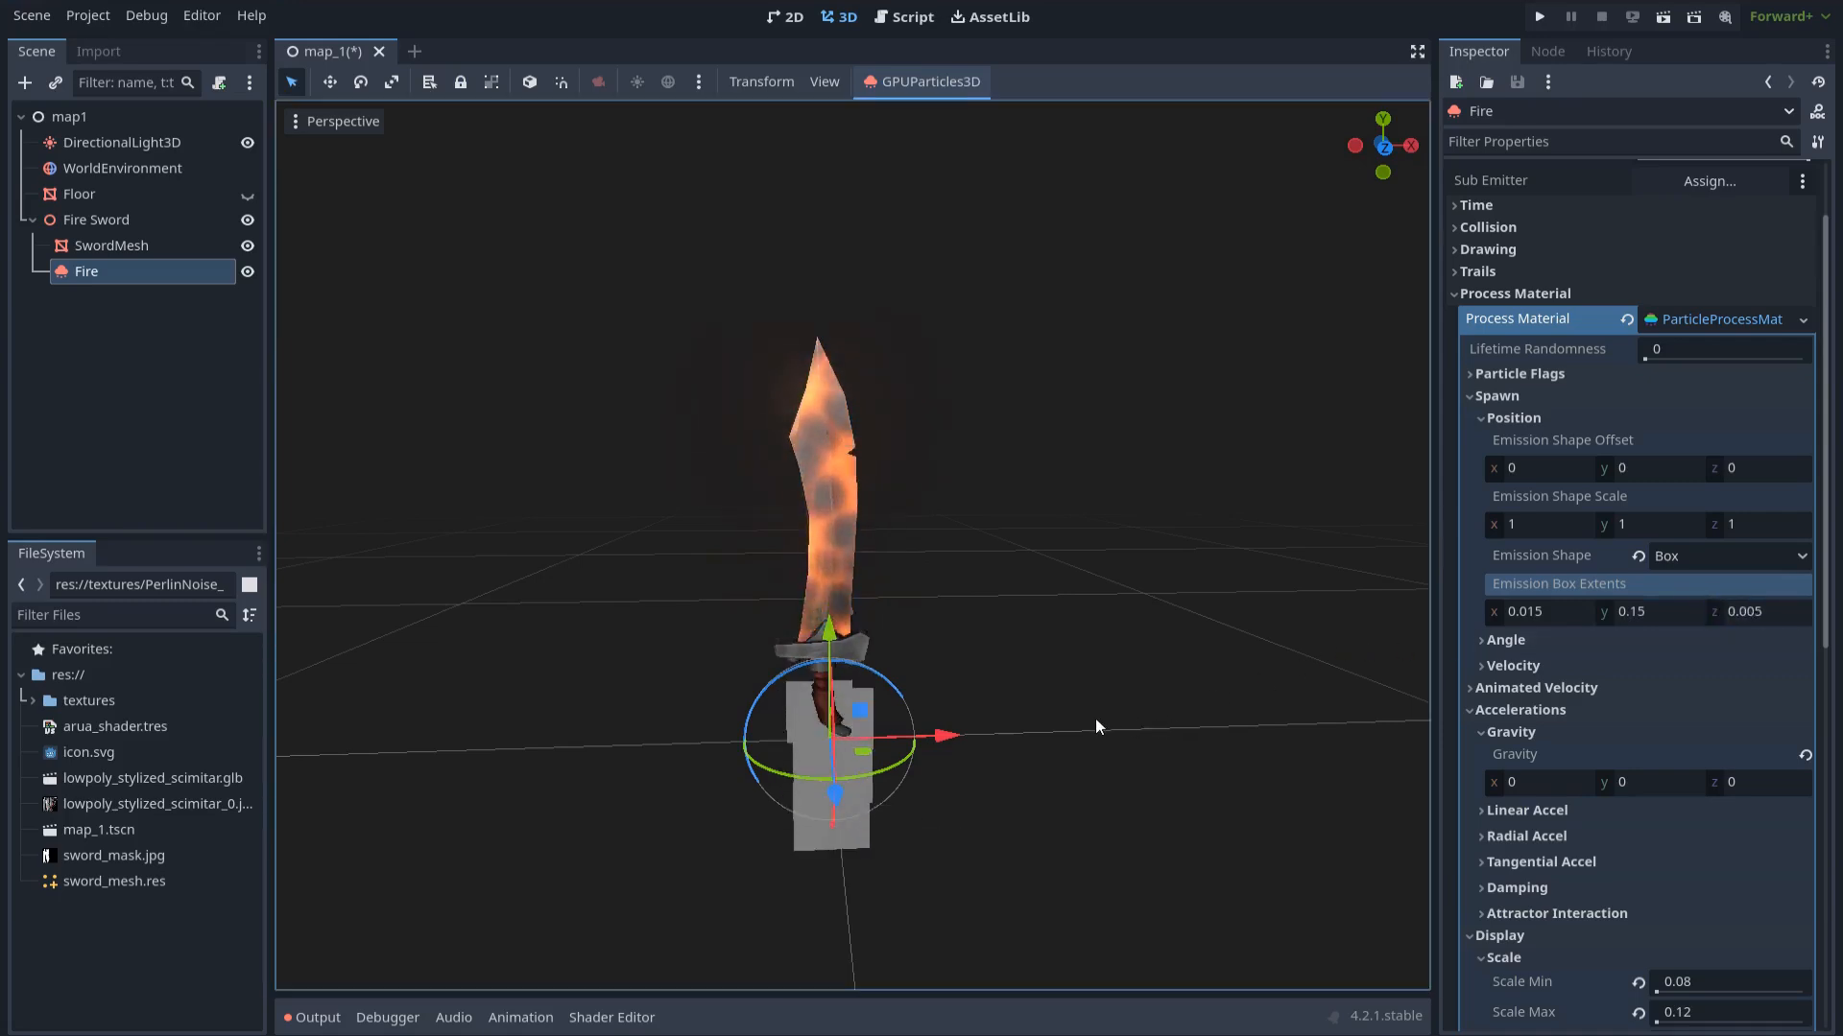
middle_click_drag(1096, 718, 1090, 691)
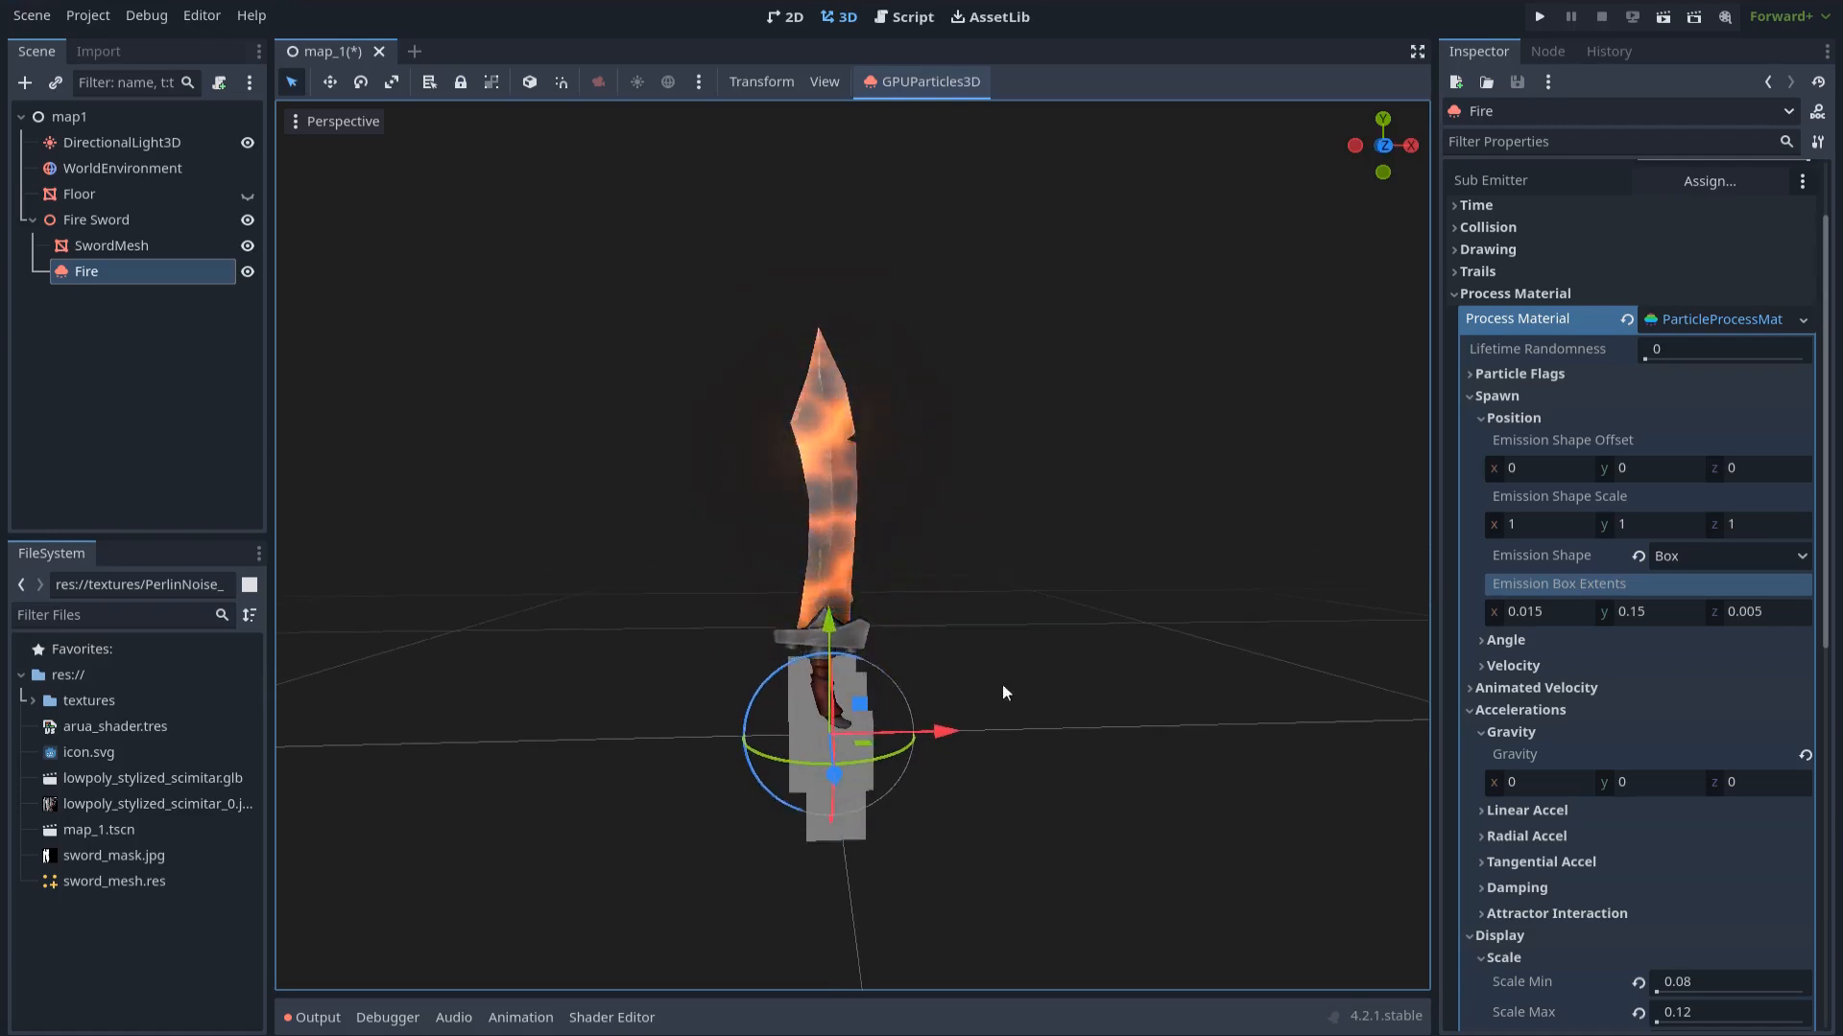
left_click_drag(831, 626, 832, 424)
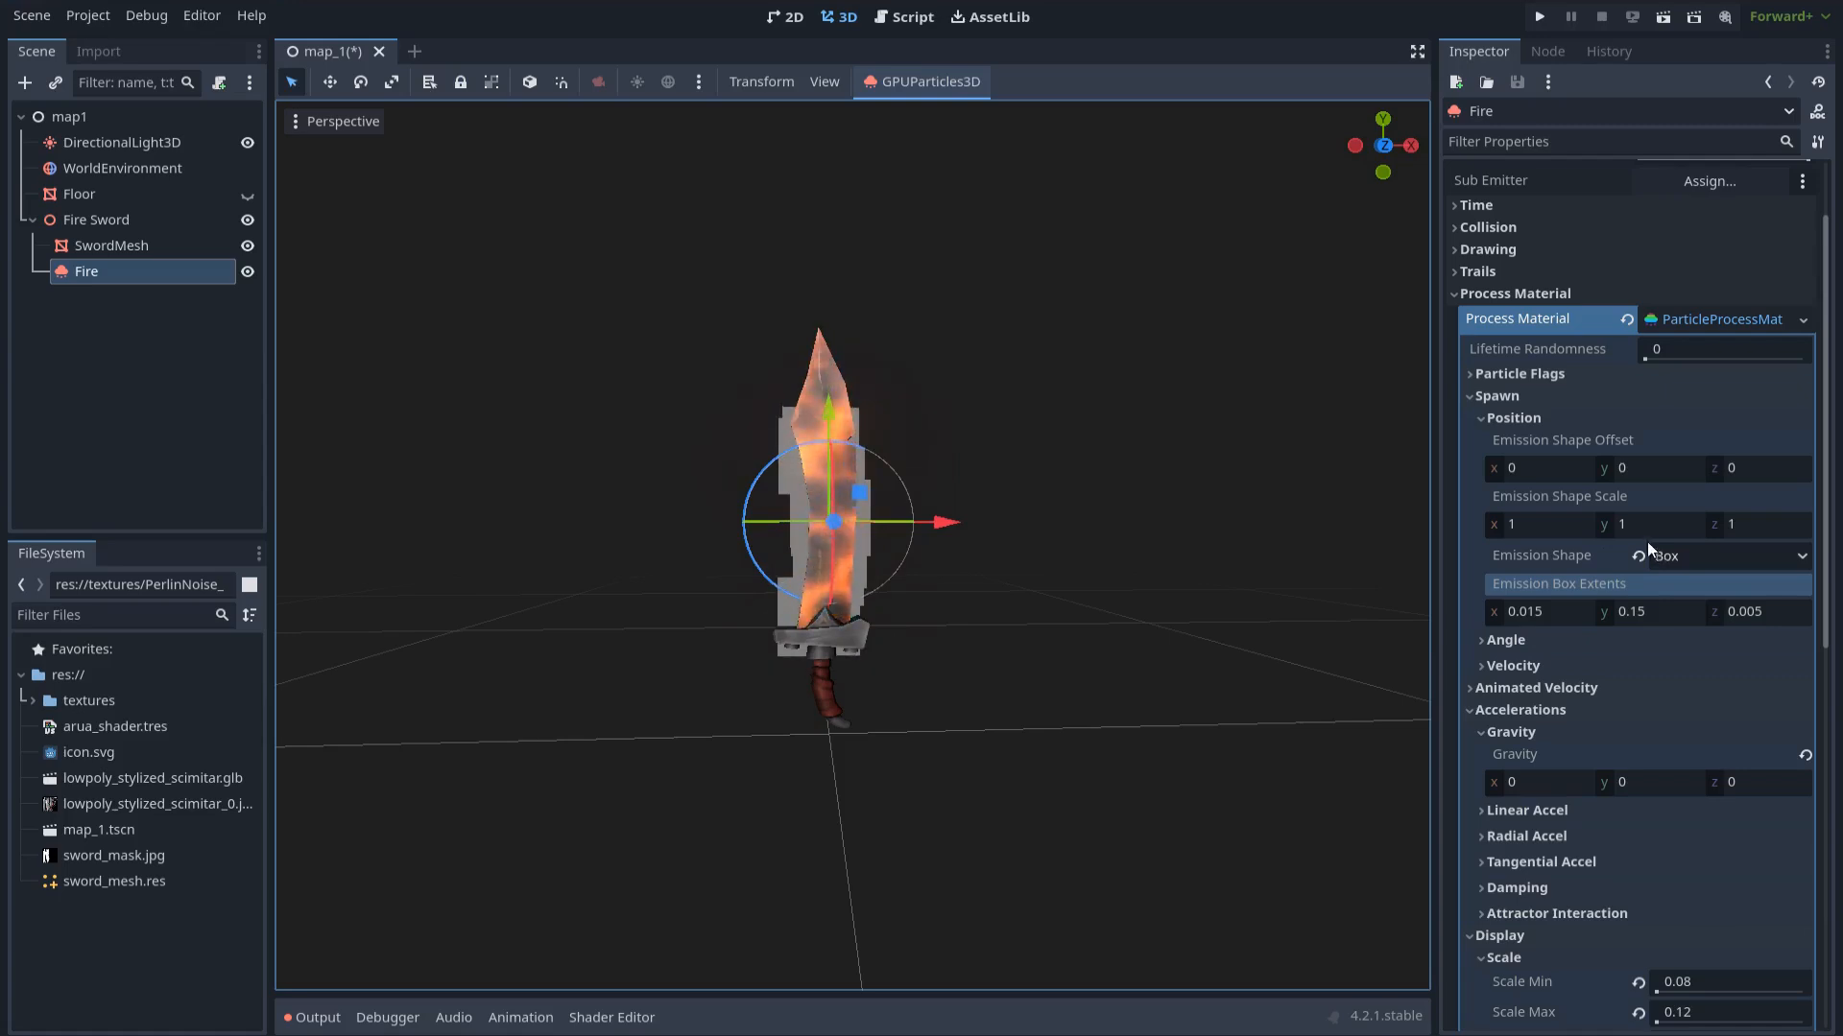
Set the Fire particles' spawn angle range to a minimum of -180° and a maximum of 180°
left_click(1579, 641)
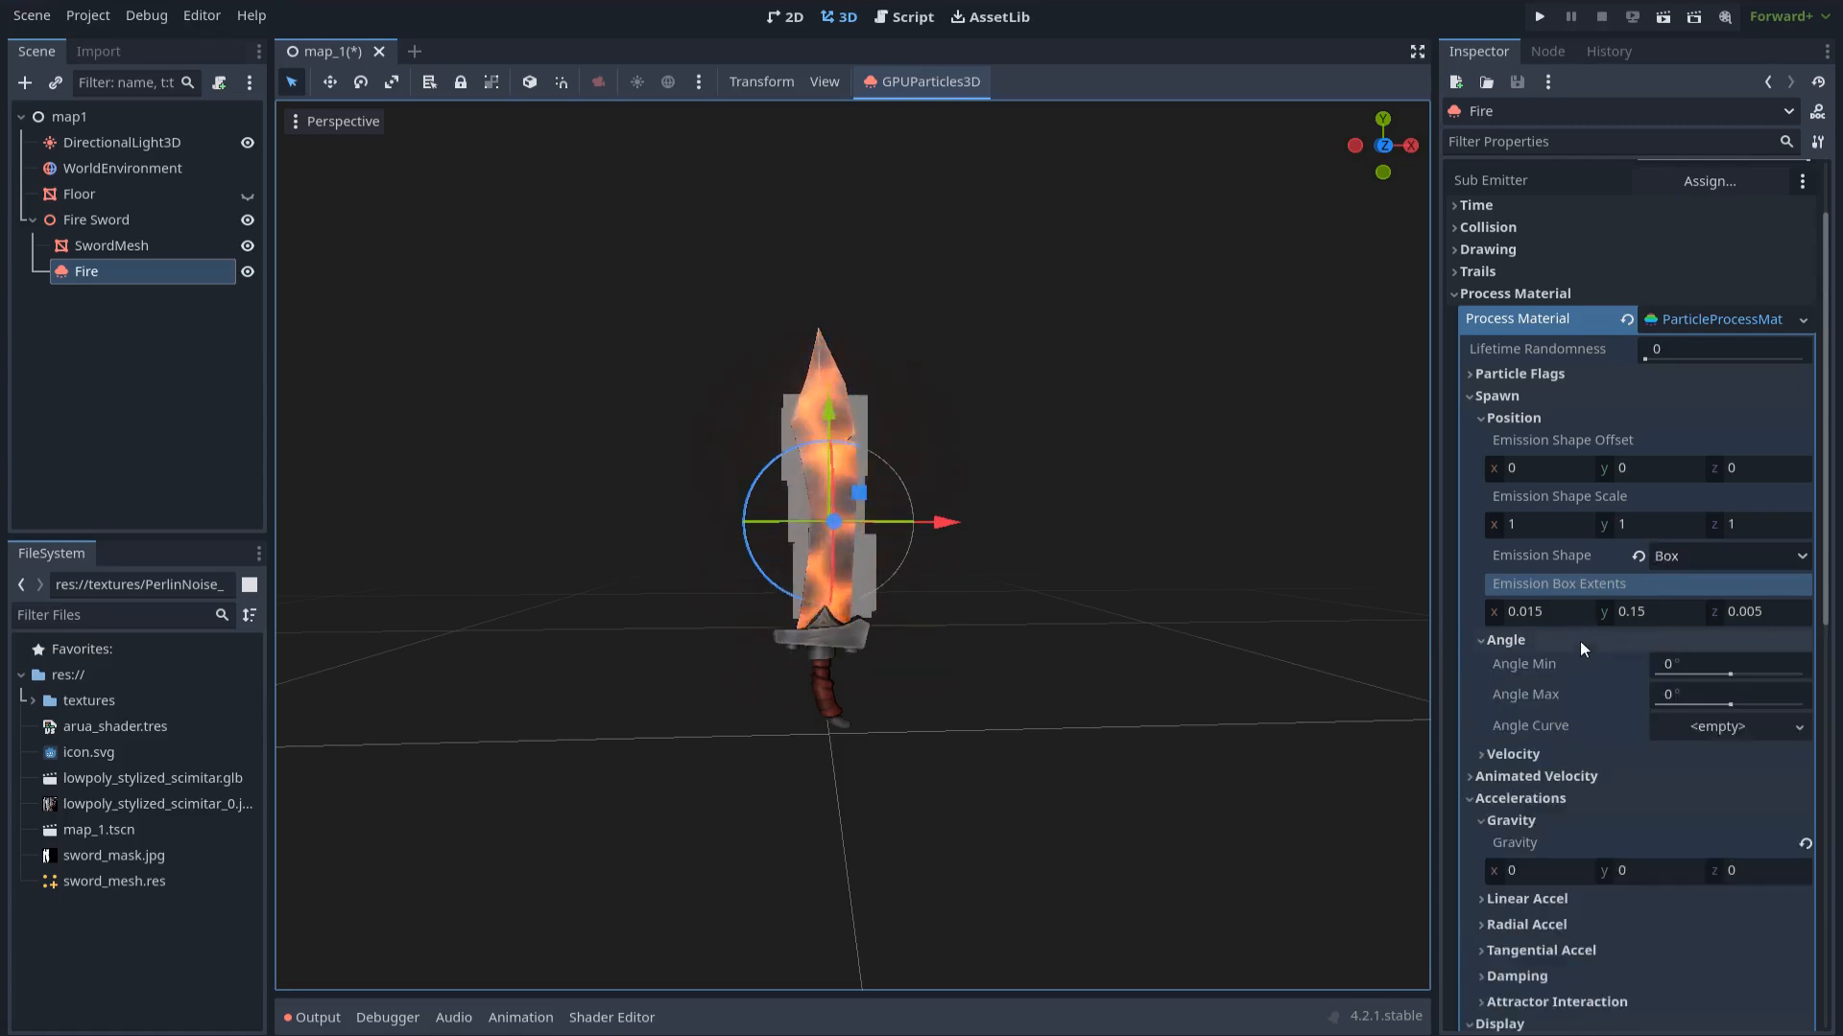
left_click(1684, 668)
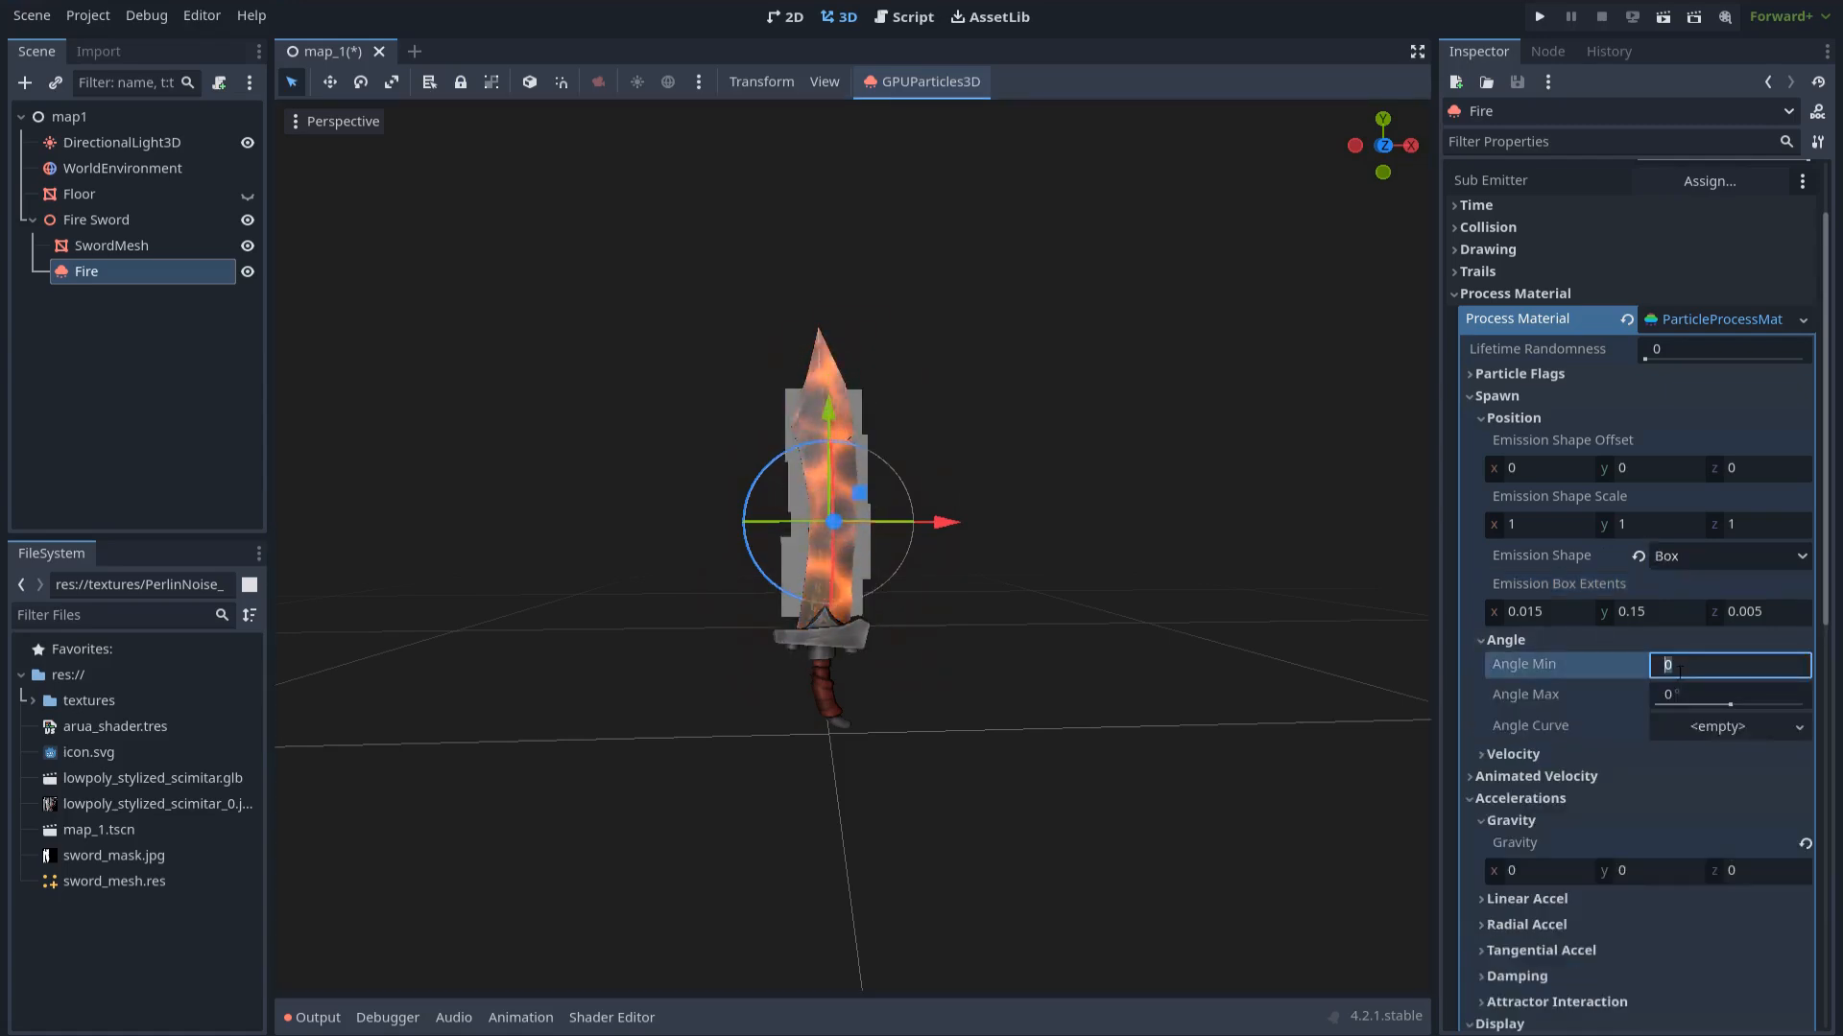
type("-180")
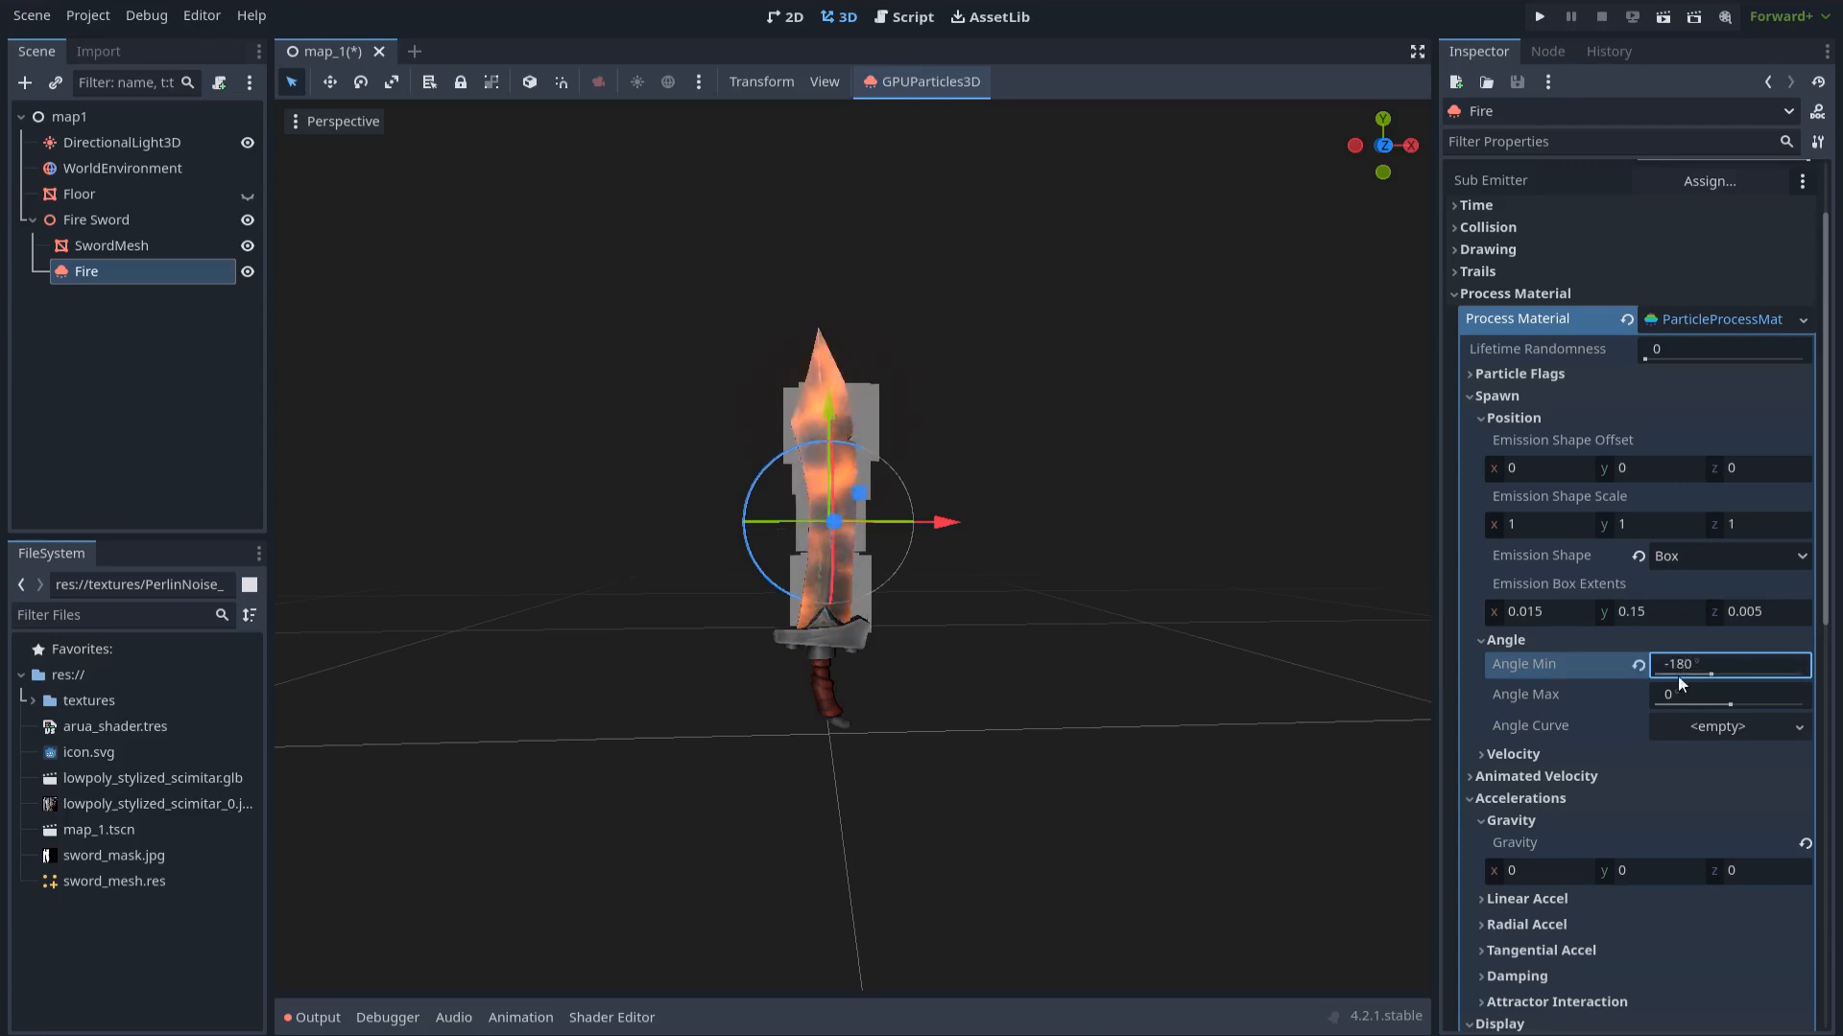
key("Tab")
type("180")
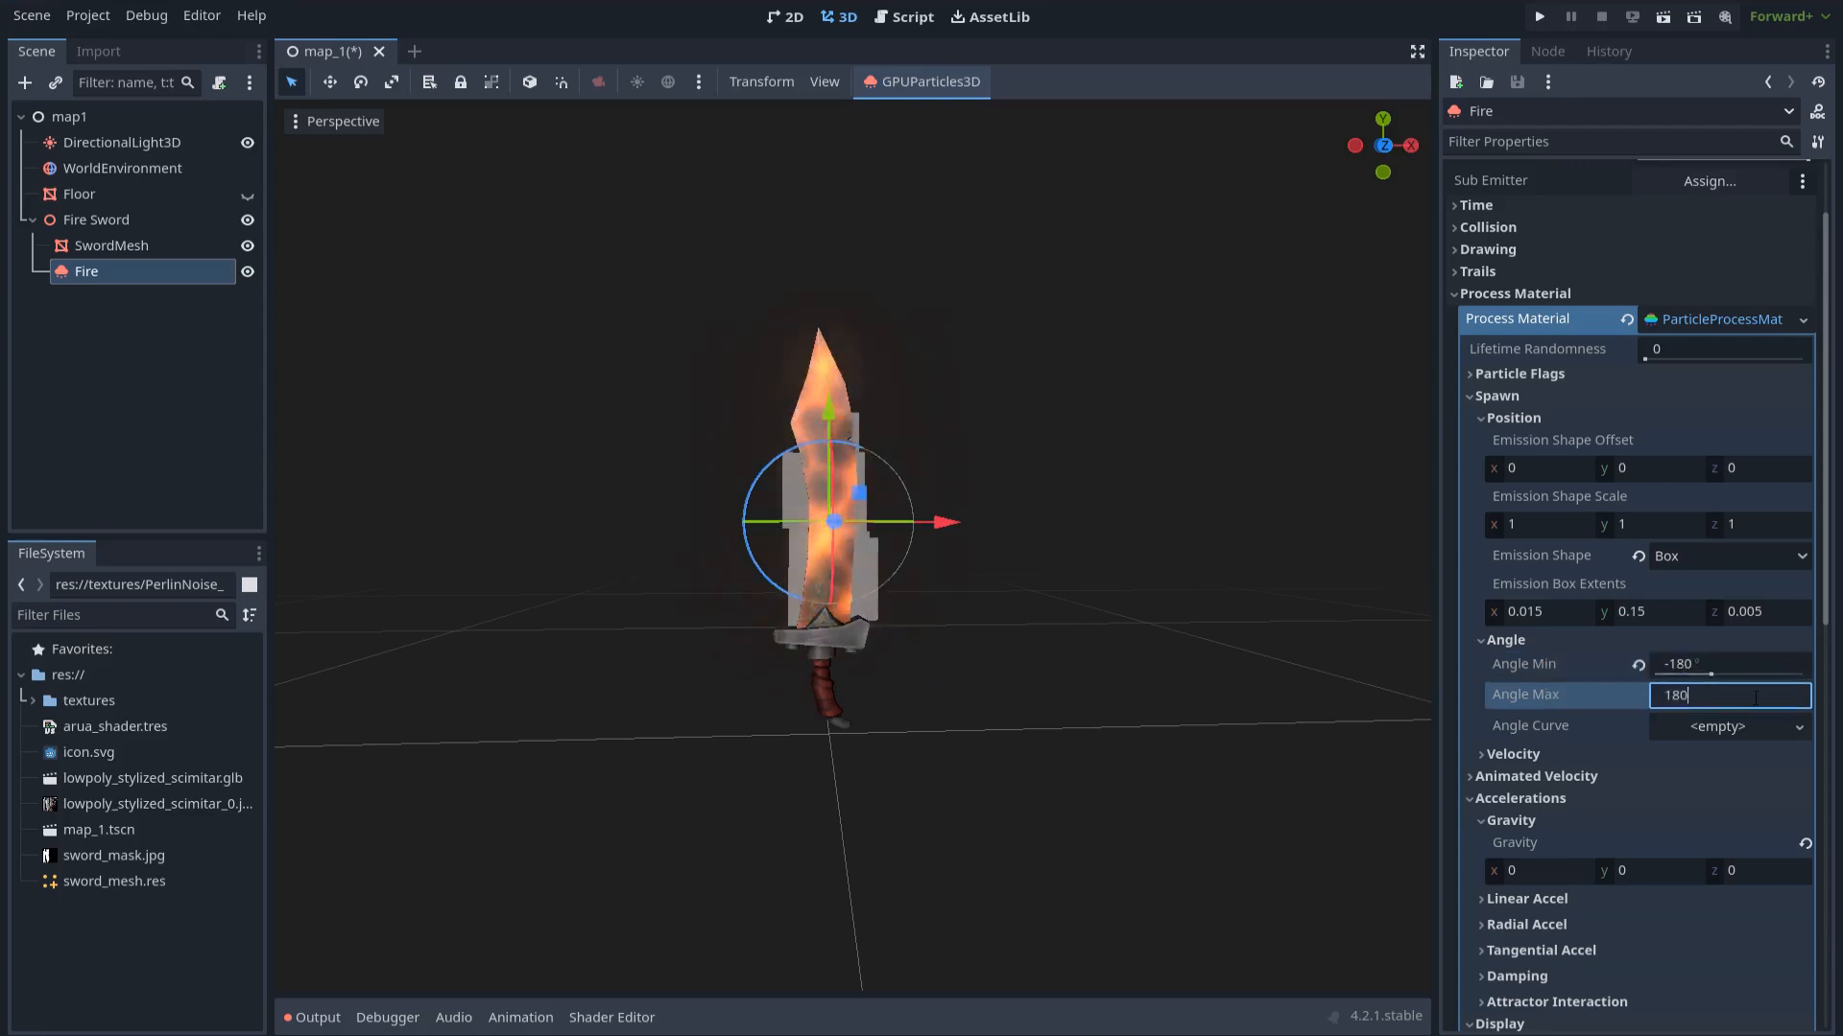
Confirm the 180° maximum spawn angle and set the Fire particles' radial velocity to a minimum of 0.04 and a maximum of 0.06
key("Return")
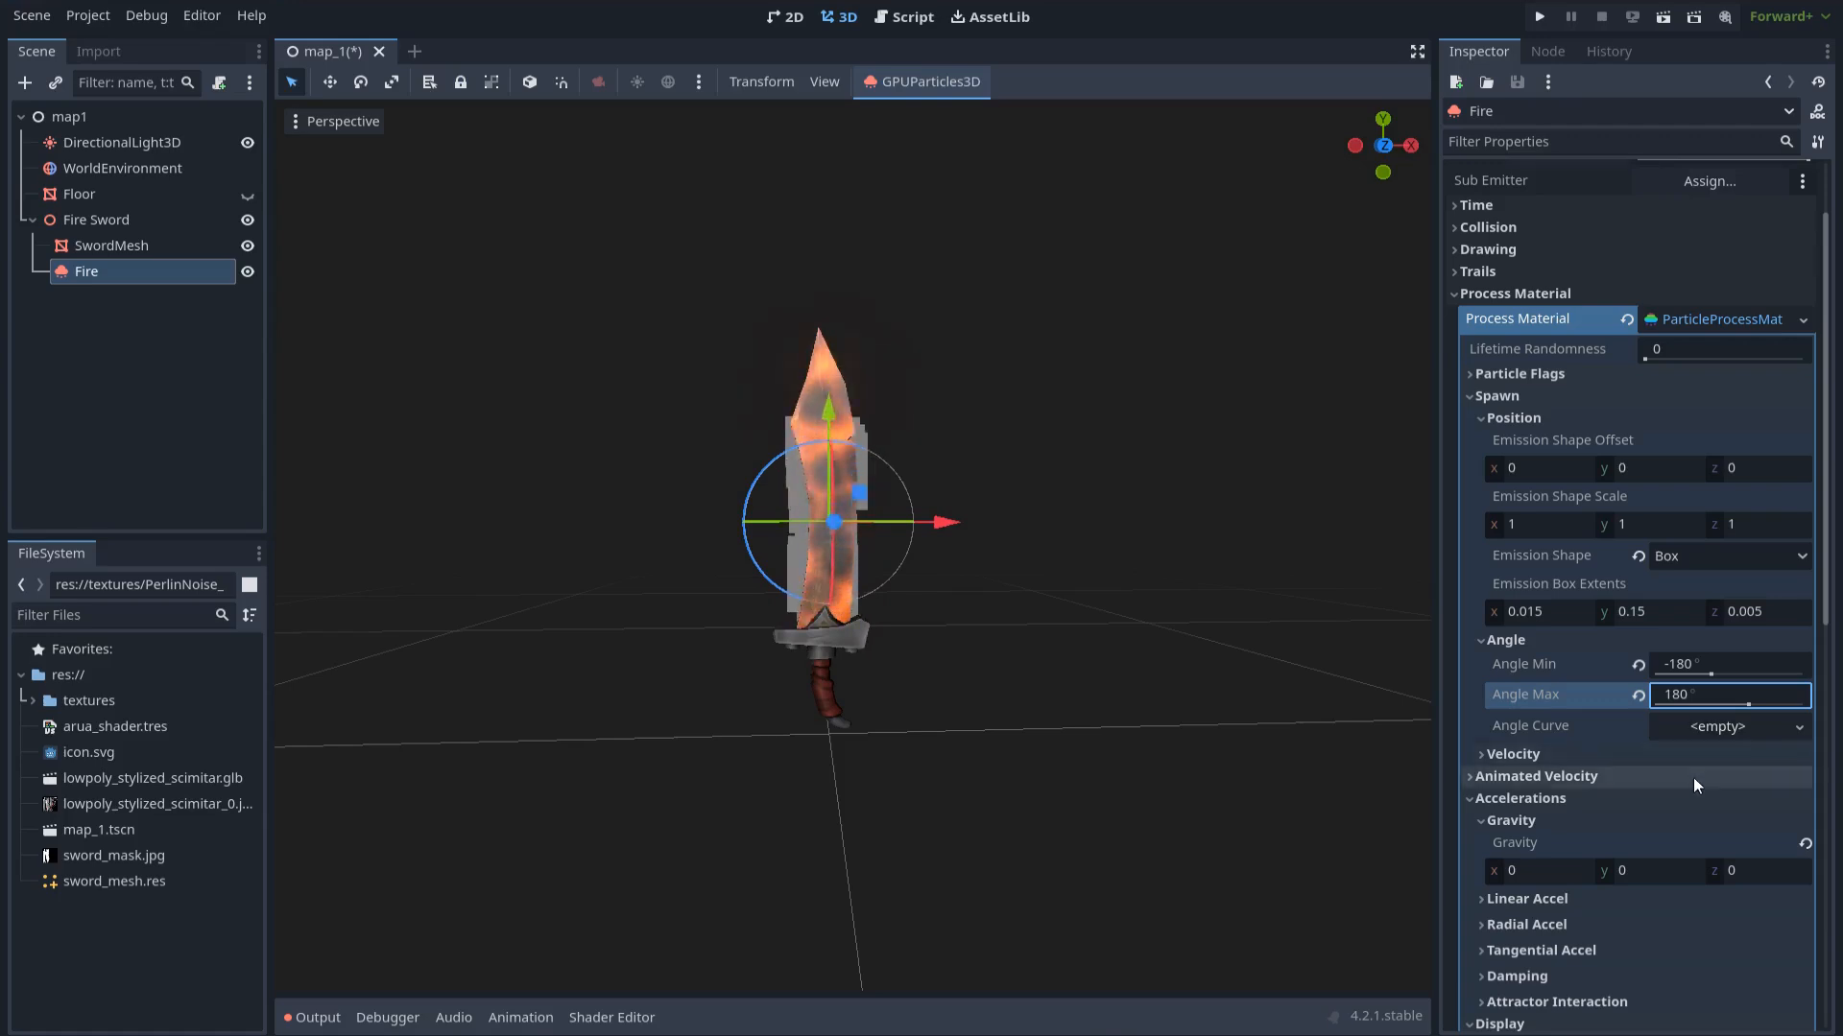
scroll(1693, 778, "down", 2)
left_click(1587, 669)
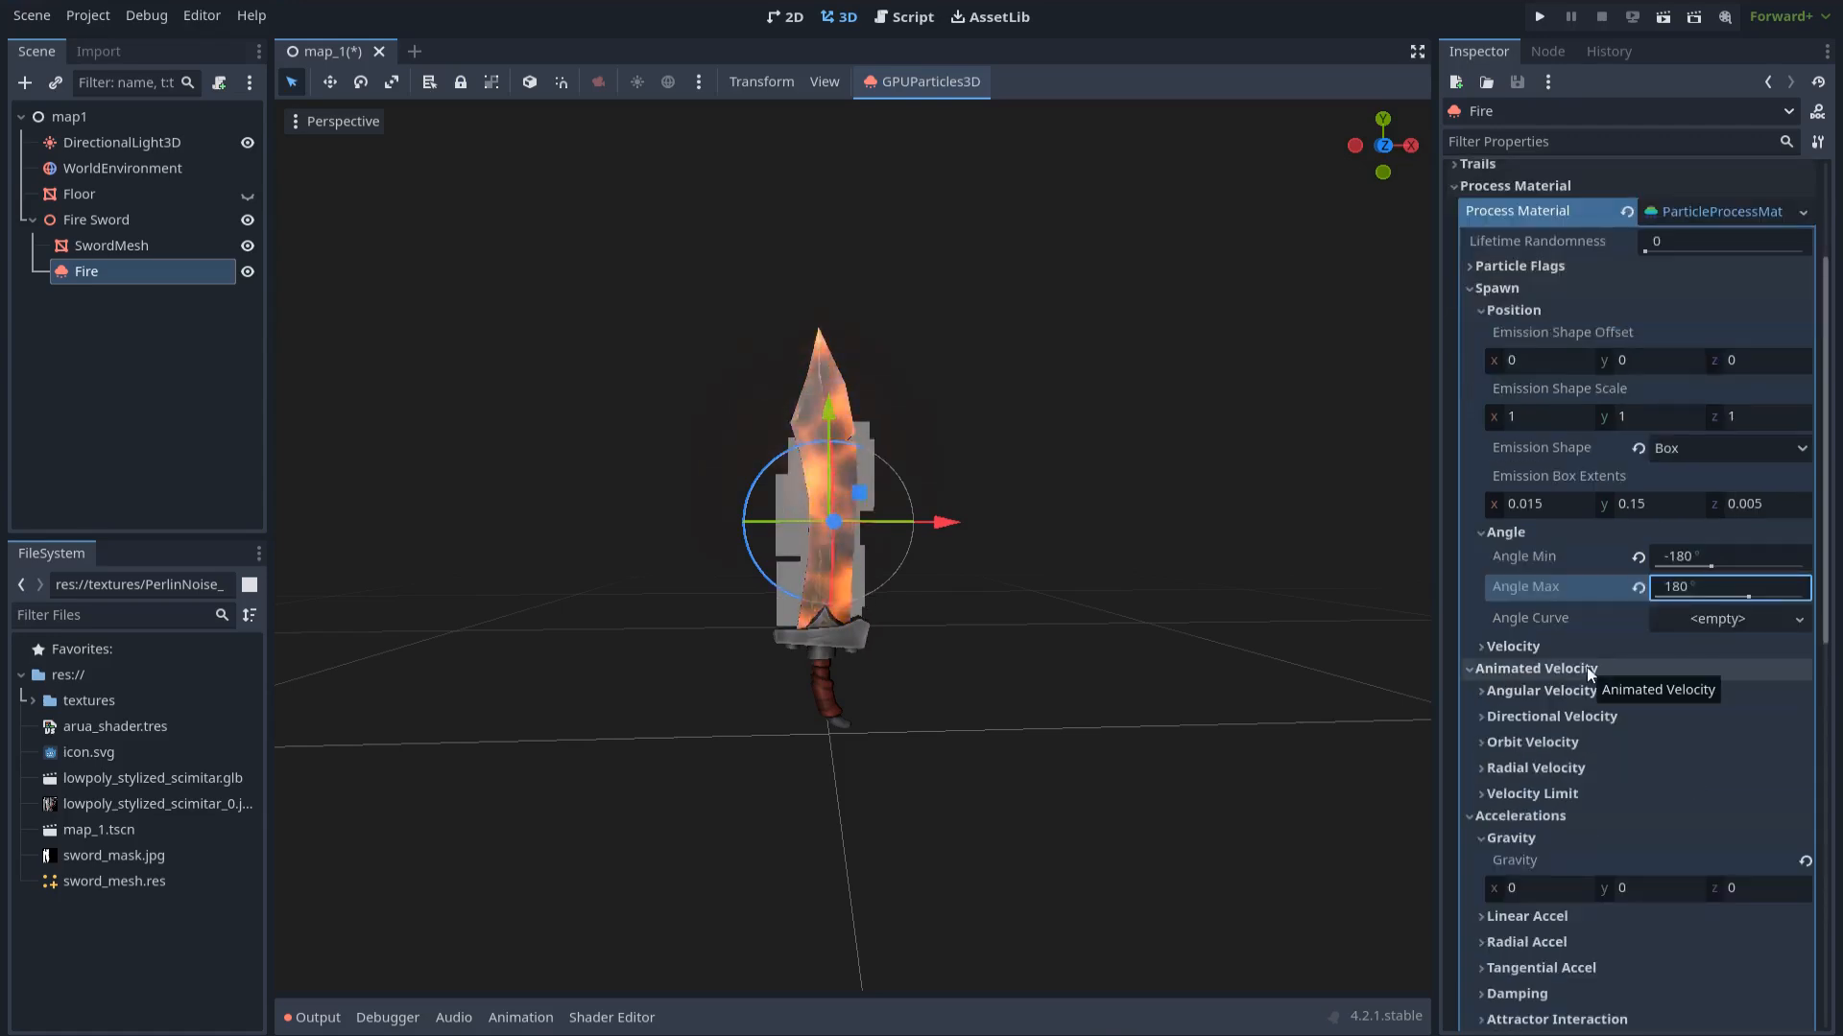
left_click(1515, 774)
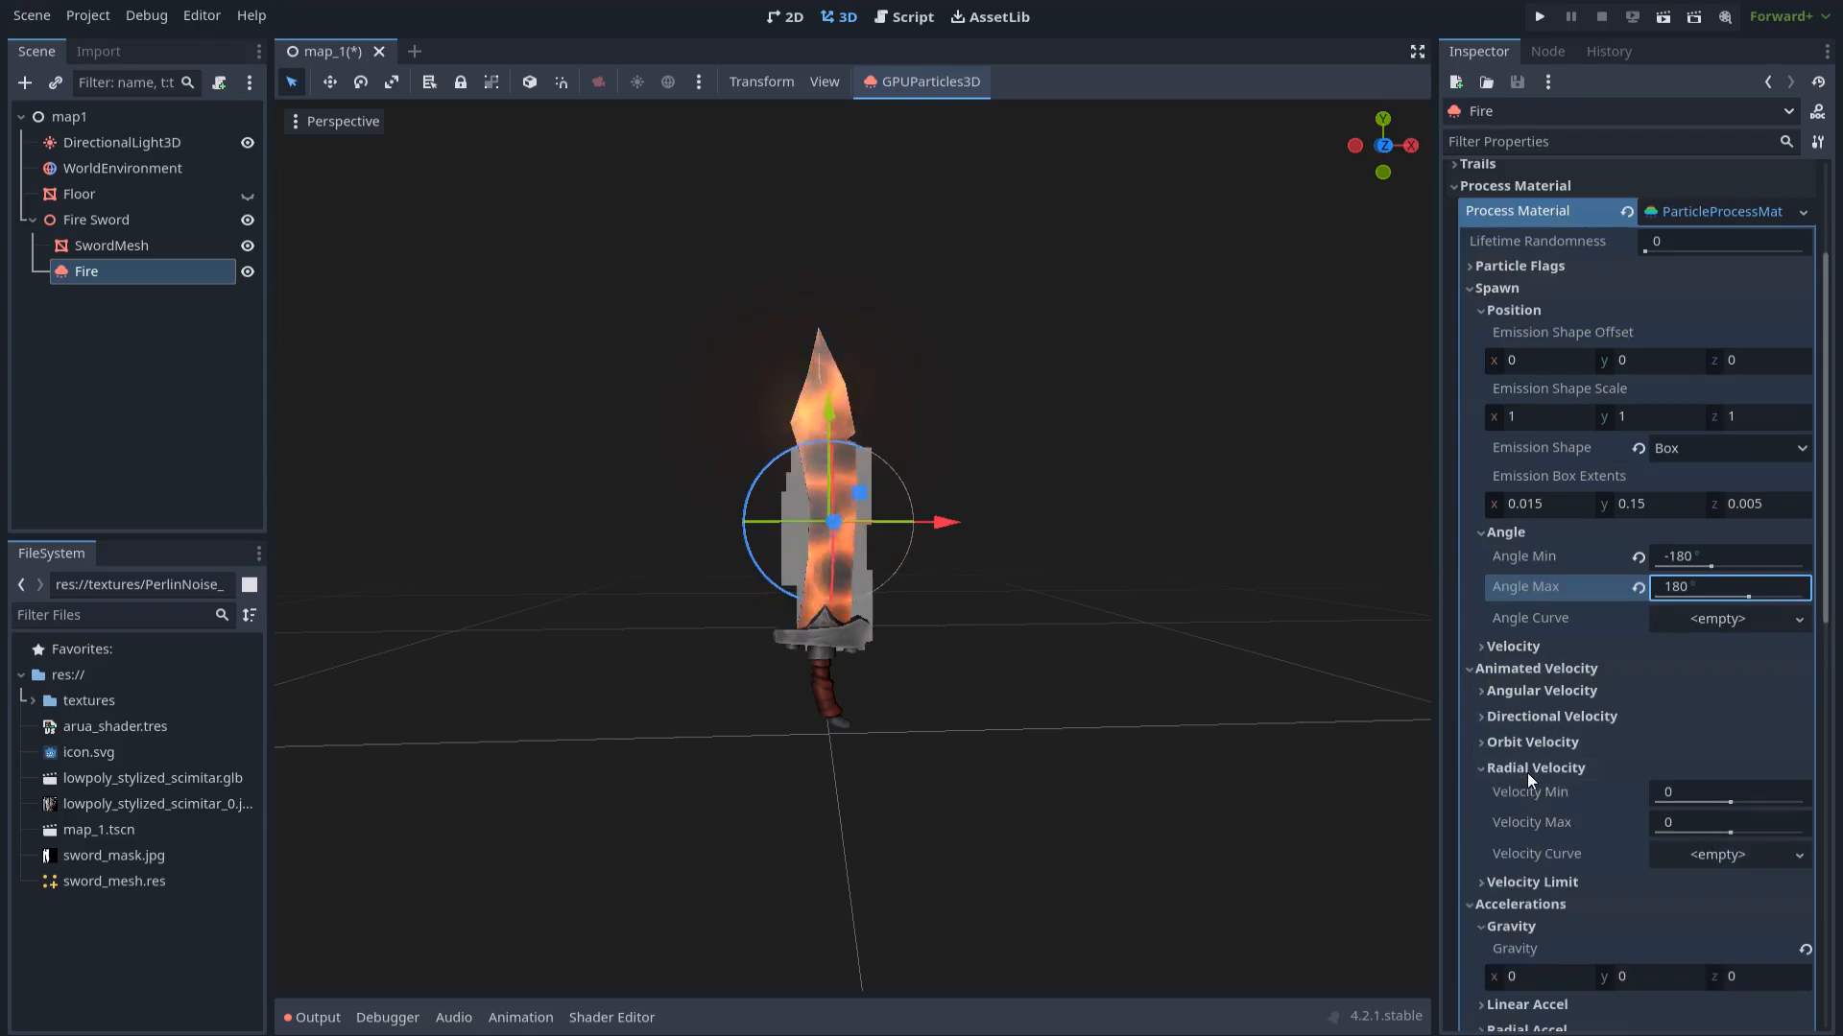
left_click(1676, 790)
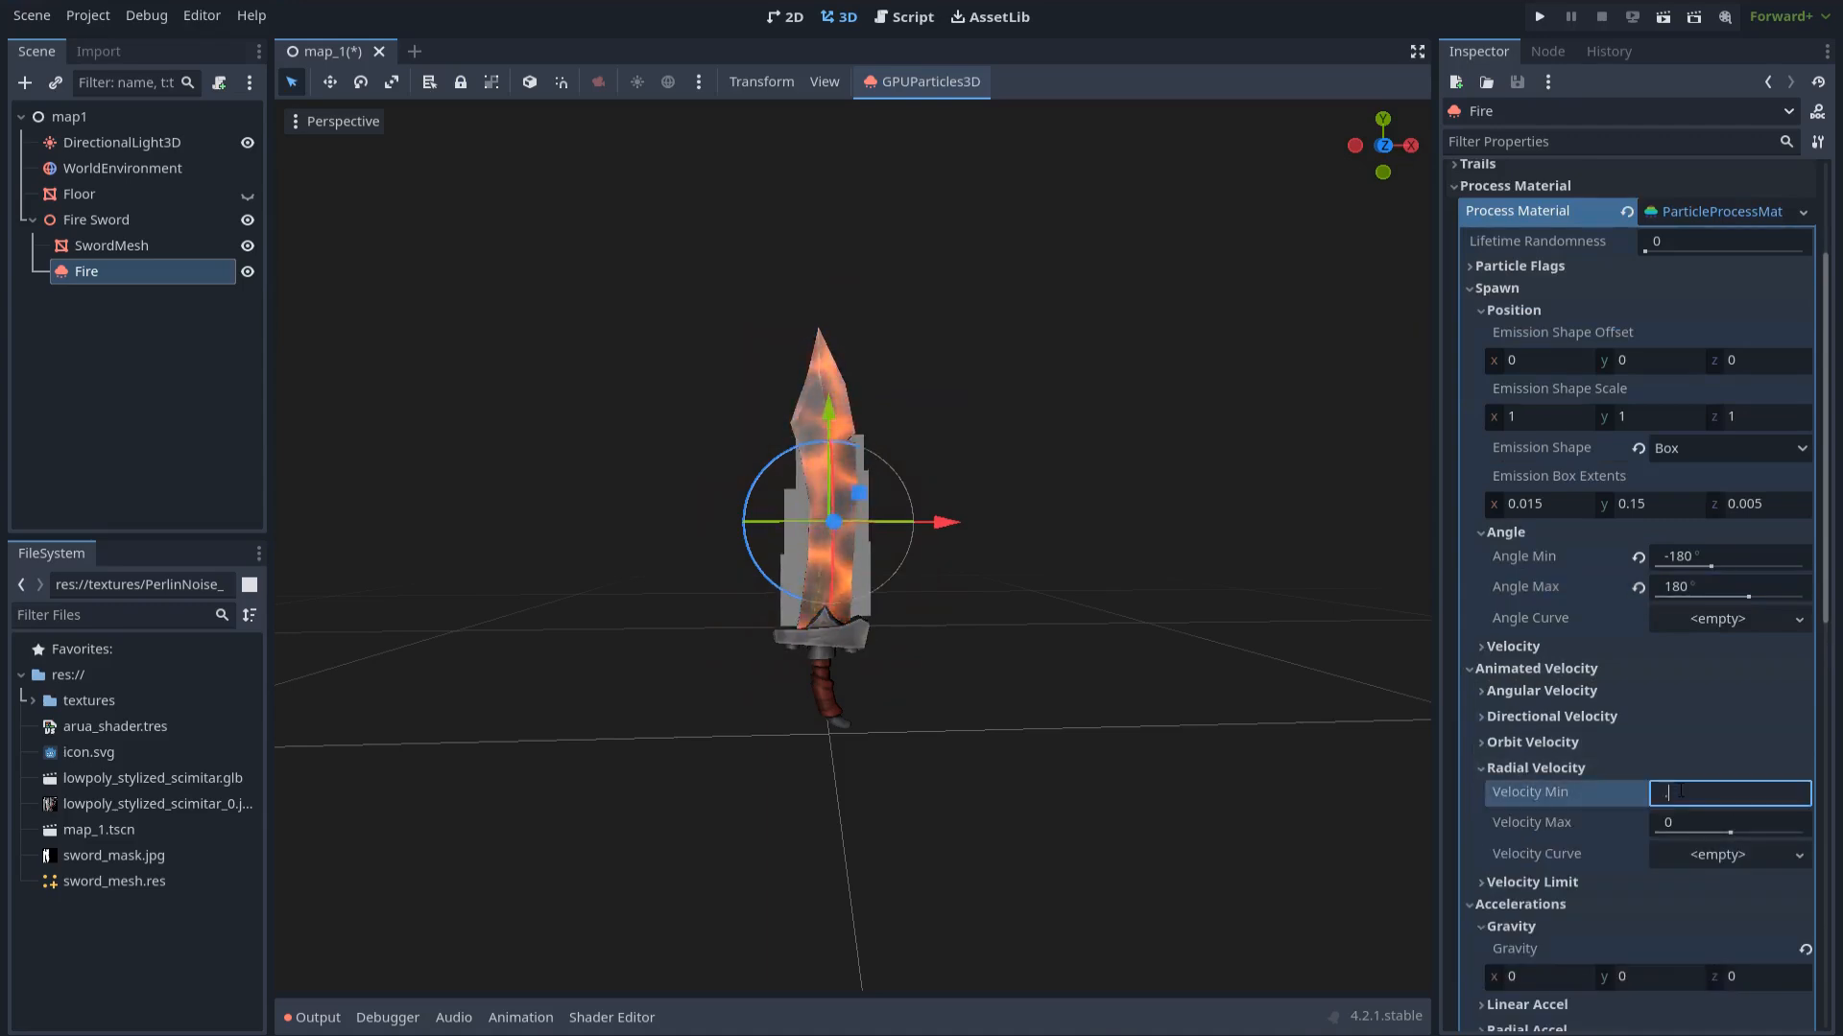
left_click(1706, 820)
type(".")
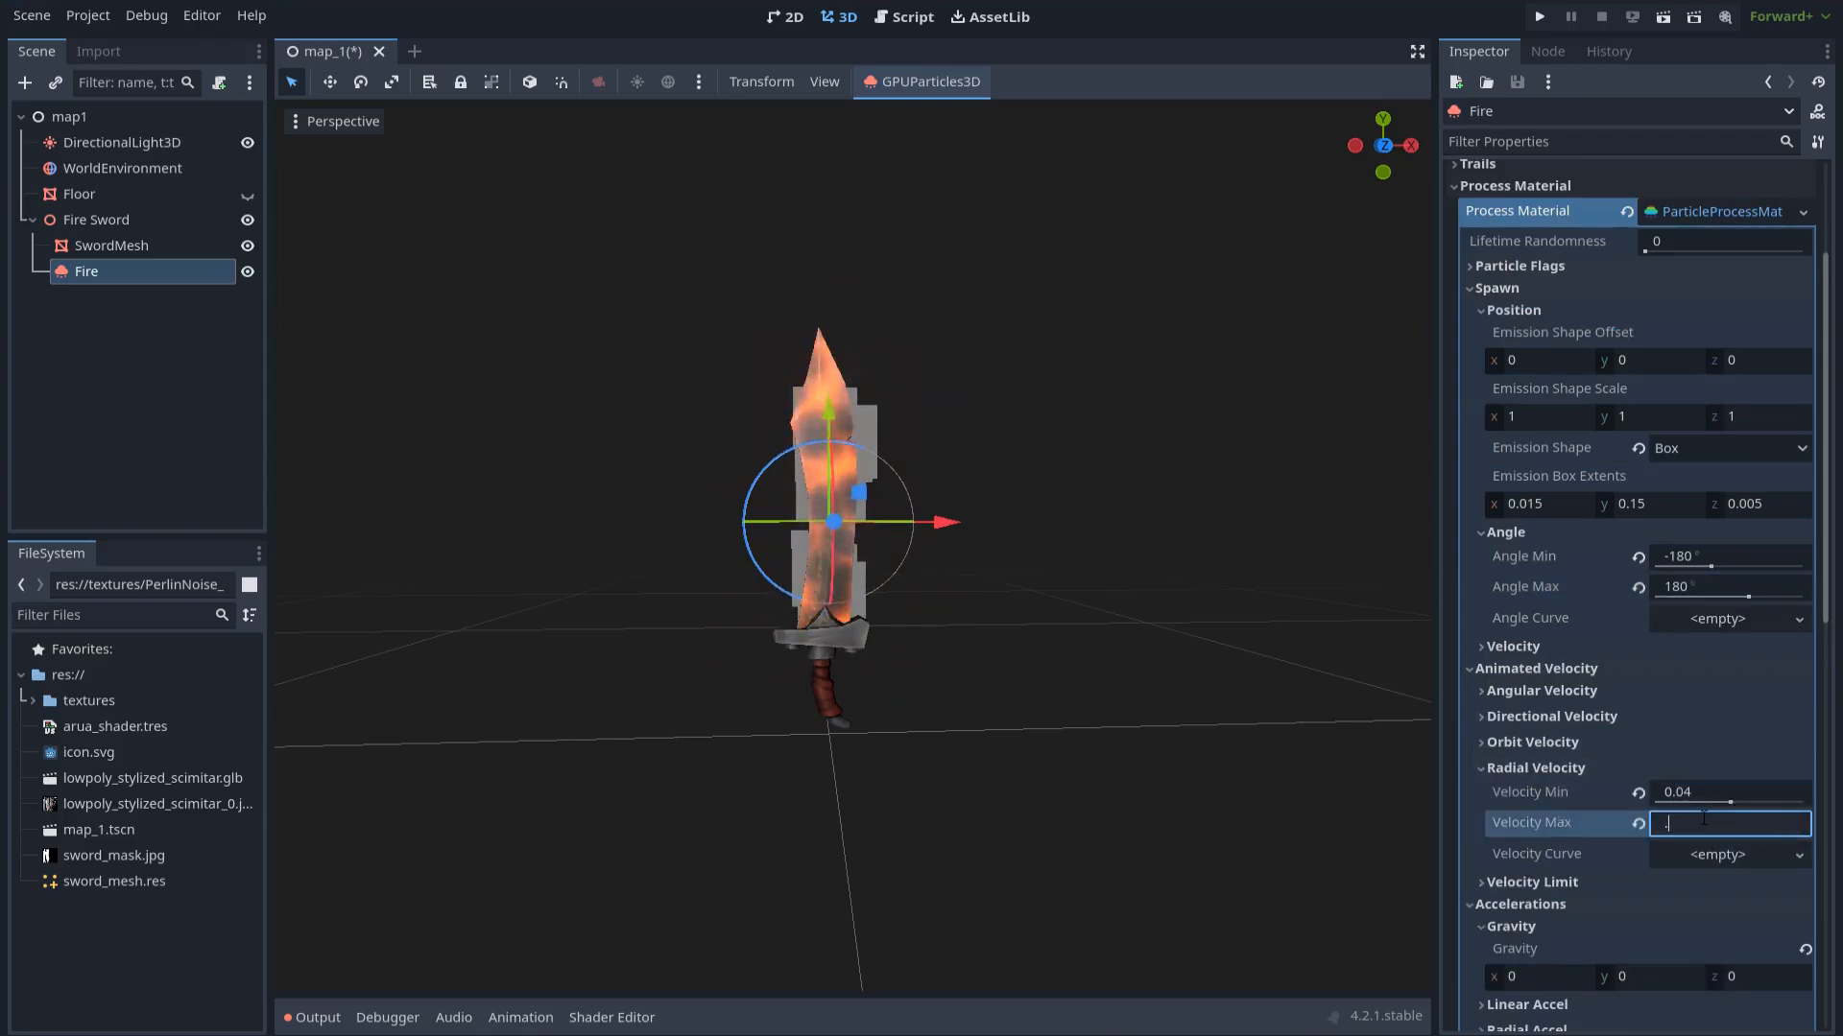
type("0")
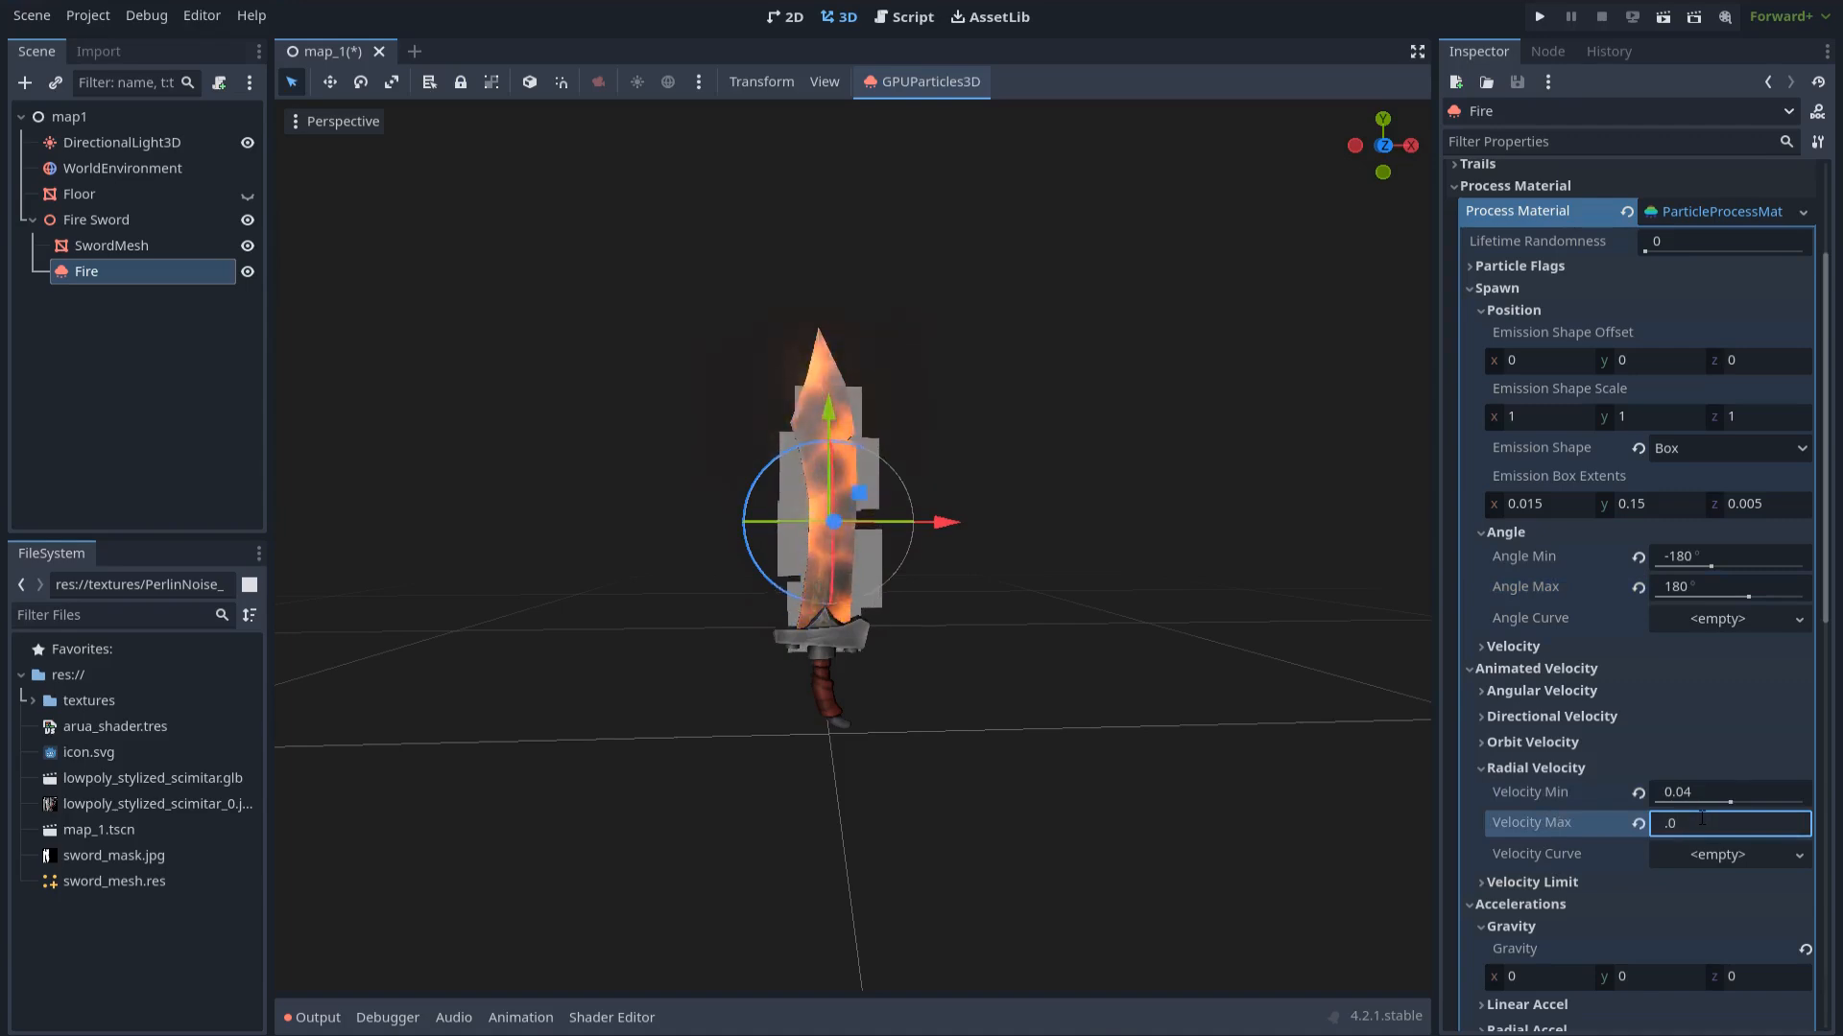
type("6")
key("Return")
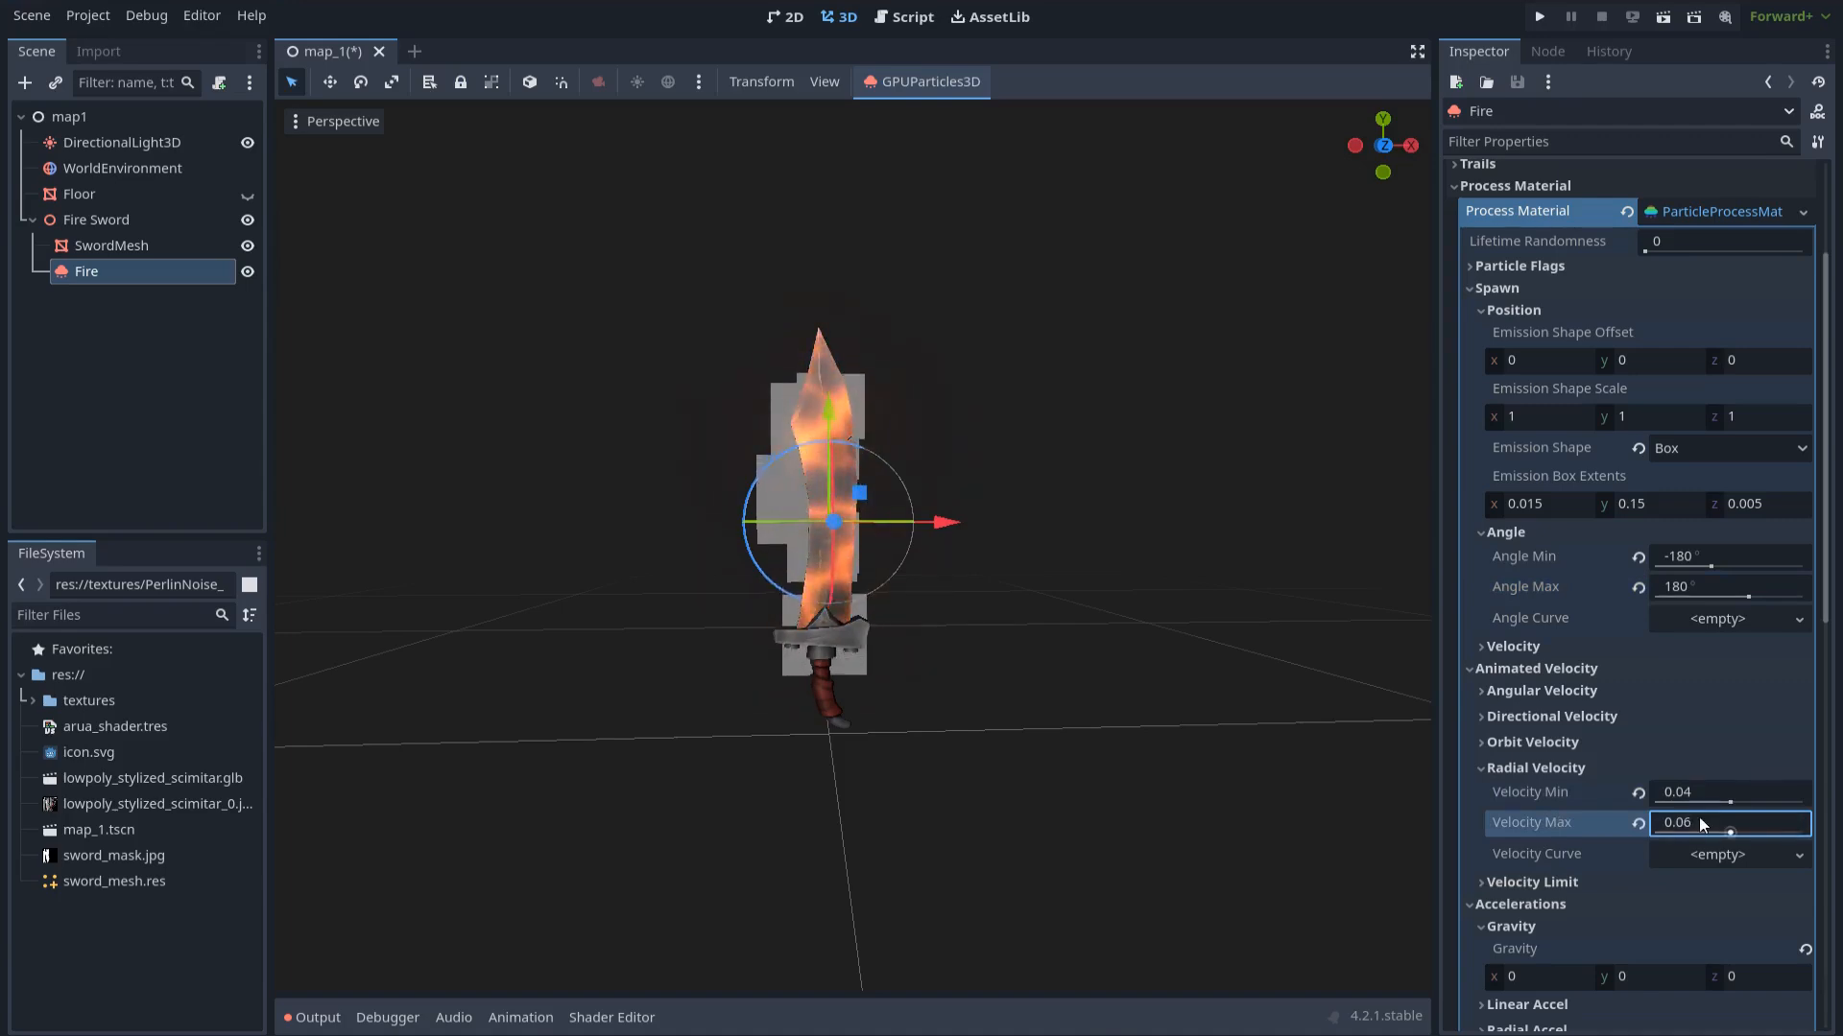
Give the Fire particles a new StandardMaterial3D as their geometry material override and expand its properties
middle_click_drag(1056, 643, 1050, 653)
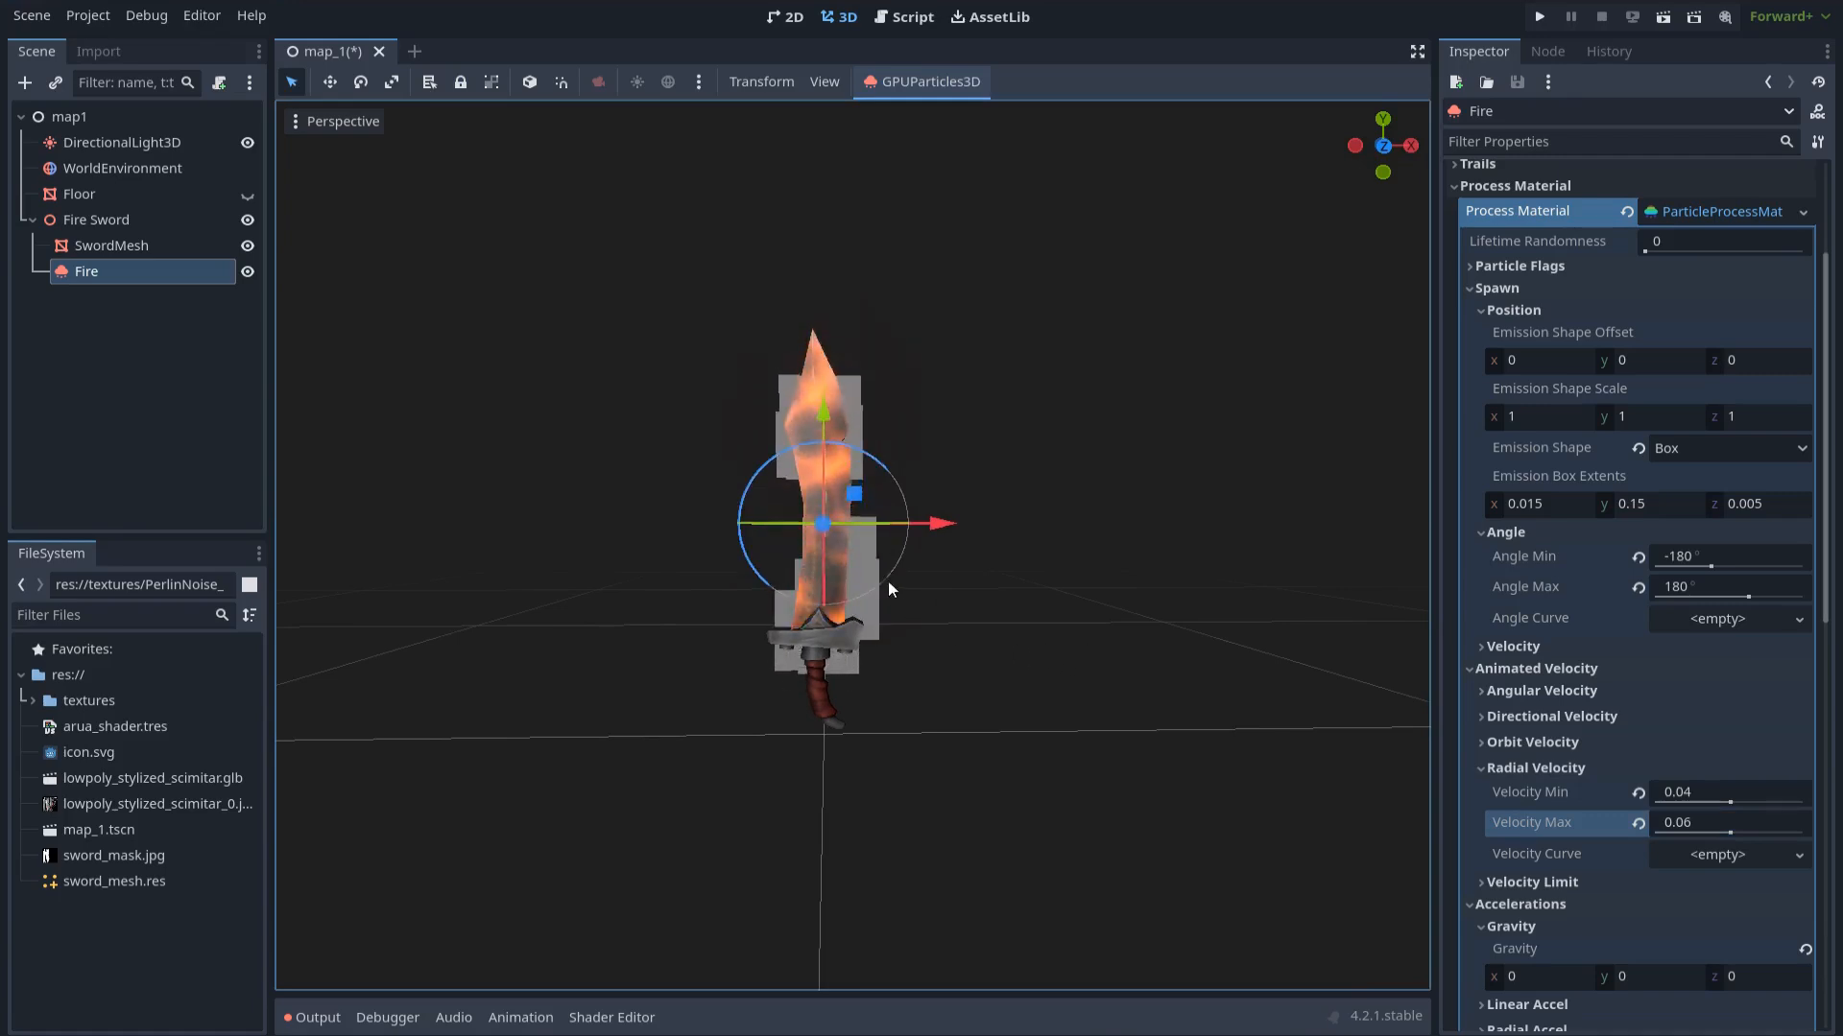
middle_click_drag(889, 580, 835, 576)
scroll(1628, 522, "down", 4)
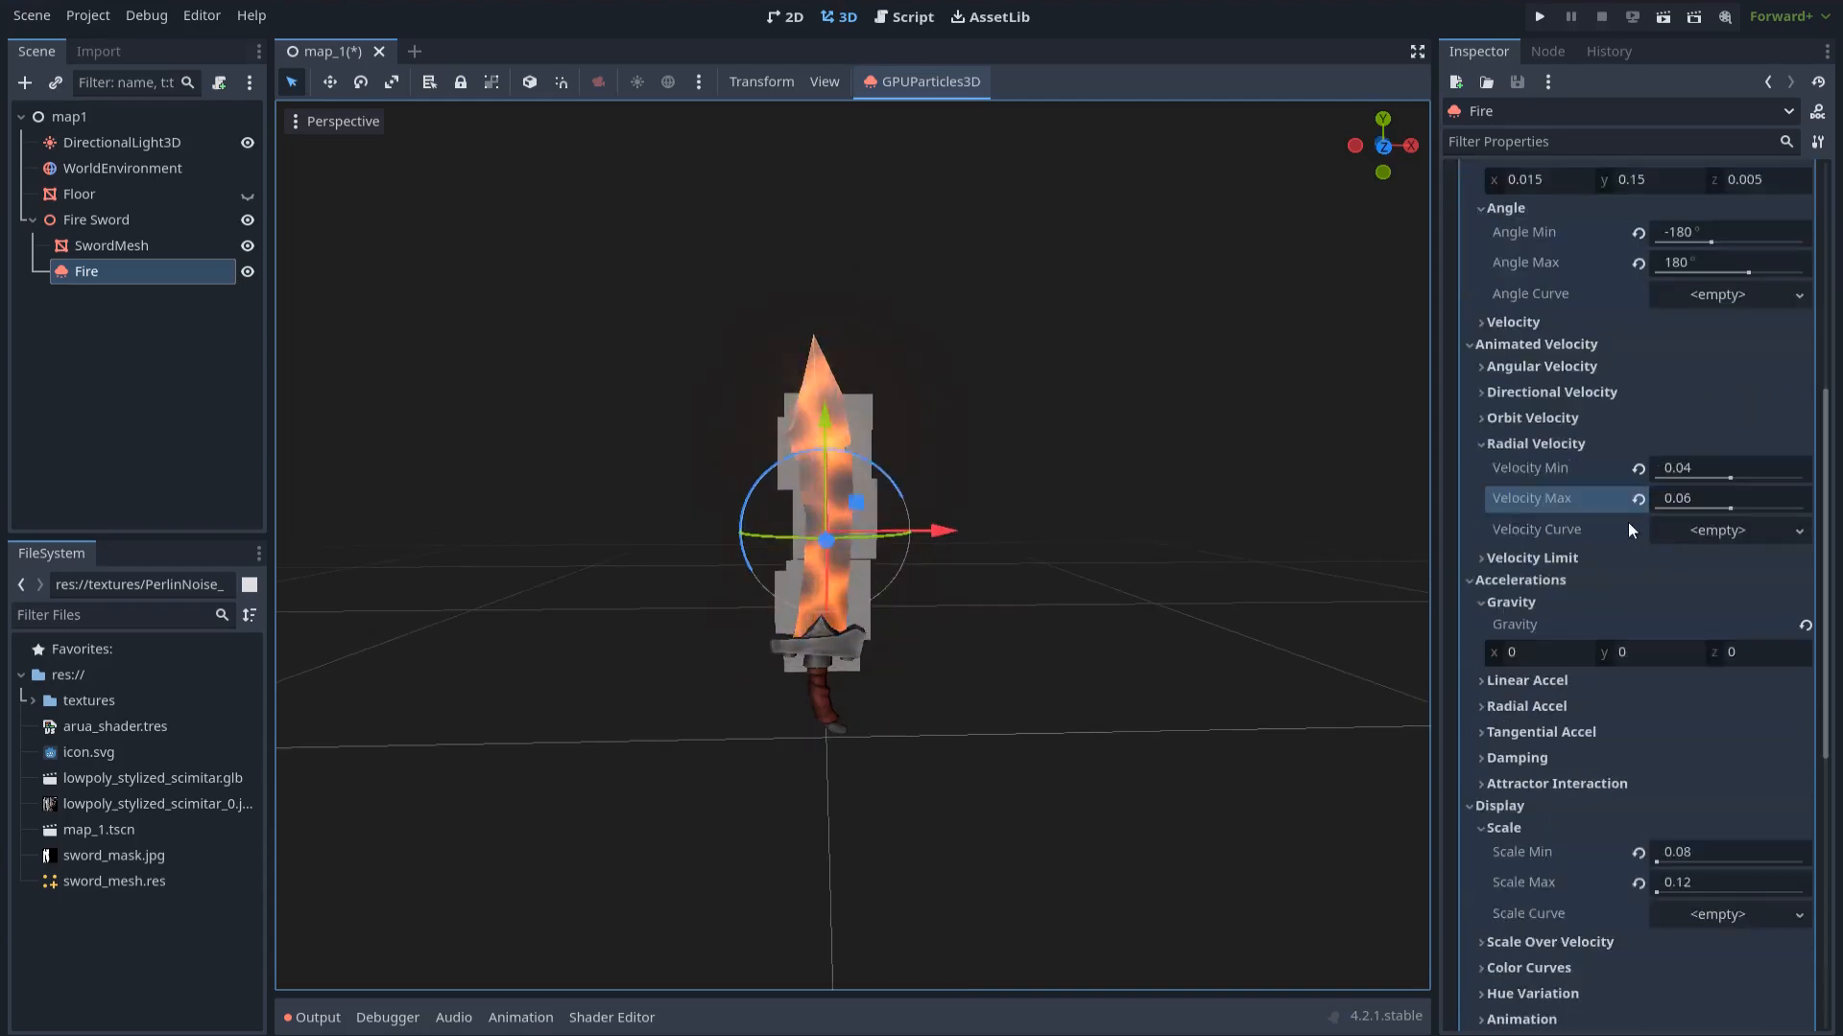
scroll(1626, 522, "down", 8)
left_click(1483, 655)
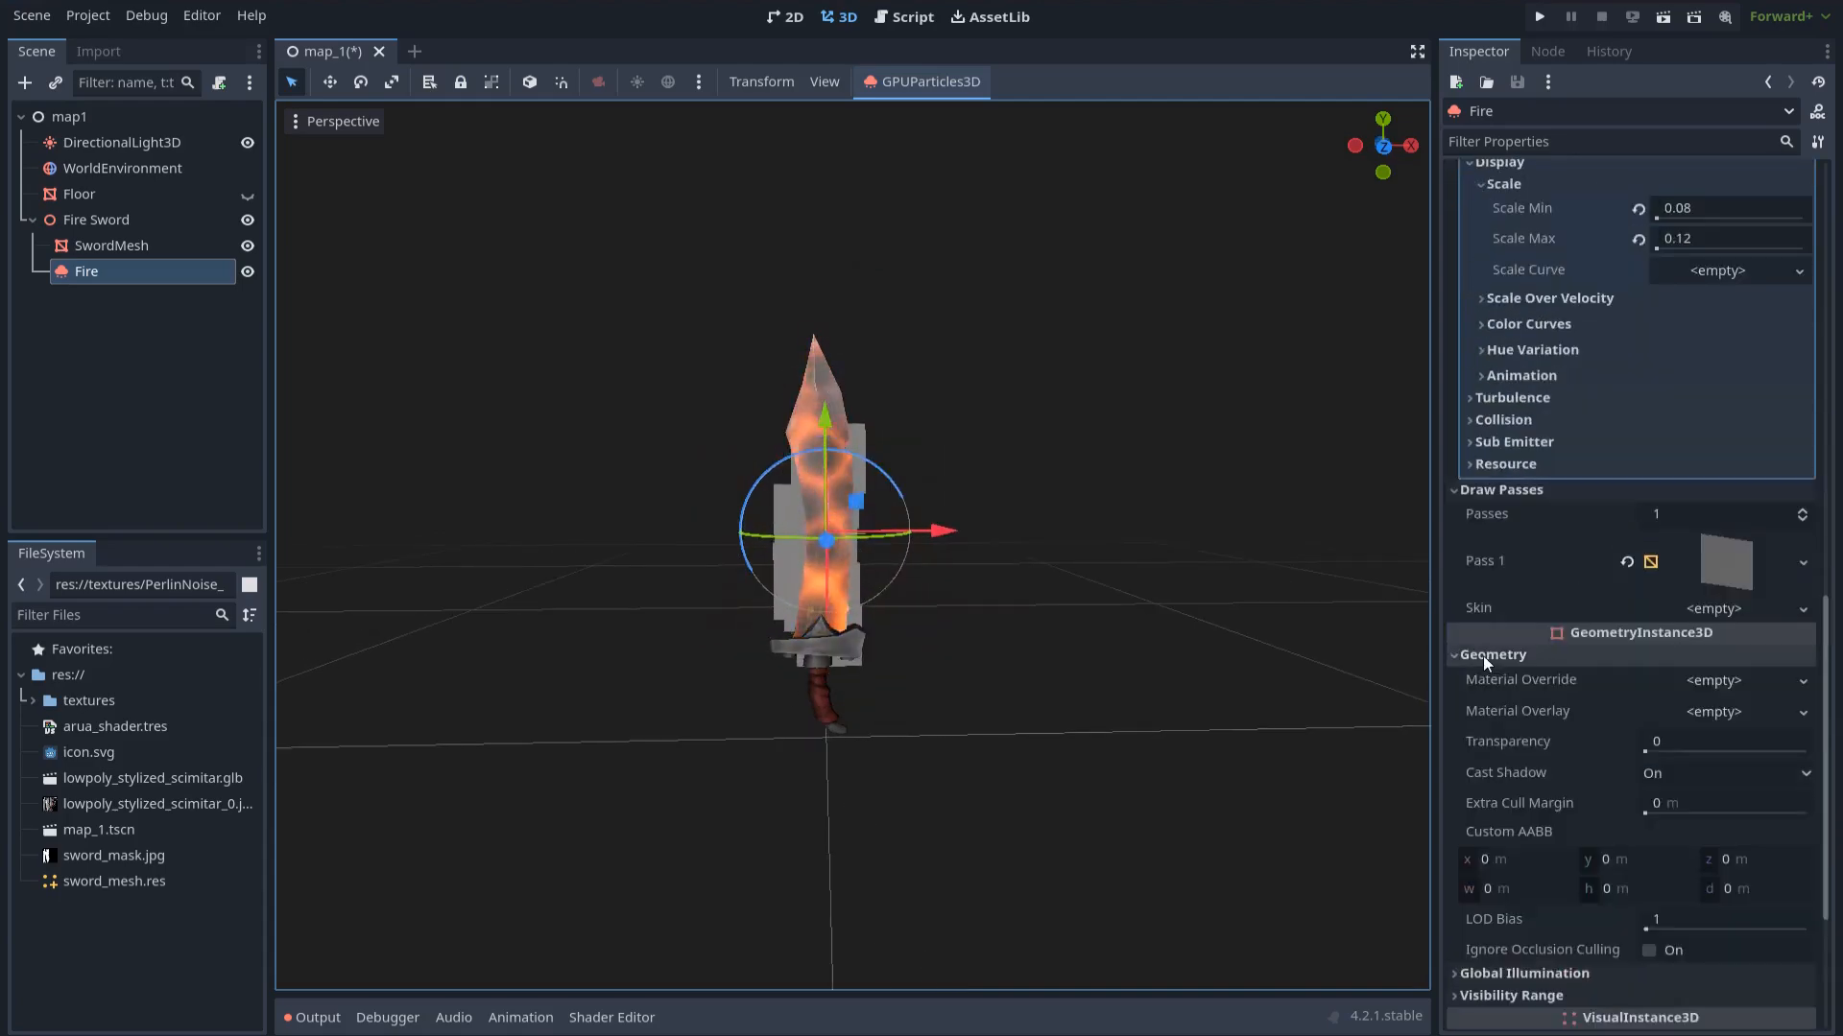
left_click(1719, 681)
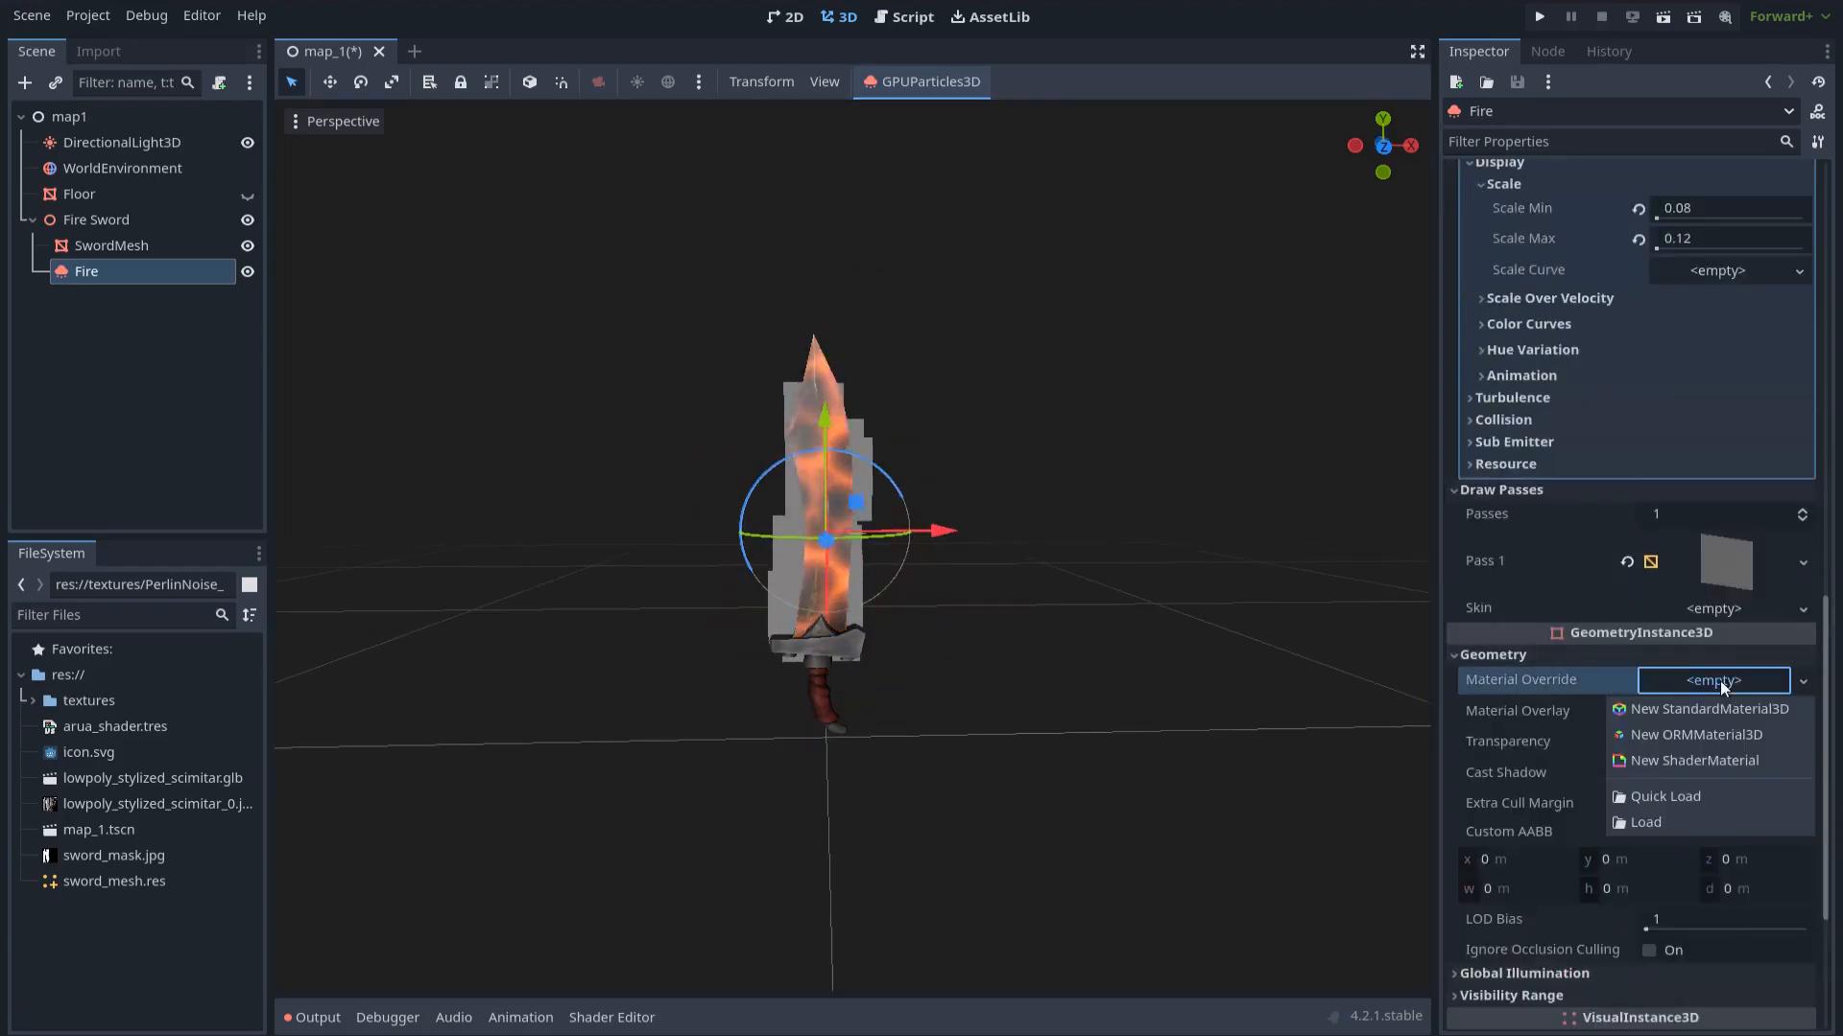
left_click(1765, 712)
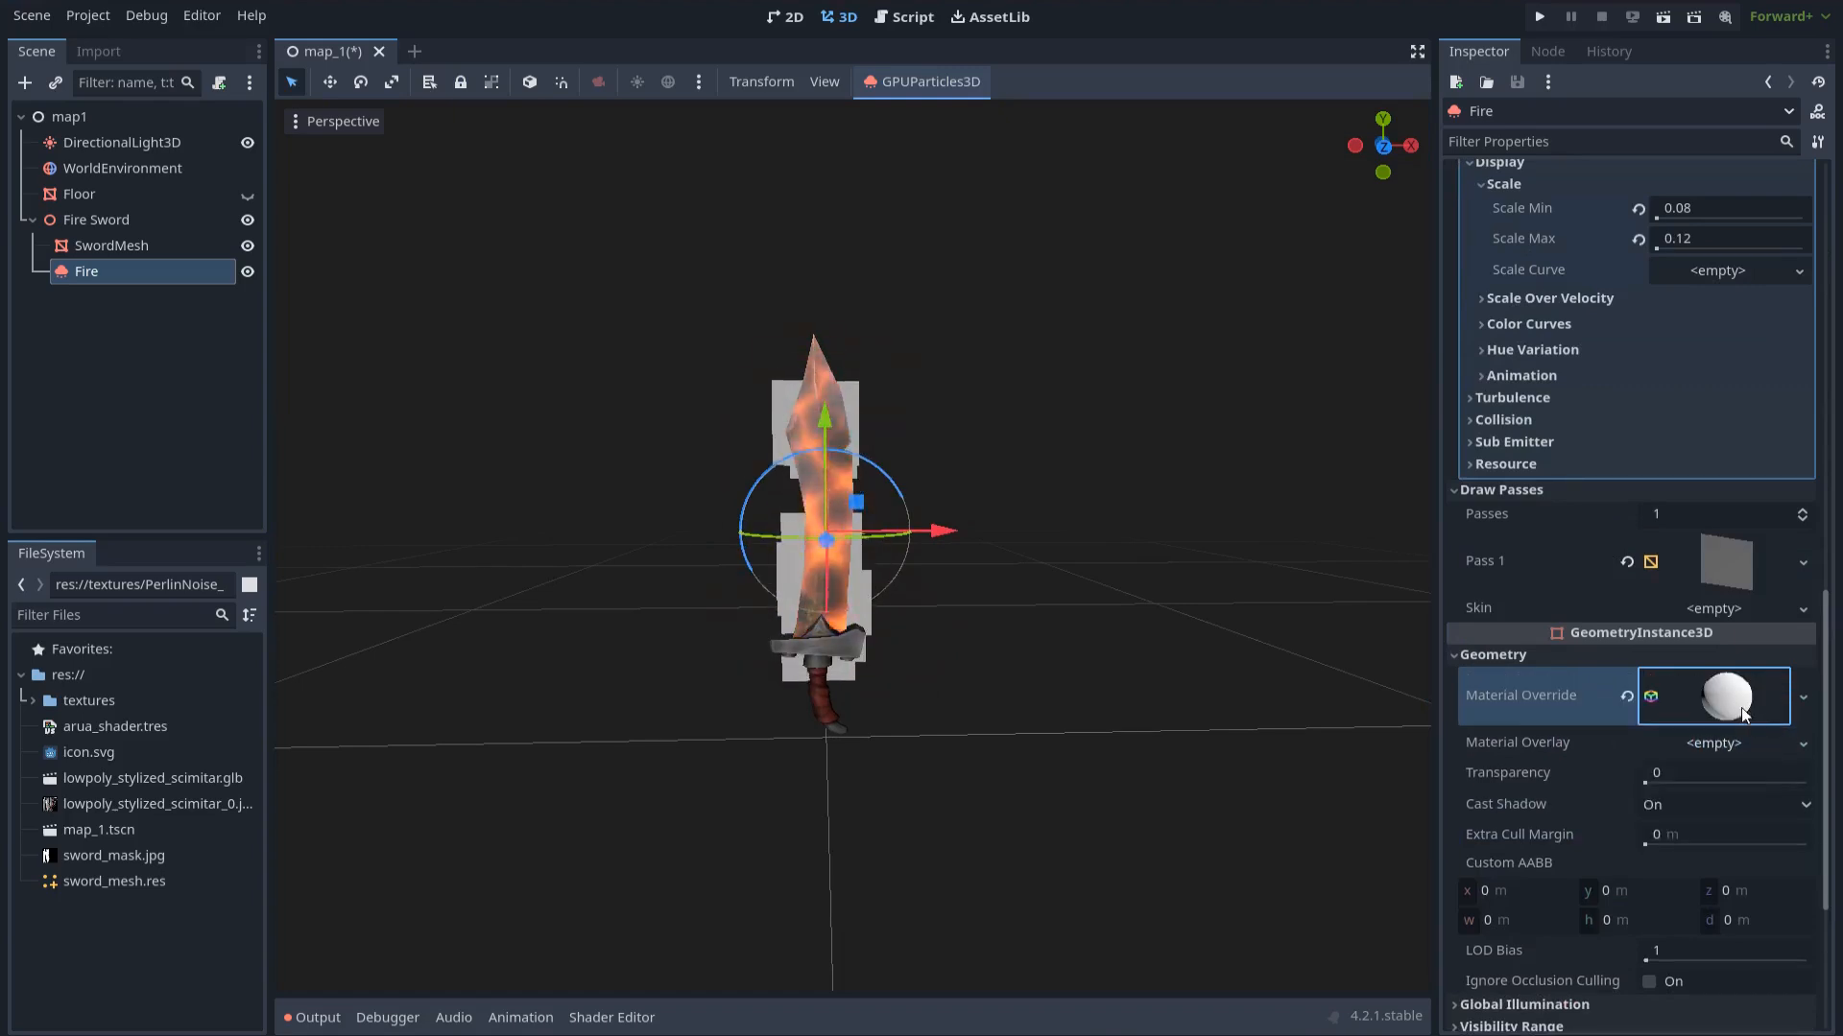
left_click(1765, 712)
Change the shading mode of the Fire override material from per-pixel to unshaded
scroll(1724, 700, "down", 3)
scroll(1723, 701, "down", 2)
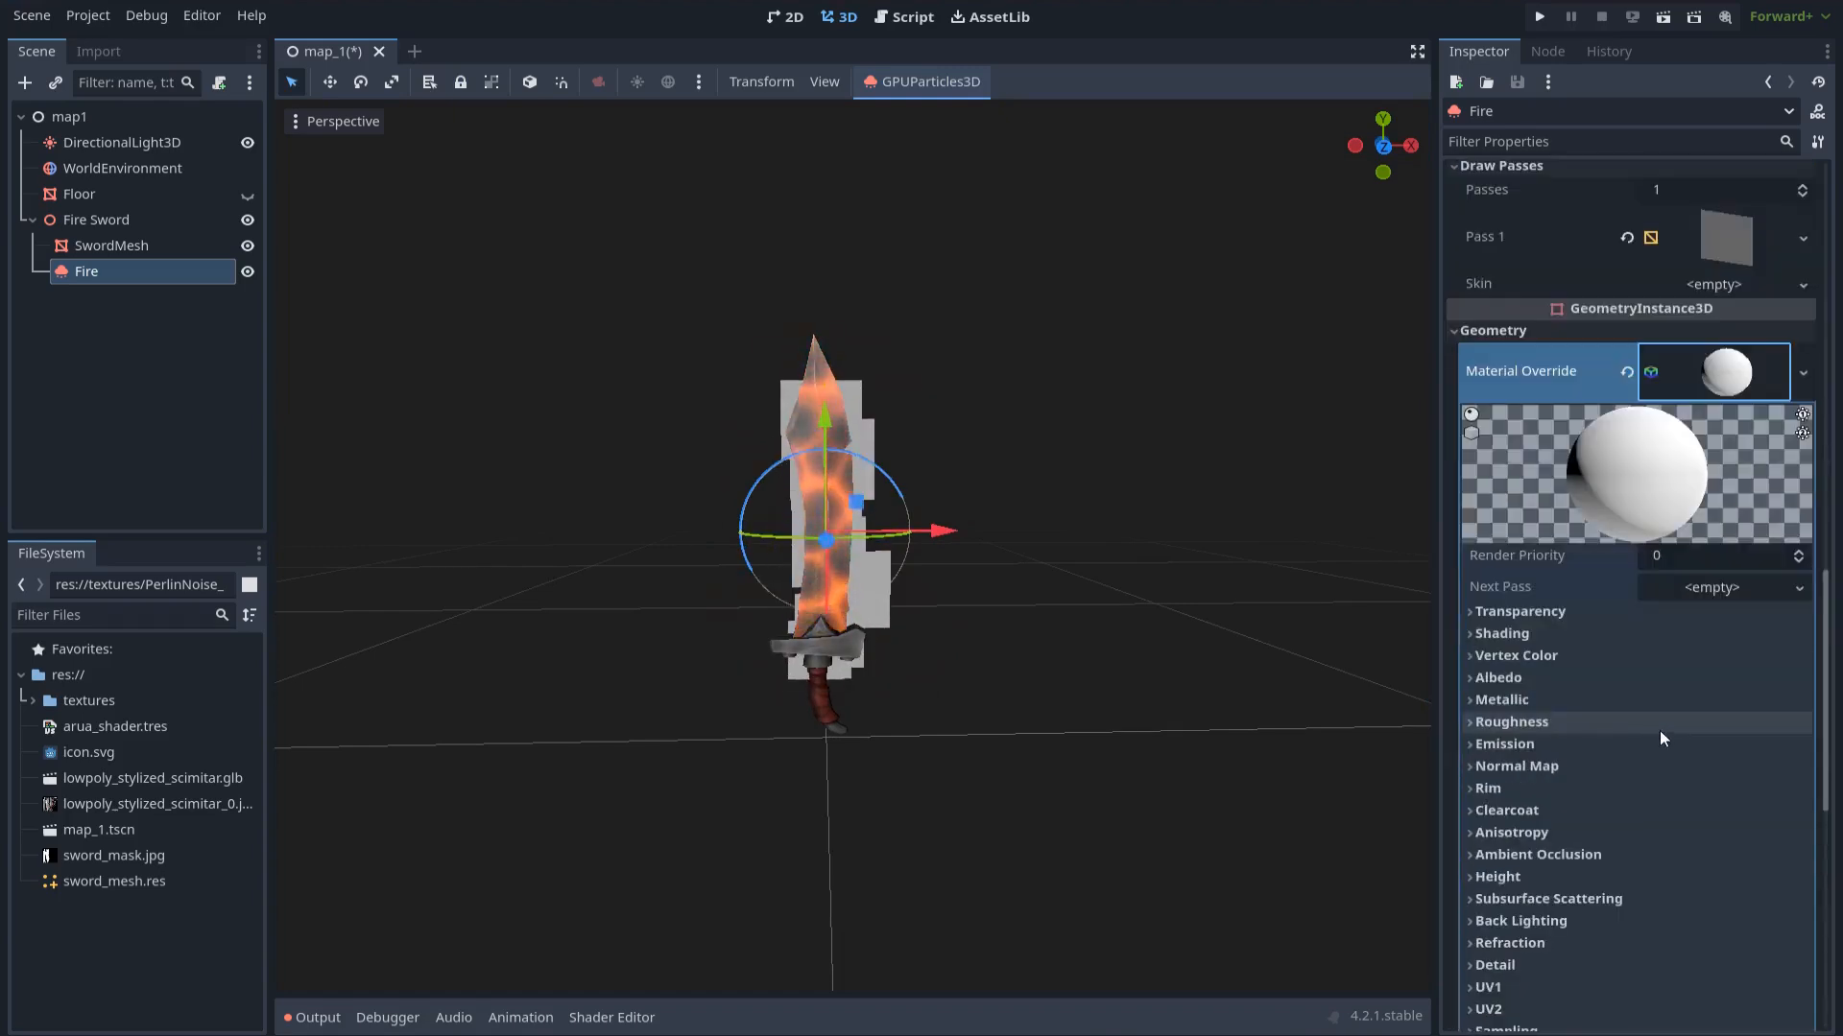
left_click(1587, 631)
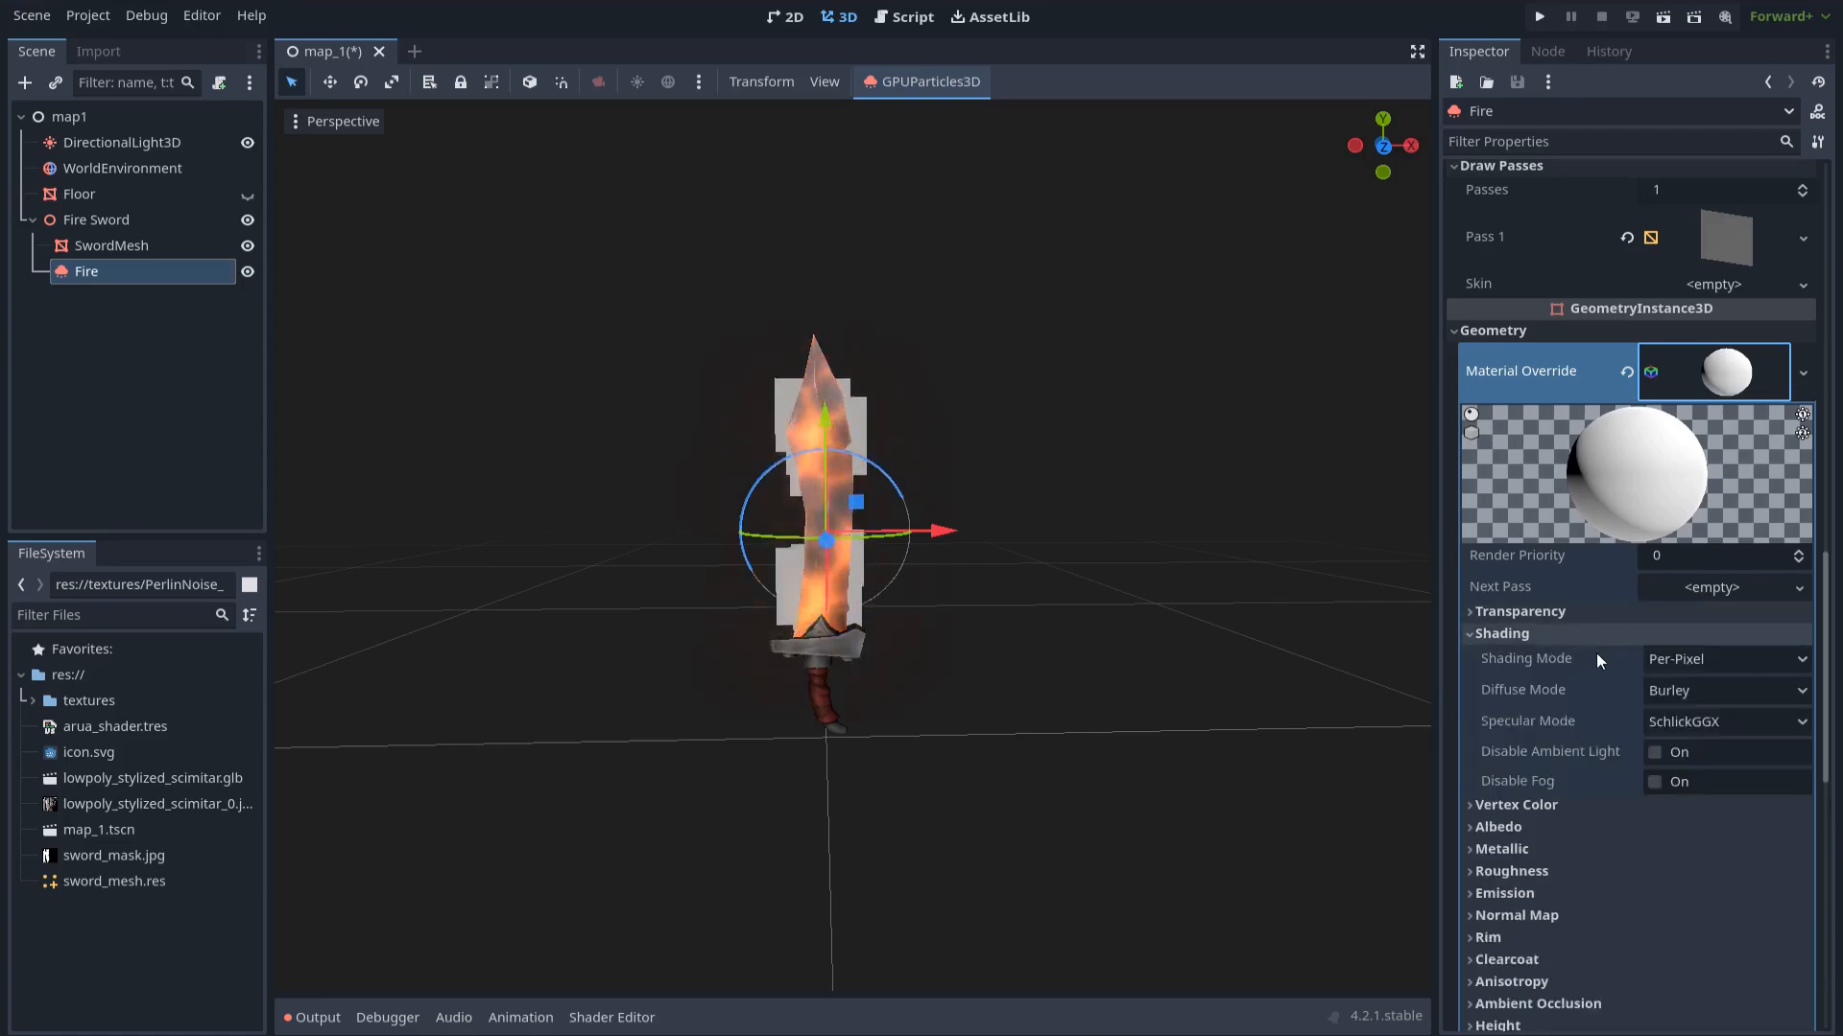
left_click(1679, 659)
left_click(1662, 690)
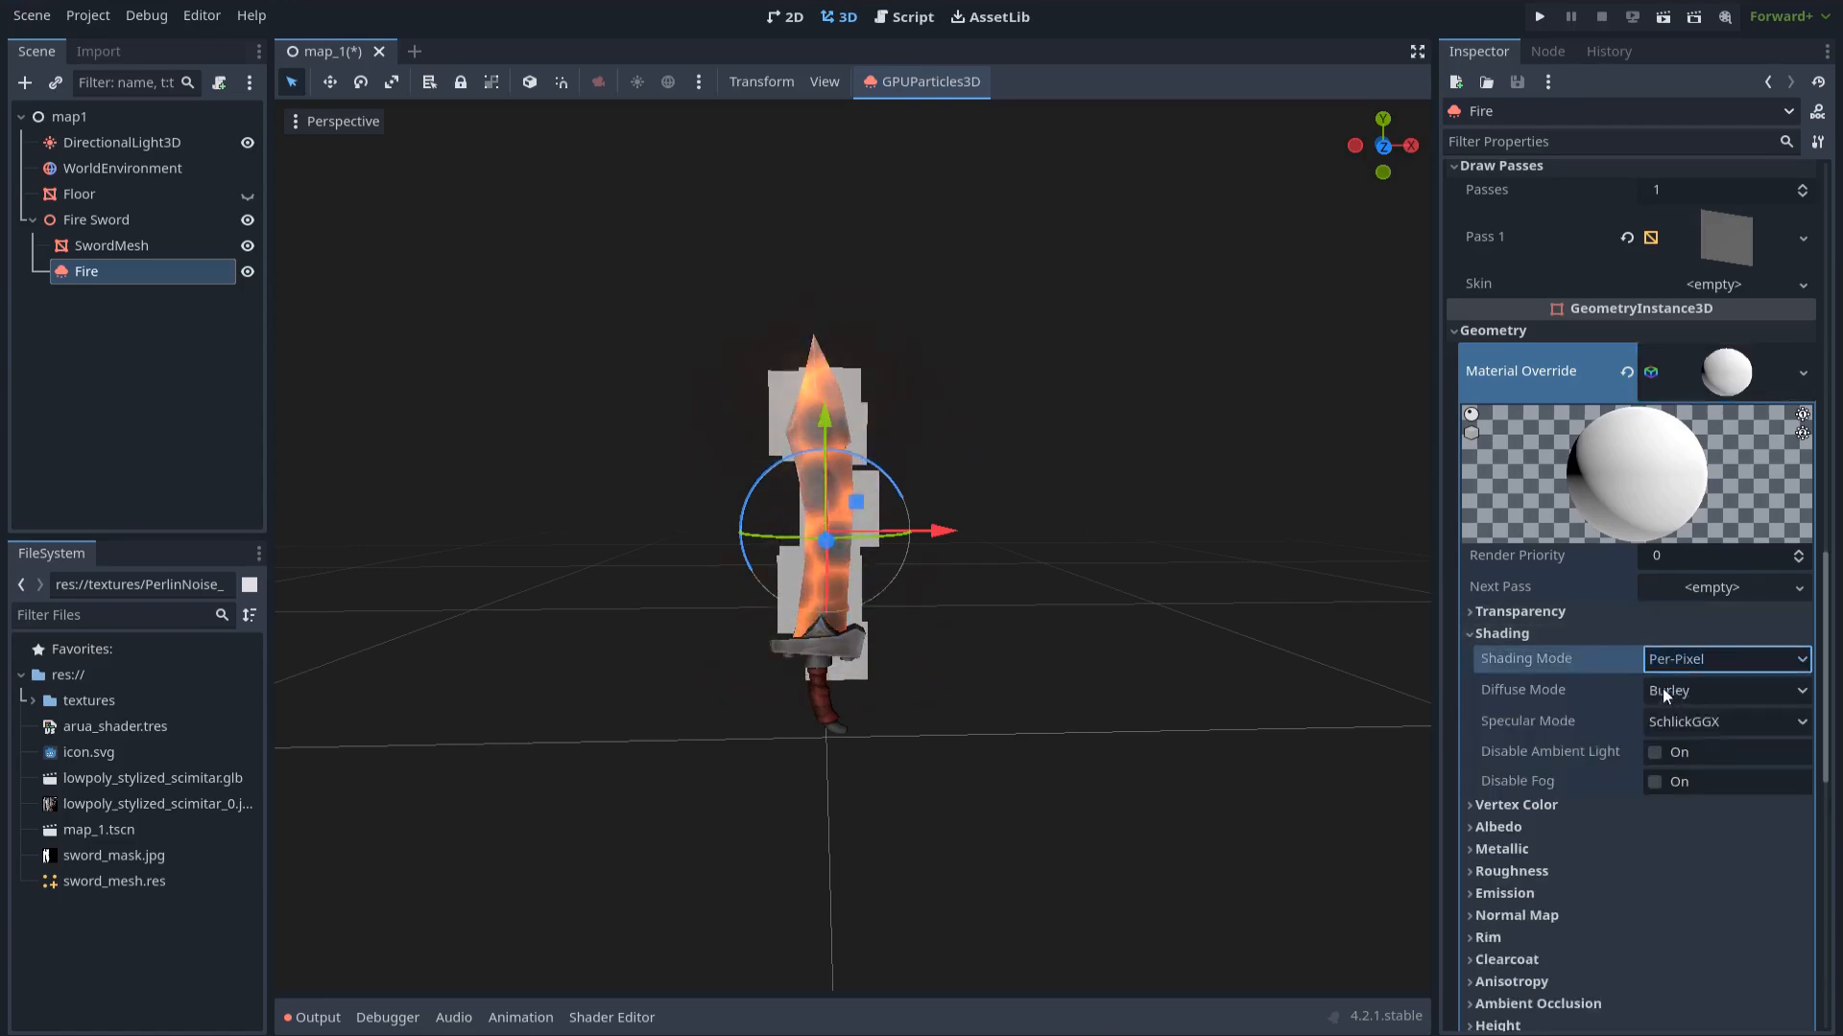
left_click(1614, 636)
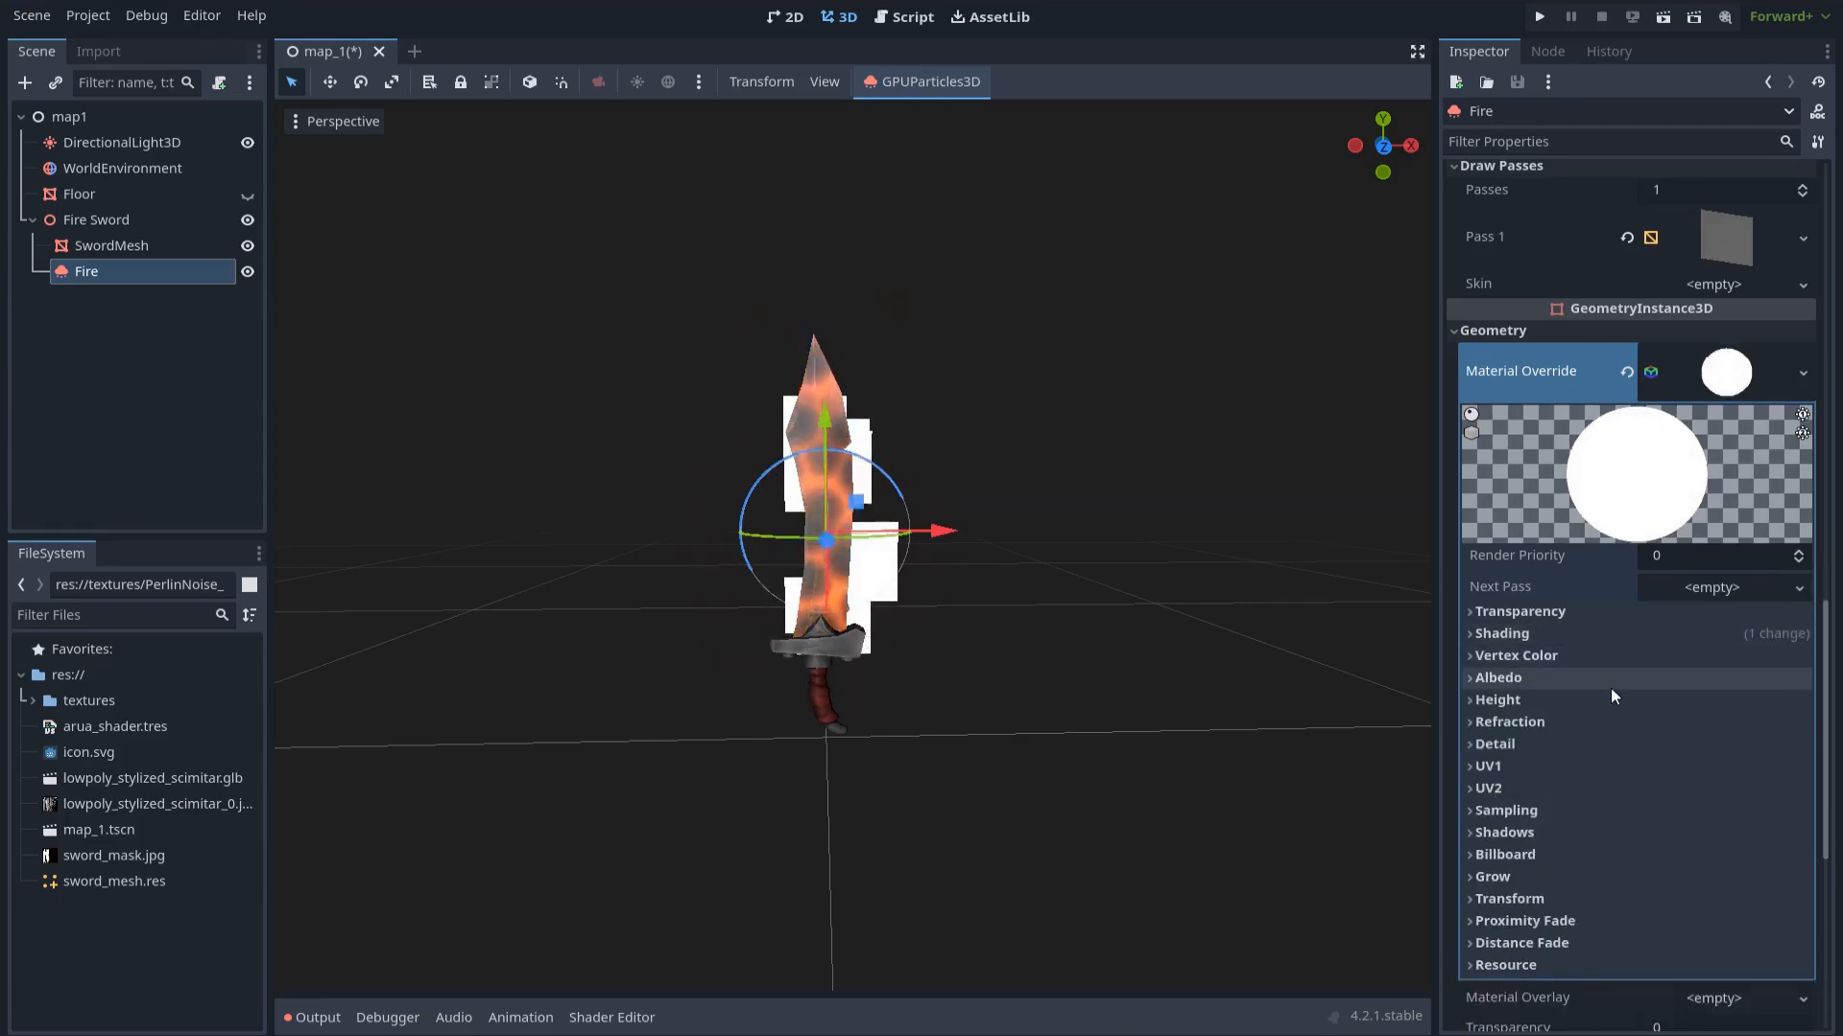
Set the material's billboard mode to Particle Billboard with Keep Scale enabled, and save the scene
left_click(1540, 854)
left_click(1677, 881)
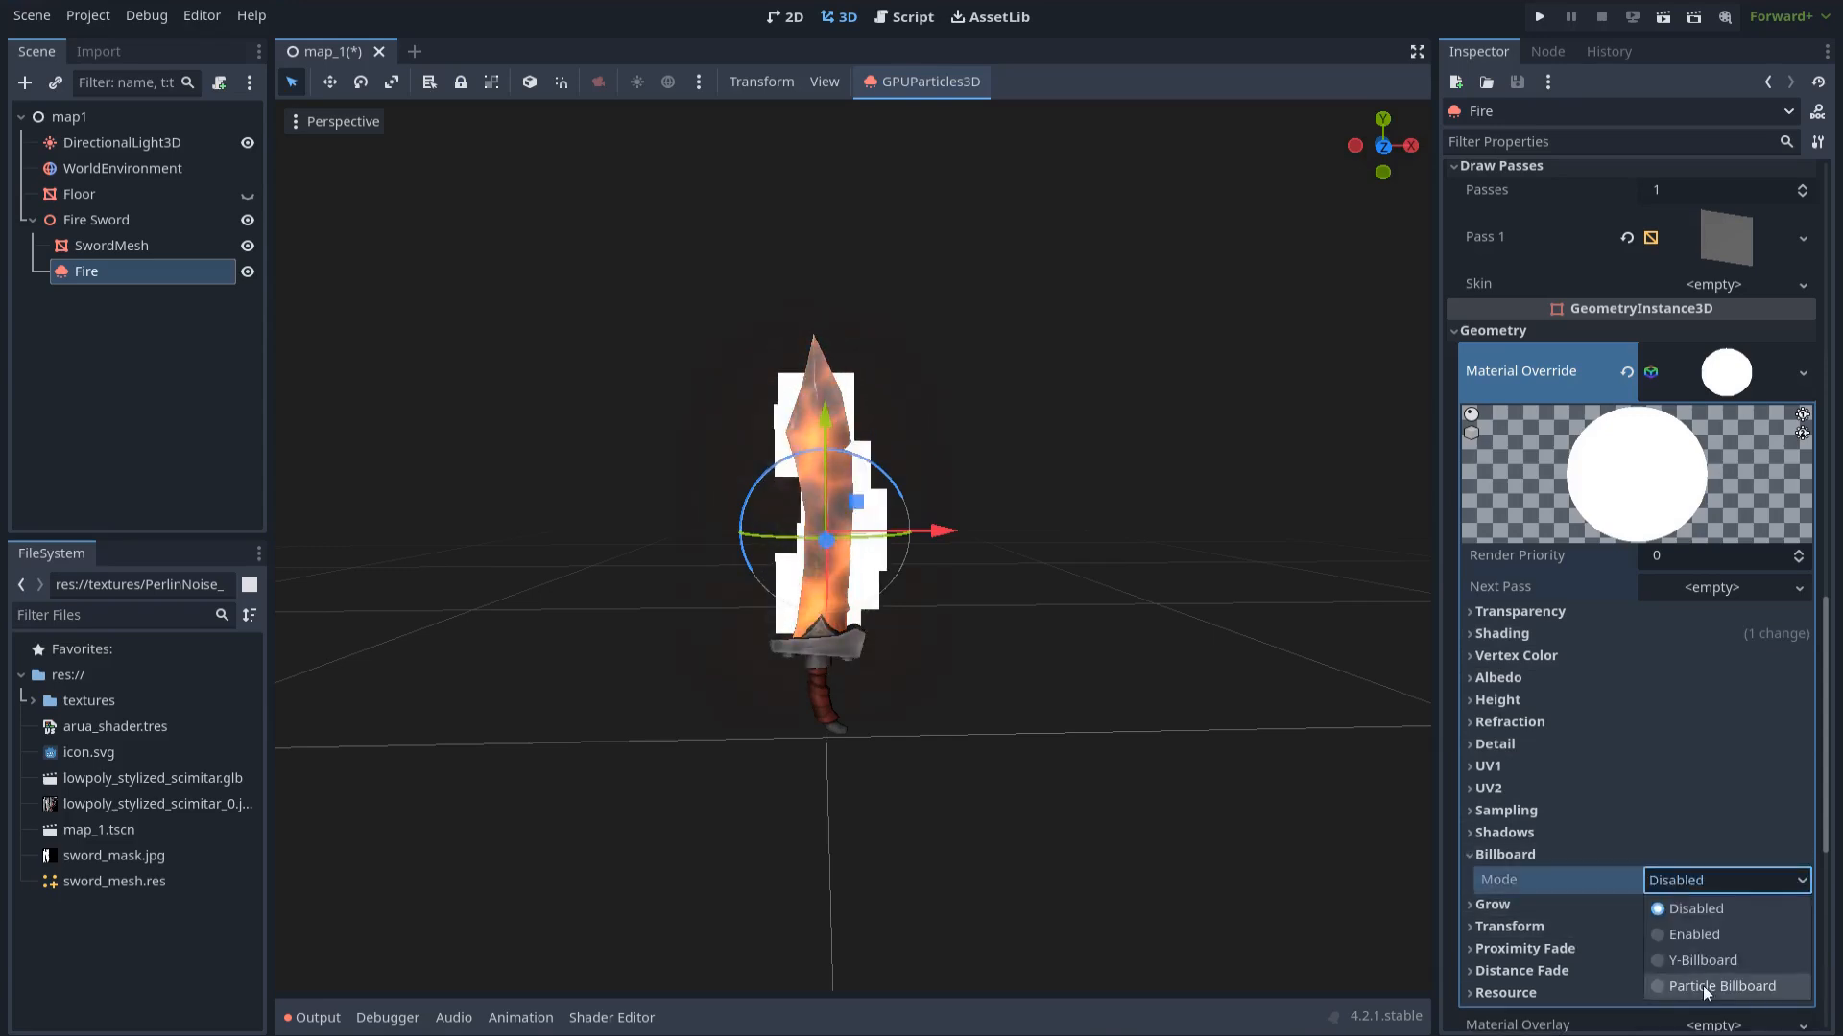
left_click(1733, 994)
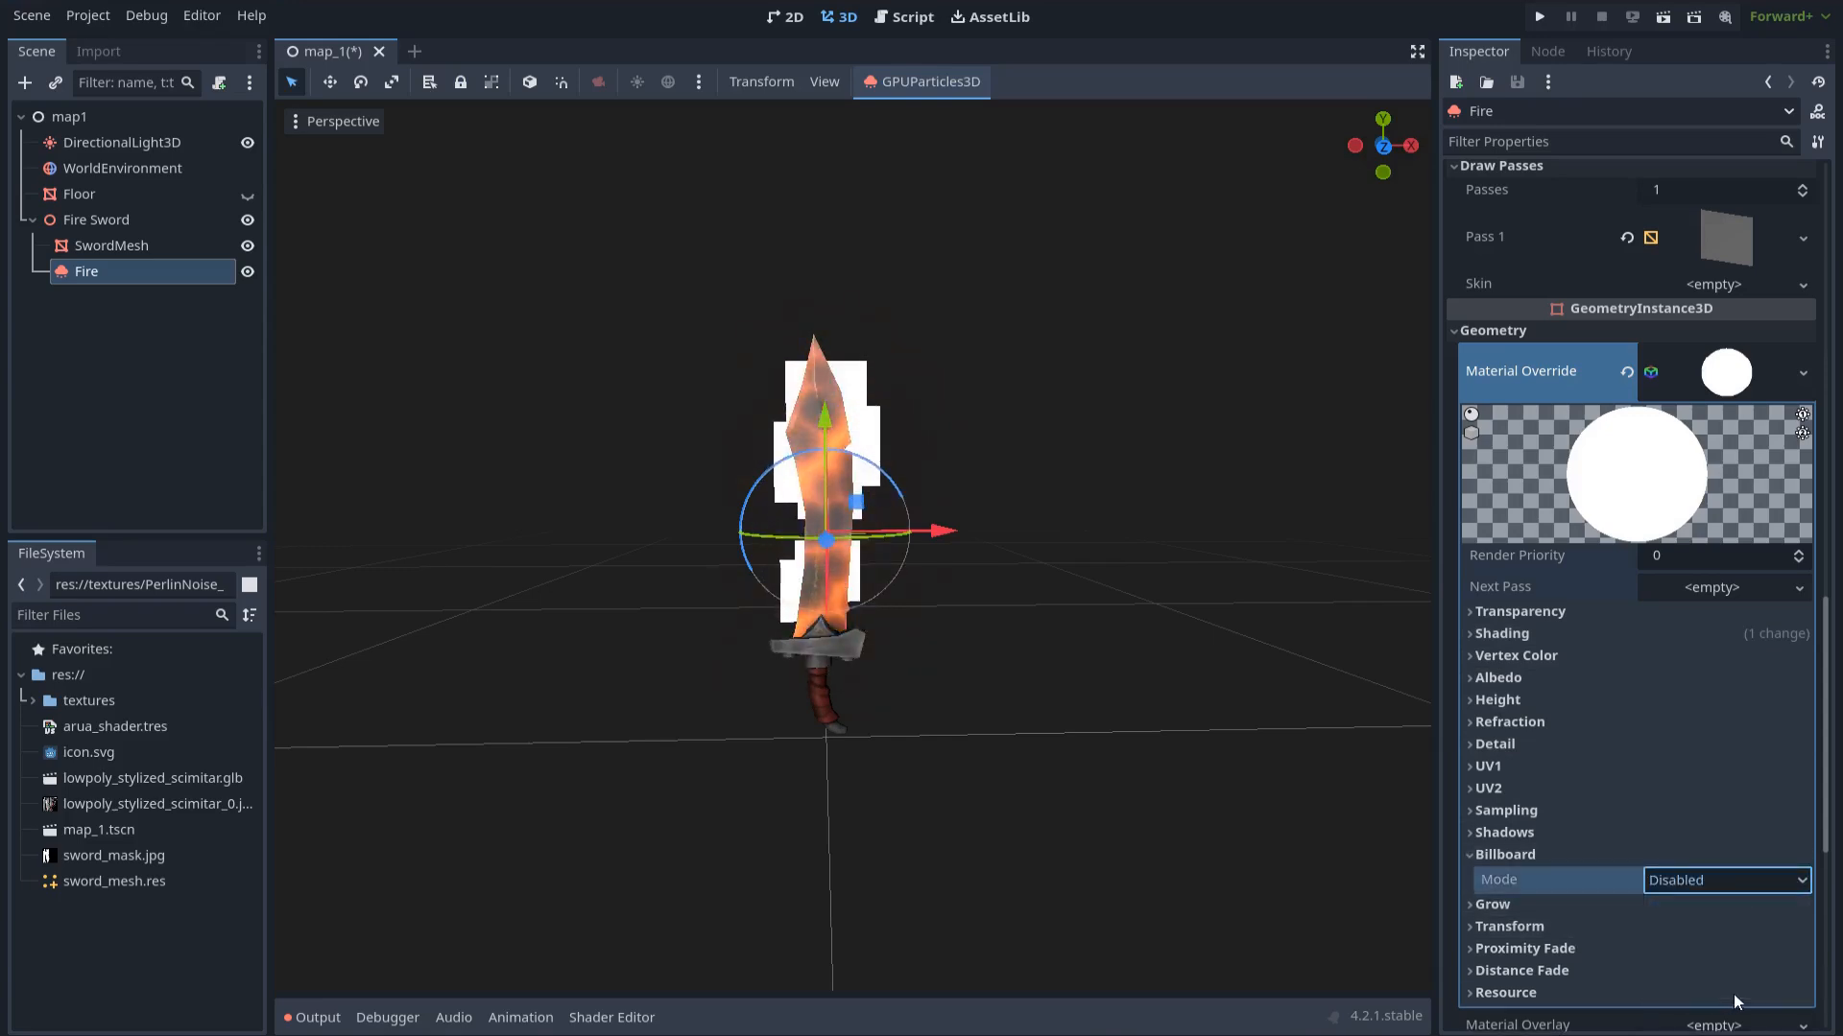
left_click(1654, 911)
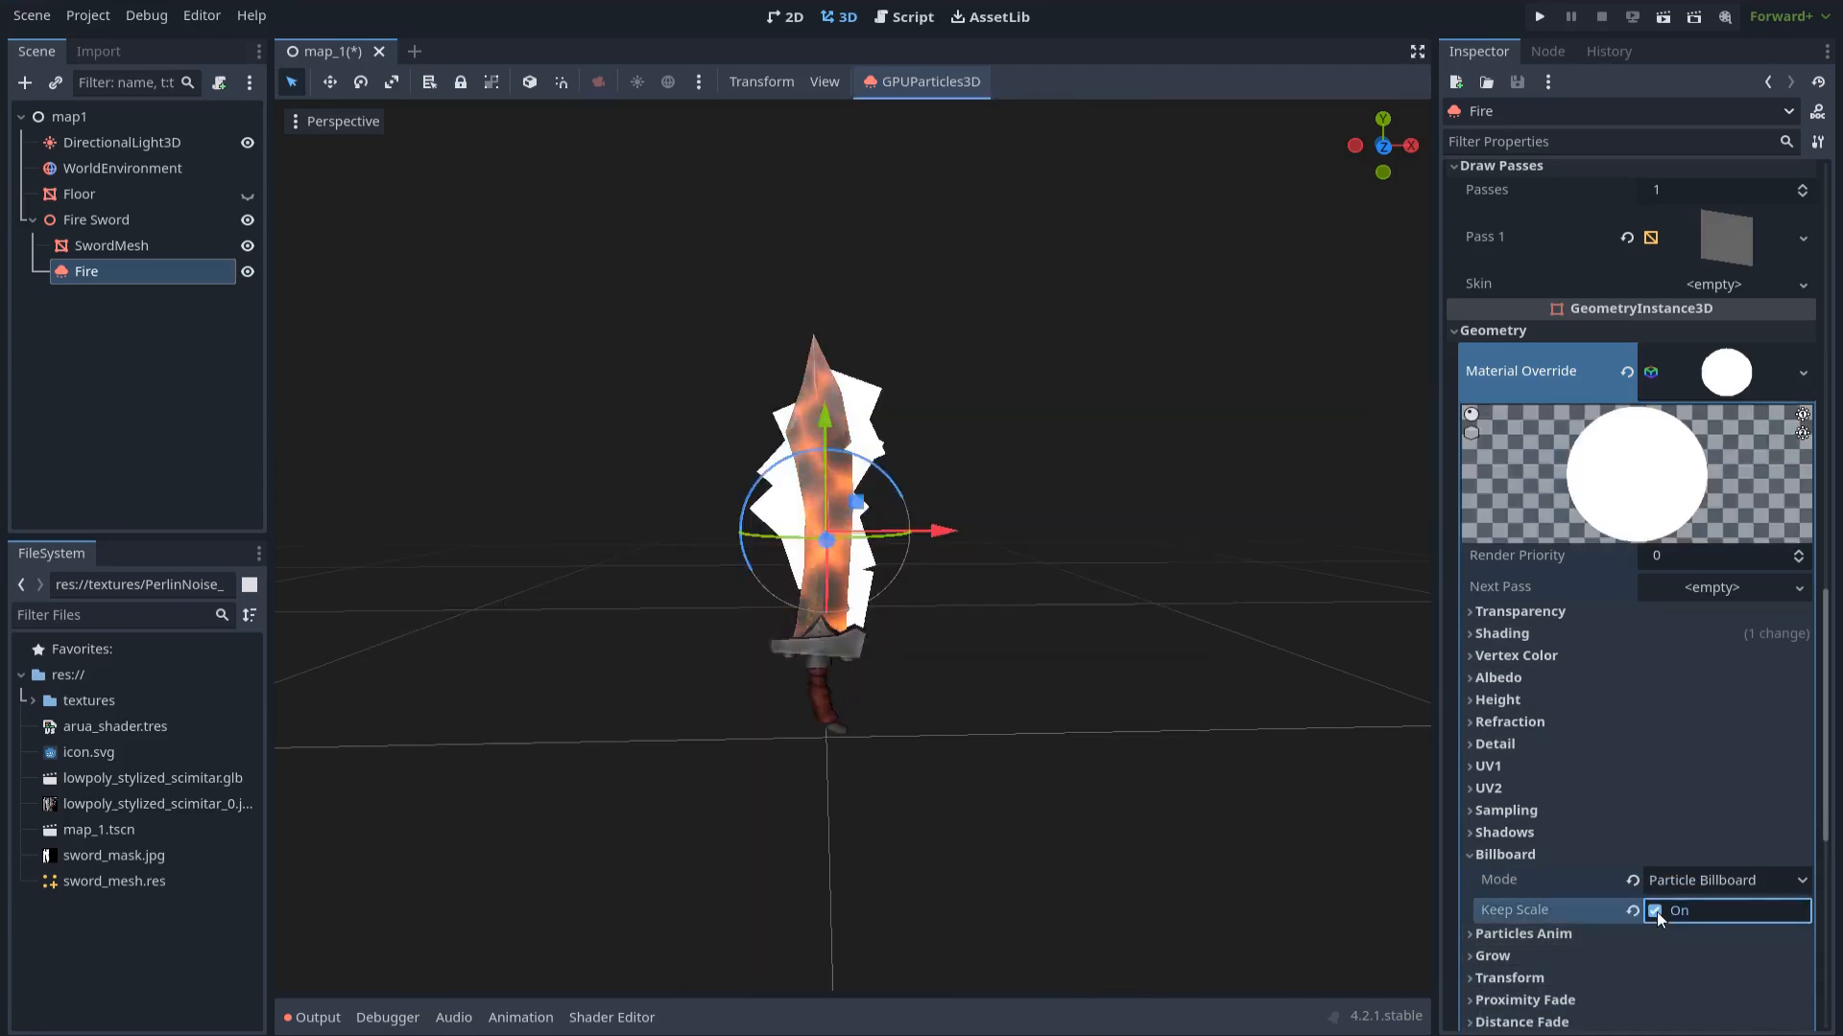
key("ctrl+s")
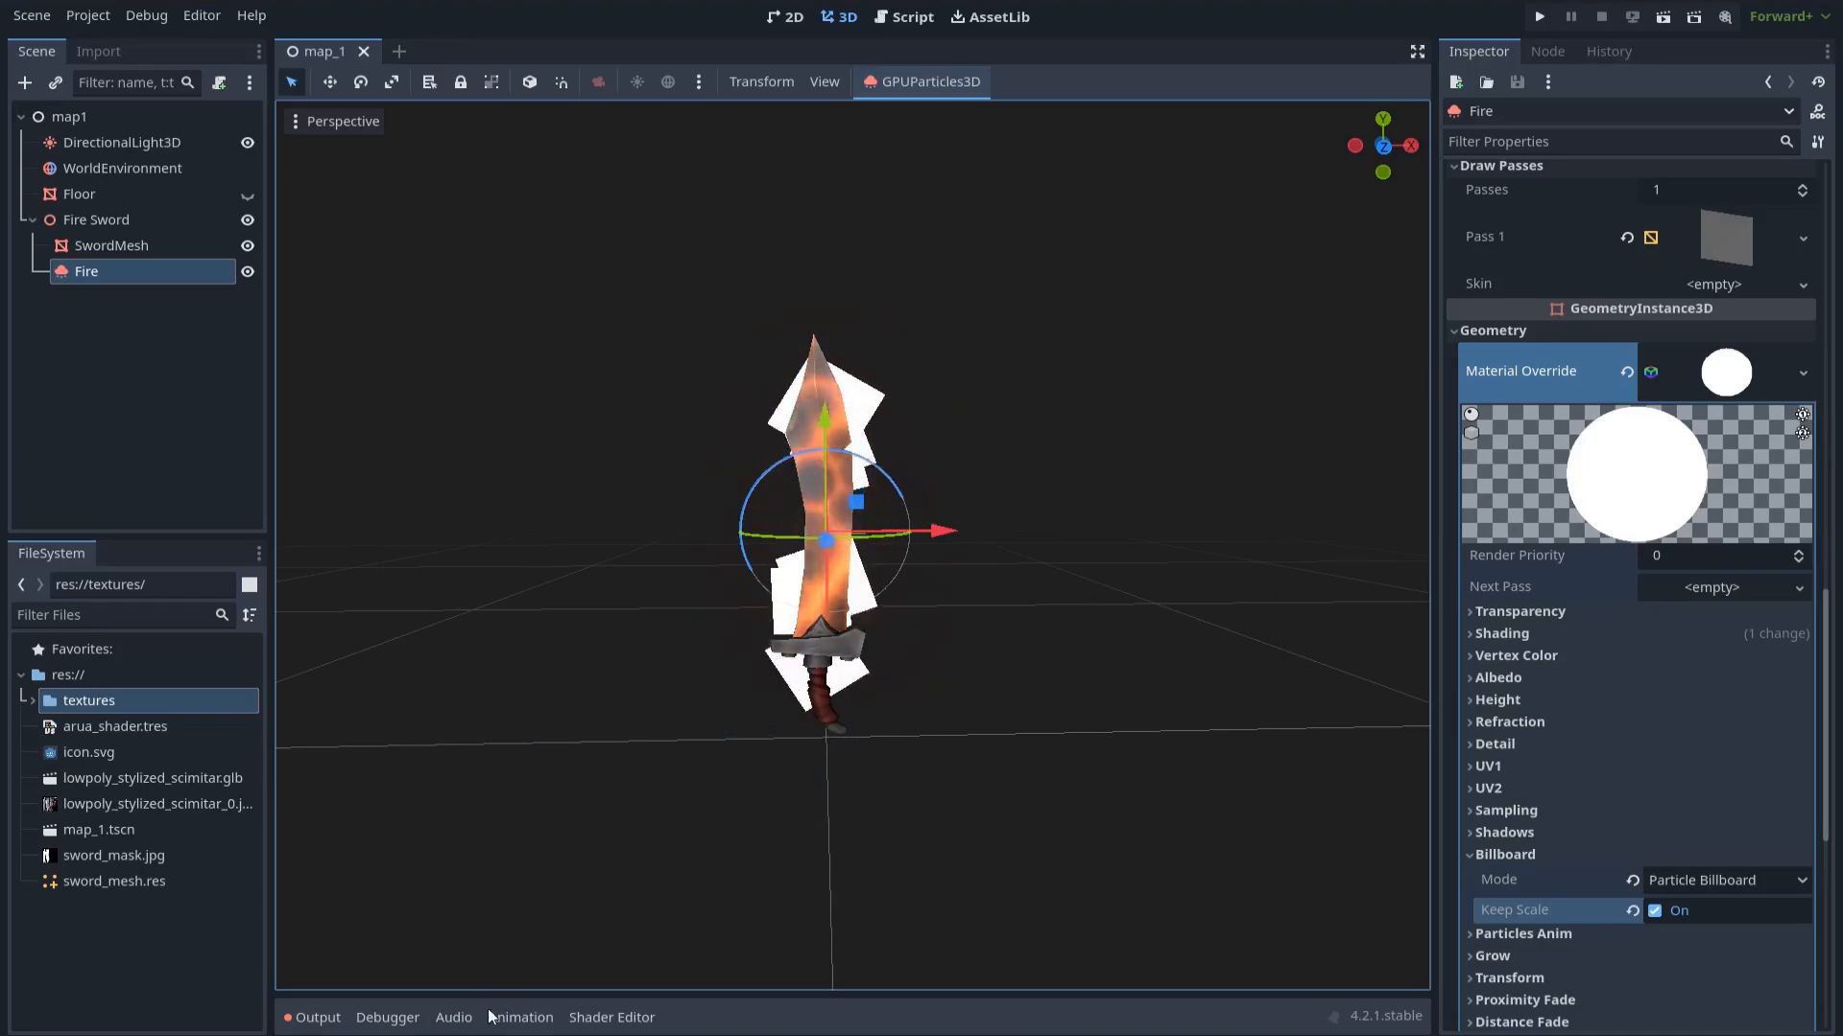
Check the fire flipbook image and assign T_fire_flipbook4_sm.png as the albedo texture of the Fire override material
left_click(752, 1035)
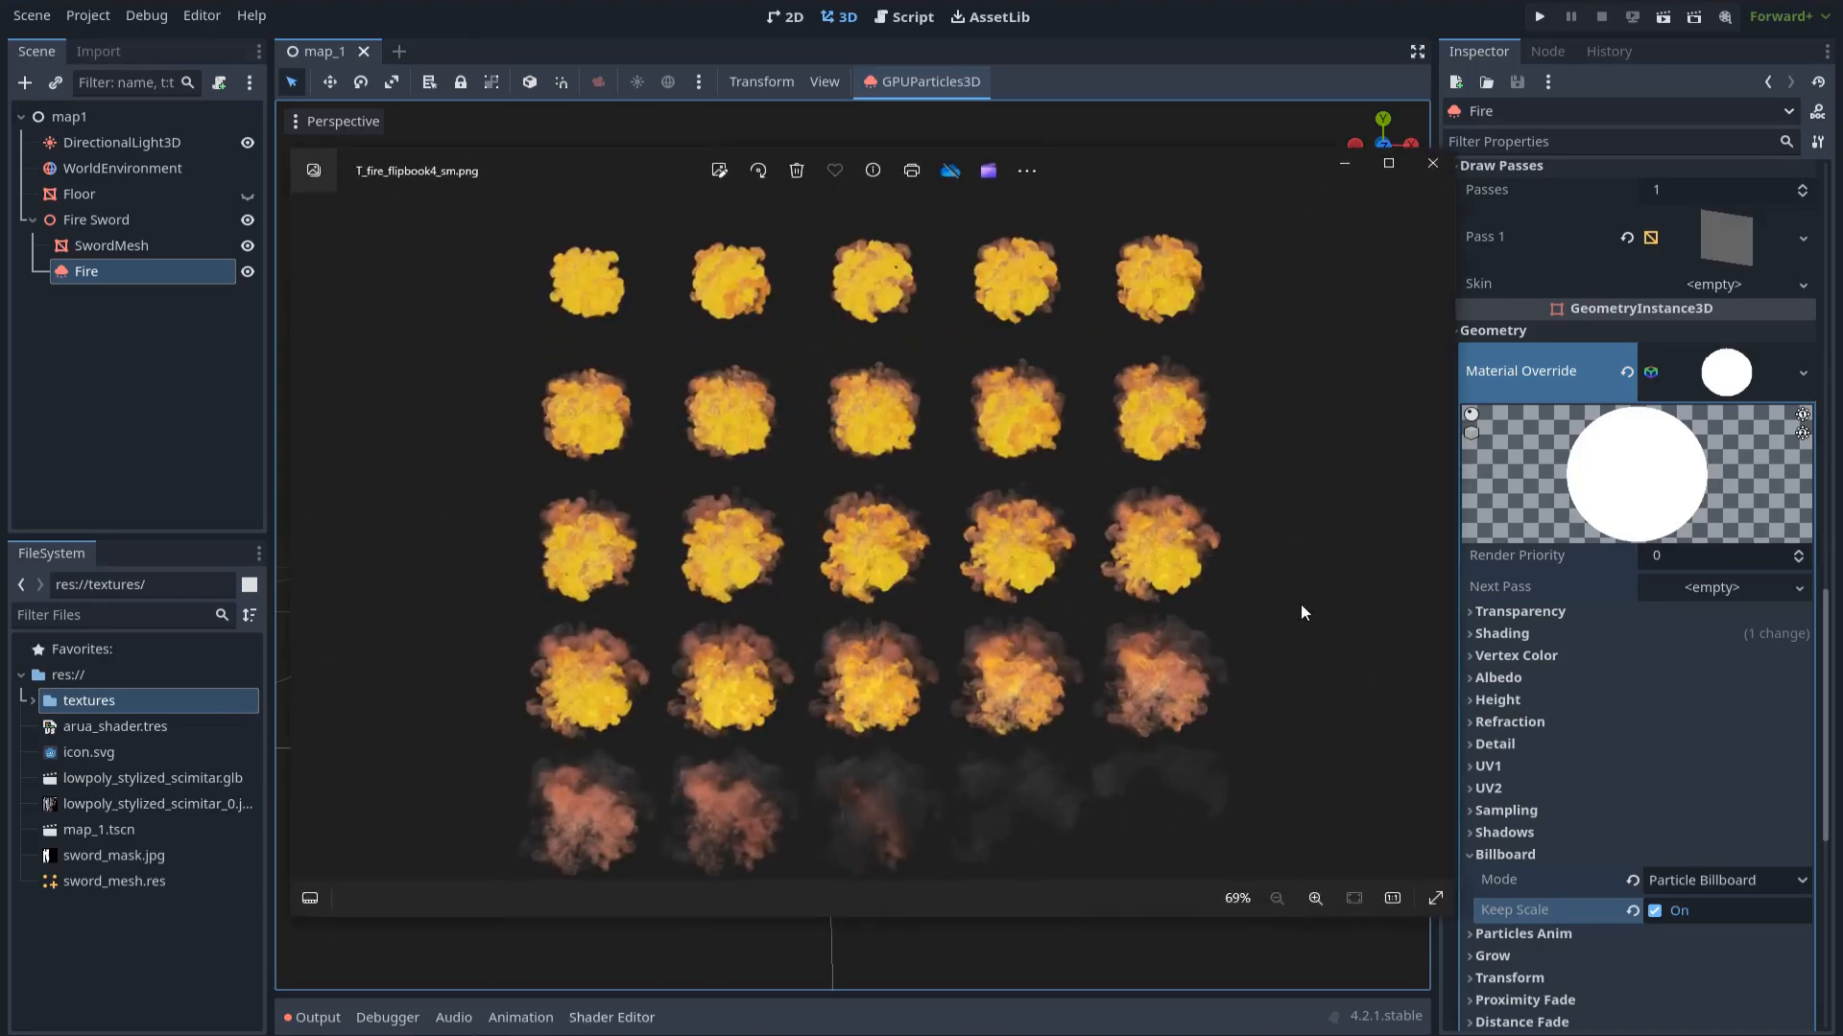
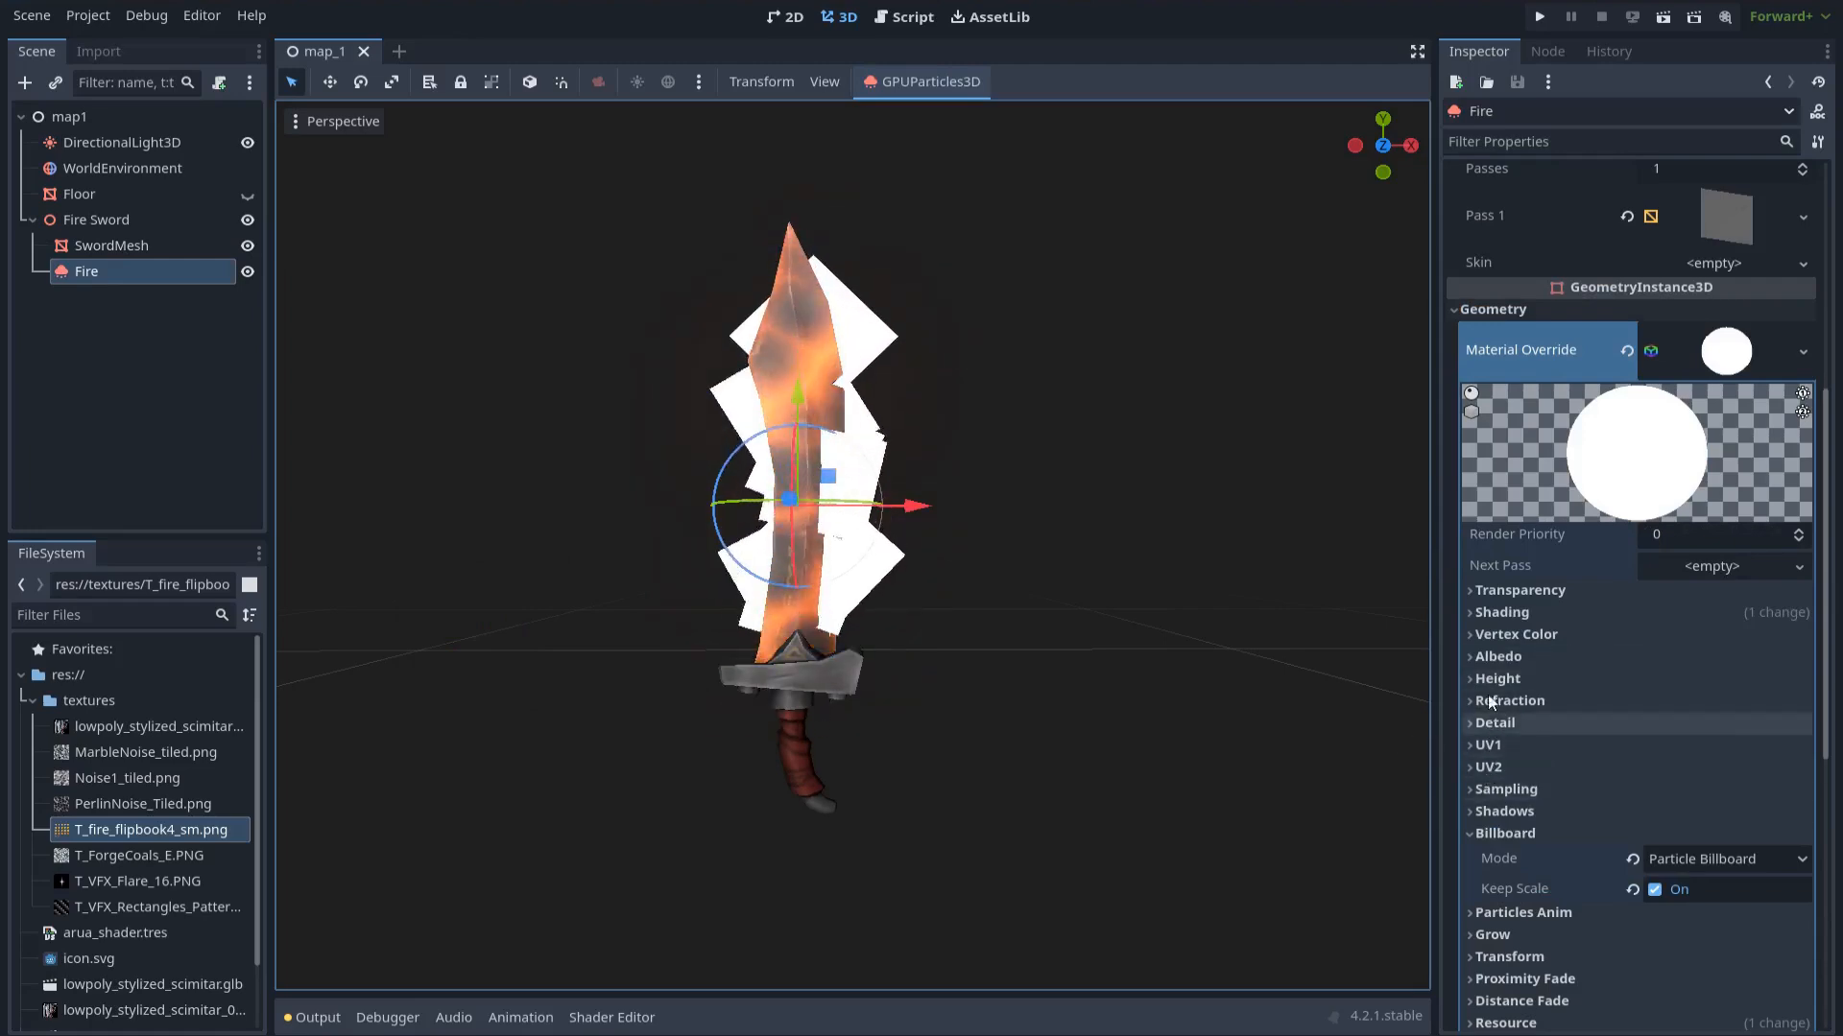
left_click(1472, 656)
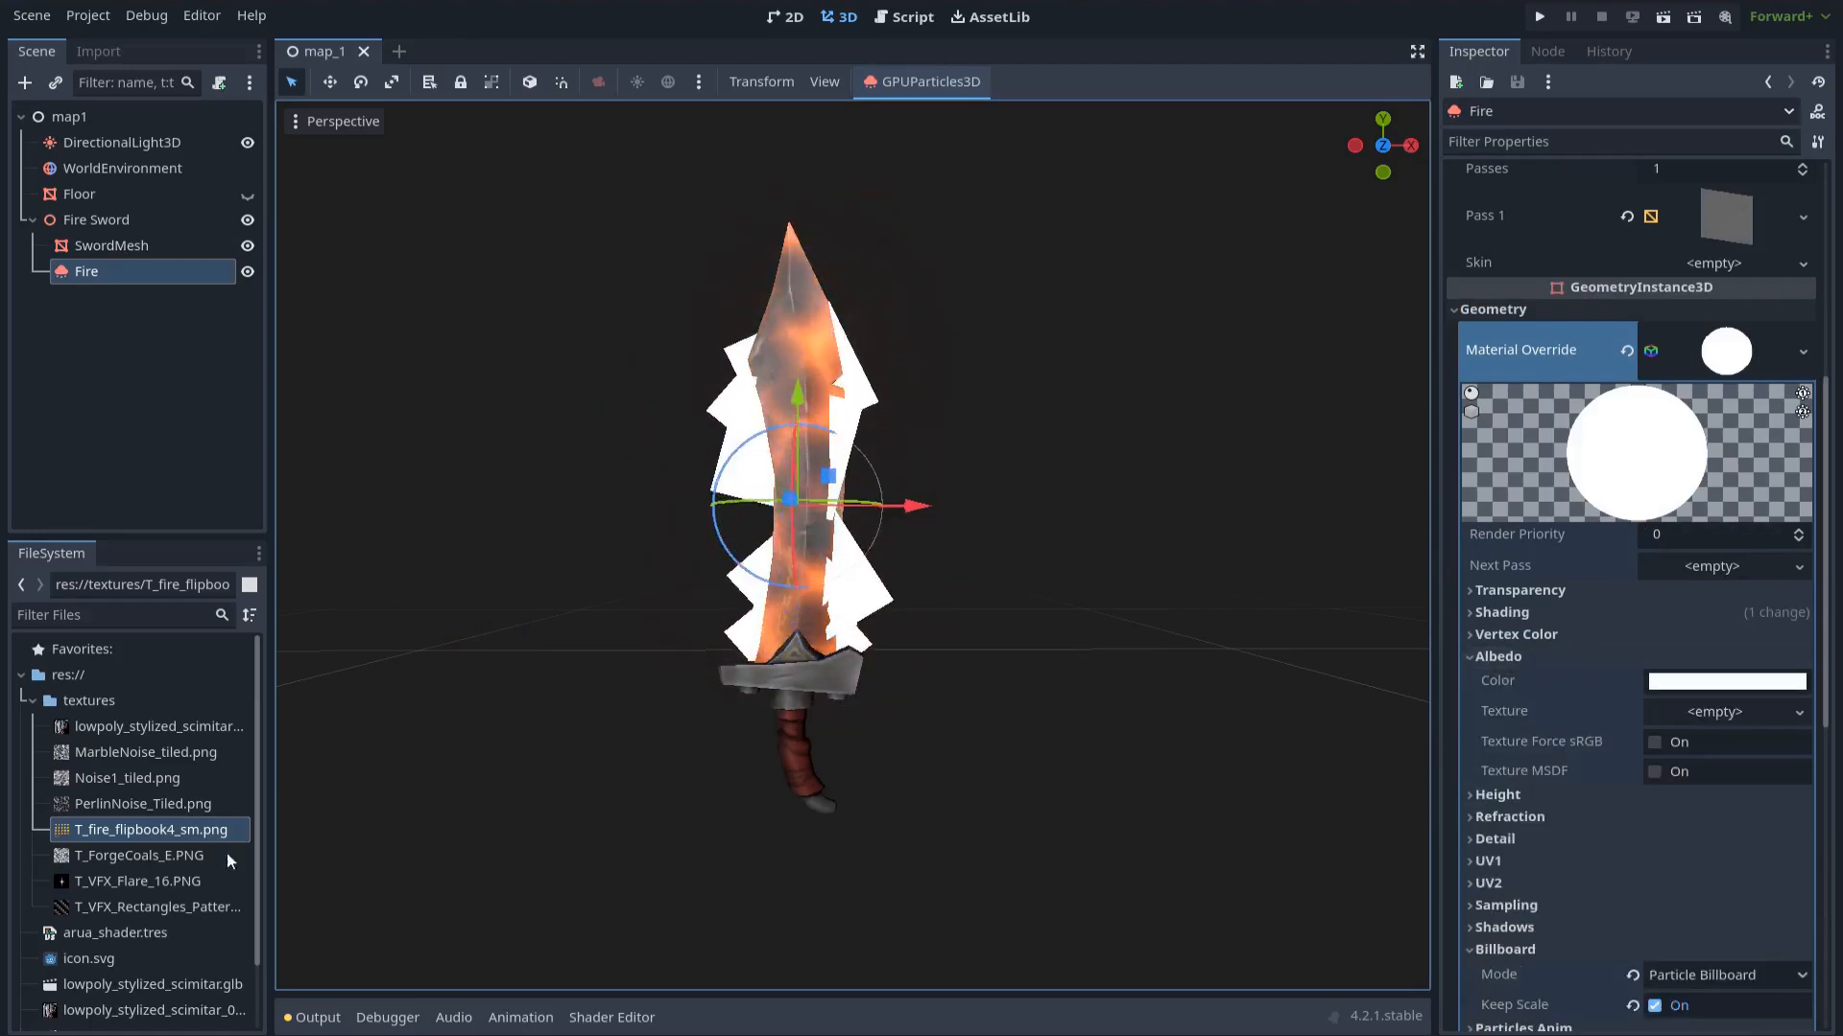
left_click_drag(158, 836, 919, 875)
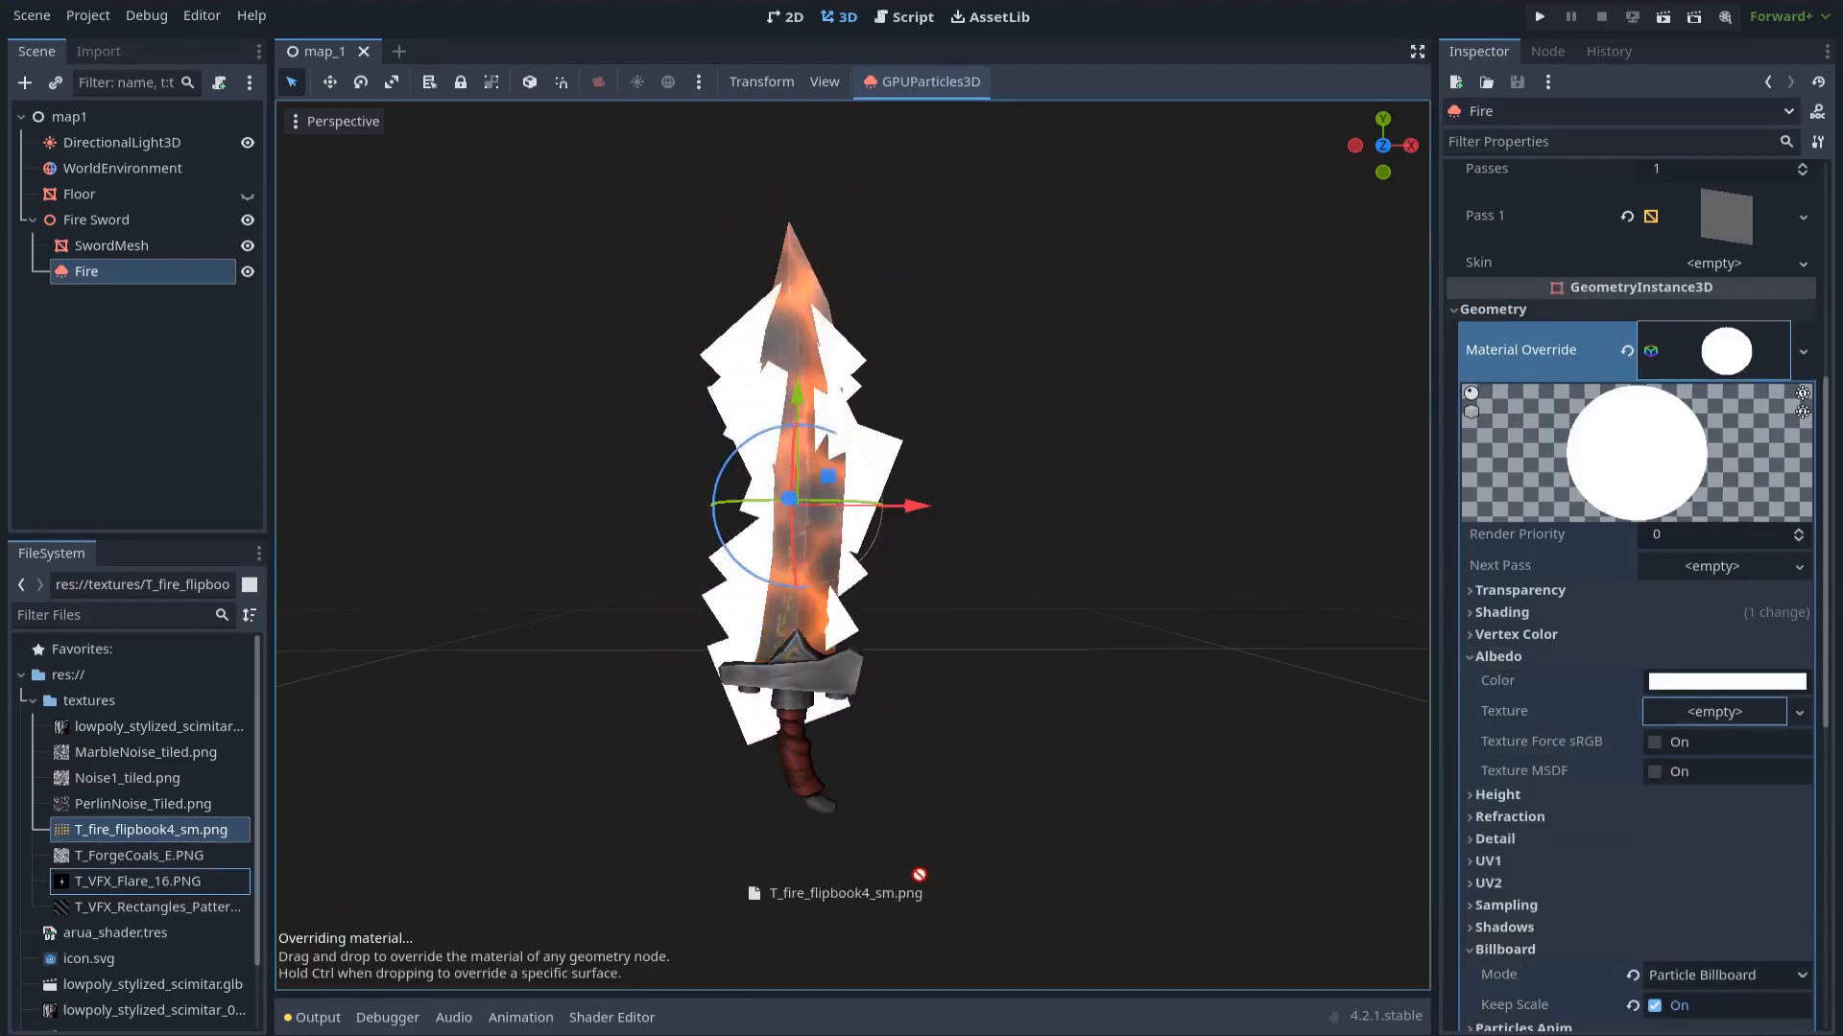
left_click_drag(1442, 761, 1680, 712)
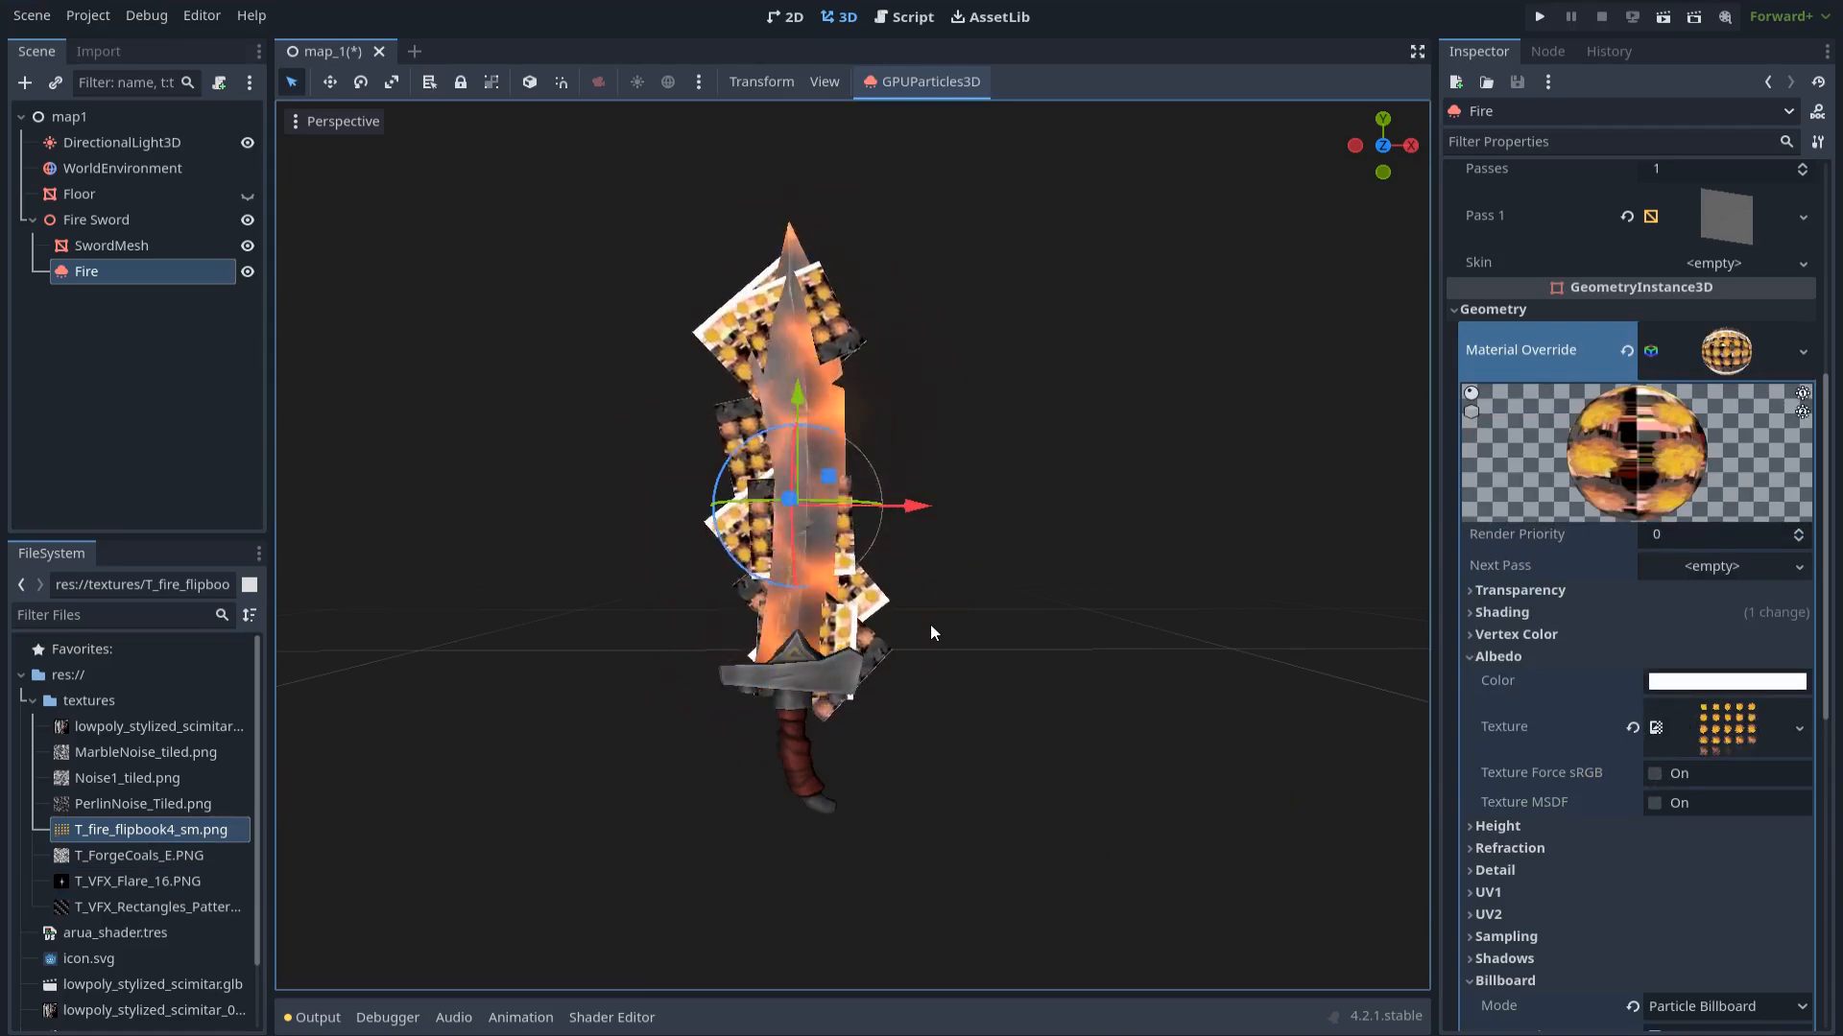
Enable Use as Albedo and Is sRGB for the Fire material's vertex color
left_click(1472, 637)
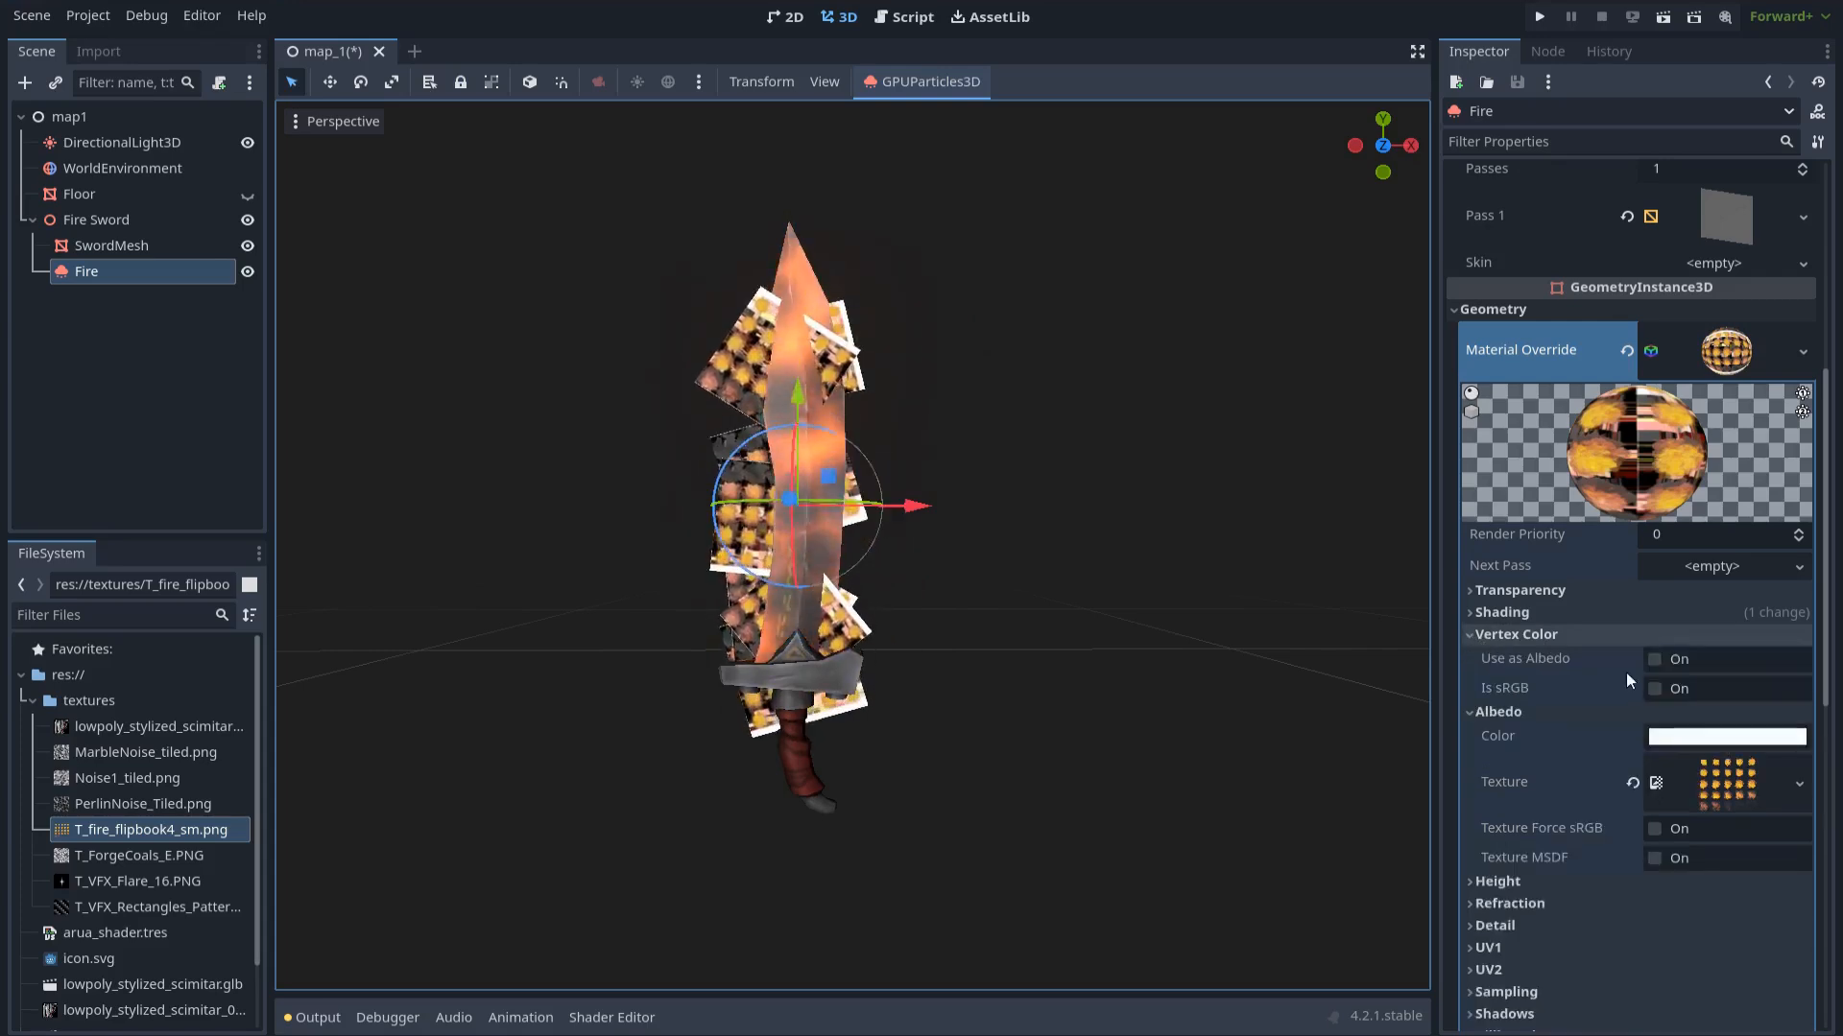
left_click(1655, 661)
left_click(1656, 689)
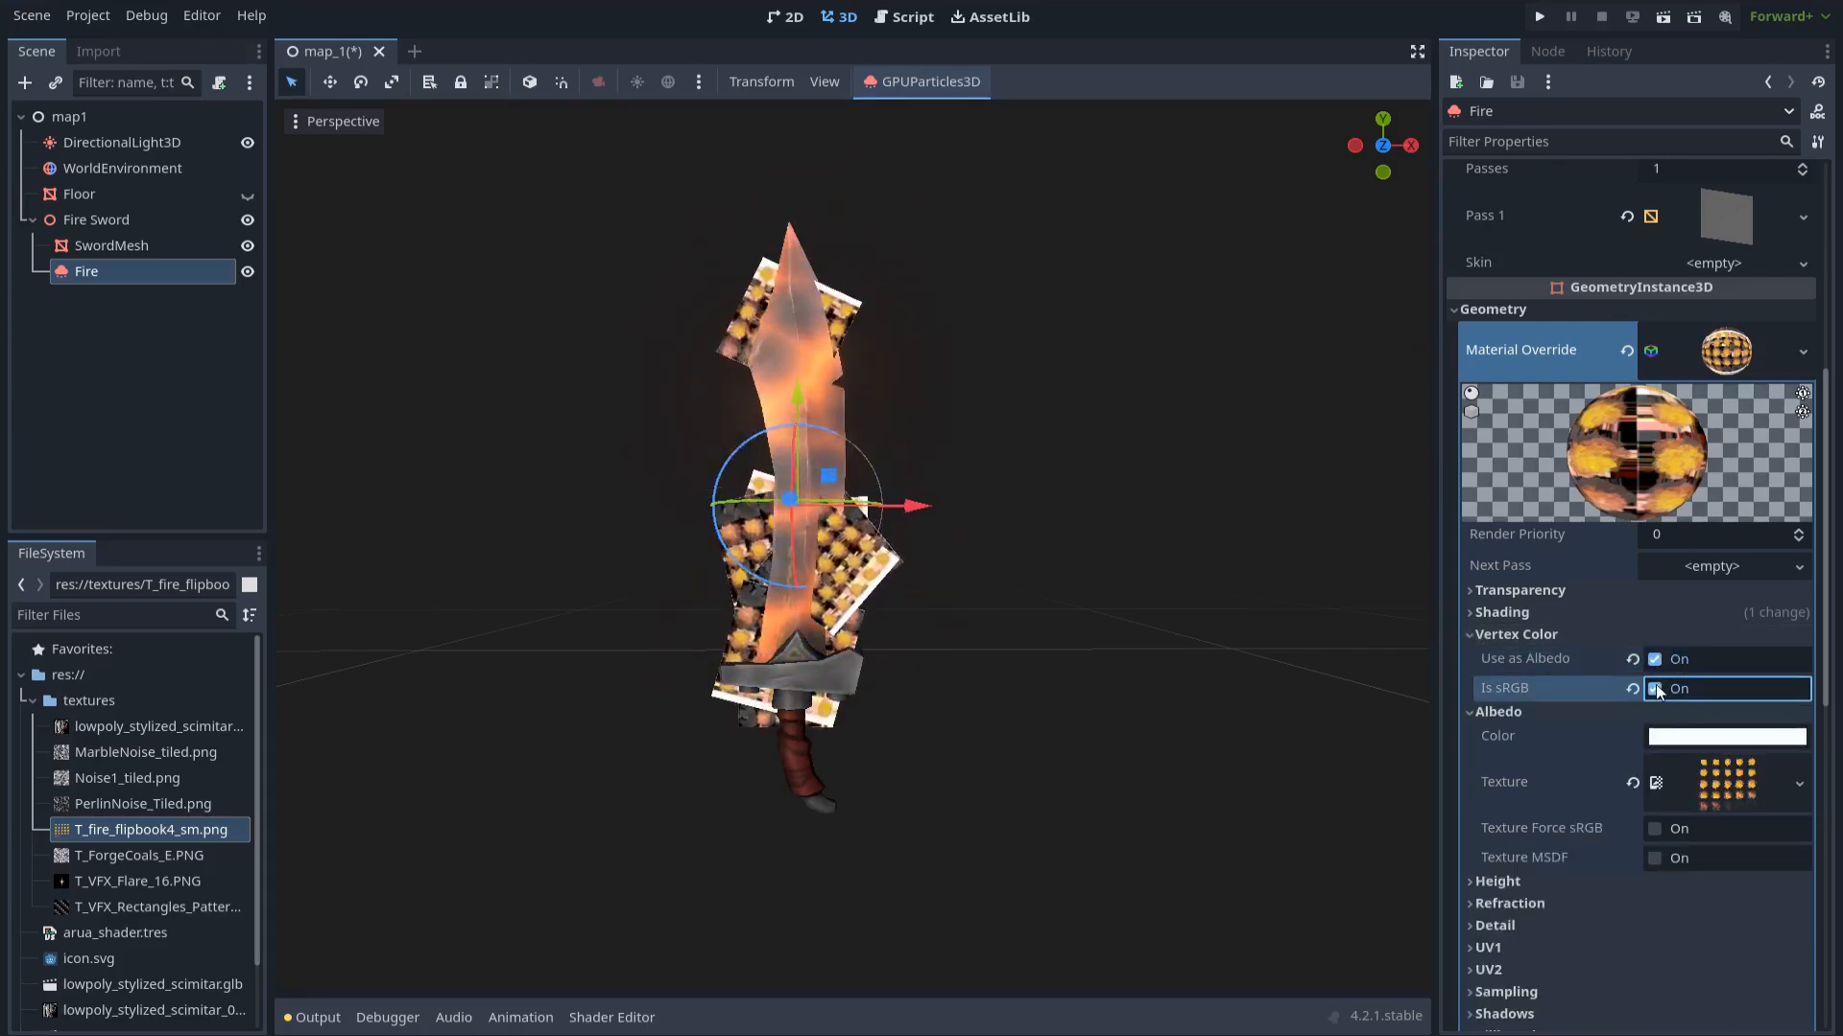
Set the transparency mode of the Fire override material to Alpha
left_click(1476, 591)
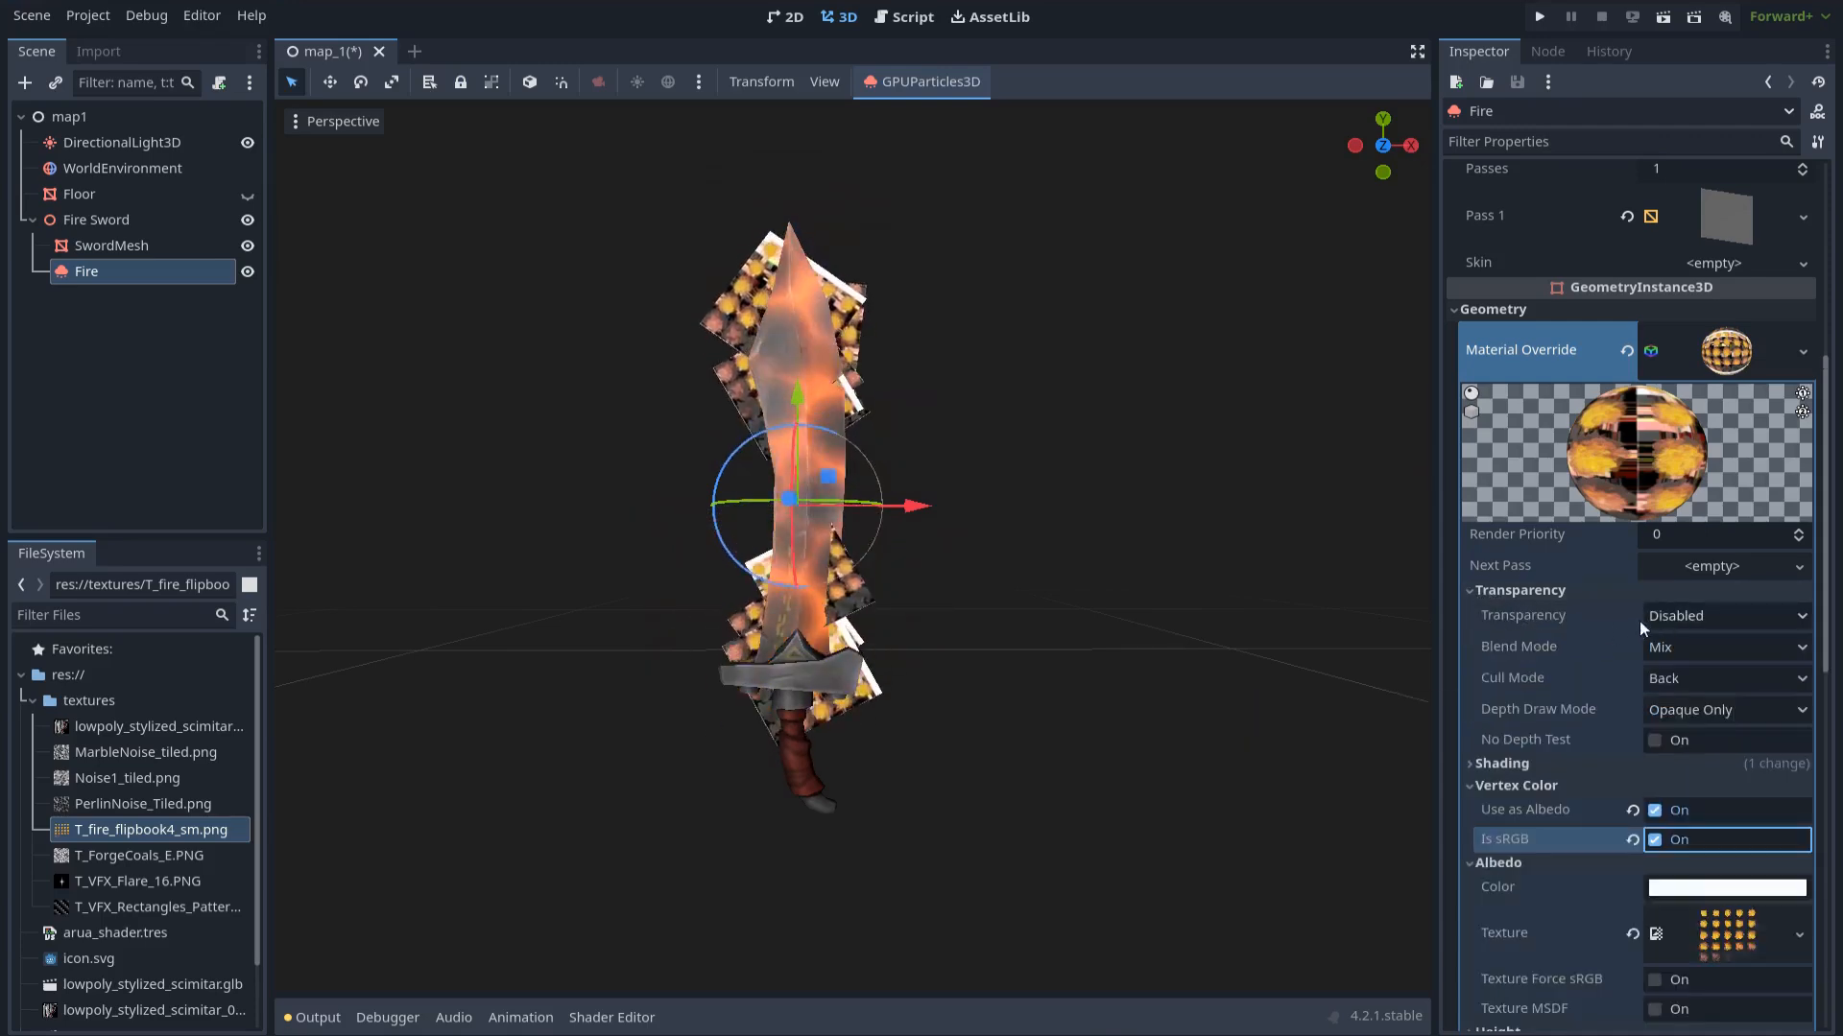
left_click(1682, 622)
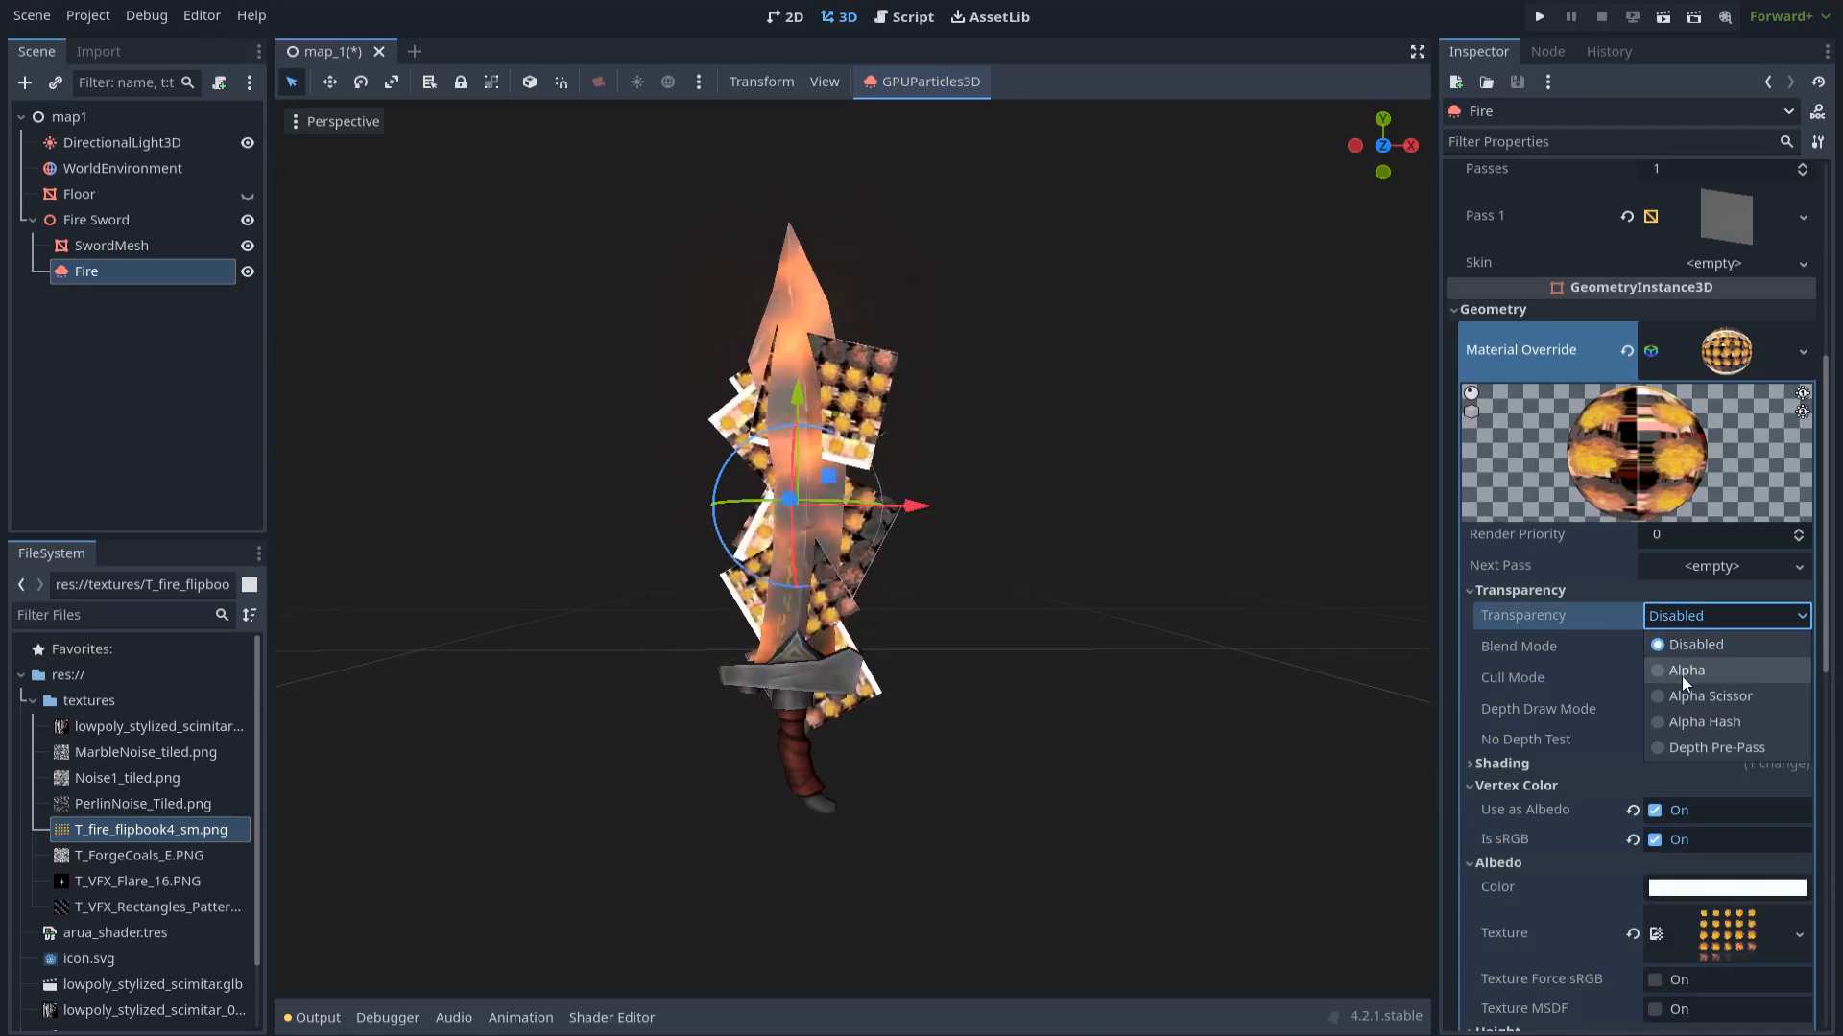
left_click(1682, 675)
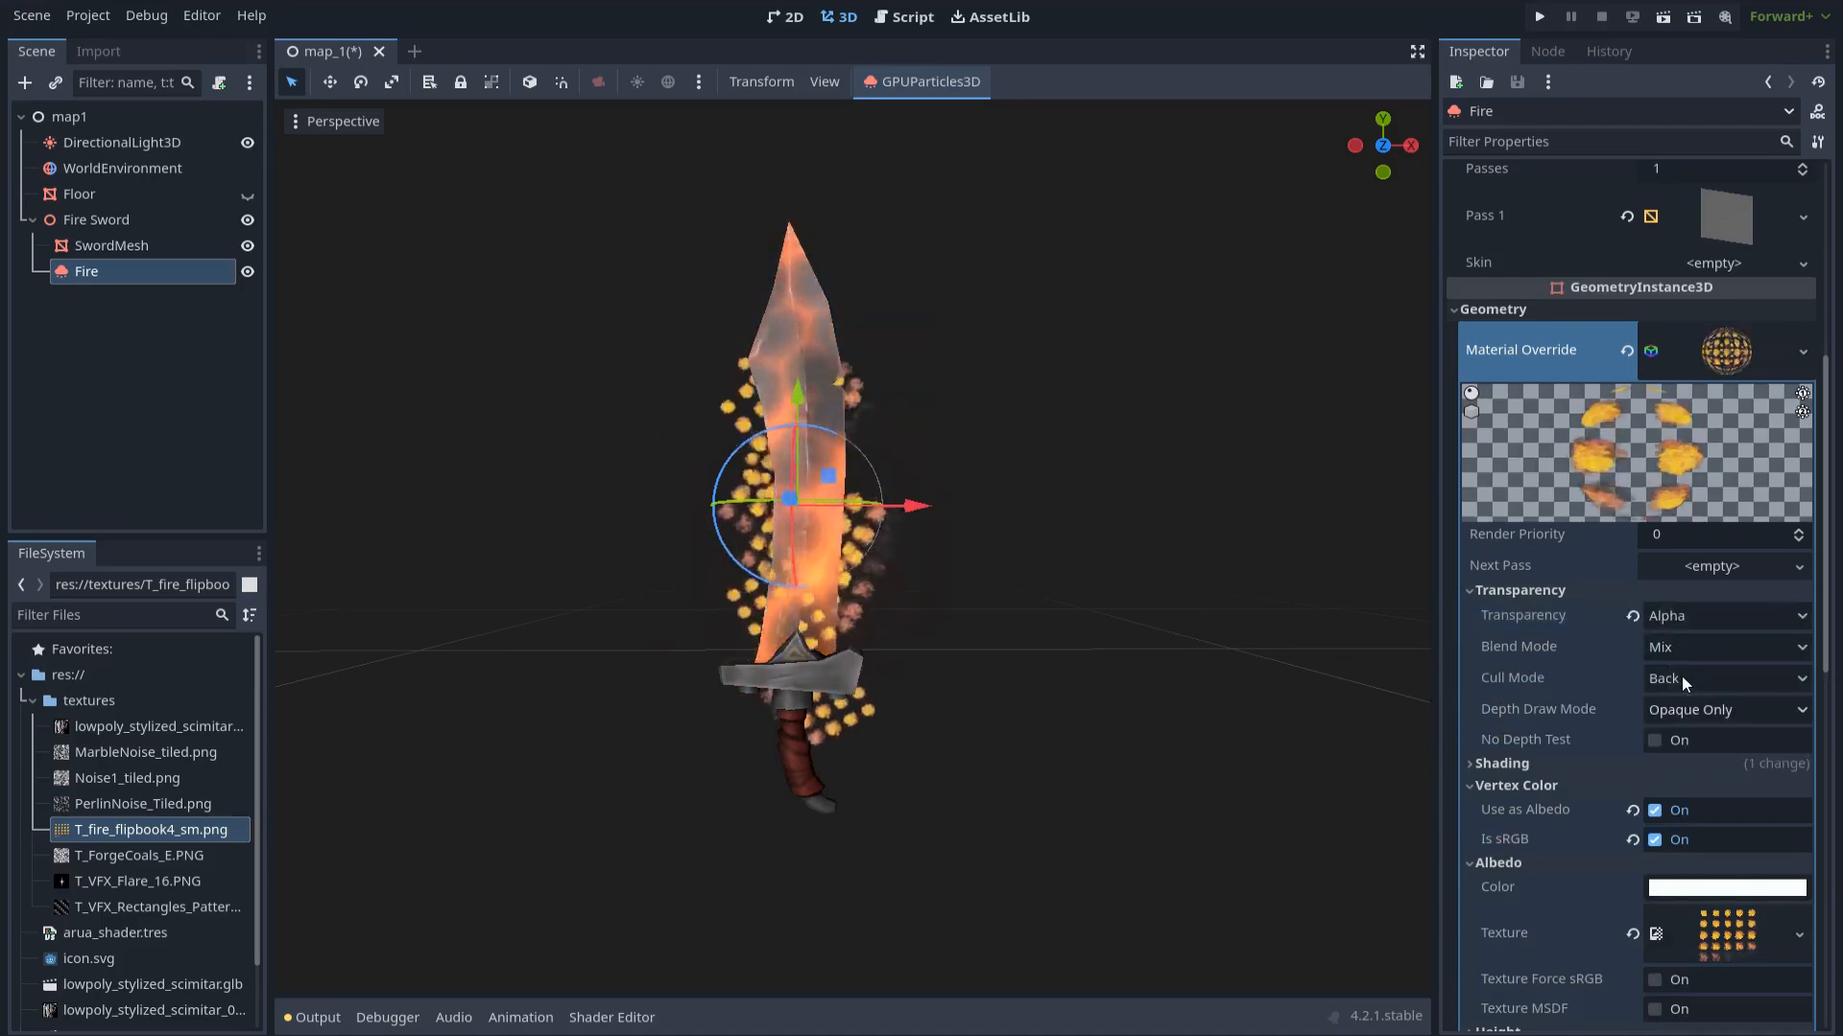
left_click(1564, 596)
Set the Fire material's particle animation to 5 horizontal frames and 5 vertical frames
scroll(1580, 671, "down", 2)
scroll(1579, 671, "down", 4)
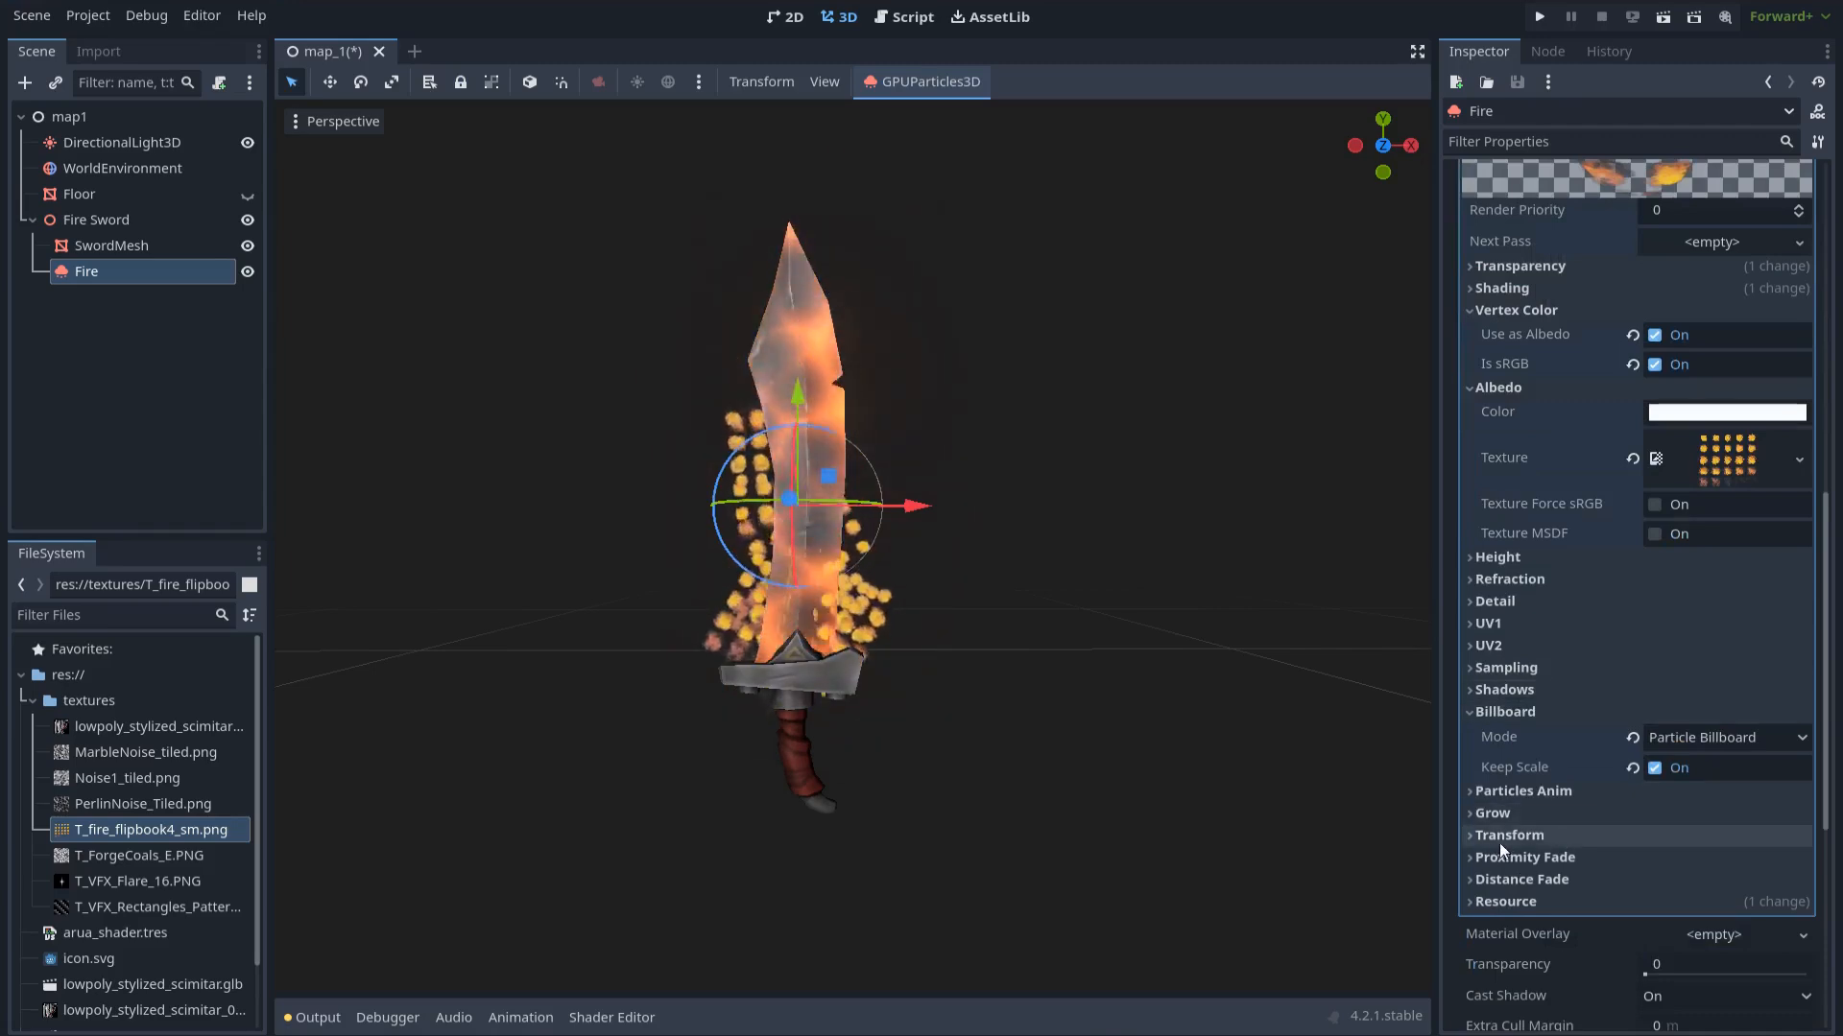
left_click(1516, 792)
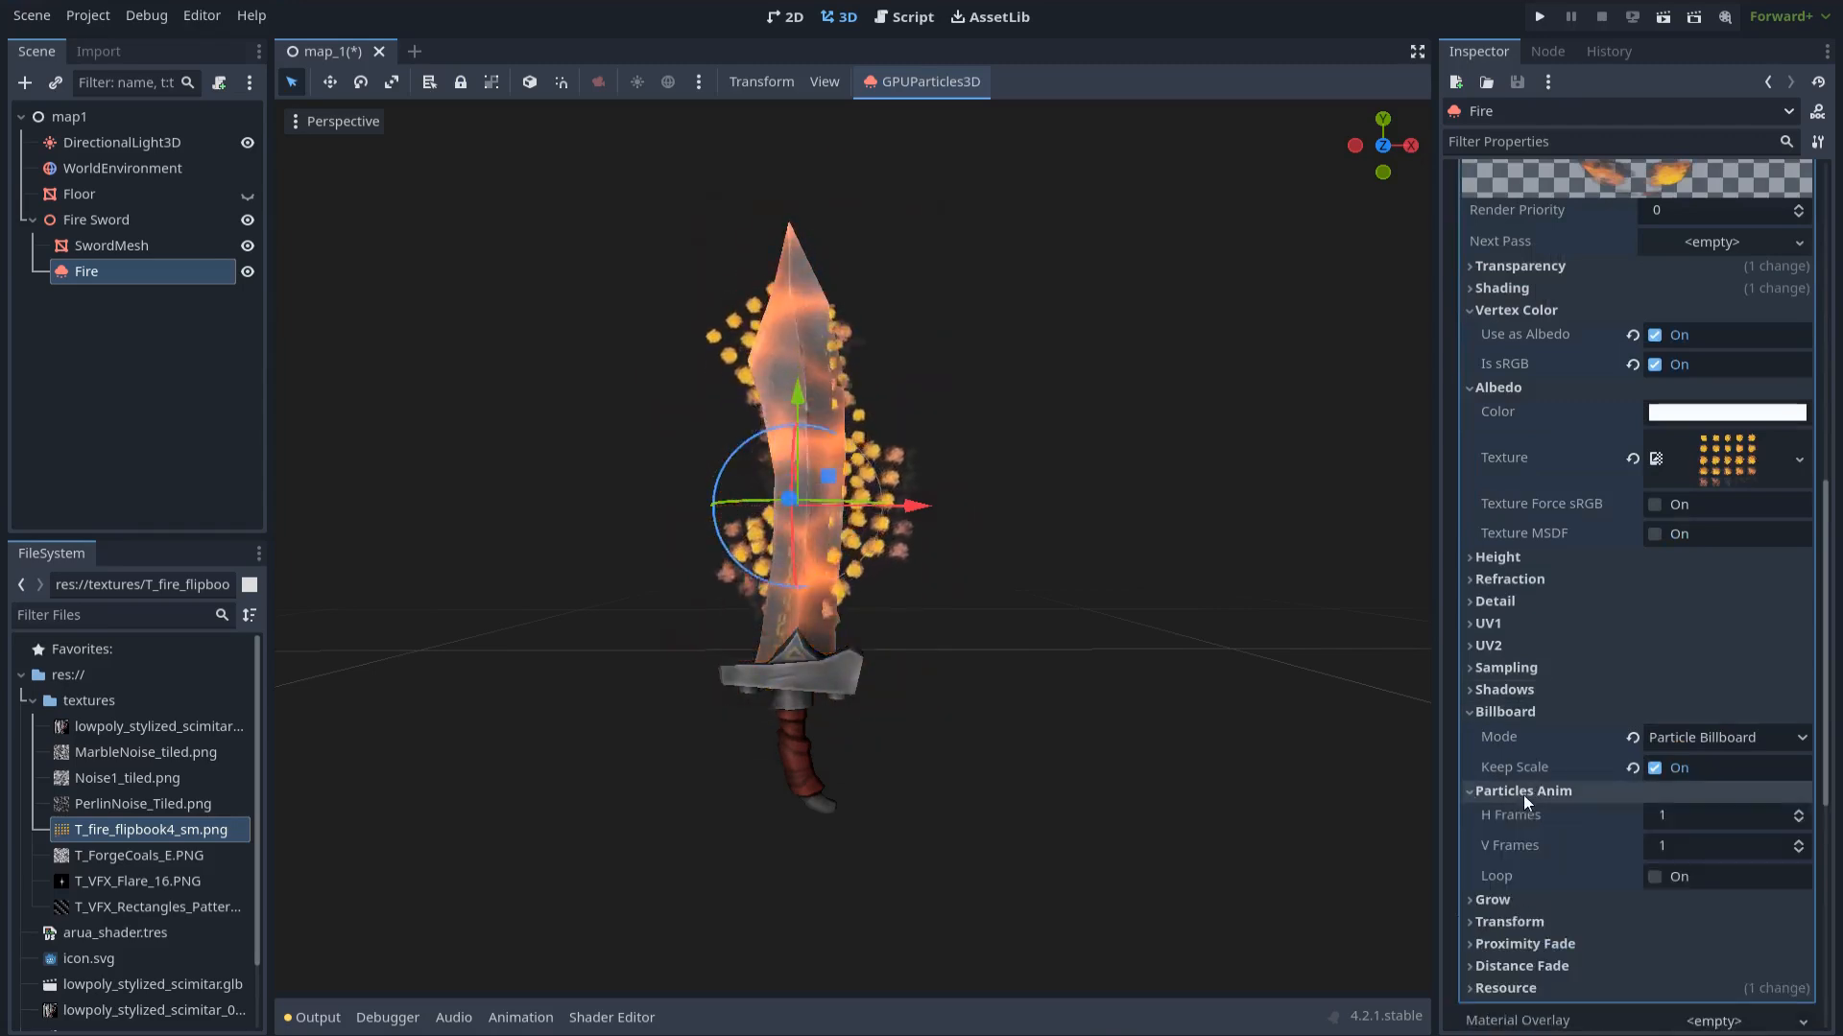
left_click(1702, 817)
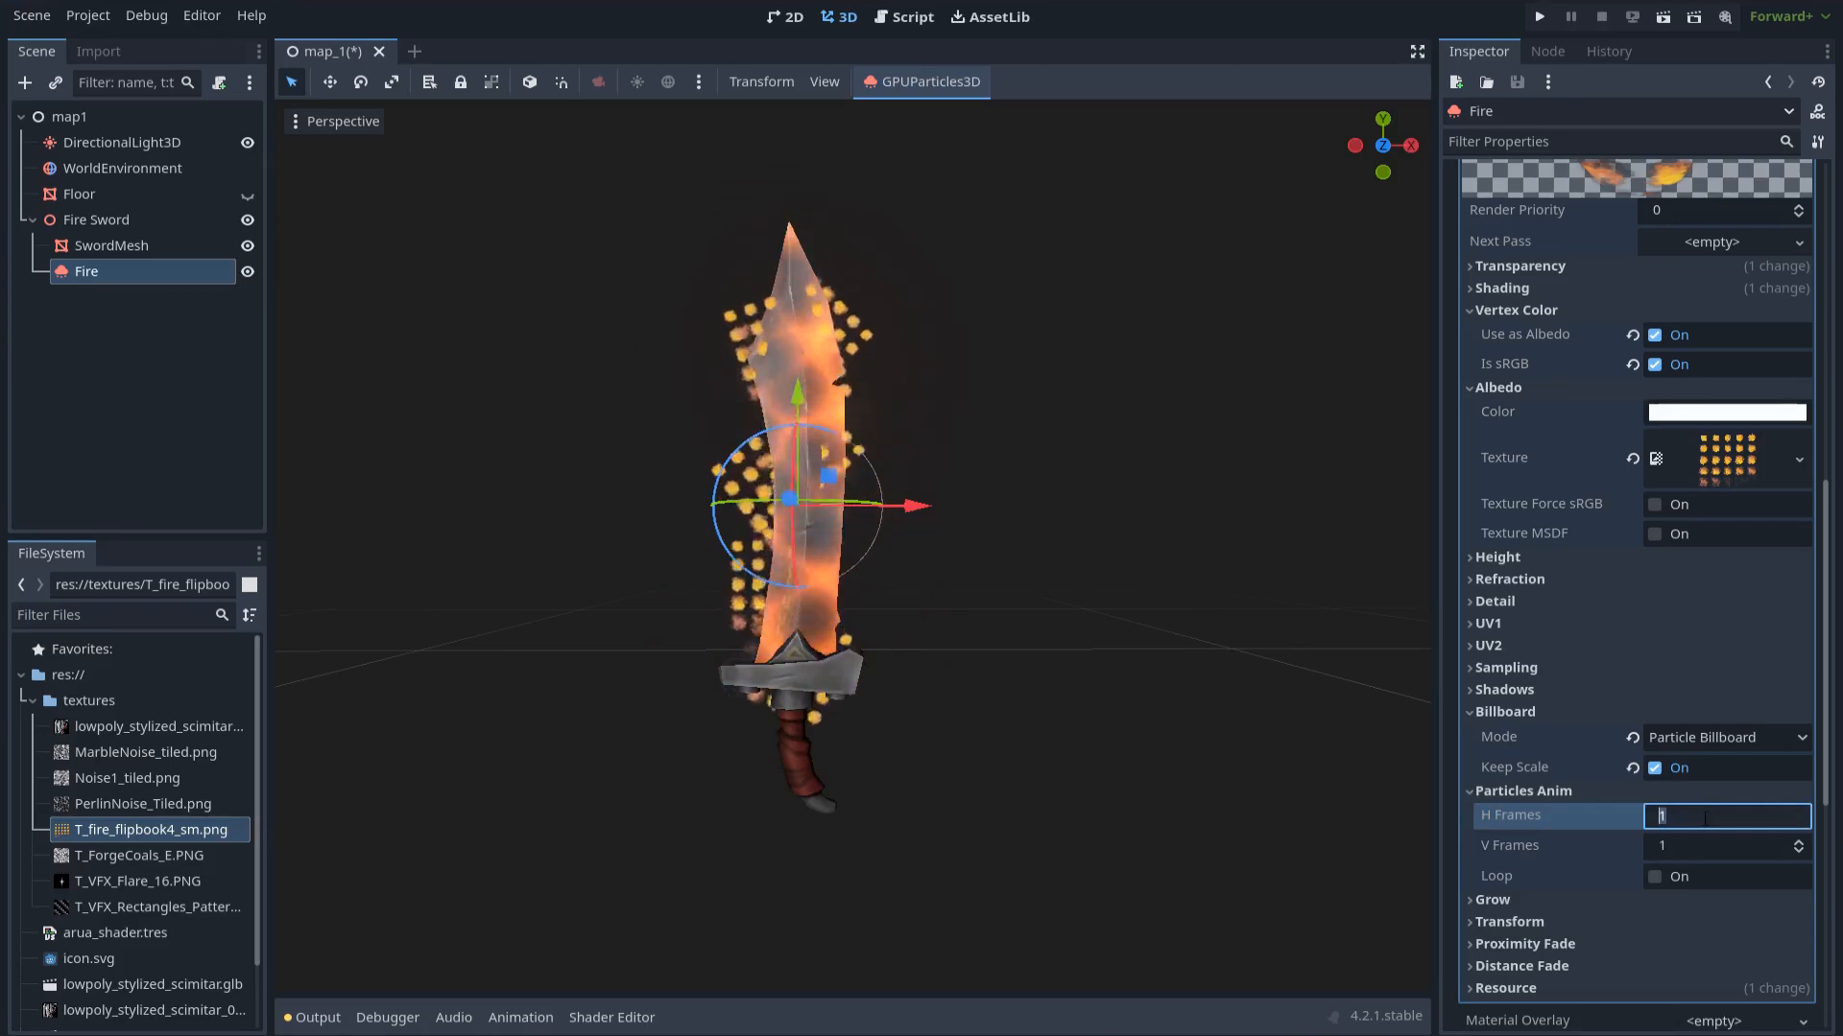
left_click(1703, 847)
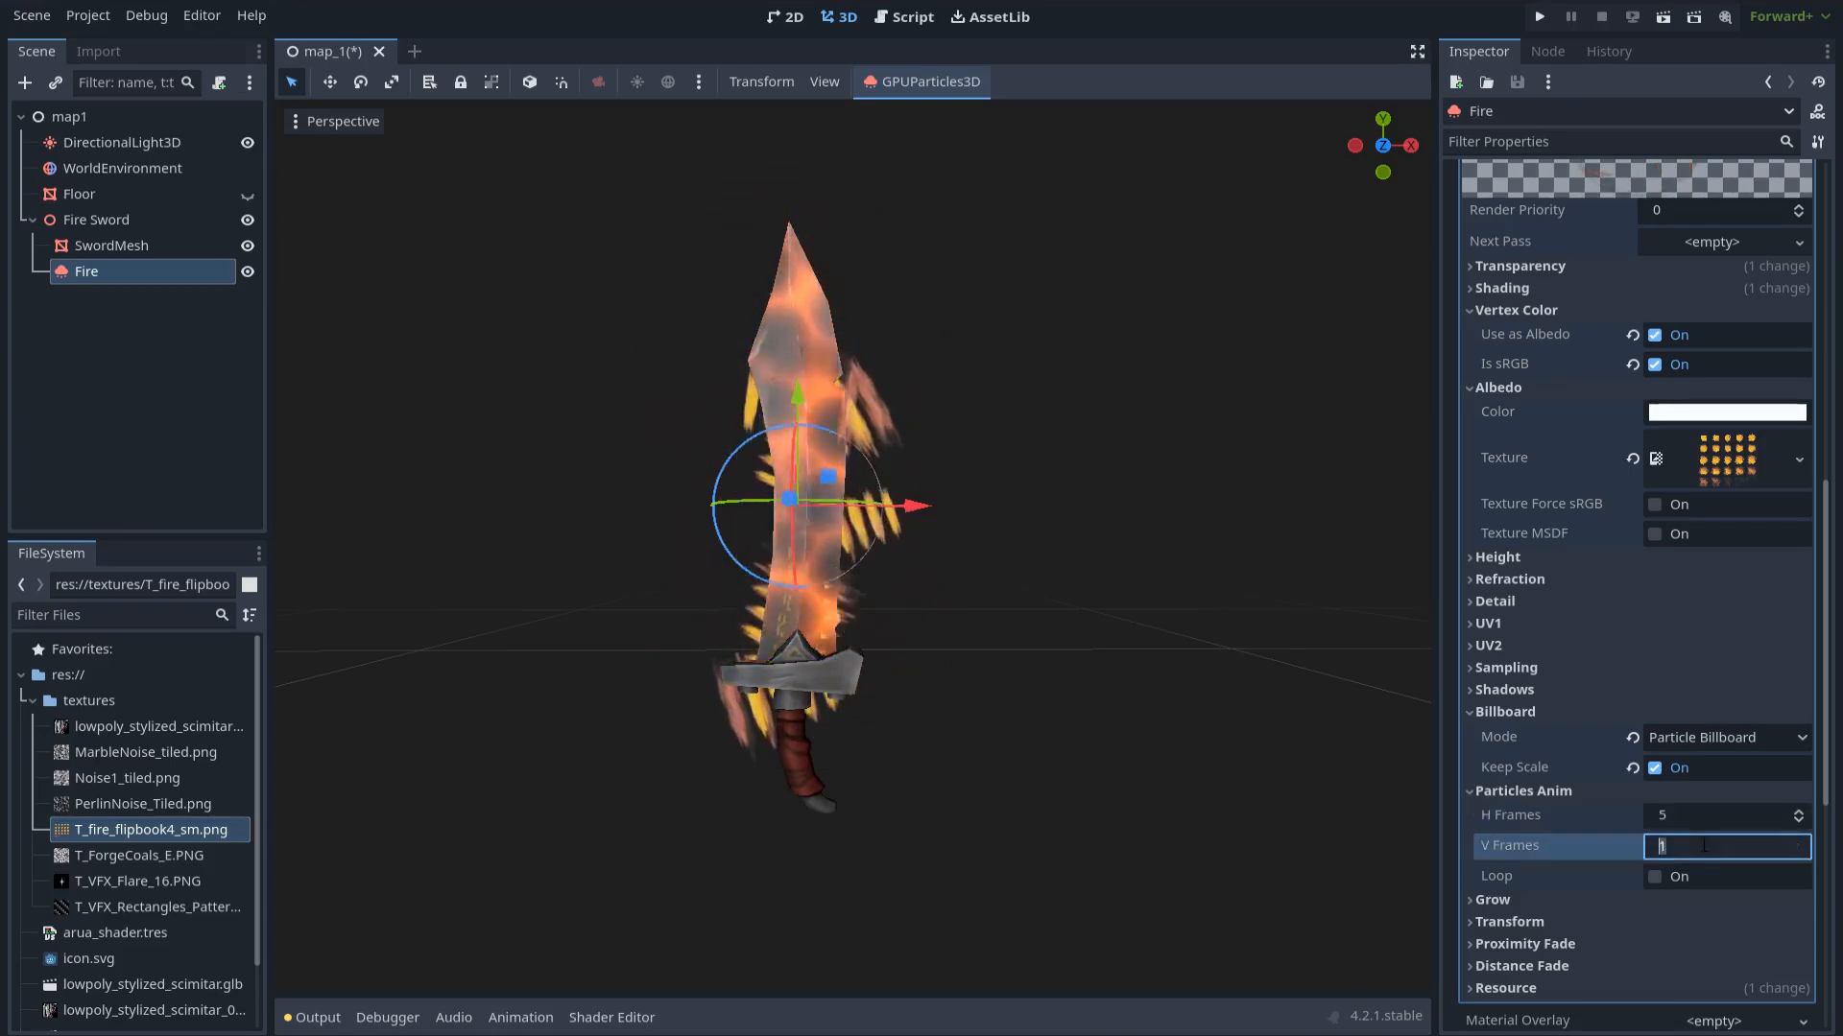
type("5")
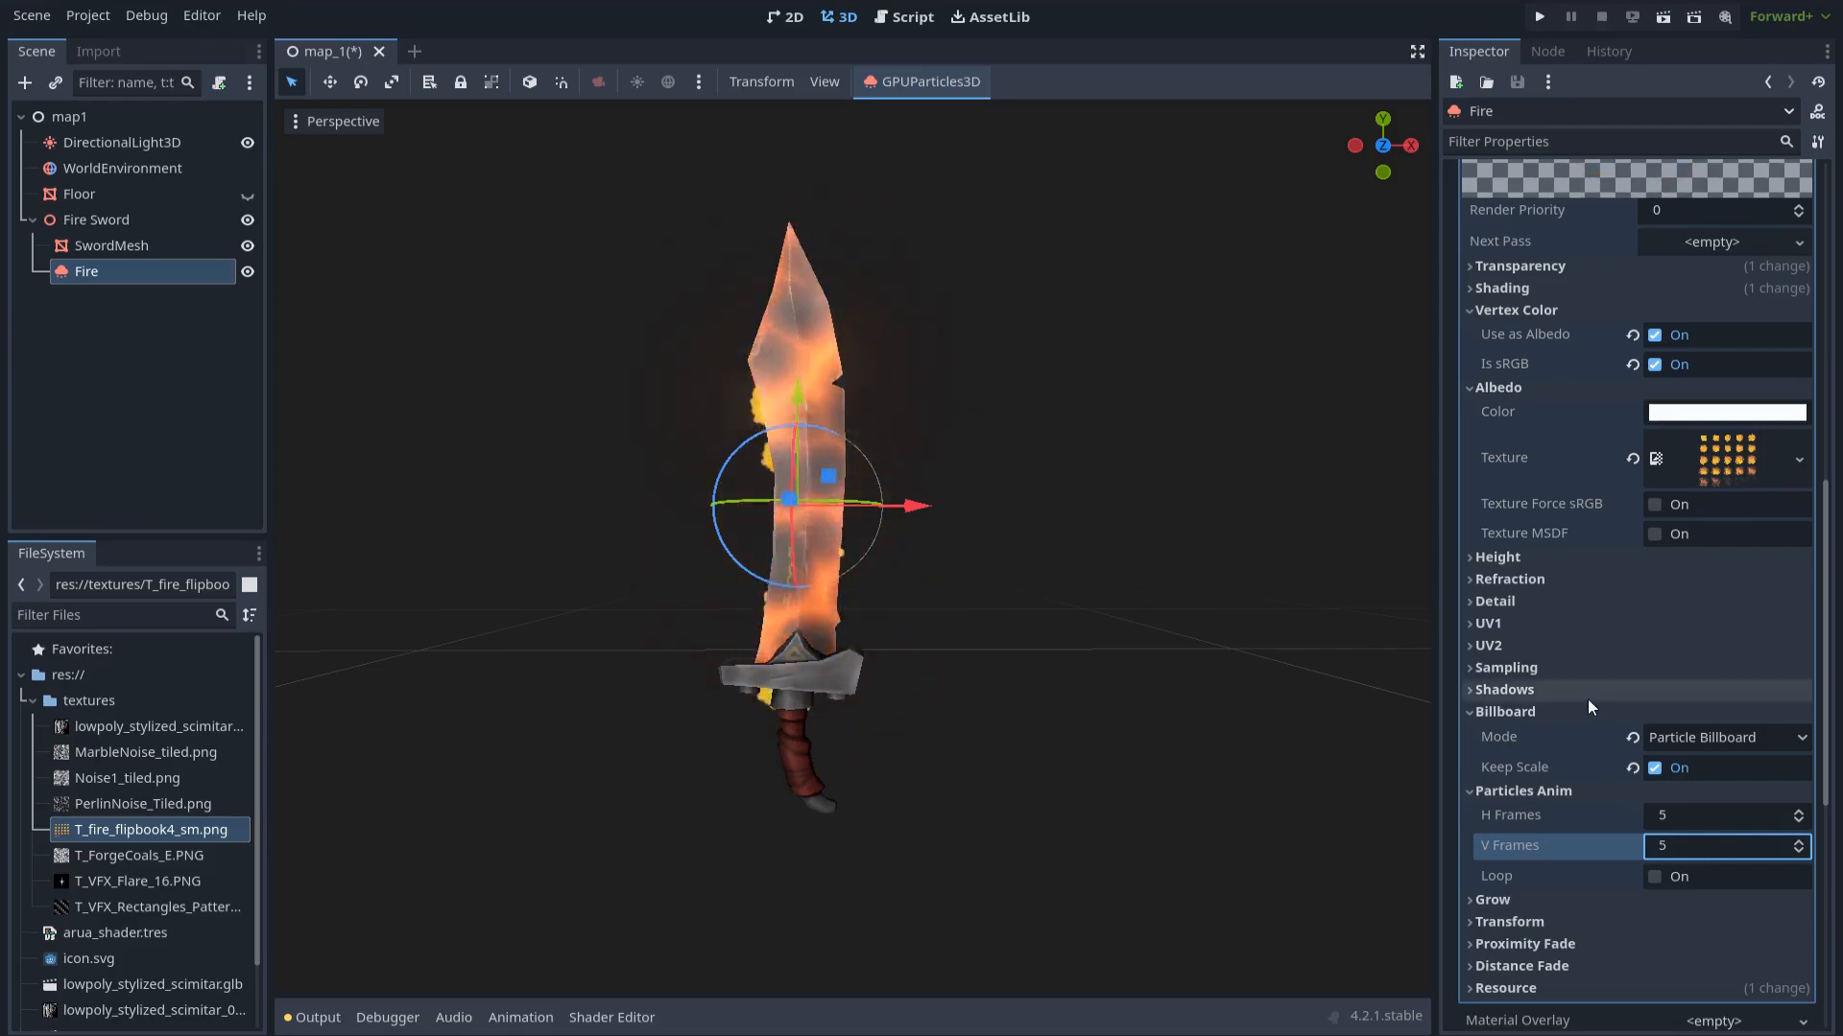
Set the minimum and maximum animation speed of the Fire process material to 1
scroll(1593, 700, "up", 5)
scroll(1587, 689, "up", 5)
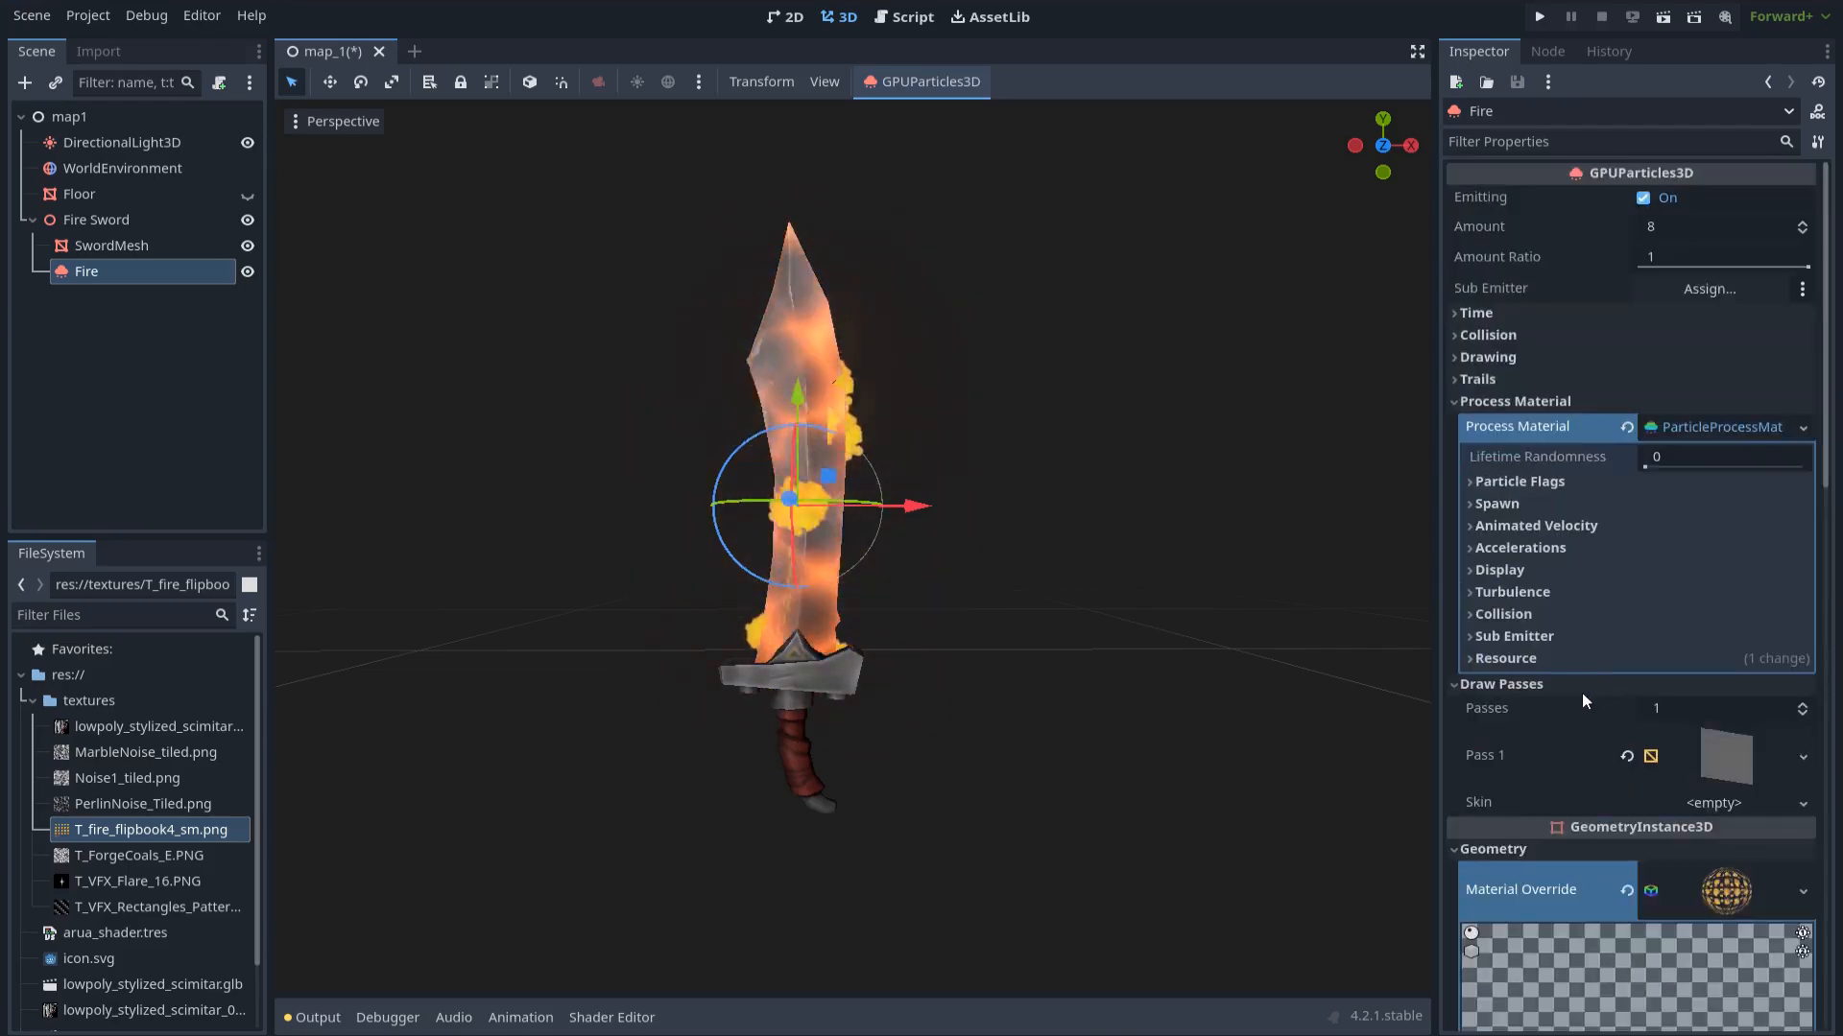
left_click(1510, 570)
scroll(1524, 793, "down", 1)
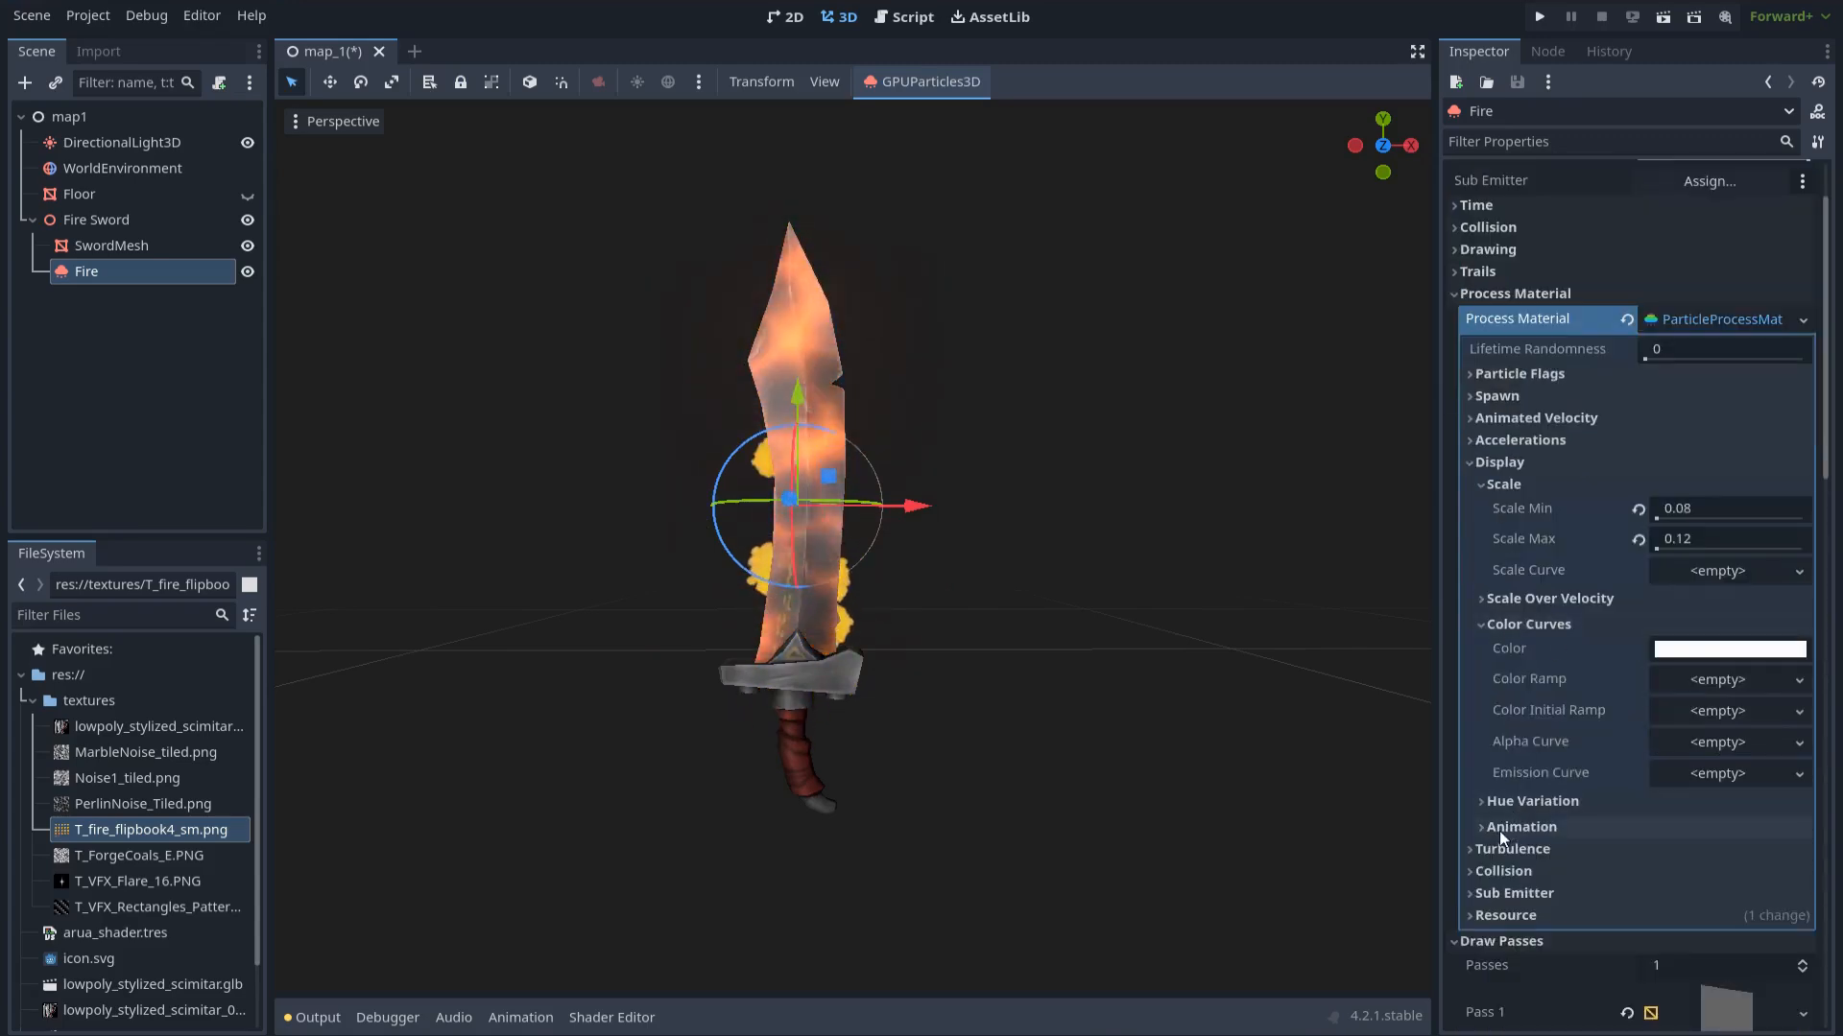
left_click(1537, 831)
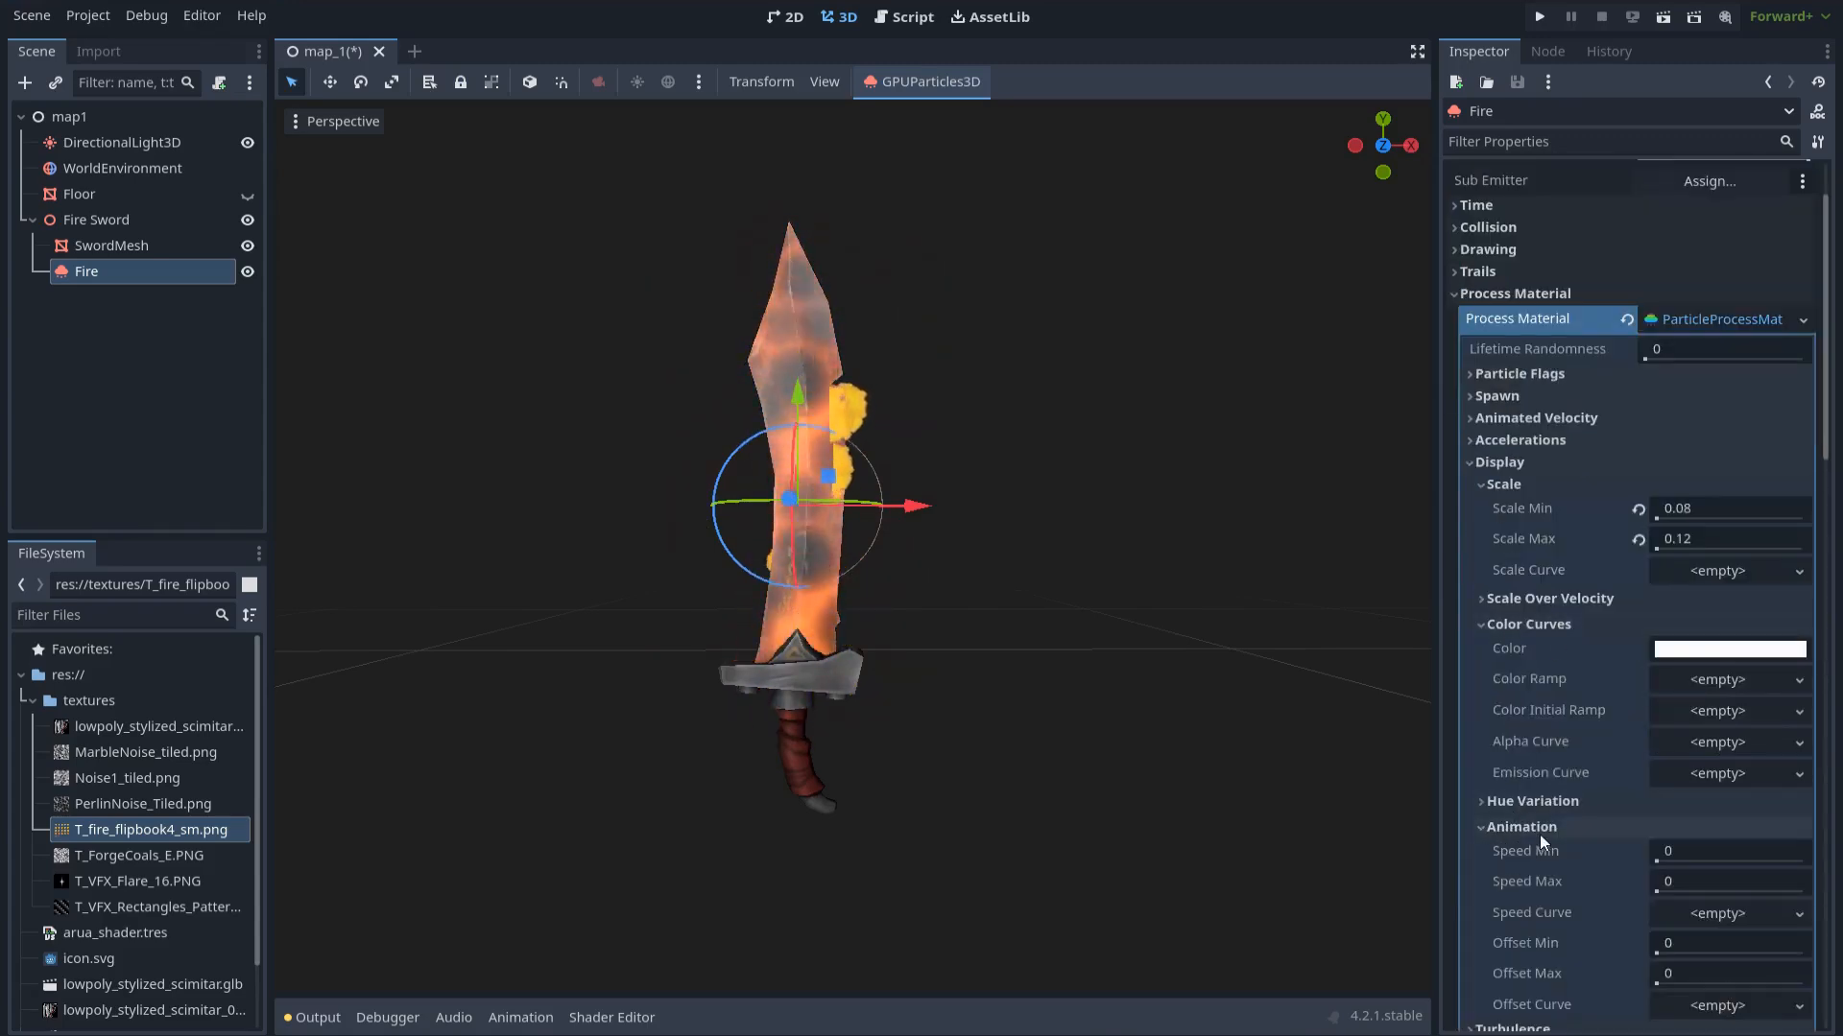
left_click(1695, 855)
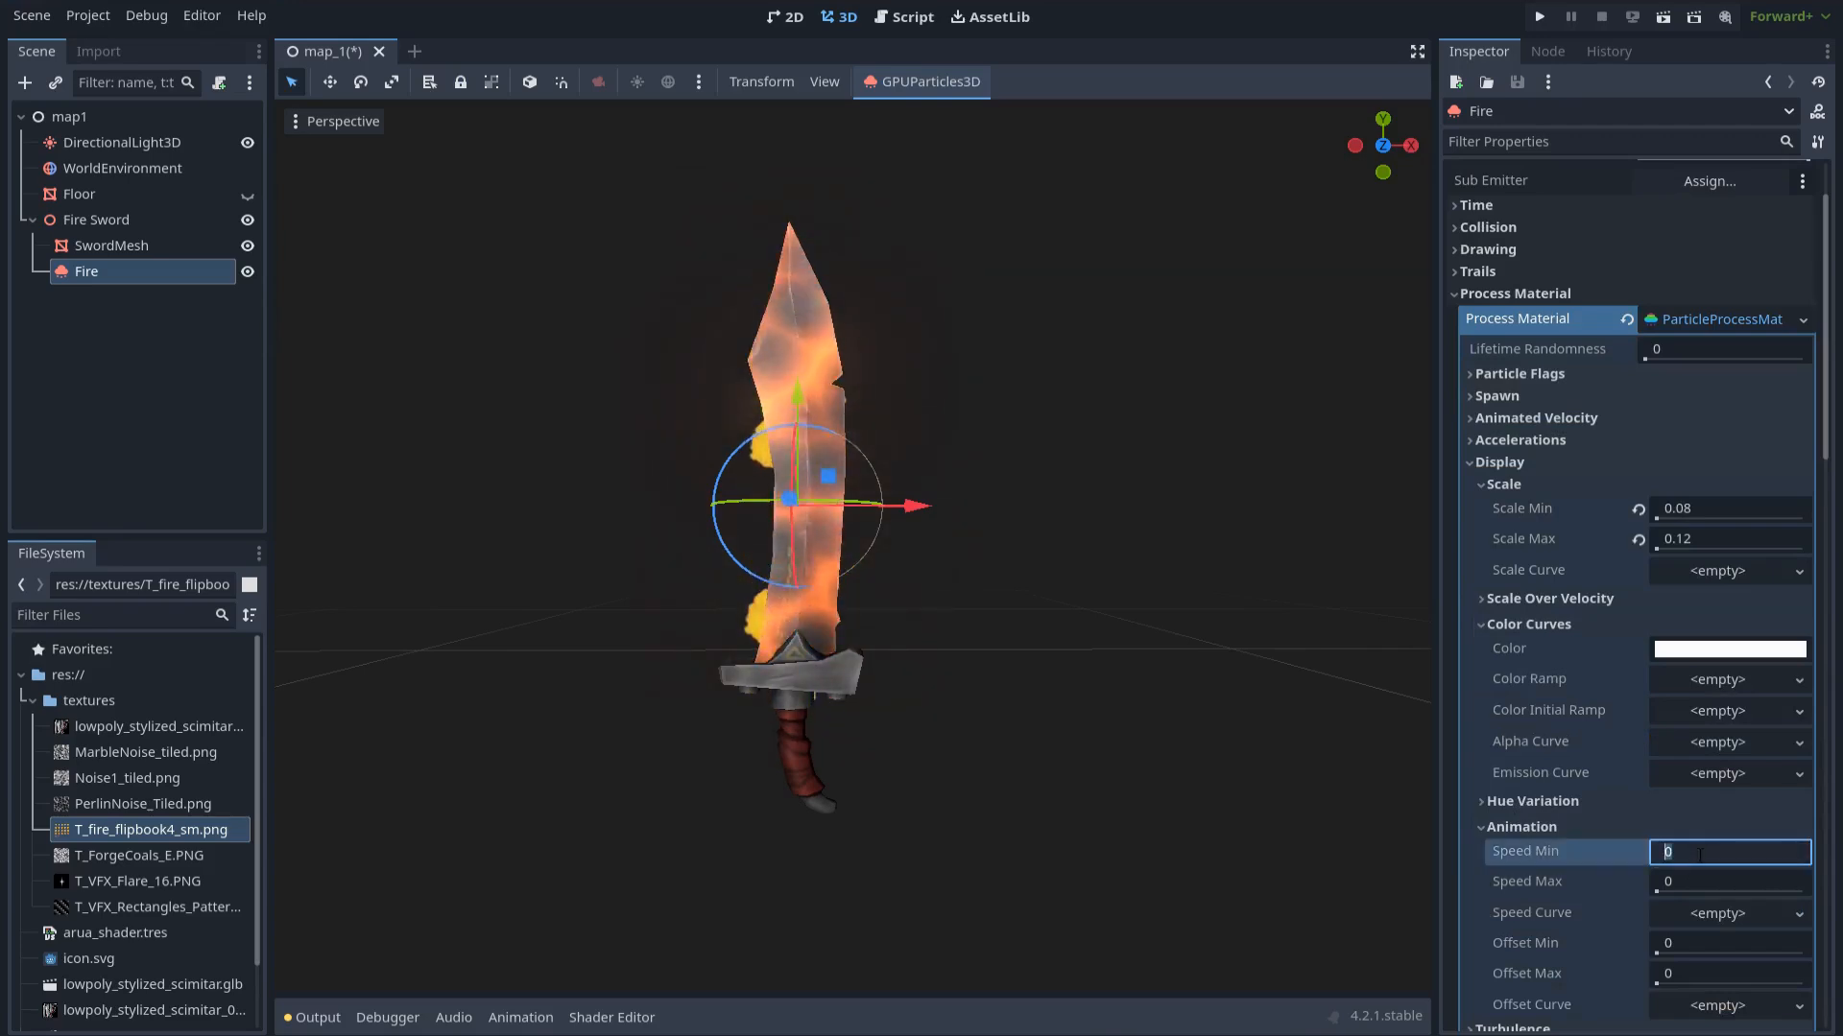
type("1")
key("Return")
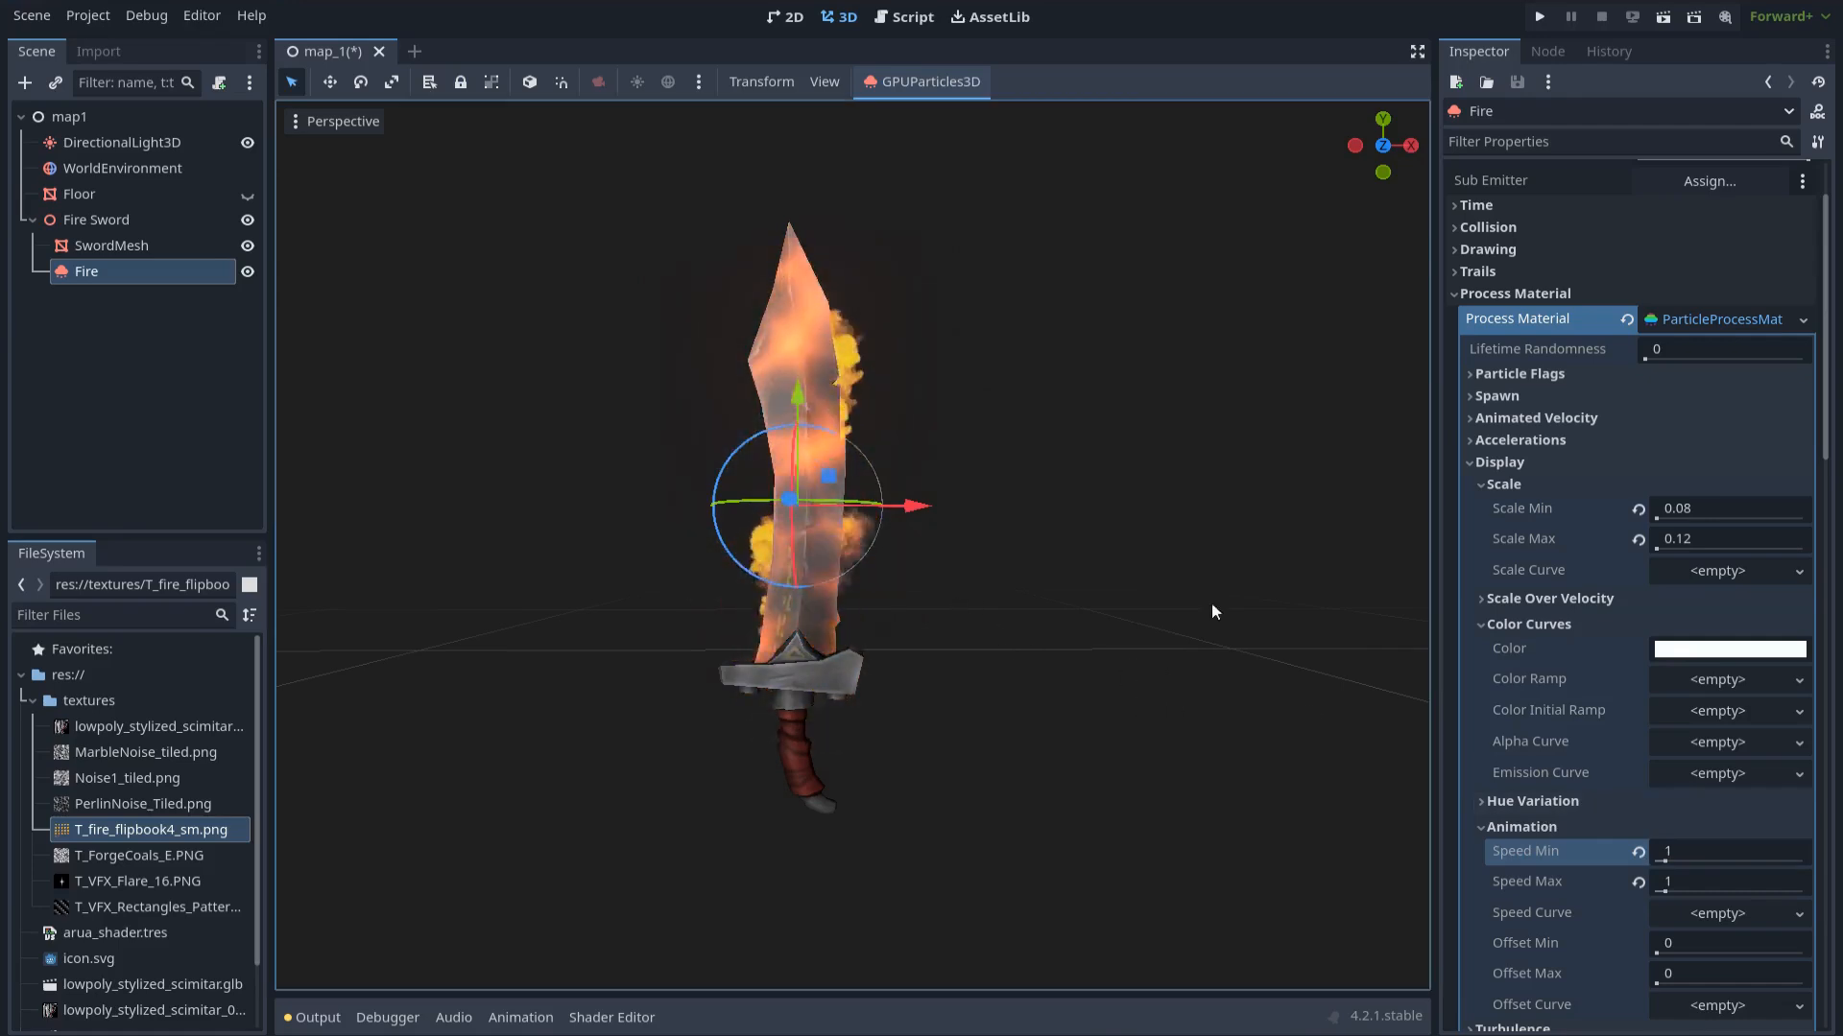
Raise the Fire emitter's particle amount to 30 and deselect the node to view the effect
scroll(1666, 537, "up", 1)
left_click(1674, 228)
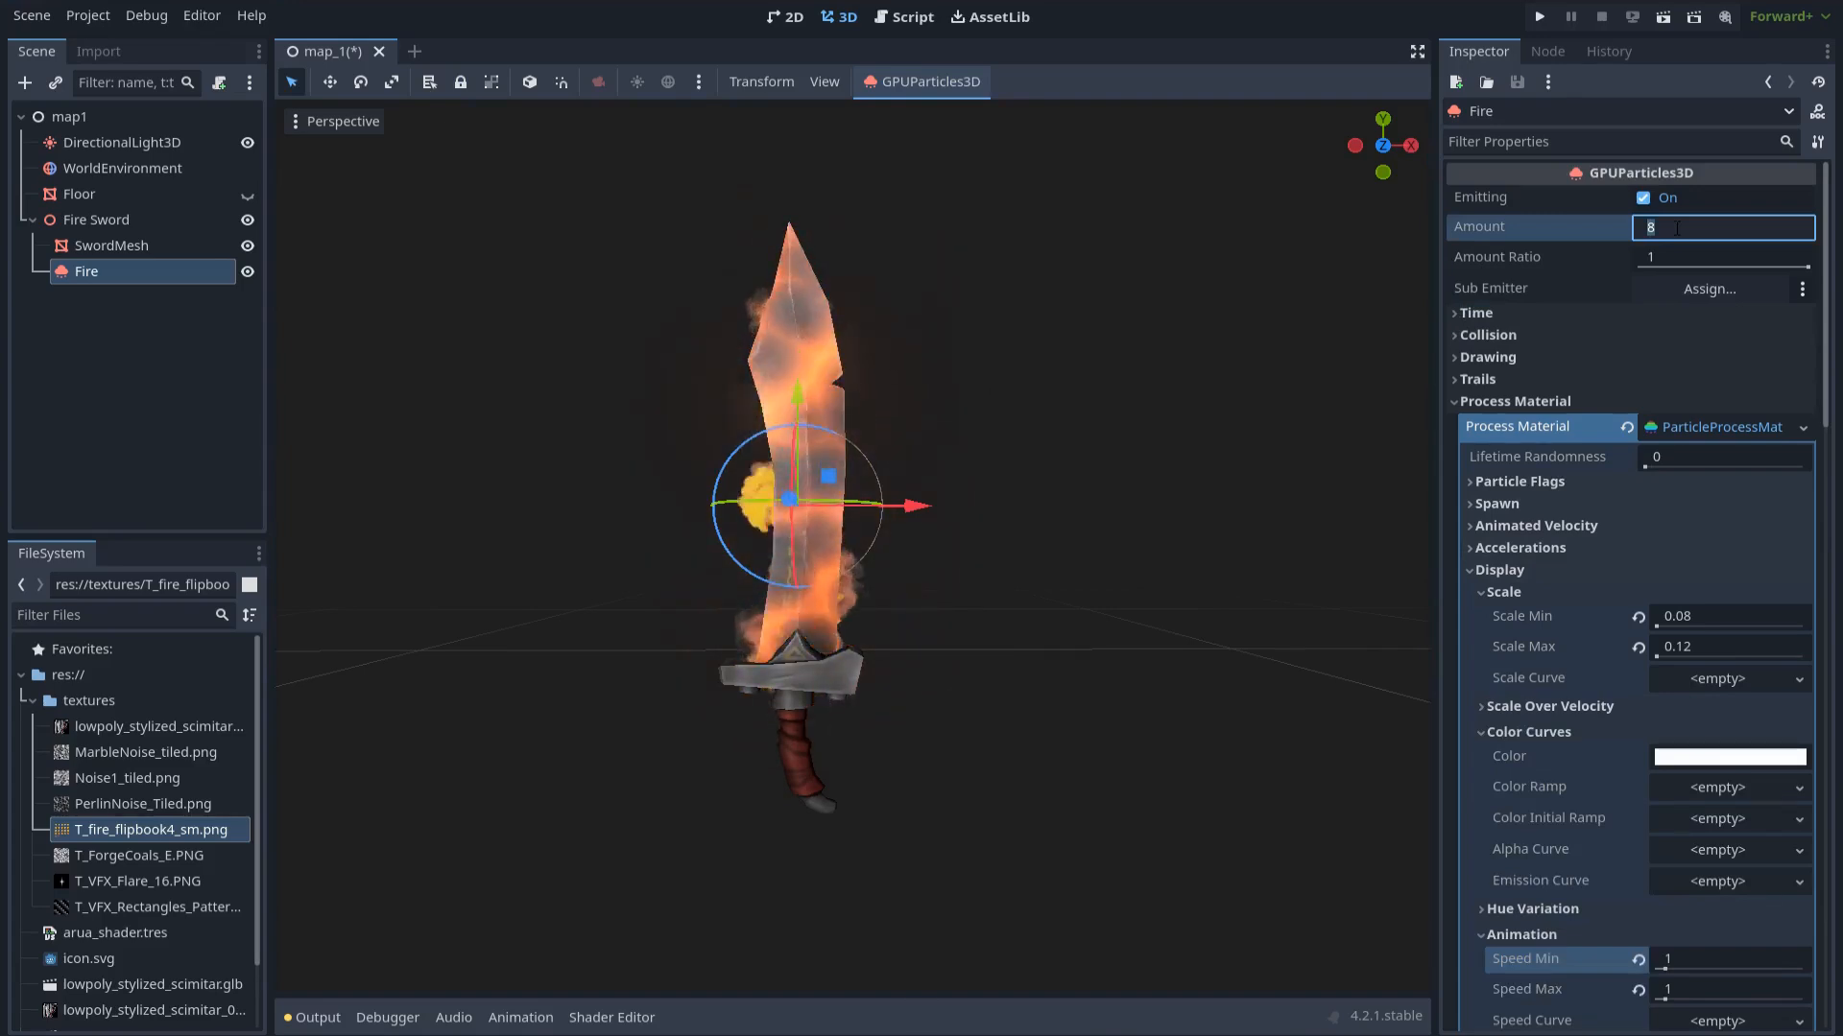
type("30")
key("Return")
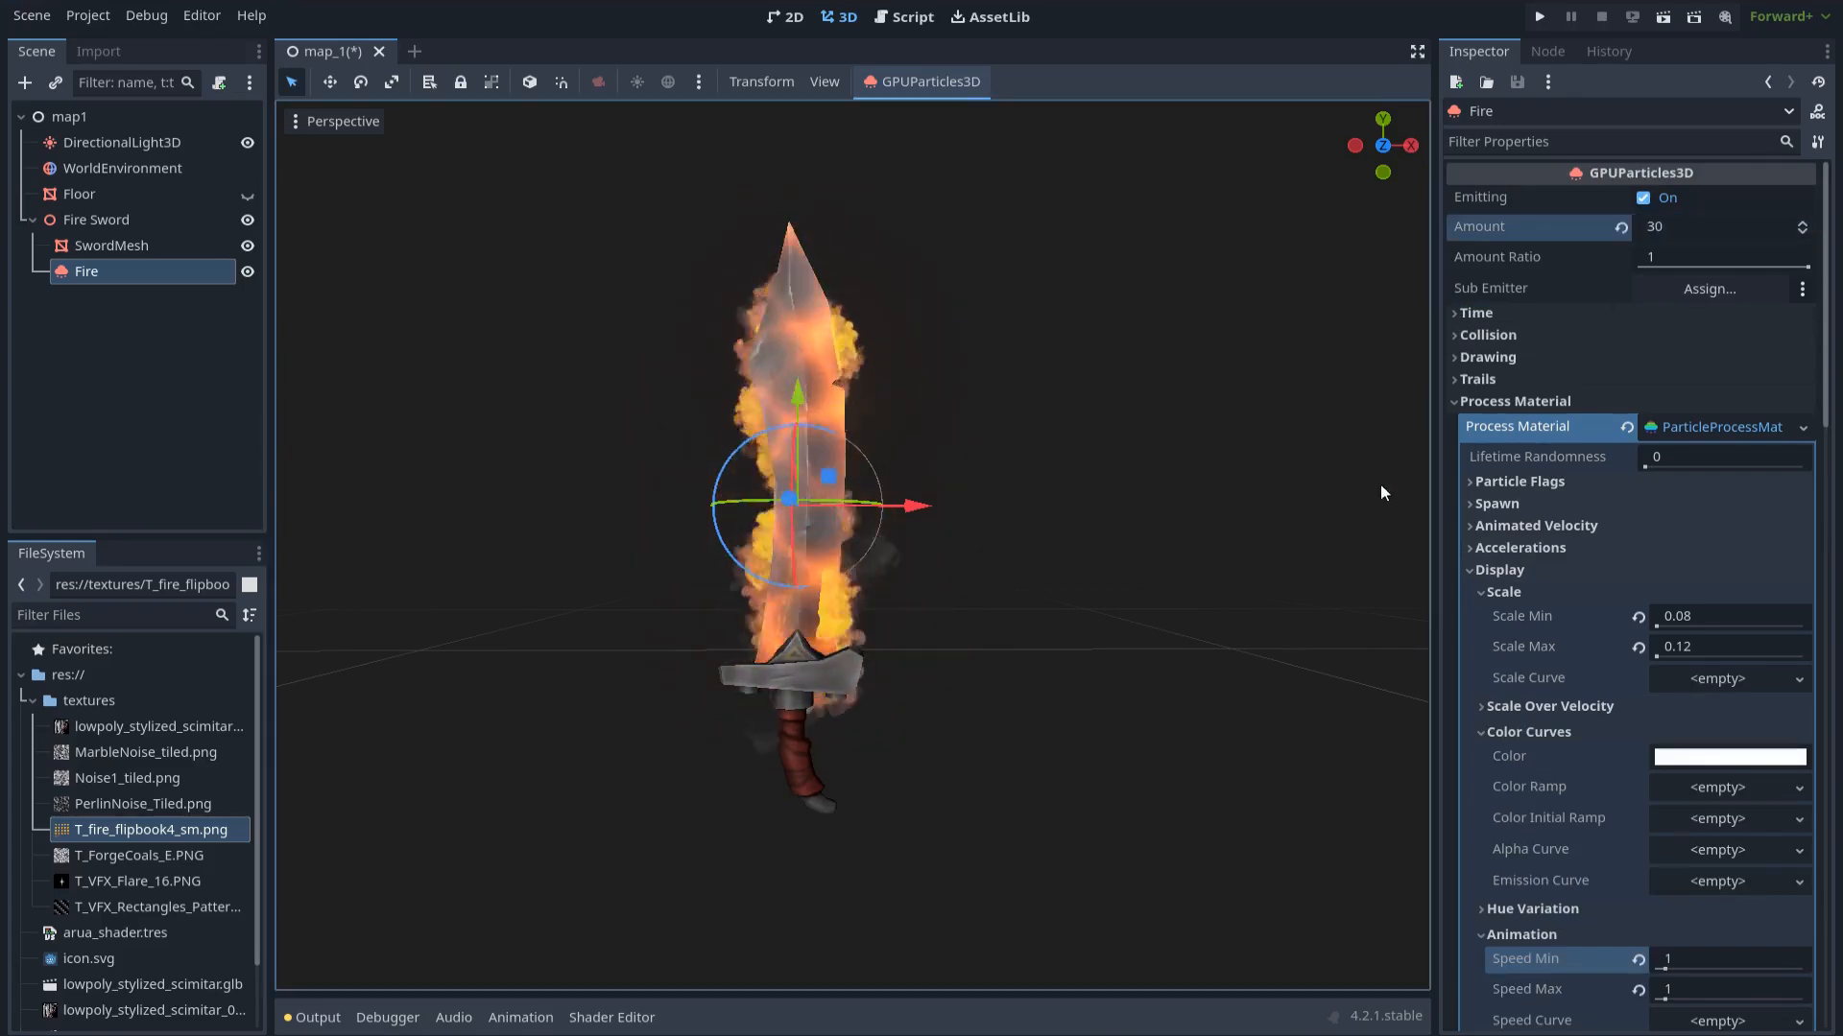
left_click(1074, 620)
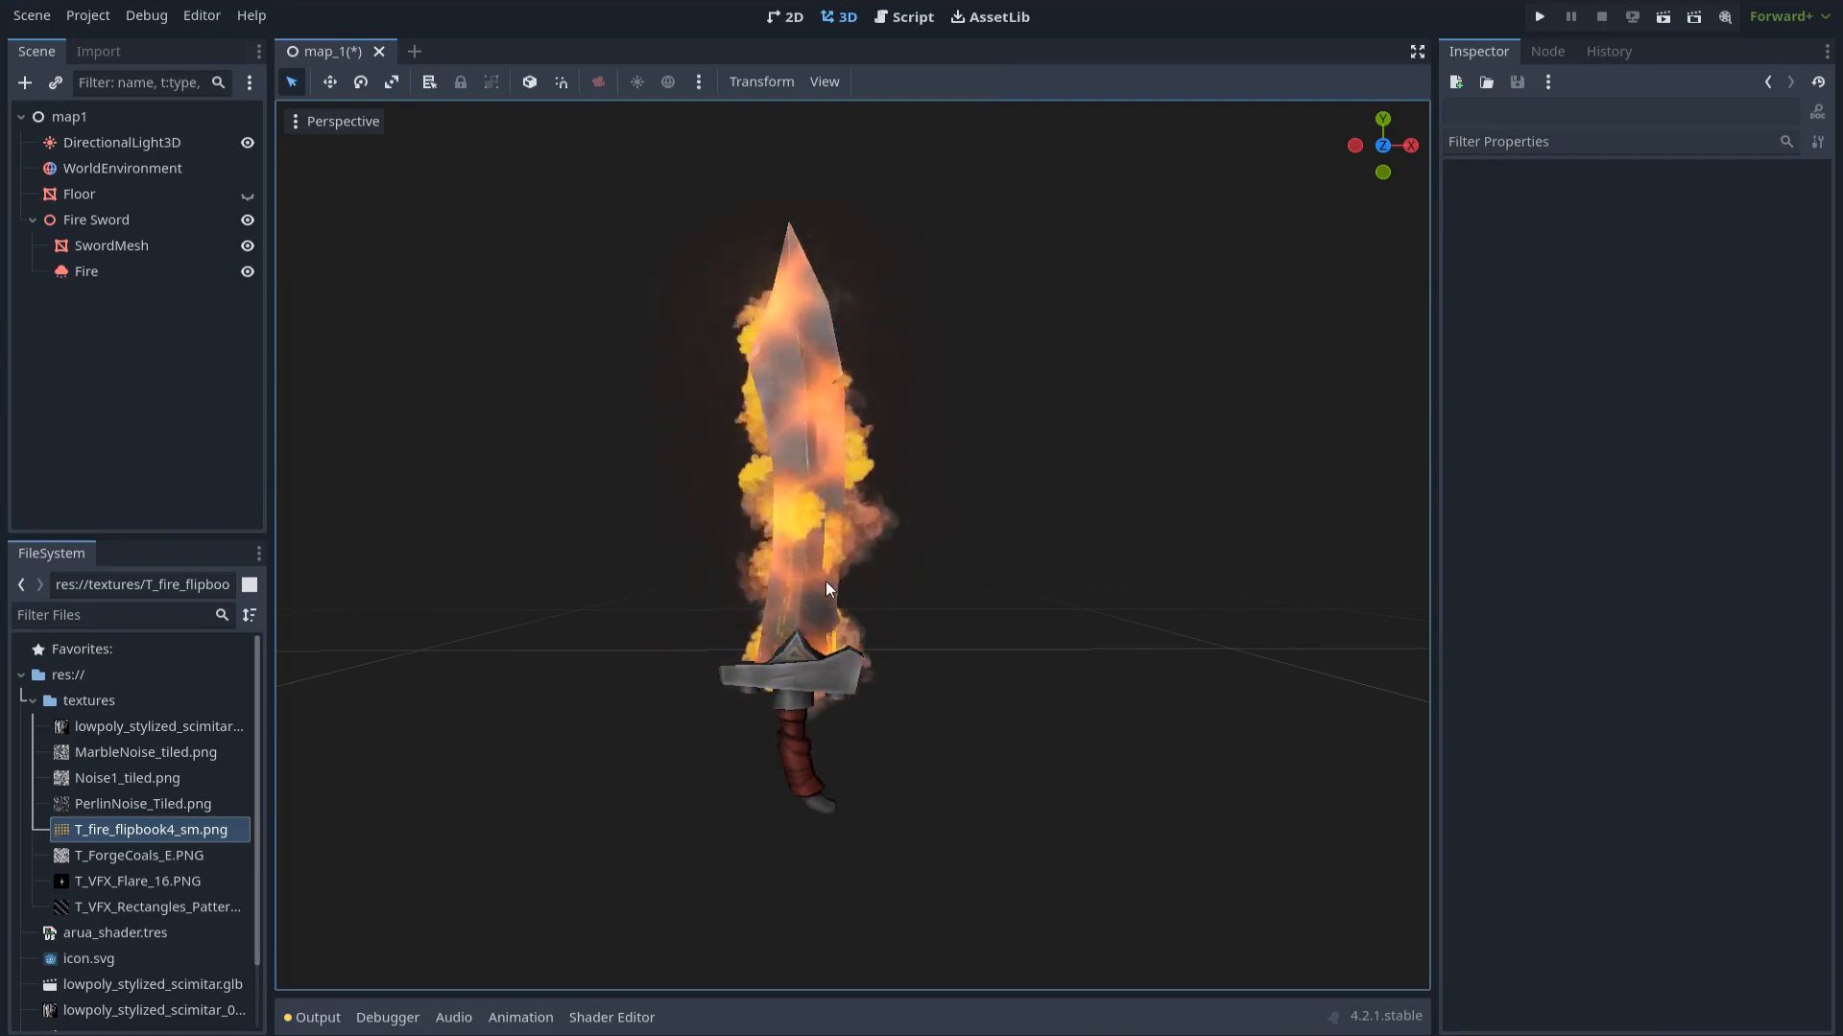
Enable Proximity Fade on the Fire override material with a distance of 0.05 m
left_click(152, 273)
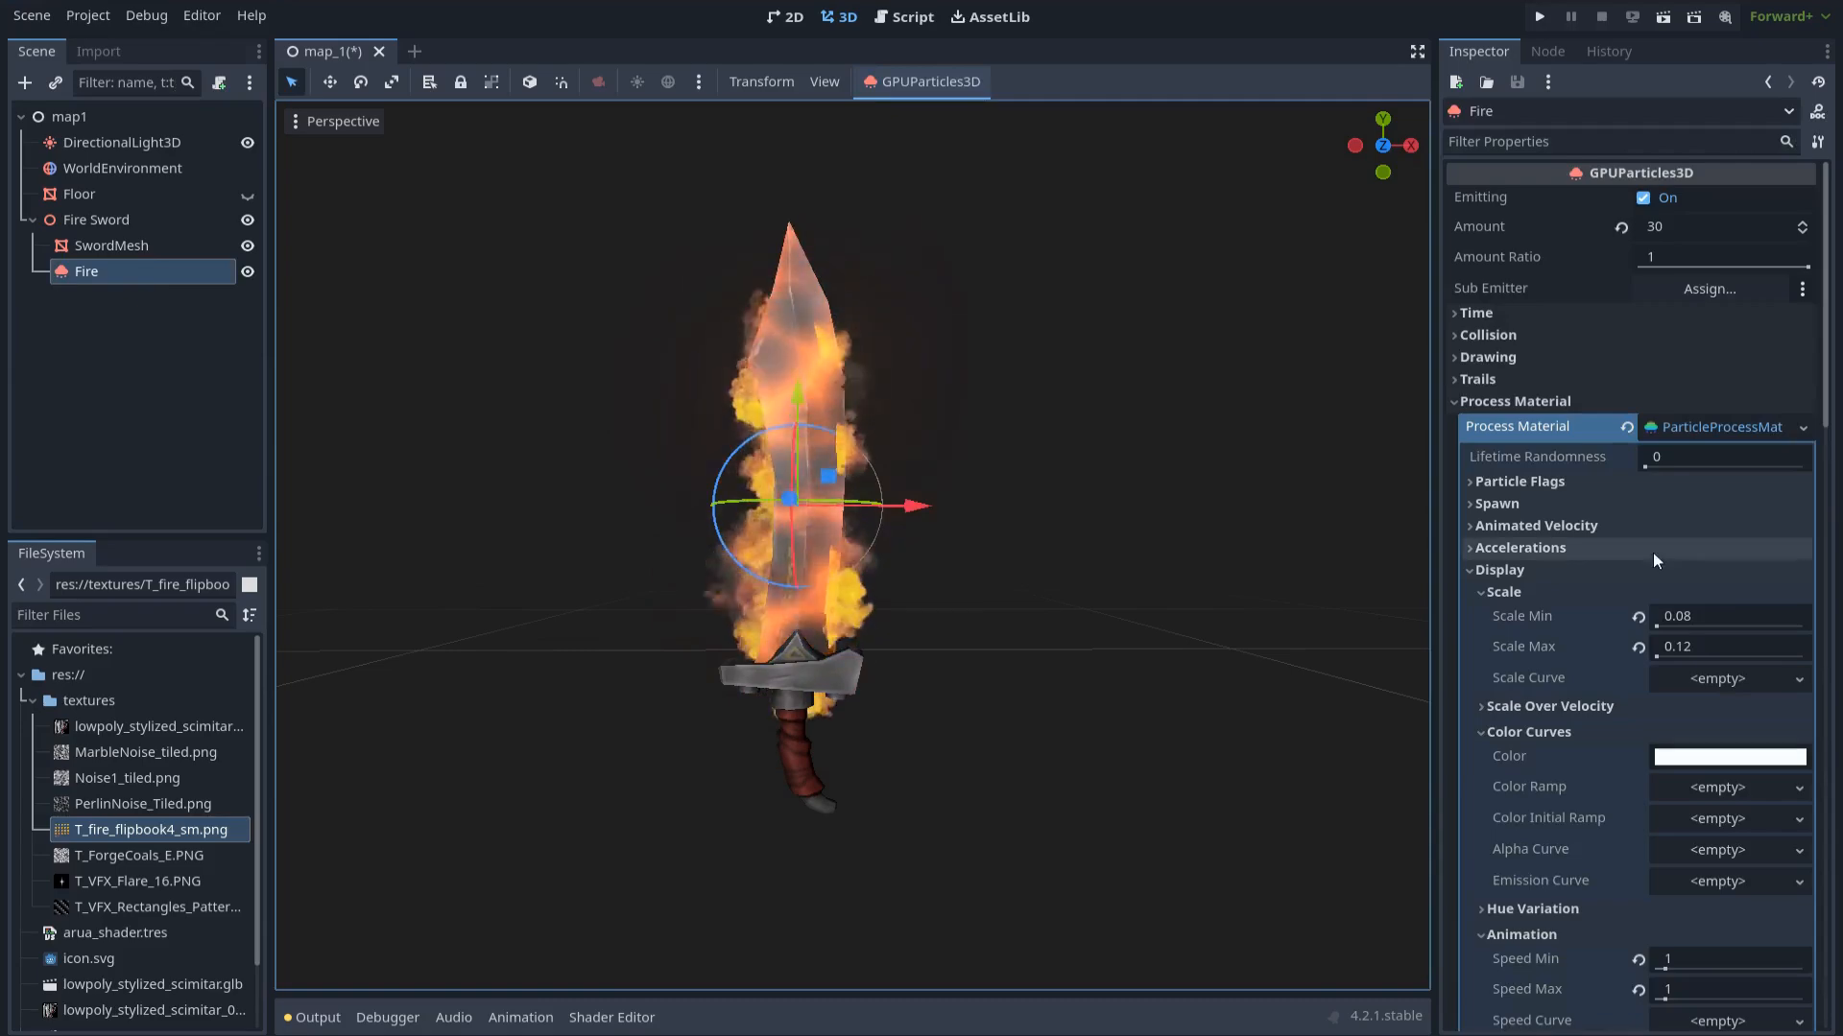
scroll(1611, 501, "down", 3)
scroll(1615, 522, "down", 15)
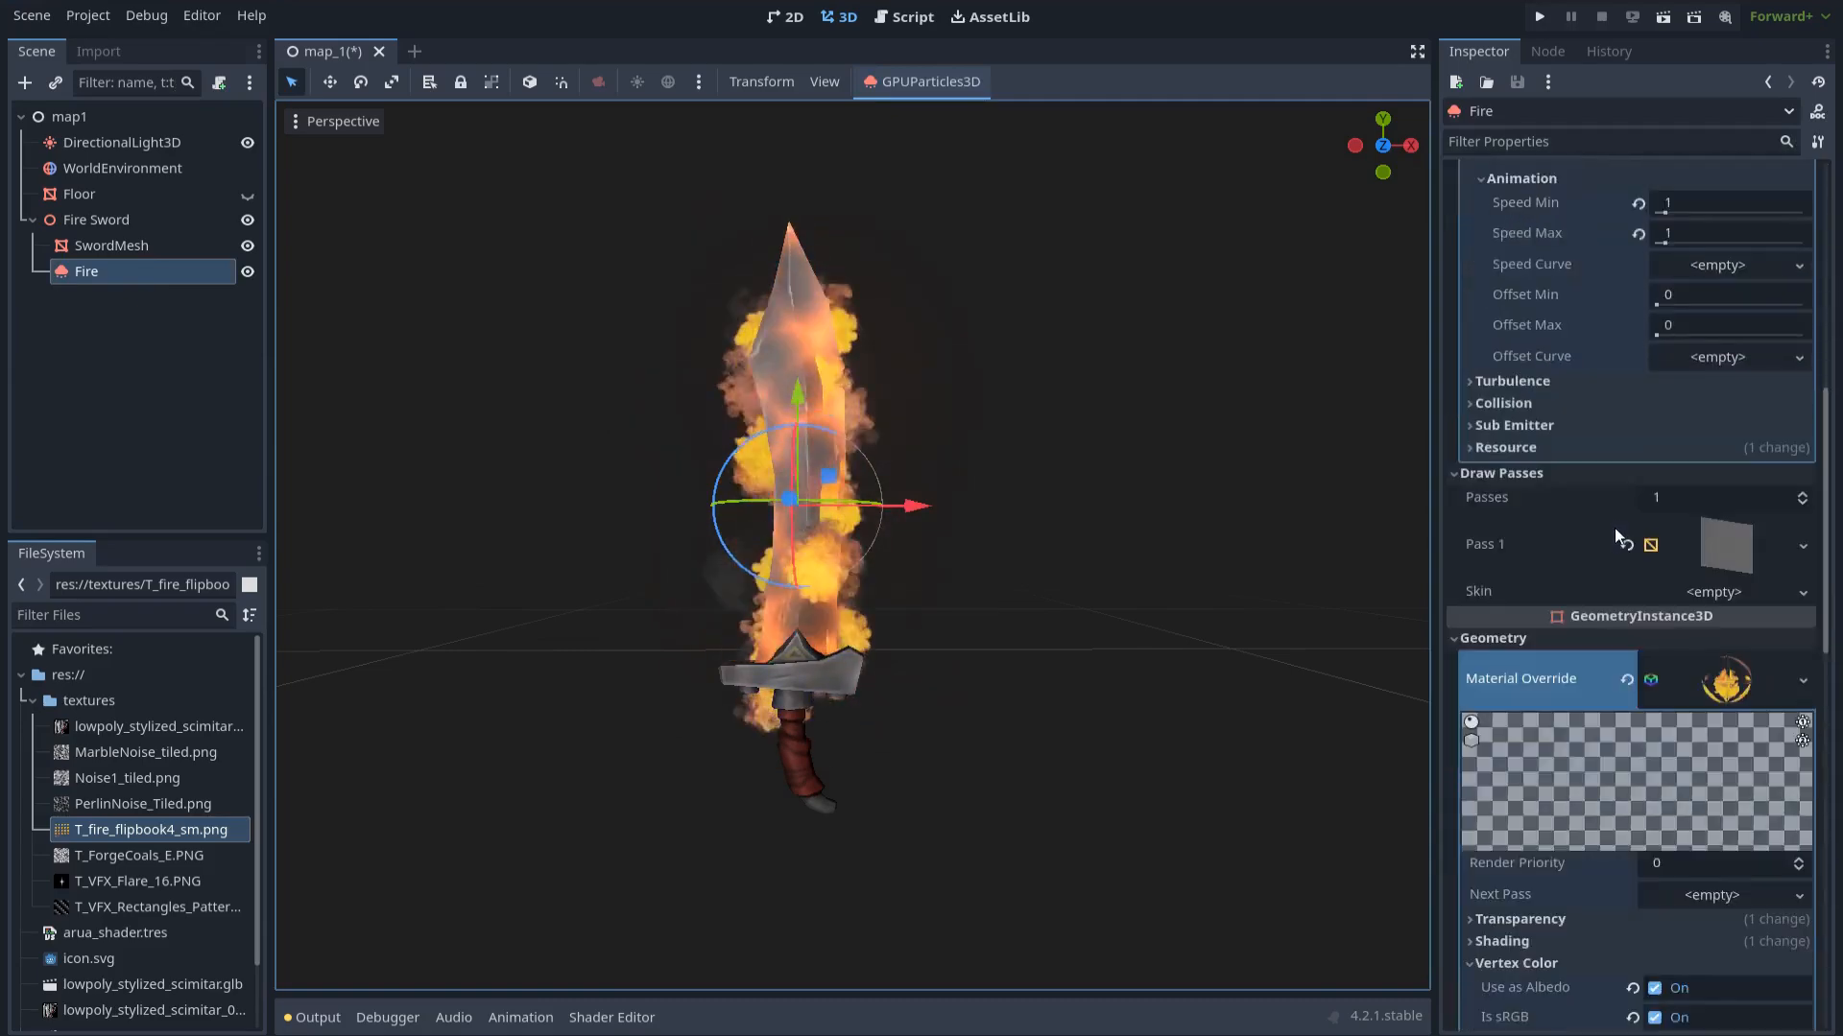
scroll(1624, 590, "down", 5)
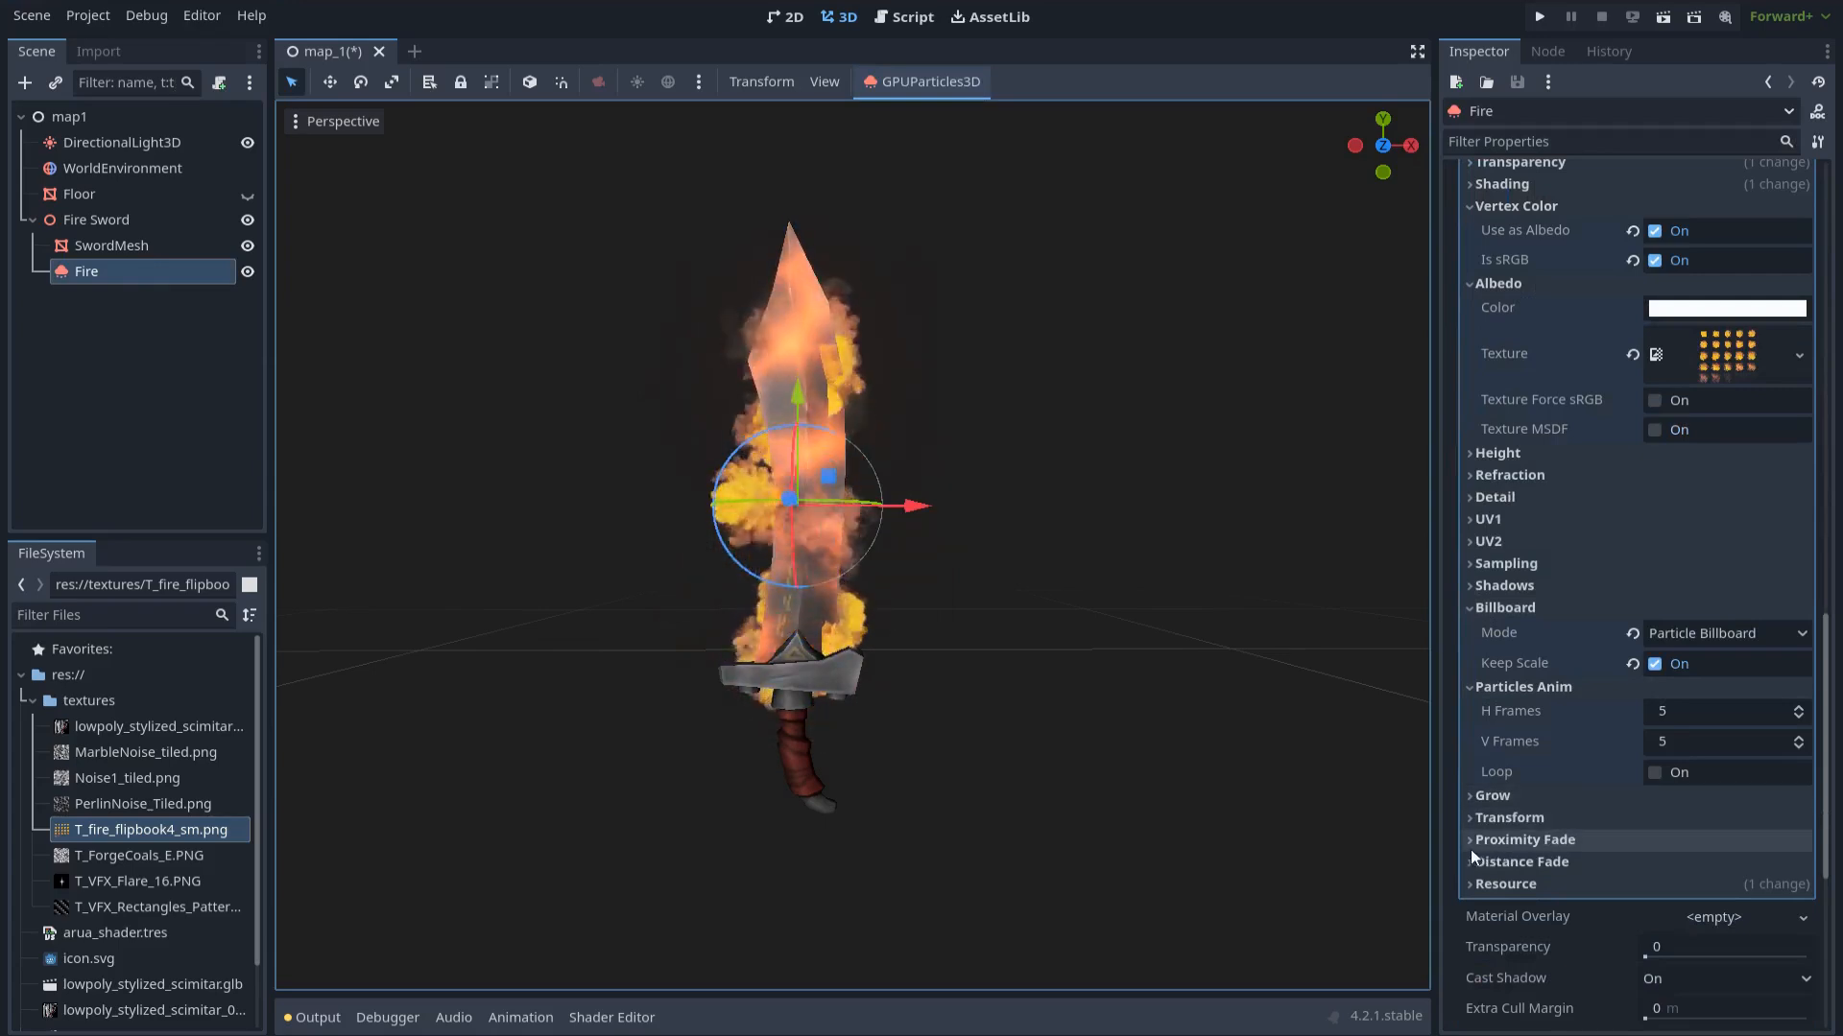
left_click(1525, 842)
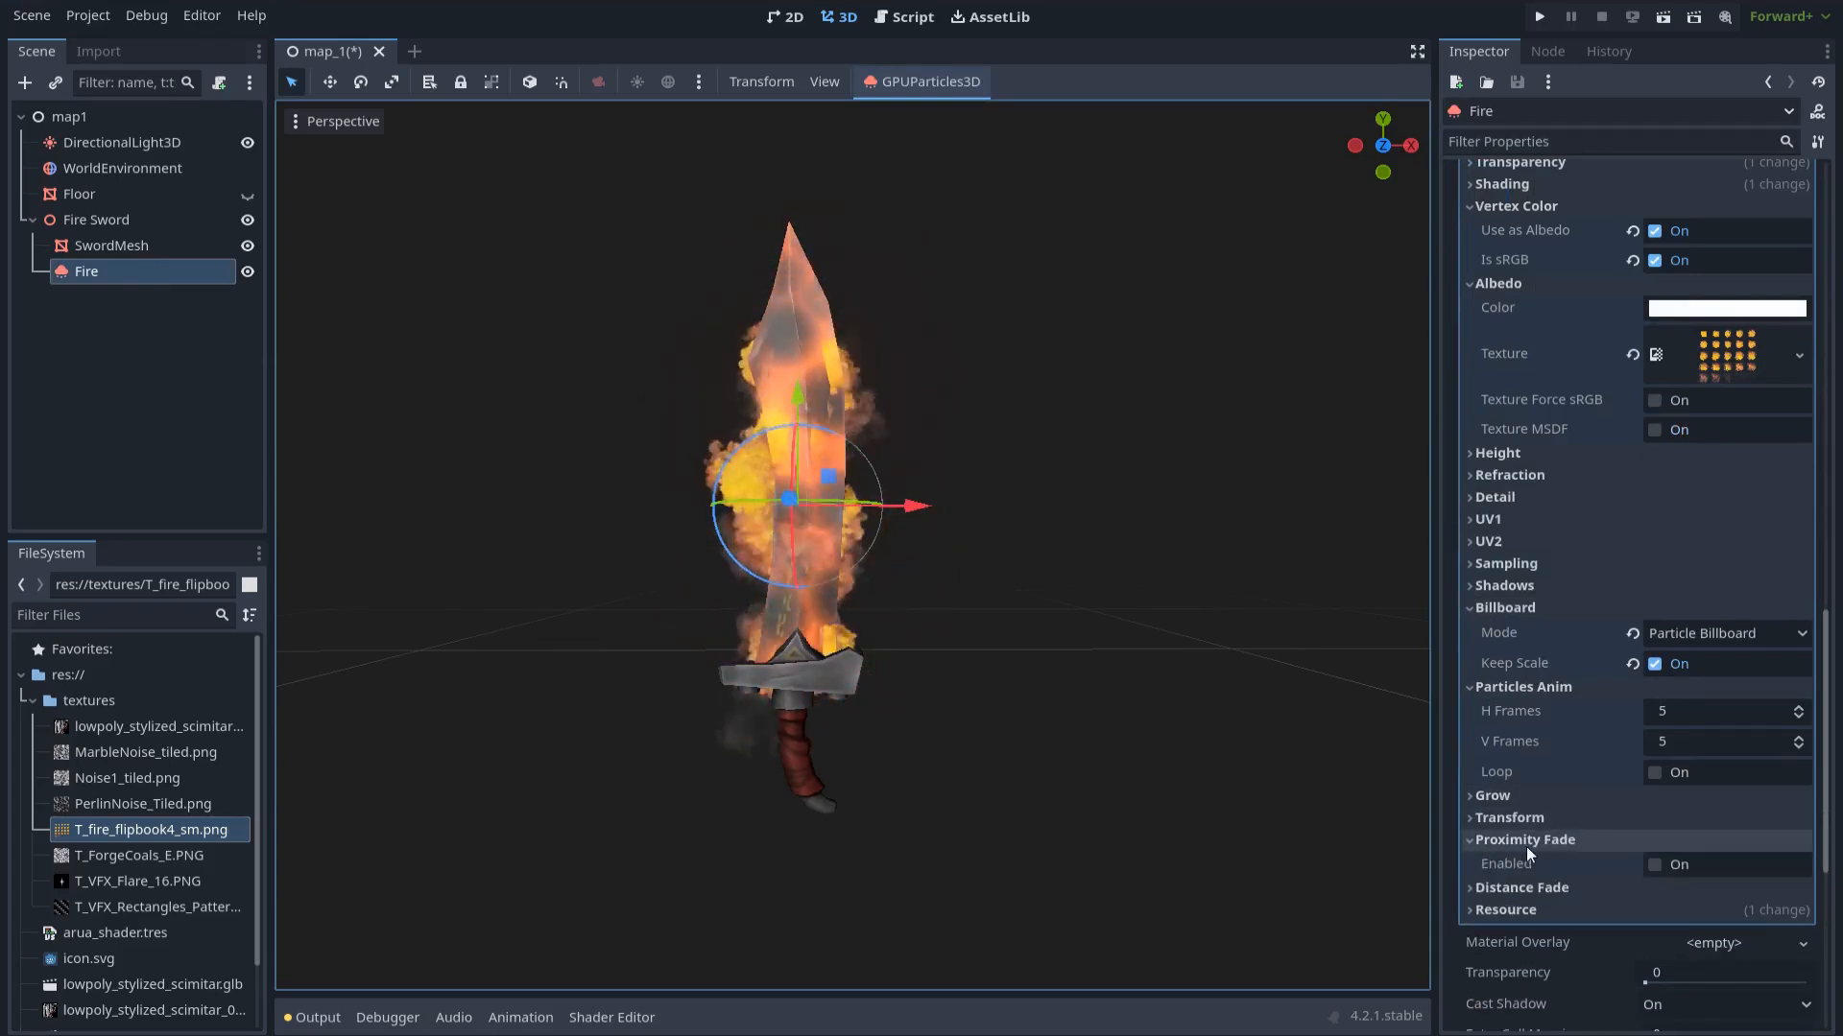
left_click(1654, 865)
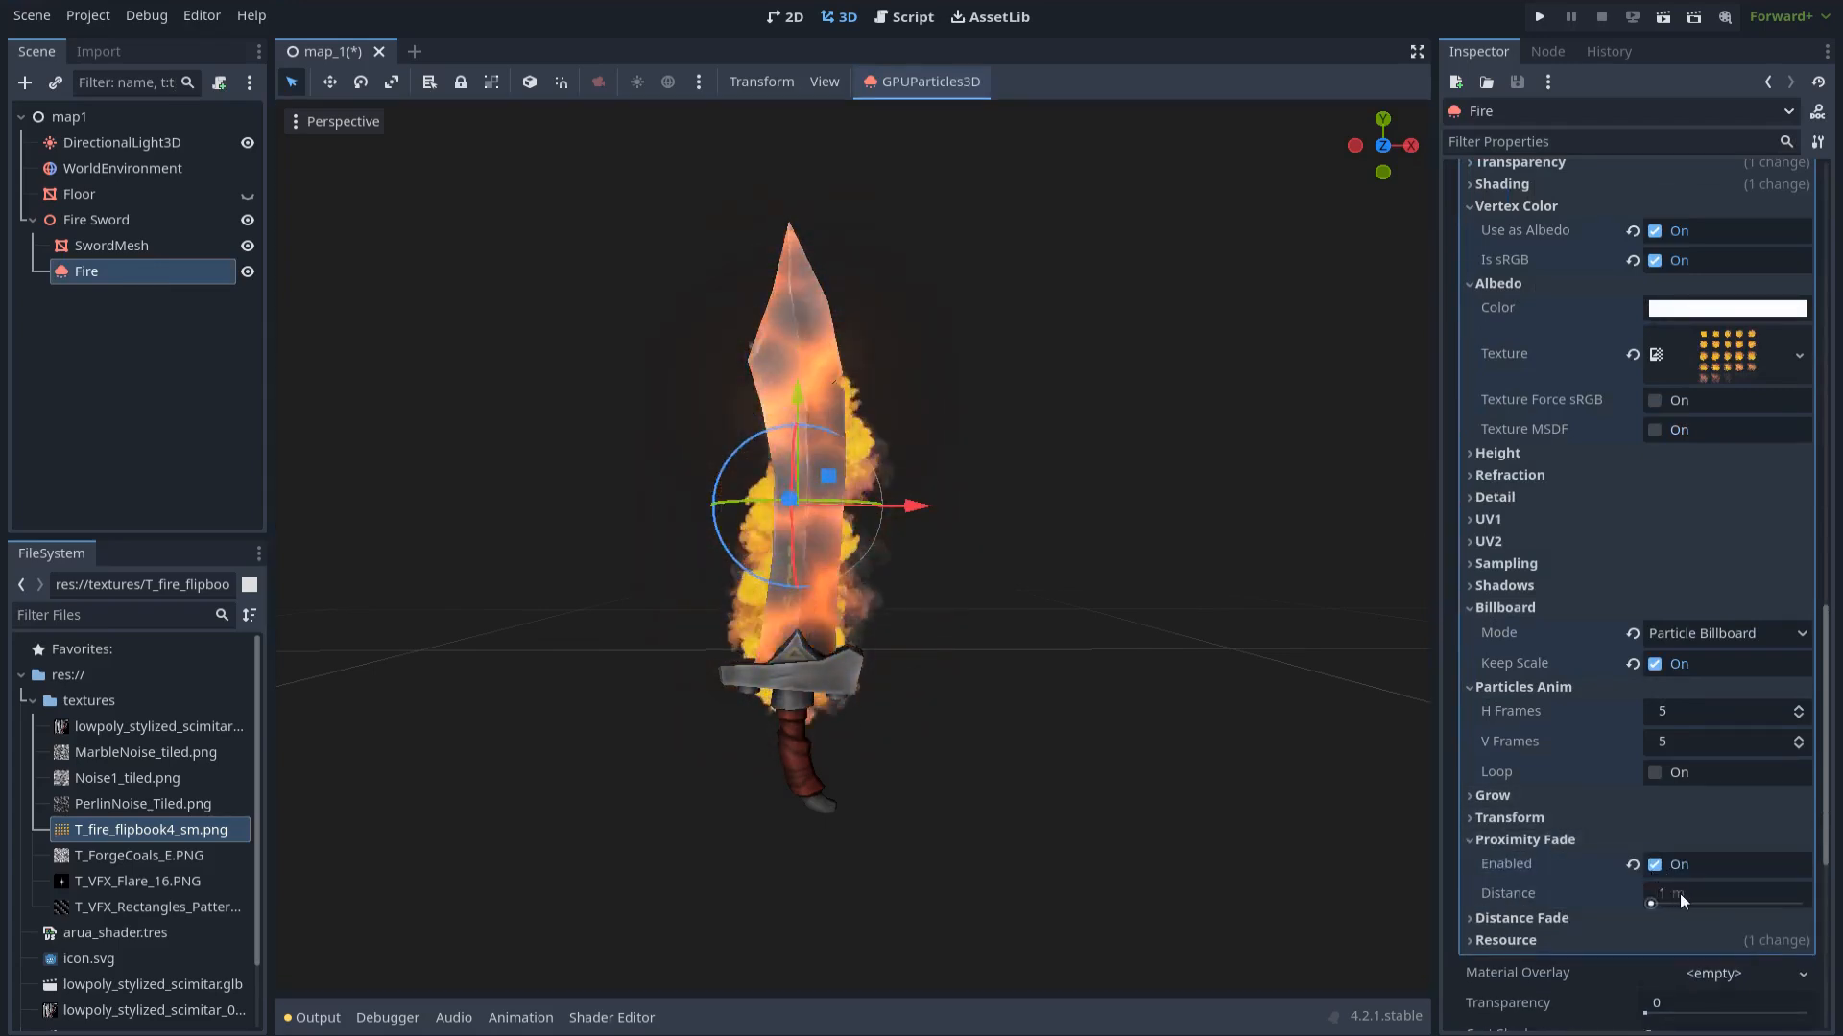
left_click(1682, 894)
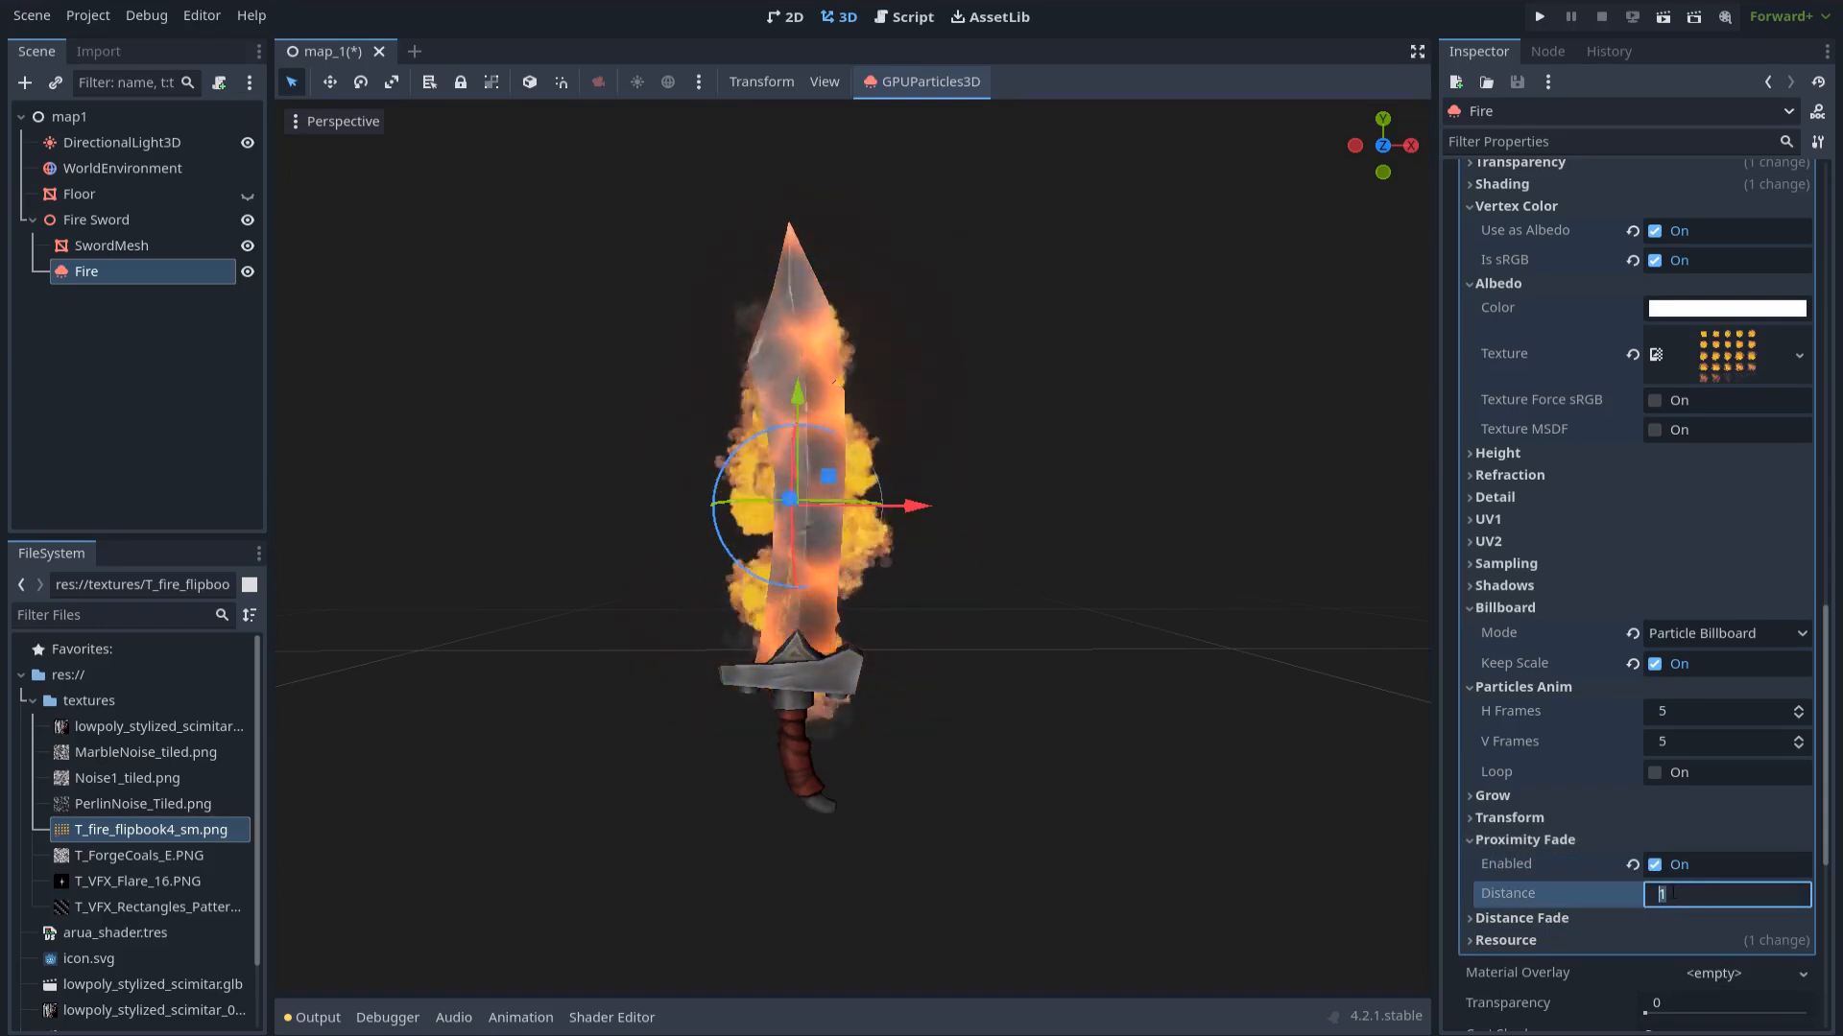
type(".05")
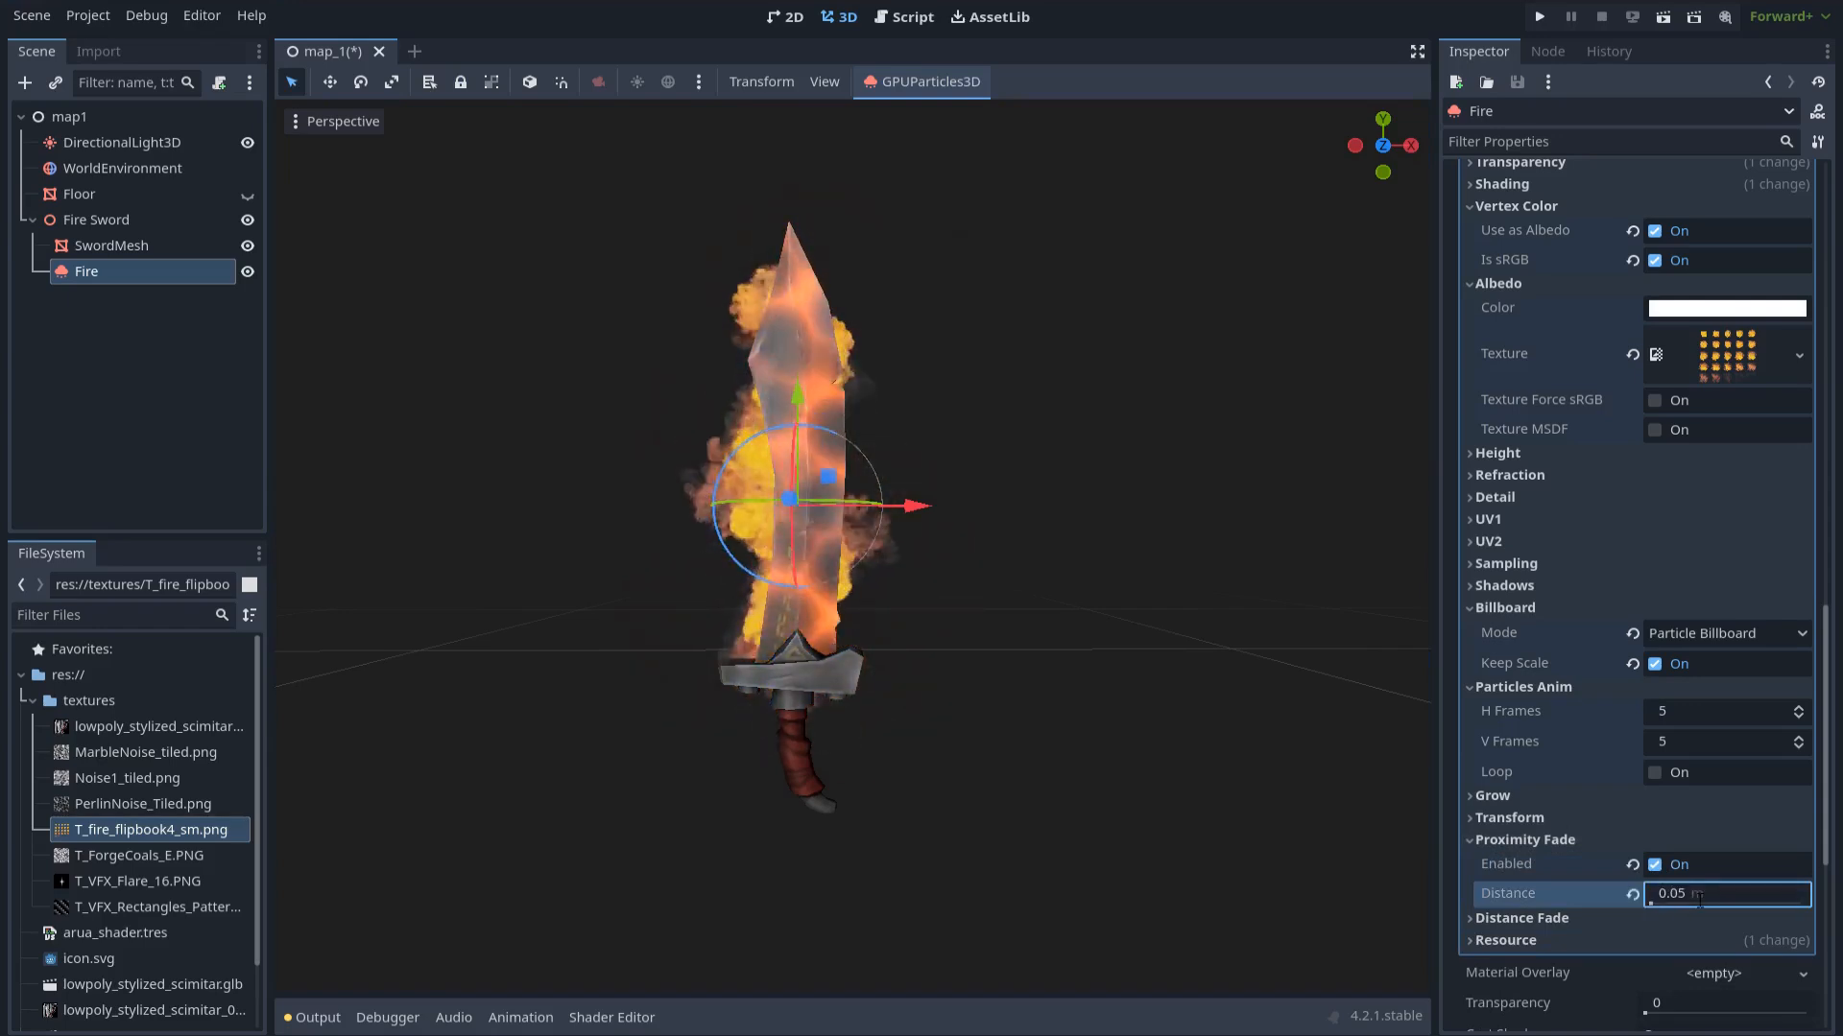
key("Return")
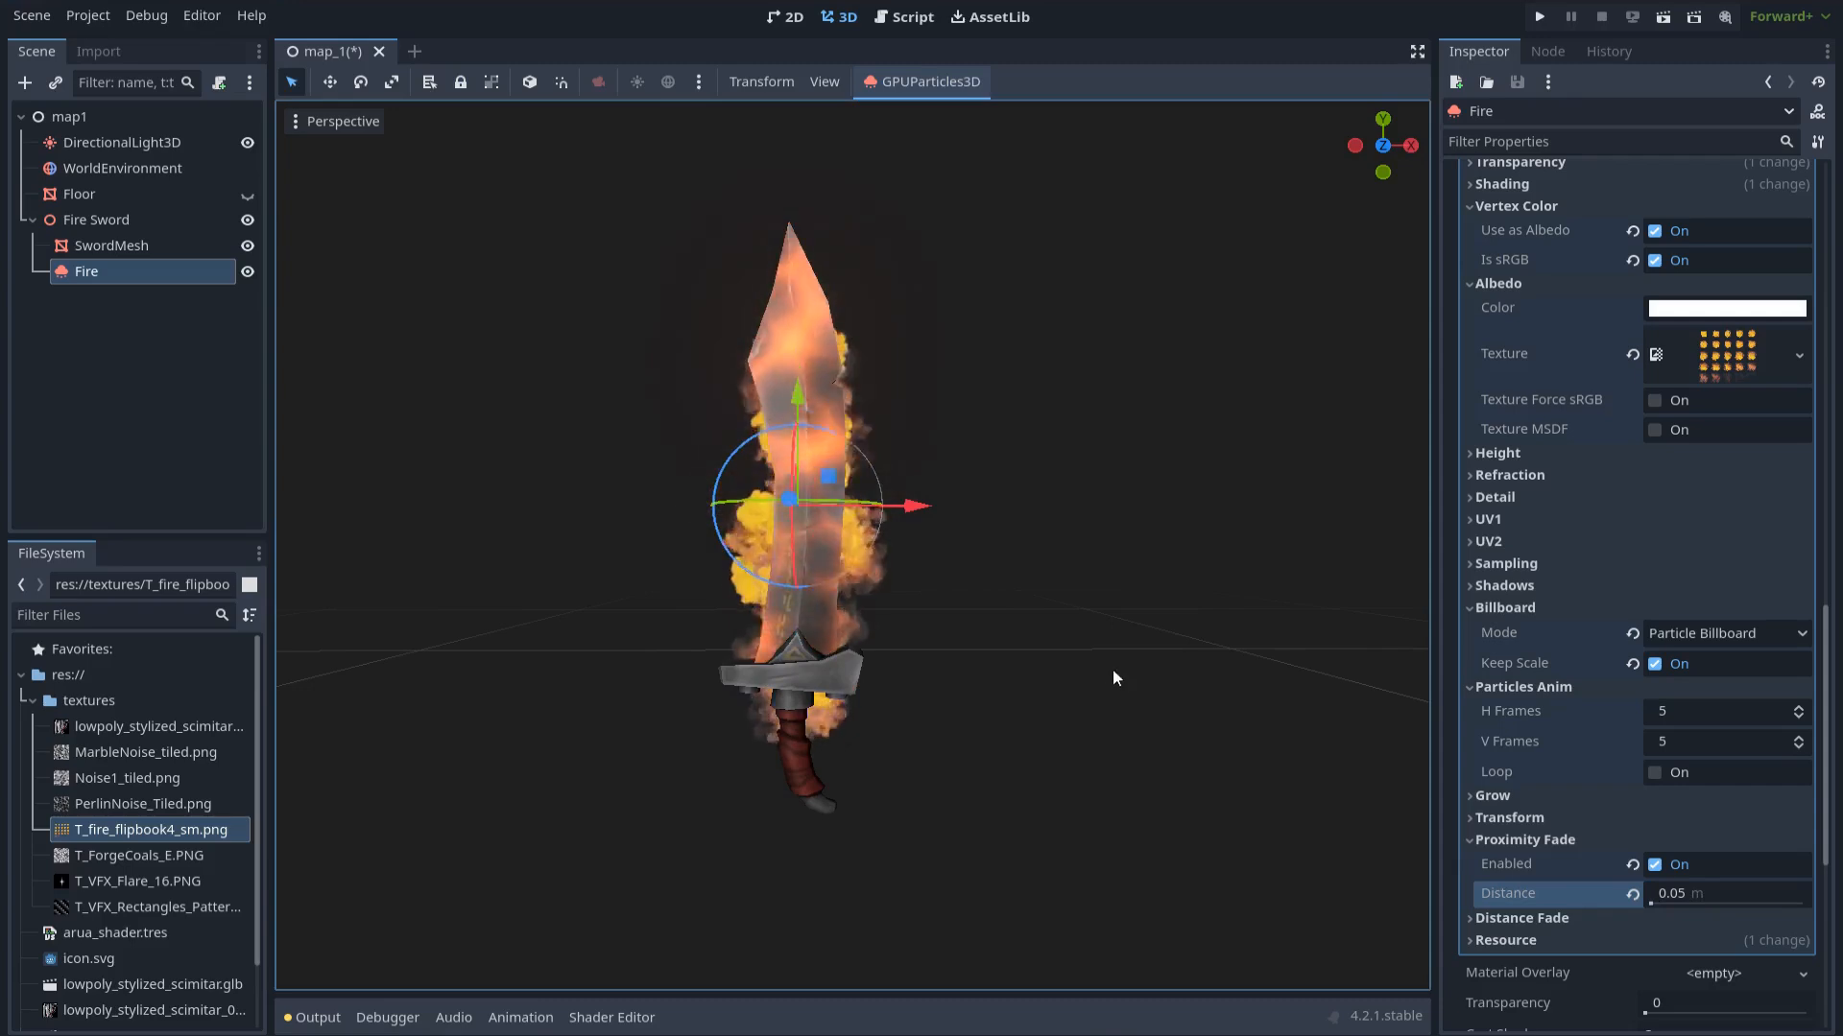
left_click(1098, 653)
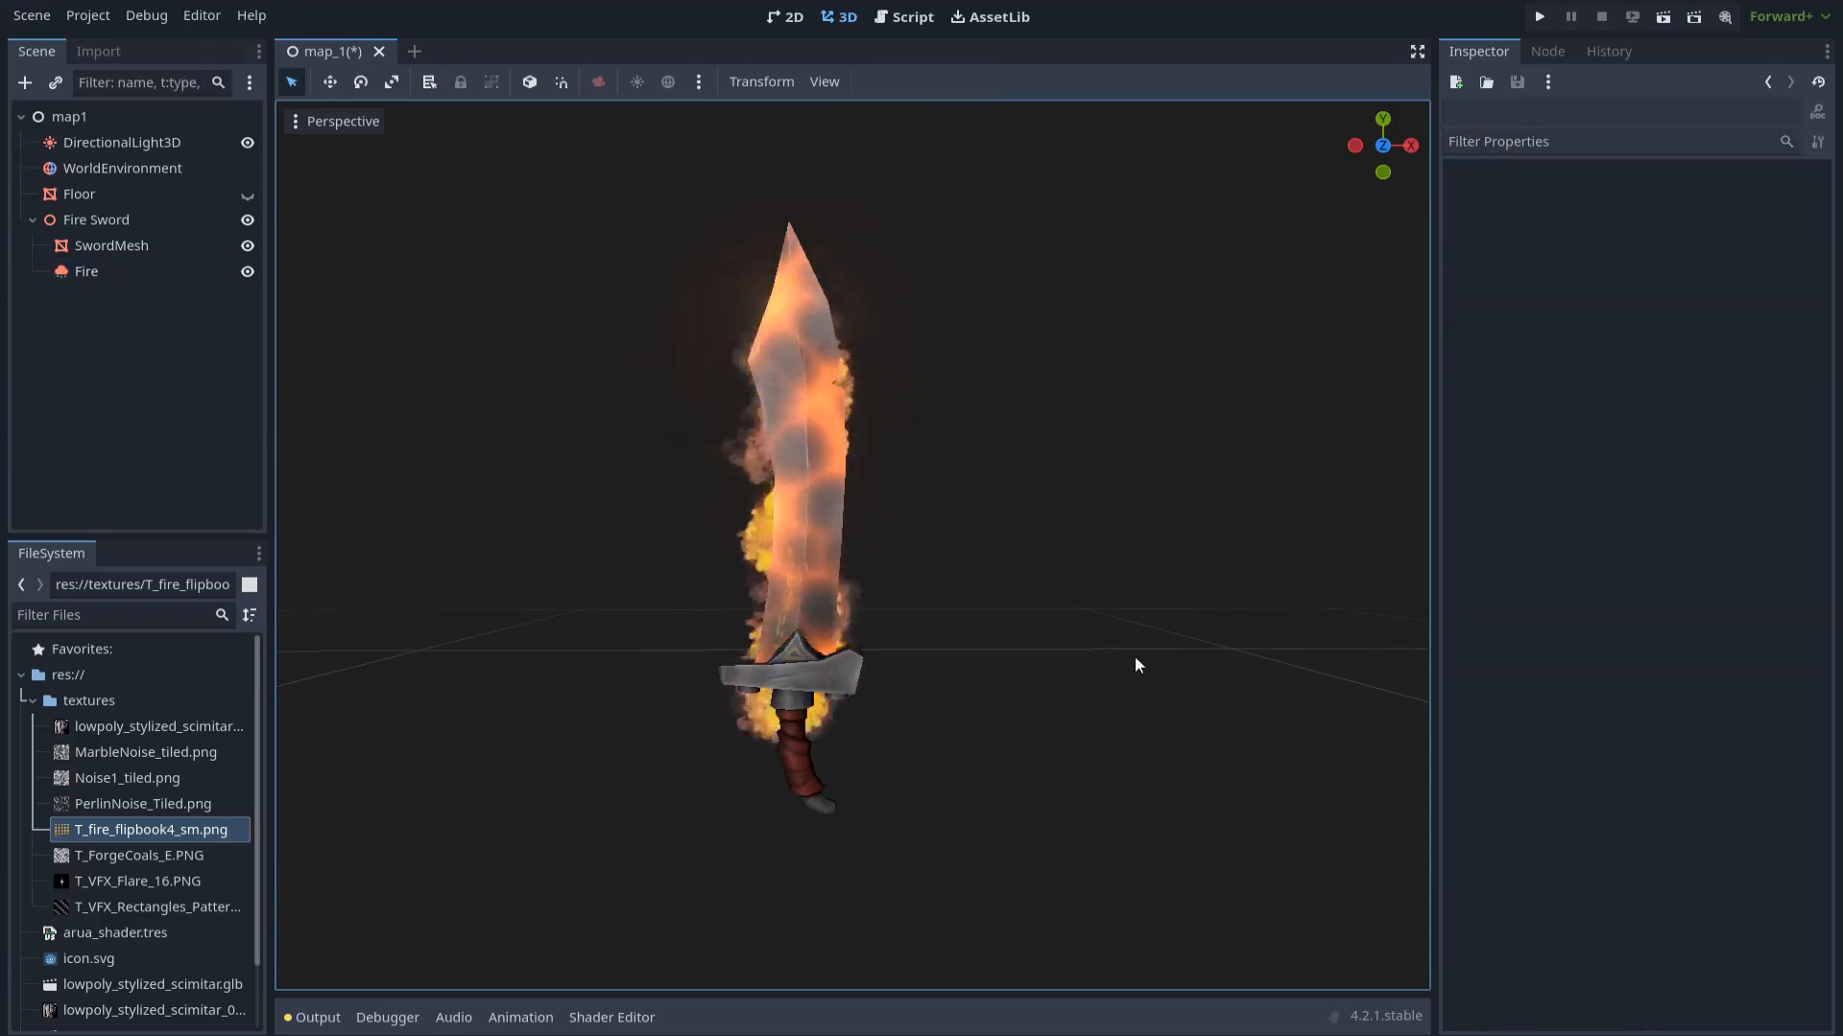
Tint the particles by trying several colors in the Fire process material and settling on the salmon tone e79483
left_click(151, 267)
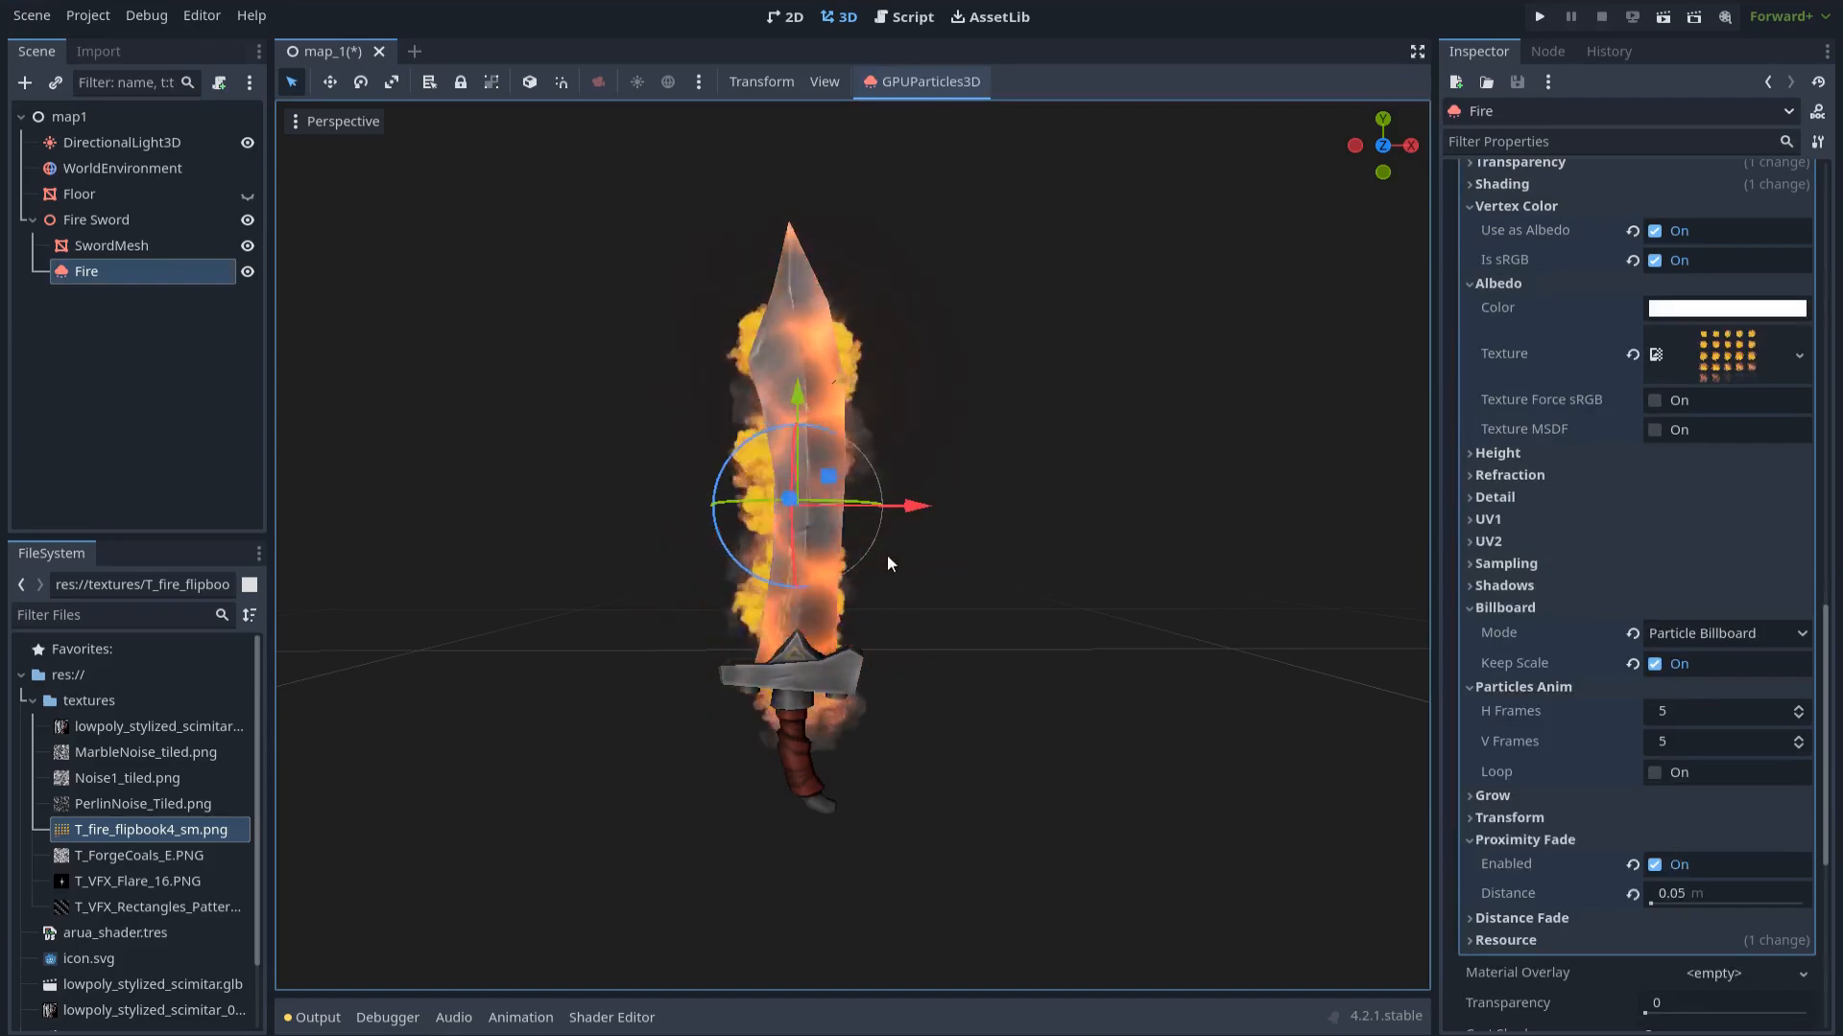
scroll(1746, 523, "up", 12)
scroll(1712, 542, "up", 4)
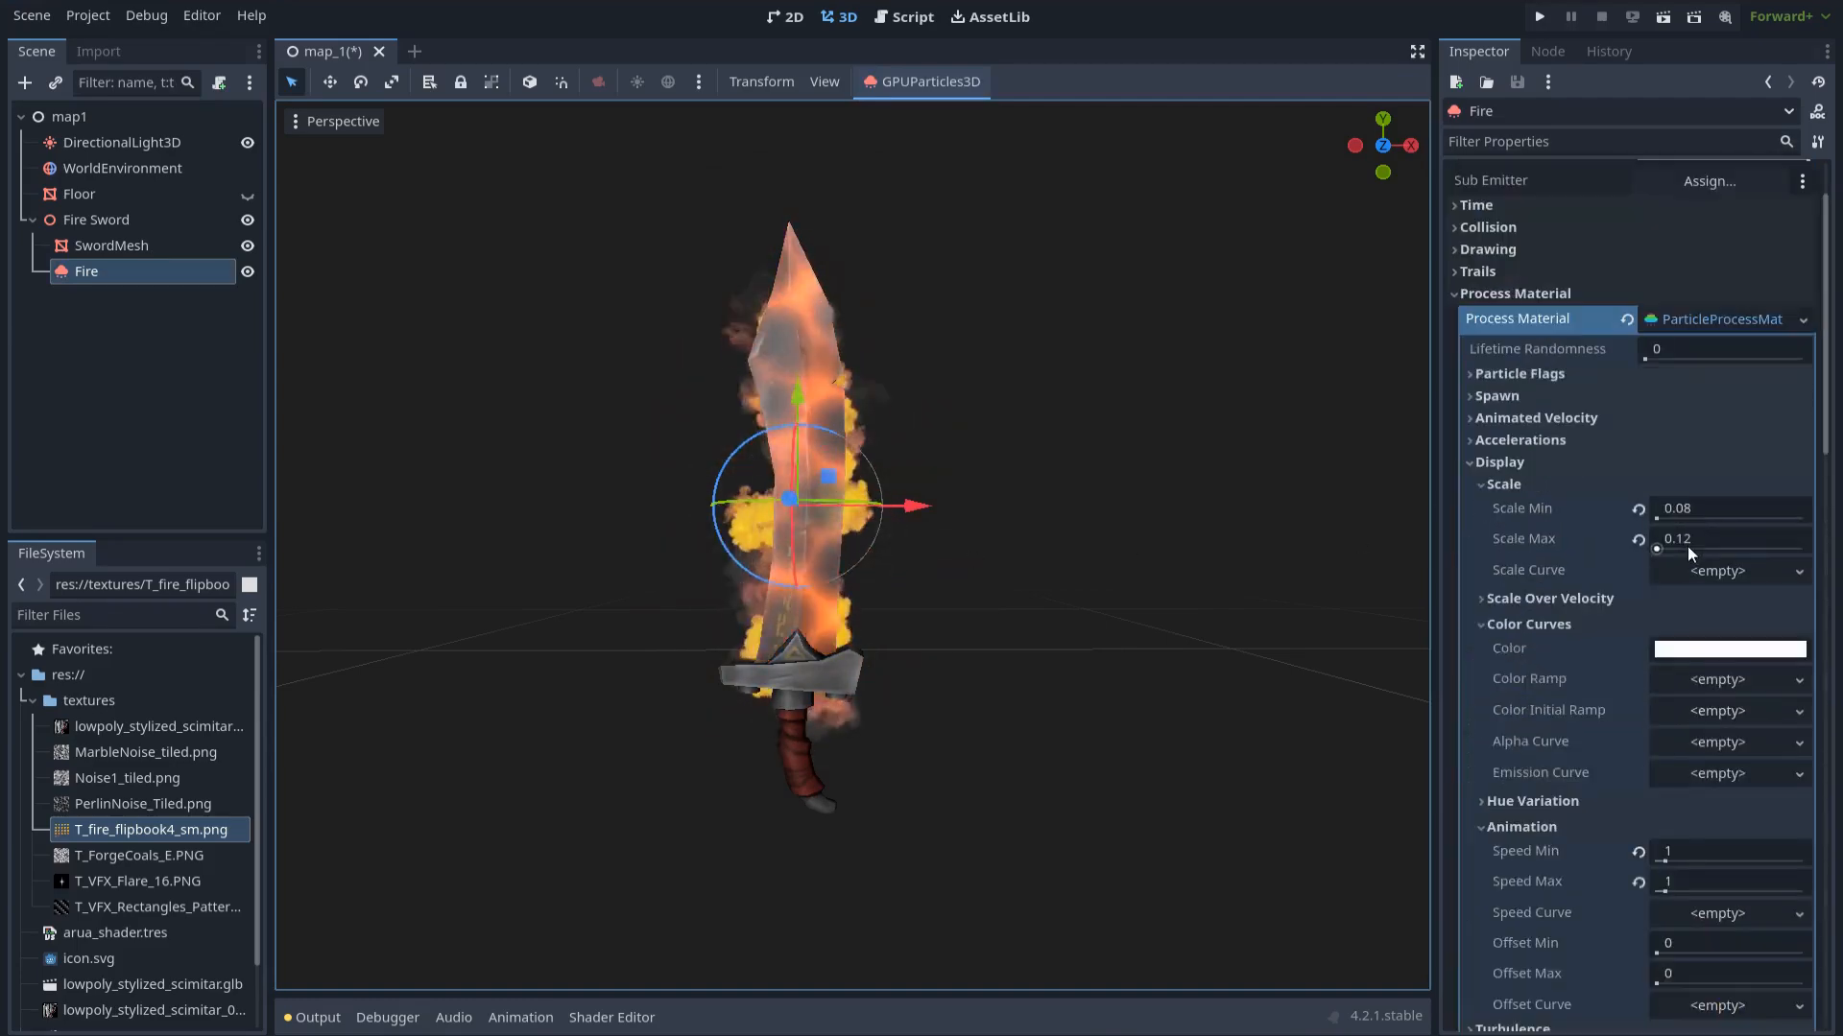
left_click(1686, 652)
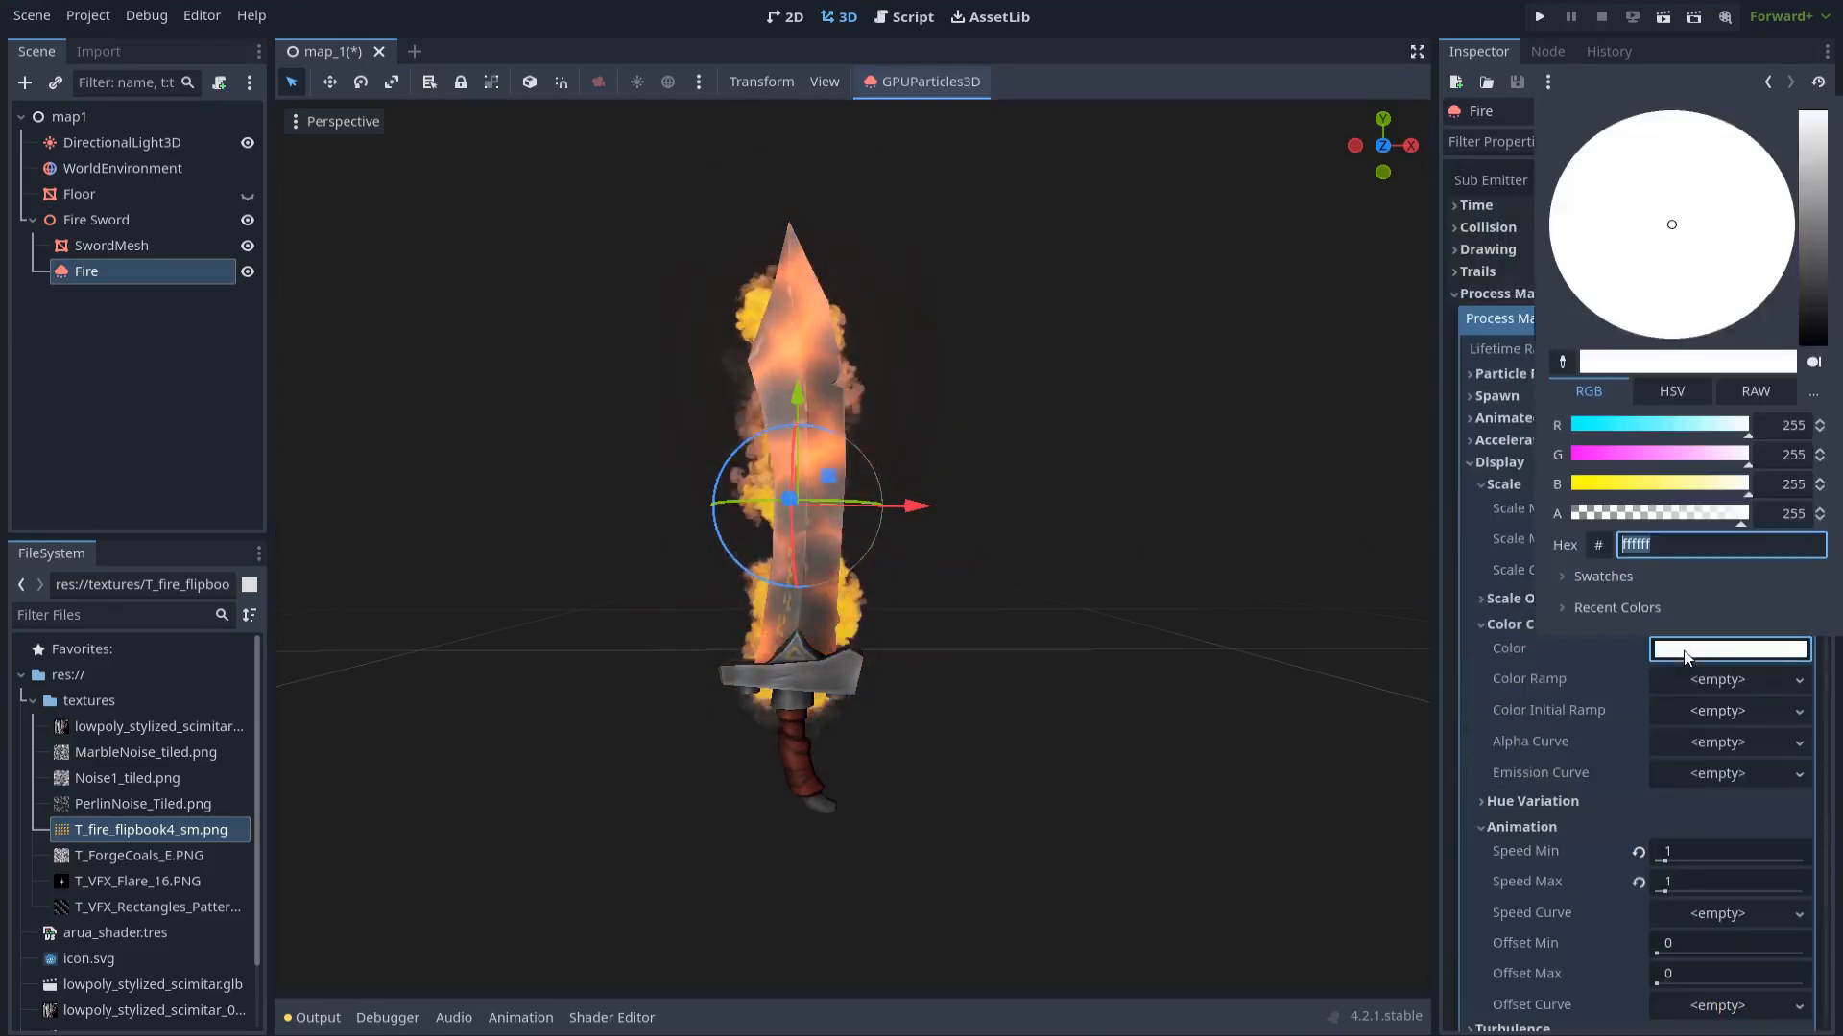
left_click_drag(1813, 120, 1814, 194)
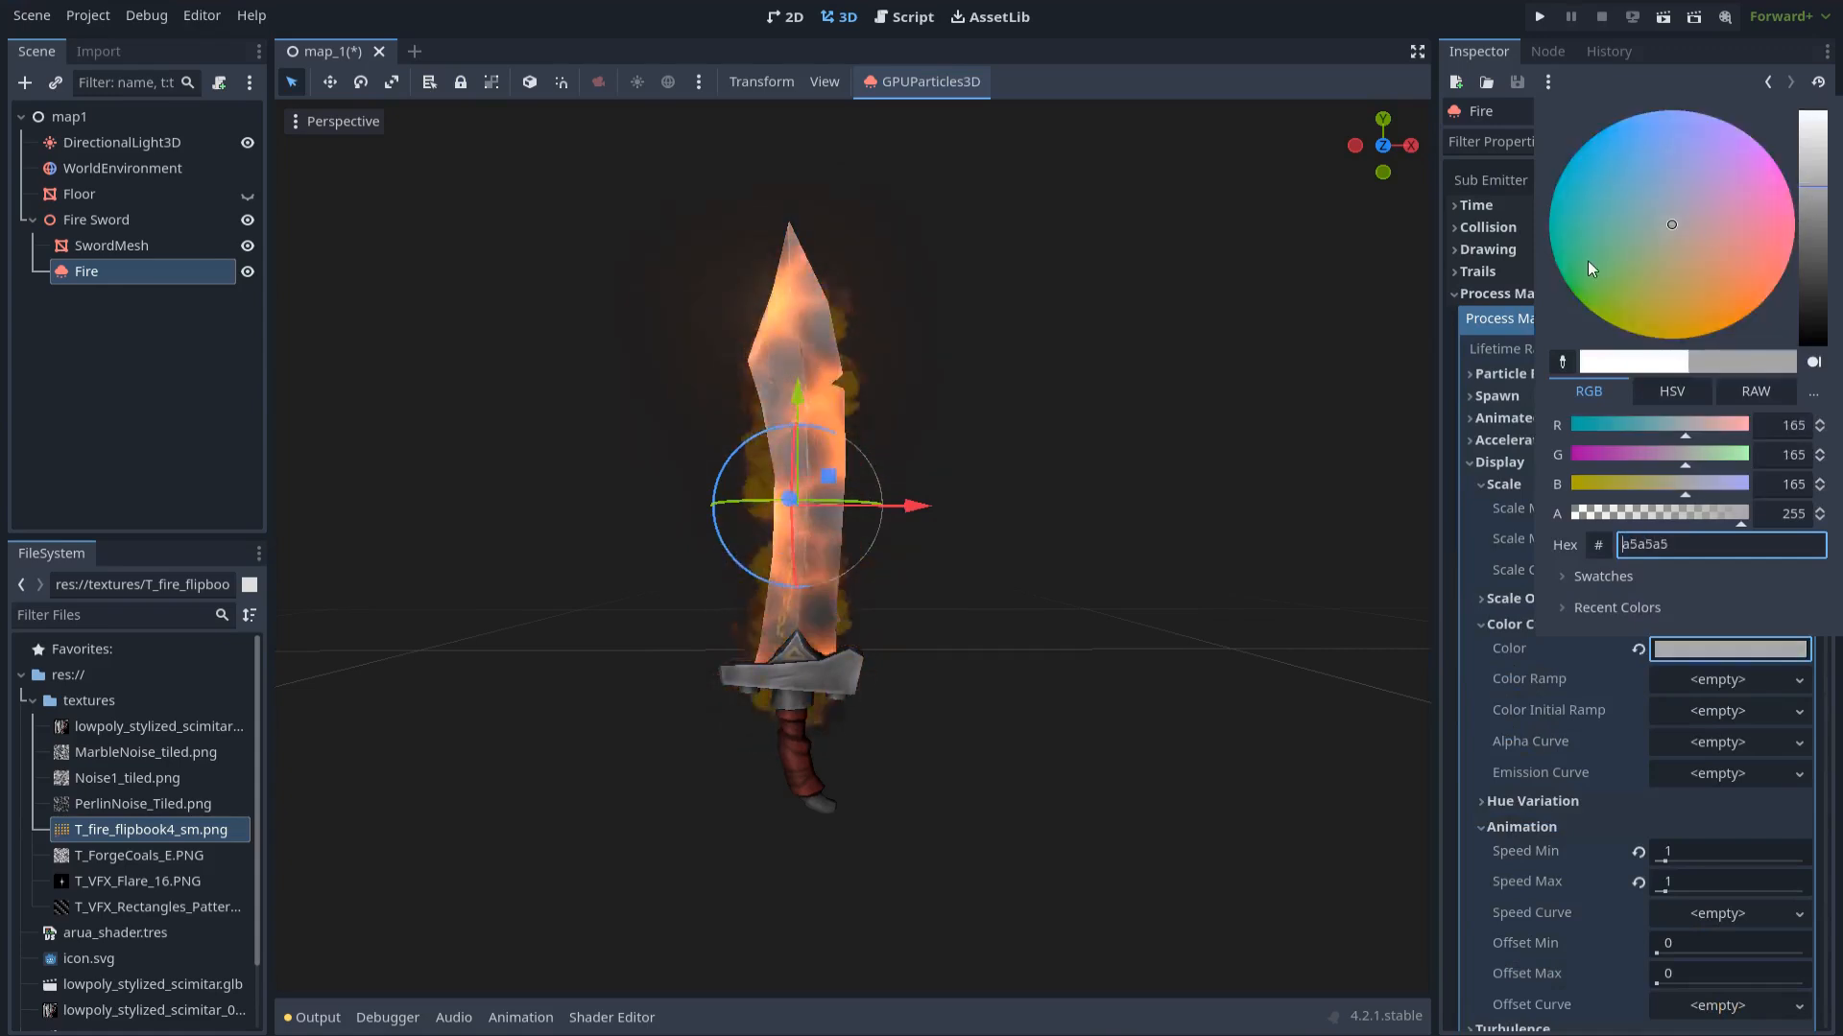
left_click_drag(1587, 261, 1561, 278)
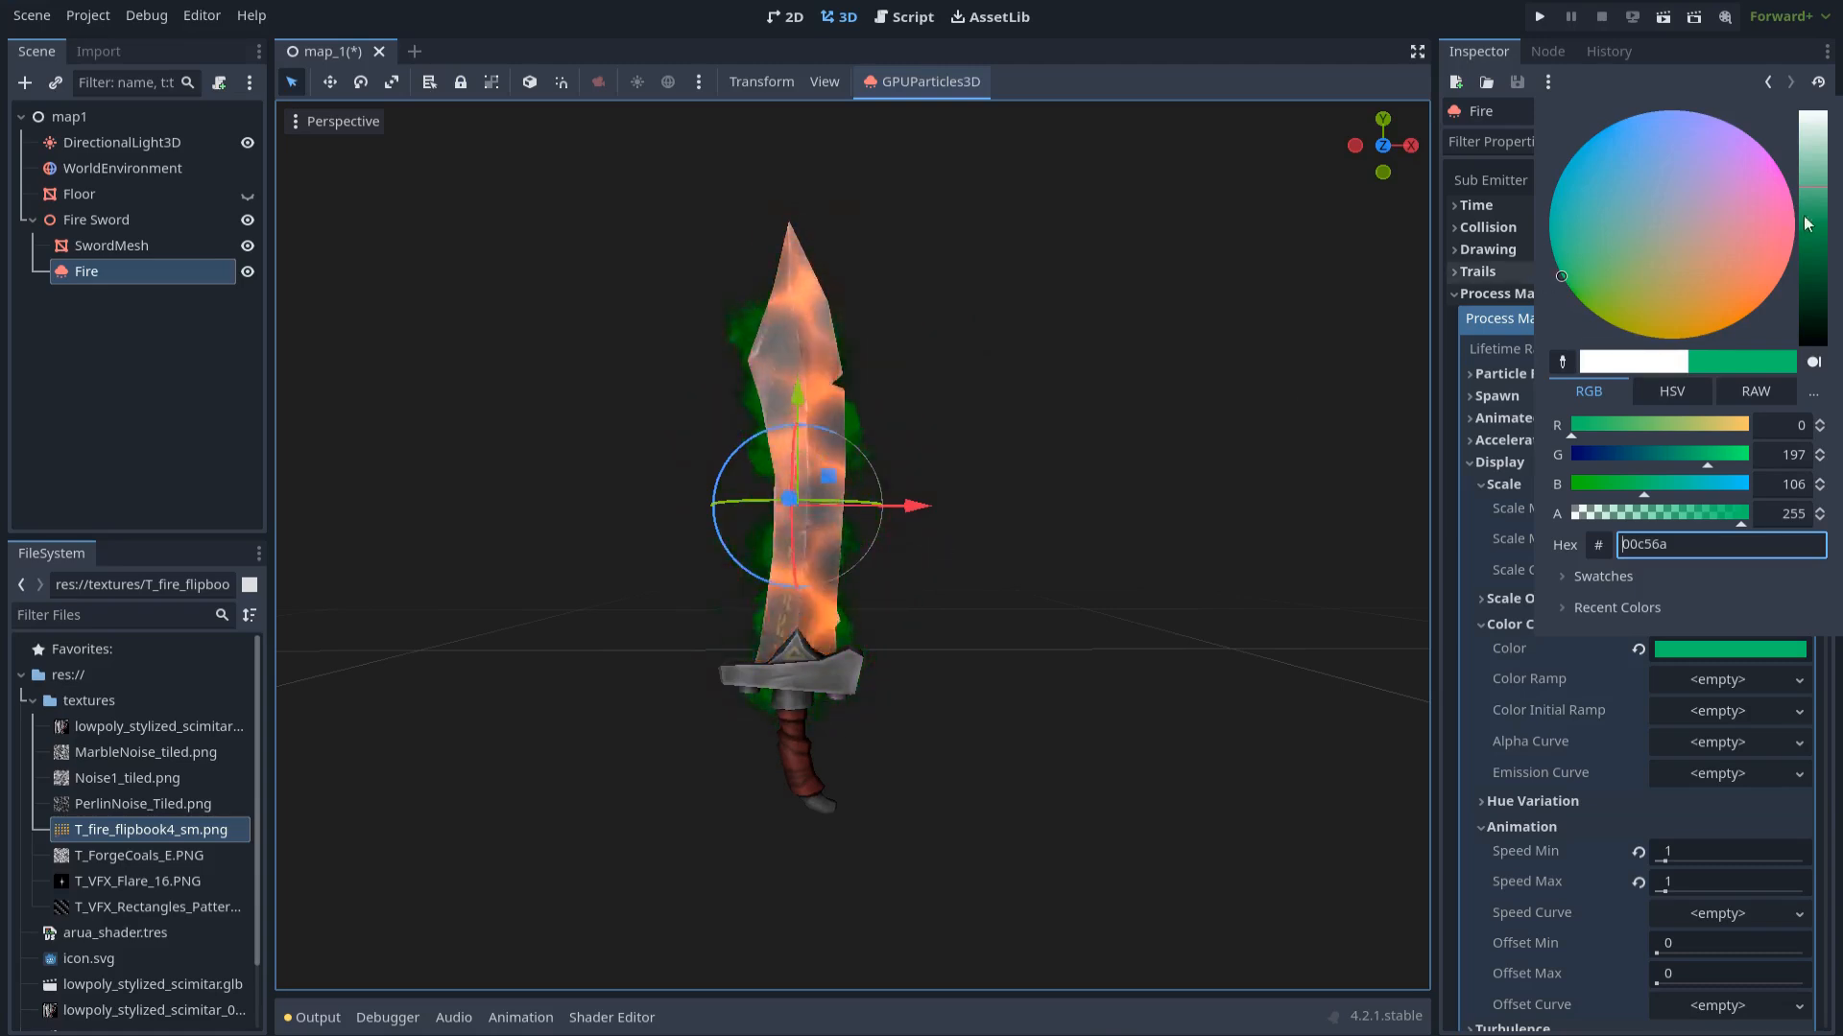
mouse_move(1747, 254)
left_mouse_down()
mouse_move(1752, 283)
mouse_move(1703, 256)
mouse_move(1747, 291)
left_mouse_up()
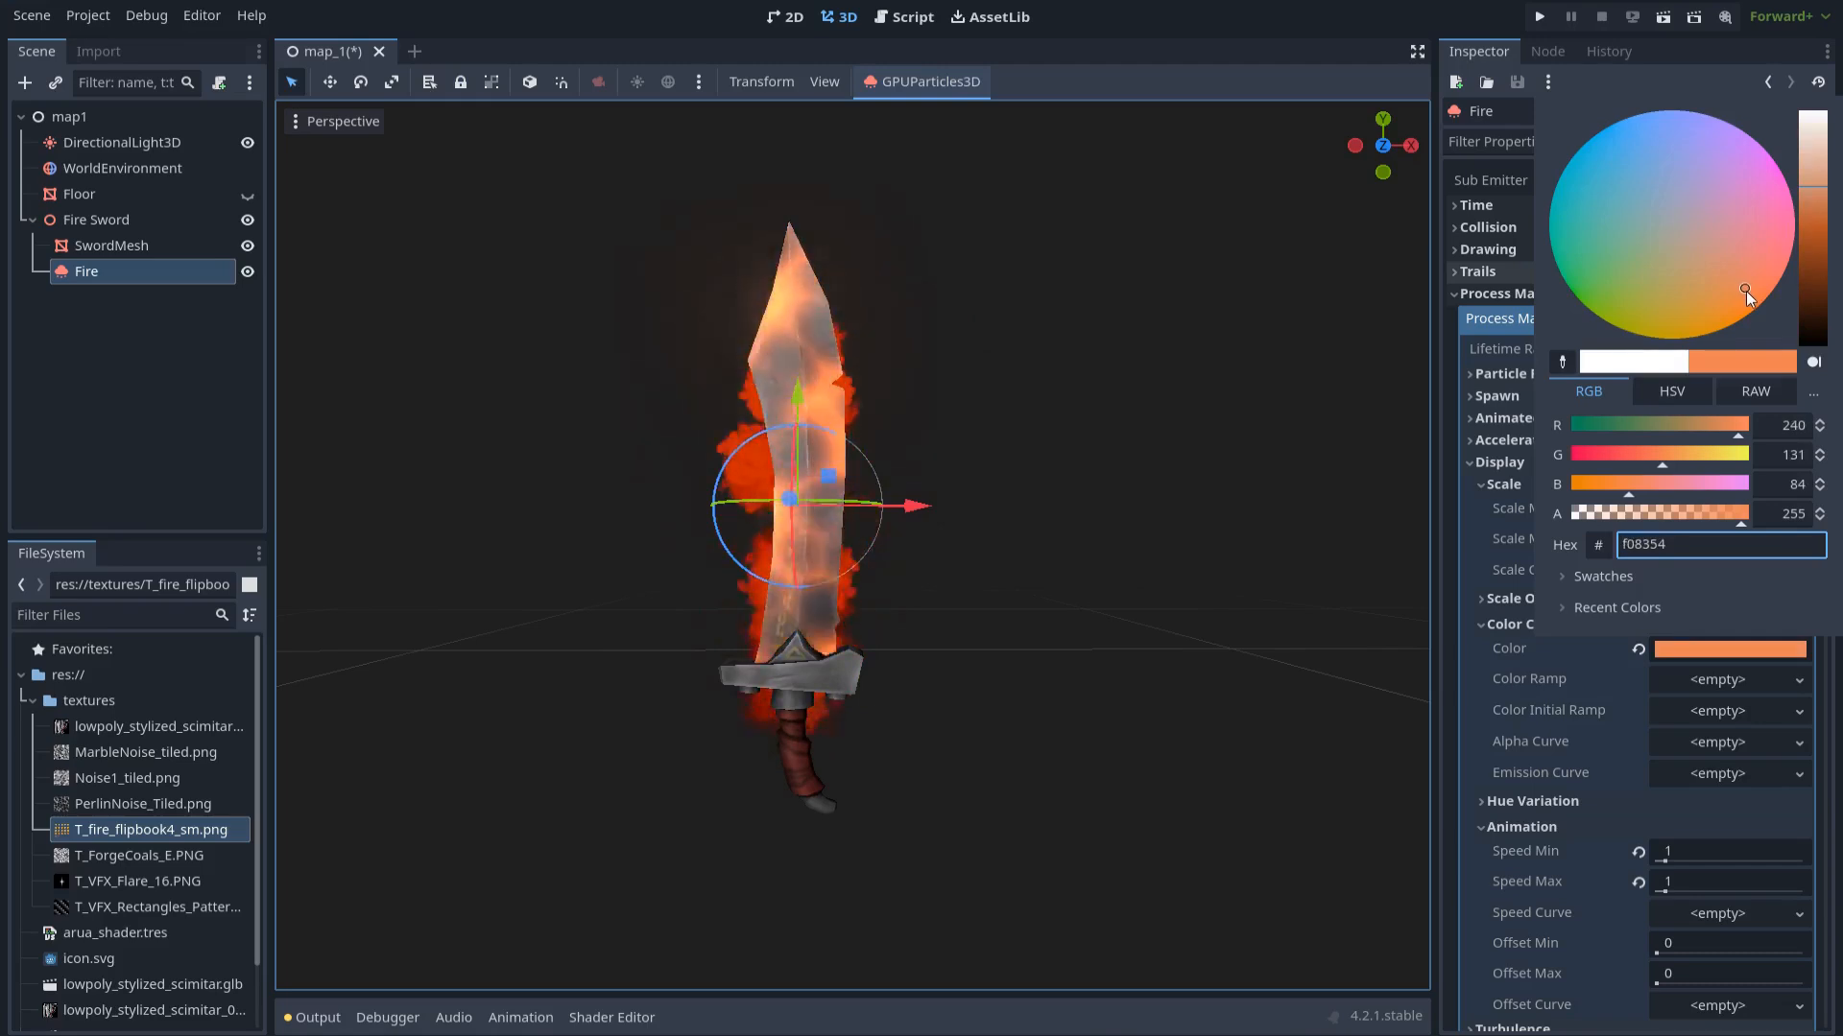
left_click(1725, 459)
left_click_drag(1725, 459, 1674, 488)
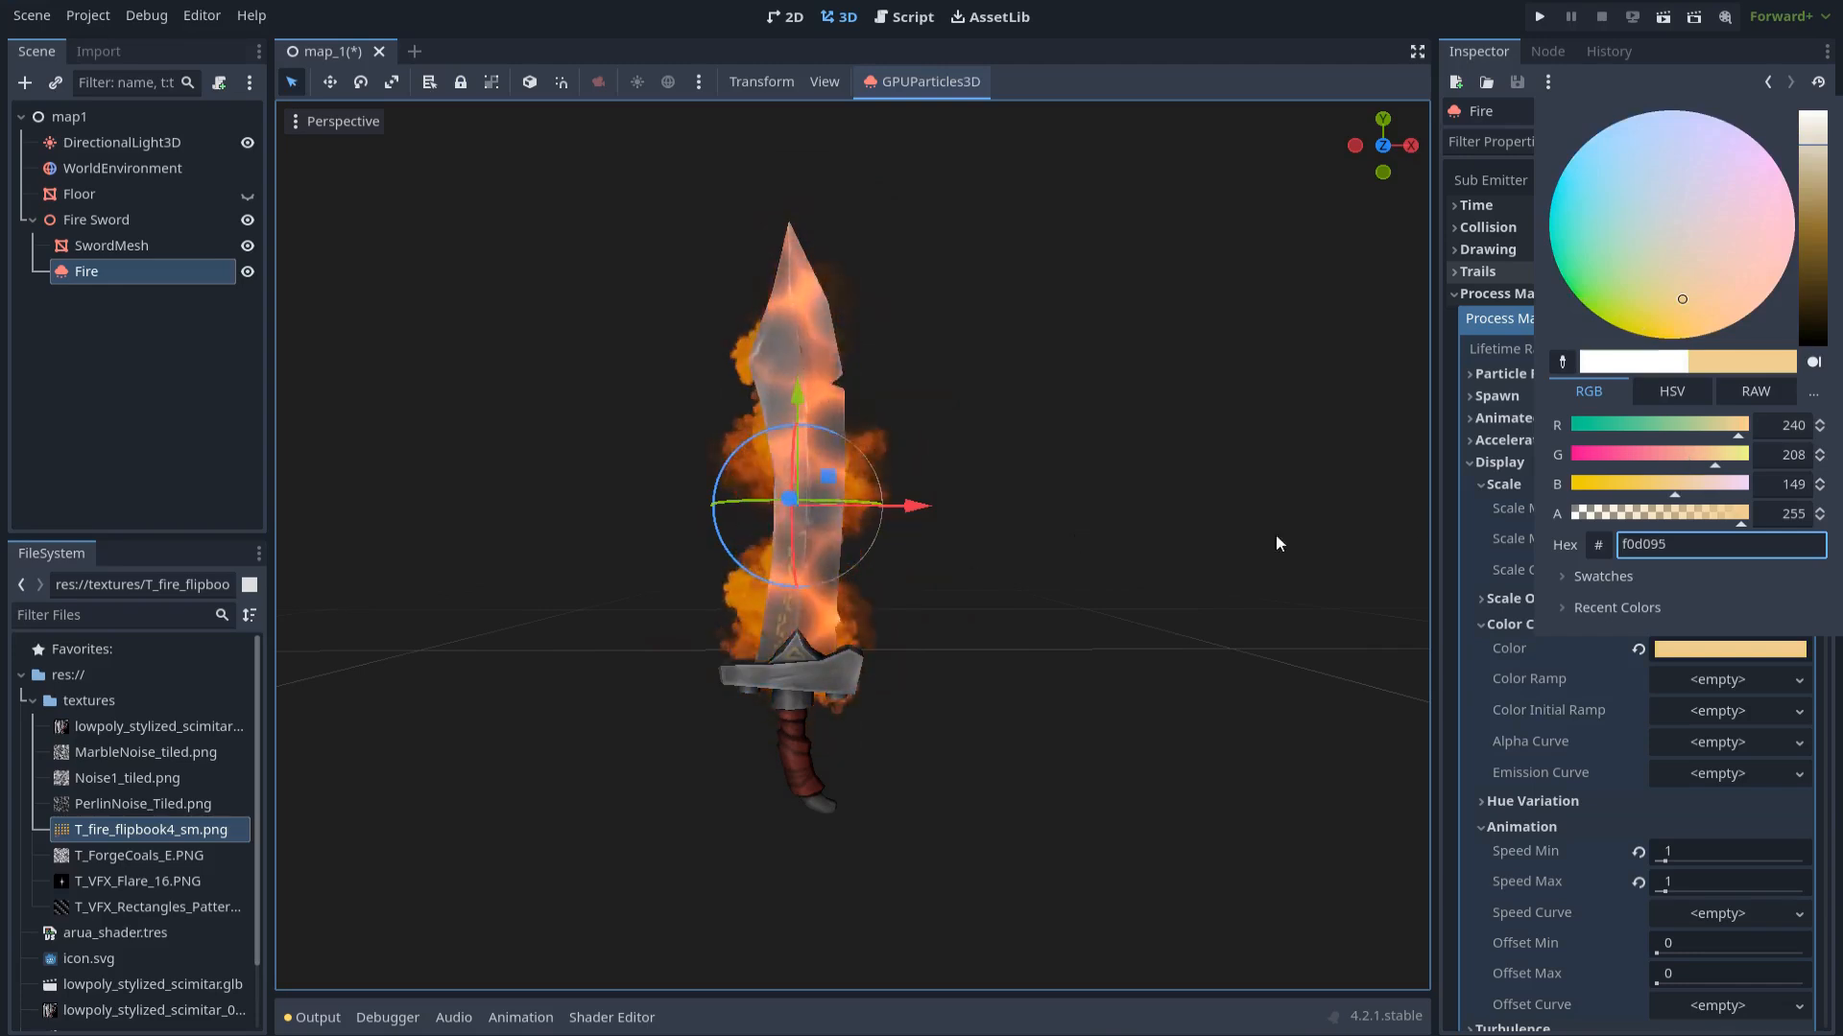
mouse_move(1701, 457)
left_mouse_down()
mouse_move(1673, 456)
mouse_move(1731, 428)
left_mouse_up()
left_click(1706, 428)
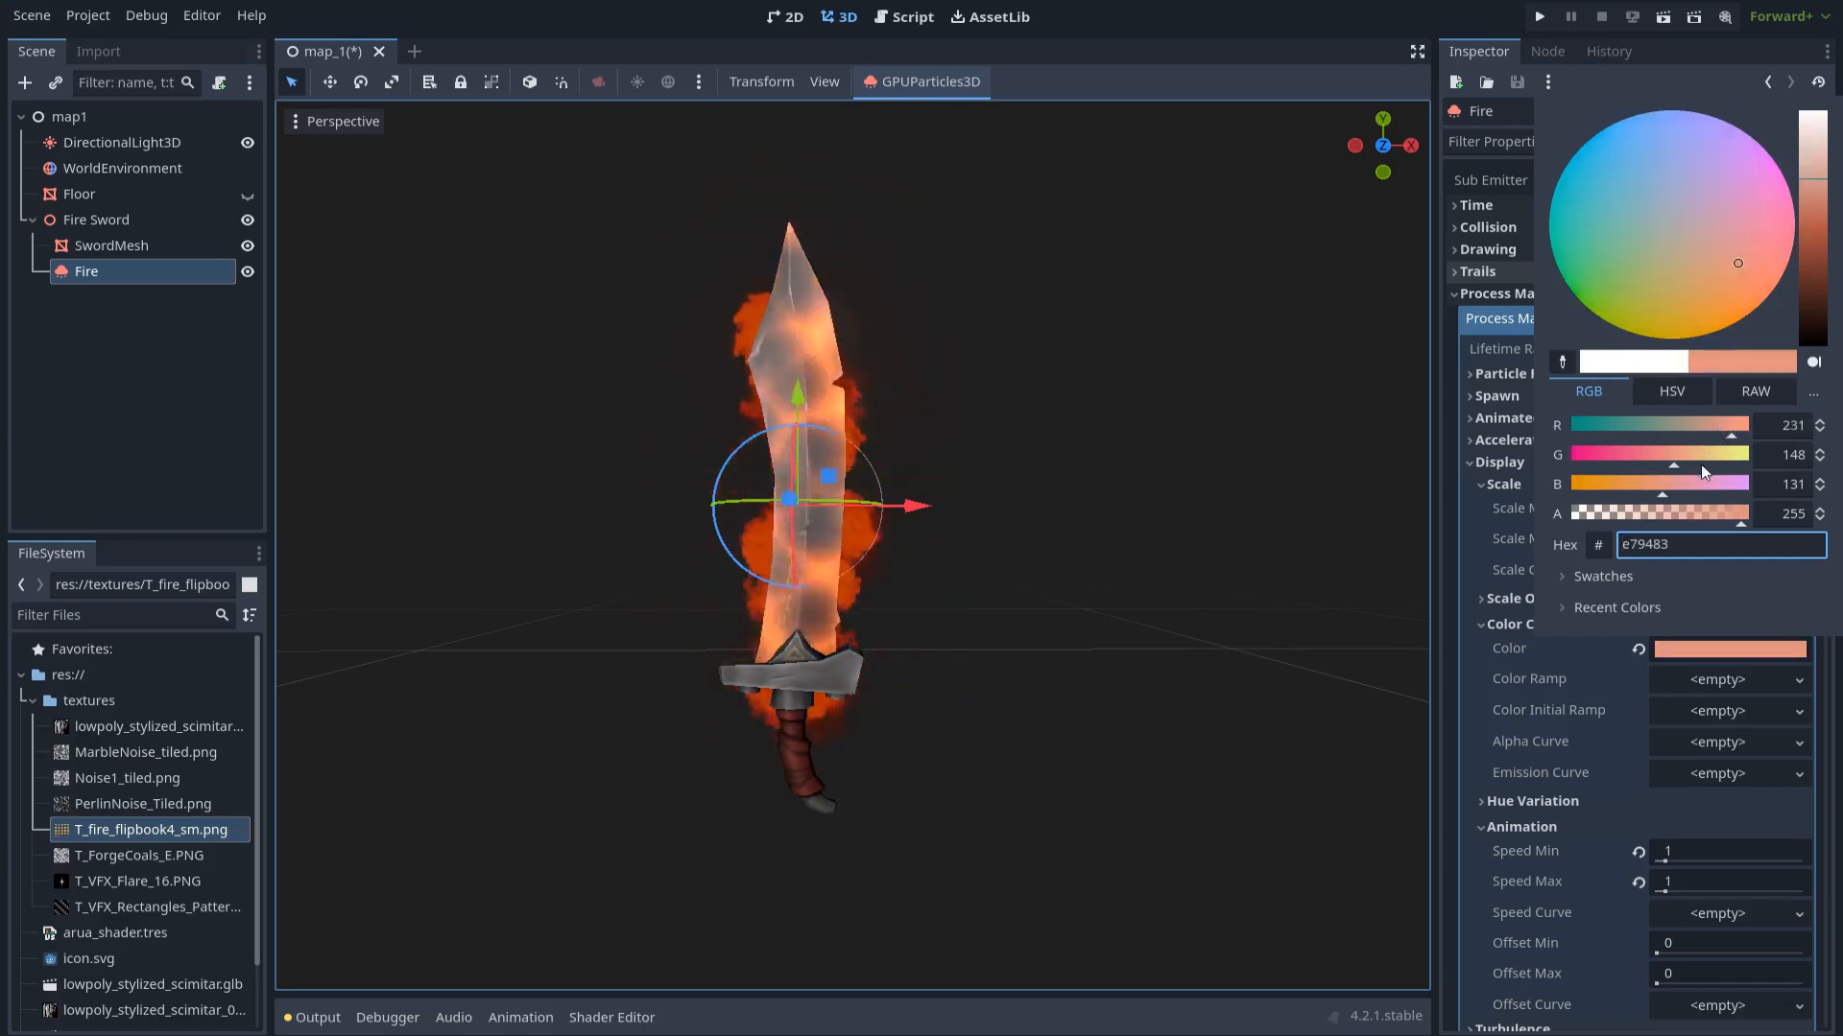
left_click(1248, 514)
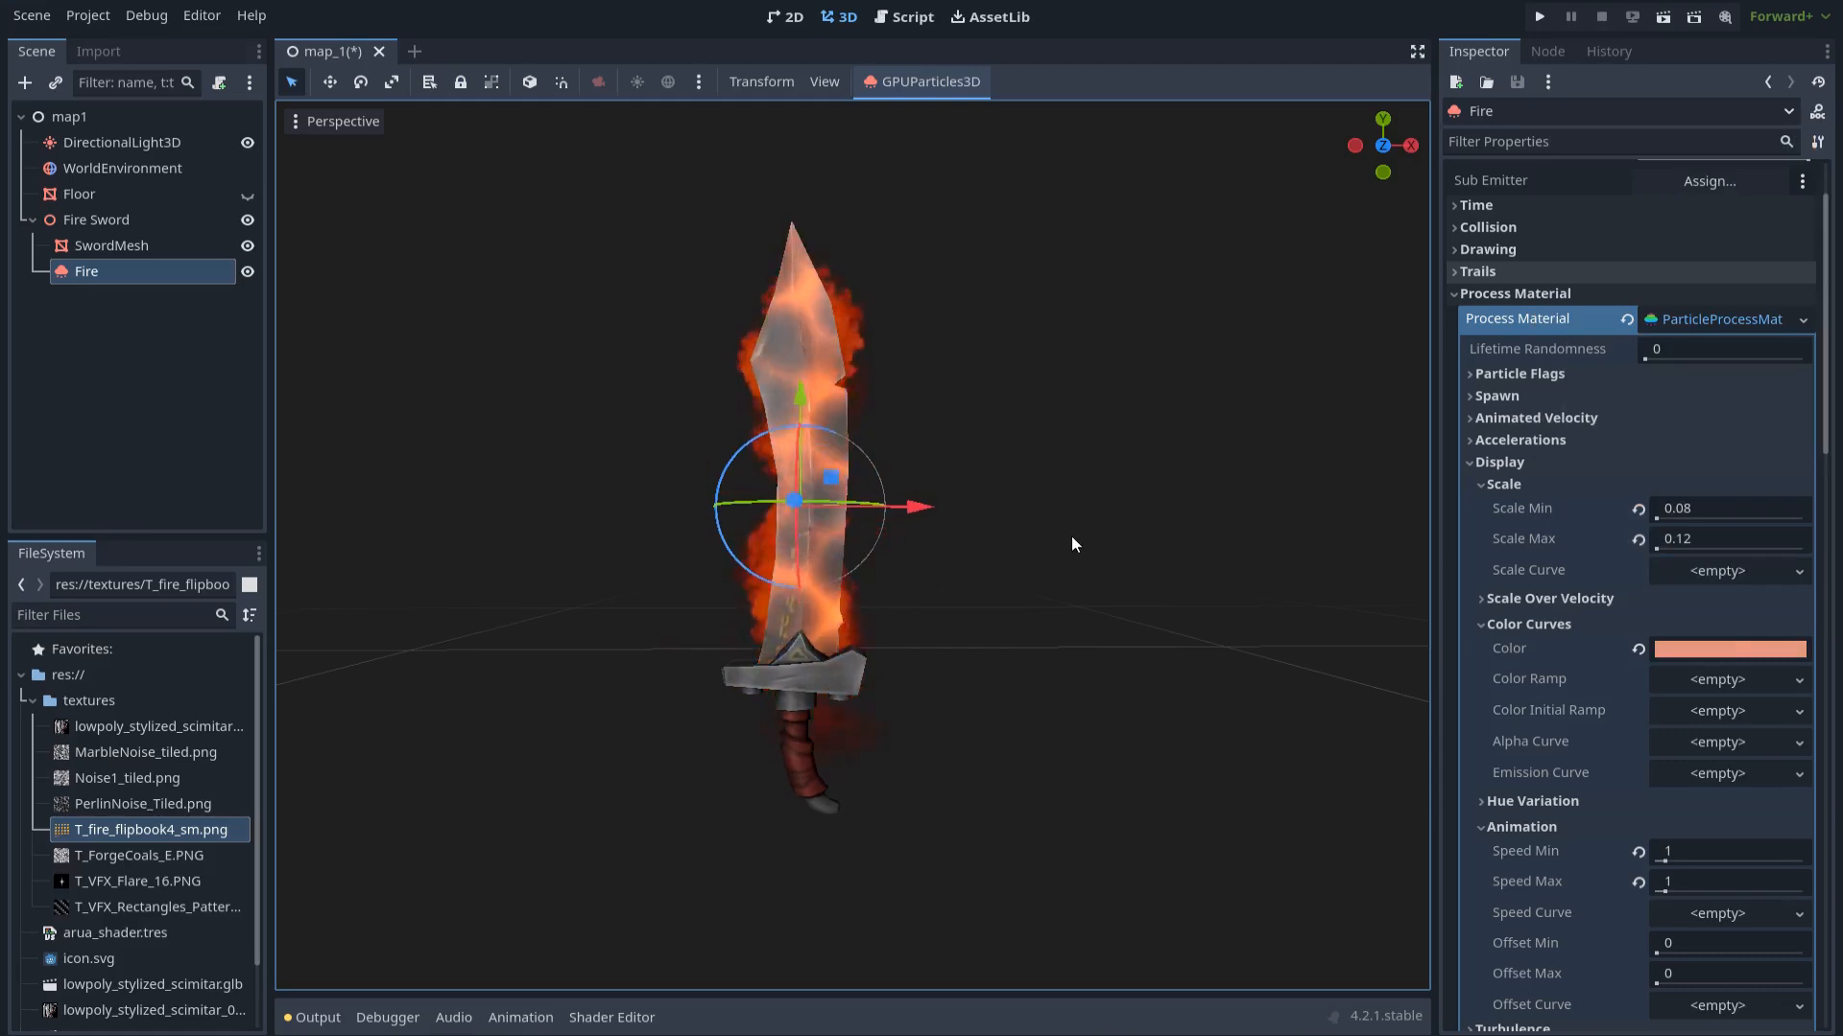
left_click(1071, 536)
Move the Fire emitter up along the Y axis by about 0.026 so the flames sit higher on the blade
left_click(103, 273)
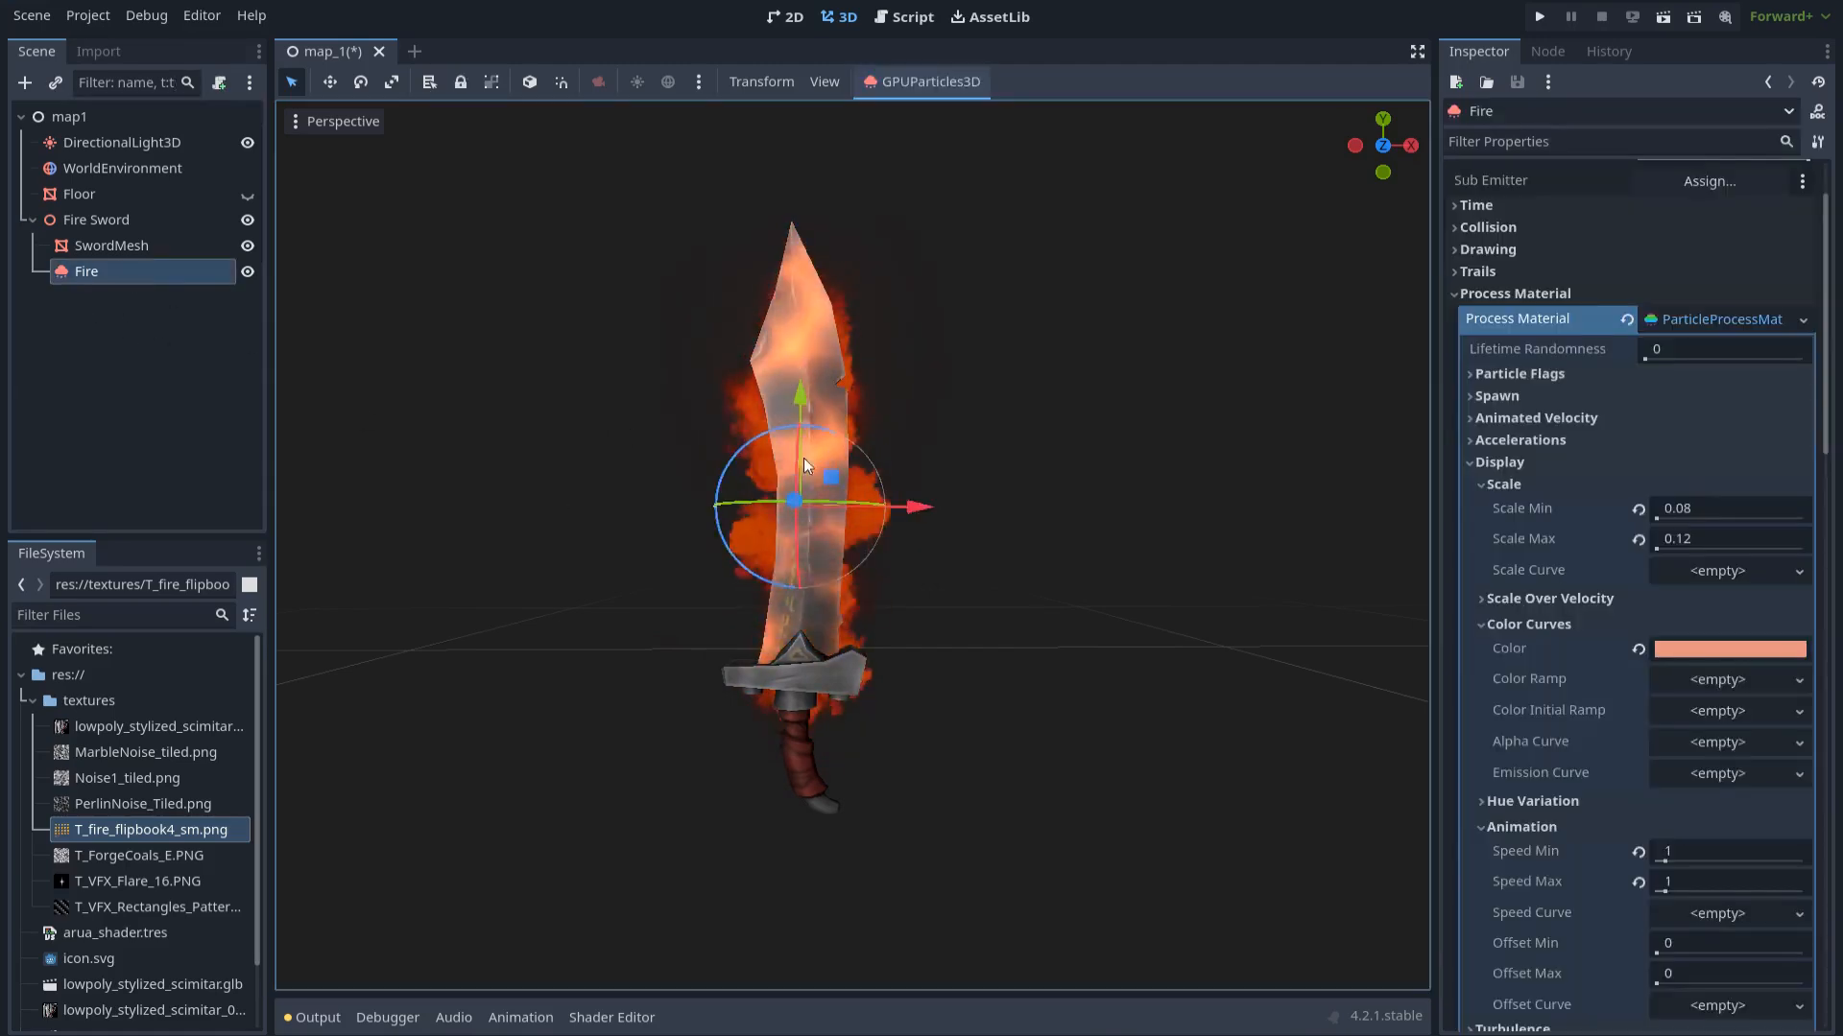
left_click_drag(802, 407, 800, 378)
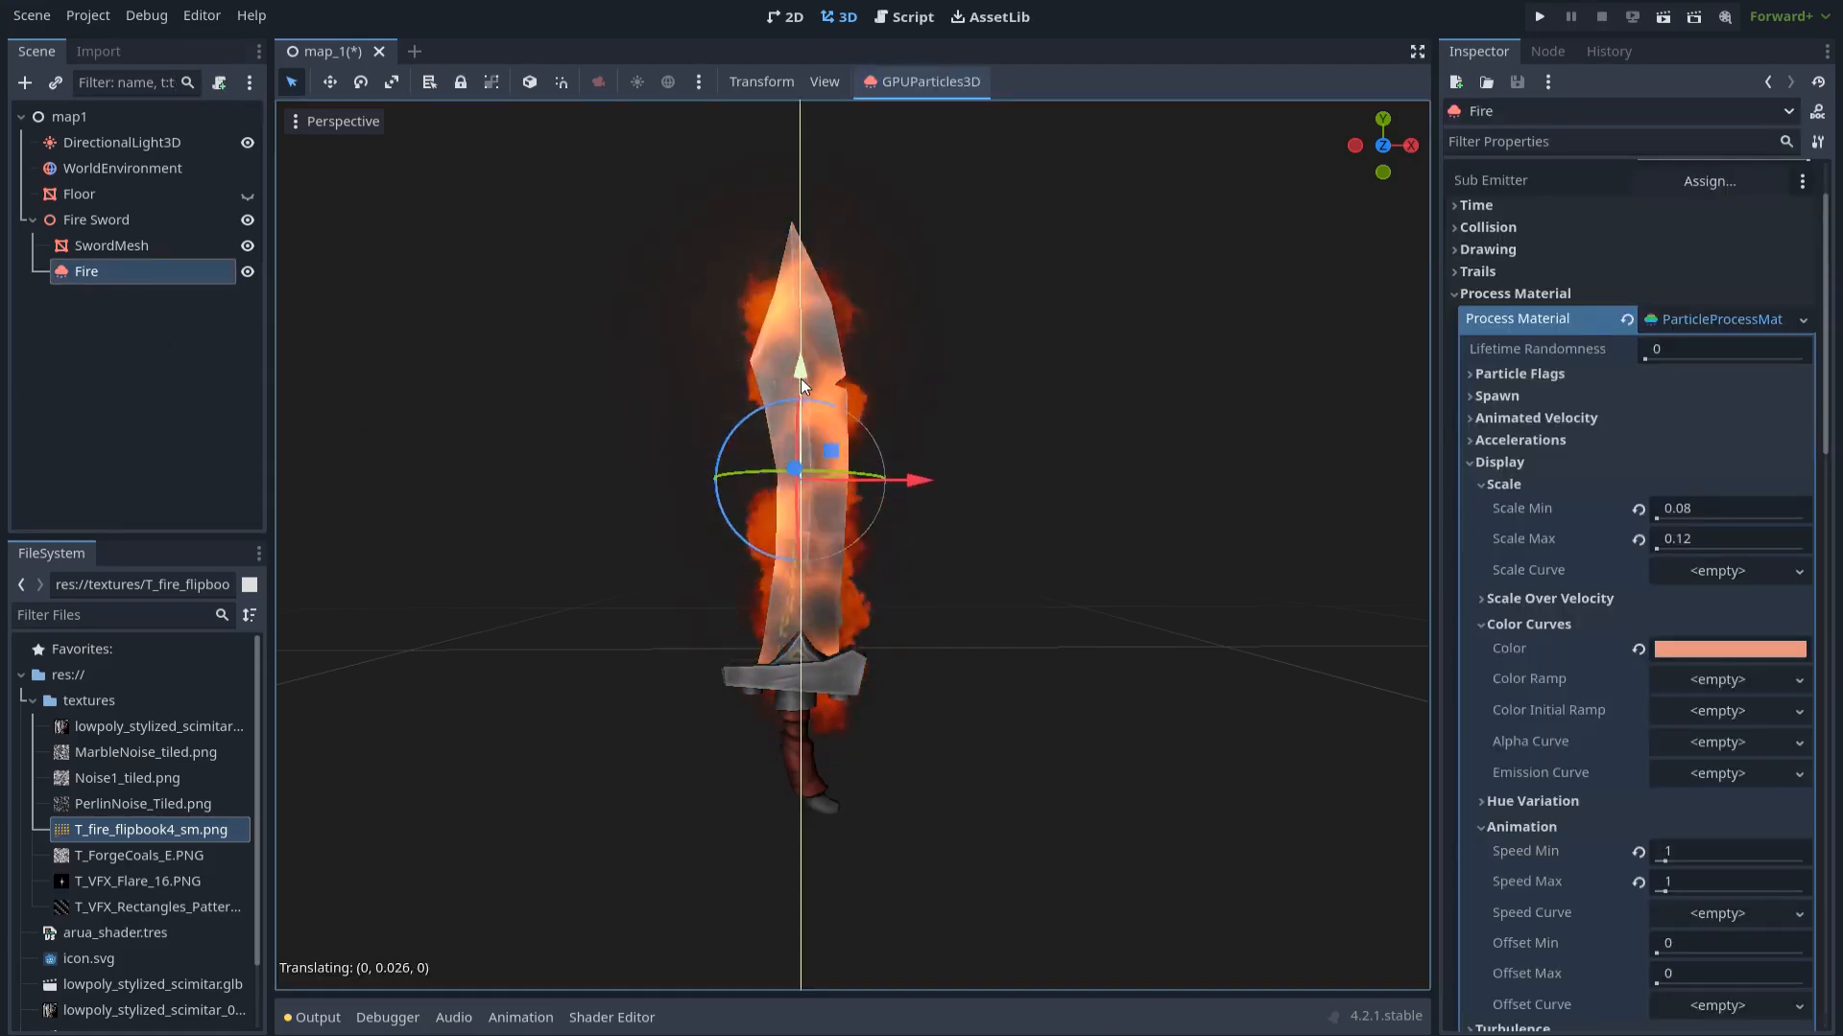
left_click(538, 549)
middle_click_drag(538, 540, 579, 551)
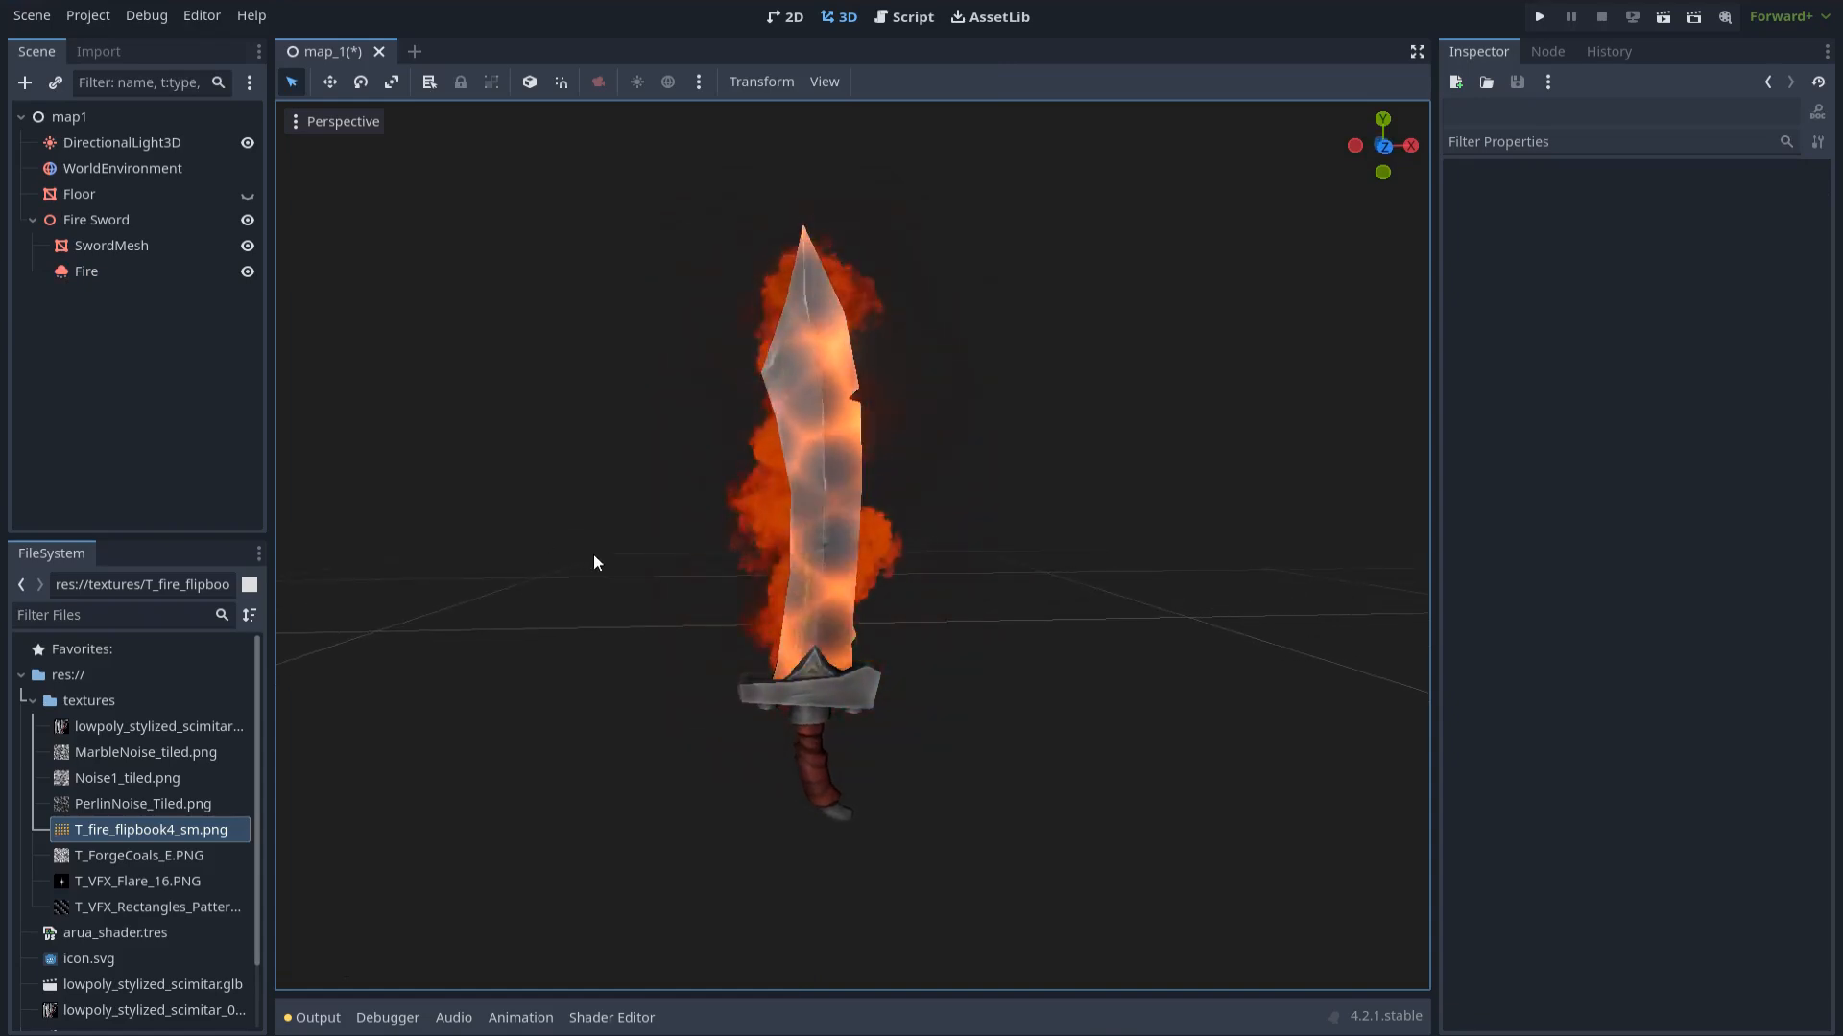
Move the Fire Sword back and forth along the X axis to check how the fire particles follow
left_click(117, 222)
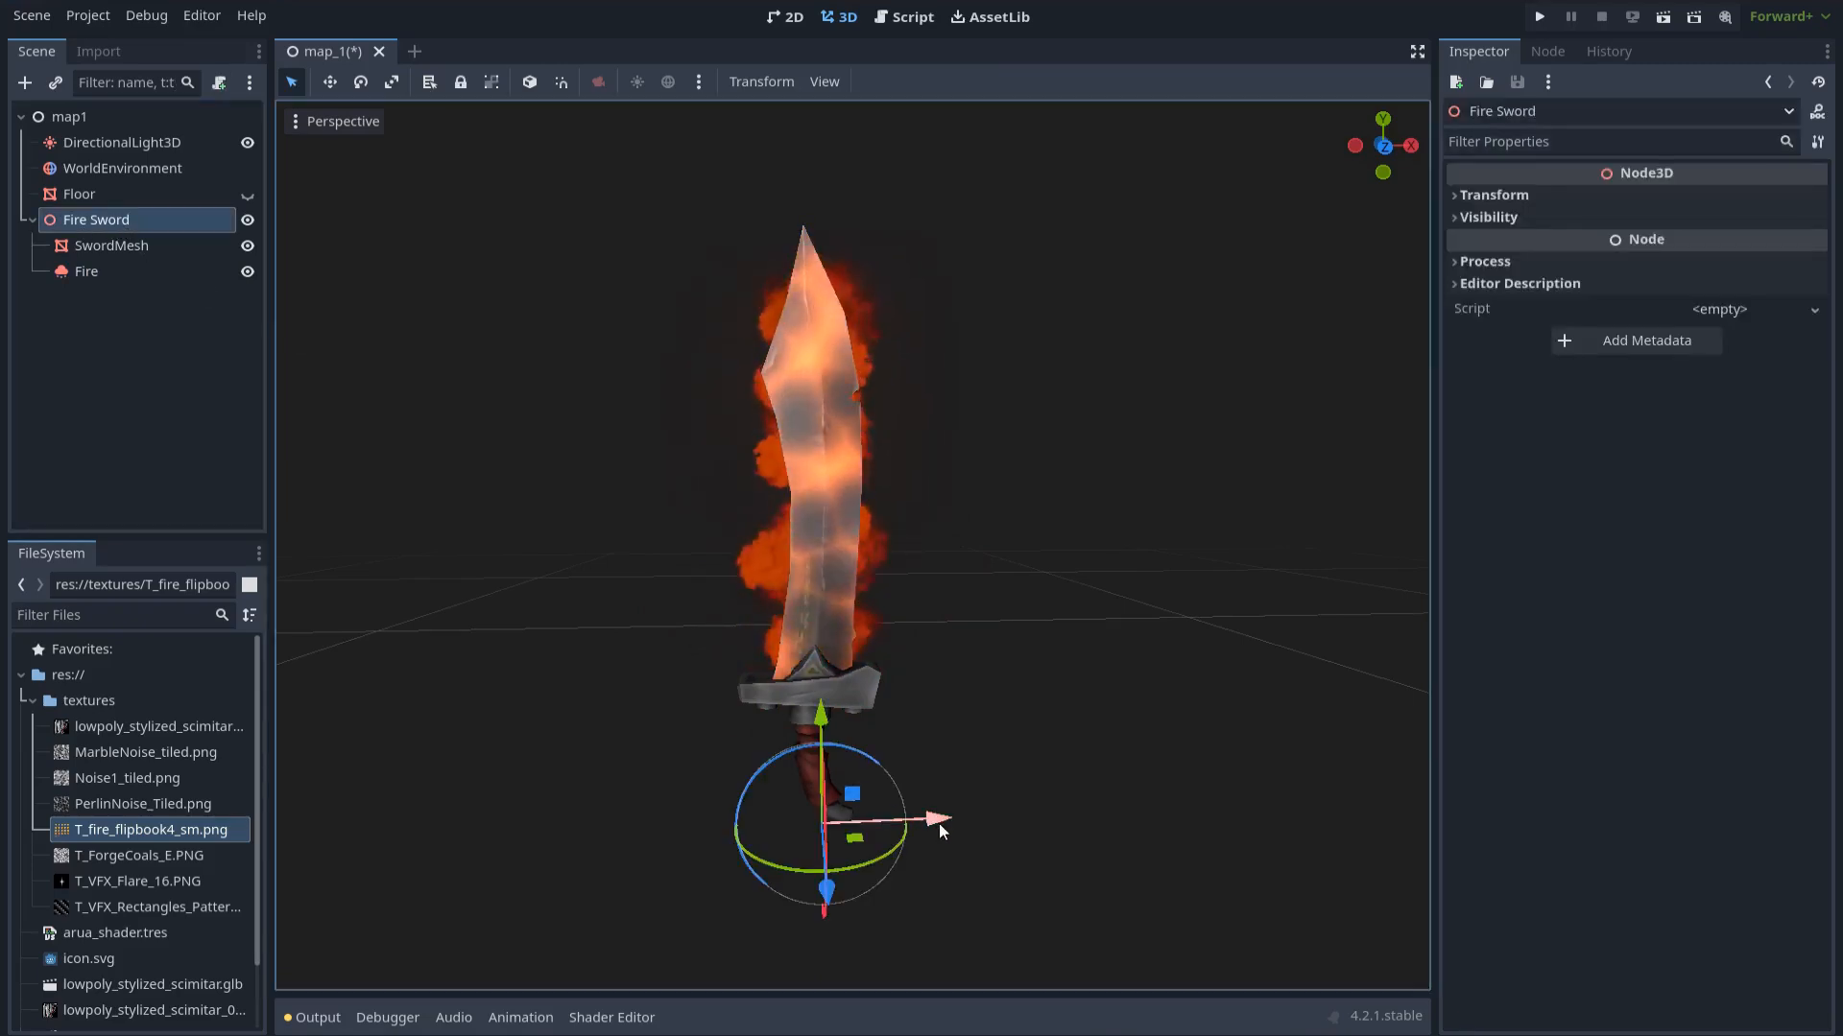
left_click_drag(940, 821, 1125, 796)
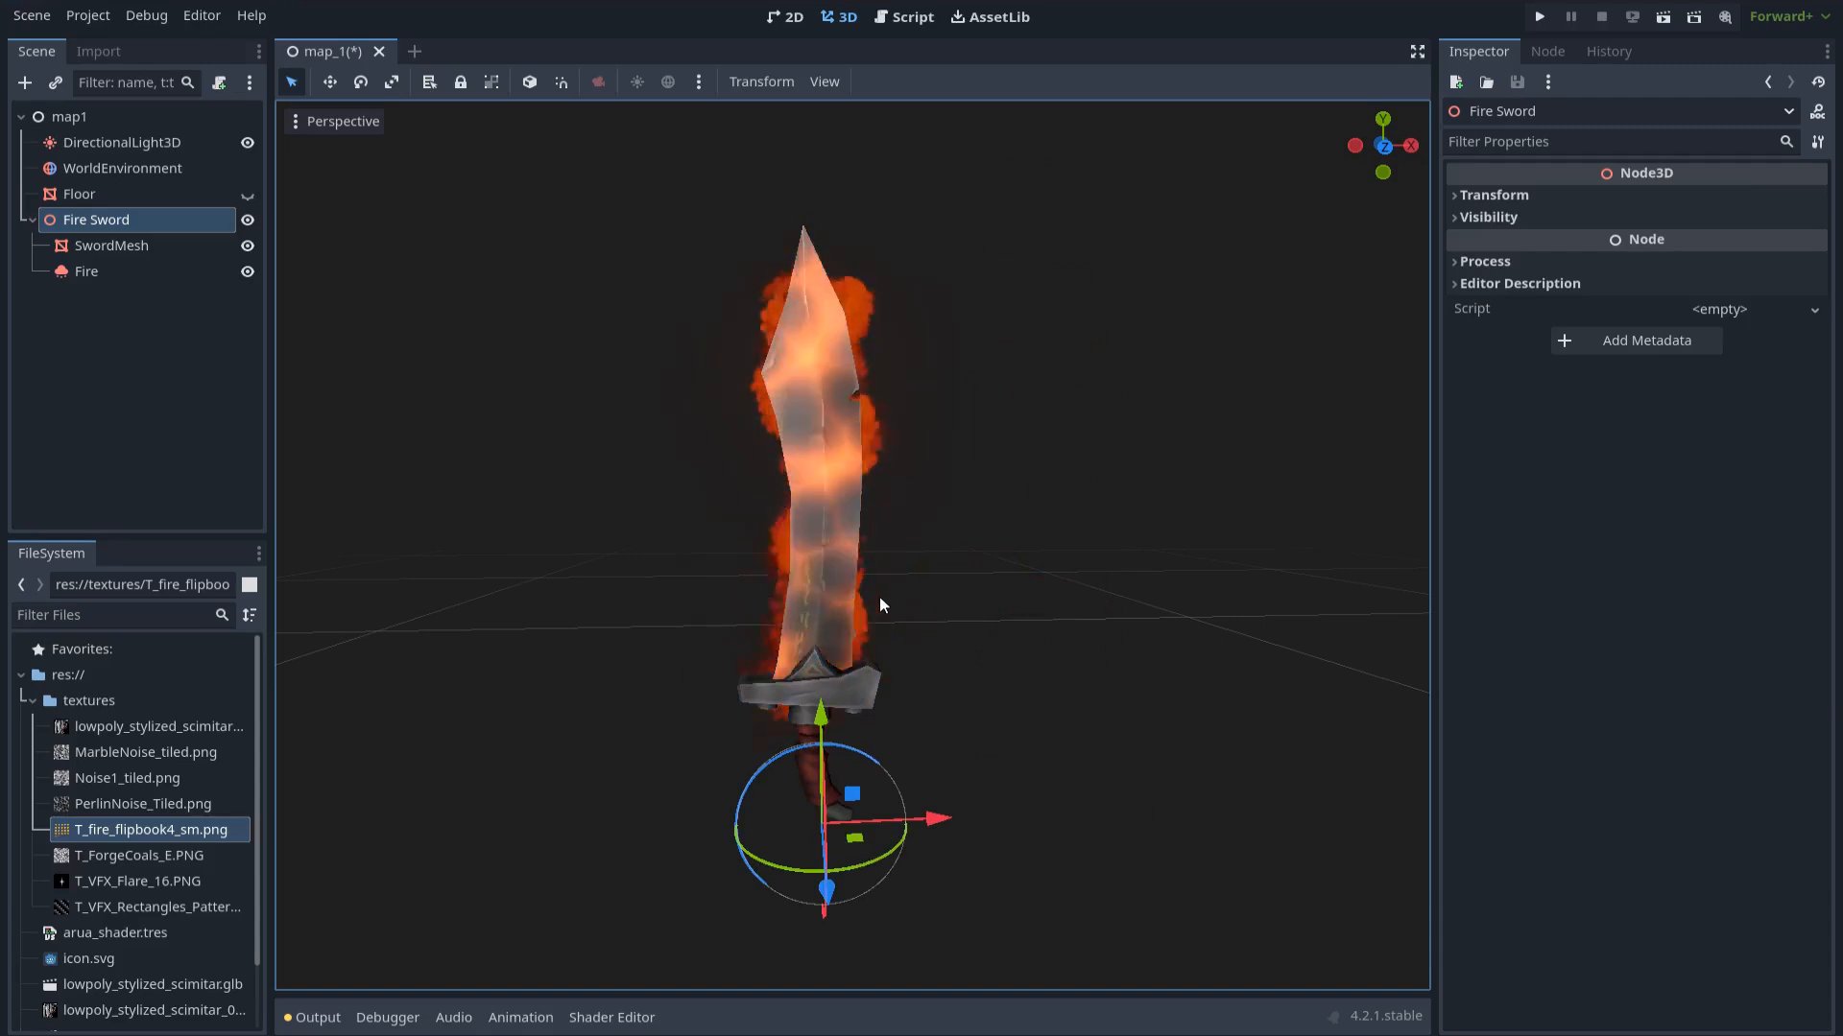
Enable Local Coords in the Fire emitter's drawing settings, and reselect the Fire Sword node
left_click(164, 274)
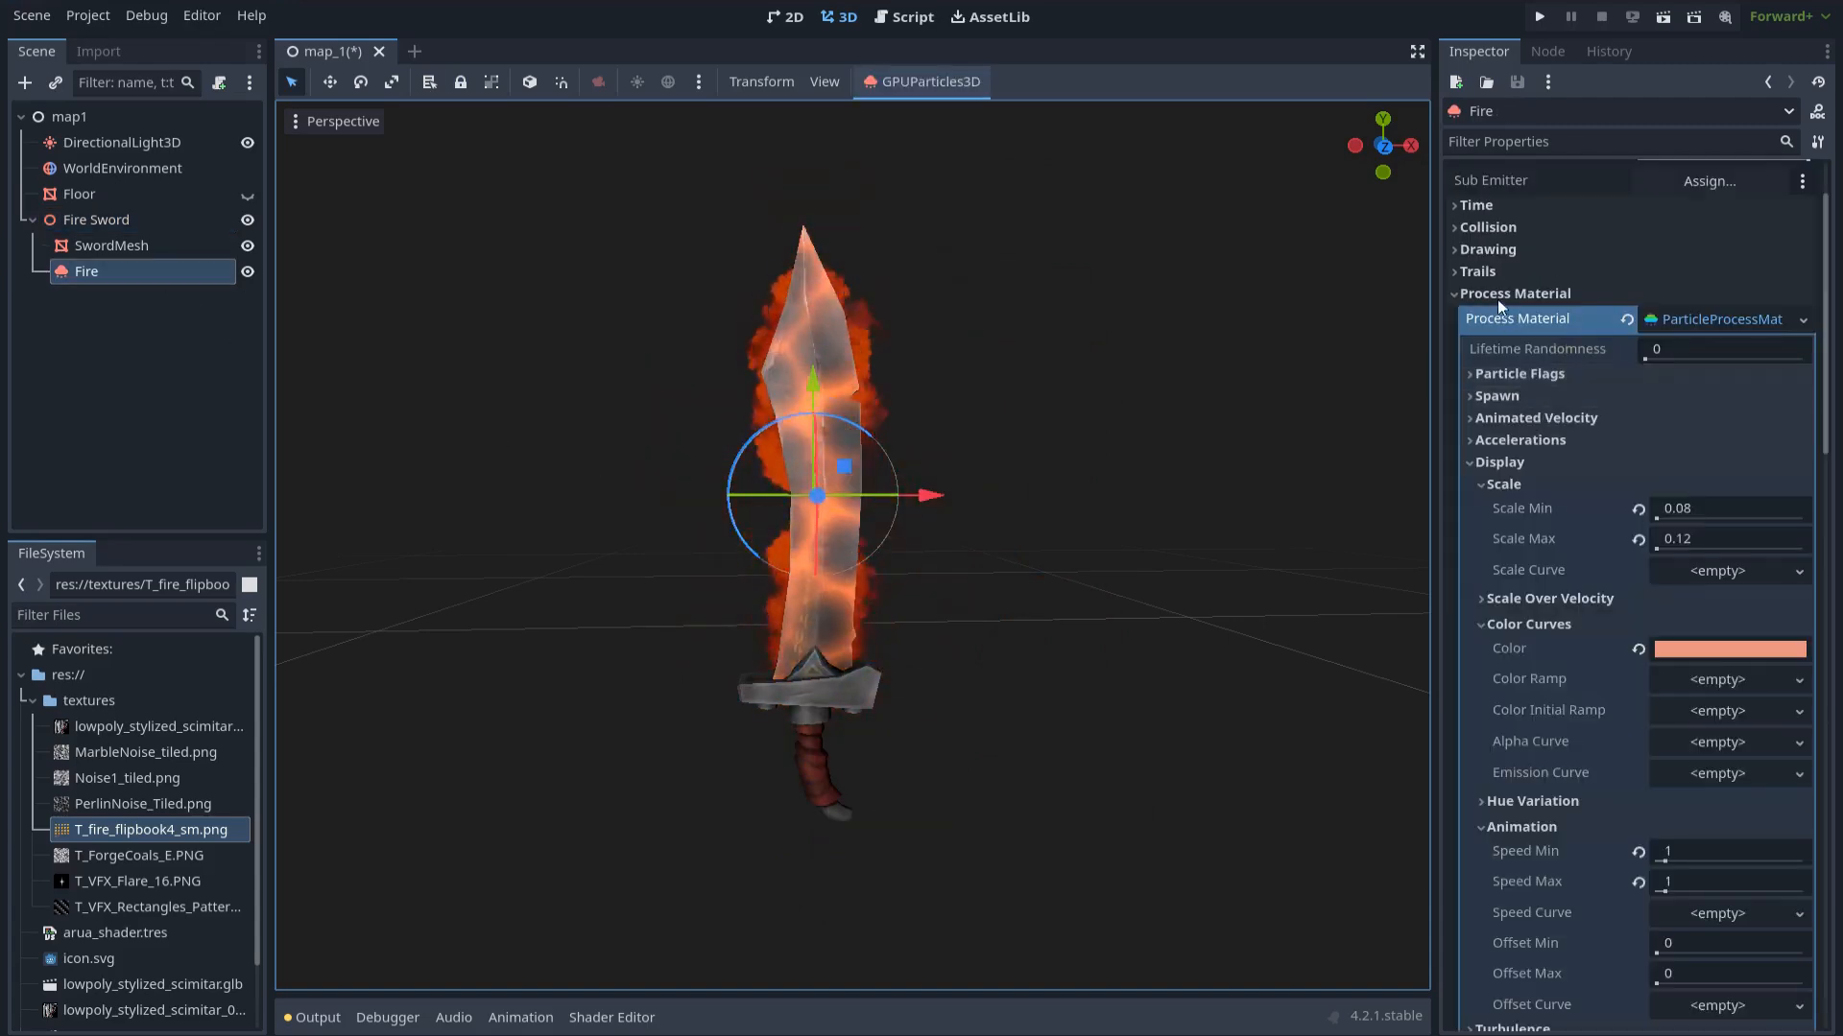
scroll(1496, 298, "up", 2)
left_click(1464, 362)
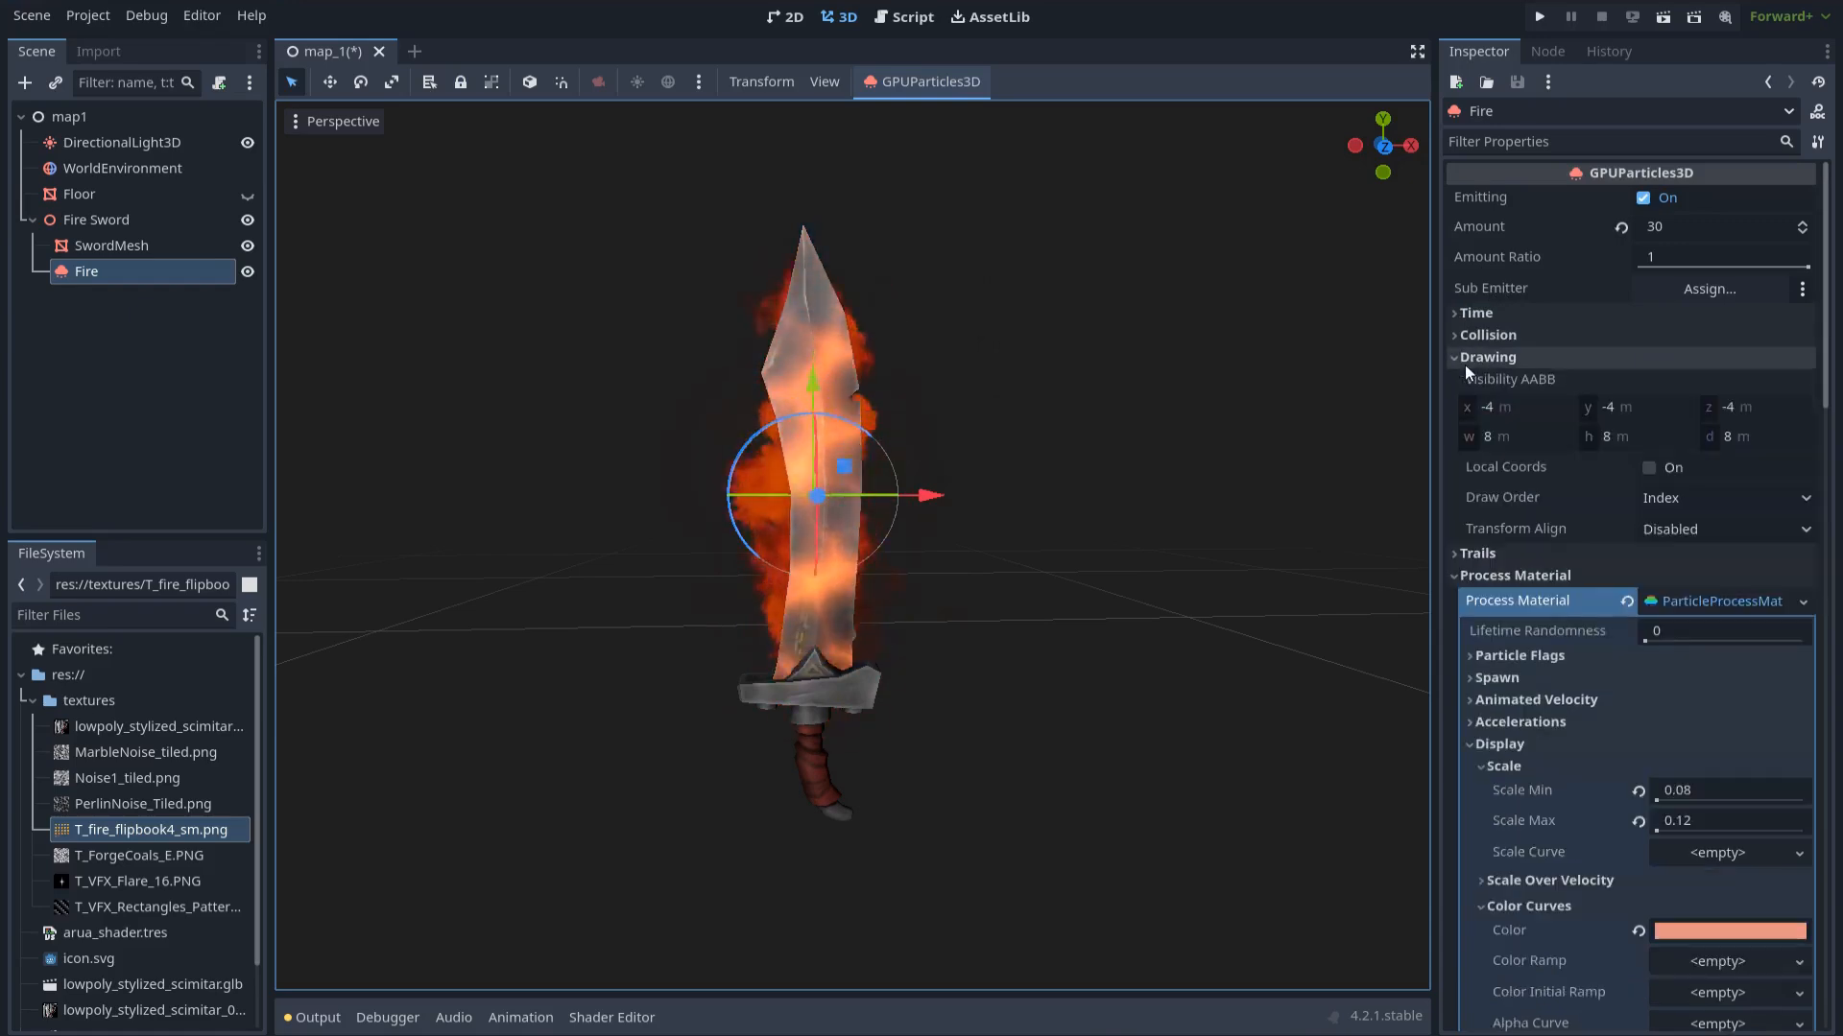
left_click(1650, 470)
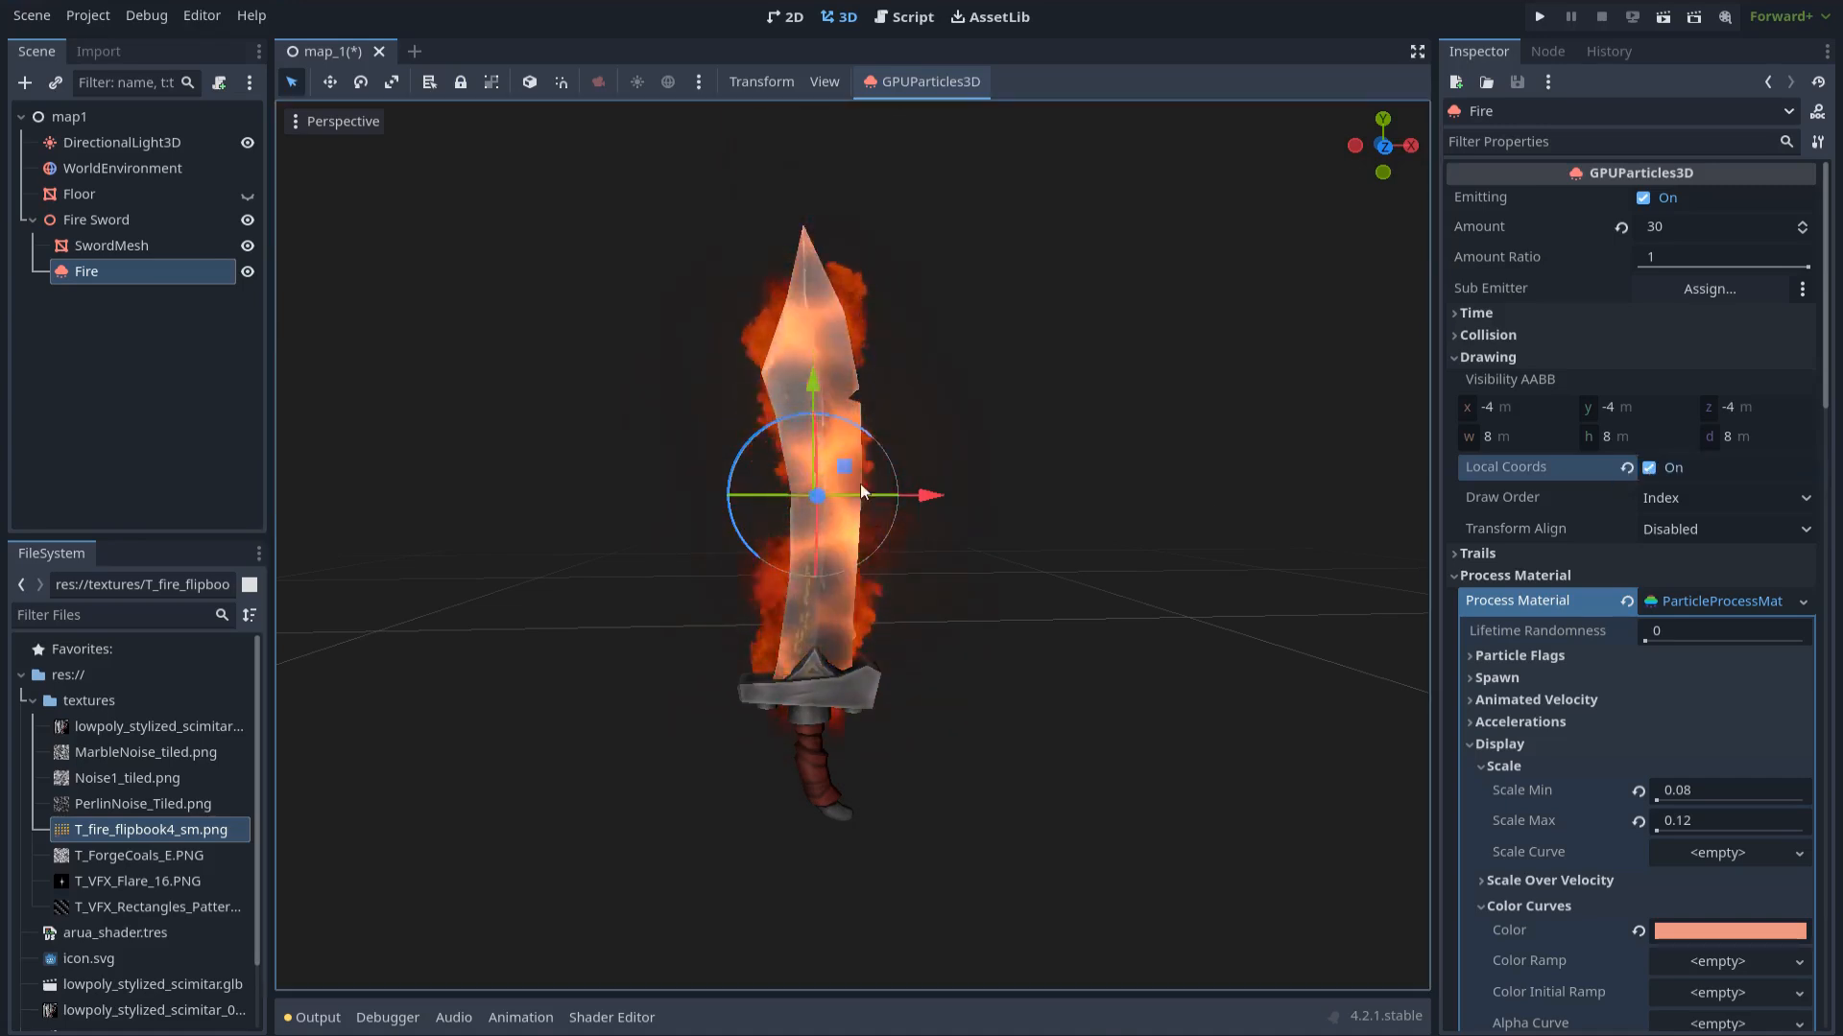
left_click(144, 221)
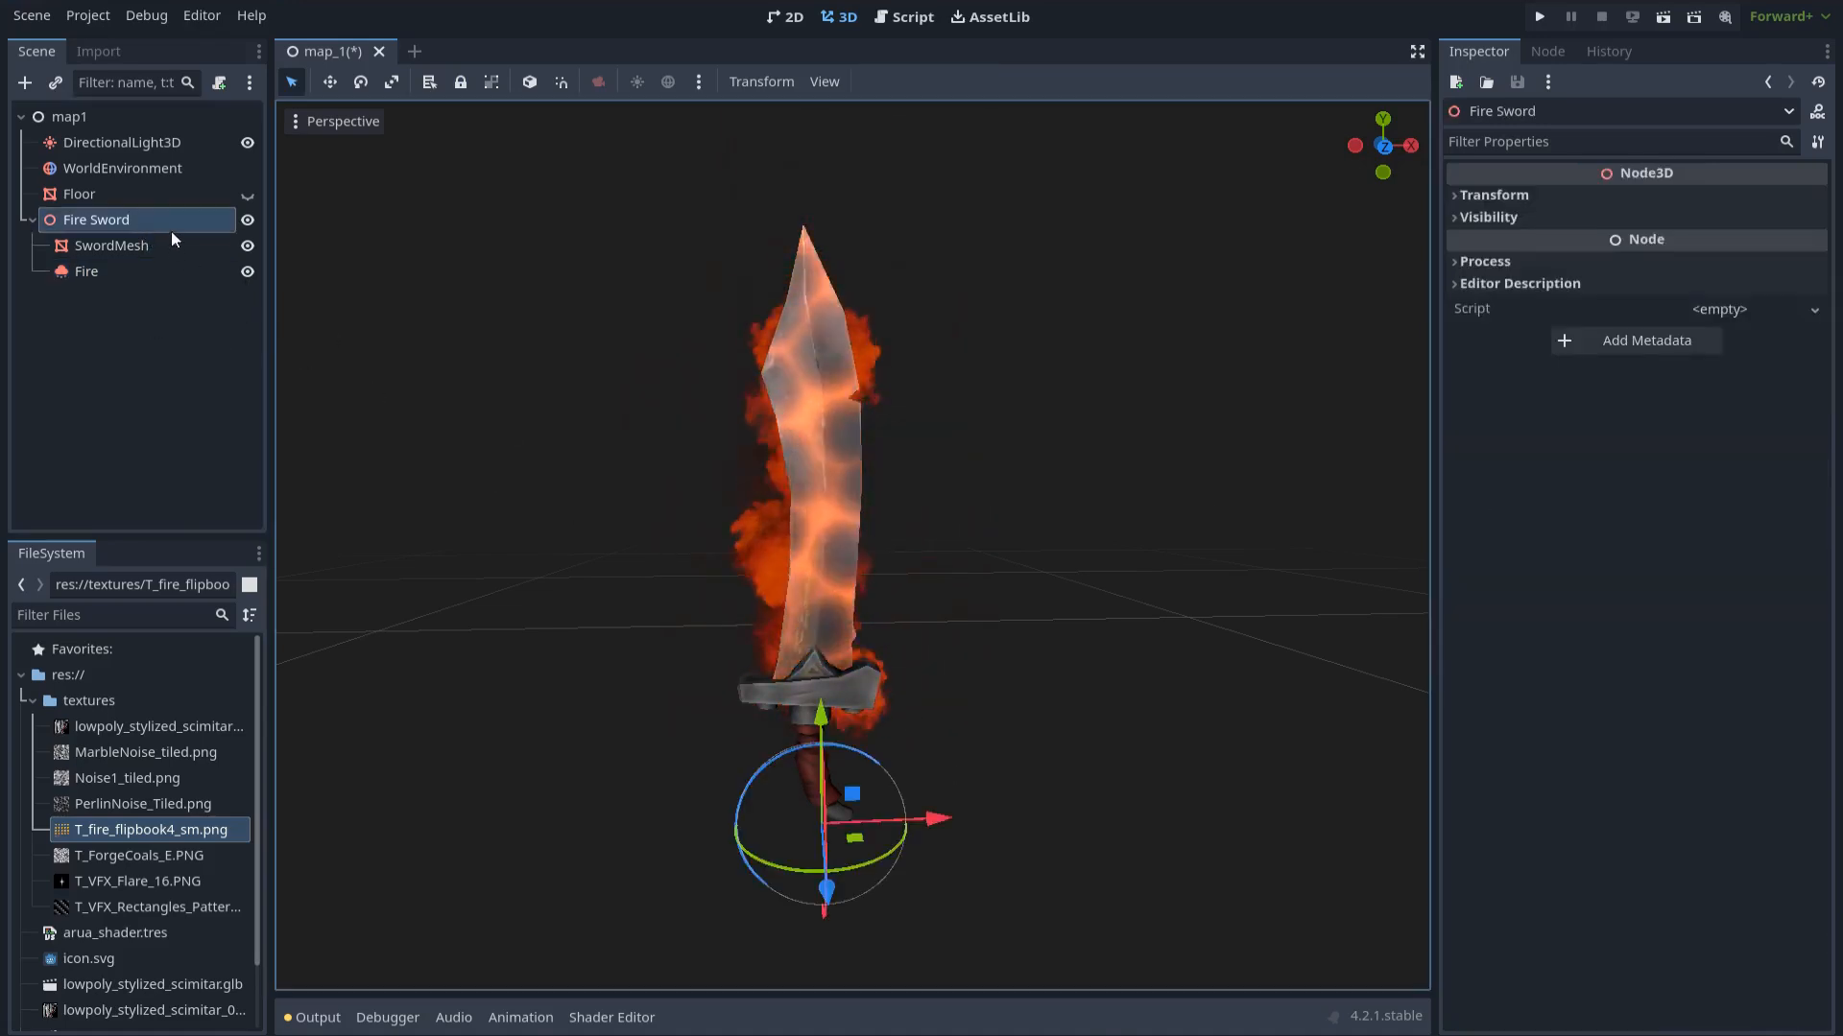
Move the Fire Sword slightly along the X axis to check how the flames follow with Local Coords enabled, and deselect it
left_click_drag(948, 831, 985, 796)
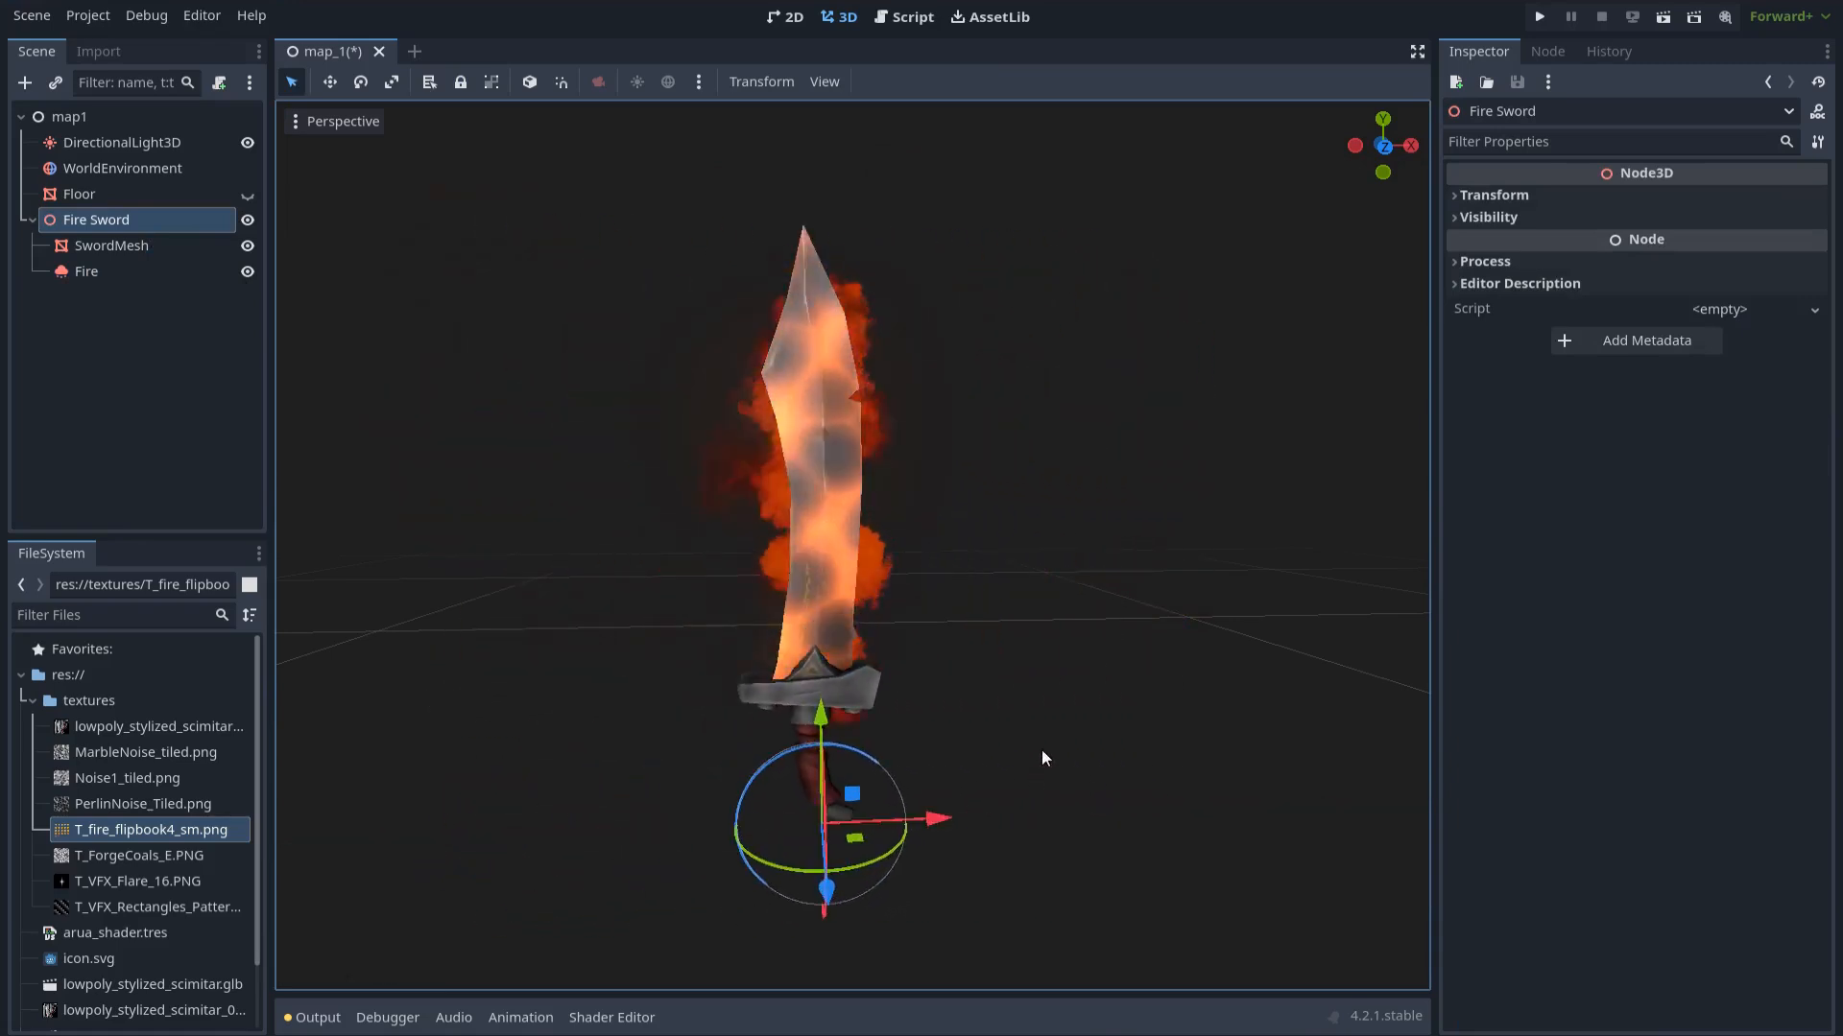
left_click(1046, 706)
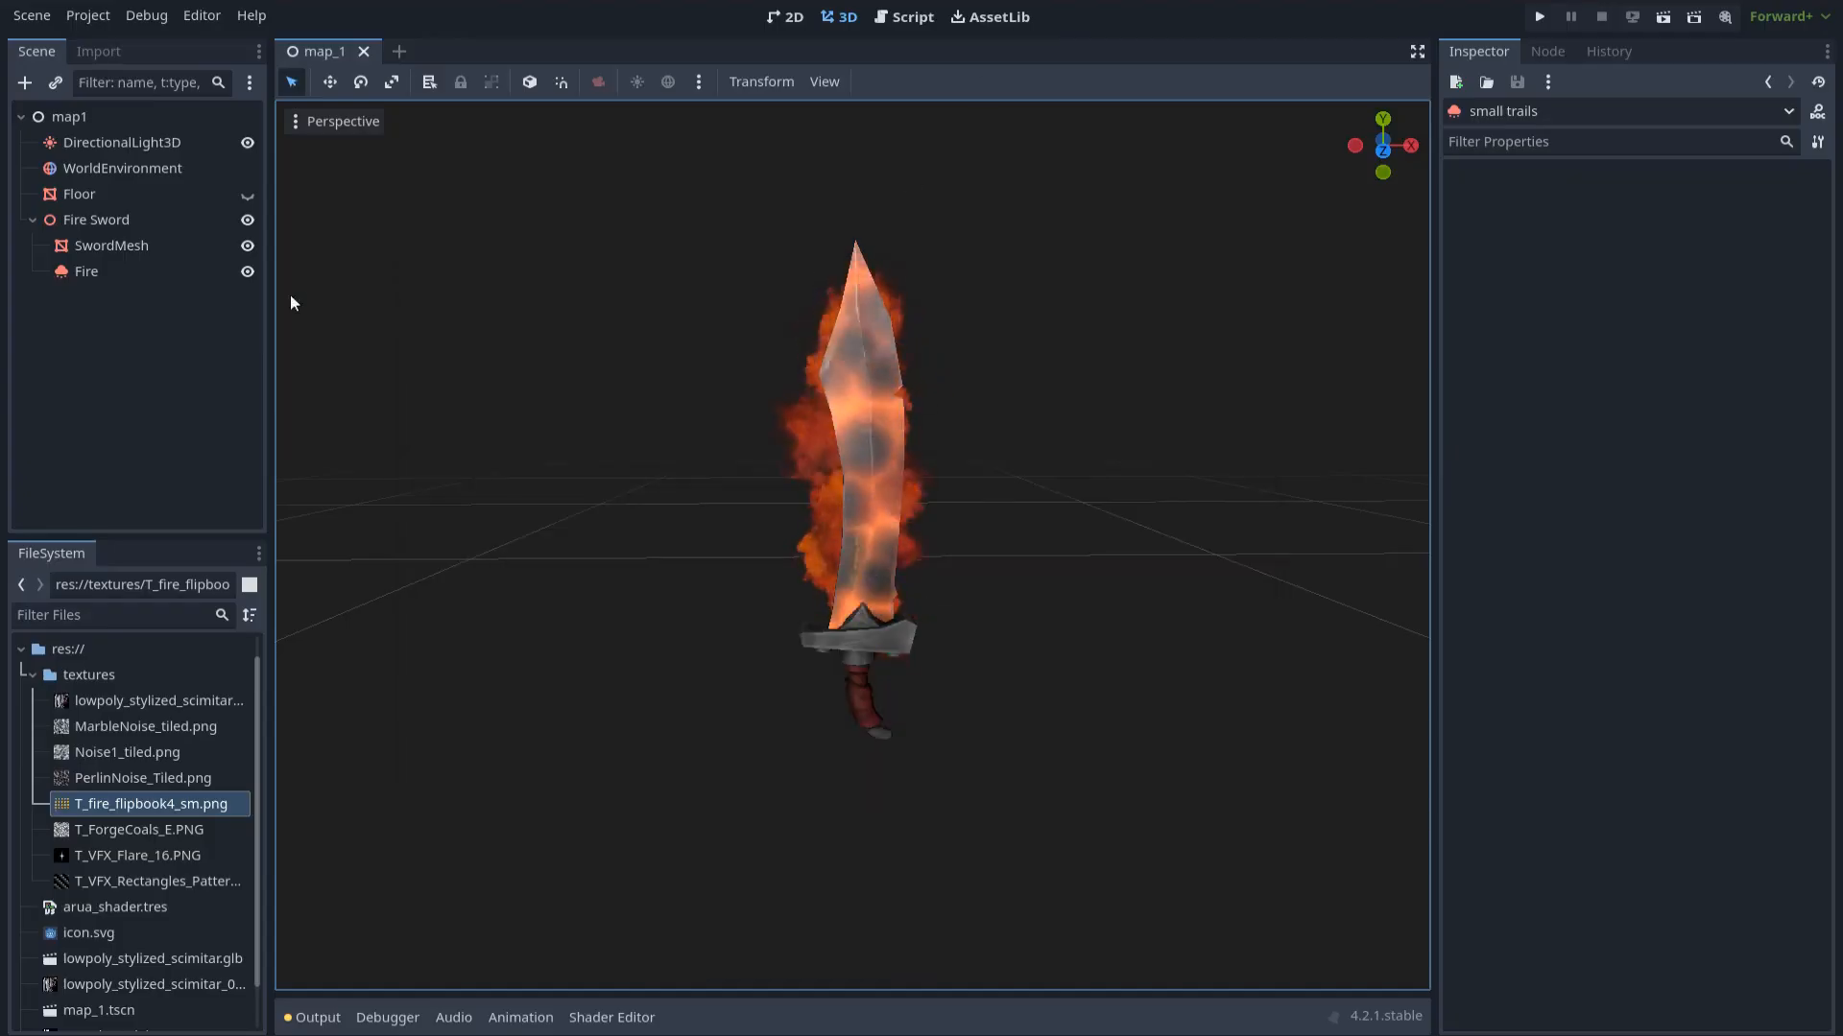
Add a GPUParticles3D node under Fire Sword and name it "small trails"
left_click(184, 223)
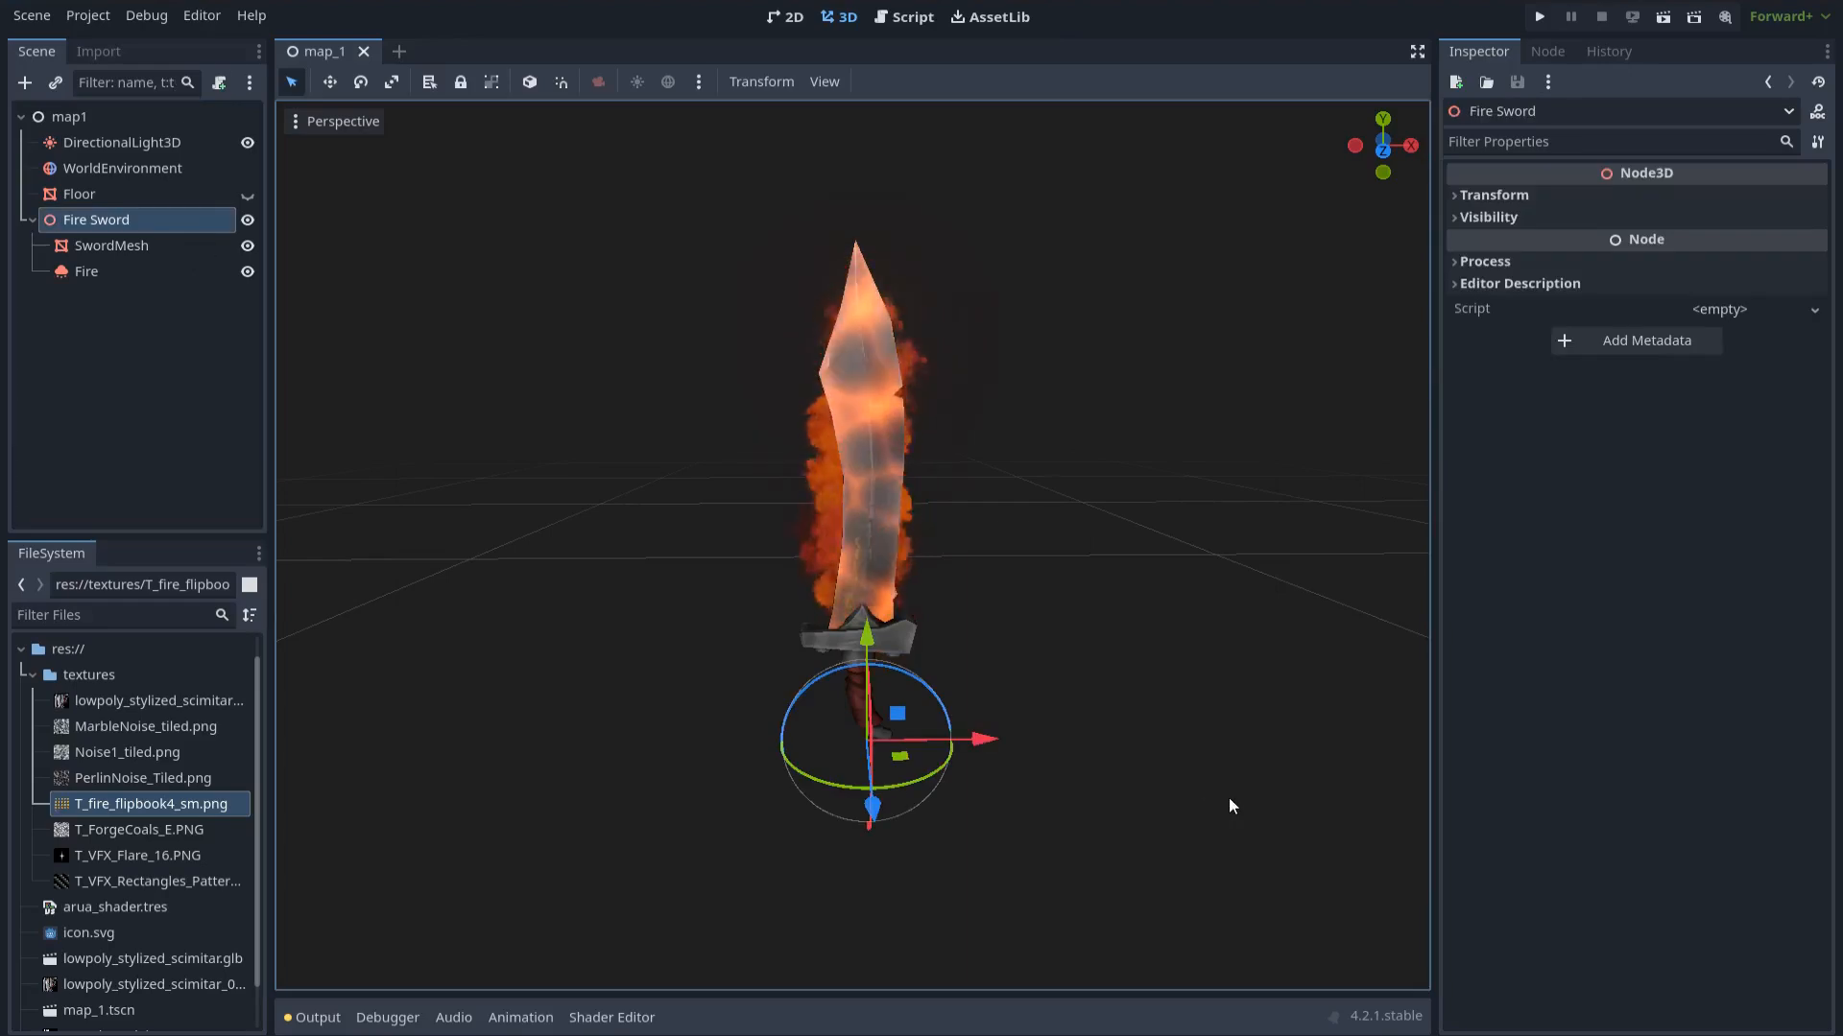
key("ctrl+a")
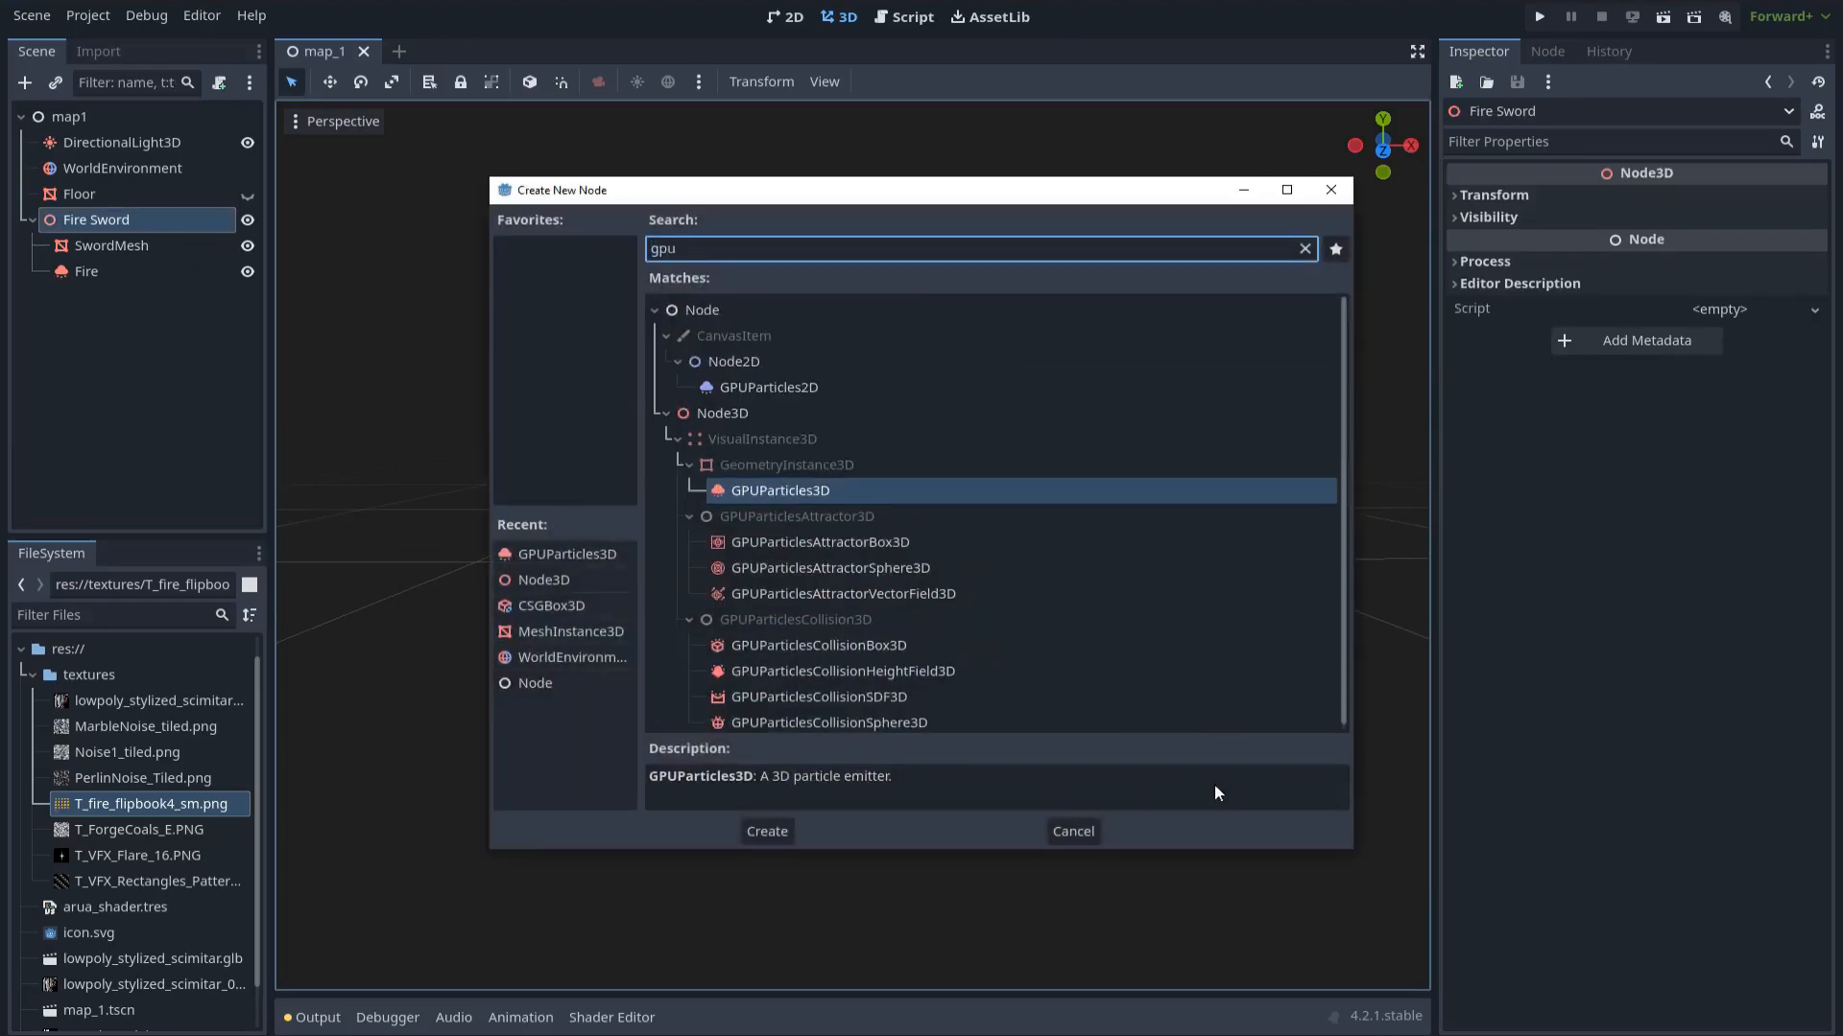
double_click(781, 492)
key("F2")
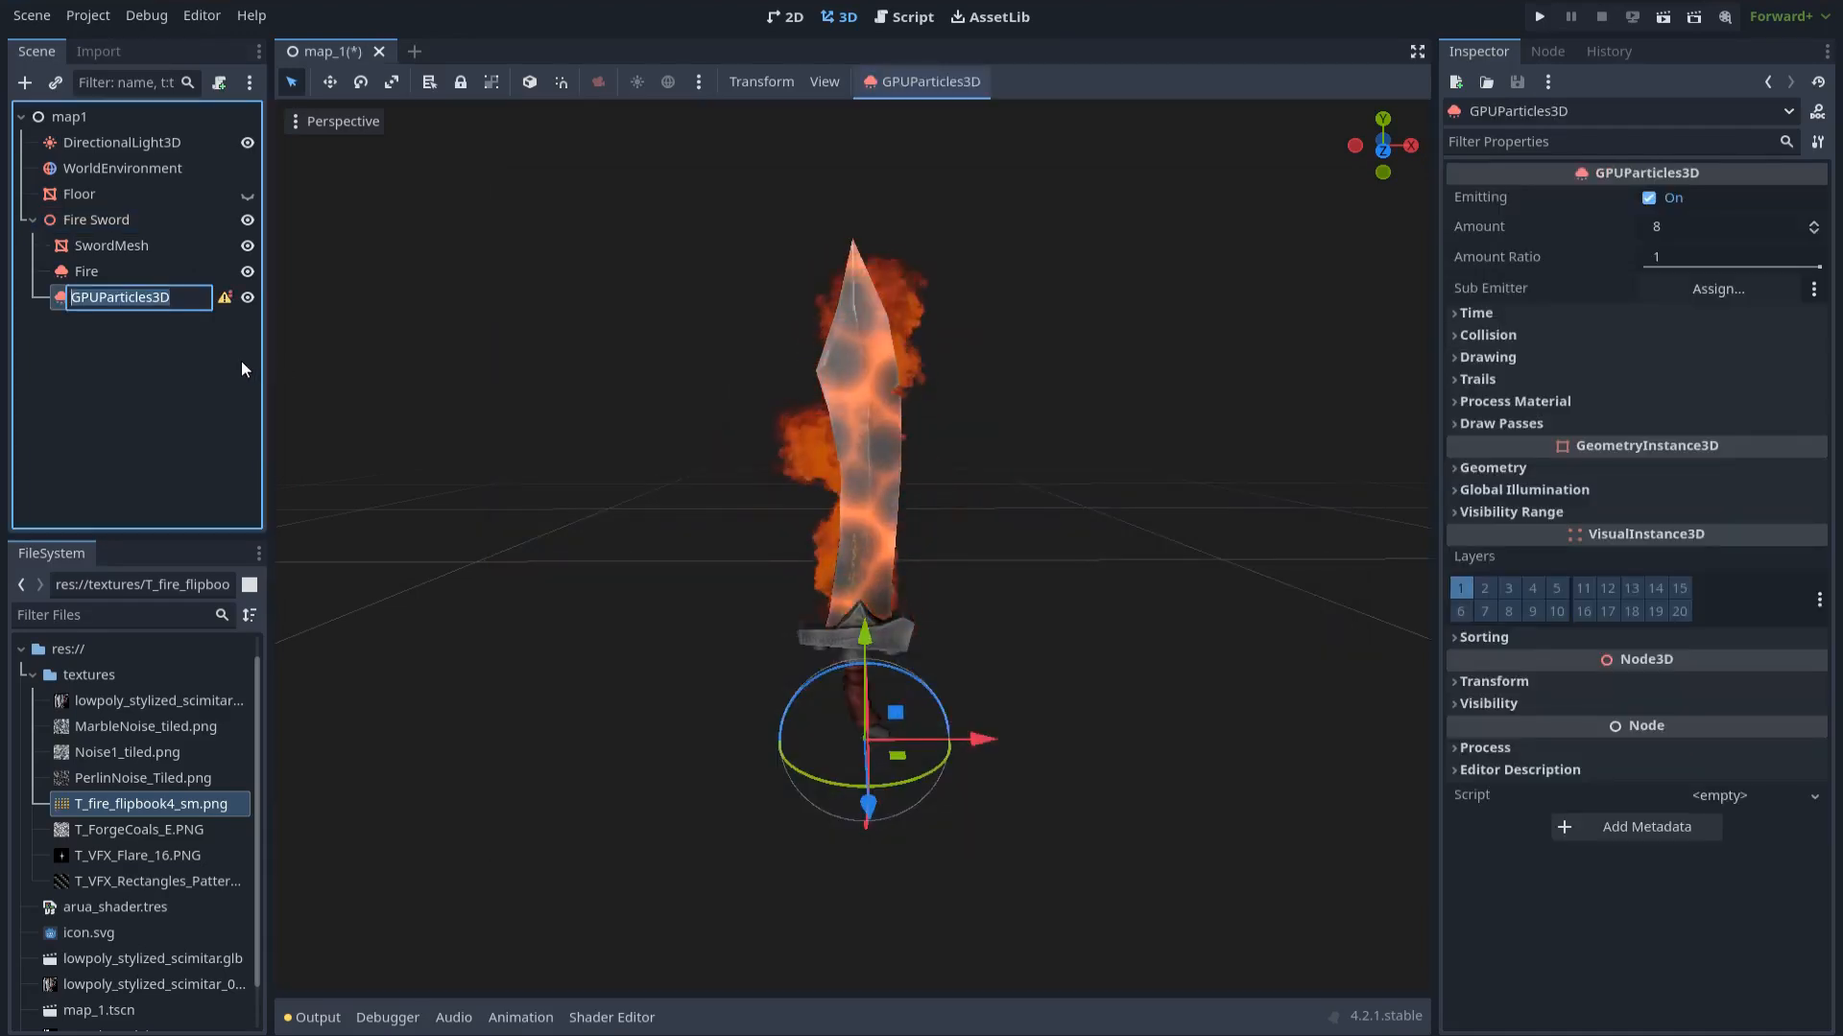
type("small trails")
key("Return")
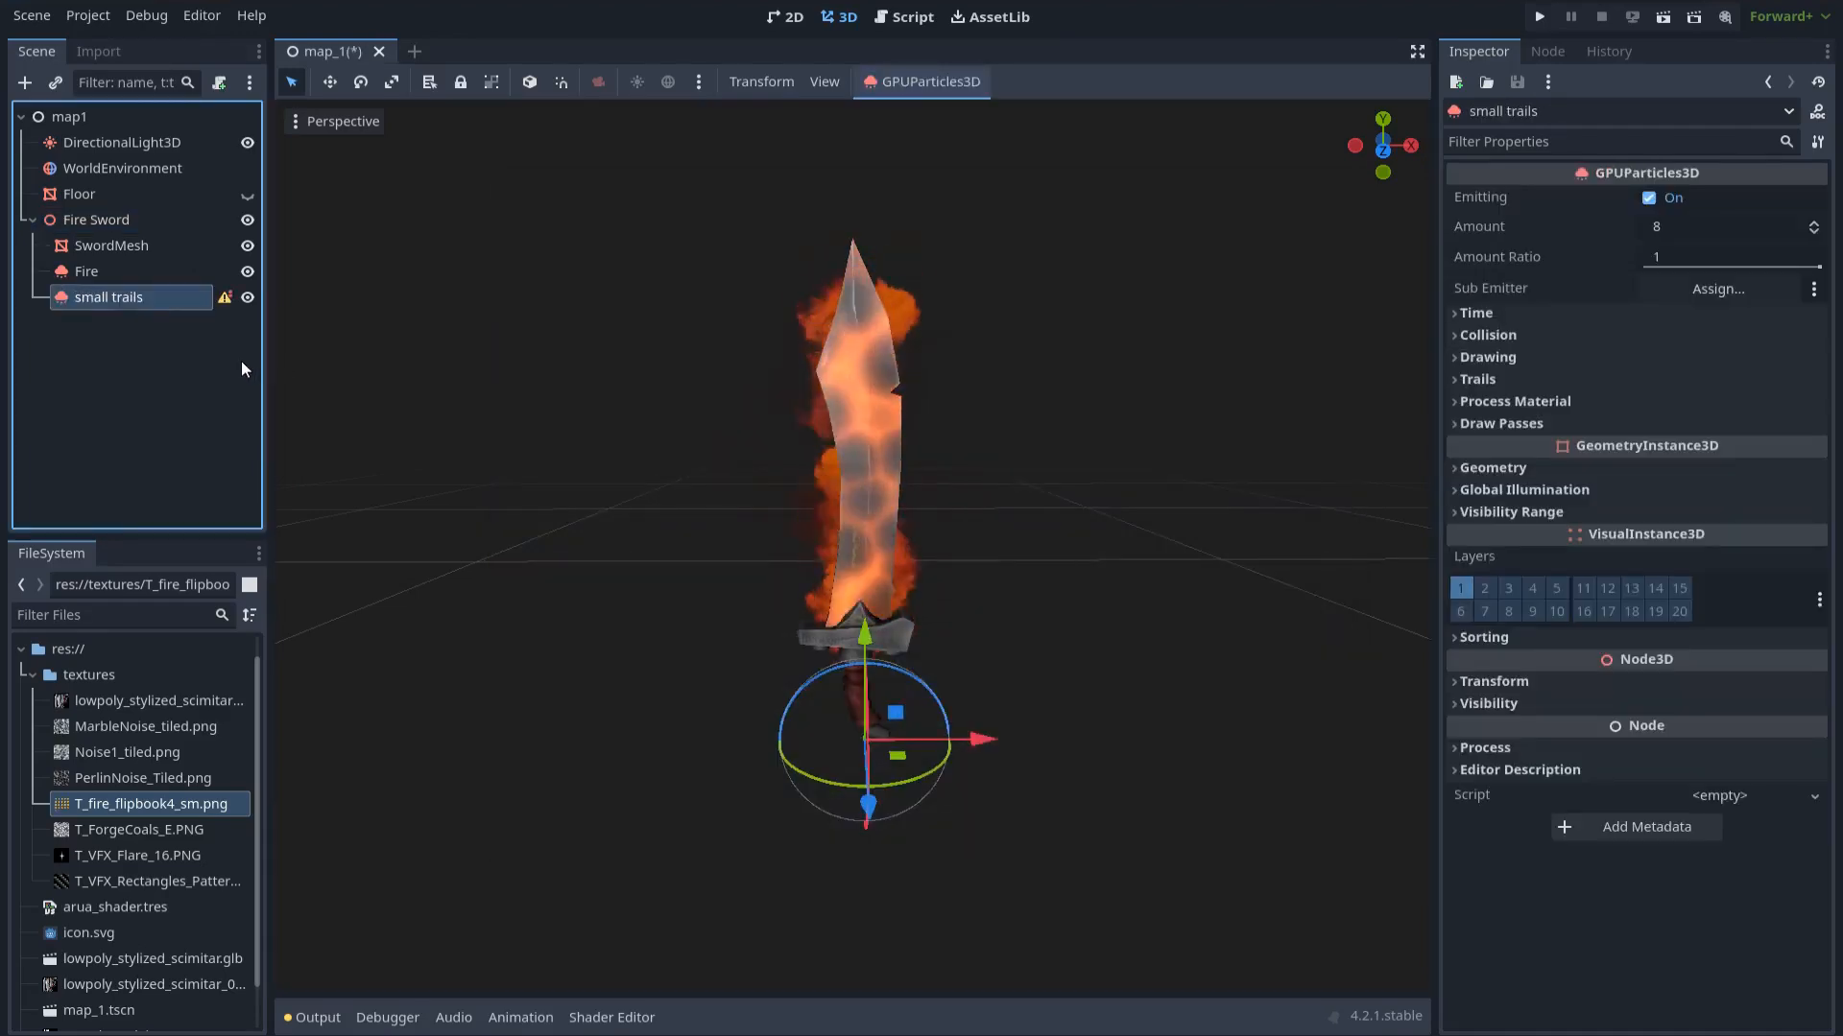
Give small trails a new ParticleProcessMaterial and a new RibbonTrailMesh as its Pass 1 draw mesh
left_click(1528, 403)
left_click(1724, 430)
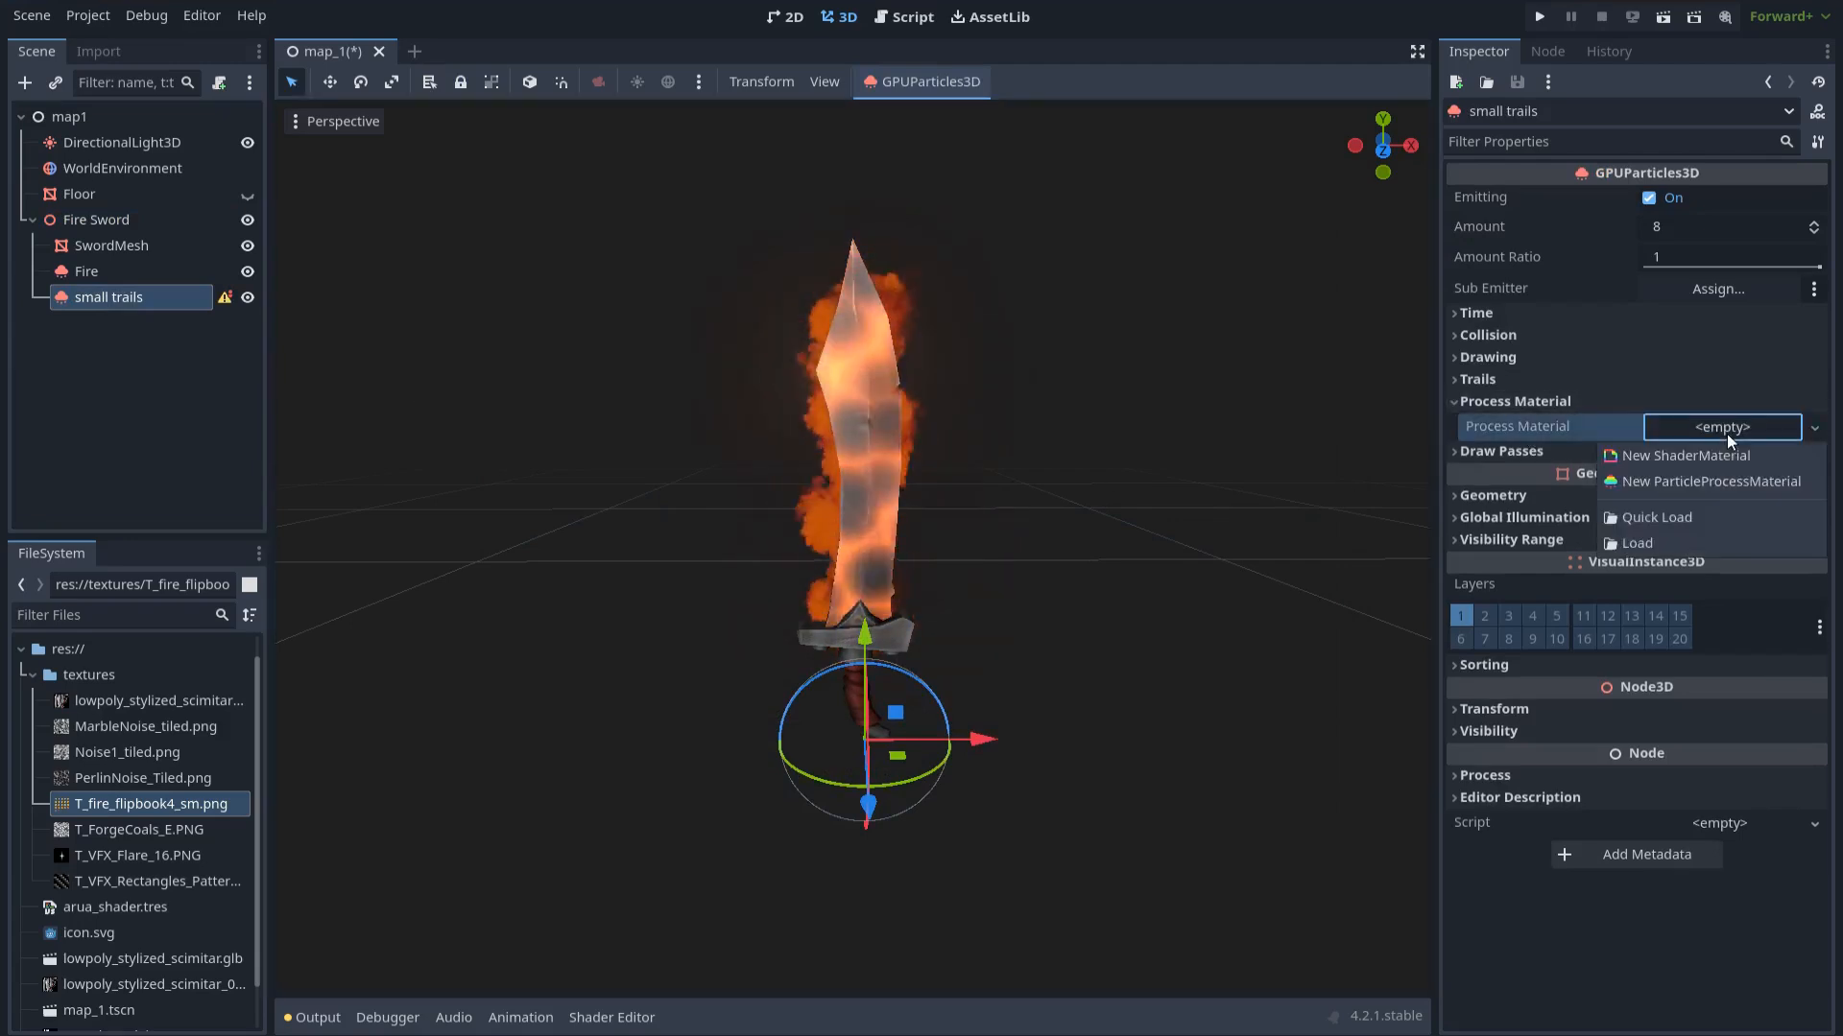
left_click(1718, 481)
left_click(1547, 452)
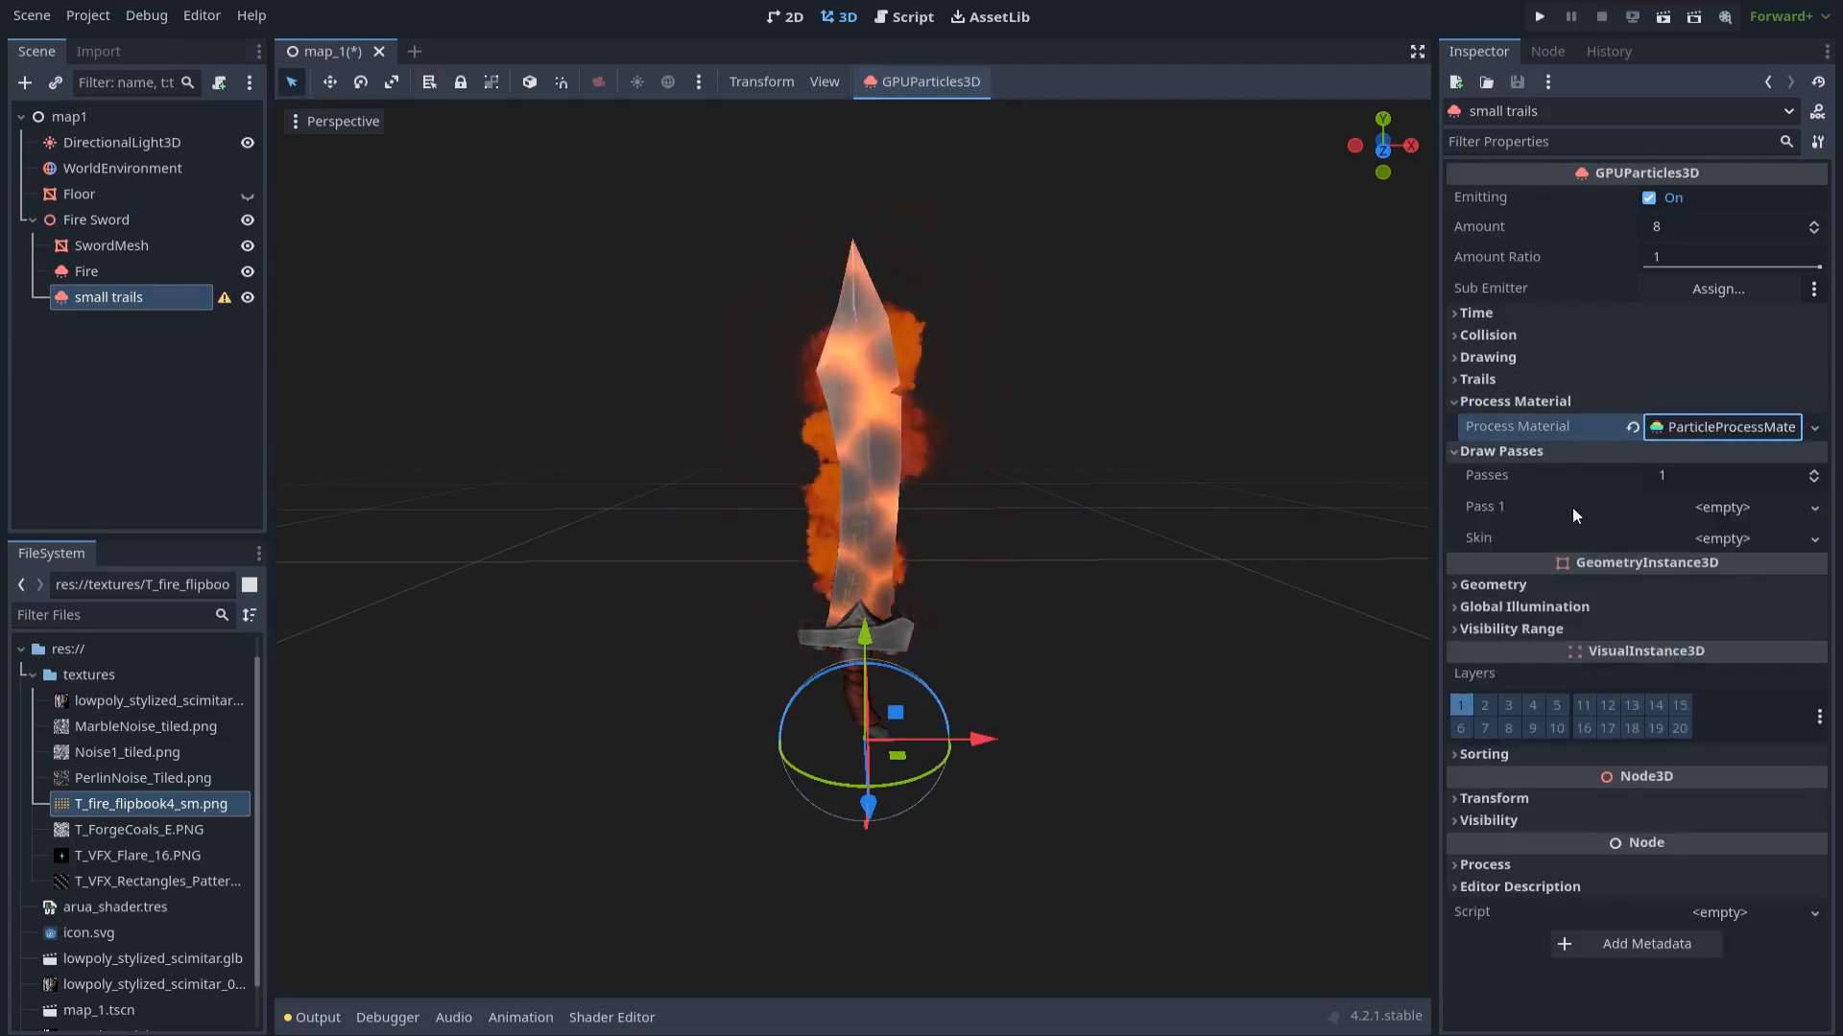
left_click(1733, 508)
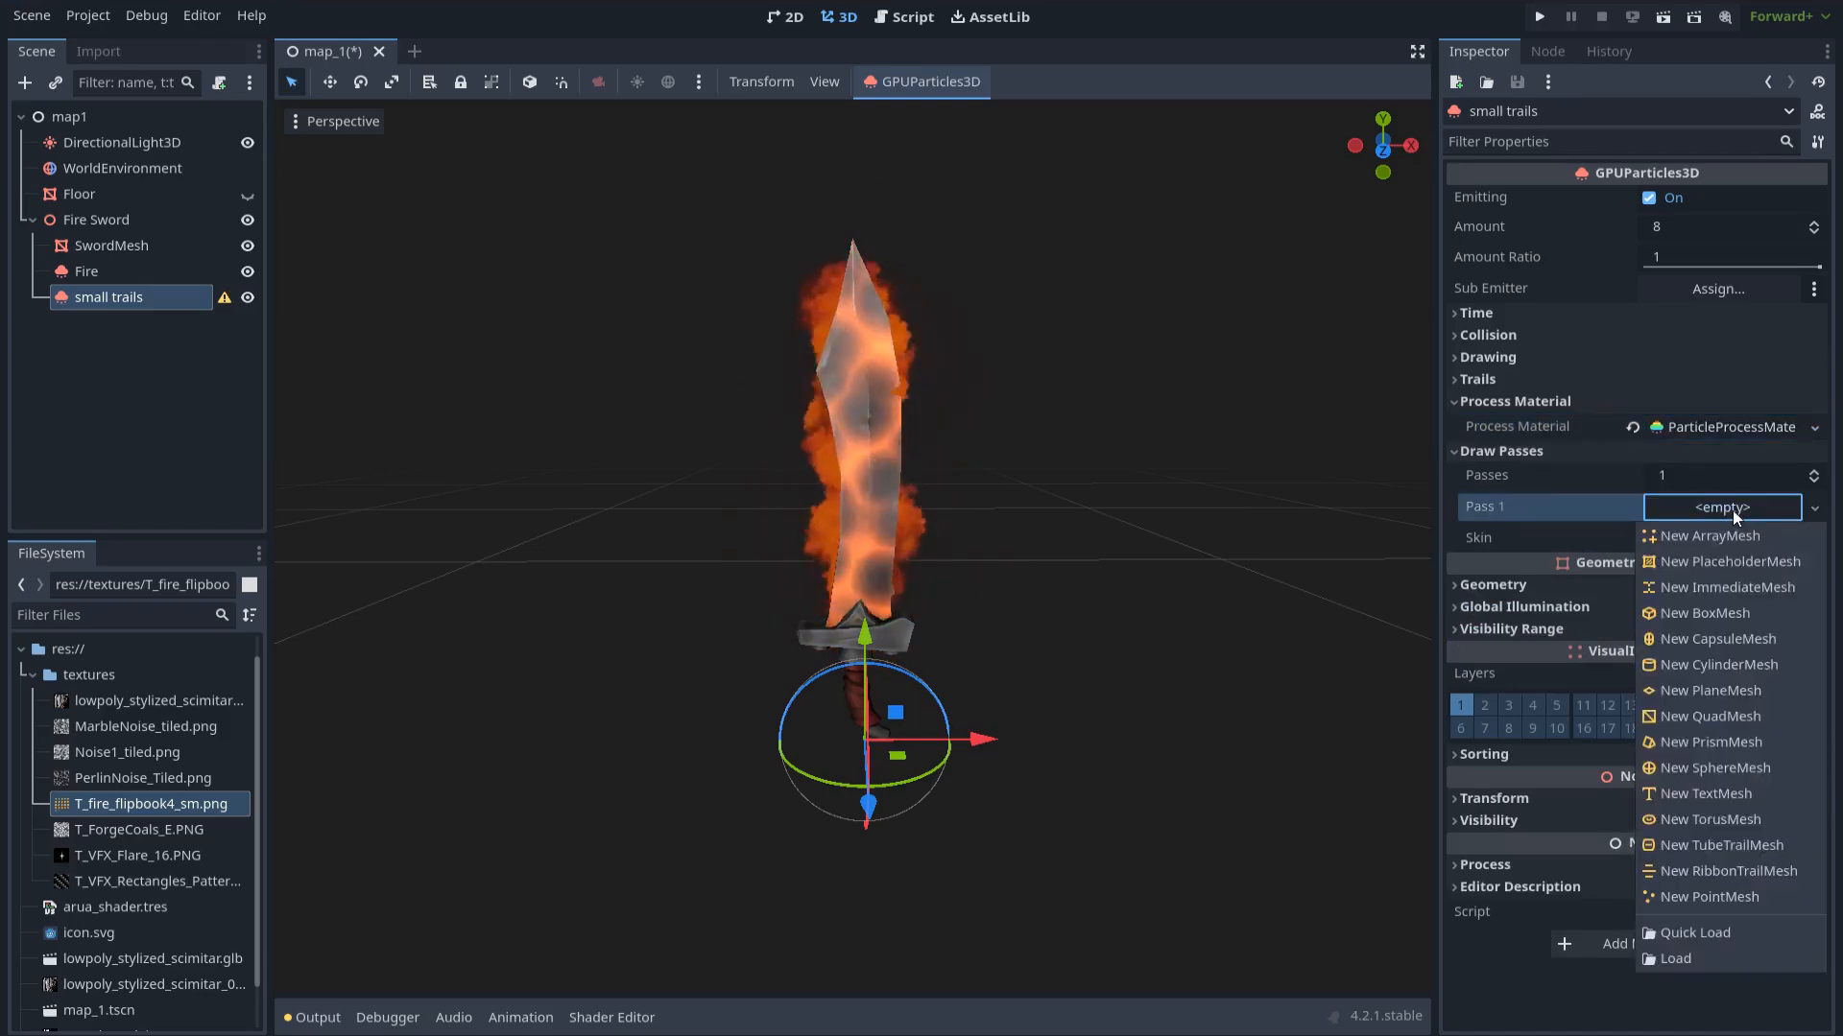
left_click(1767, 875)
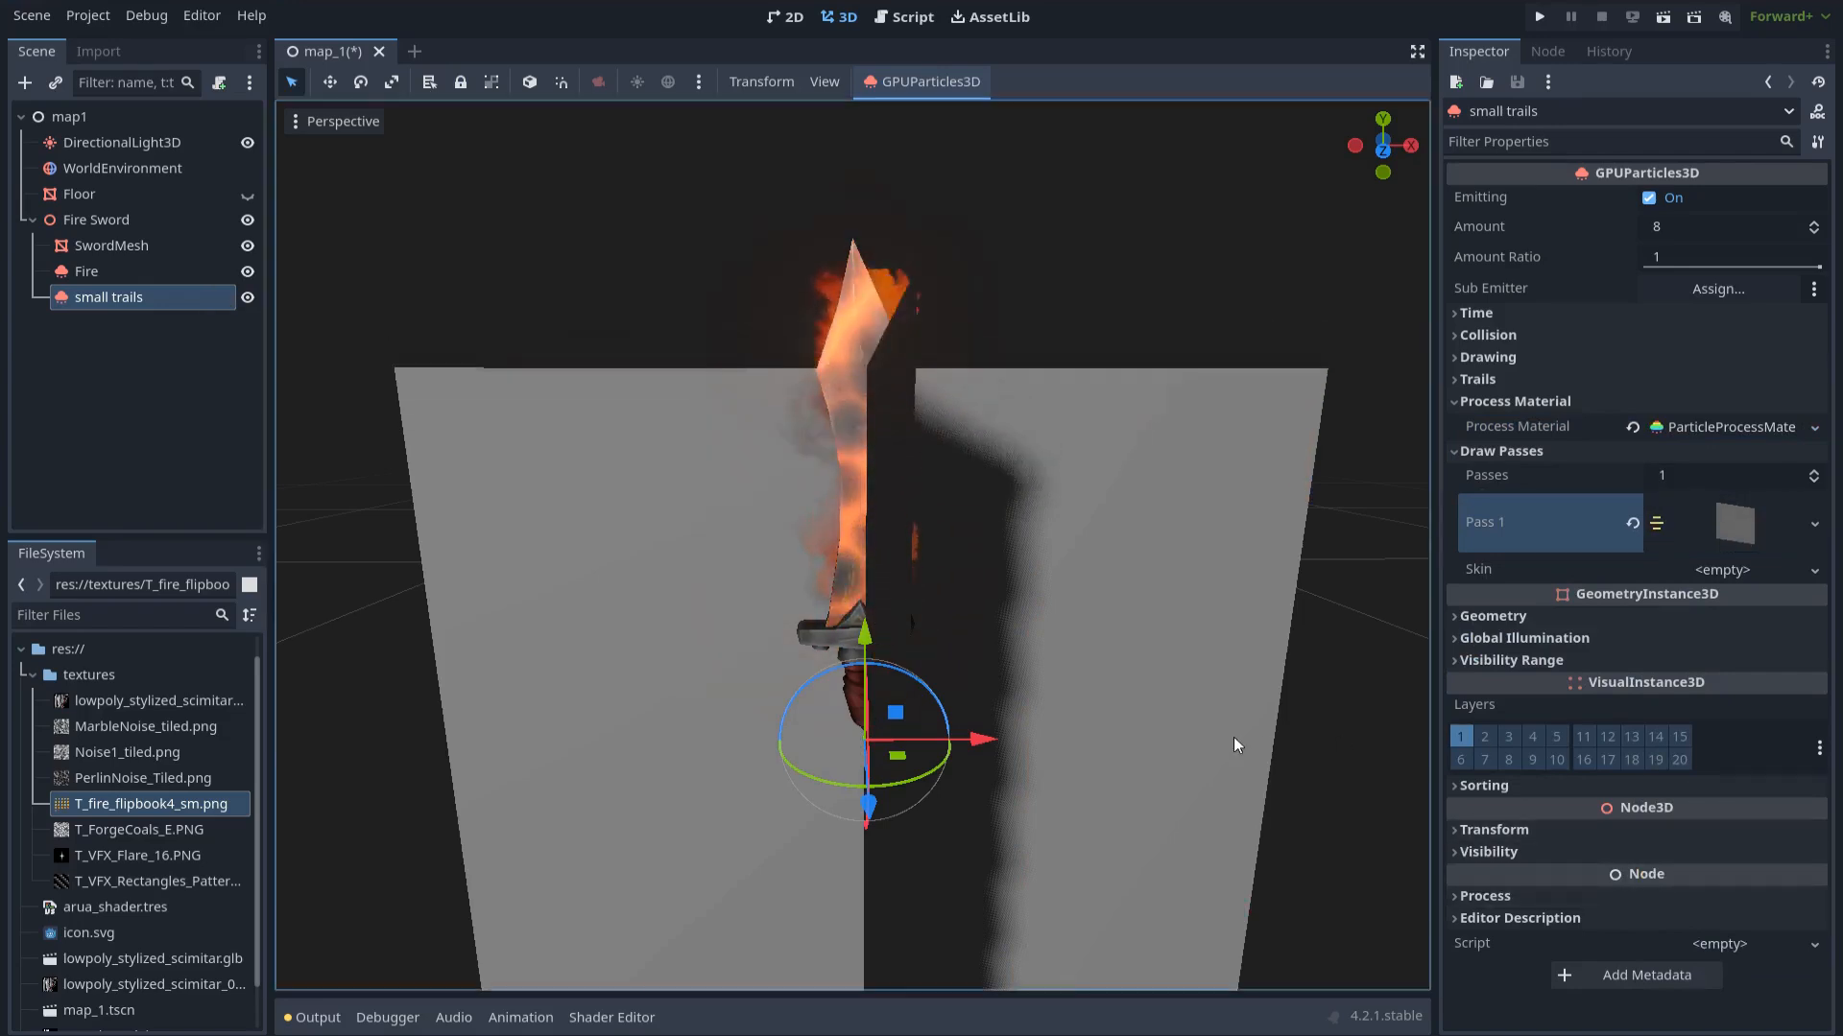
Set the size of the small trails ribbon mesh to 0.1 m
scroll(1207, 730, "down", 3)
left_click(1720, 524)
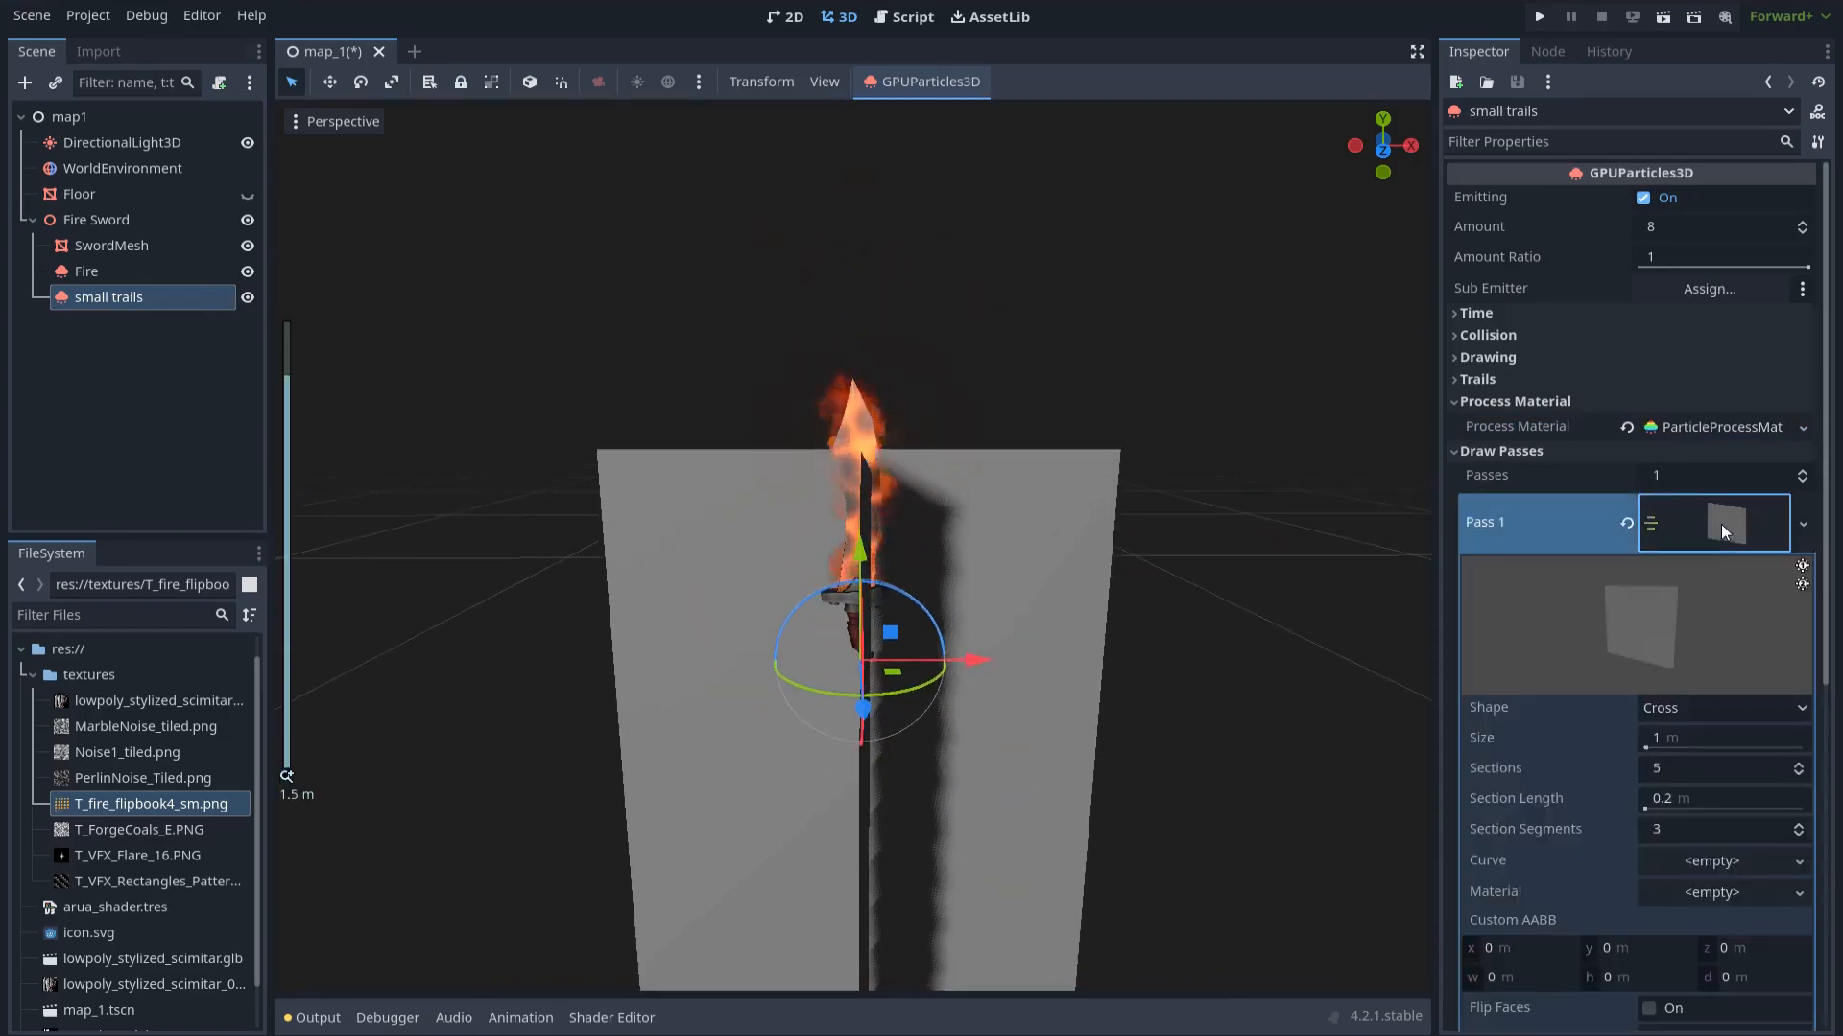
left_click(1670, 739)
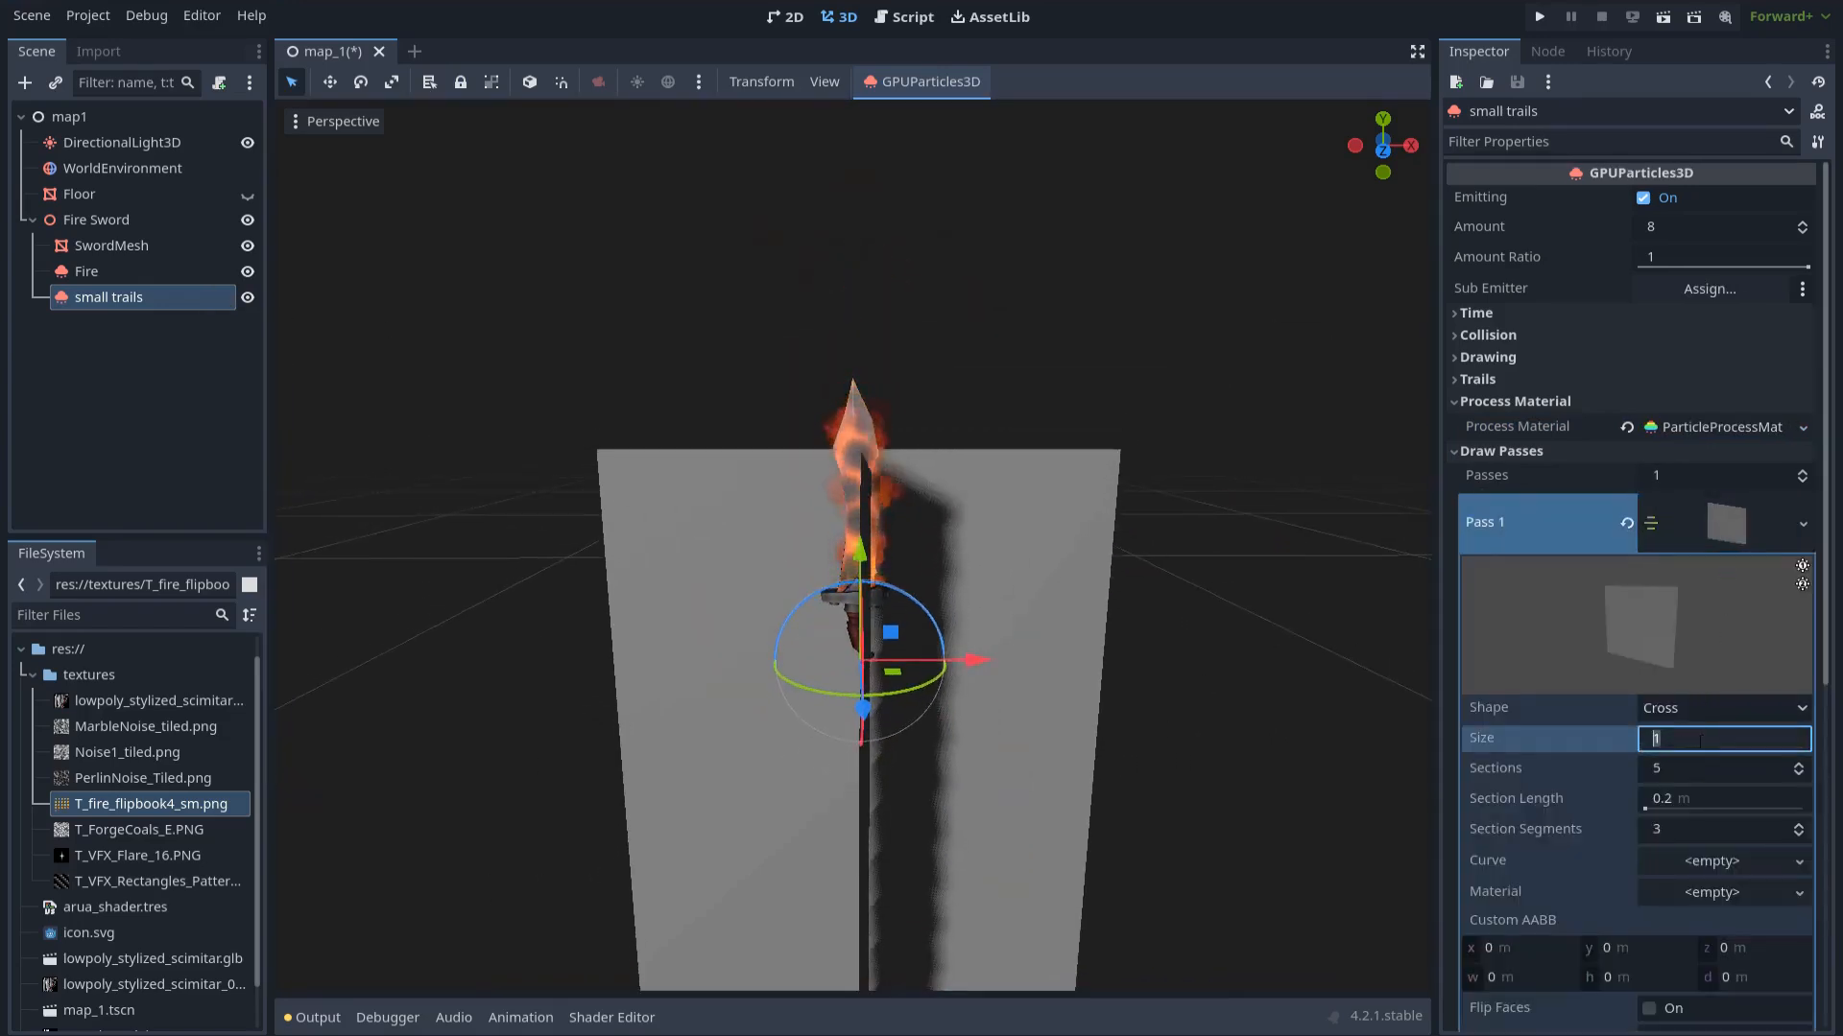
type(".1")
key("Return")
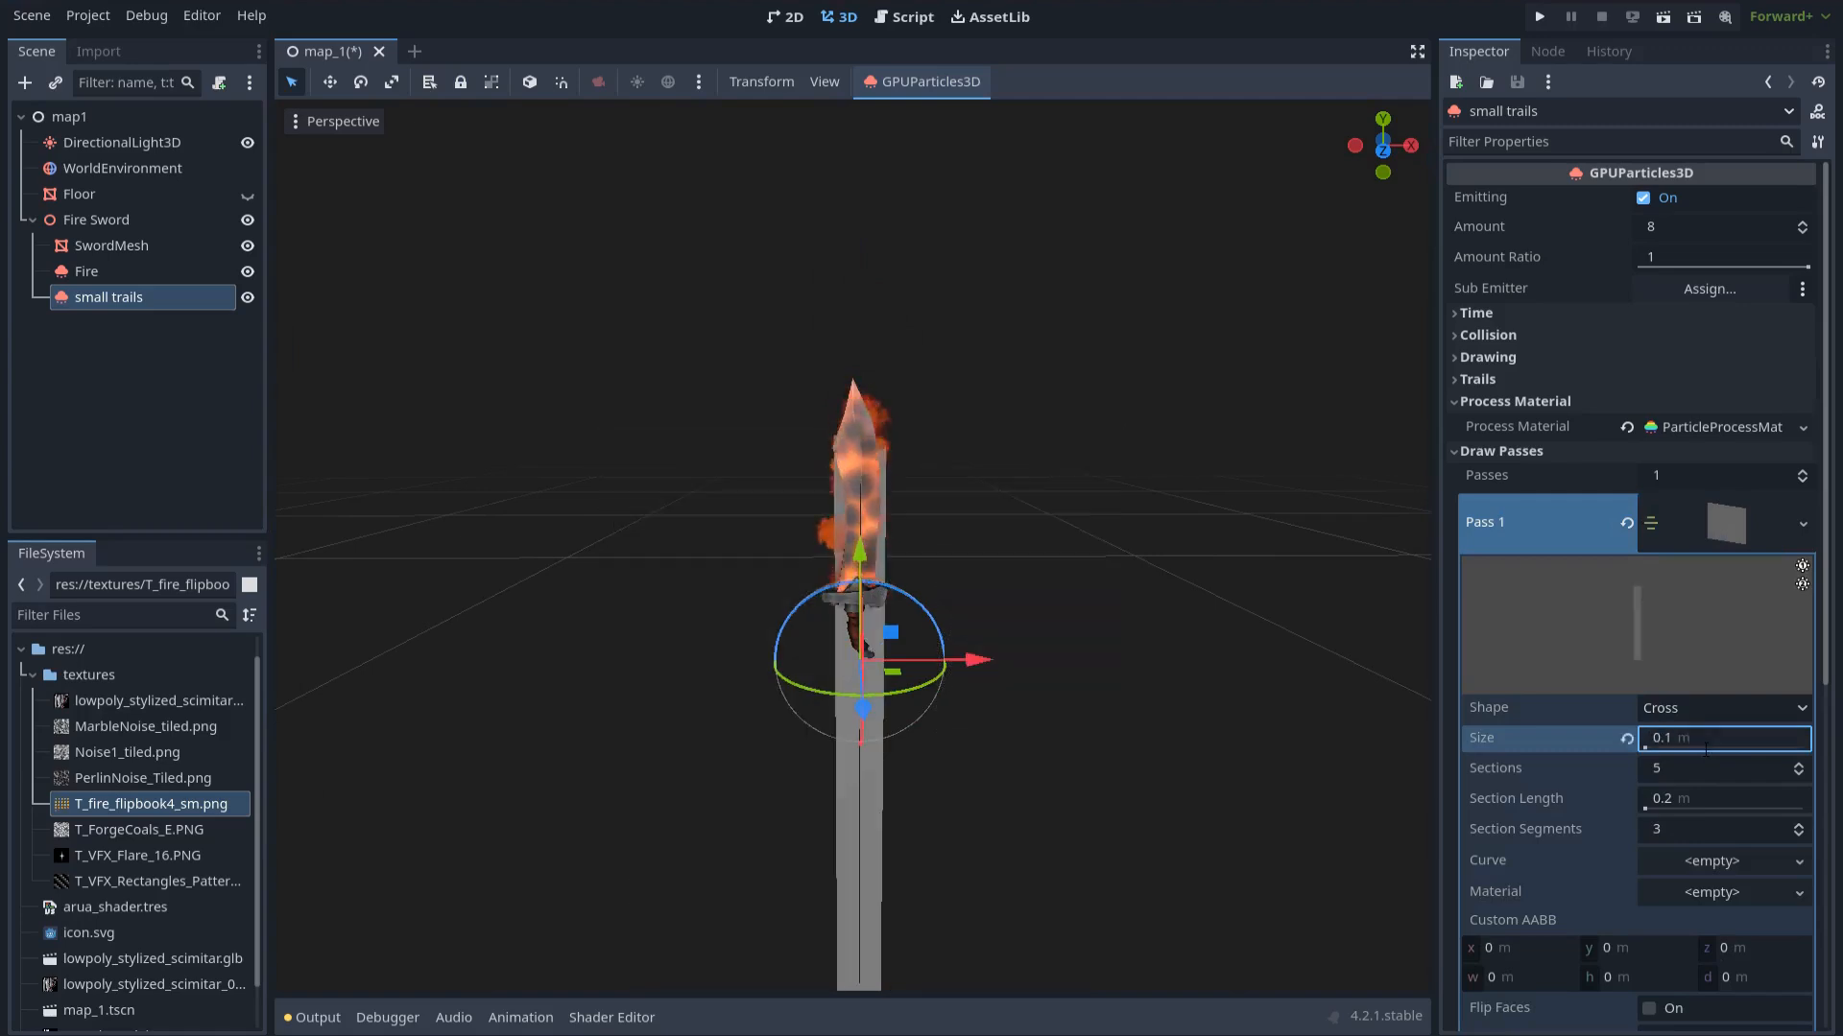
left_click(1715, 523)
scroll(1073, 679, "down", 3)
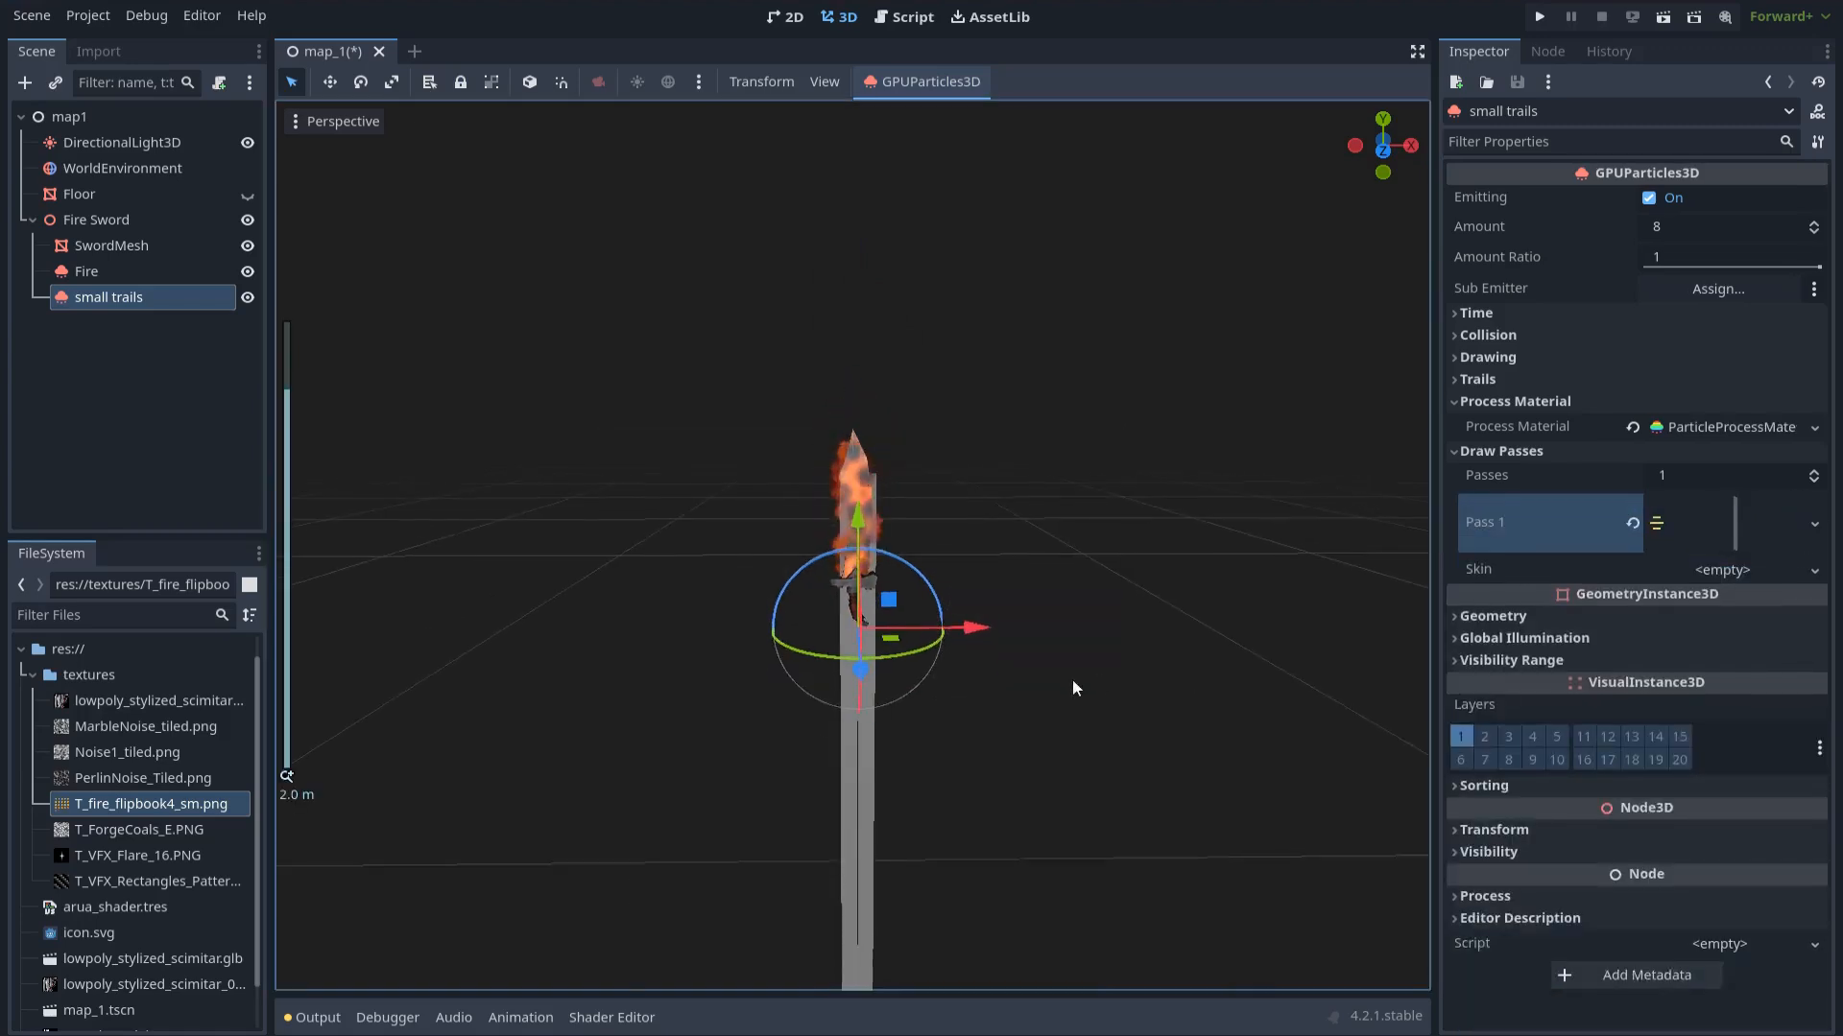
Set the Y gravity to 0 in the small trails process material
left_click(1686, 426)
left_click(1560, 549)
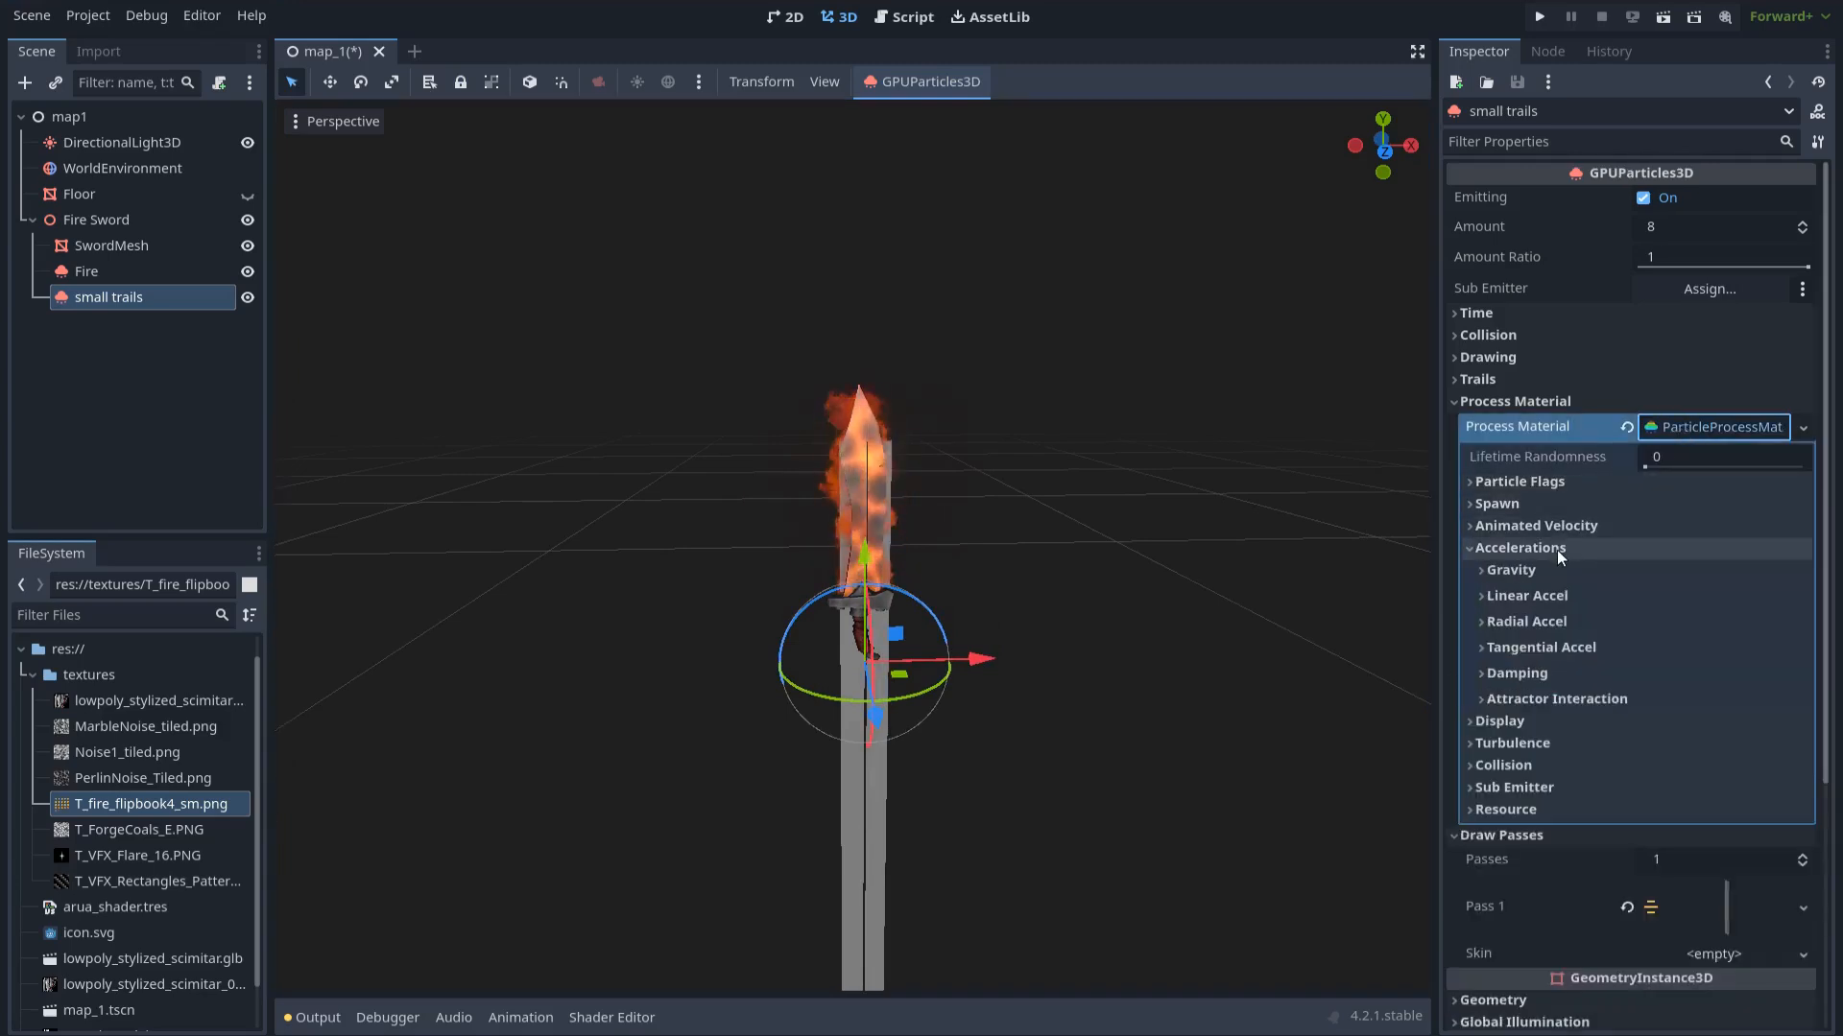
left_click(1569, 571)
left_click(1644, 625)
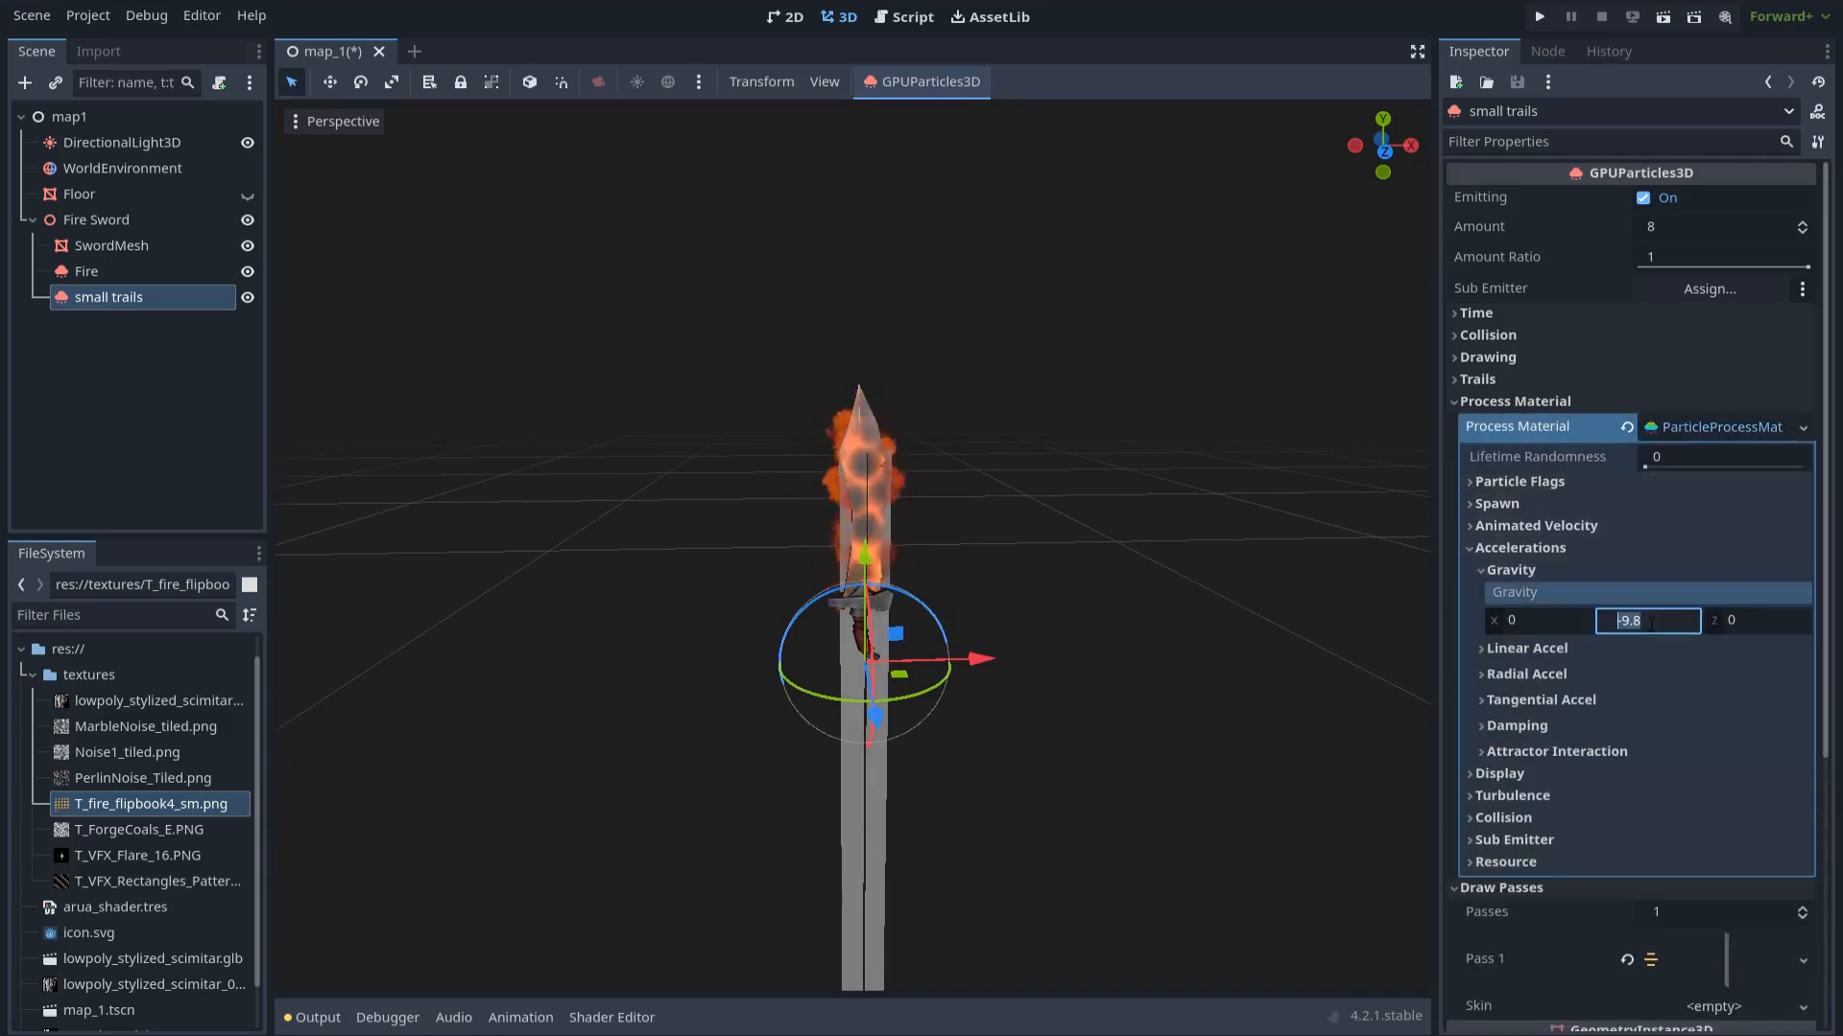
type("0")
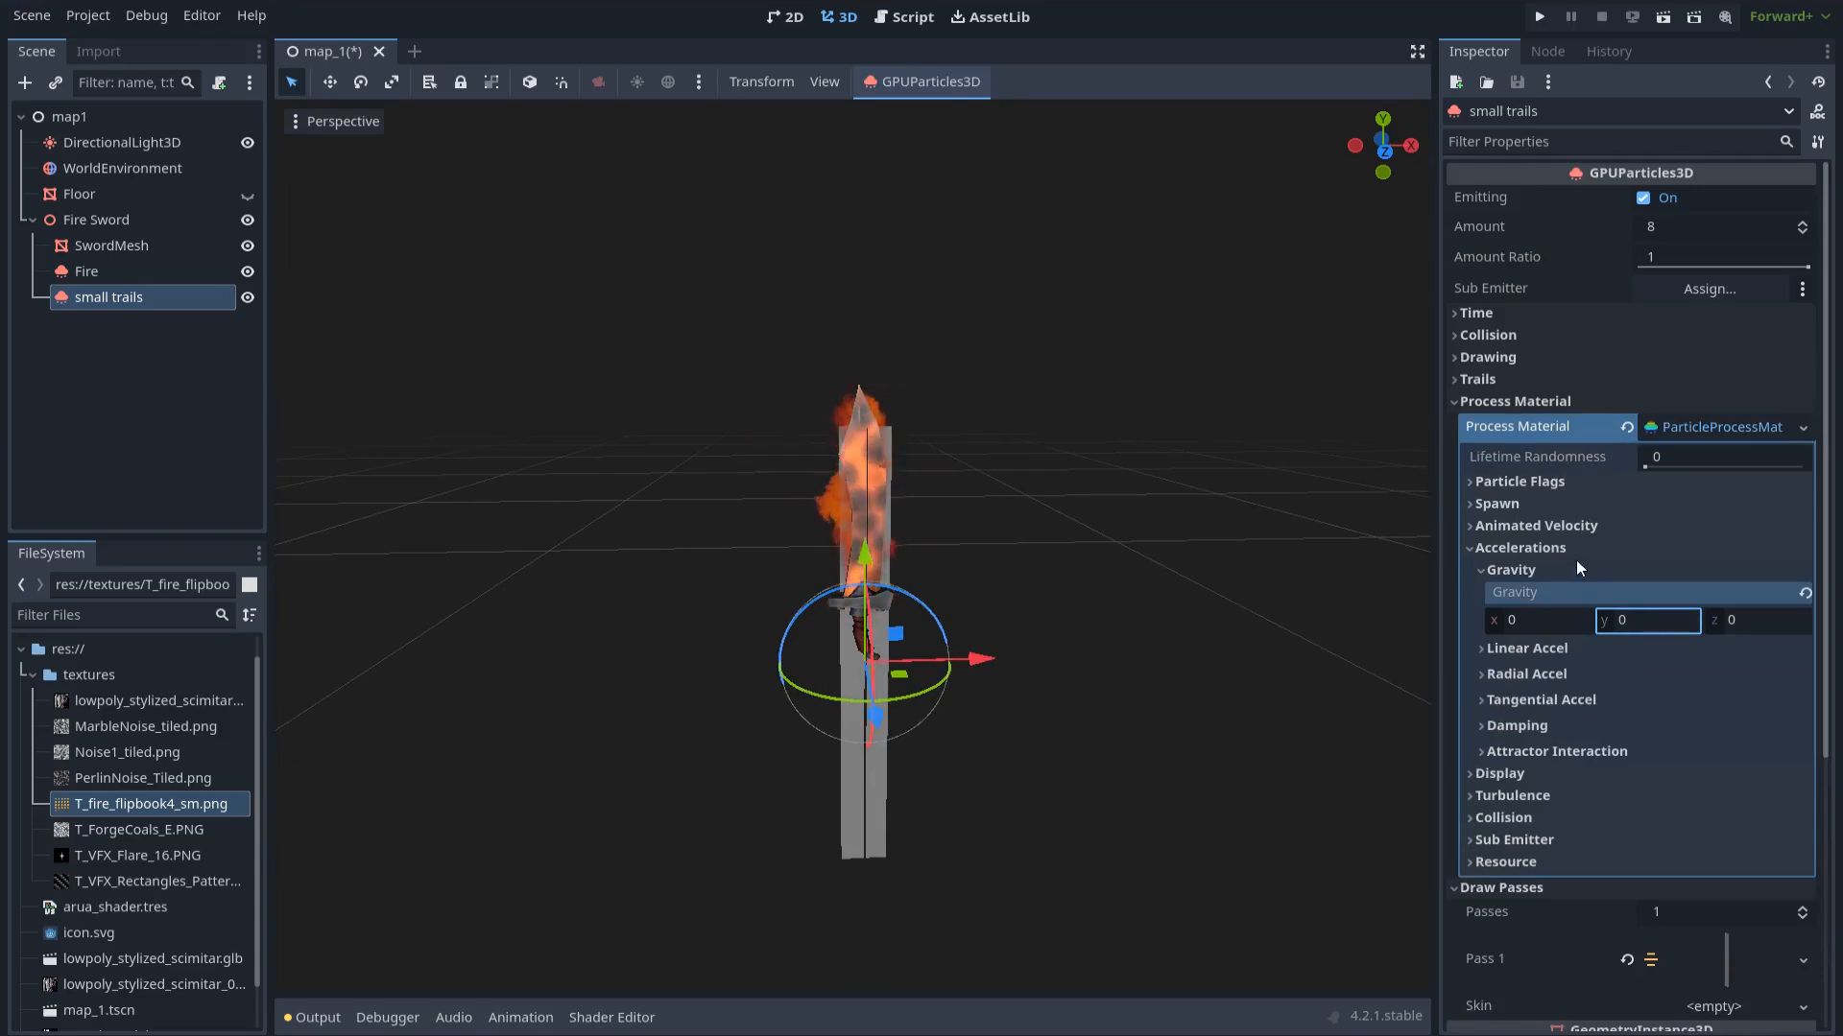
Set the spawn velocity to direction 0, 1, 0 with spread 0, initial velocity min 0.25 and max 0.35
left_click(1518, 505)
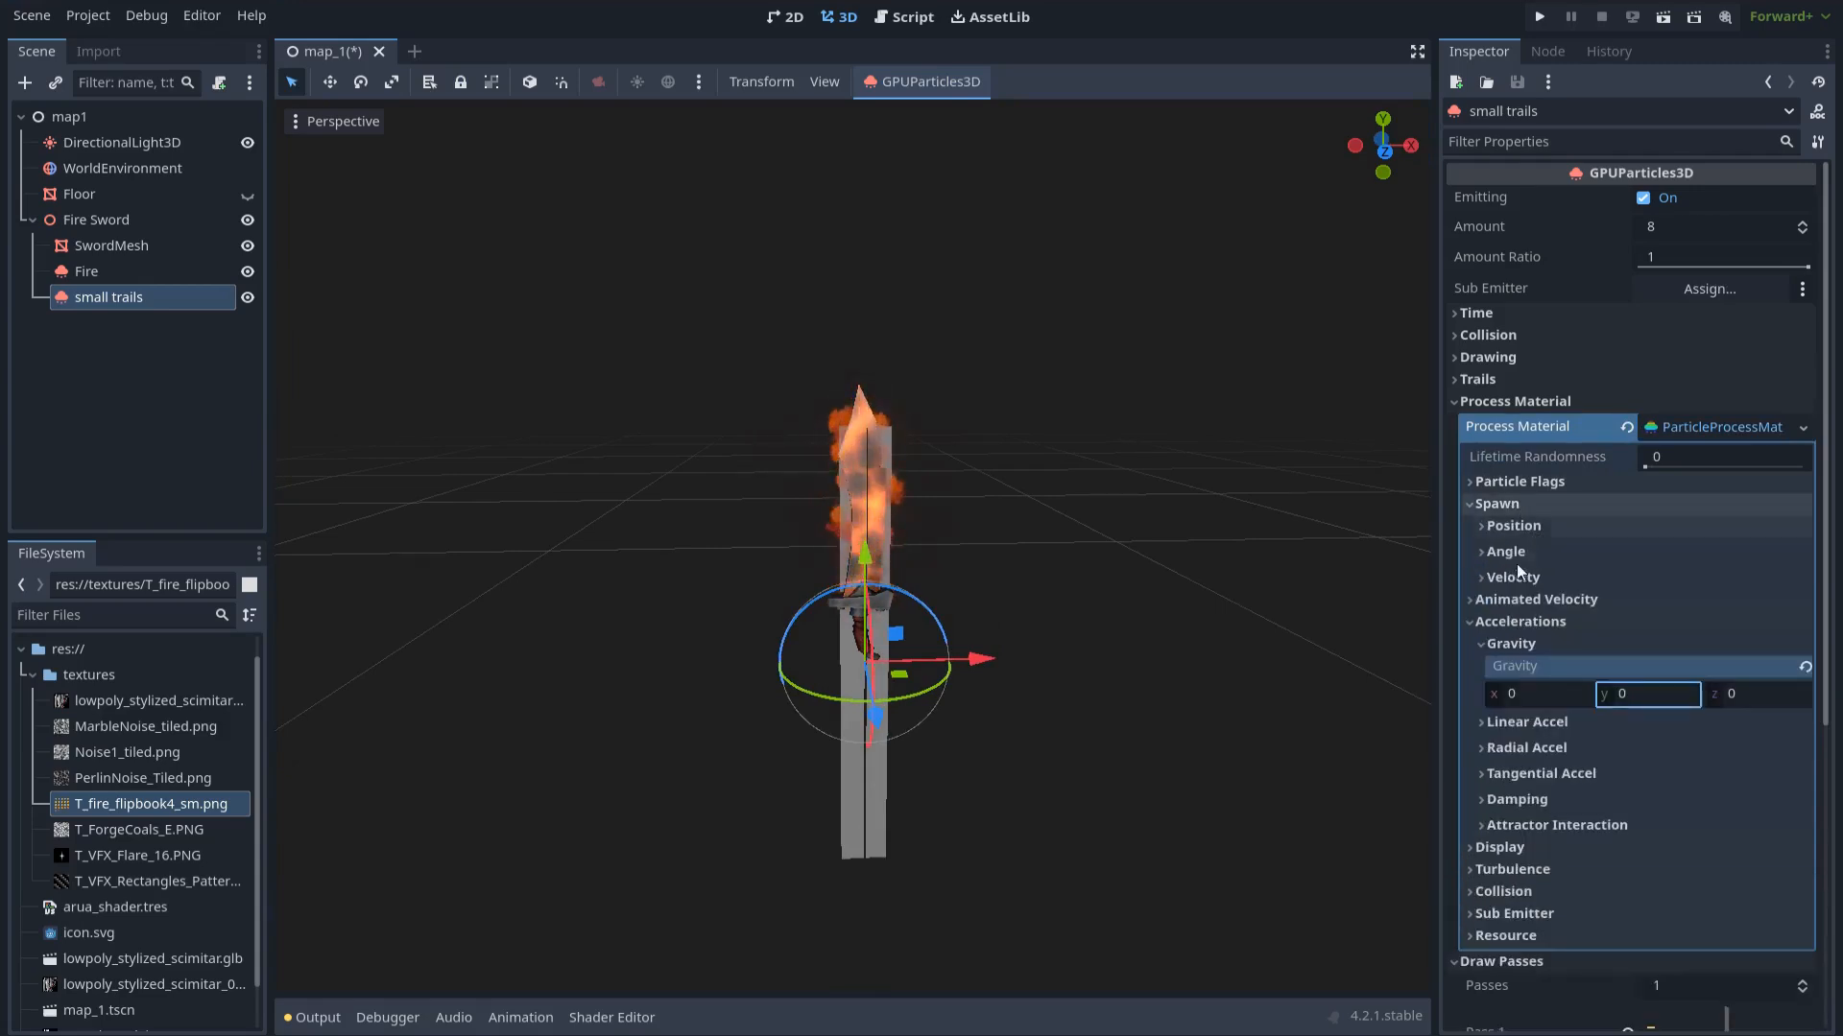
left_click(1520, 578)
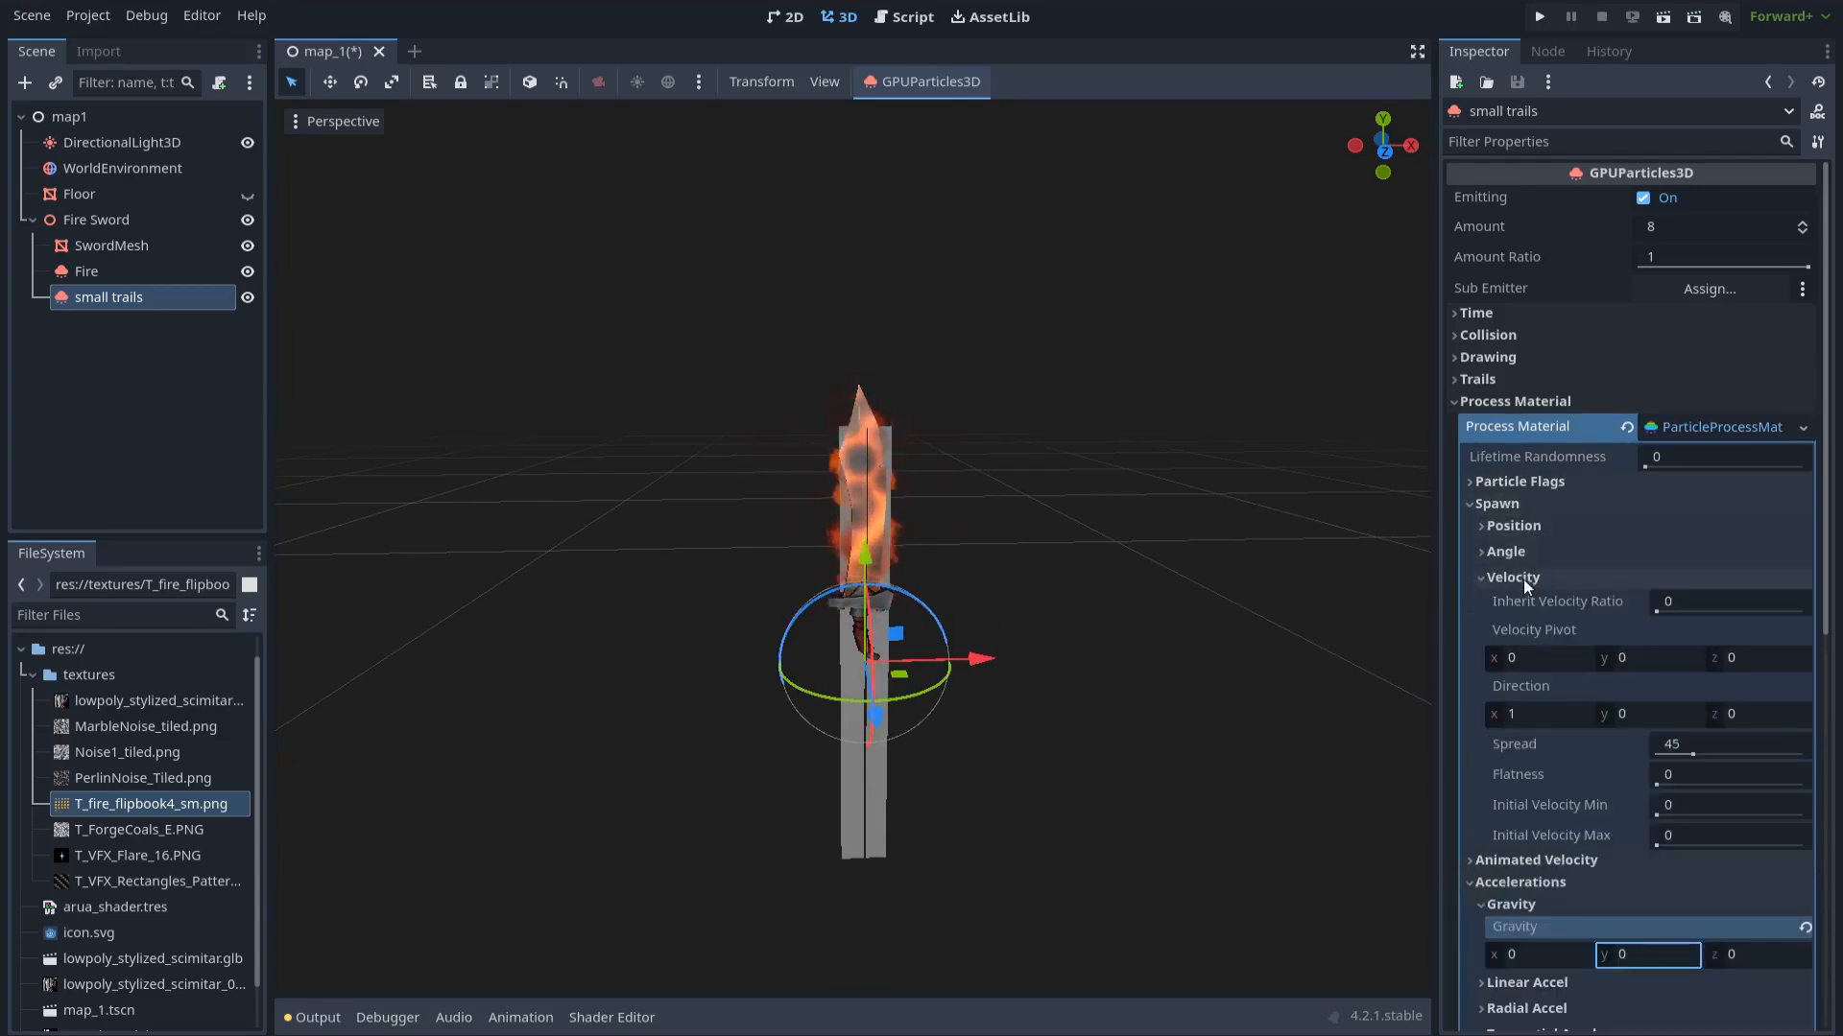
left_click(1572, 716)
type("0")
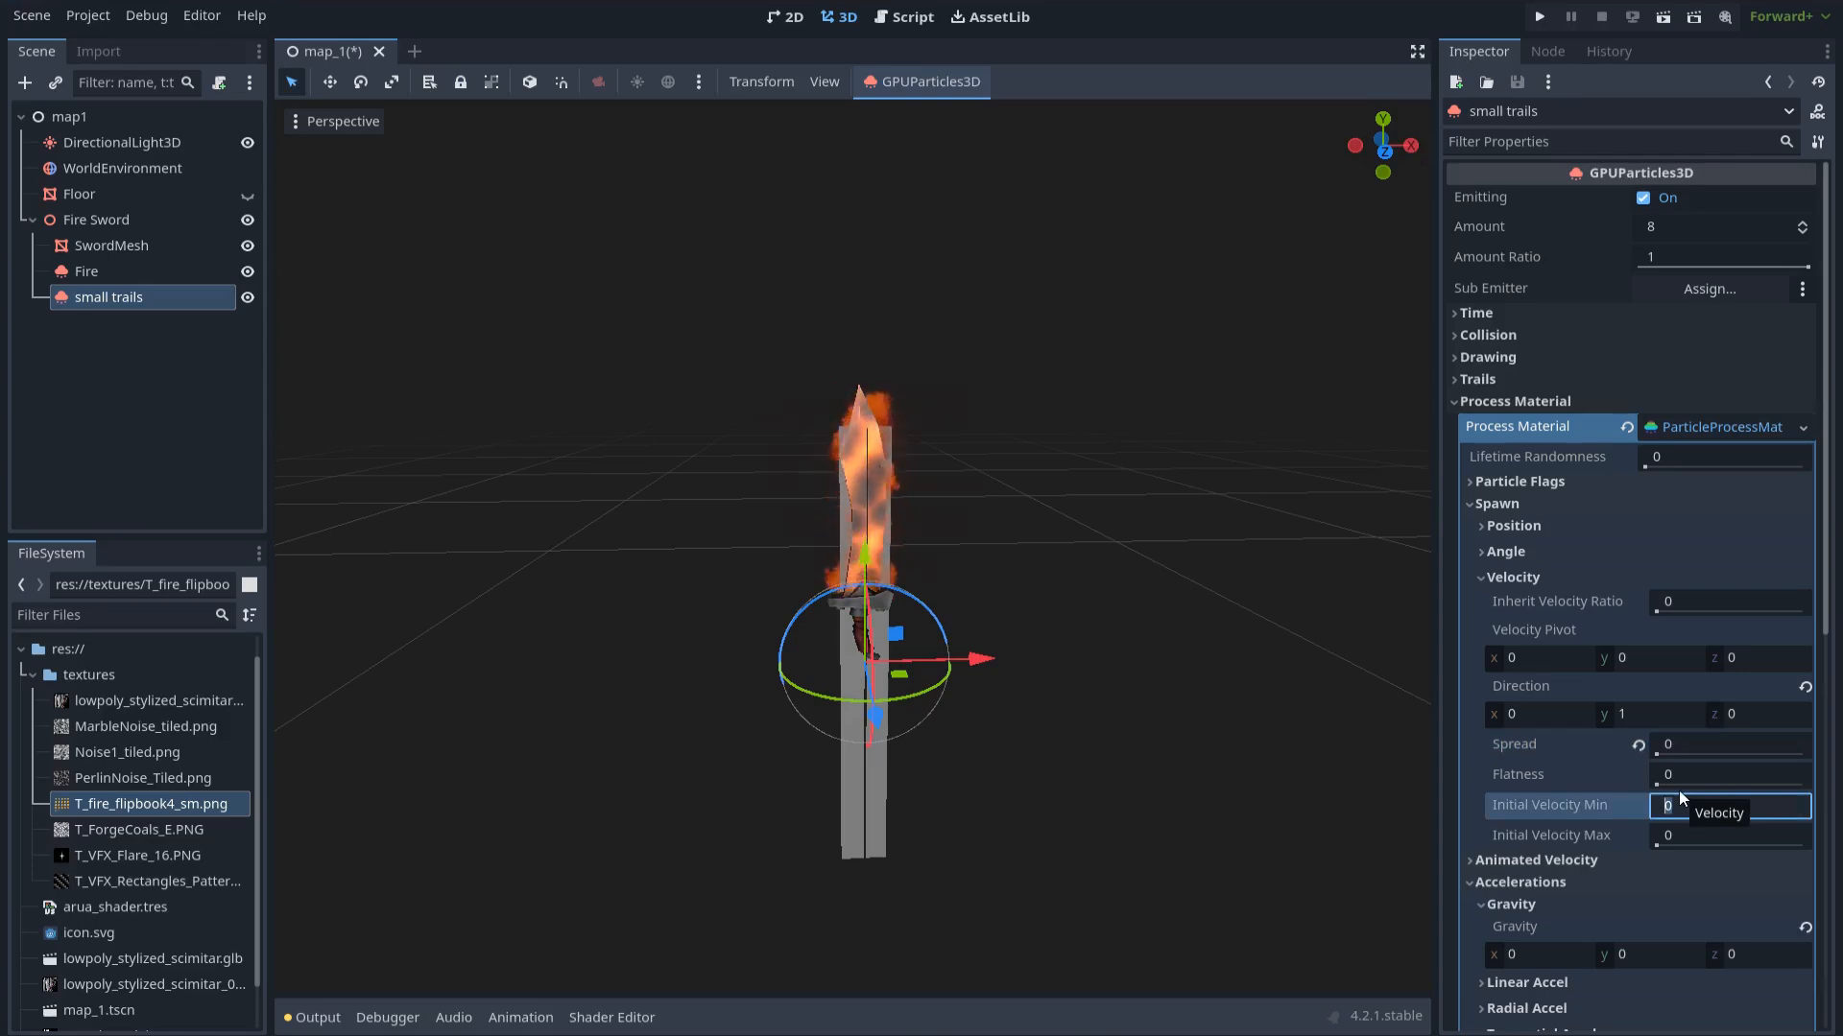
type("0.25")
key("Return")
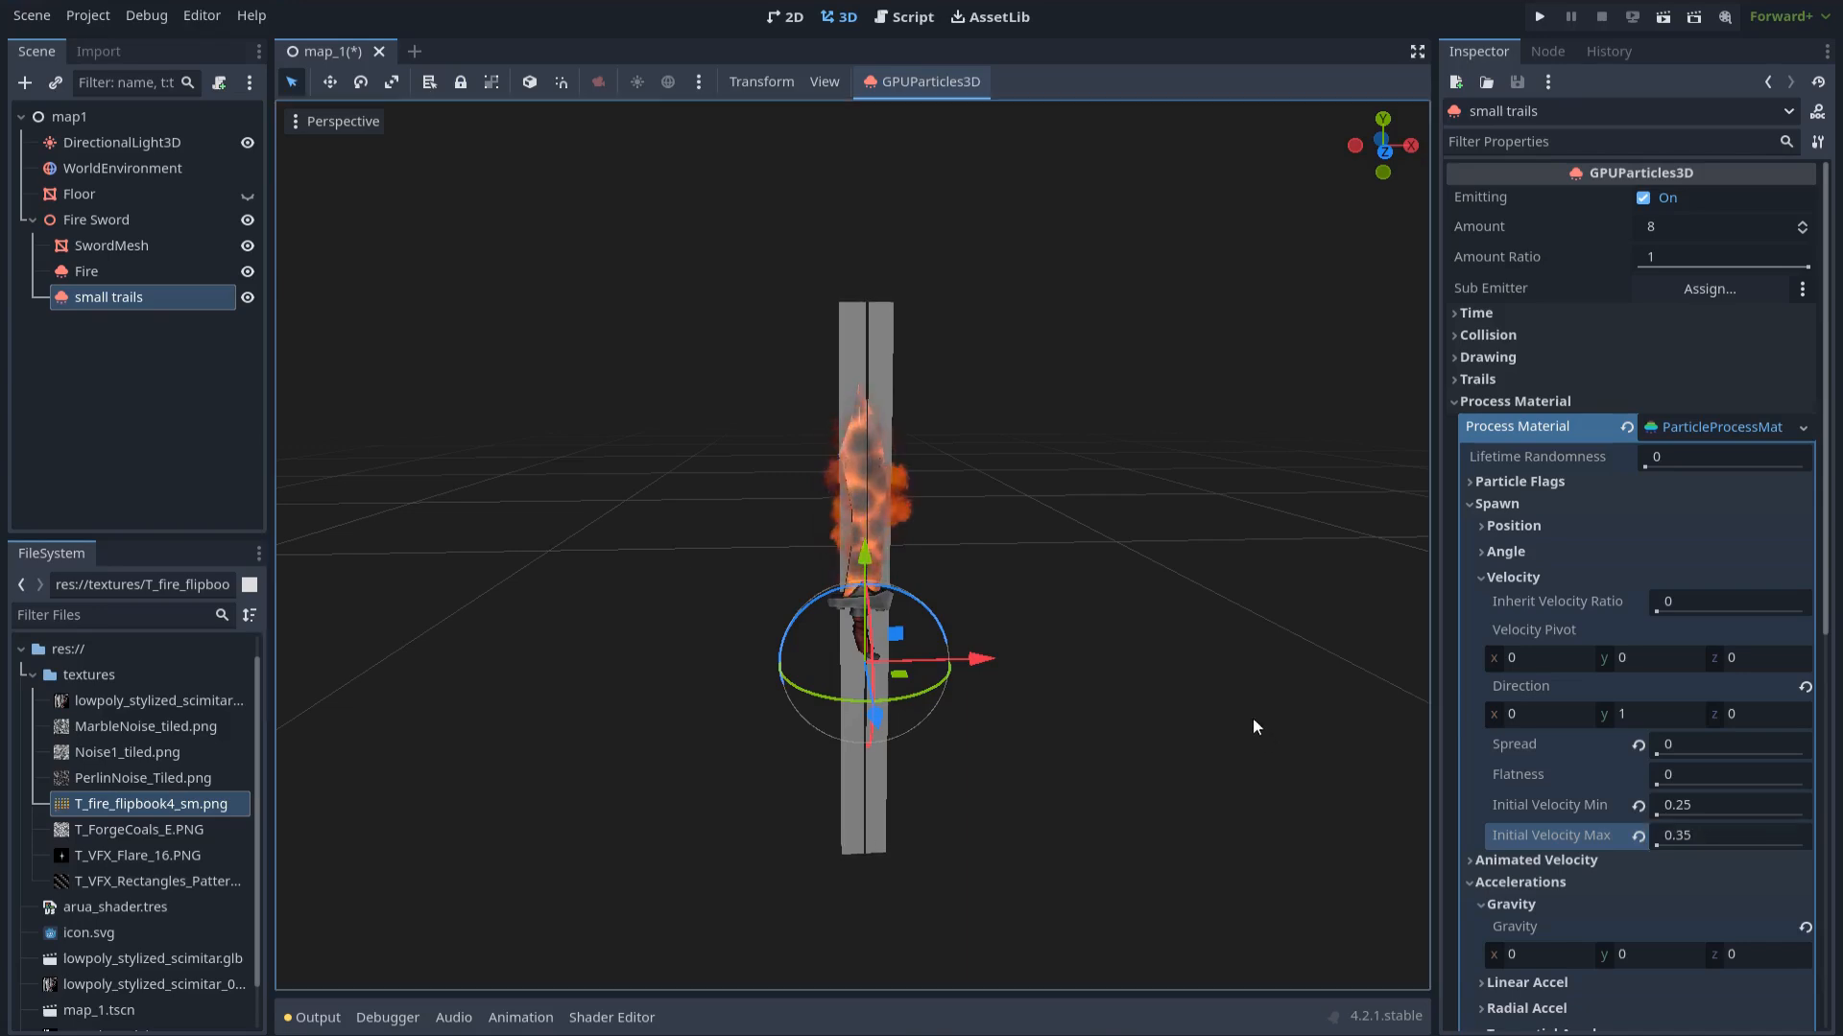
Move the small trails emitter away from the sword along the X axis, and enable Trails with a lifetime of 0.5 s
left_click_drag(989, 659, 1169, 643)
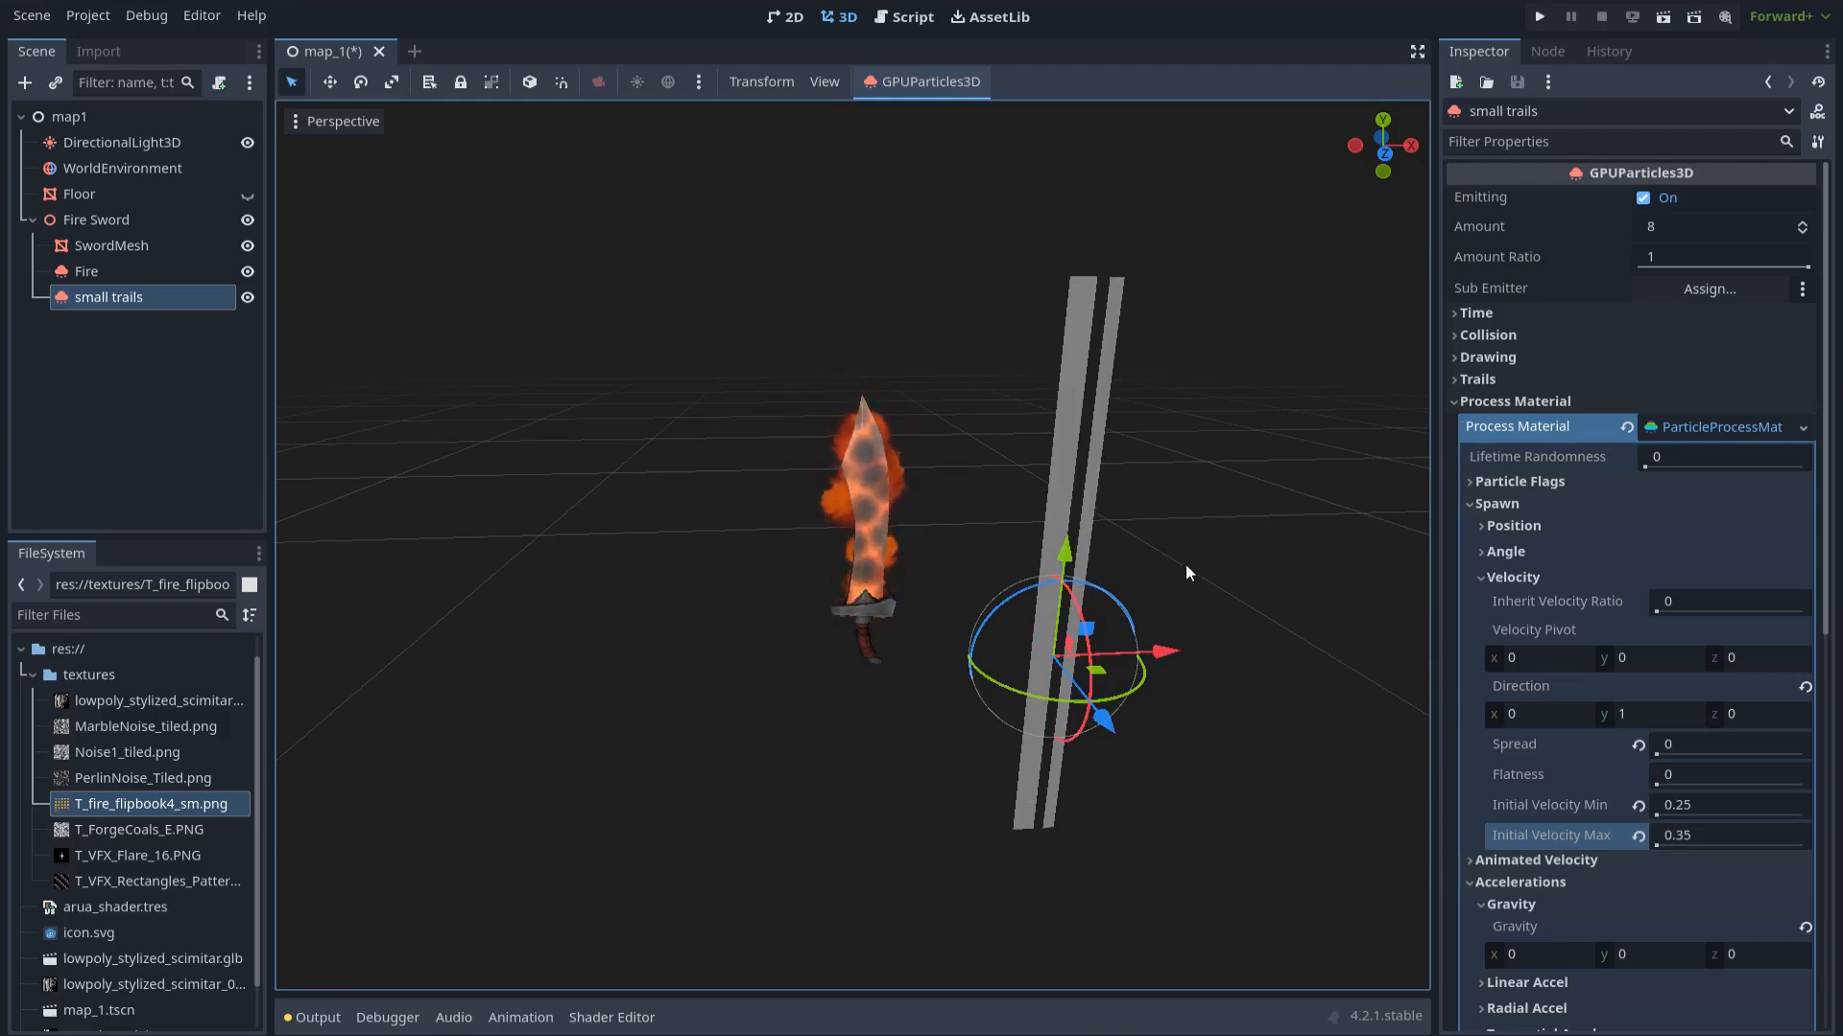
left_click(1463, 380)
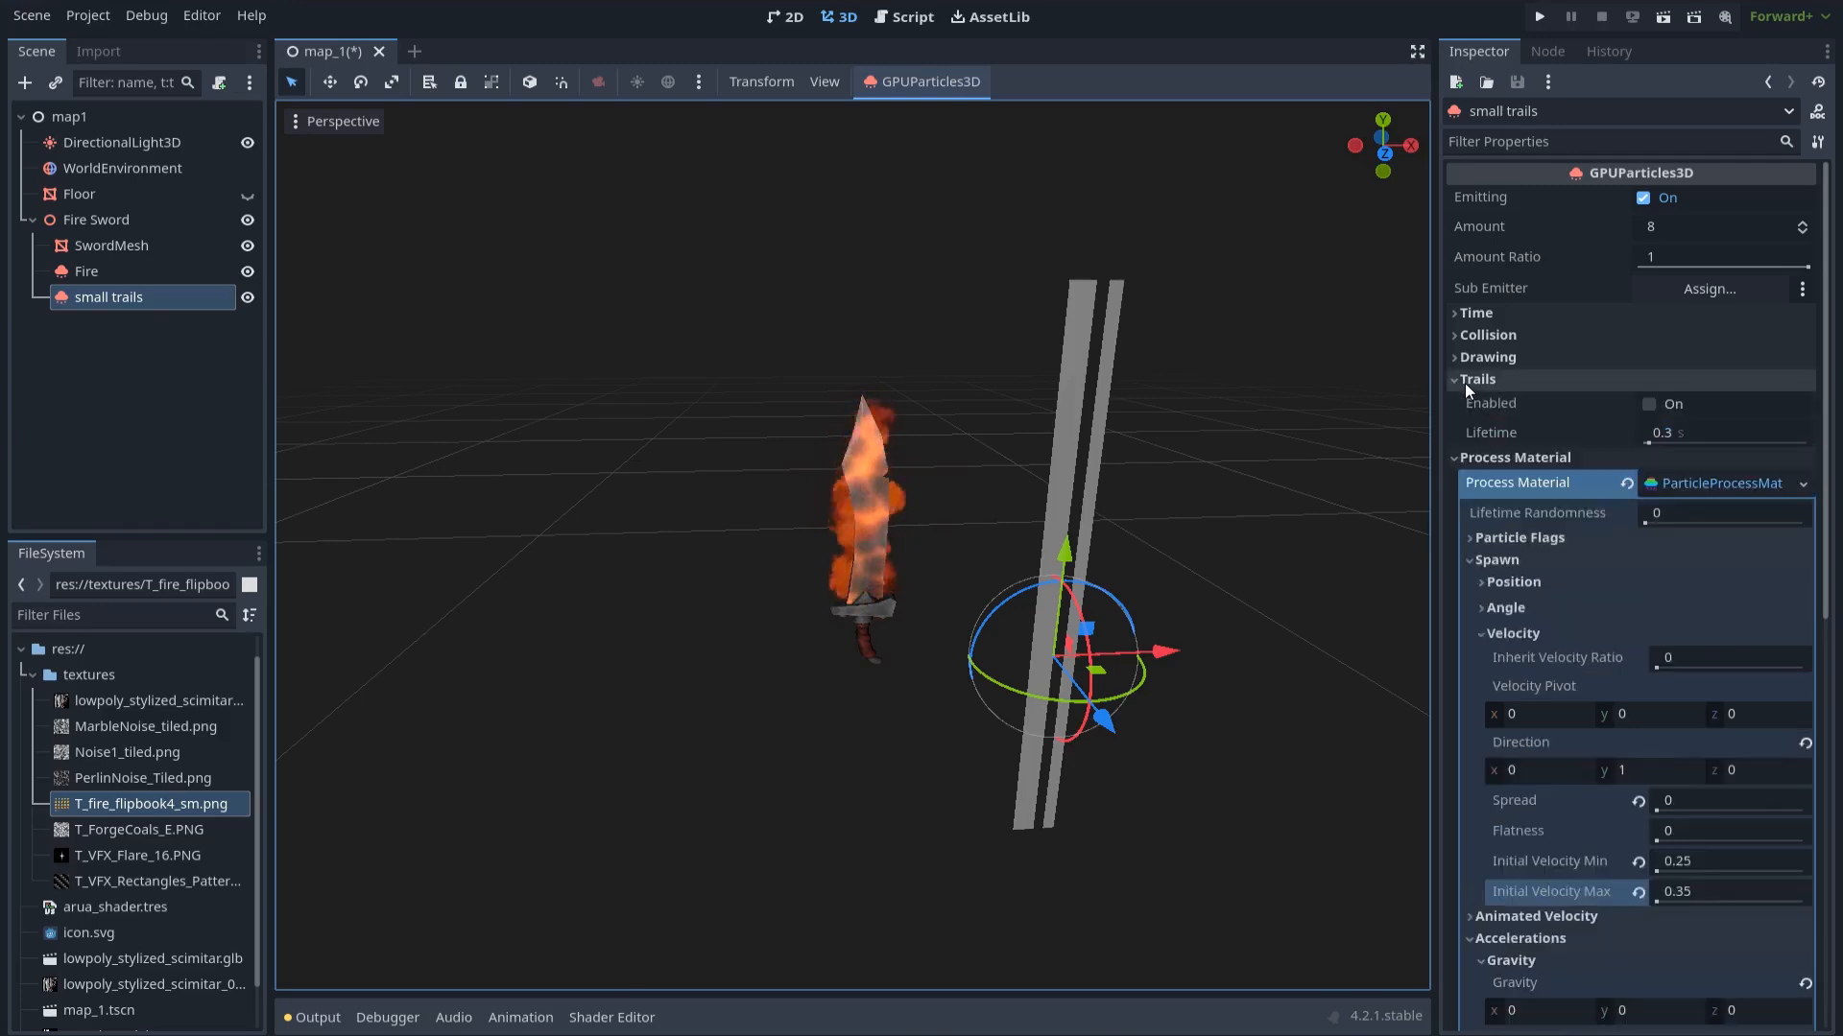
left_click(1649, 405)
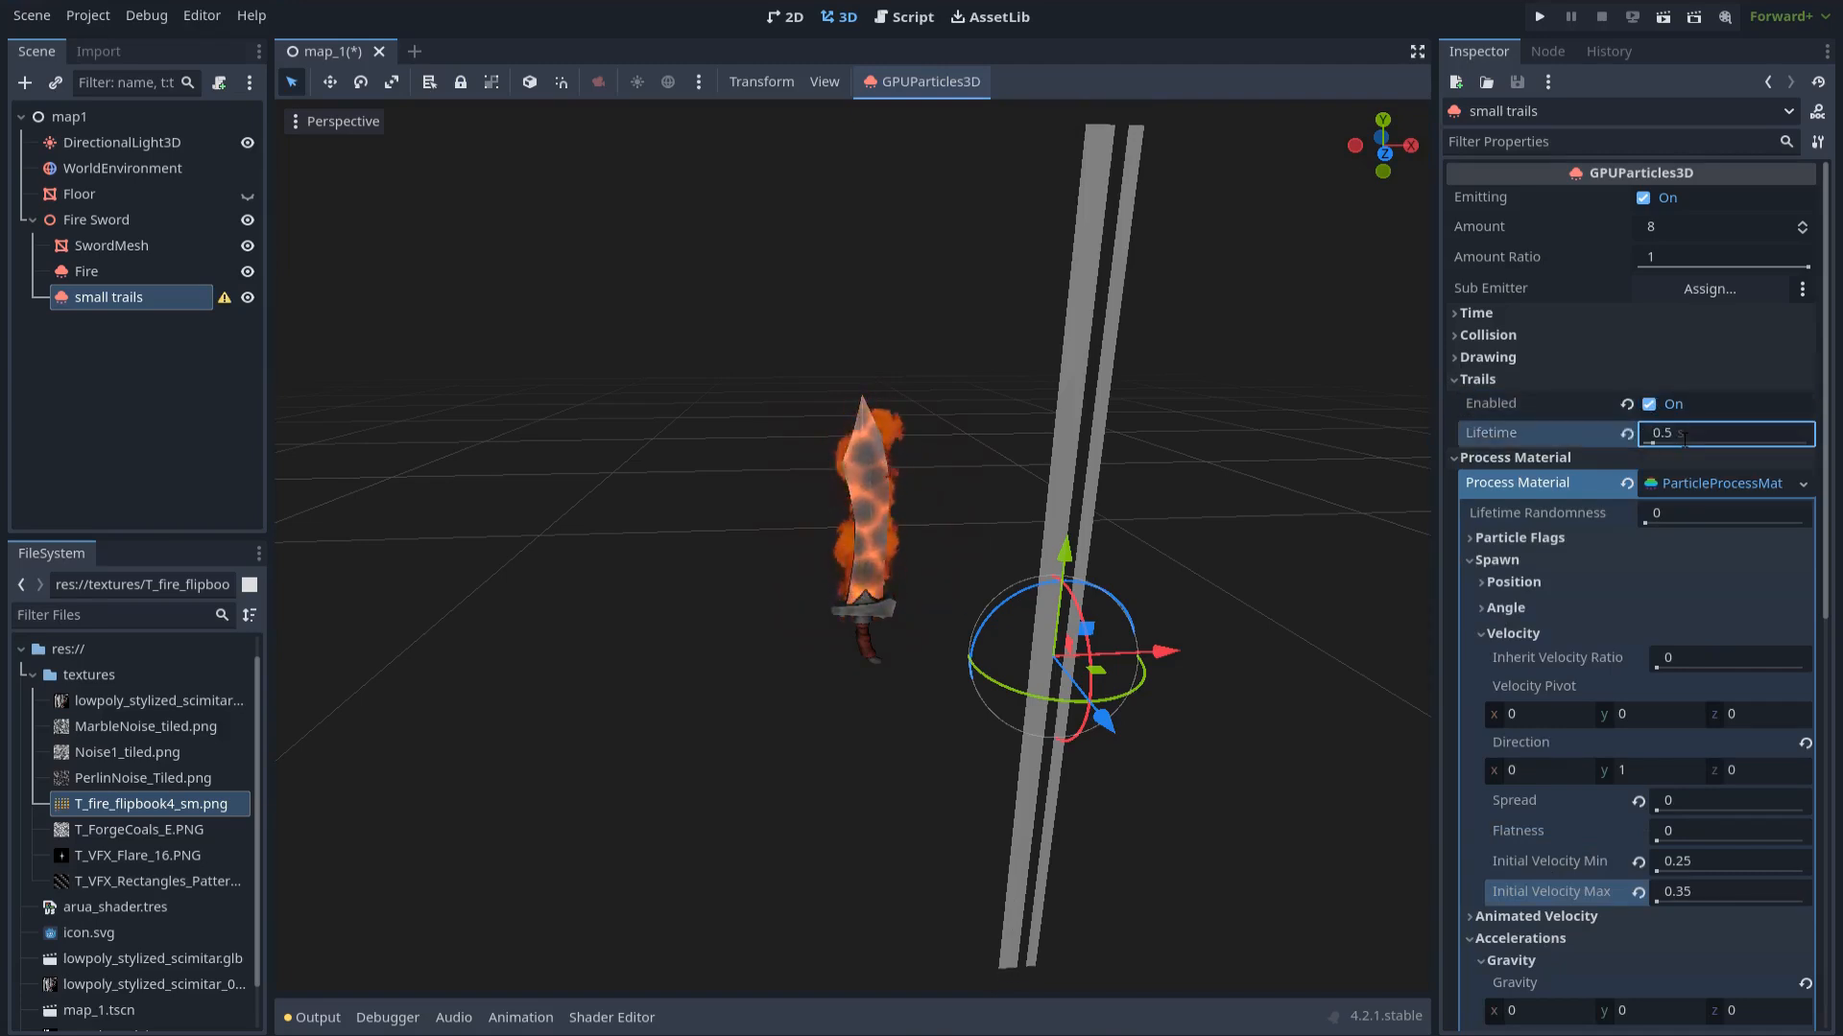
Assign a new StandardMaterial3D as the geometry material override of small trails
scroll(1581, 406, "down", 6)
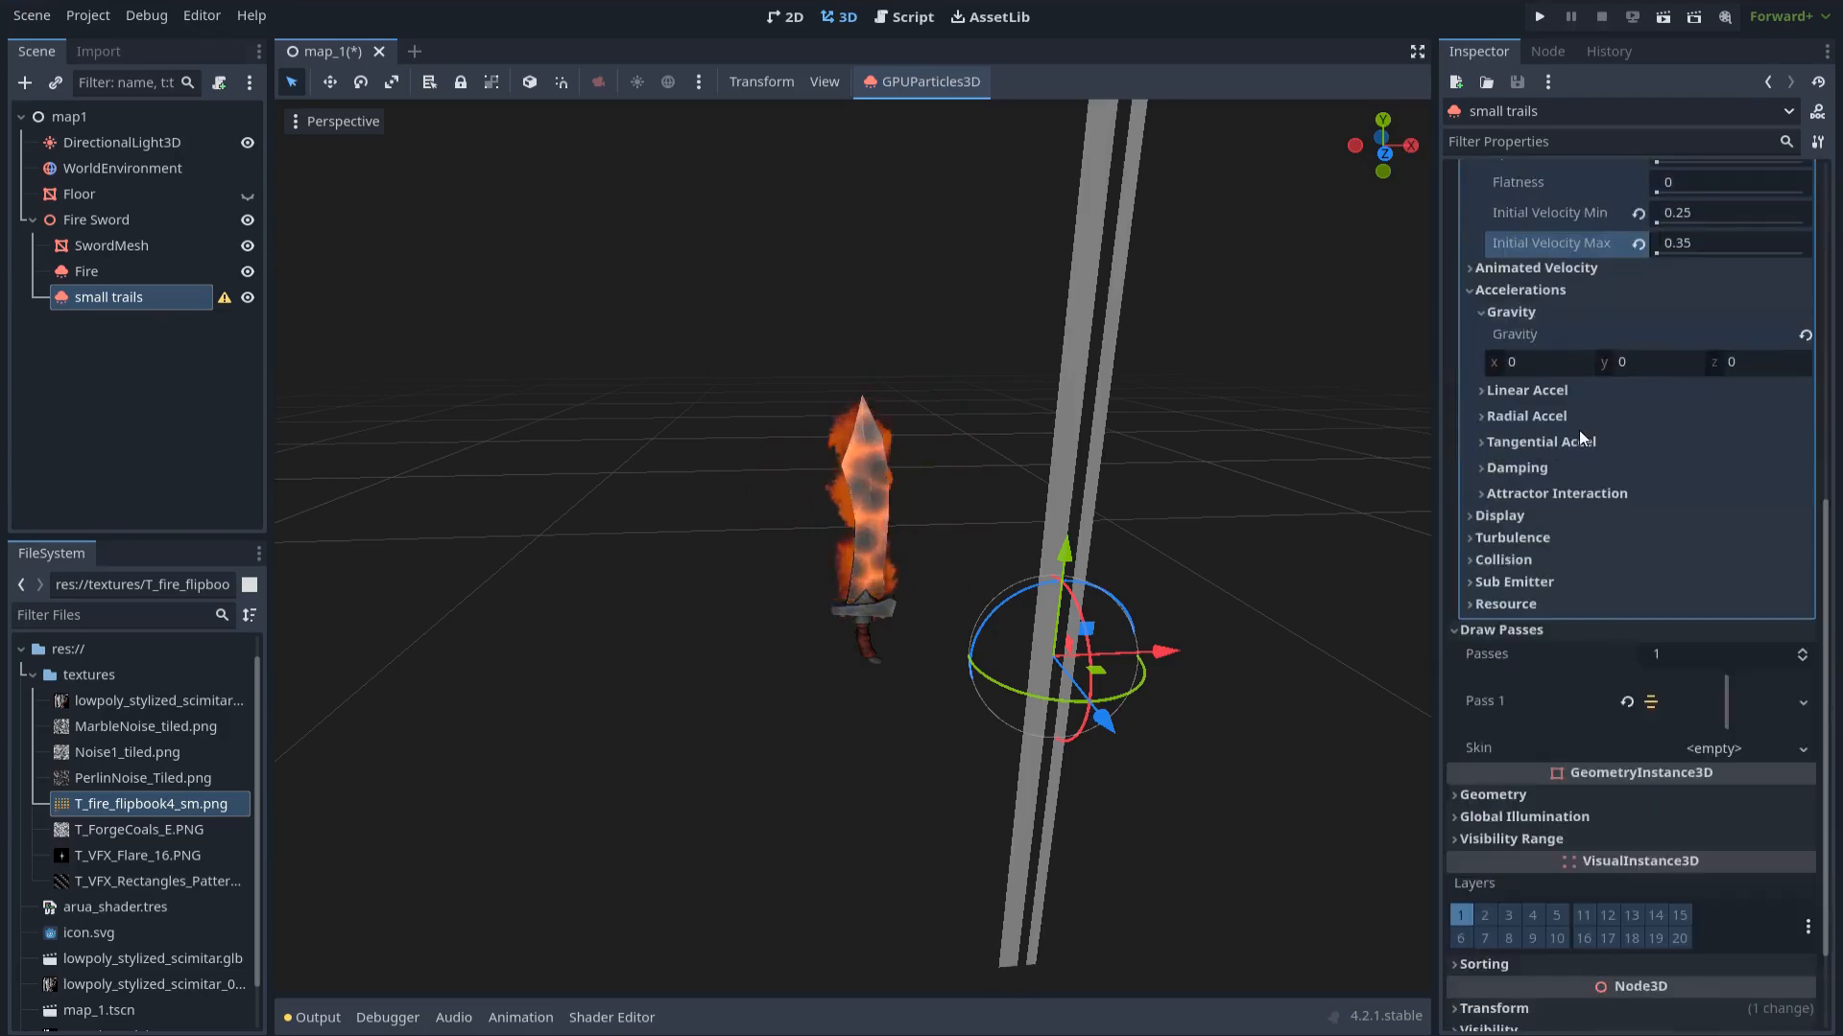
scroll(1555, 683, "down", 2)
left_click(1510, 688)
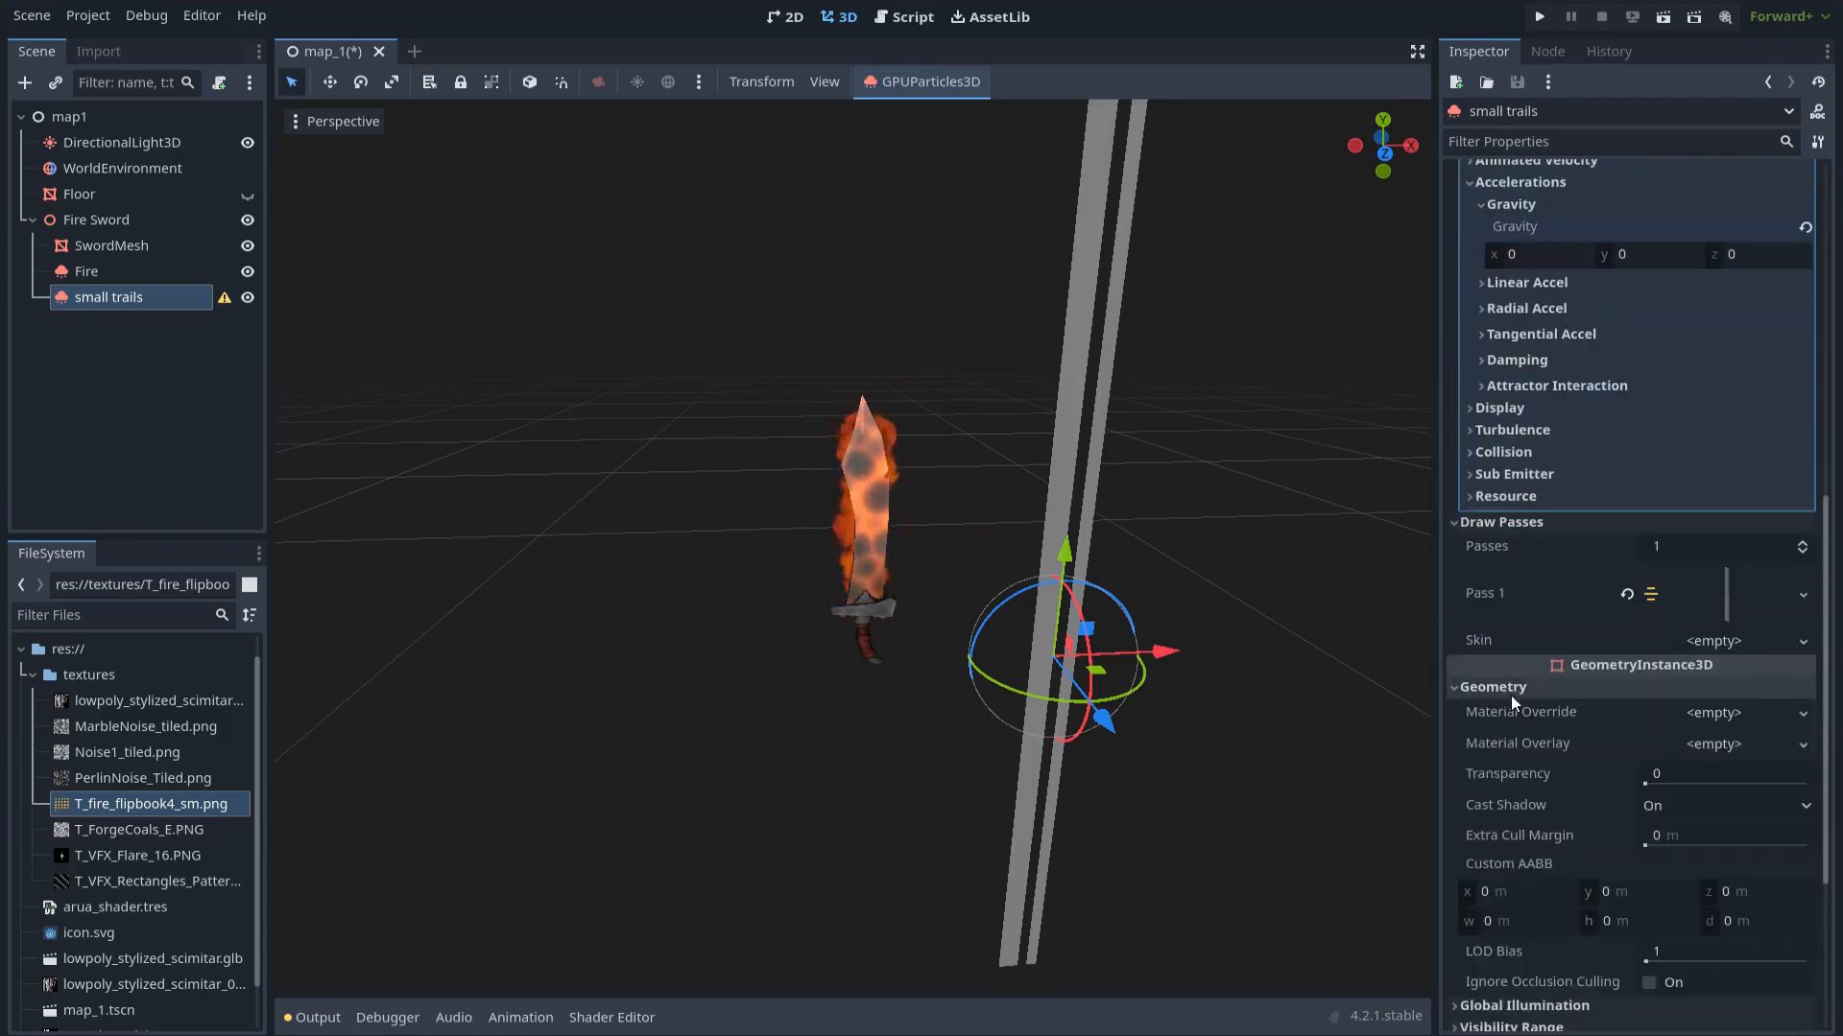
left_click(1696, 716)
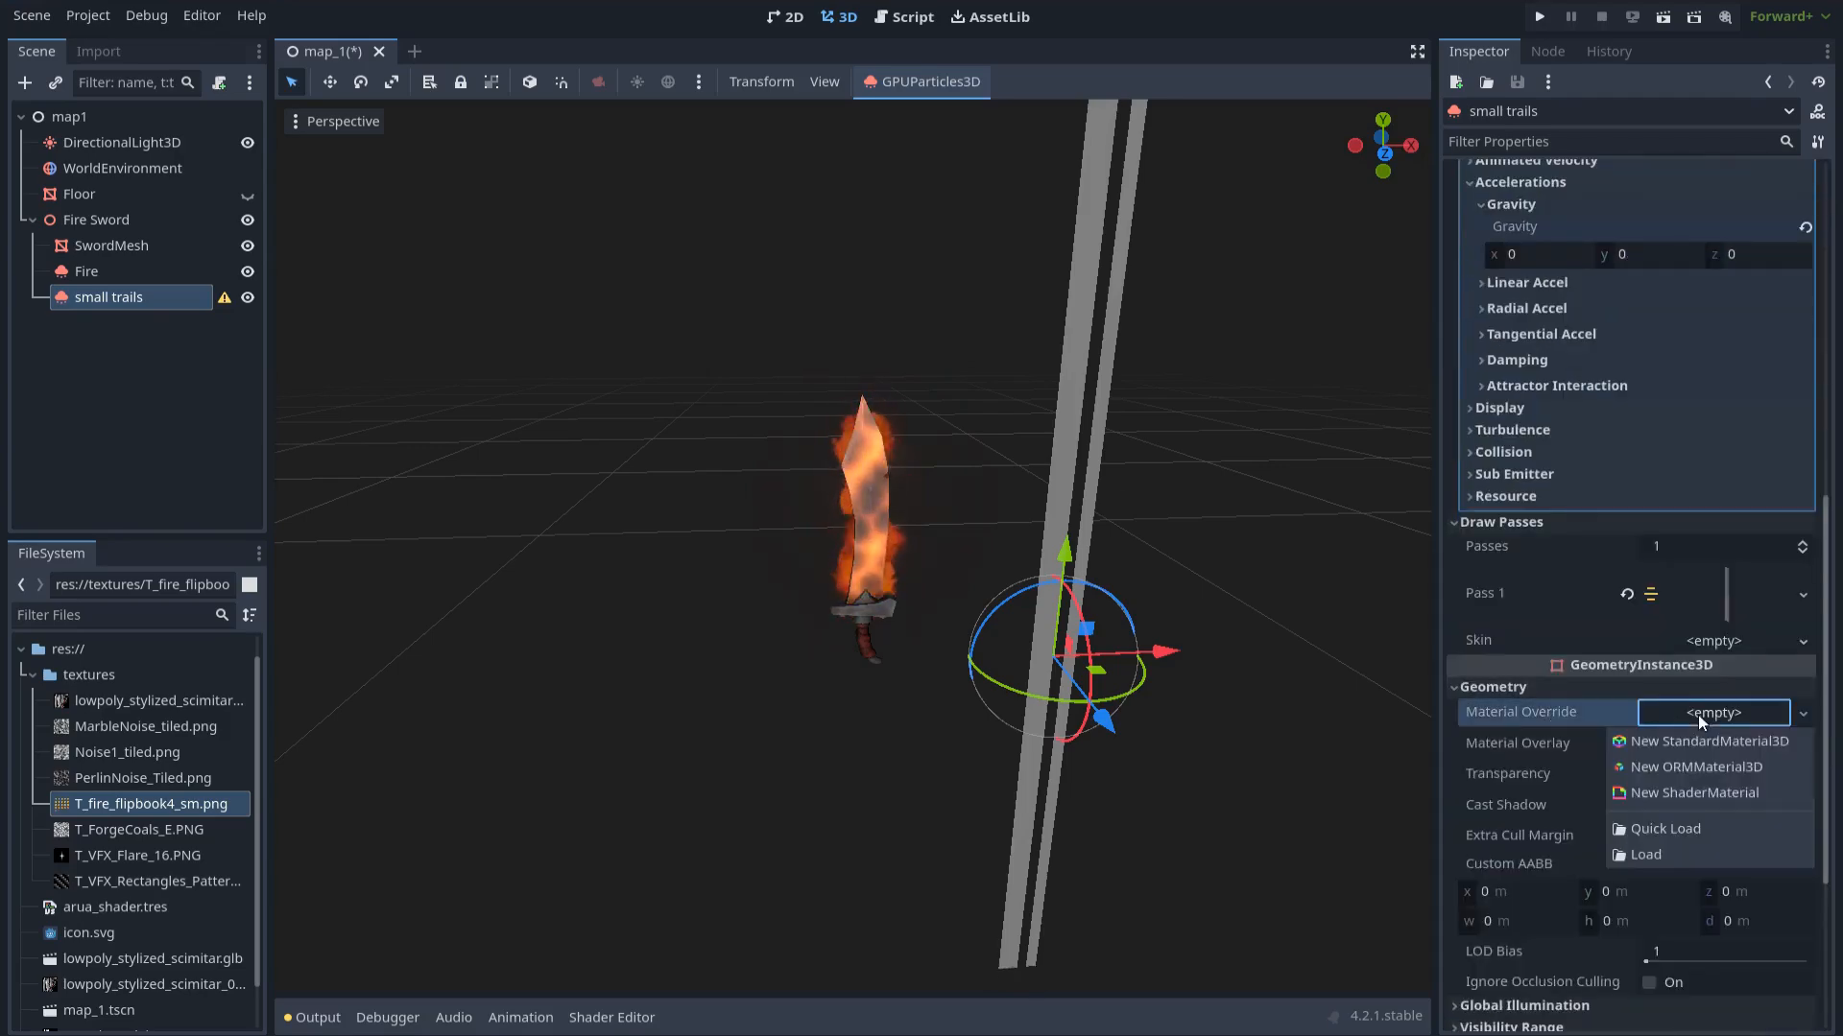
left_click(1711, 744)
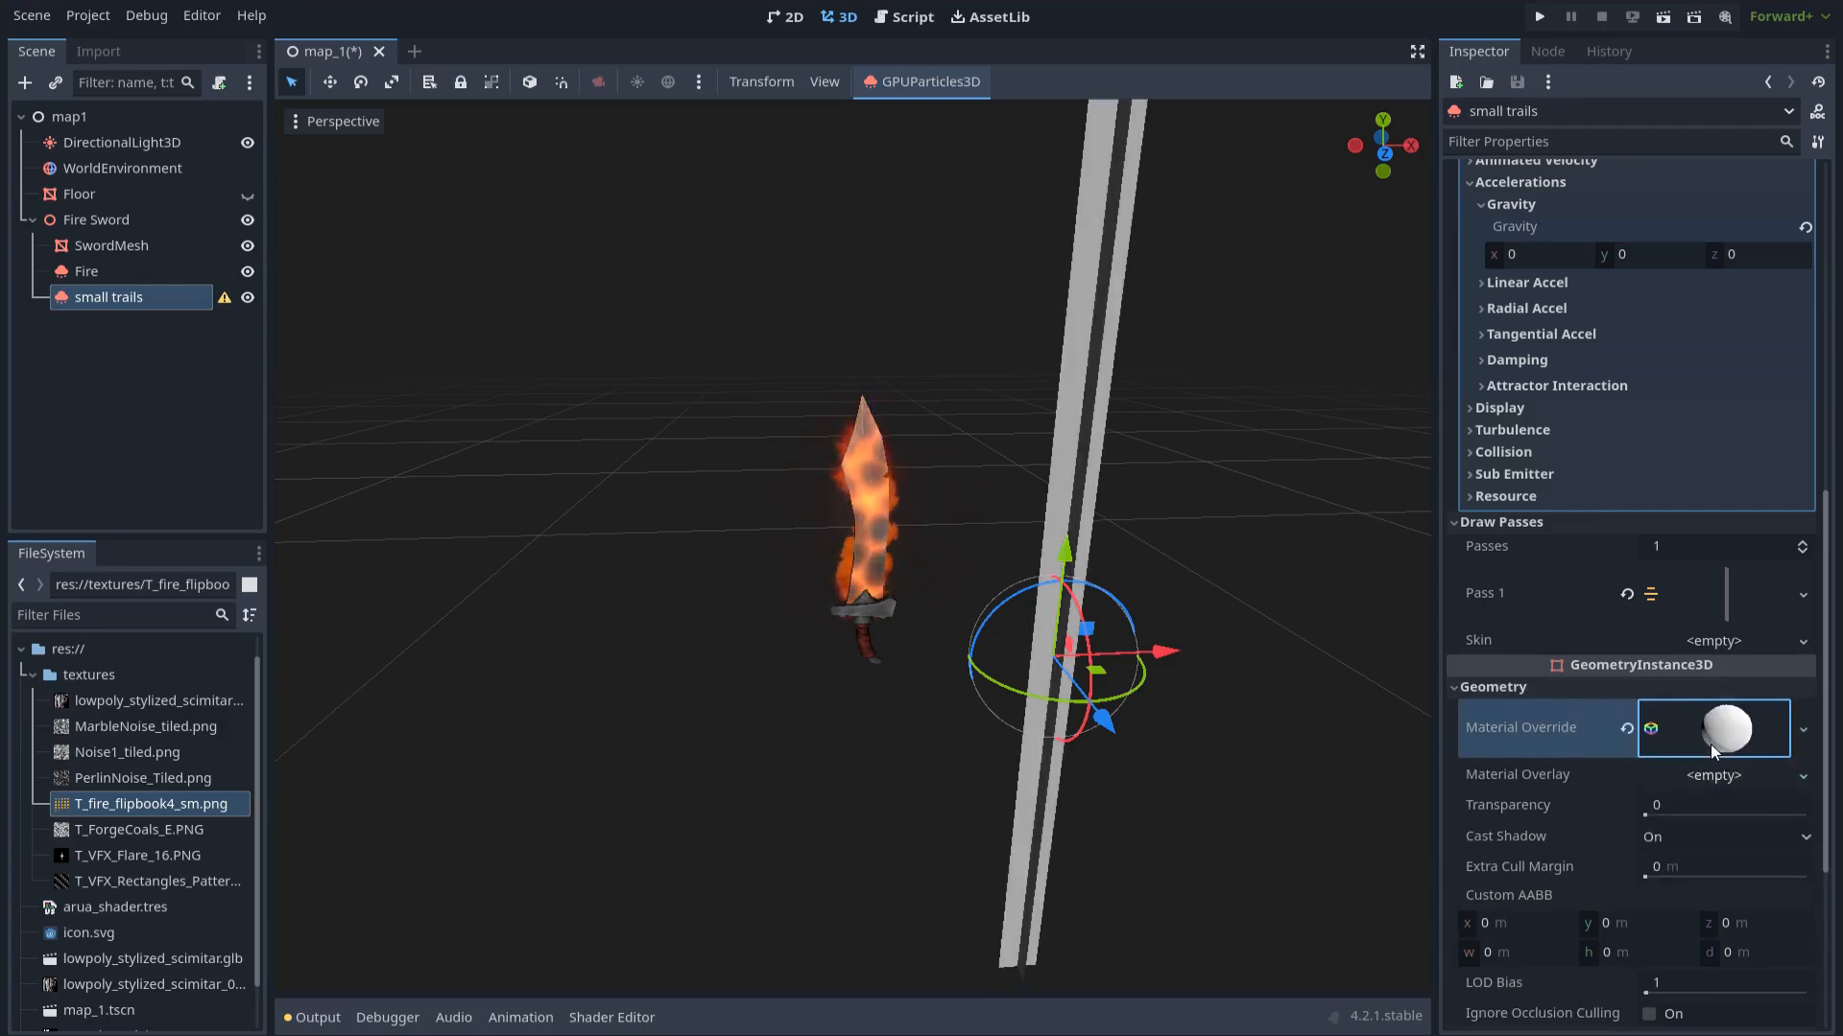
Enable Use Particle Trails in the Transform settings of the override material
left_click(1707, 716)
scroll(1698, 705, "down", 3)
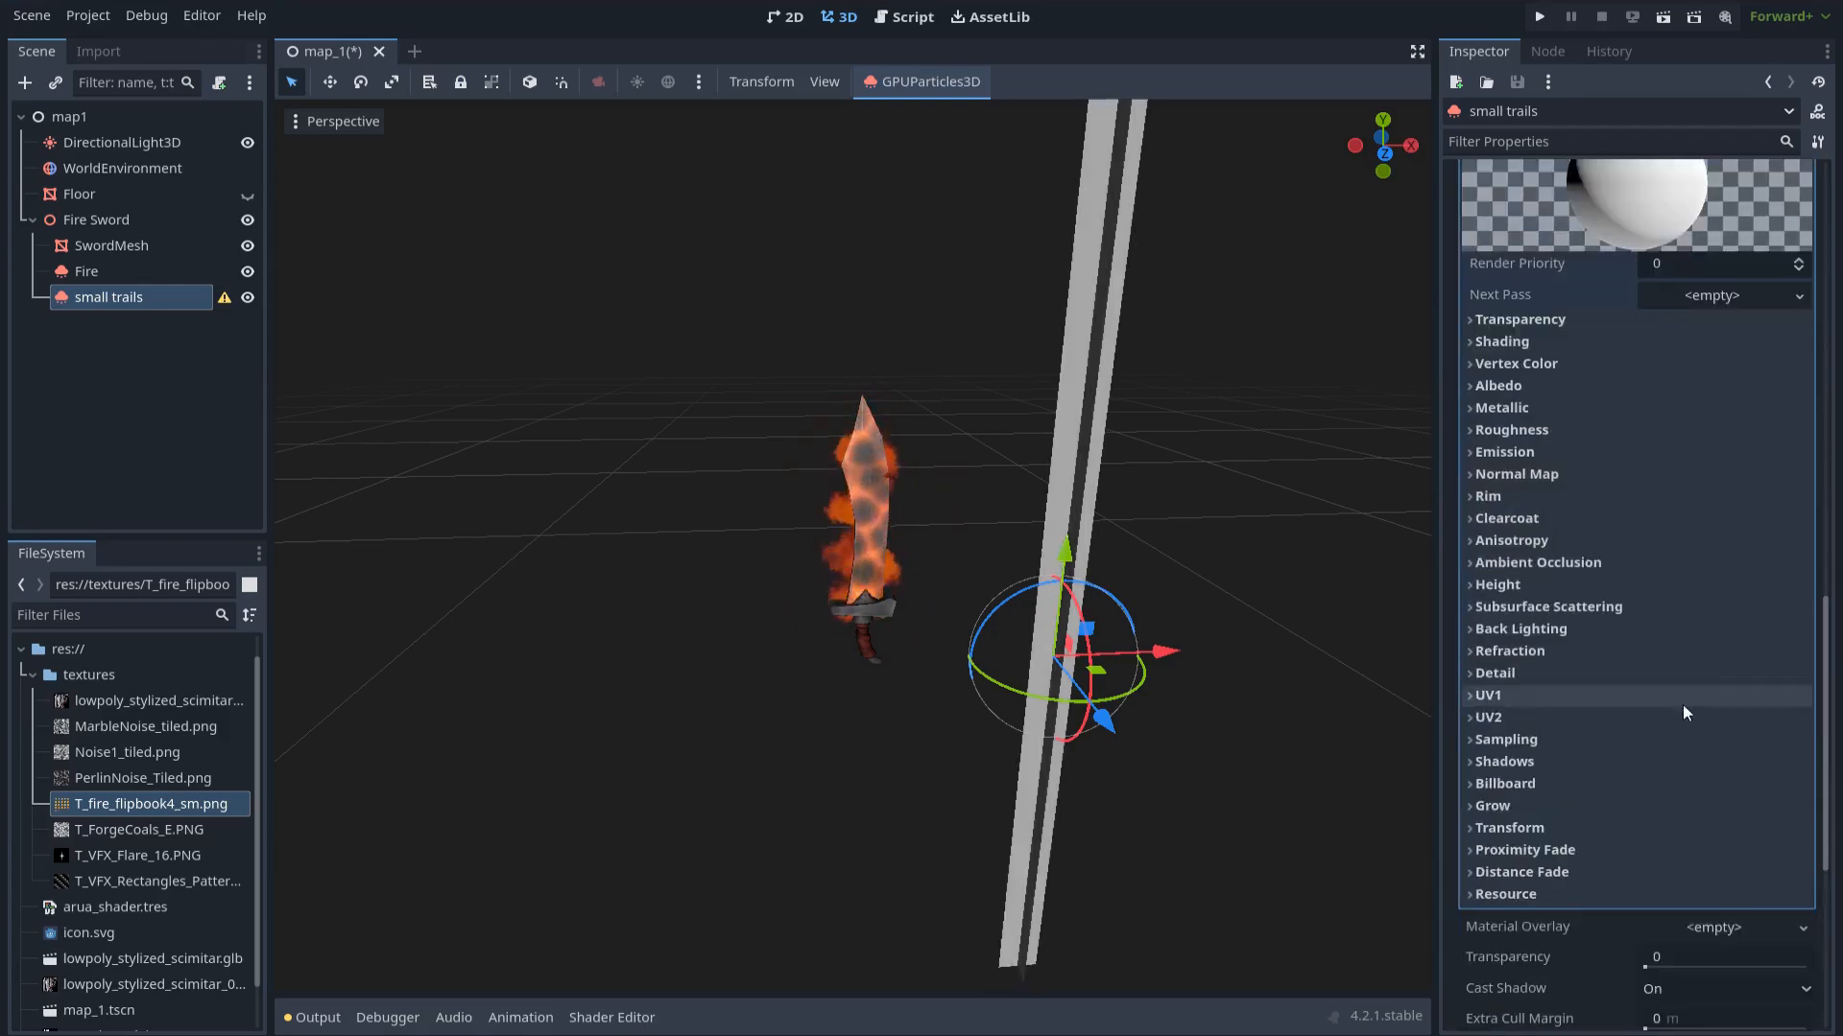
left_click(1476, 831)
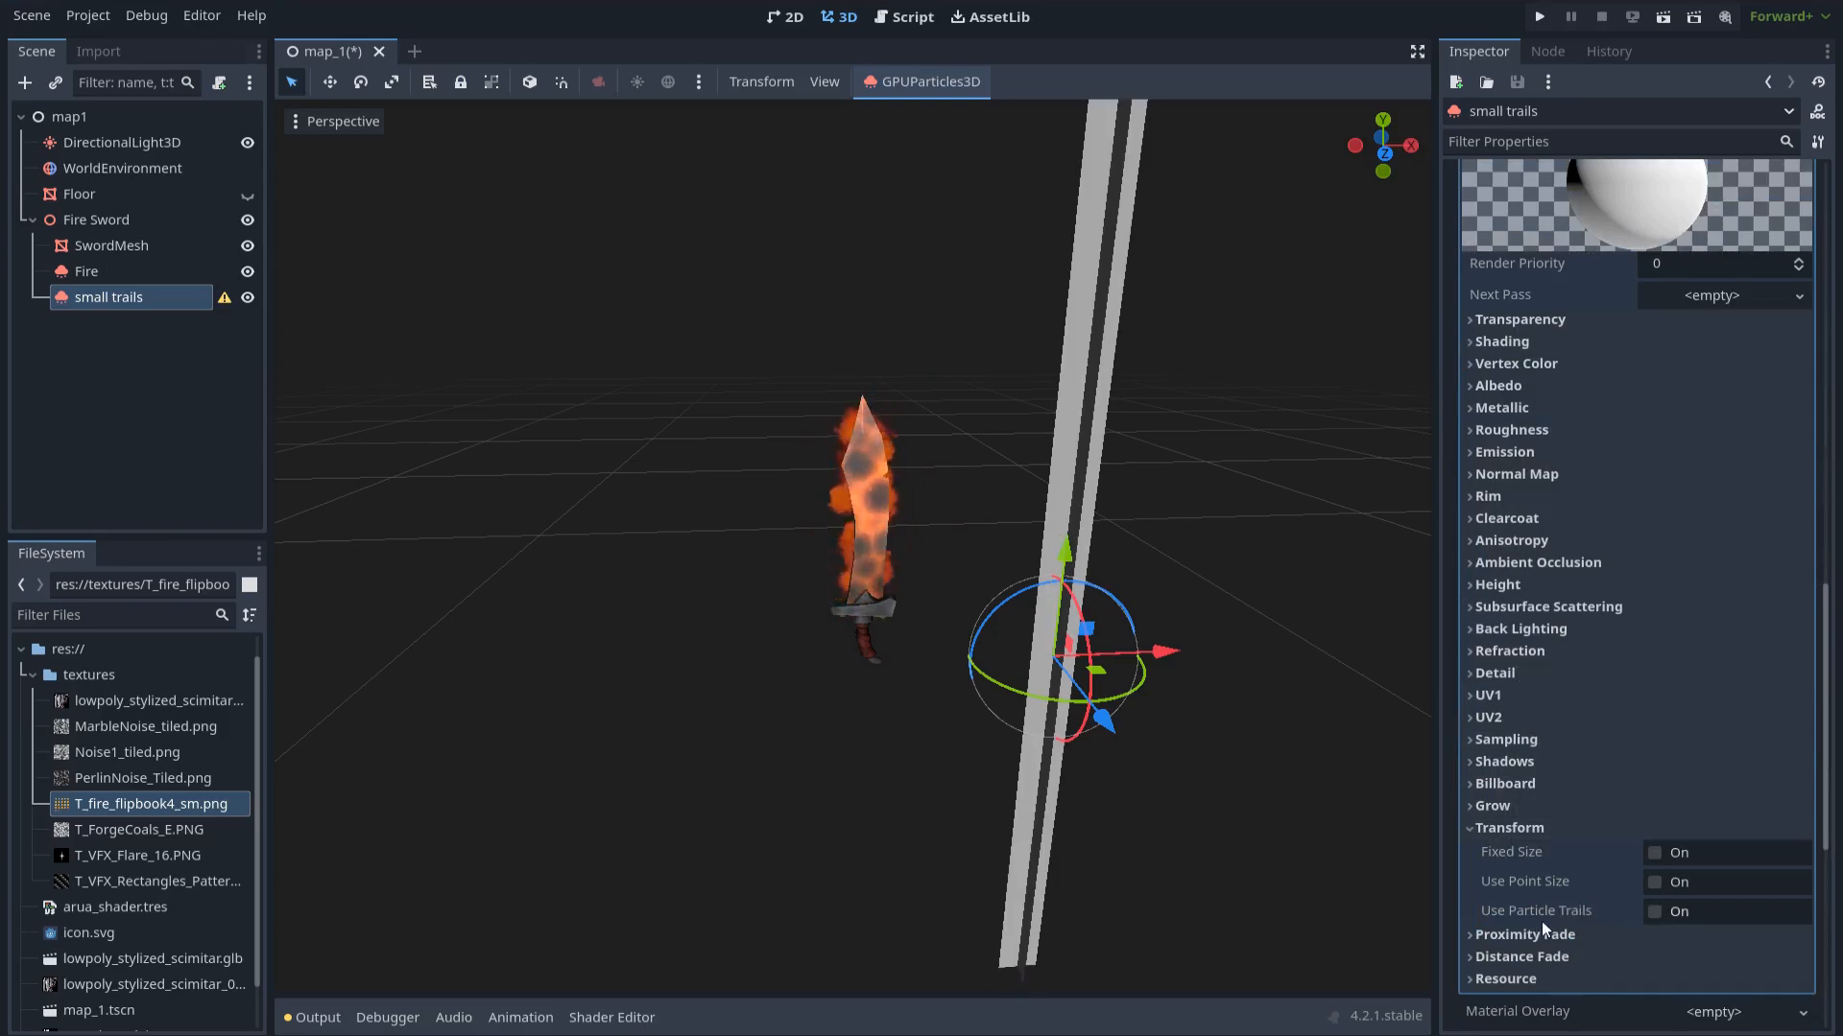
left_click(1655, 913)
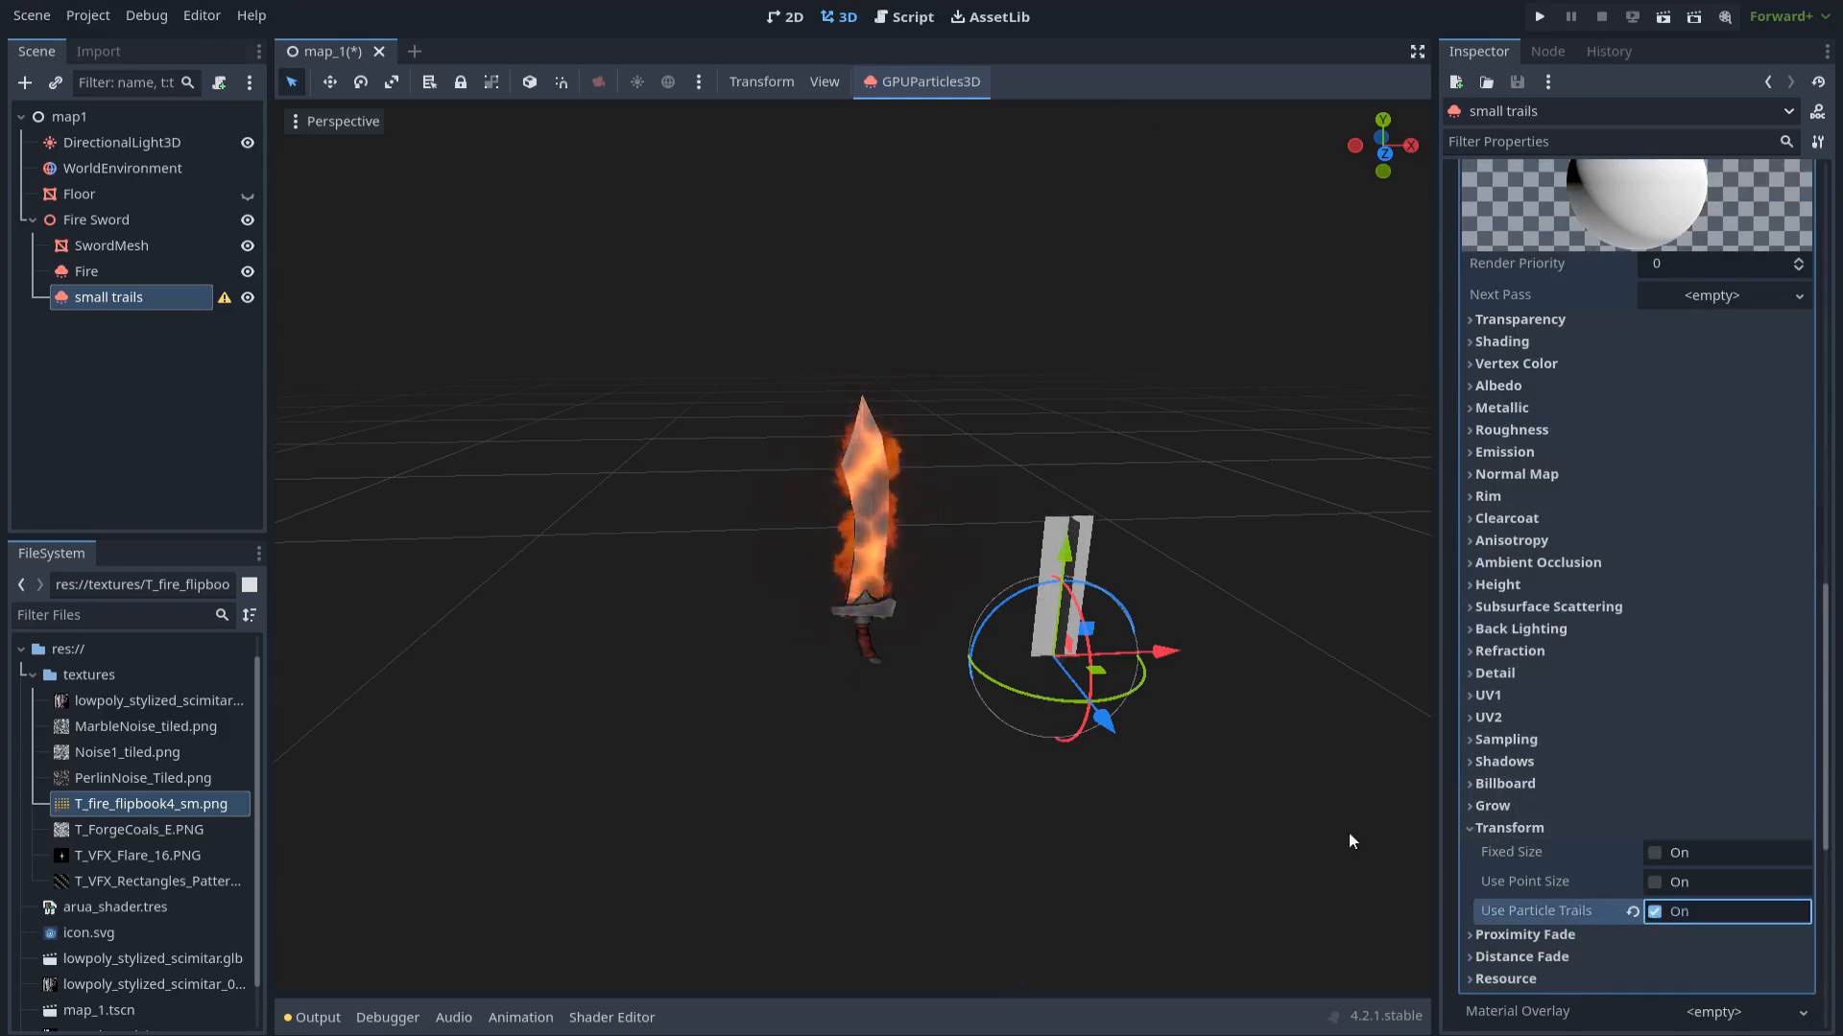
Move the small trails emitter slightly closer to the sword along the X axis
scroll(1121, 793, "up", 2)
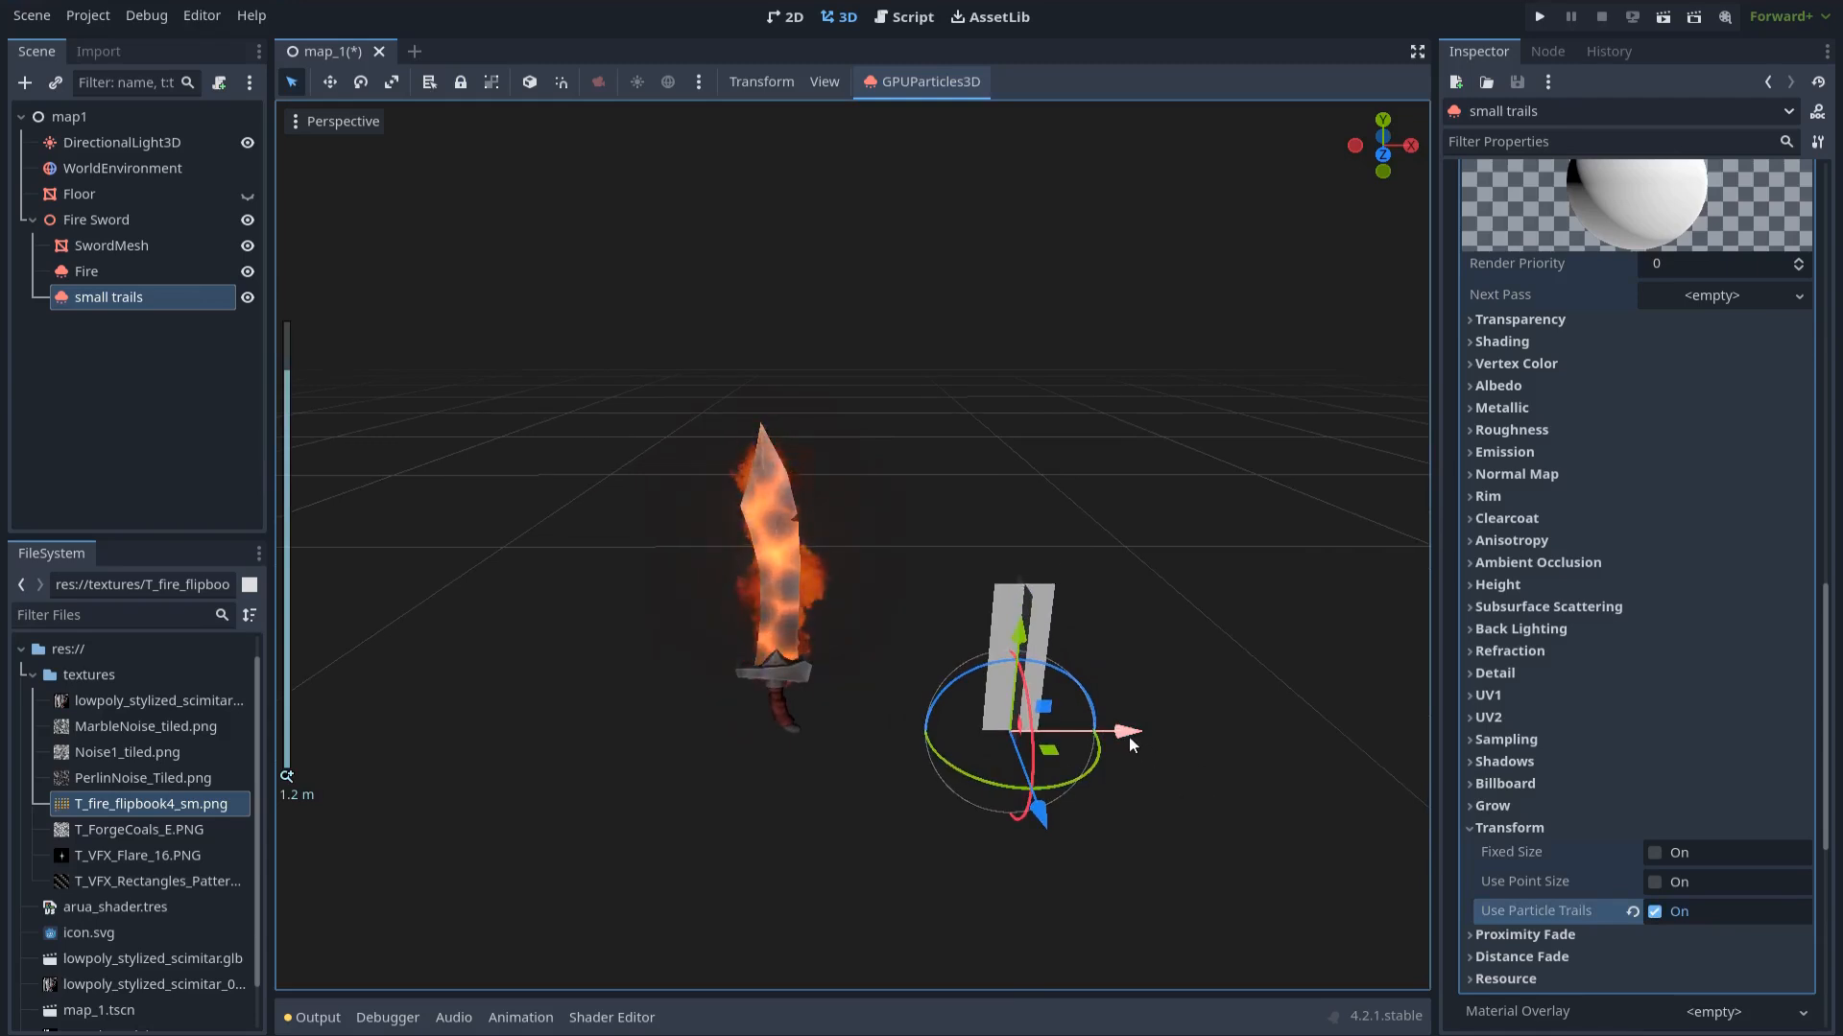
mouse_move(1129, 735)
left_mouse_down()
mouse_move(1290, 727)
mouse_move(1102, 758)
left_mouse_up()
middle_click_drag(1101, 780, 1028, 771)
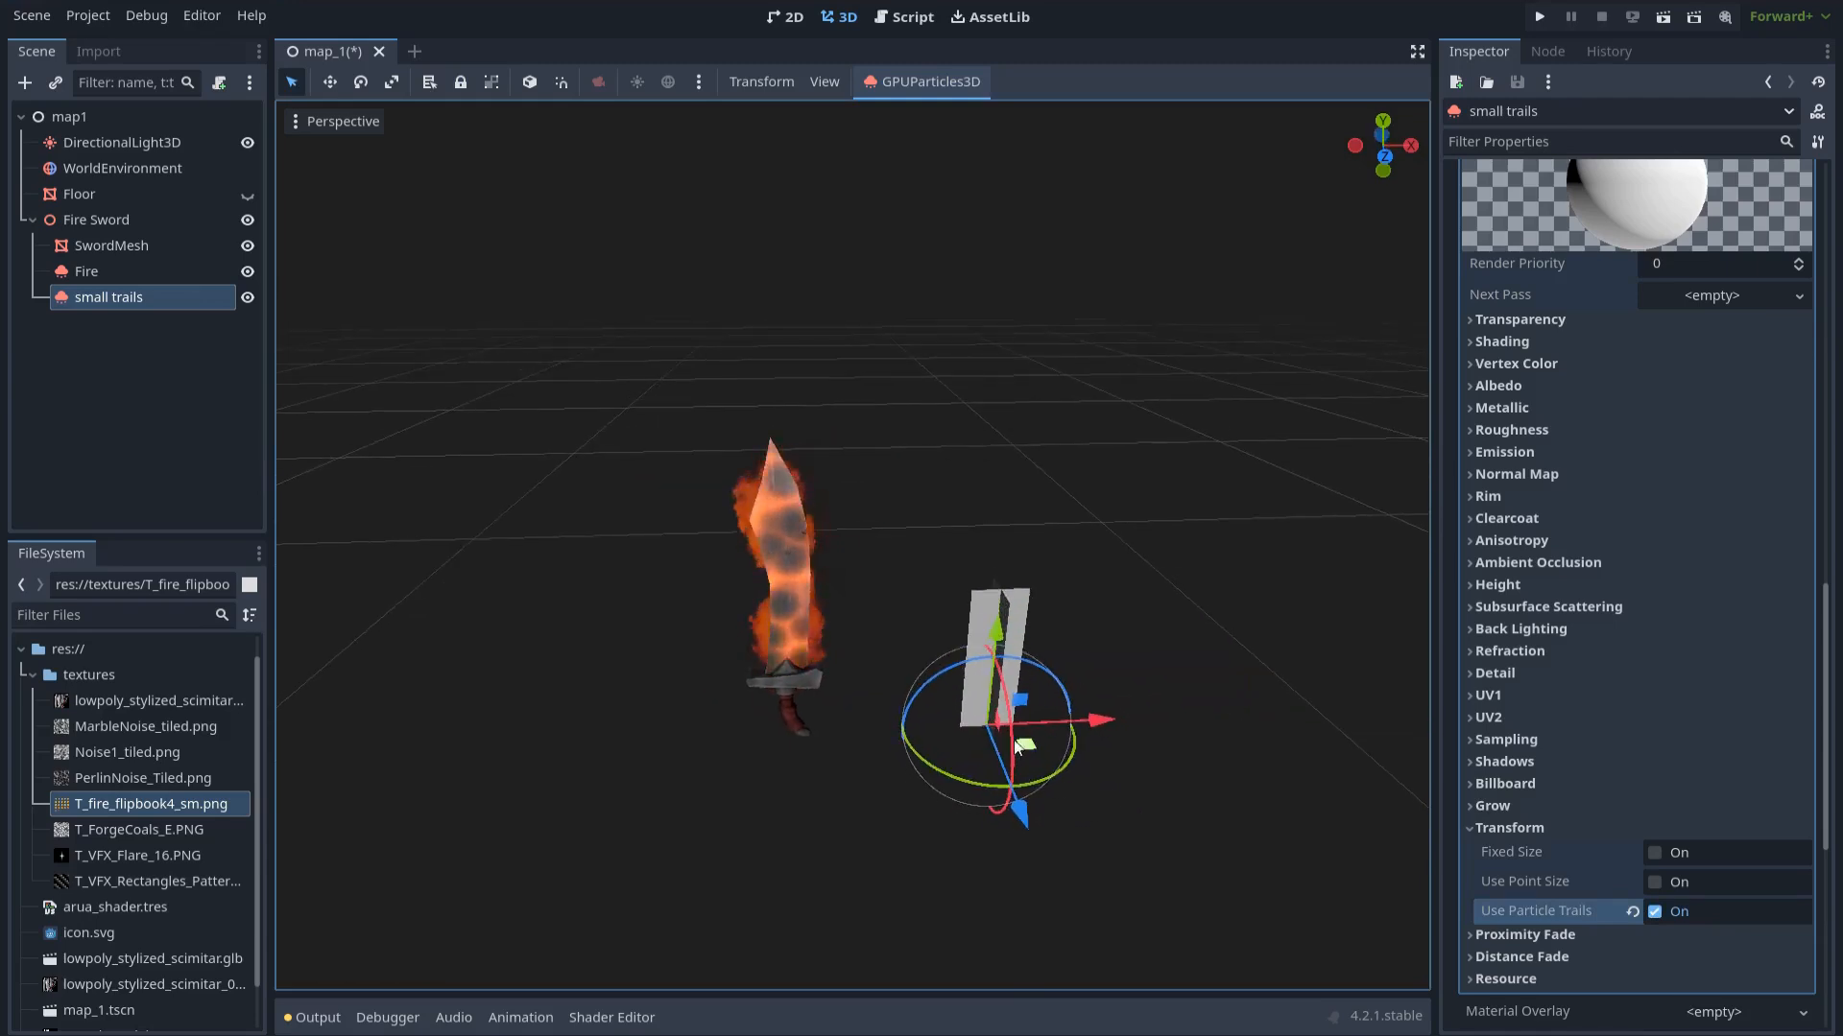
Set the emission shape of the small trails process material to Ring
scroll(1589, 596, "up", 12)
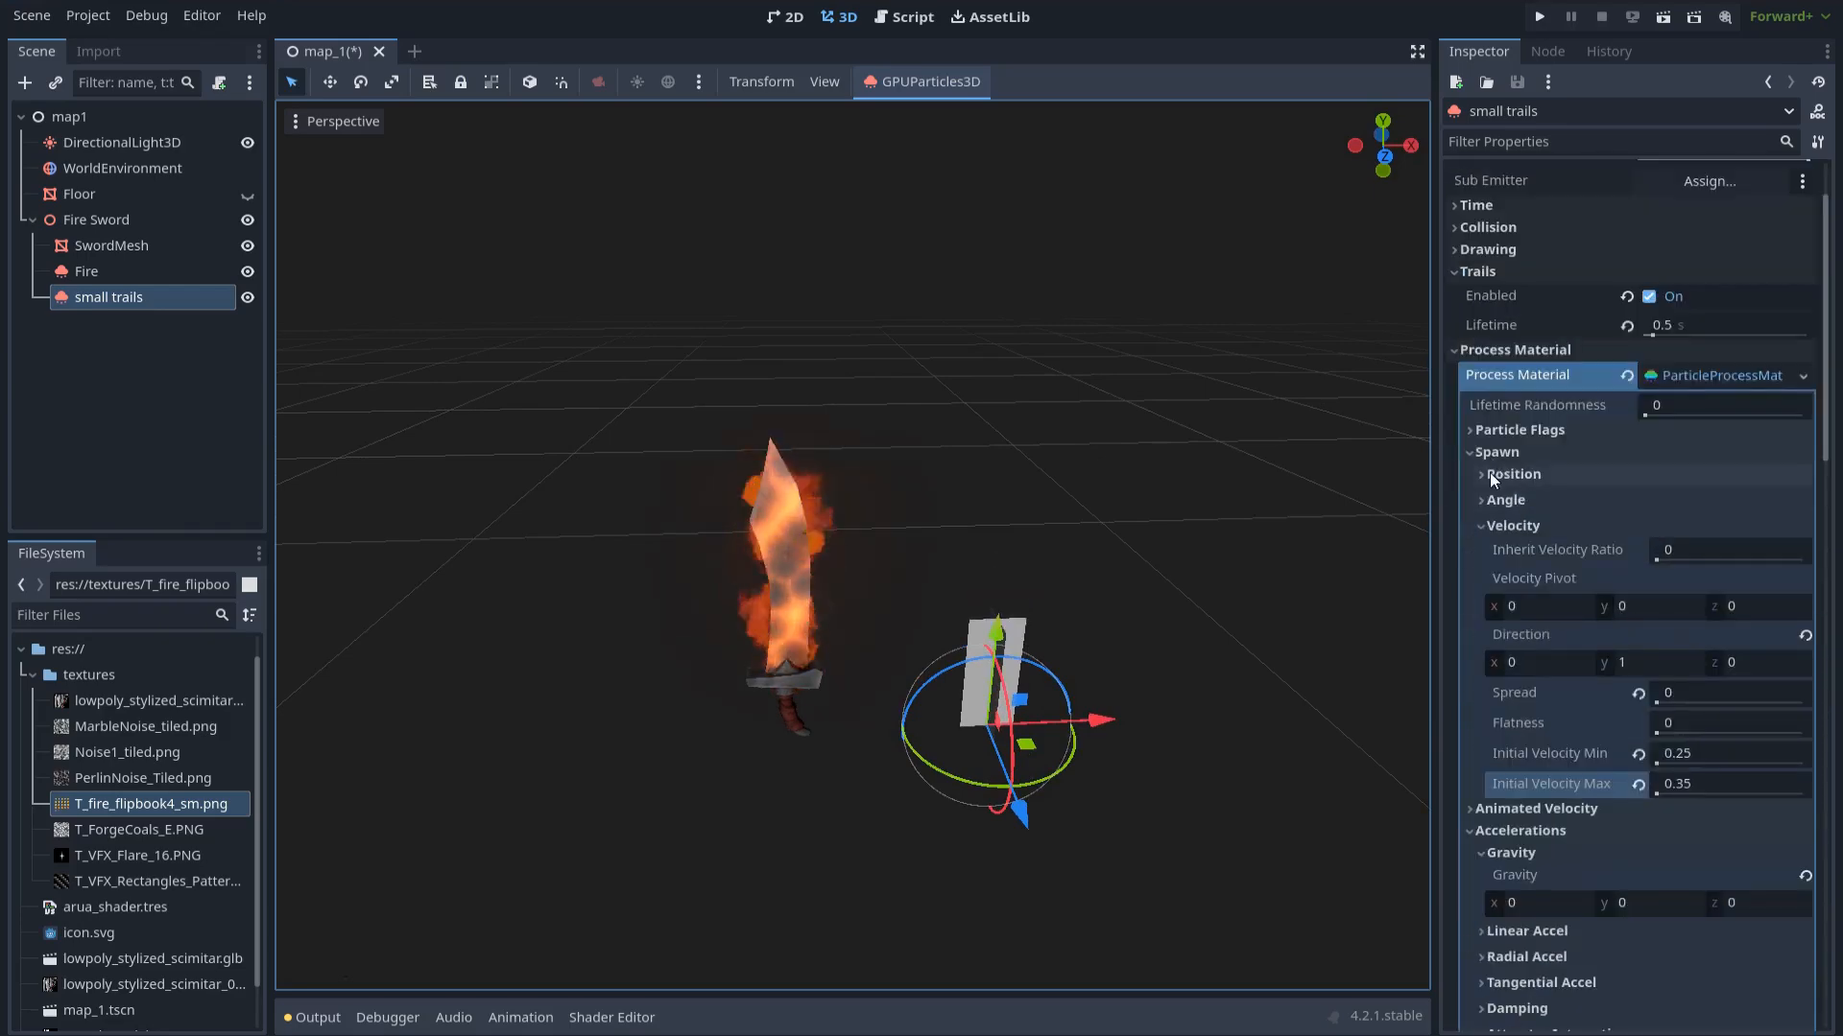
left_click(1482, 475)
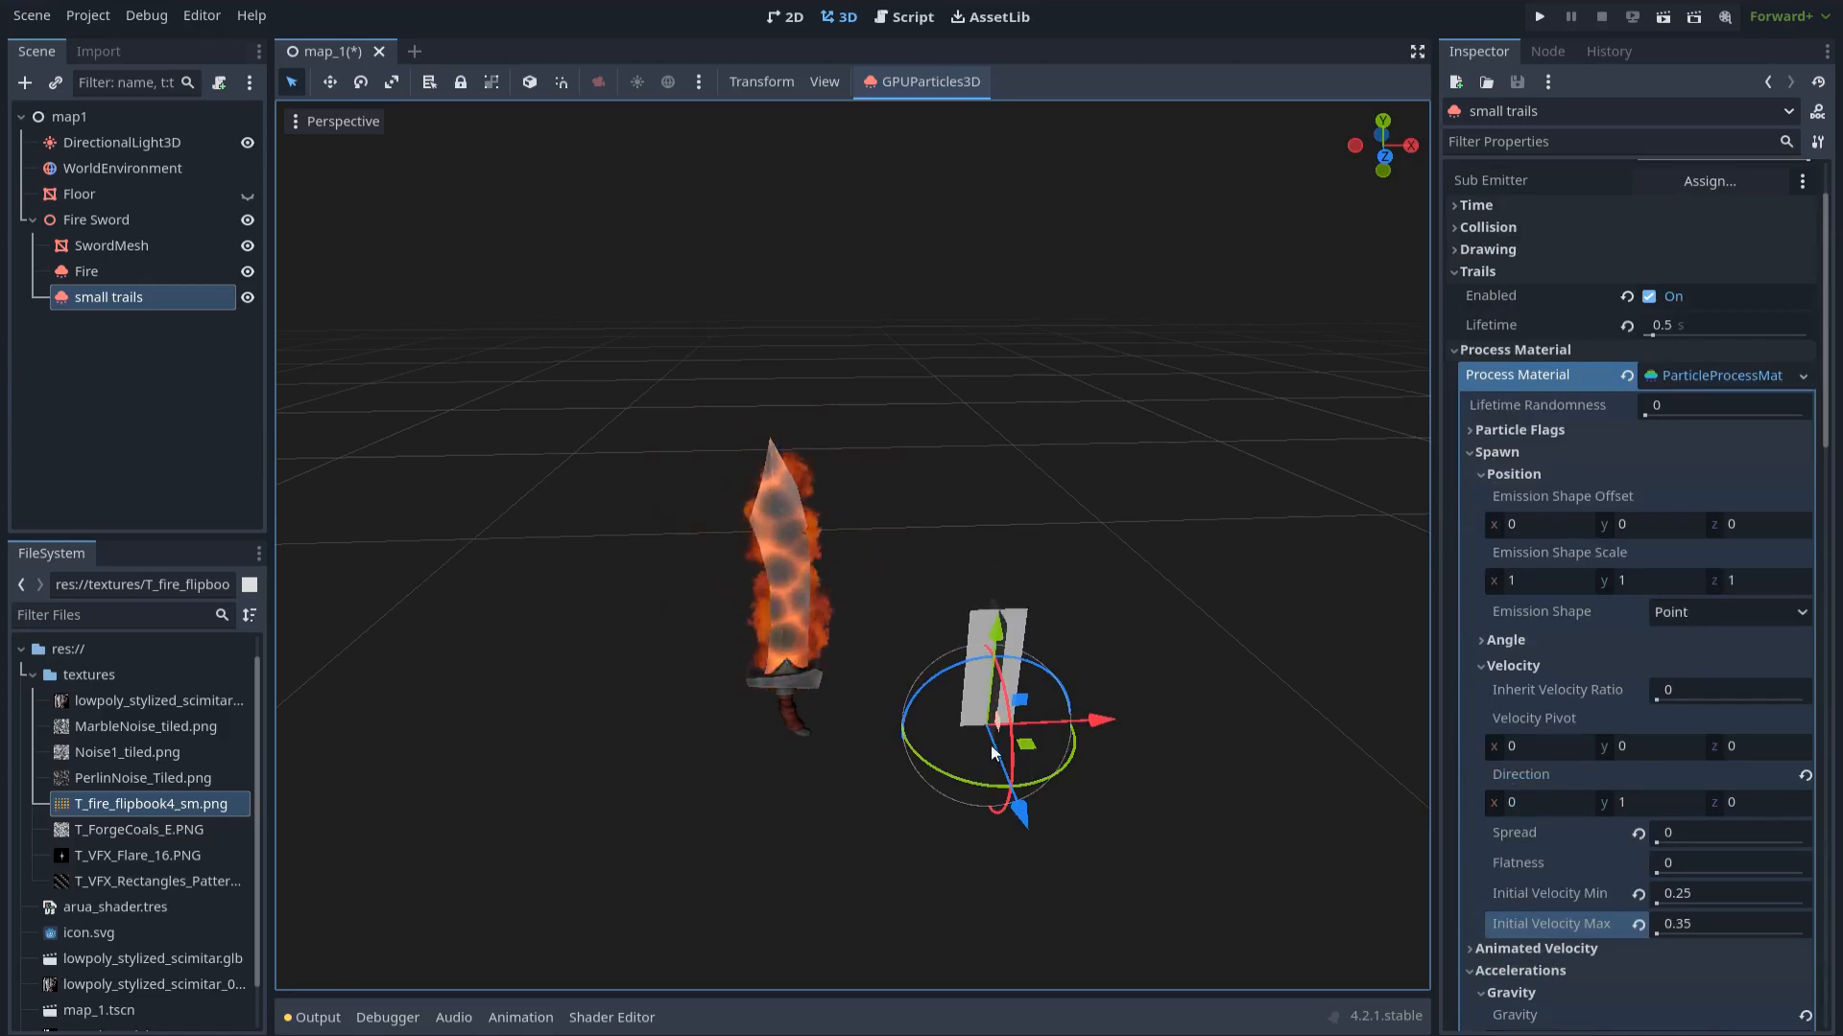
left_click(1687, 619)
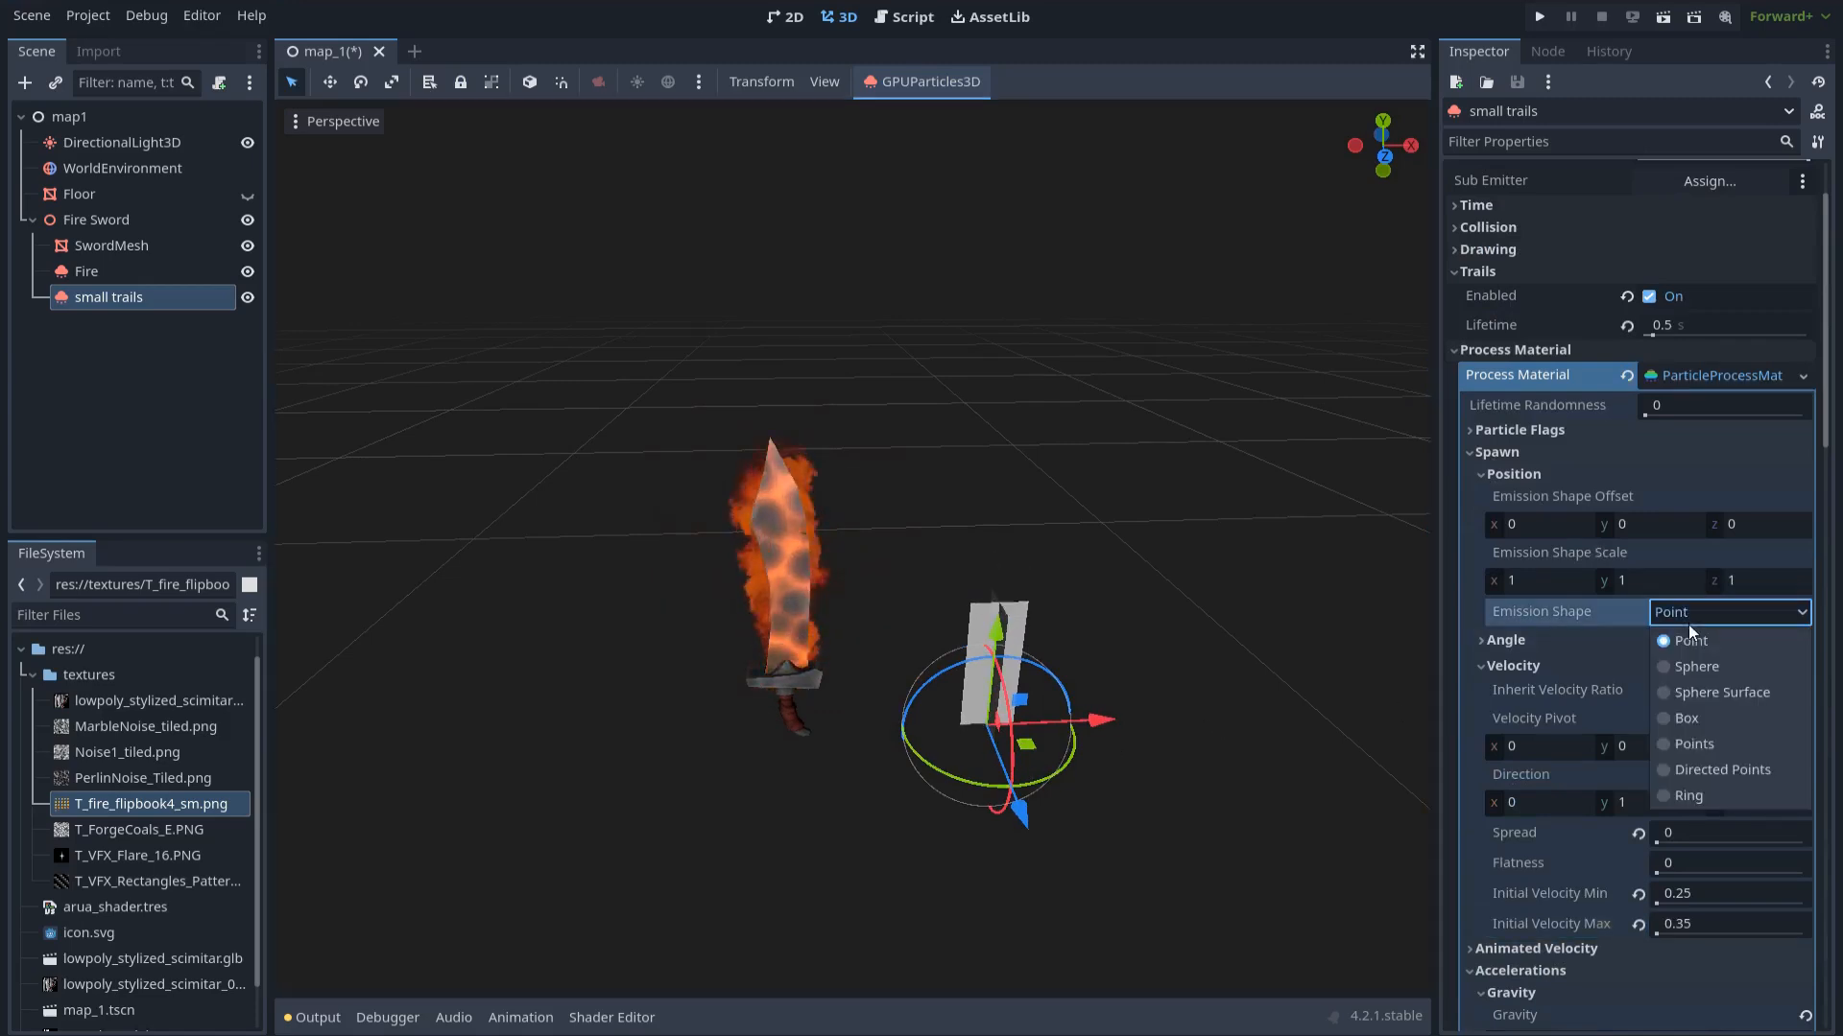
key("Escape")
left_click(1703, 796)
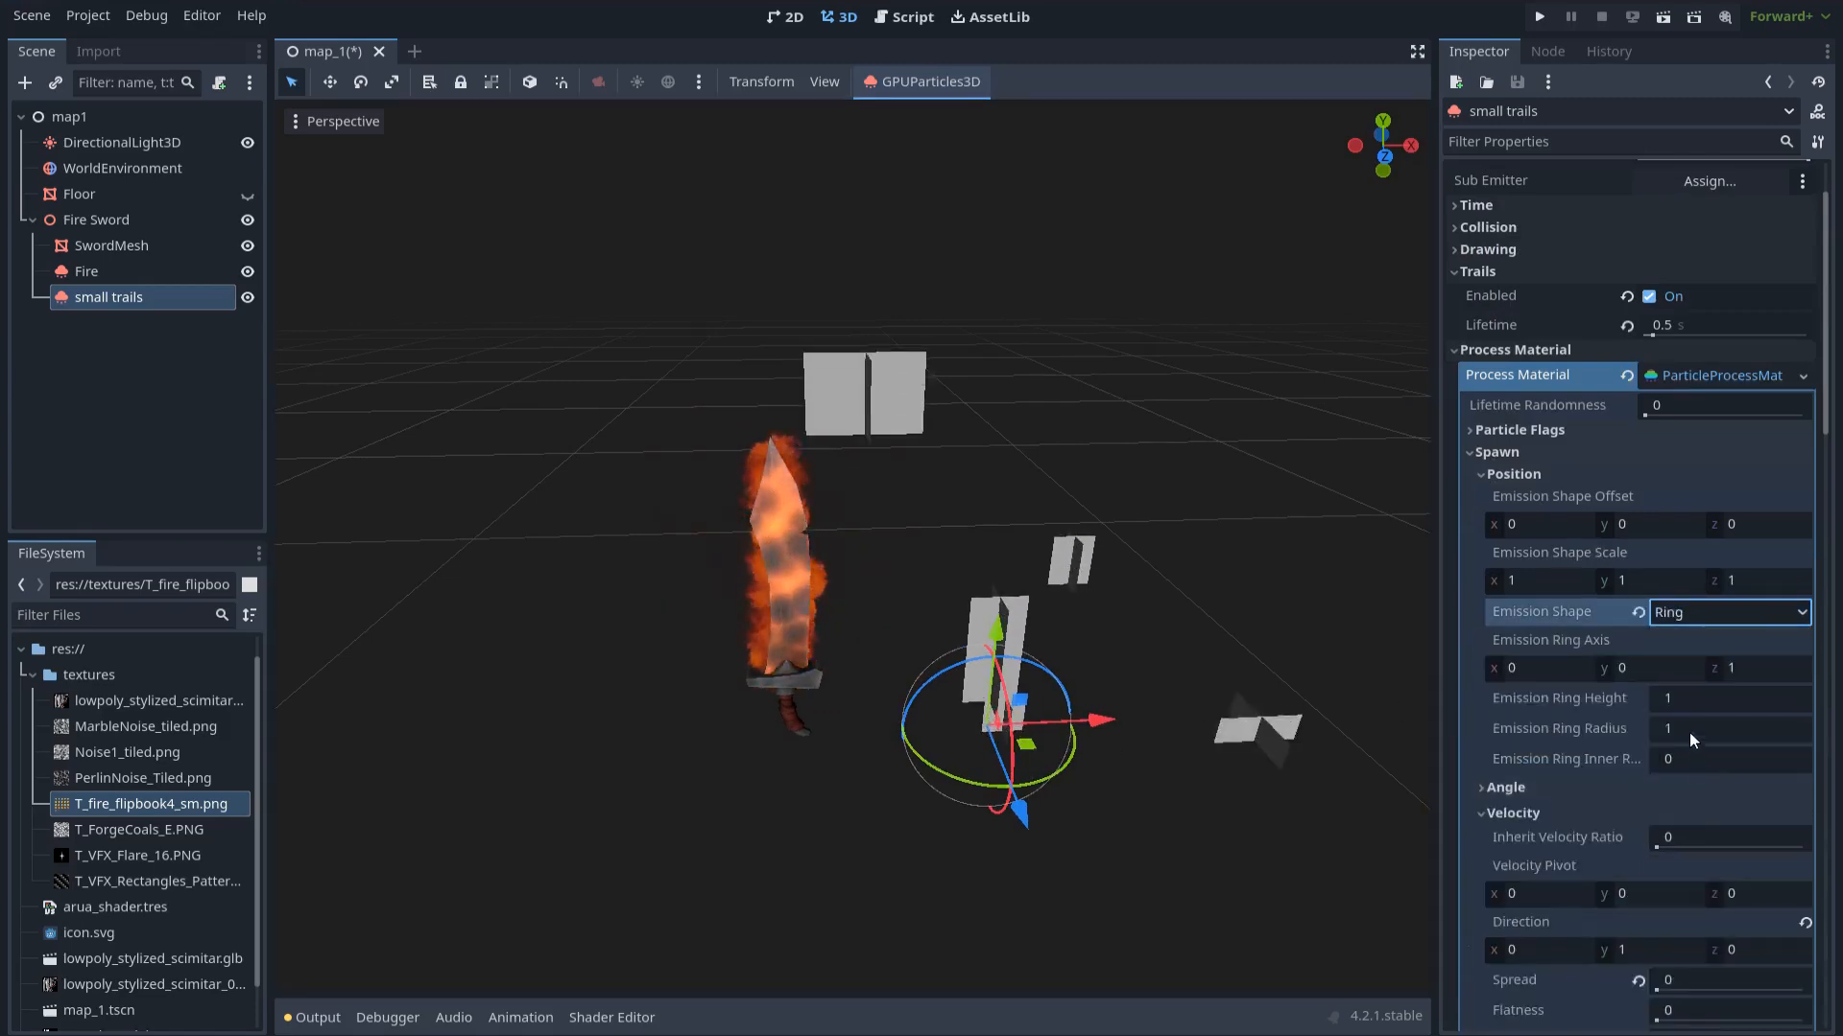
Set the emission ring axis to (0, 1, 0) and the ring height to 0
left_click(1647, 670)
type("1")
key("Tab")
type("0")
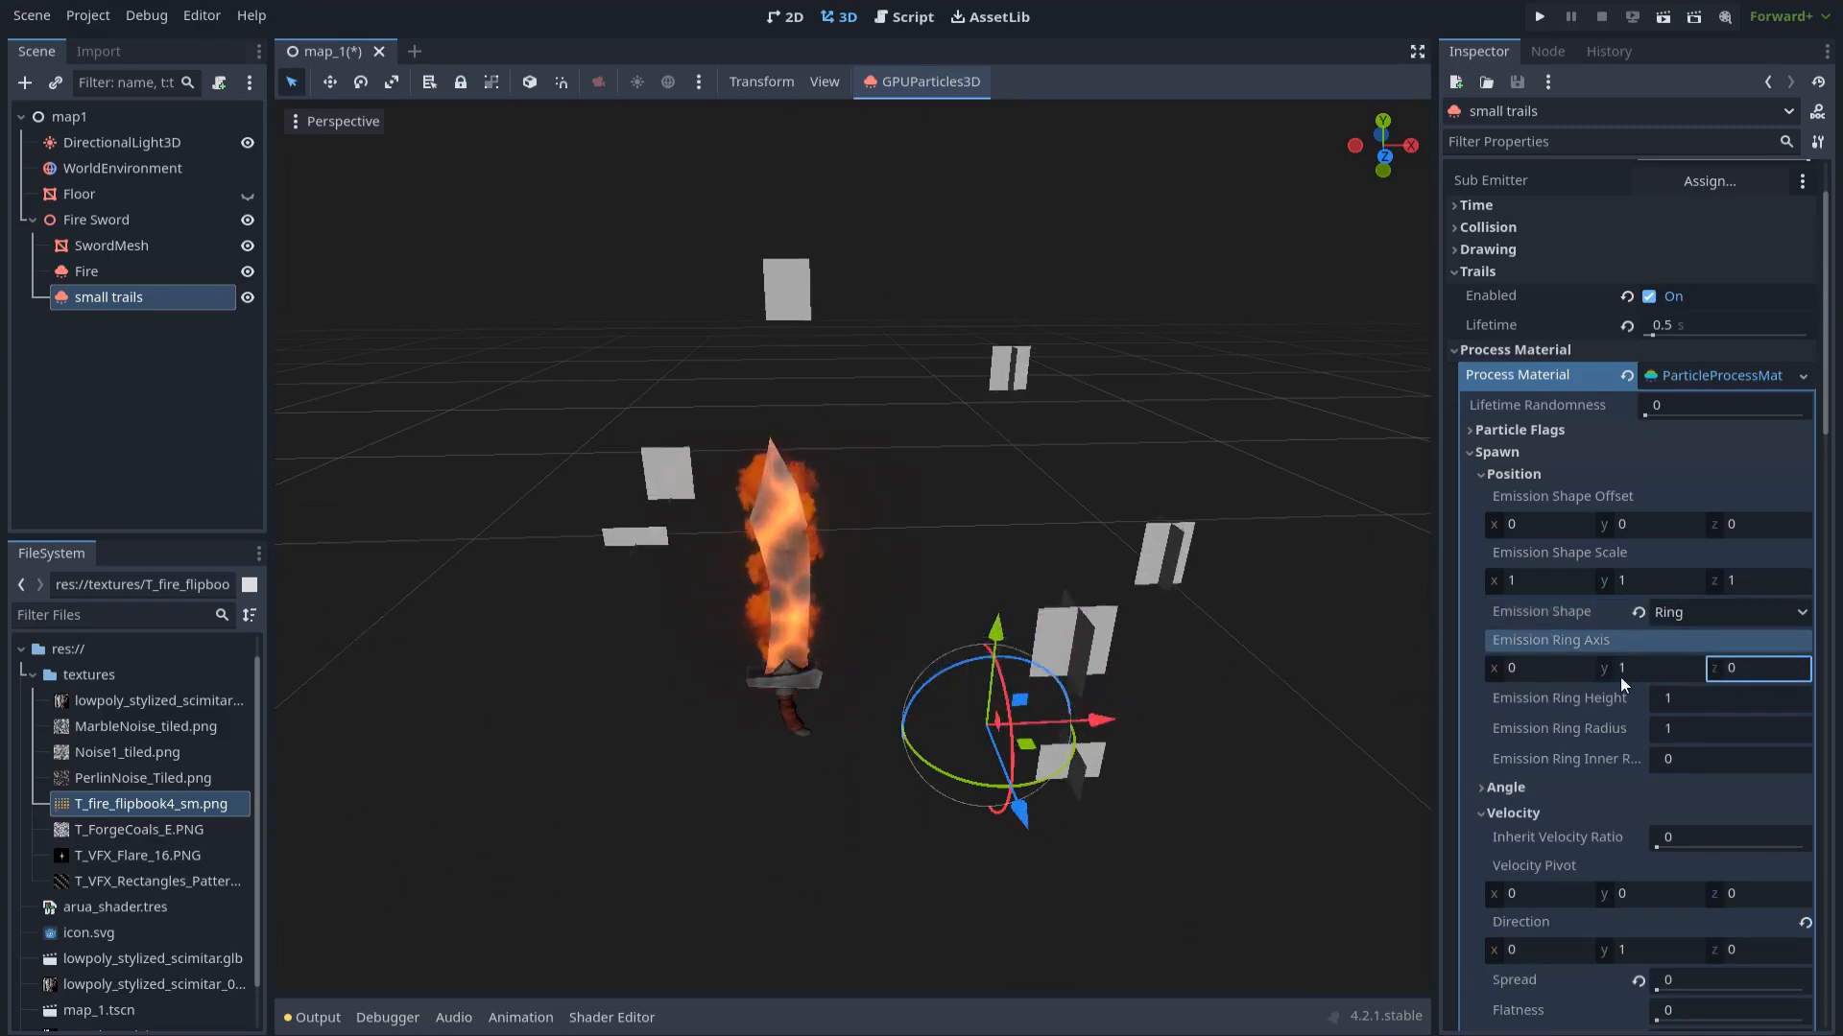
key("Tab")
type("0")
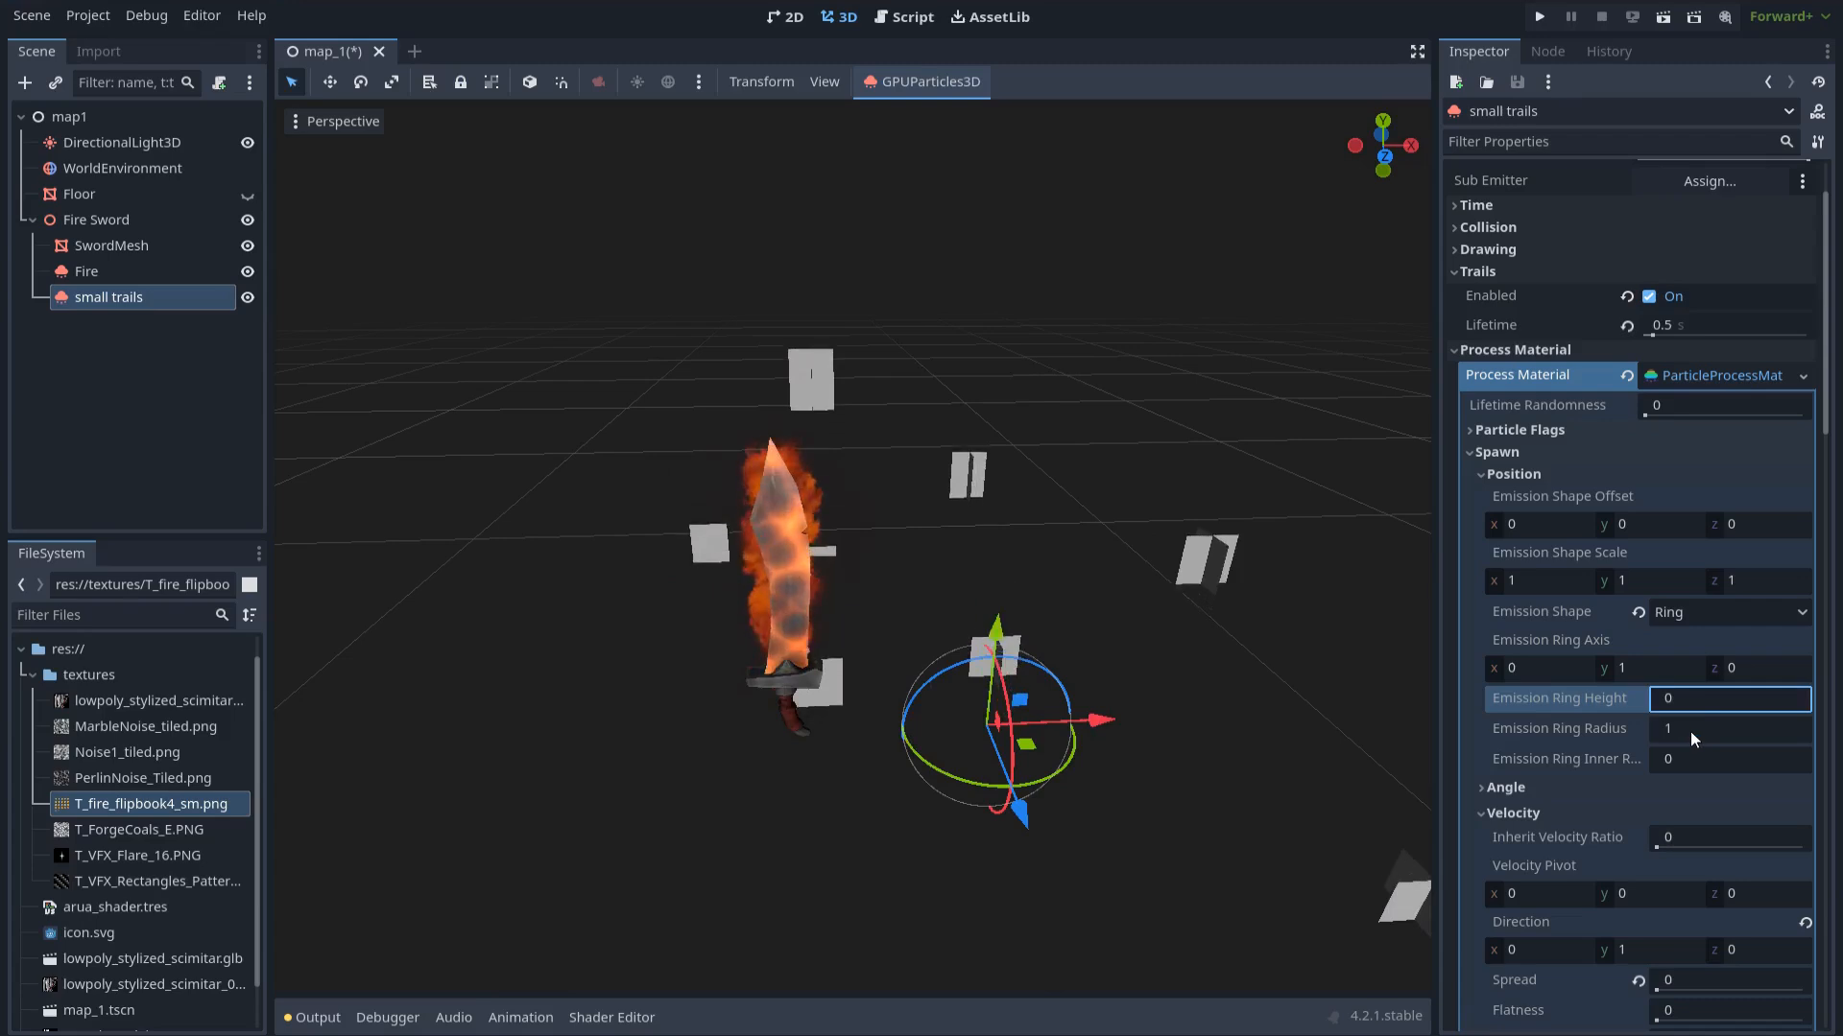
Set the emission ring radius to 0.08 and the inner radius to 0.05
left_click(1691, 728)
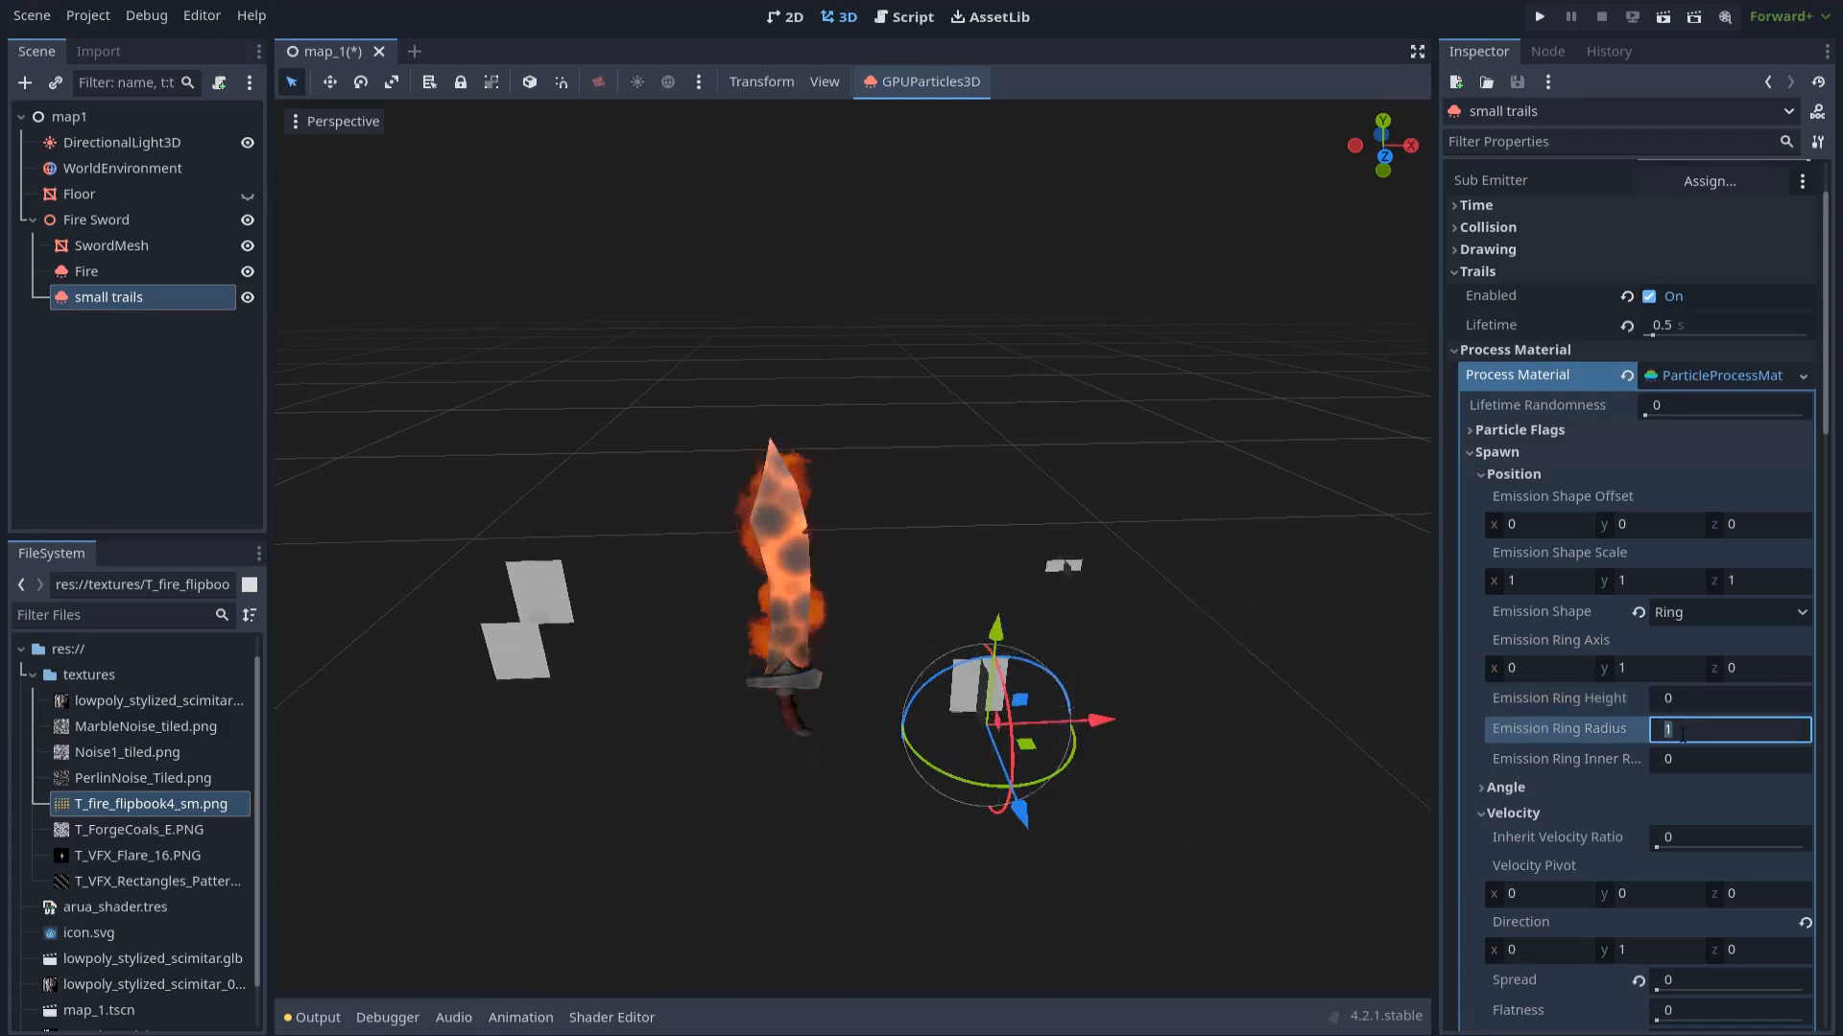
type("08")
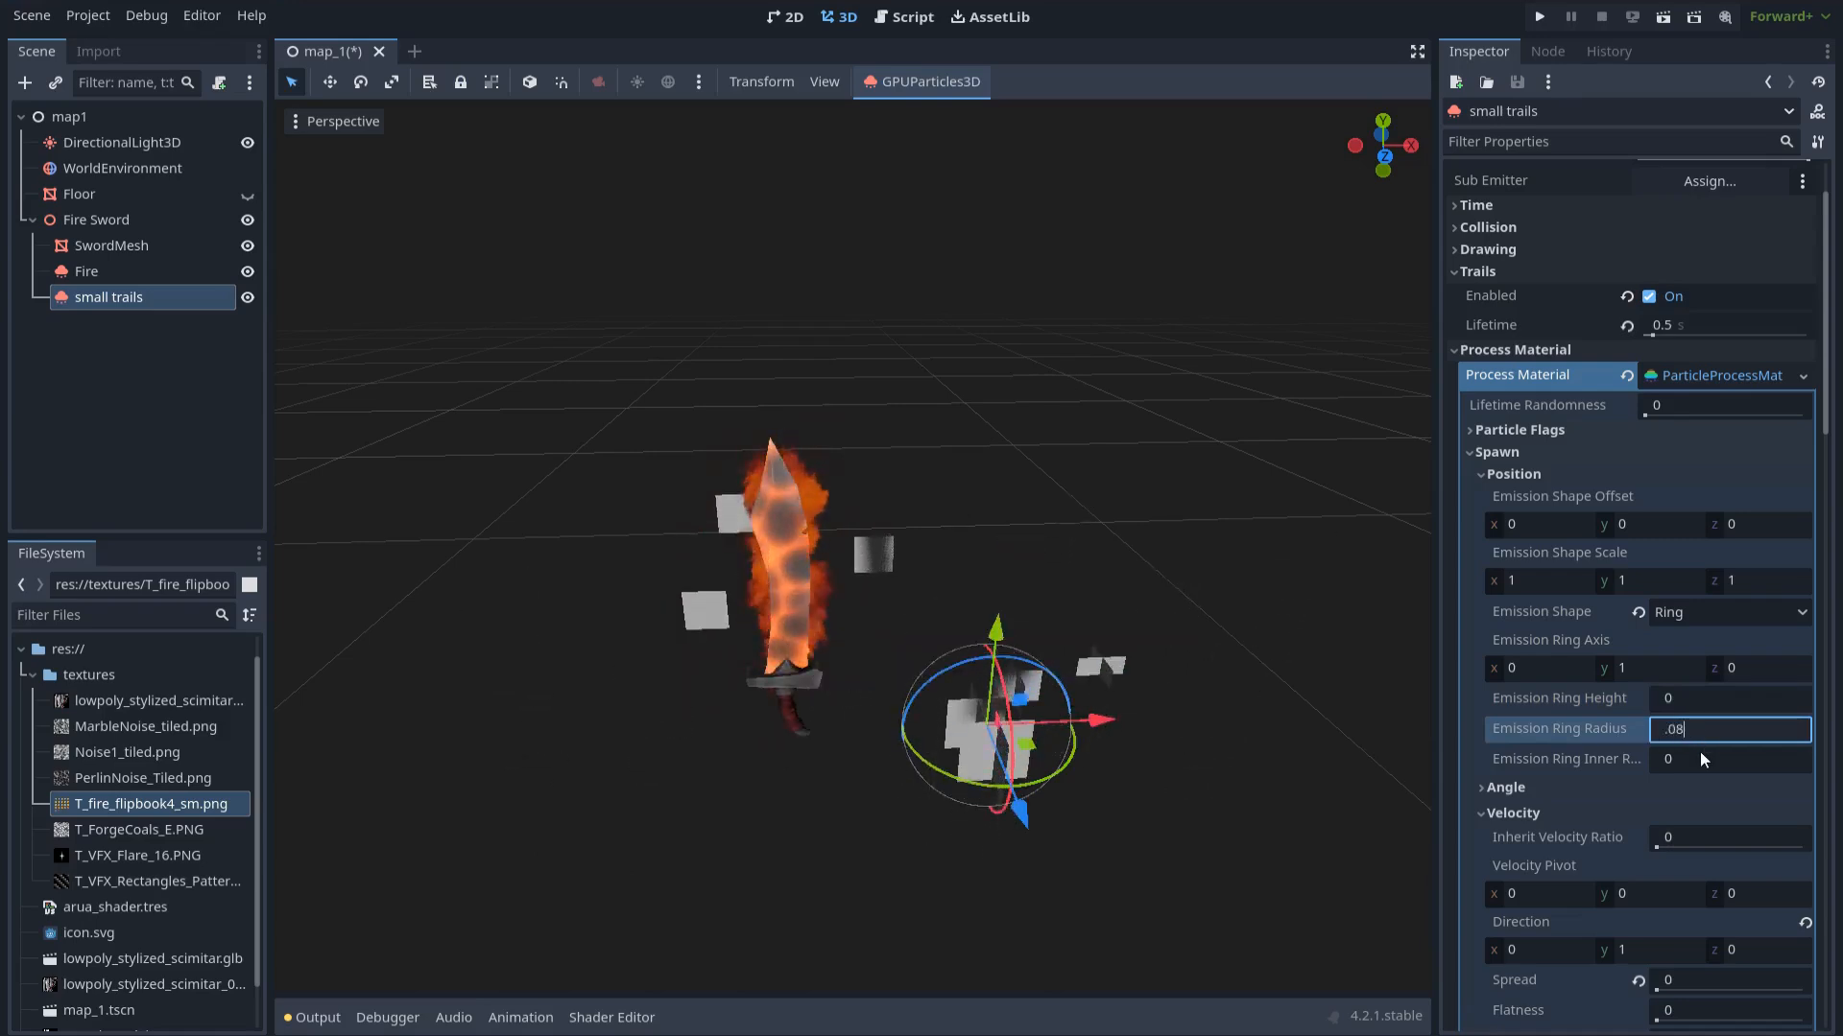
left_click(1701, 759)
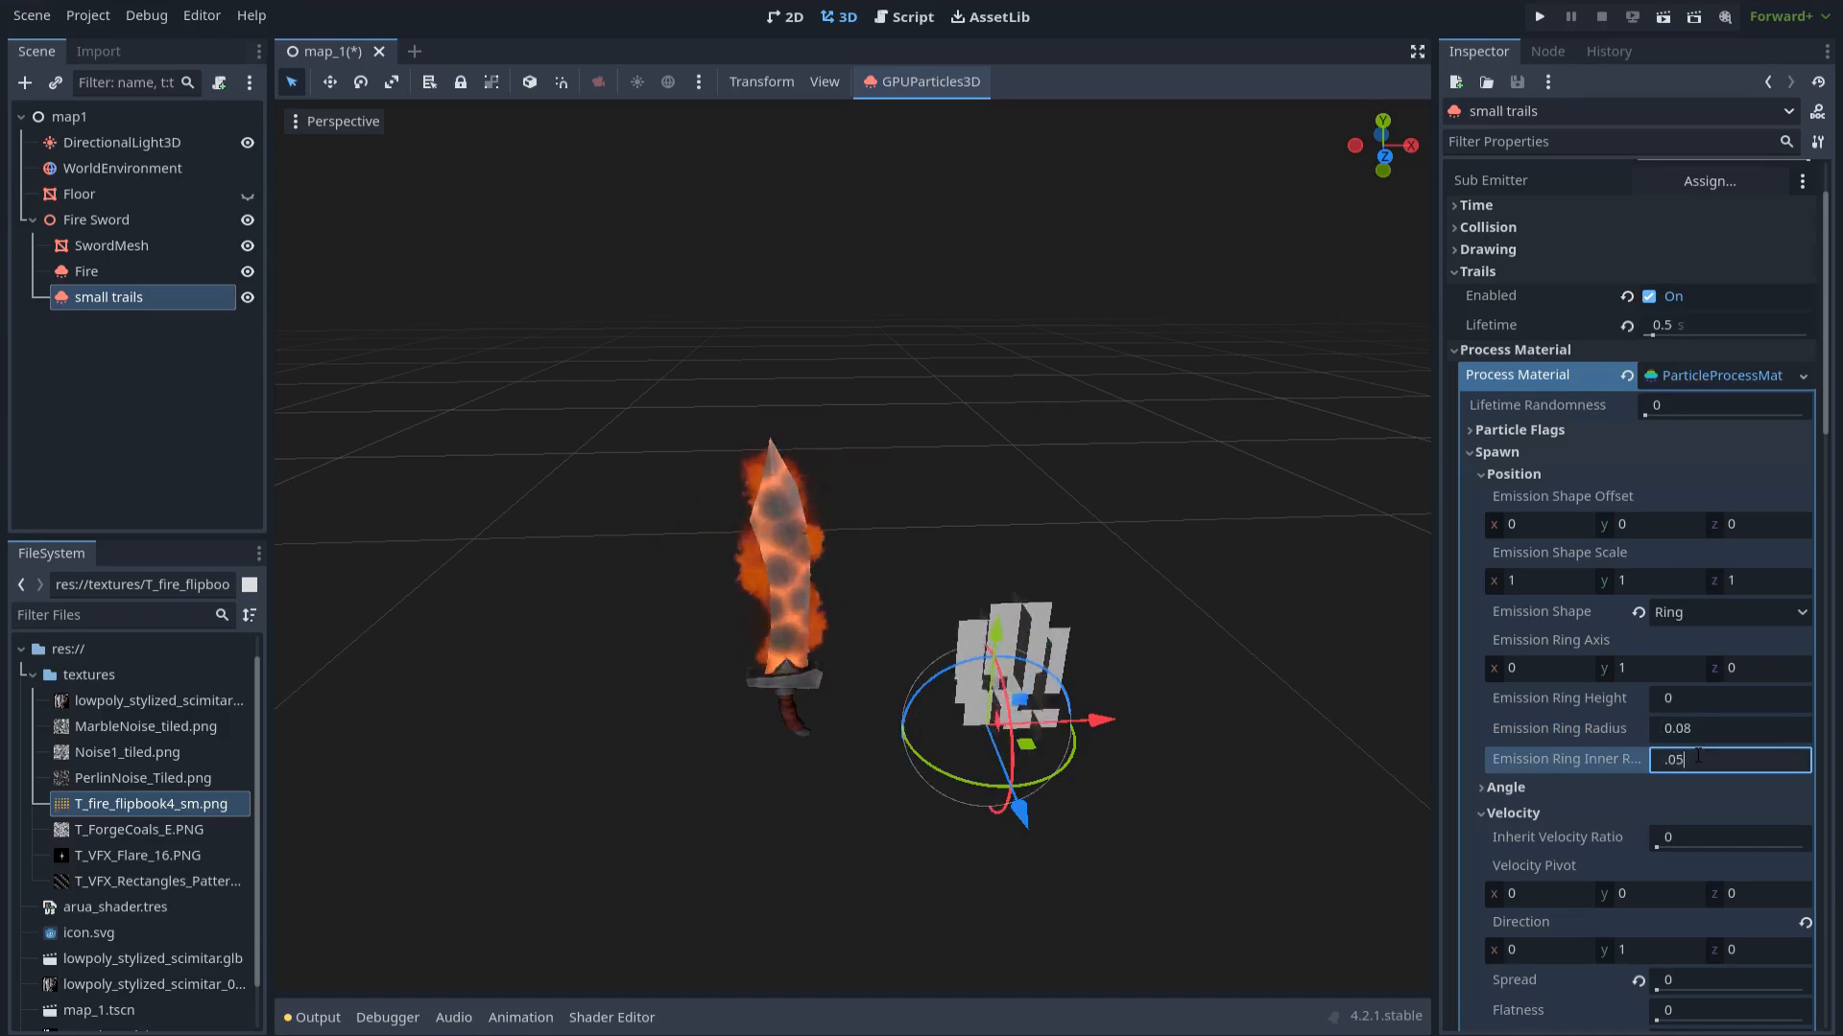
key("Return")
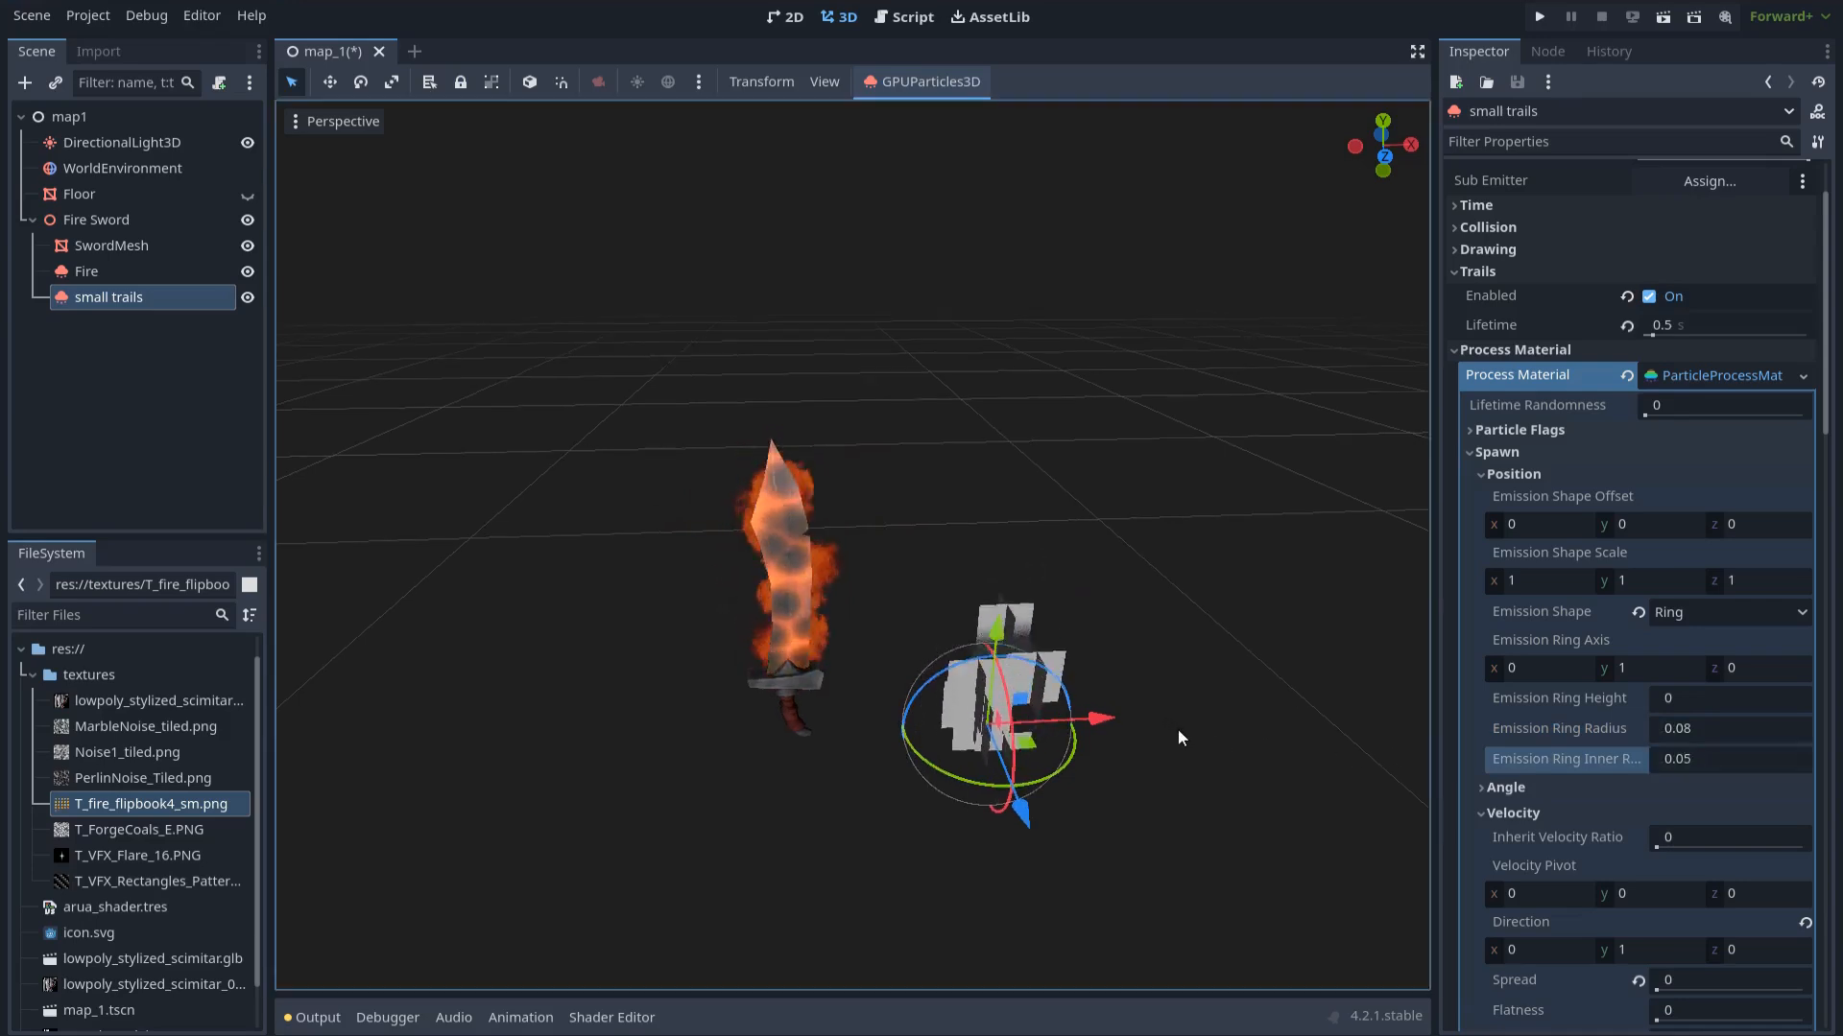
scroll(1168, 717, "up", 3)
middle_click_drag(1192, 716, 1196, 689)
scroll(1195, 699, "down", 4)
scroll(1195, 689, "up", 2)
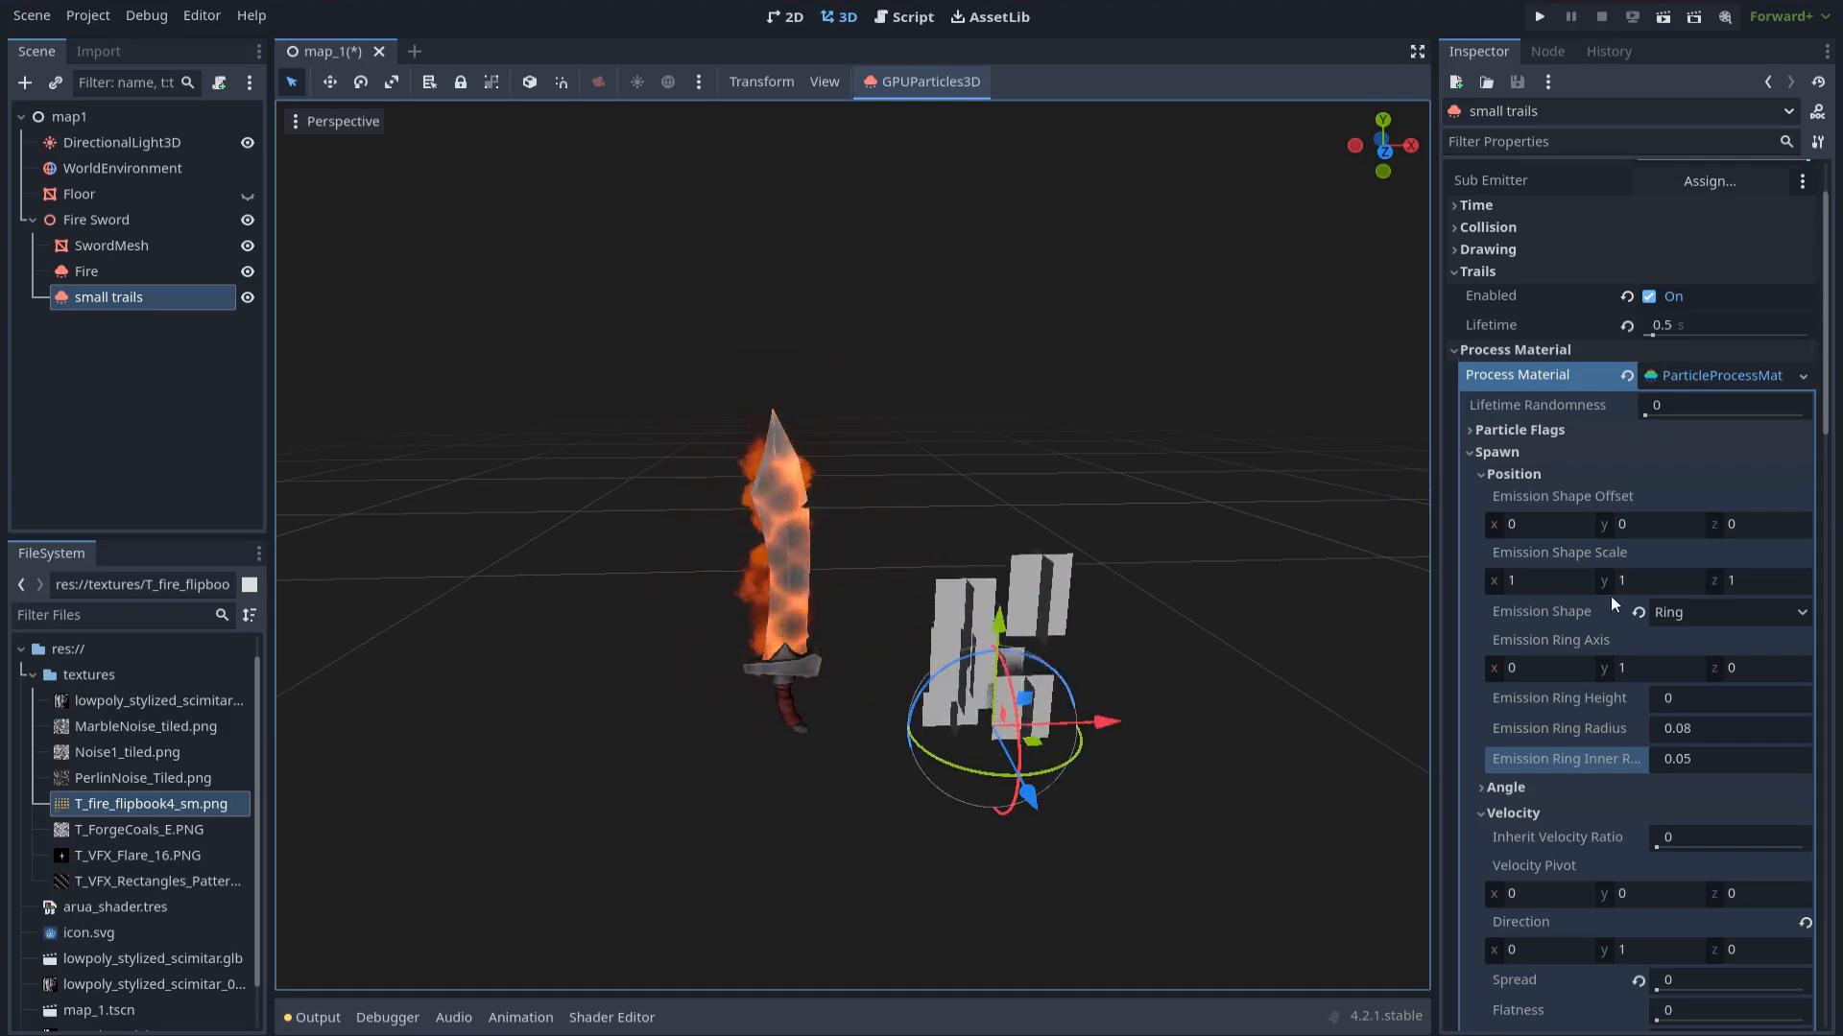
Assign a new CurveXYZTexture as the Orbit Velocity curve under Animated Velocity
scroll(1611, 596, "down", 6)
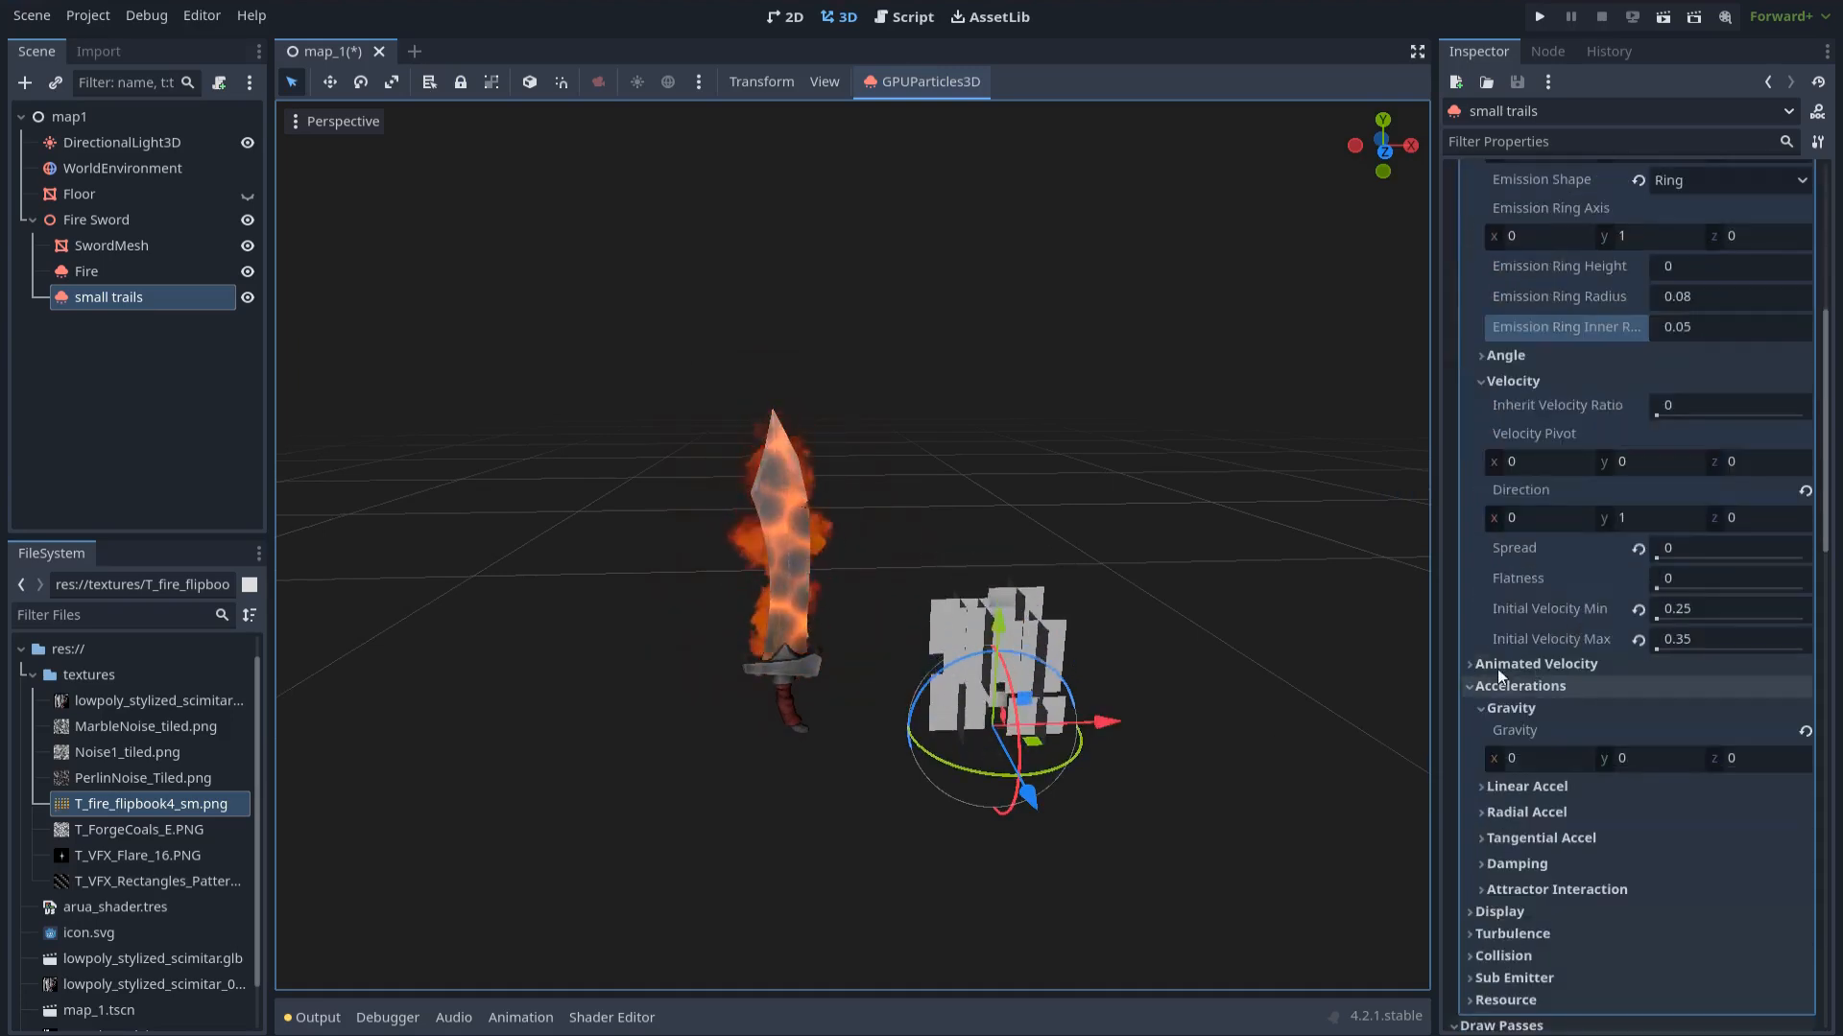
left_click(1483, 666)
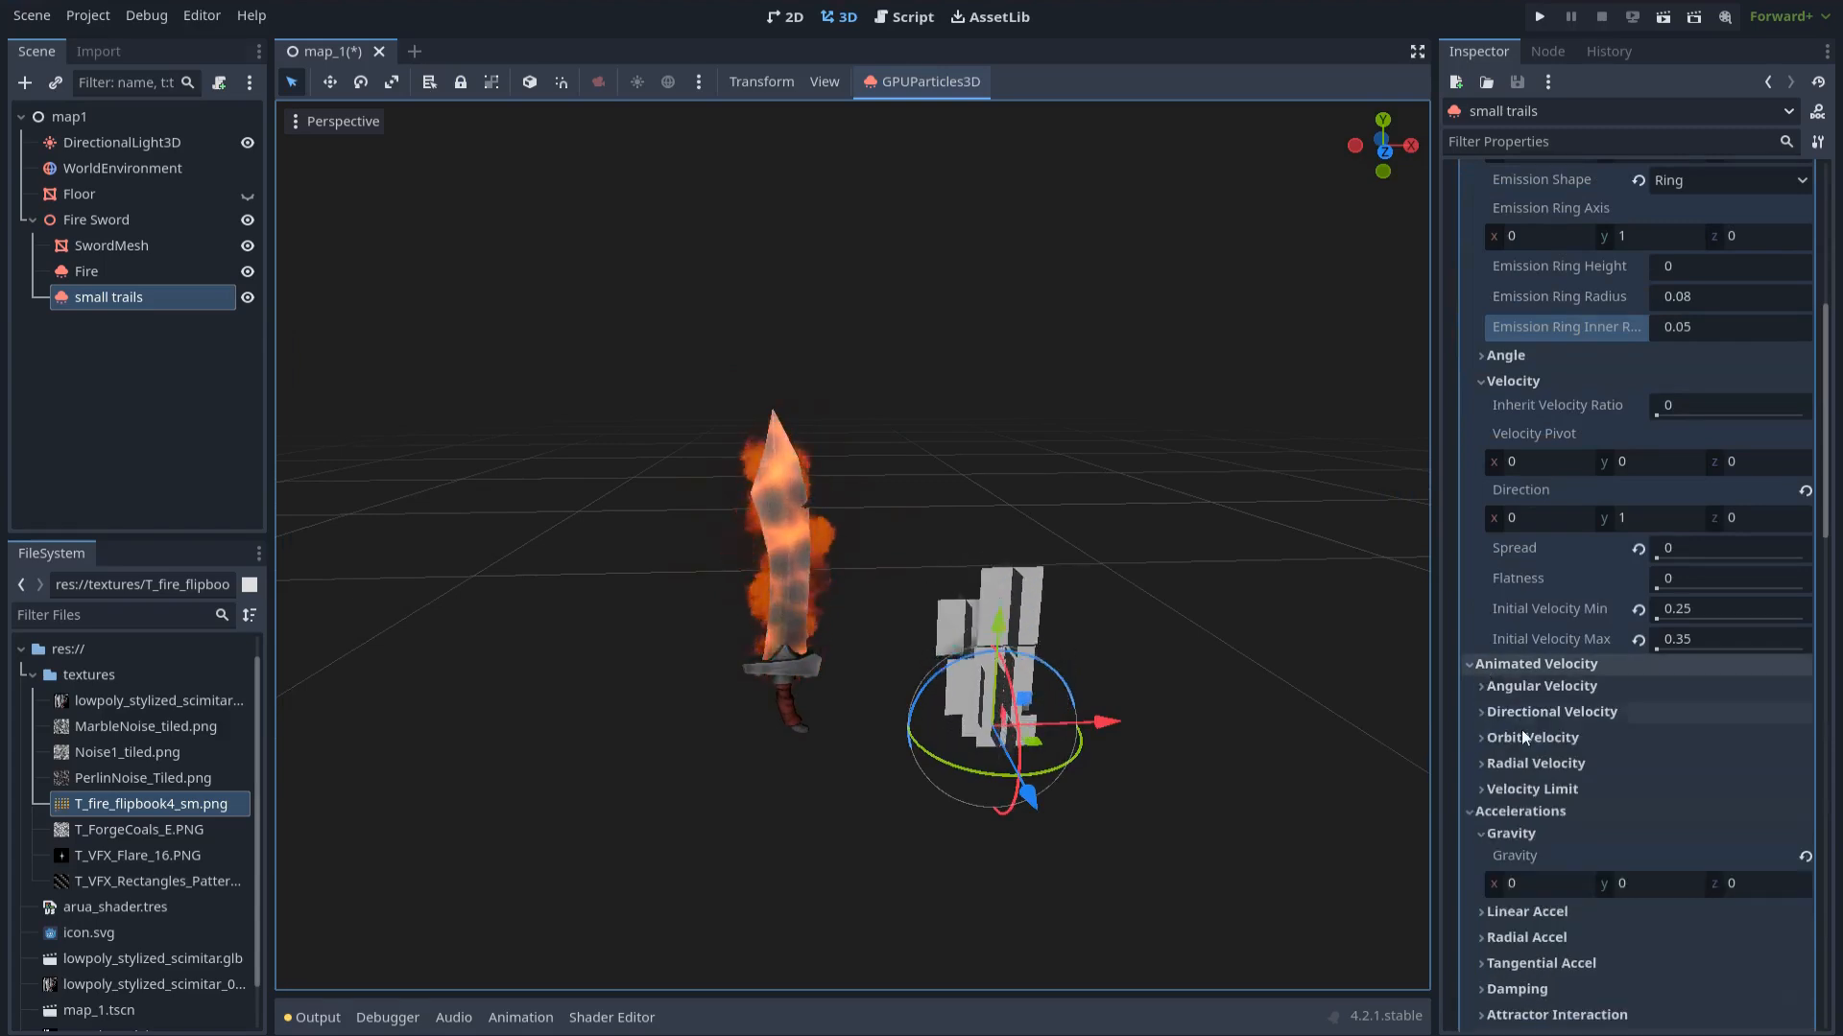
left_click(1494, 739)
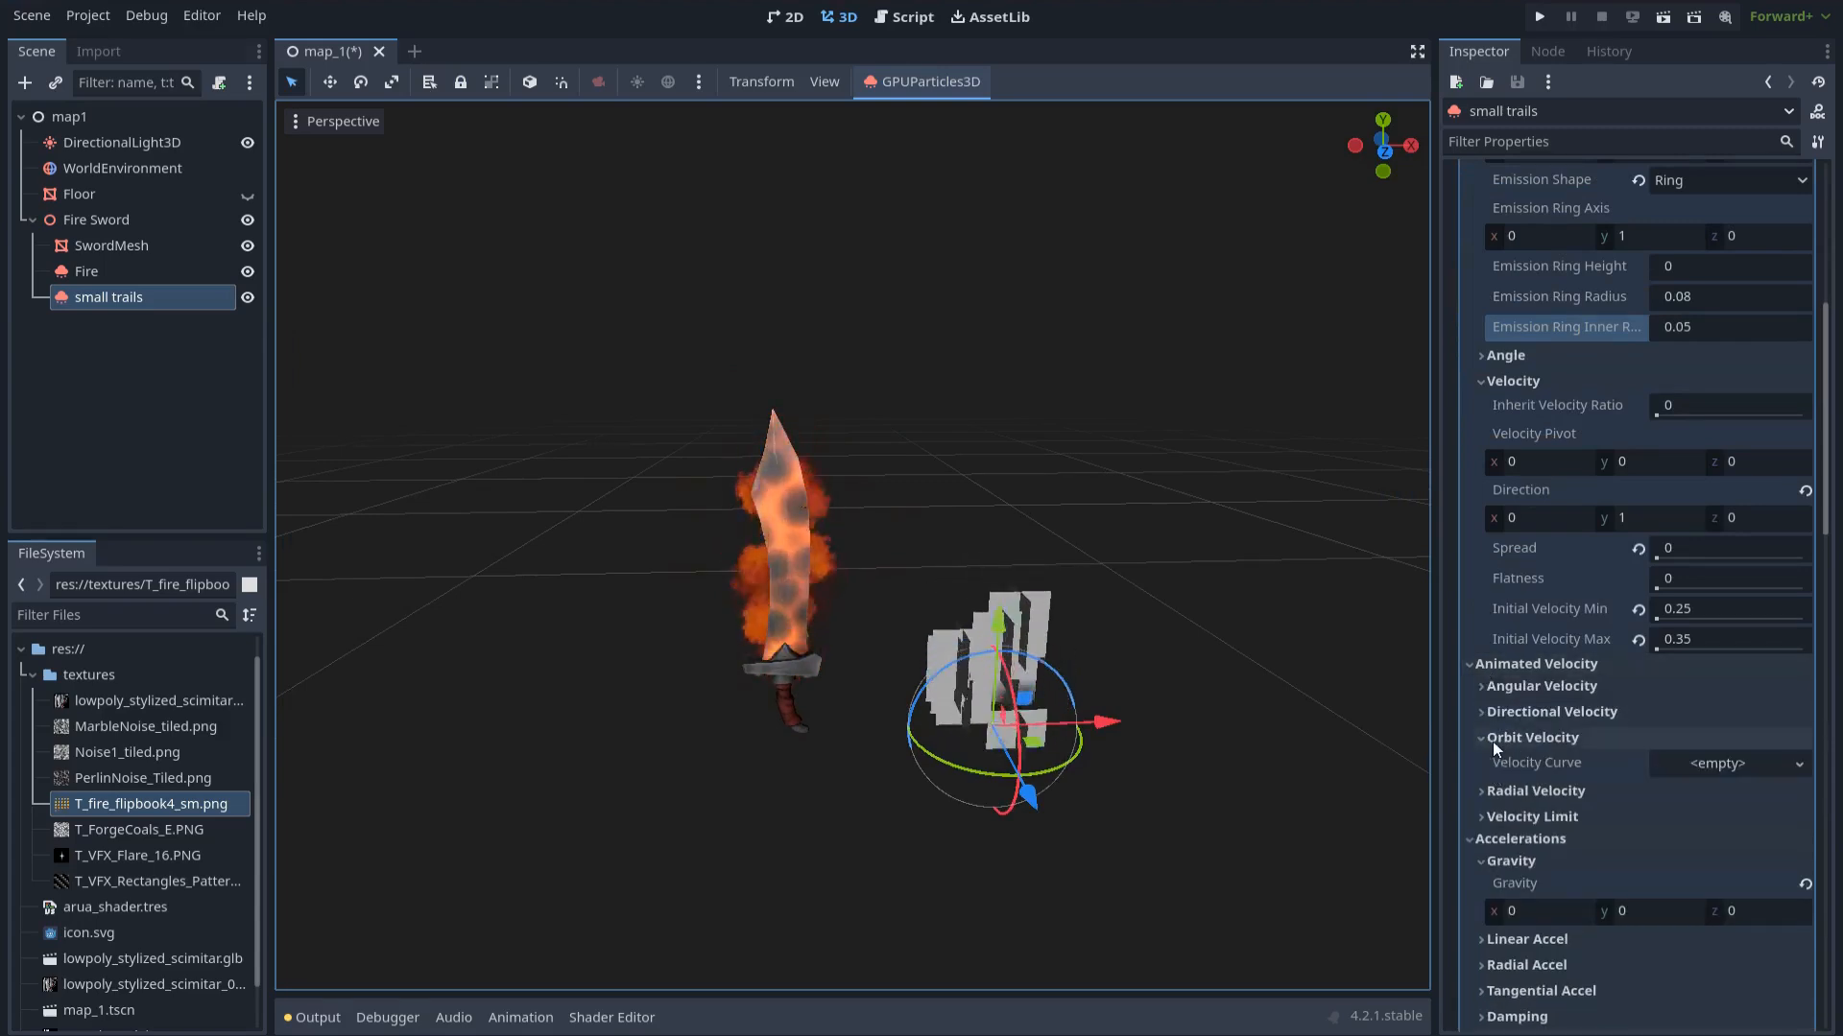
left_click(1702, 765)
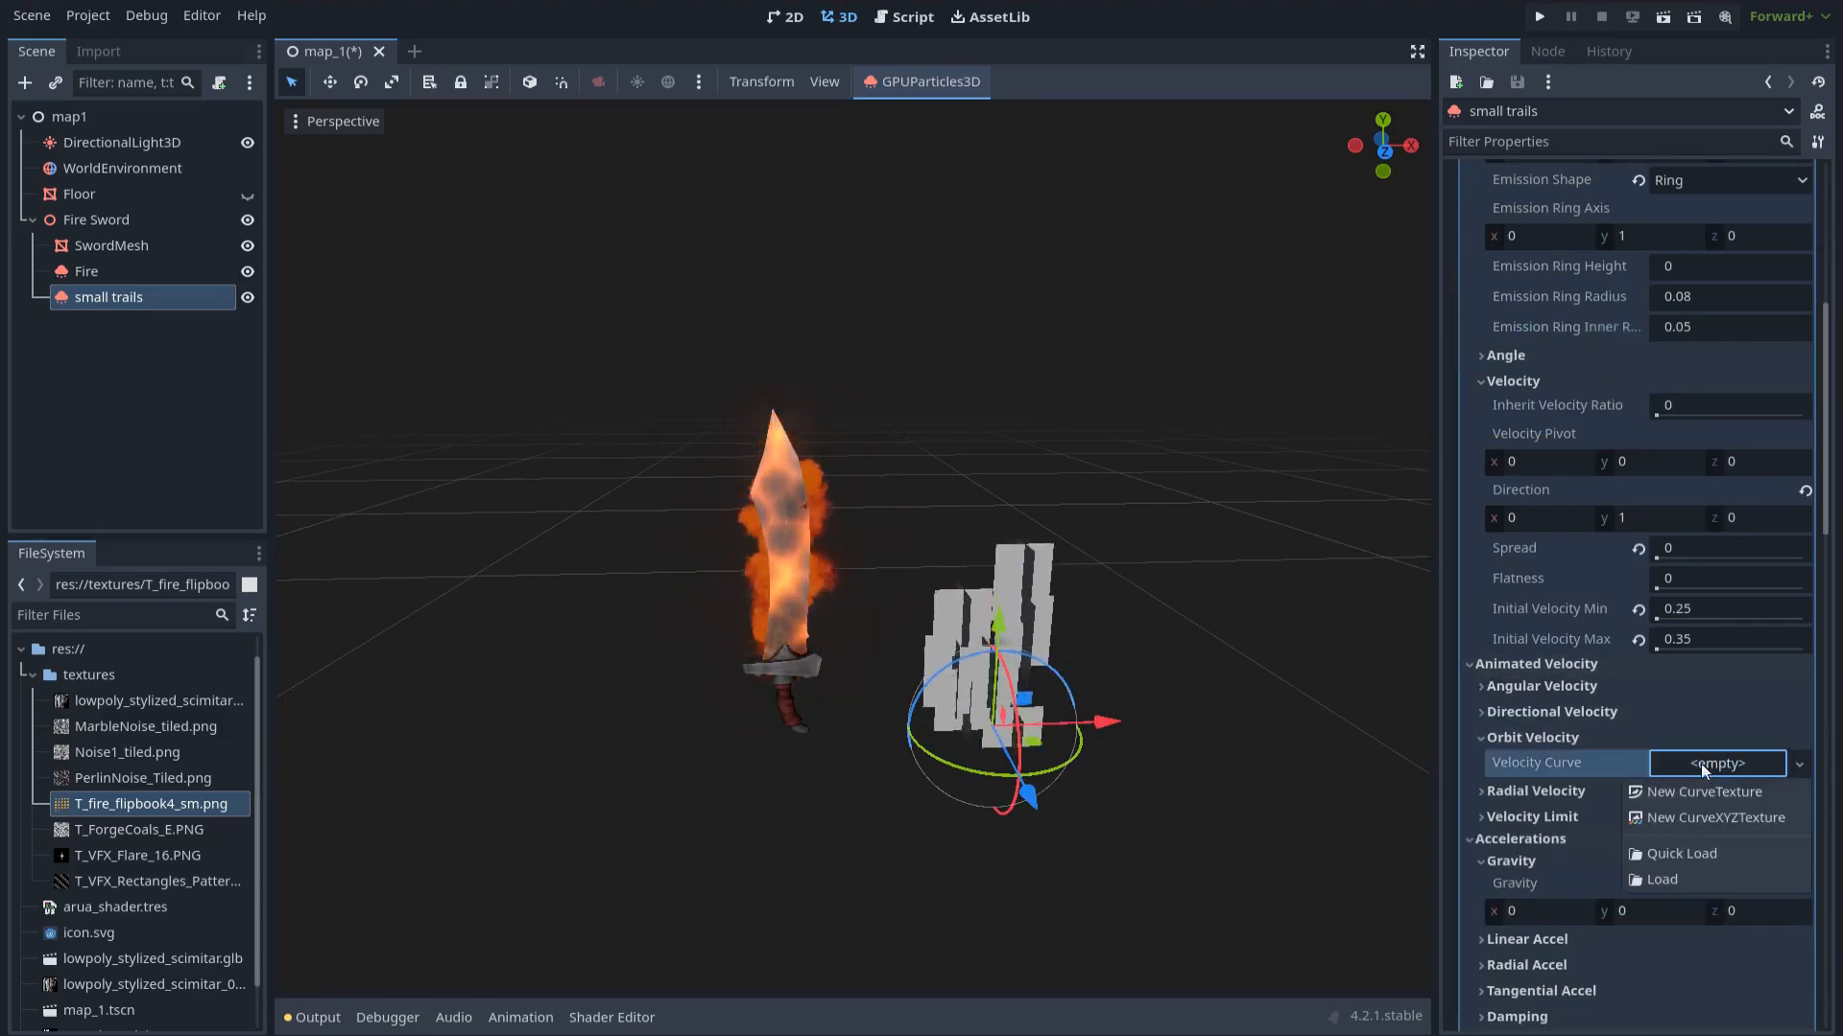
left_click(1737, 822)
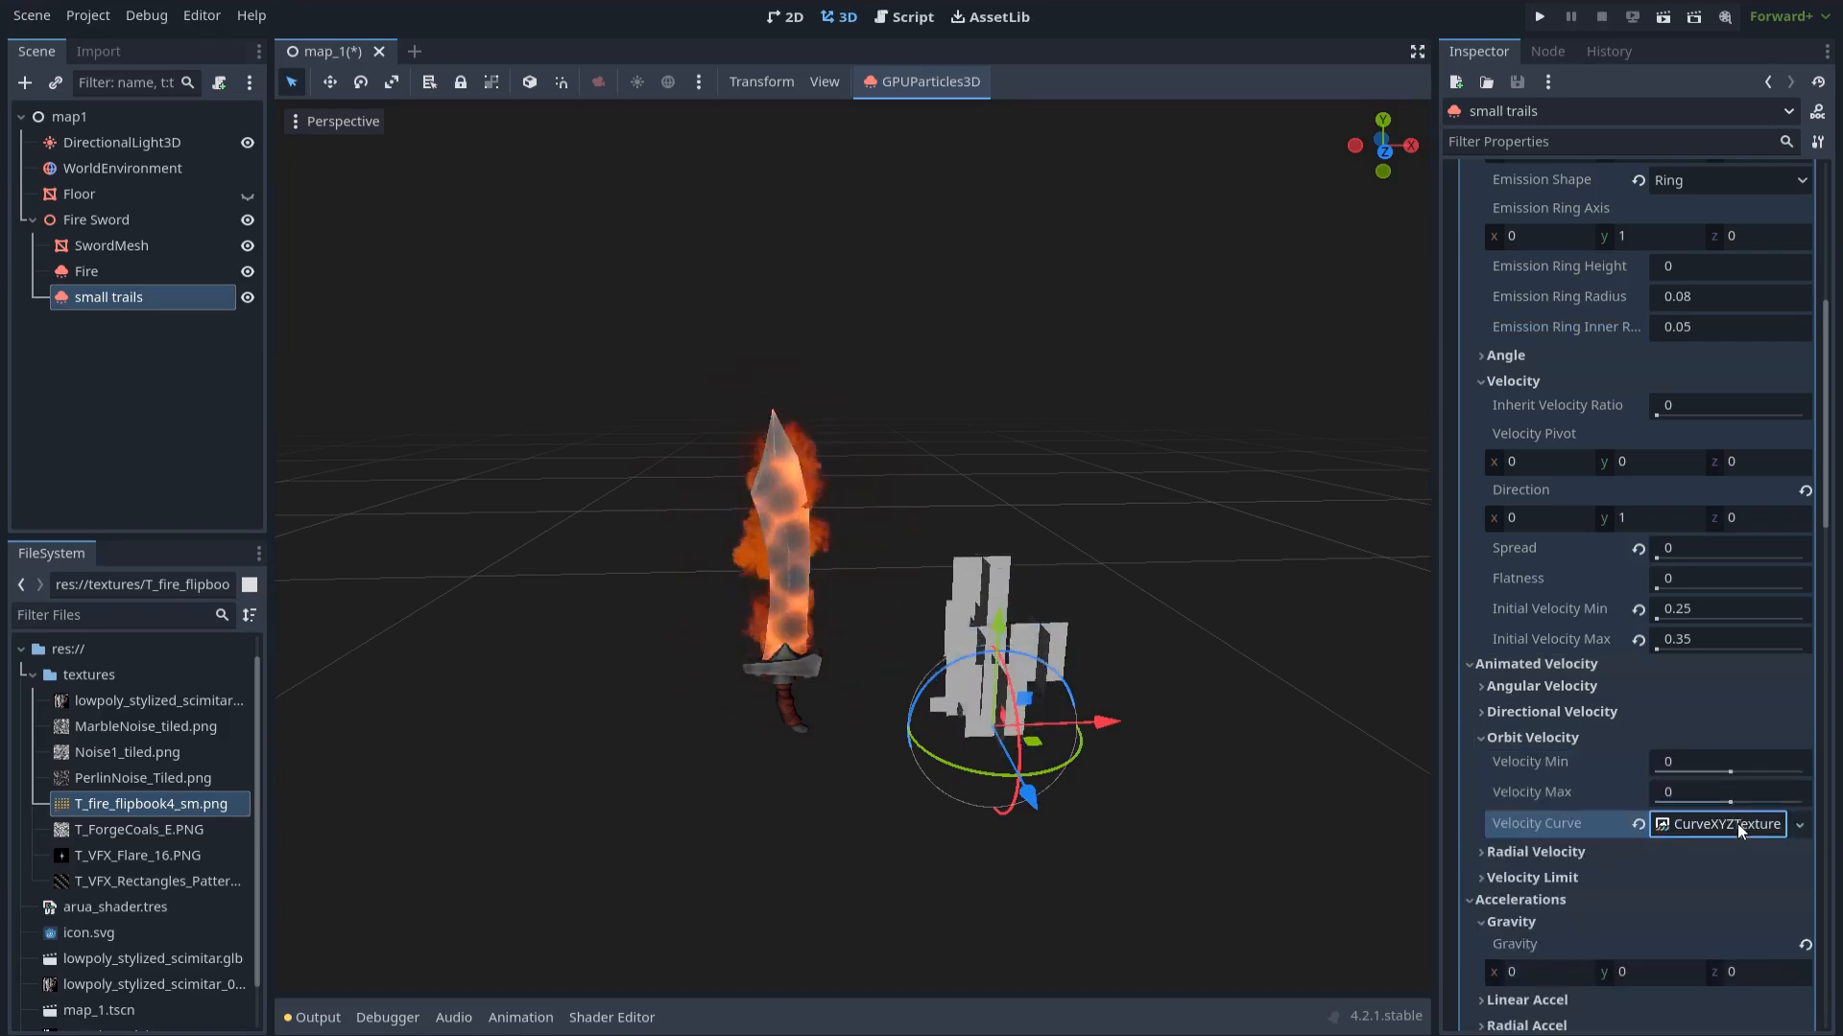
Set the minimum and maximum orbit velocity of the small trails to 1
left_click(1691, 766)
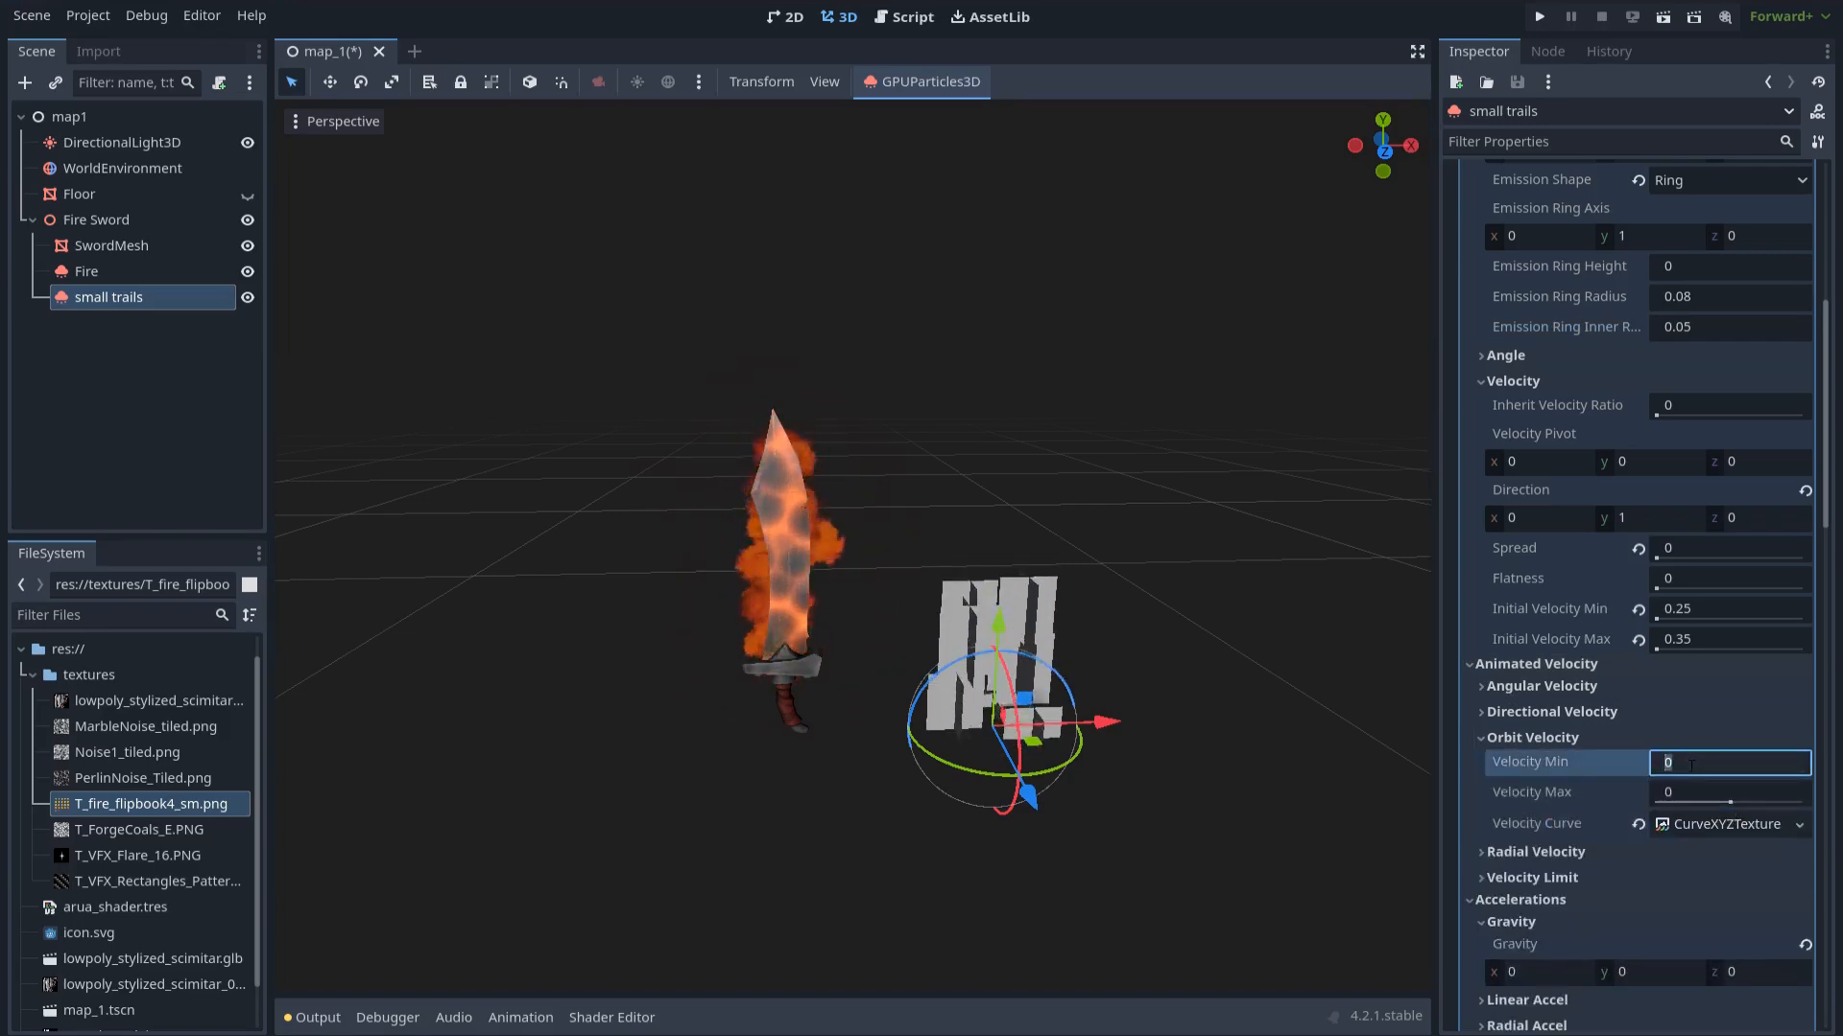
type("1")
key("Return")
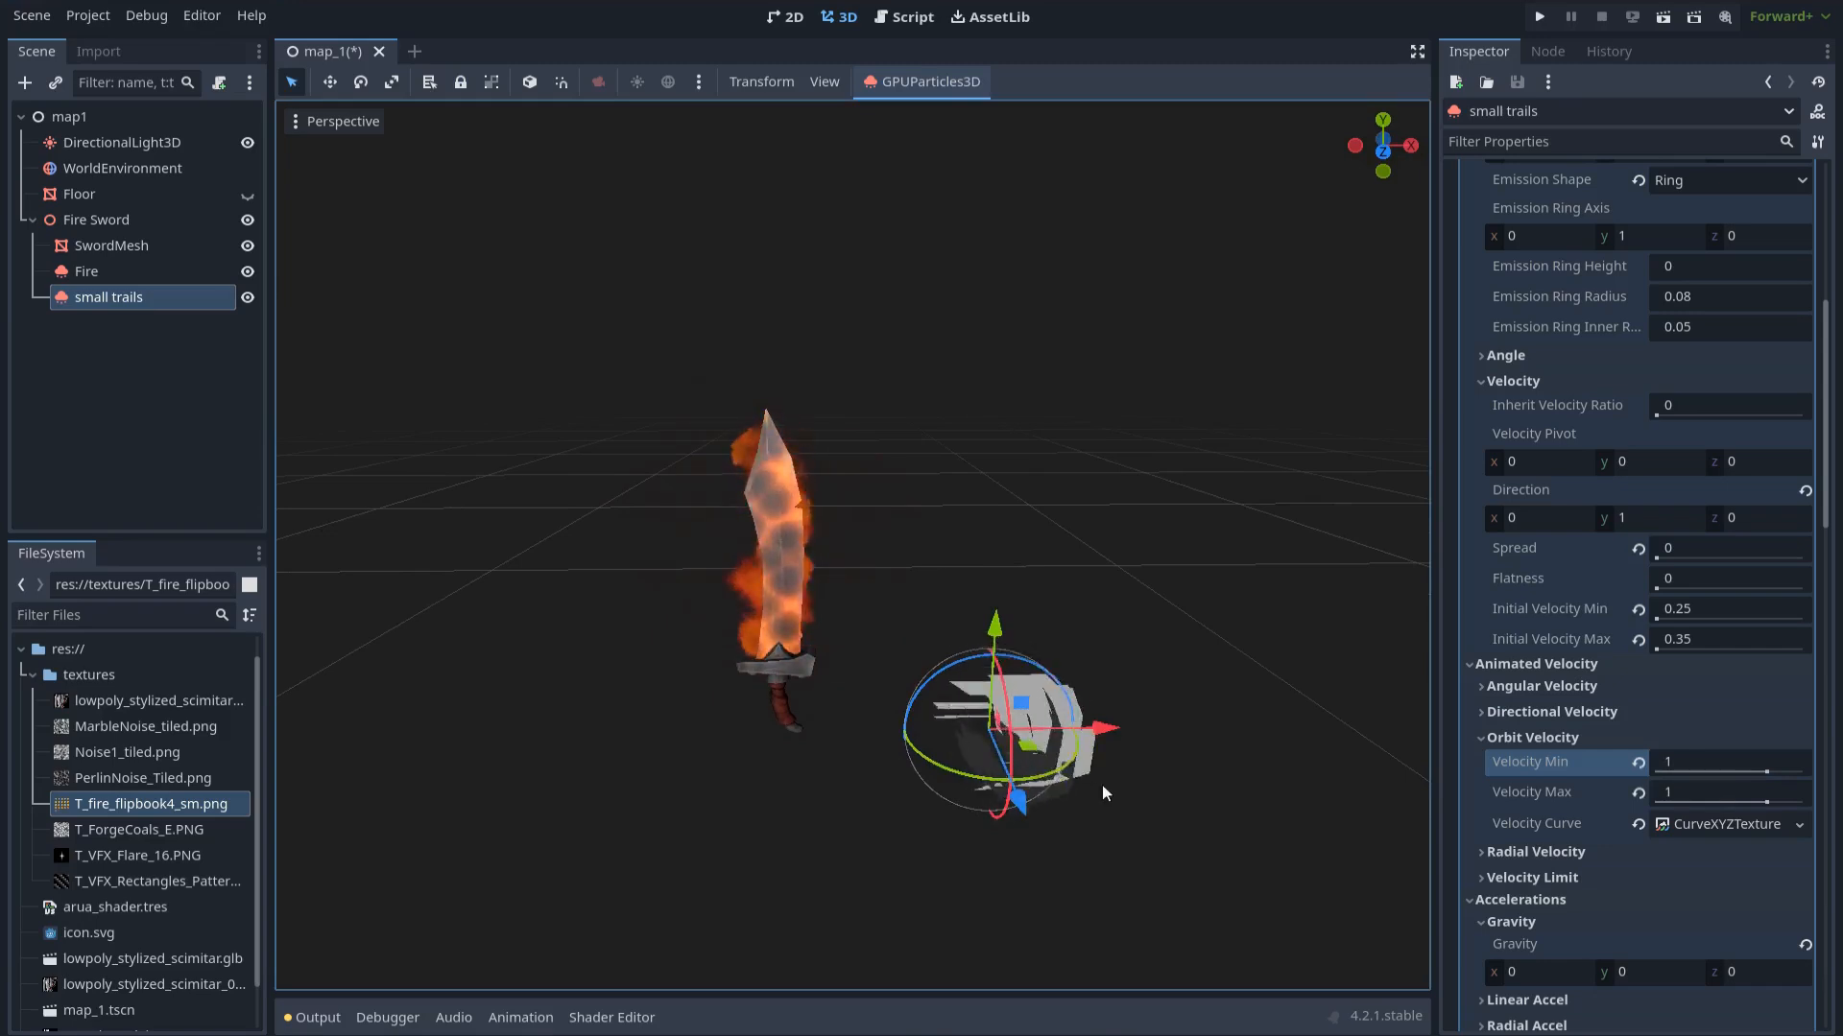
scroll(1103, 793, "up", 2)
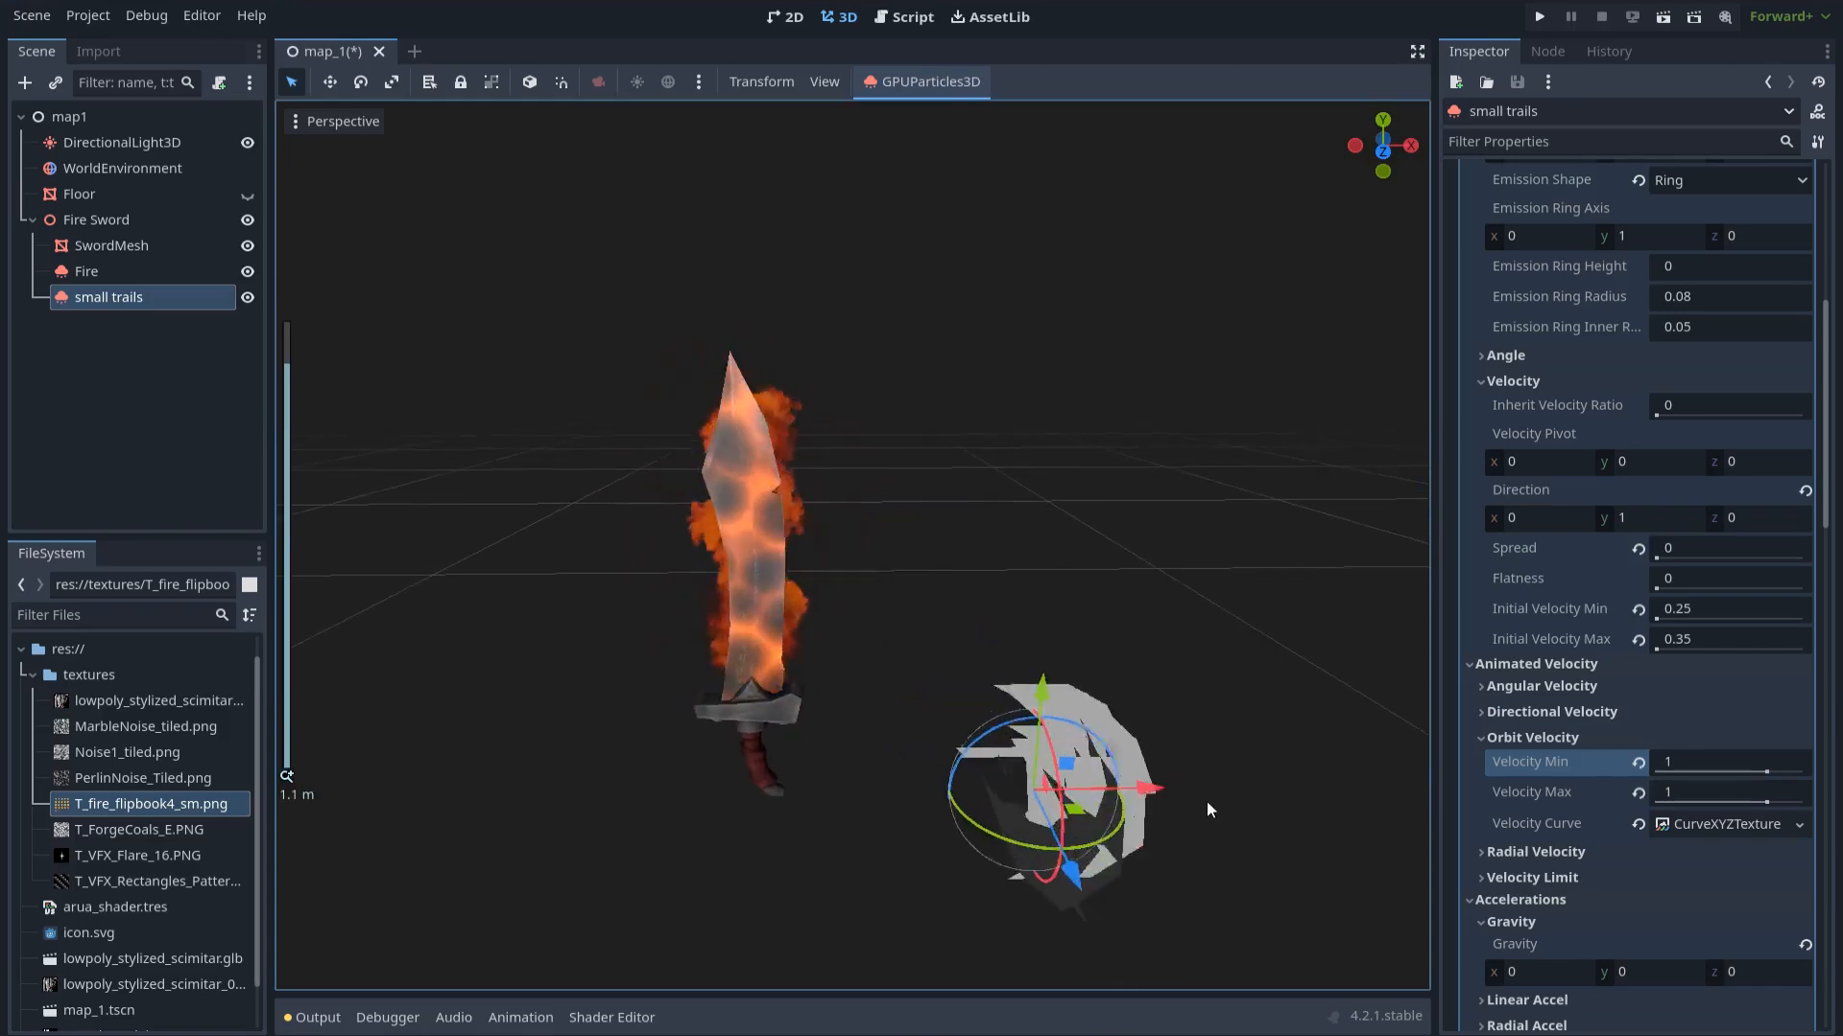
scroll(1105, 821, "down", 2)
Limit Curve X of the orbit velocity curve to a 0 to 1 range and flatten it at 0
left_click(1701, 826)
scroll(1707, 711, "down", 2)
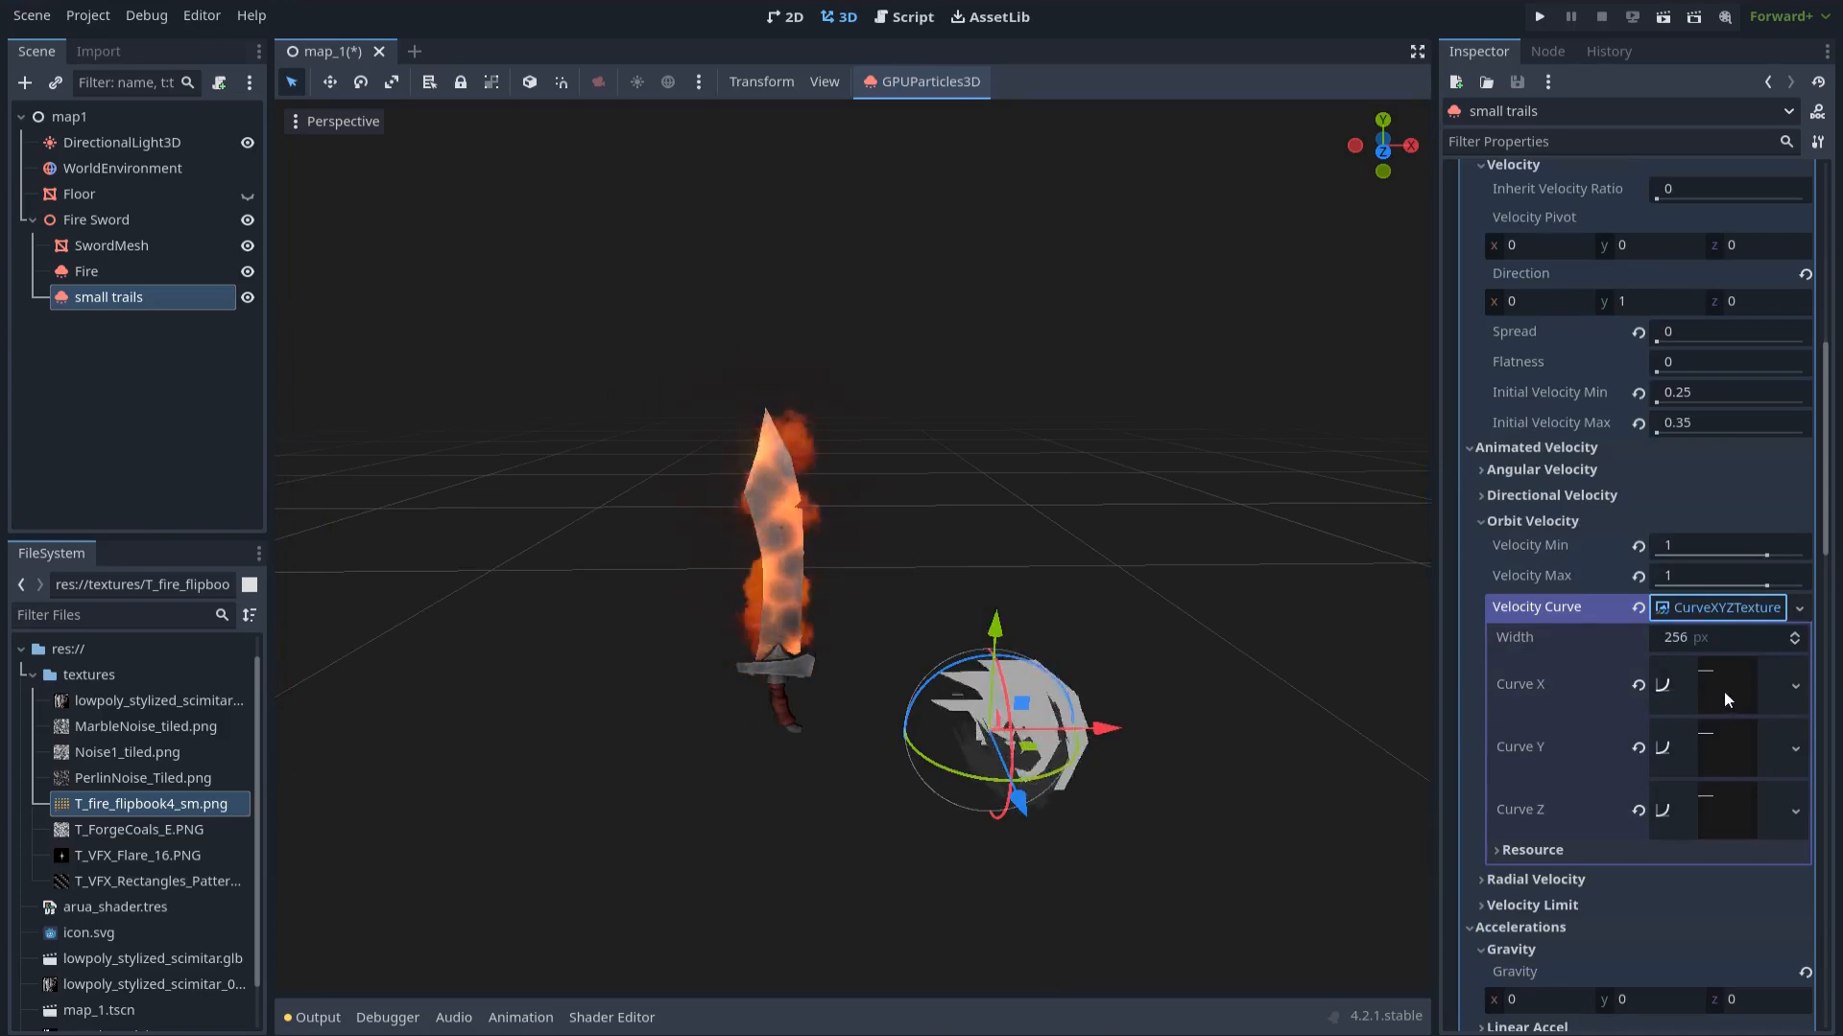
left_click(1726, 693)
scroll(1693, 785, "down", 4)
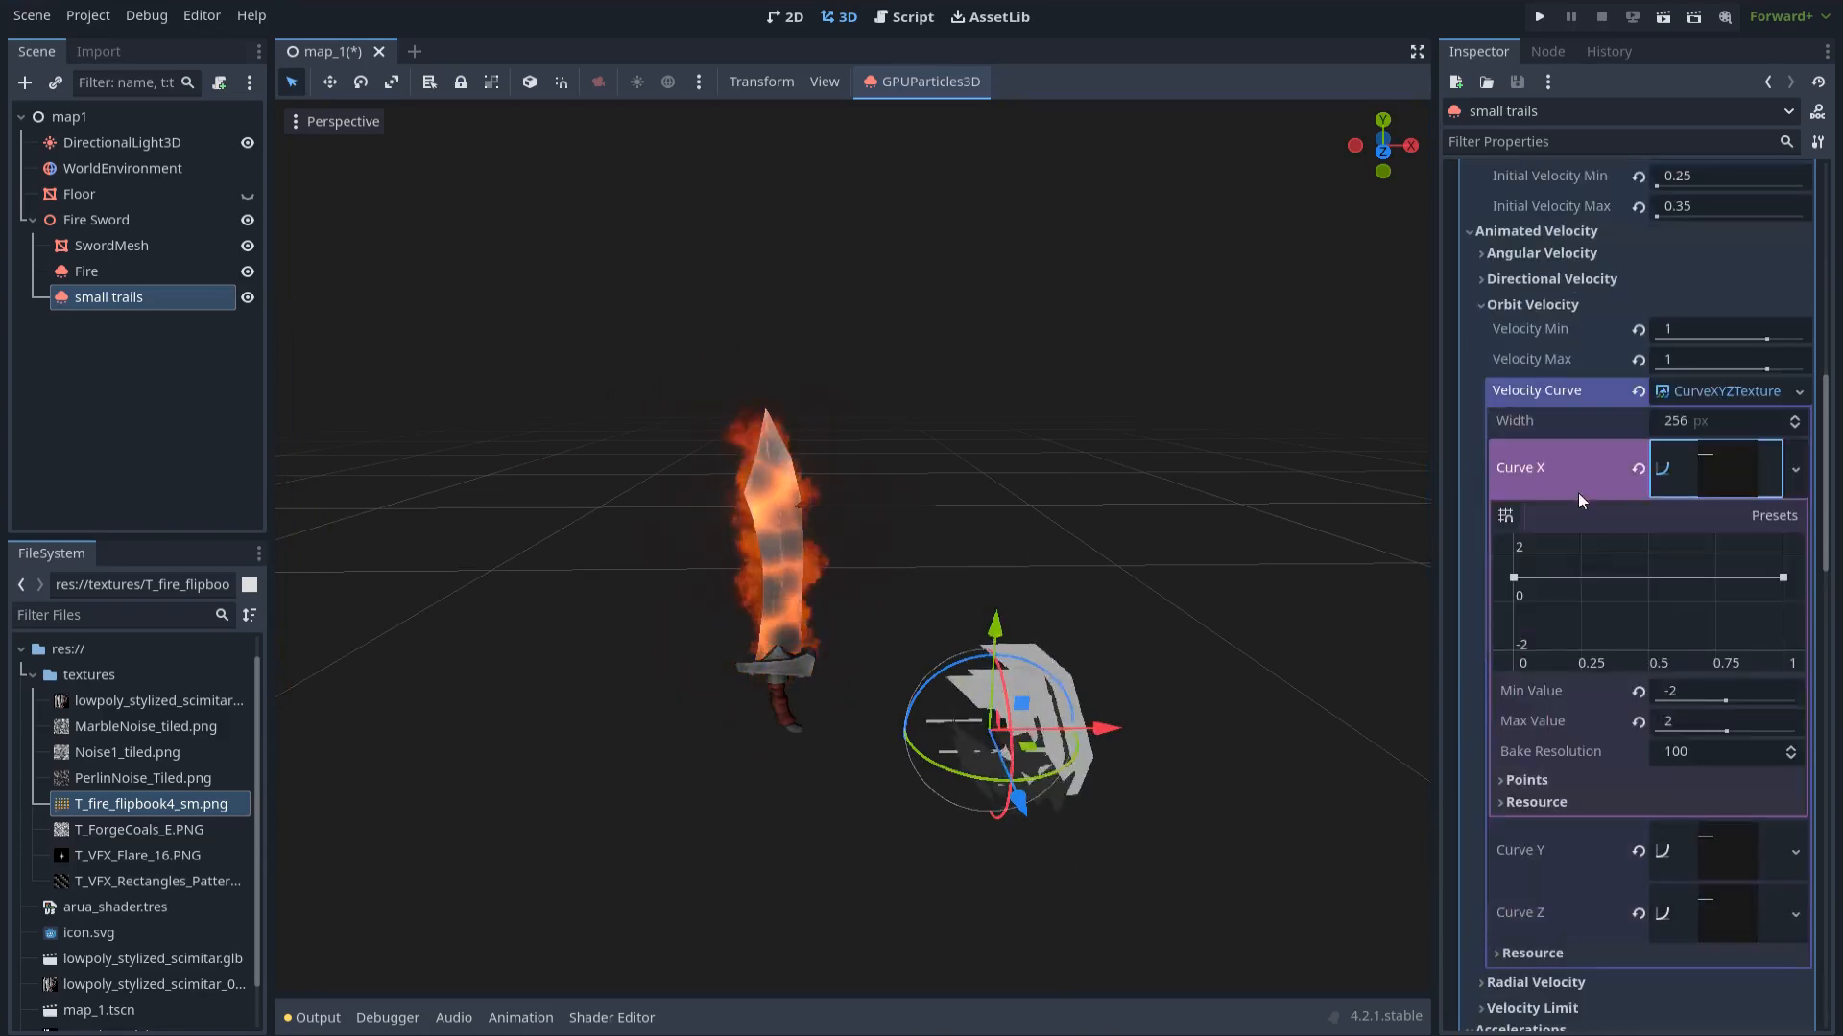
left_click(1680, 694)
type("0")
left_click(1682, 720)
type("1")
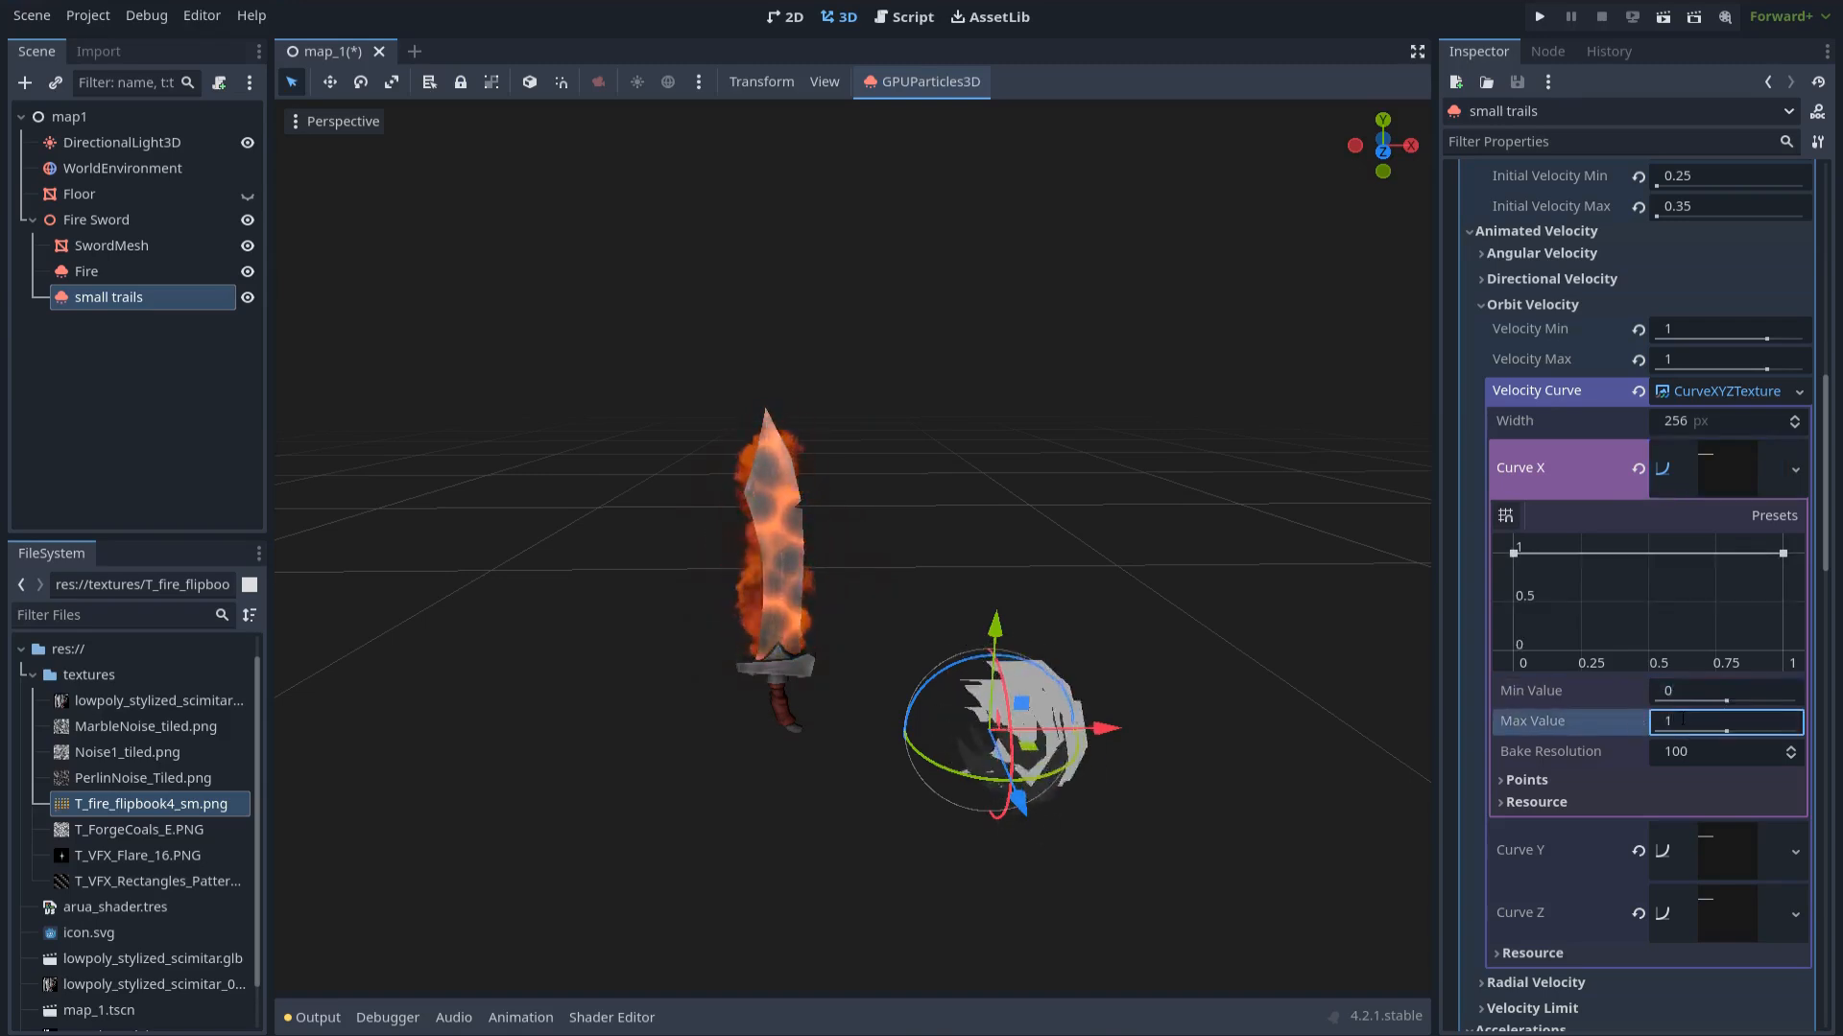
left_click_drag(1515, 554, 1501, 654)
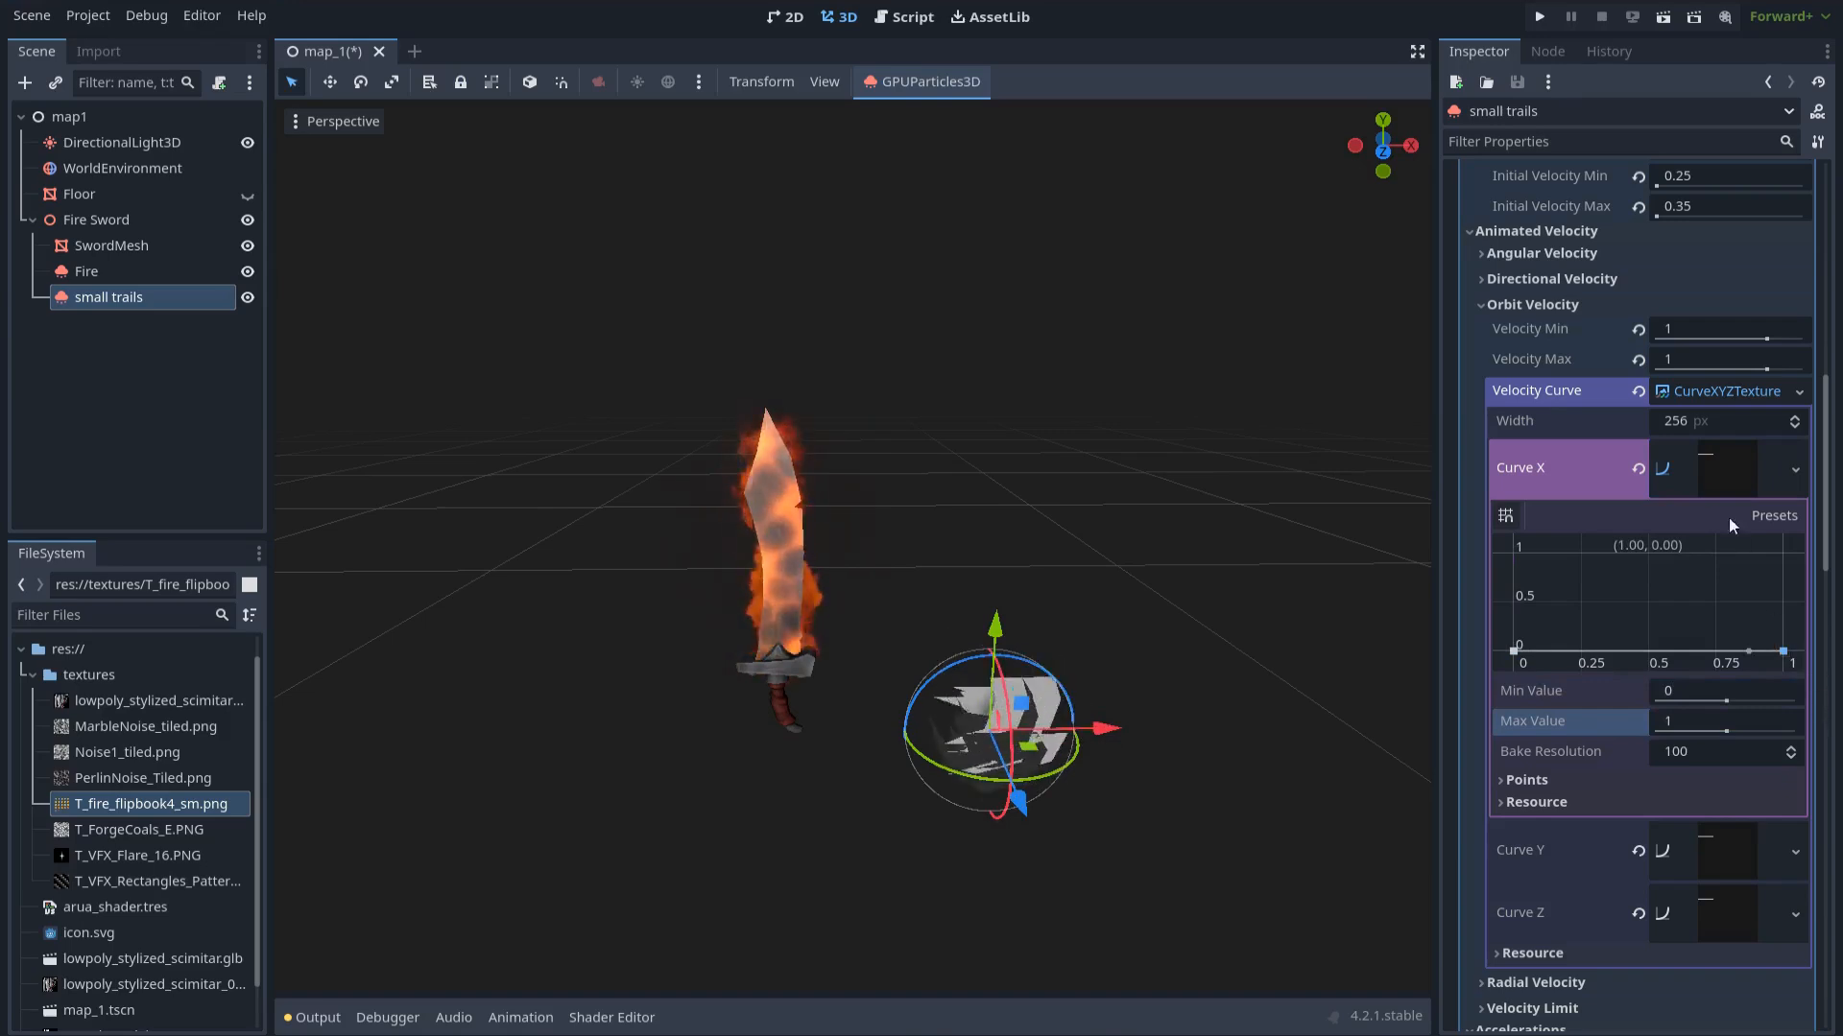
left_click(1718, 485)
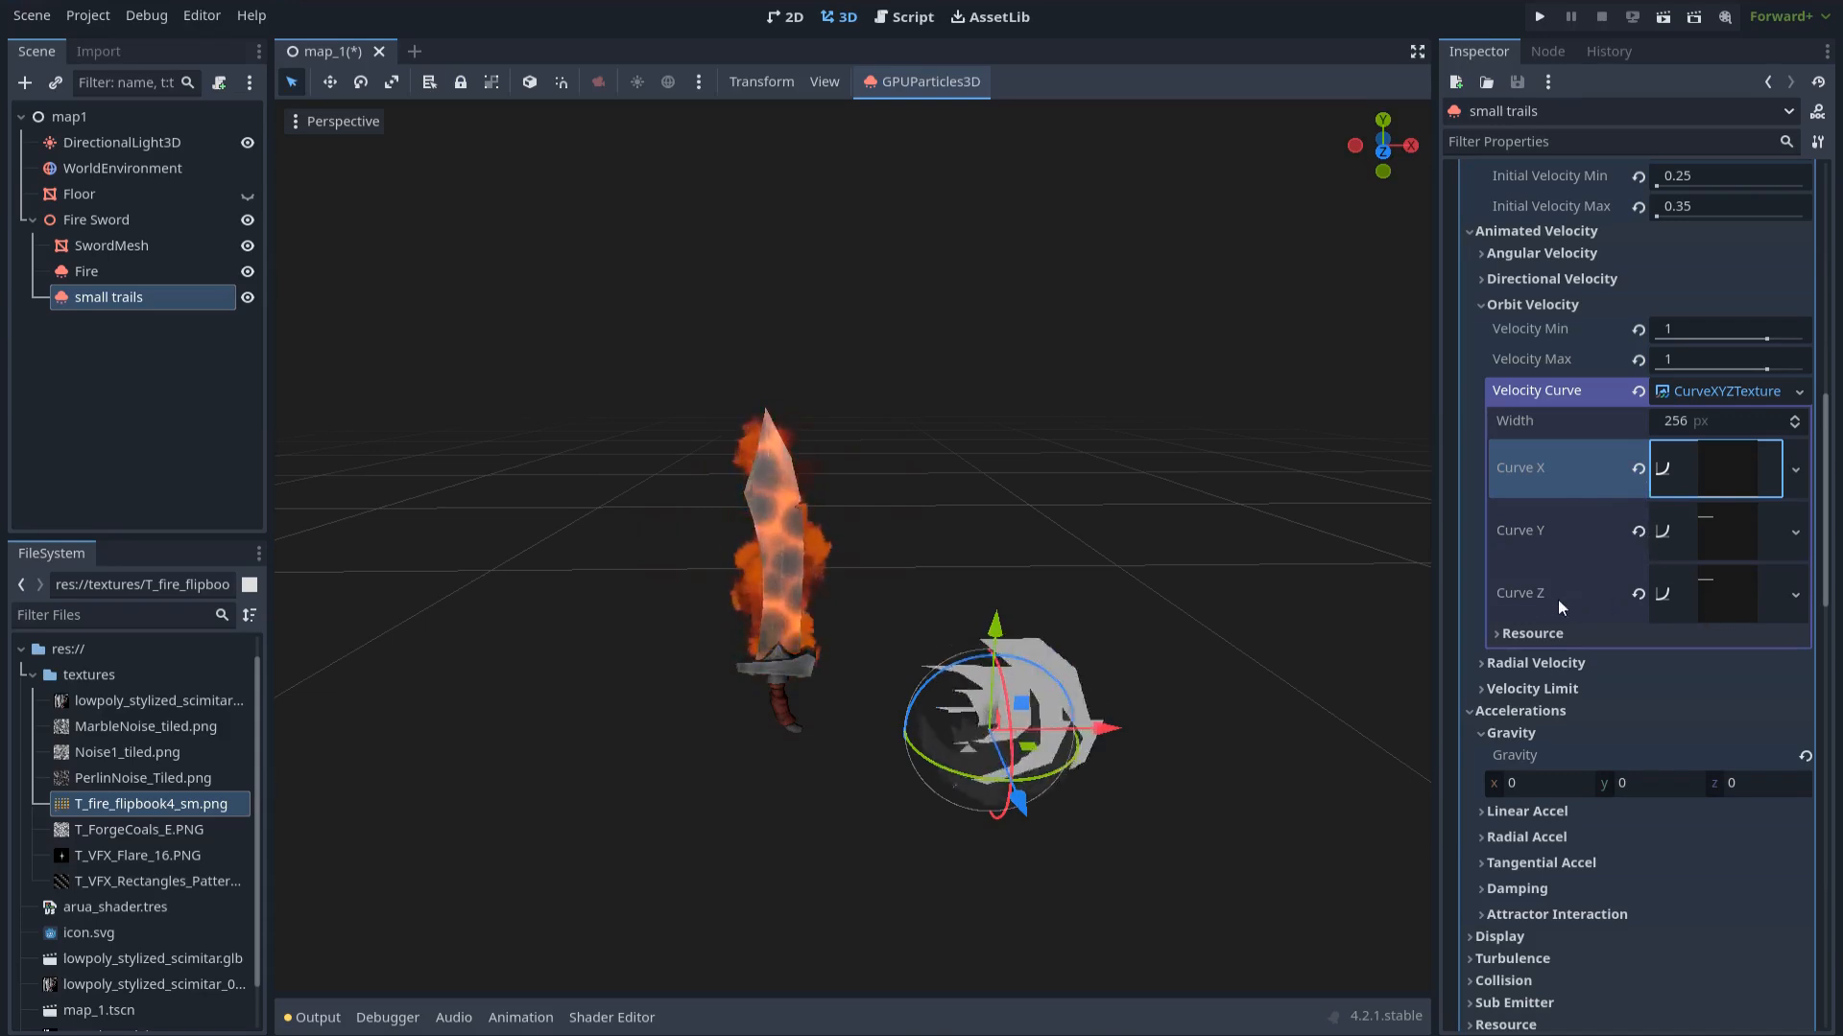
Flatten orbit velocity Curve Z at 0 with a 0 to 1 range, and shape Curve Y to slope down over the lifetime
left_click(1707, 599)
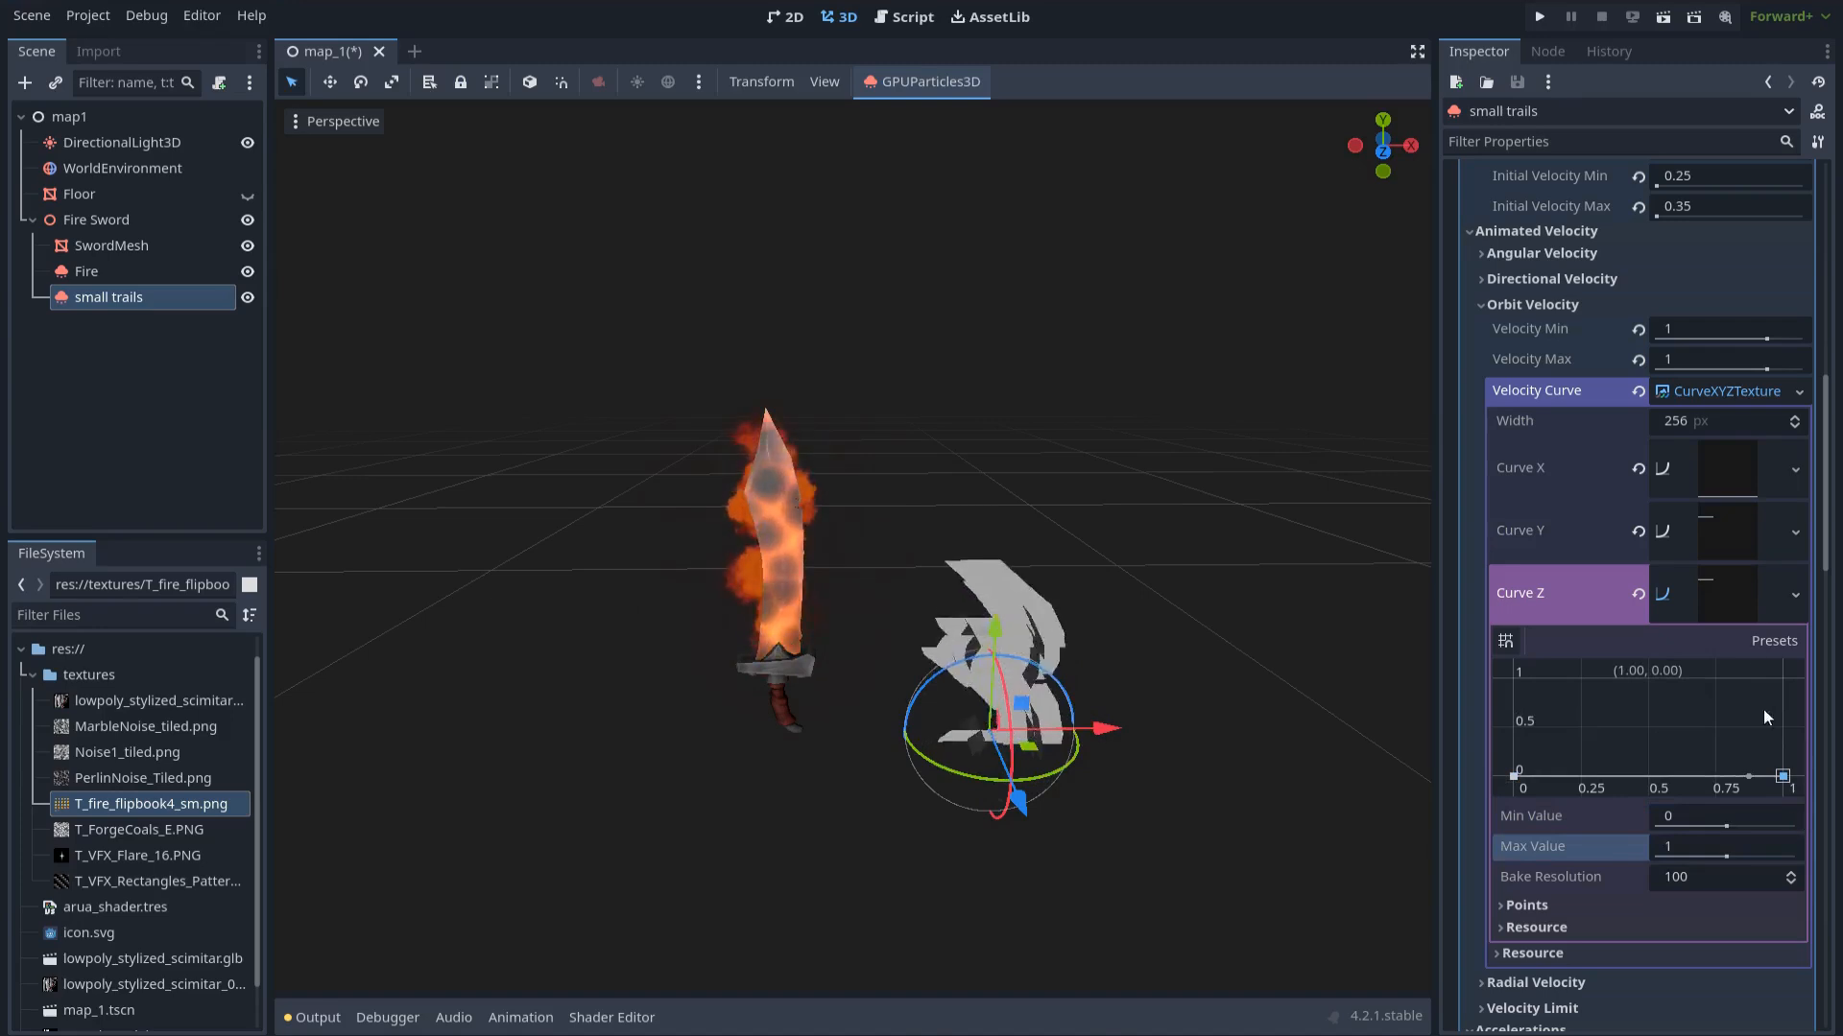
left_click(1730, 590)
scroll(1078, 685, "up", 2)
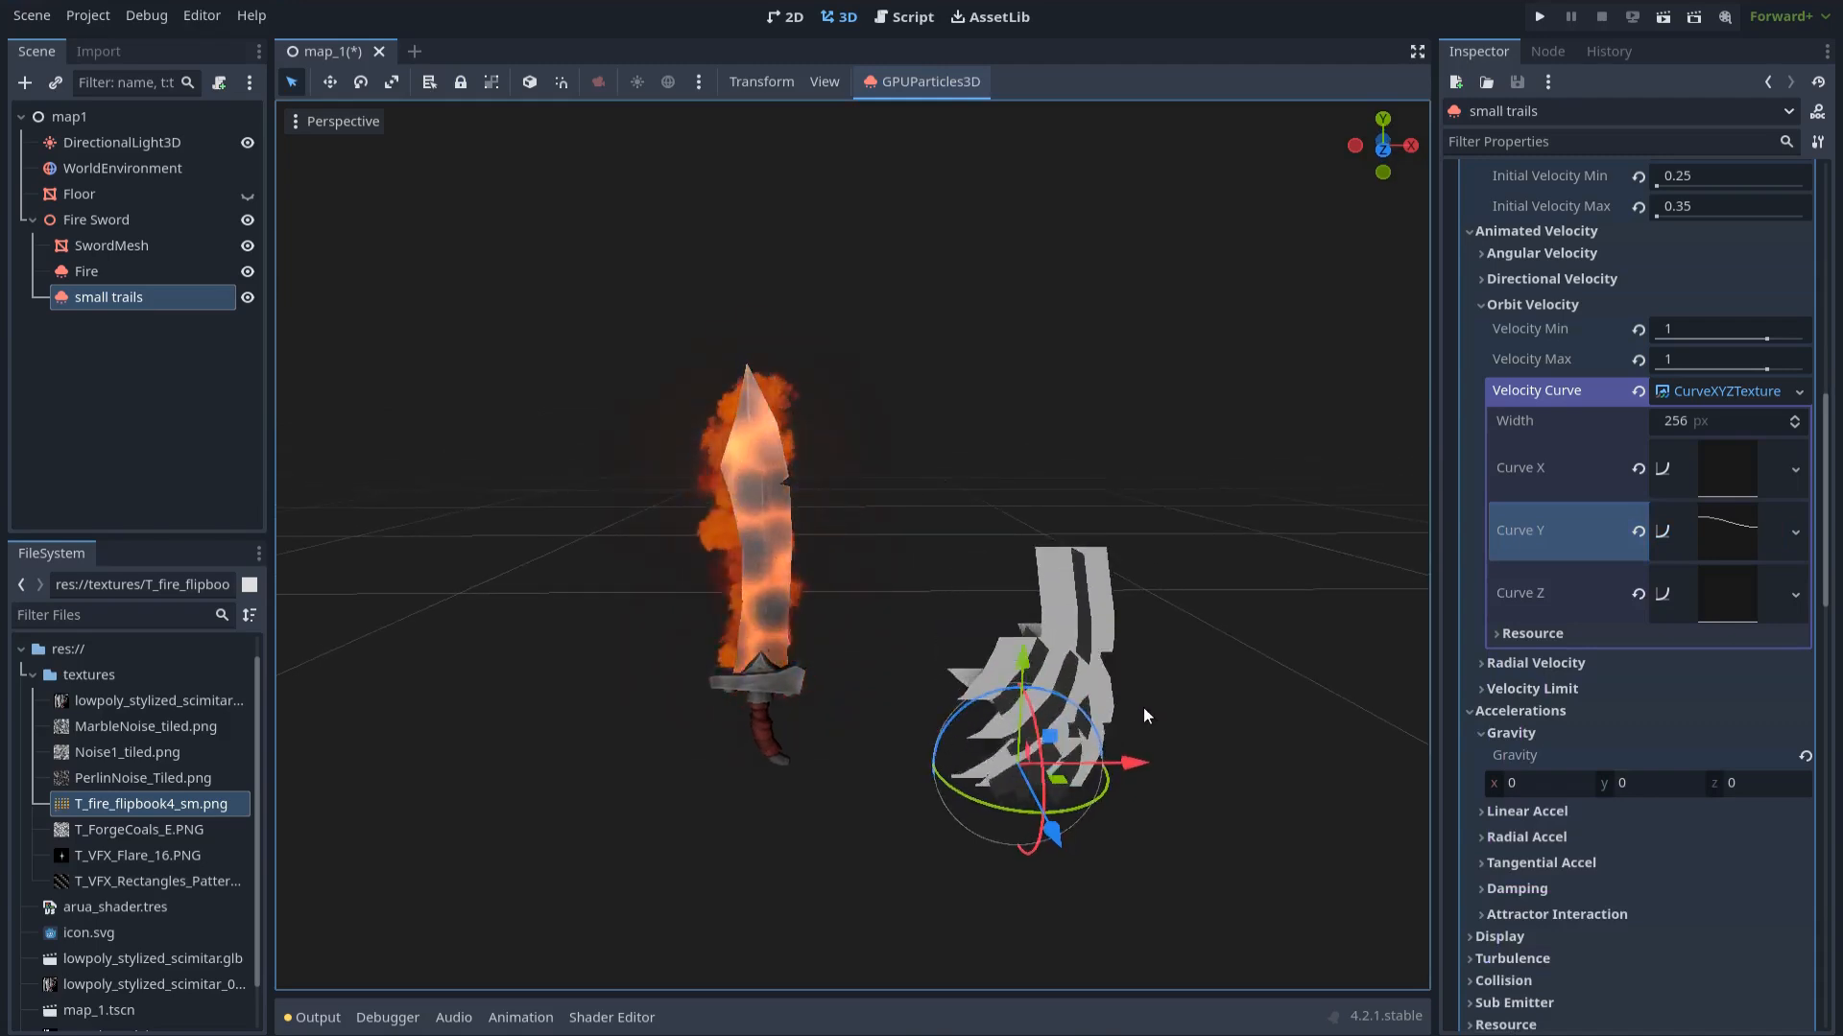
middle_click_drag(1192, 752, 1157, 718, "shift")
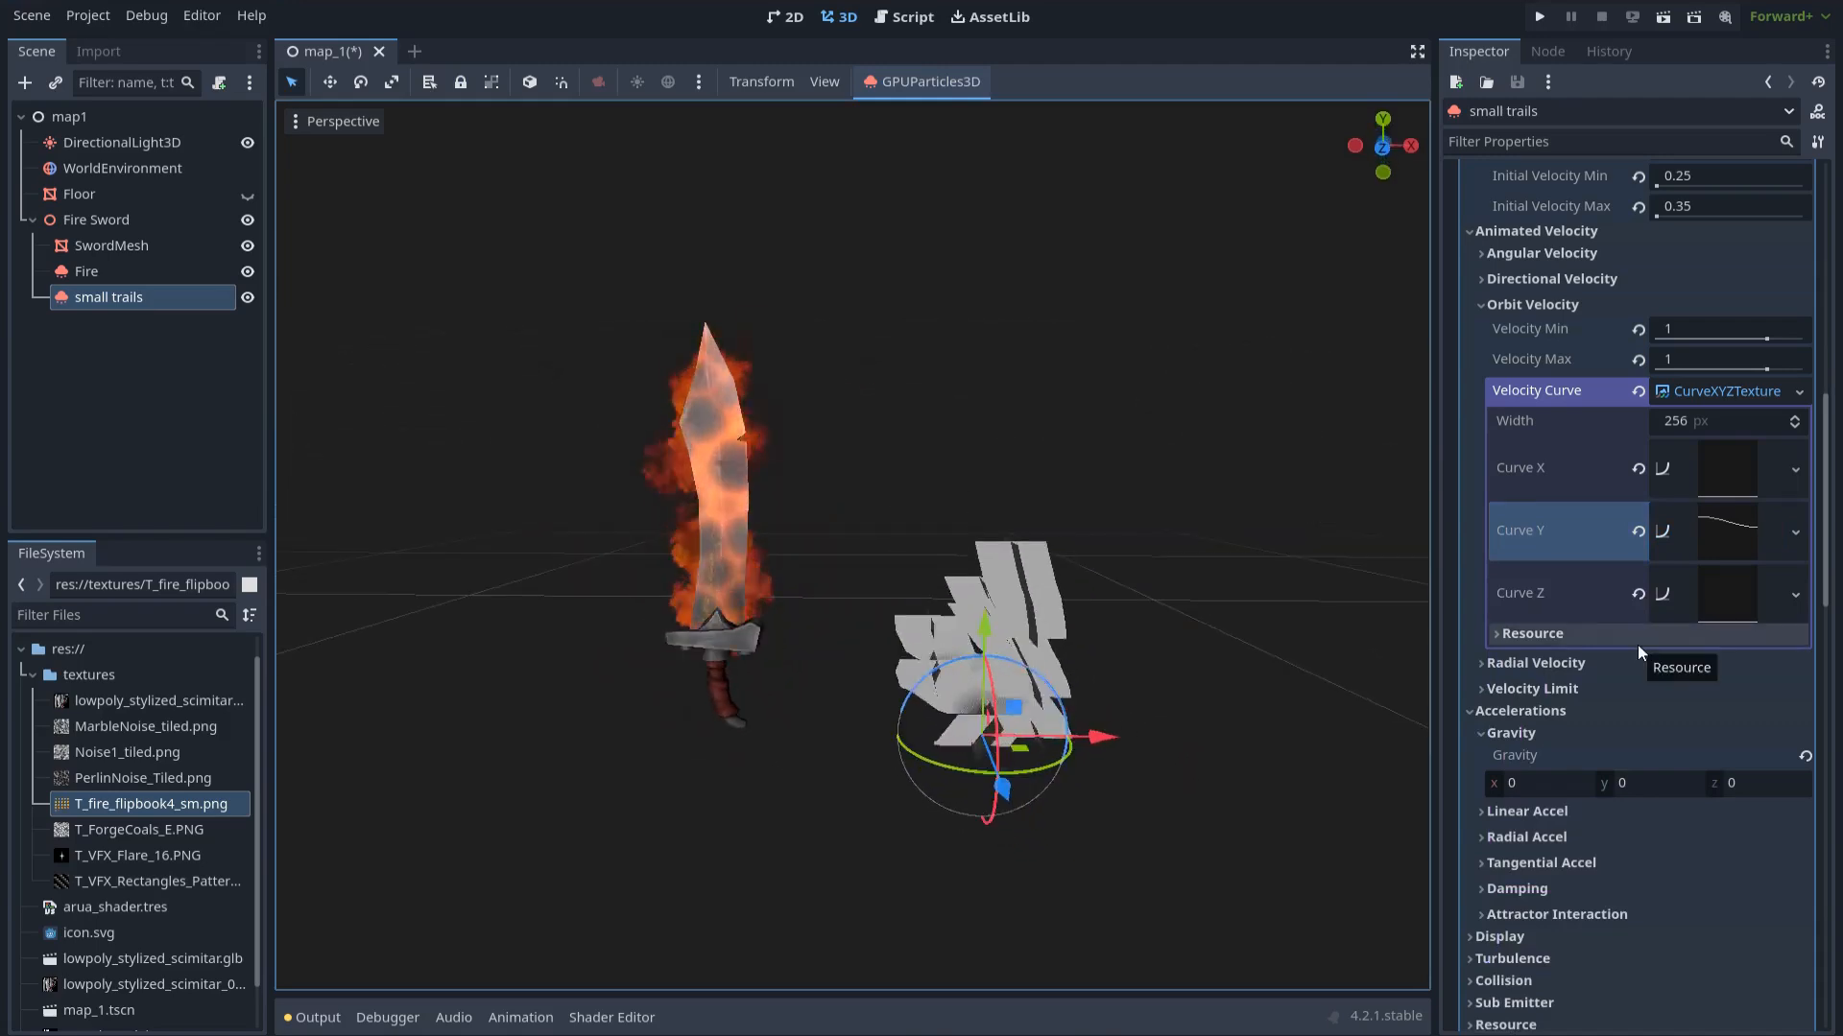
Set the shading mode of the small trails override material to Unshaded
scroll(1638, 647, "down", 15)
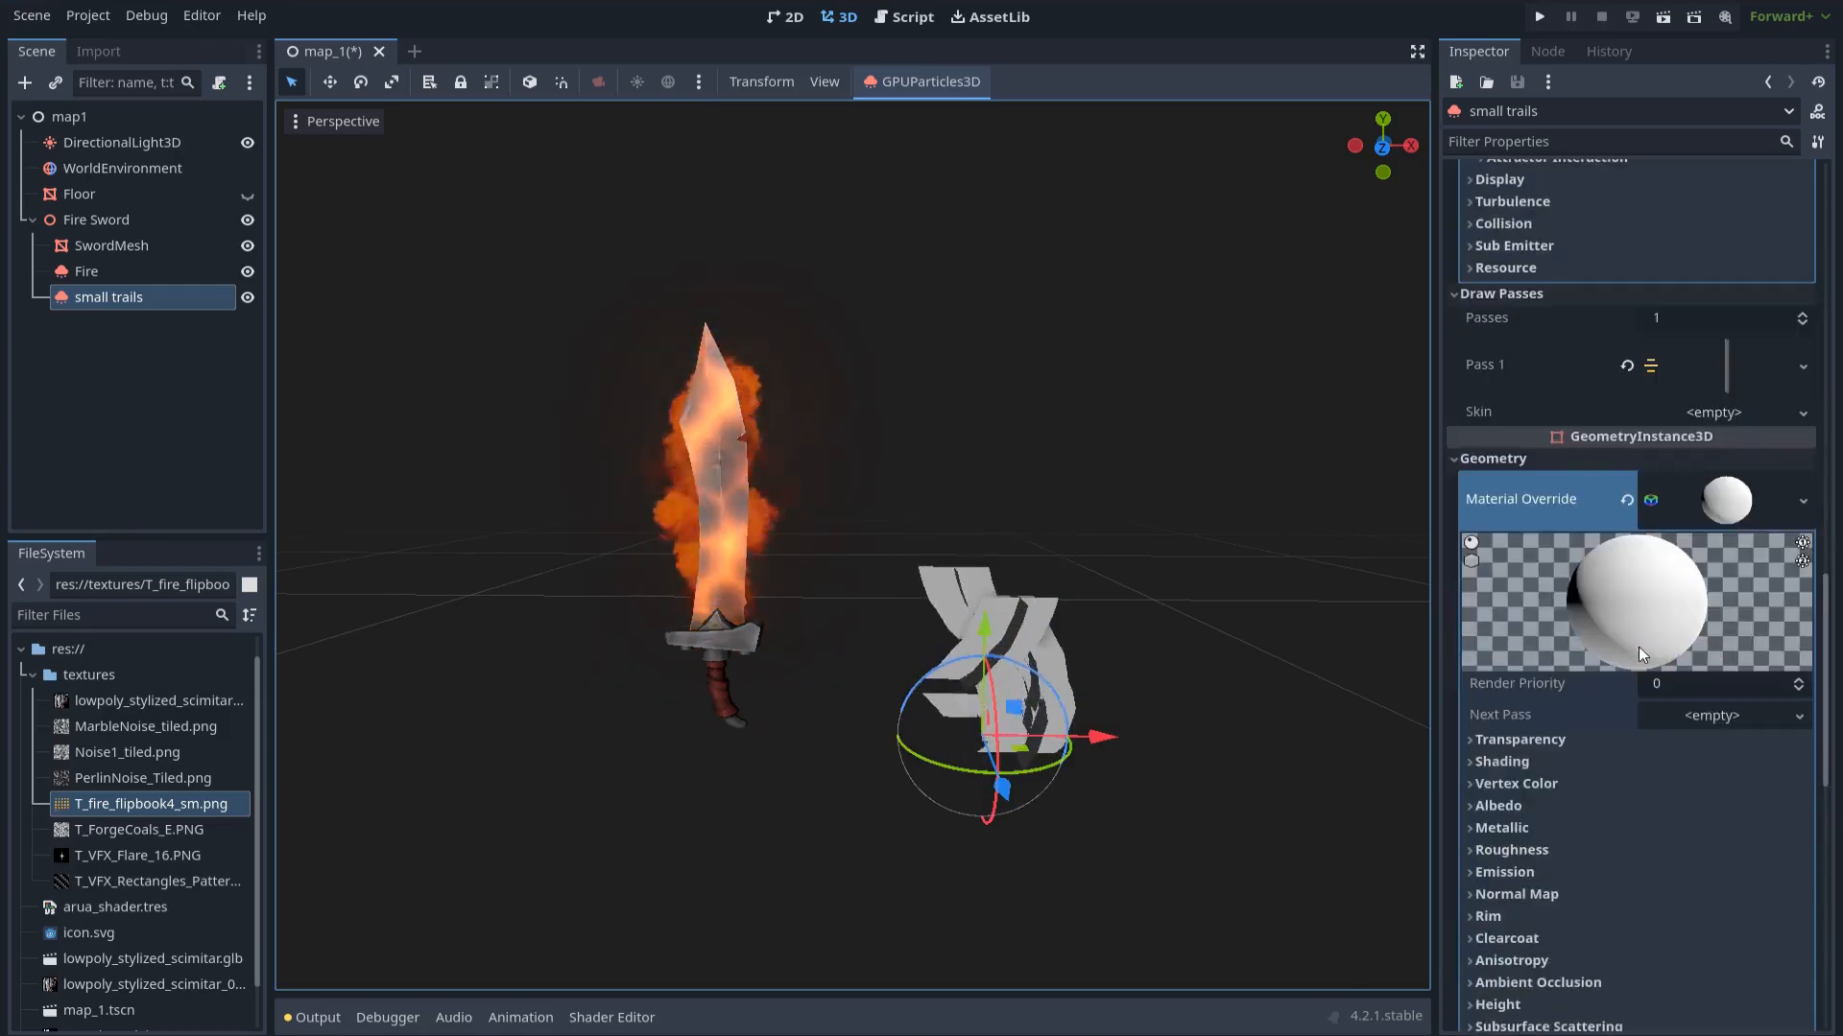
scroll(1638, 644, "down", 2)
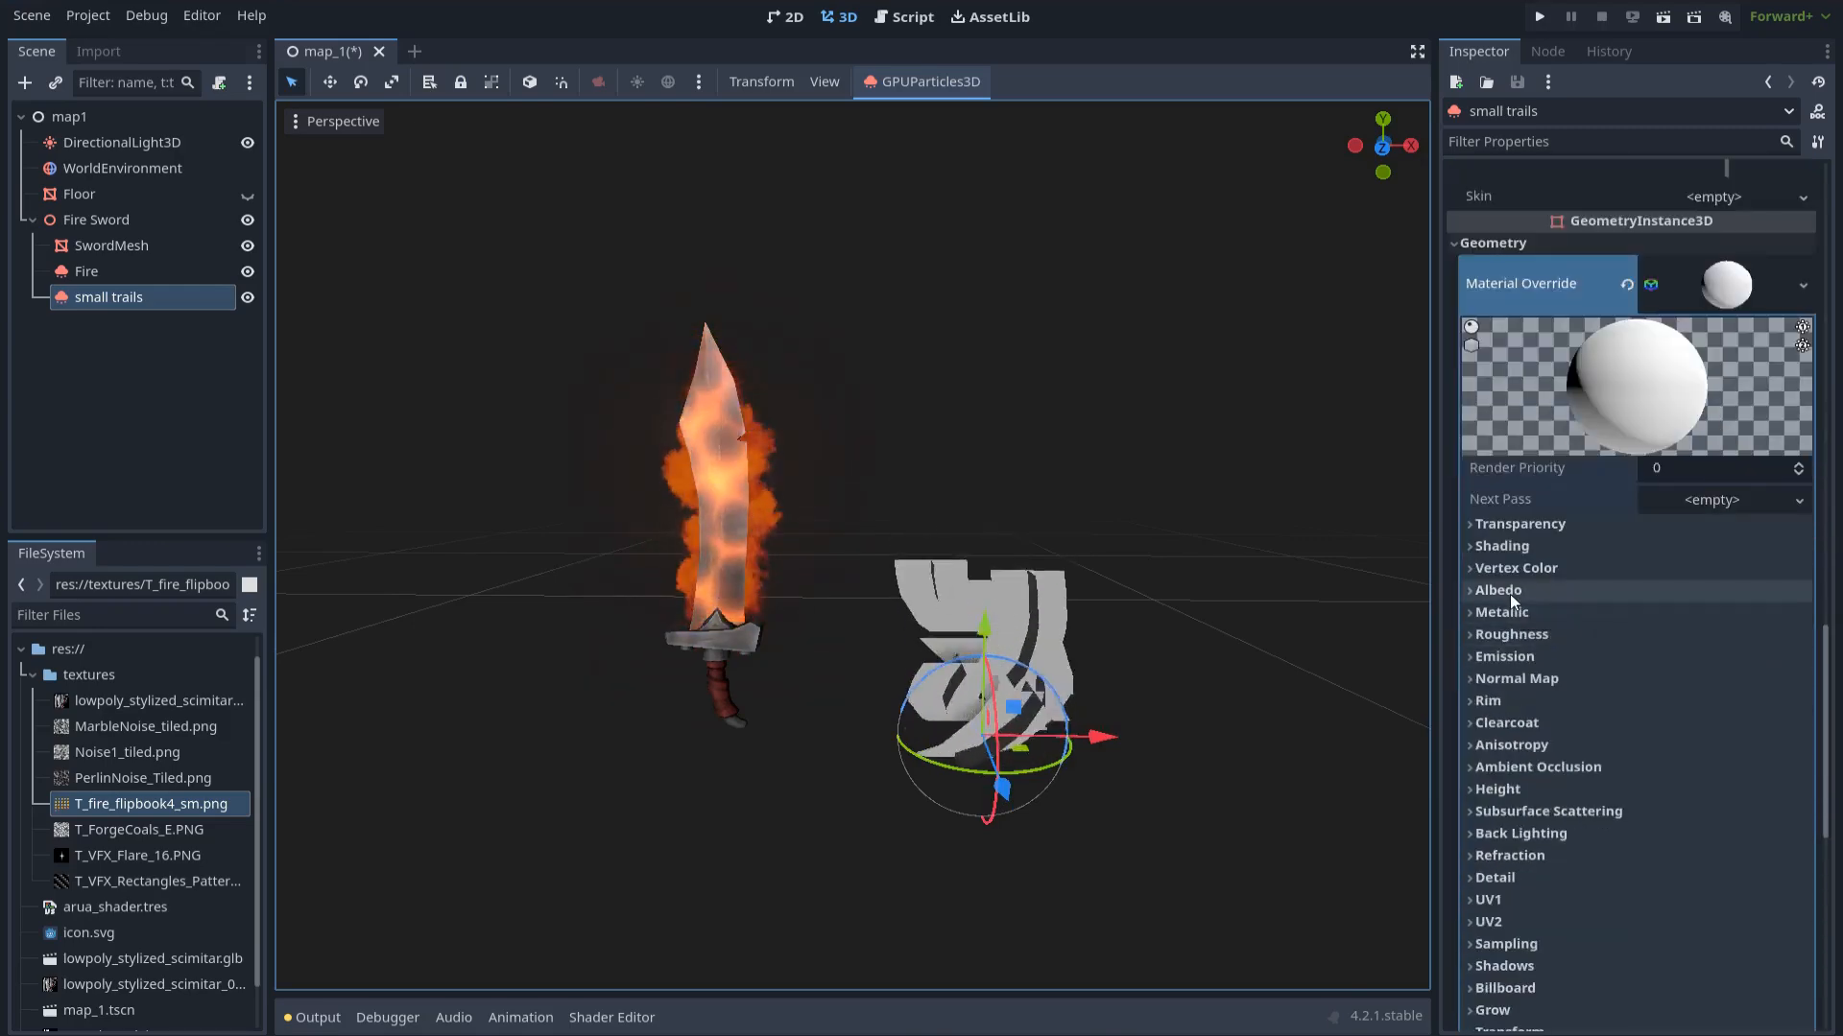
left_click(1515, 548)
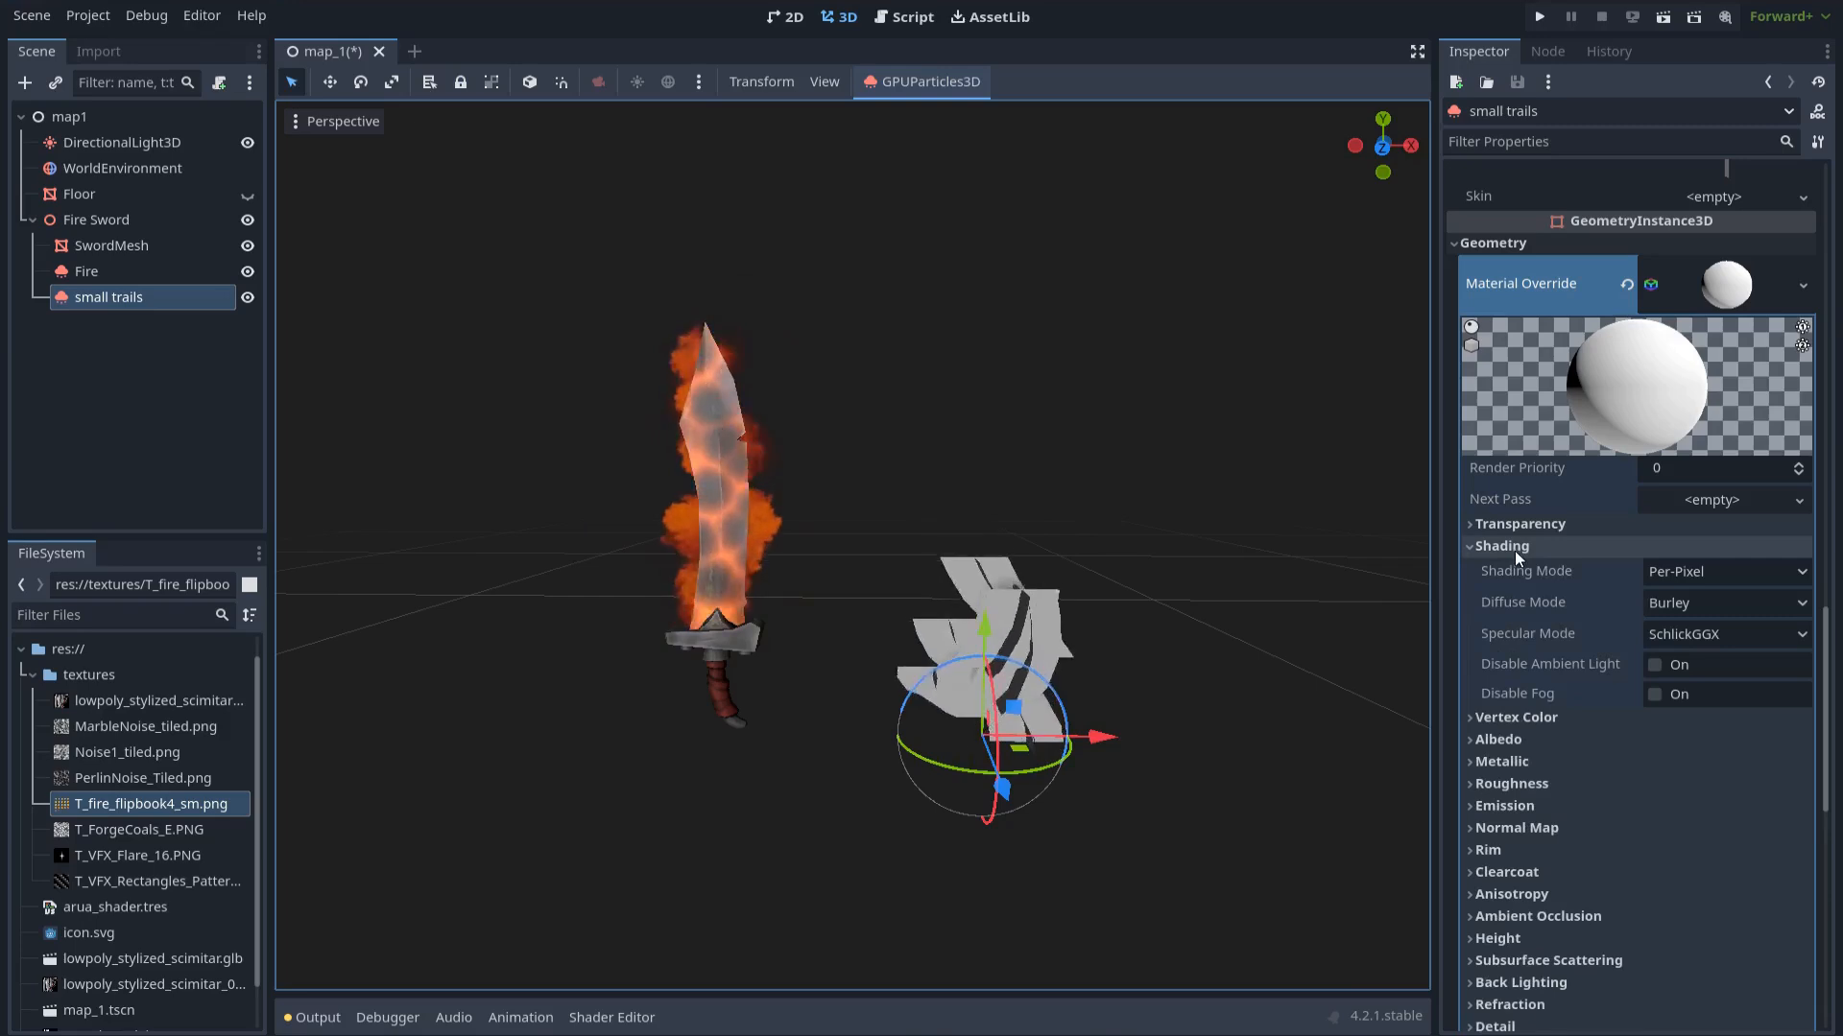
left_click(1691, 573)
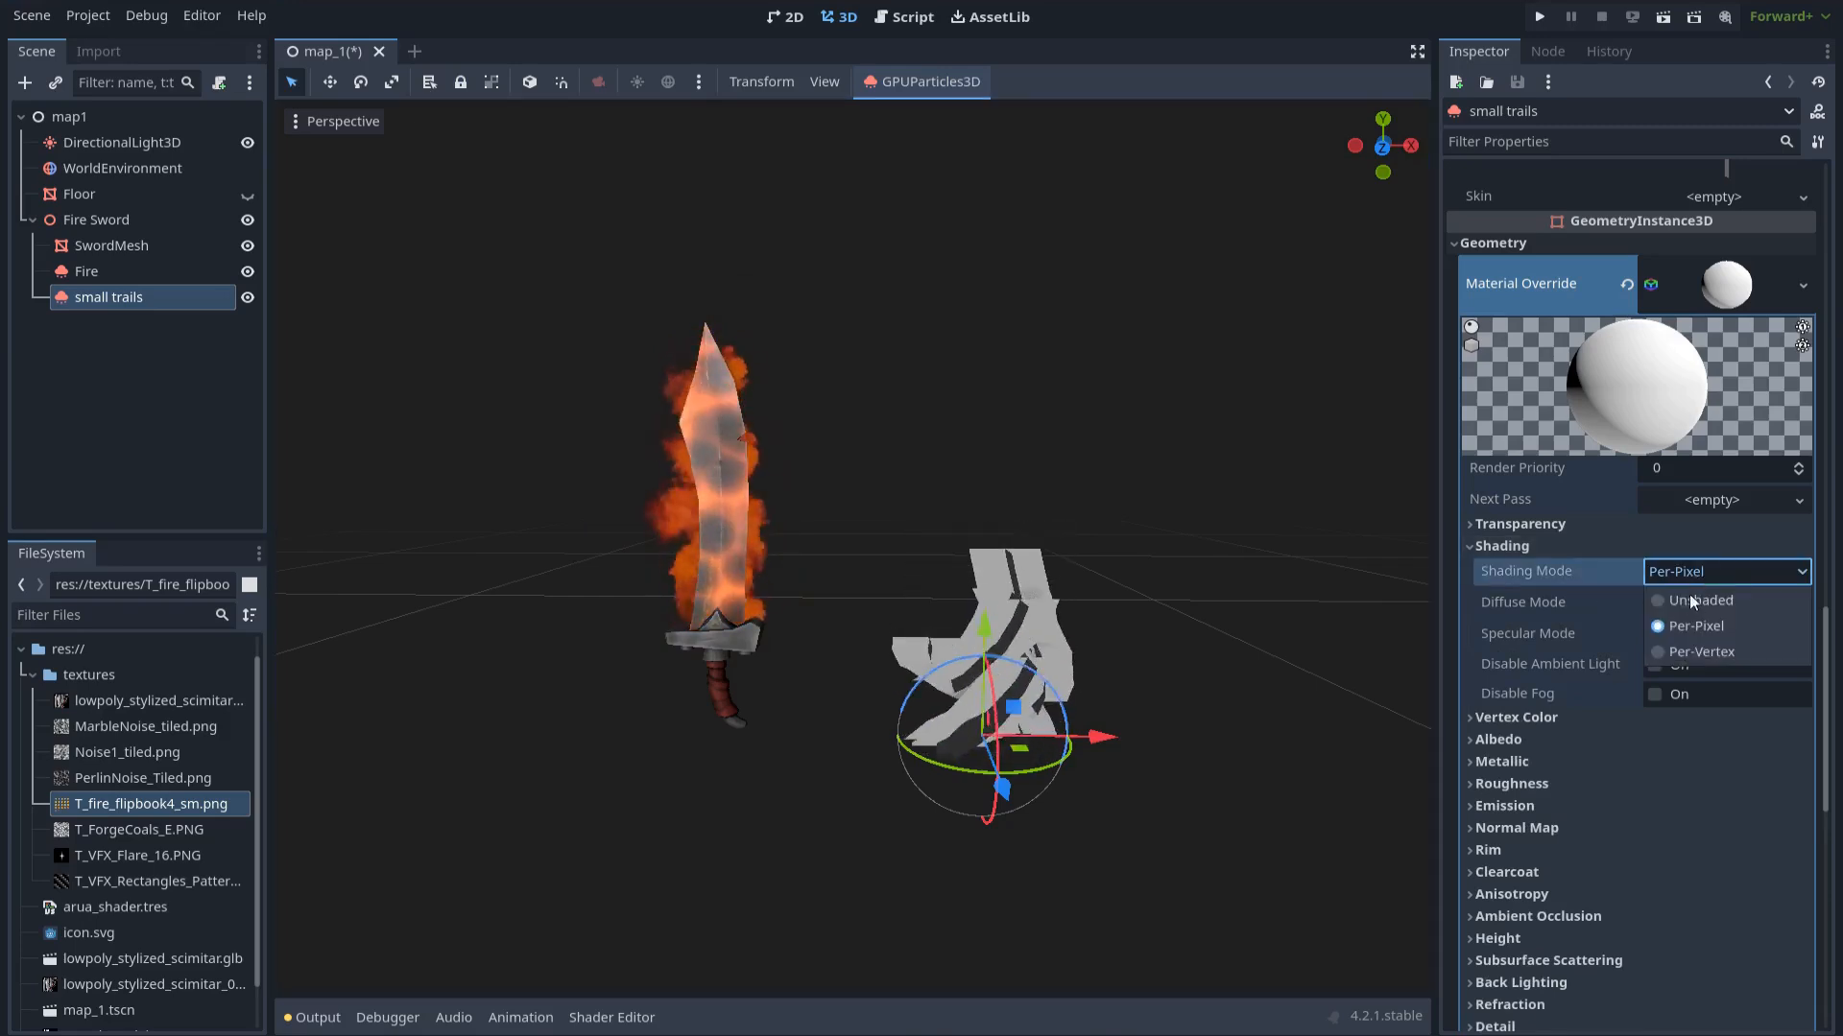
left_click(1702, 601)
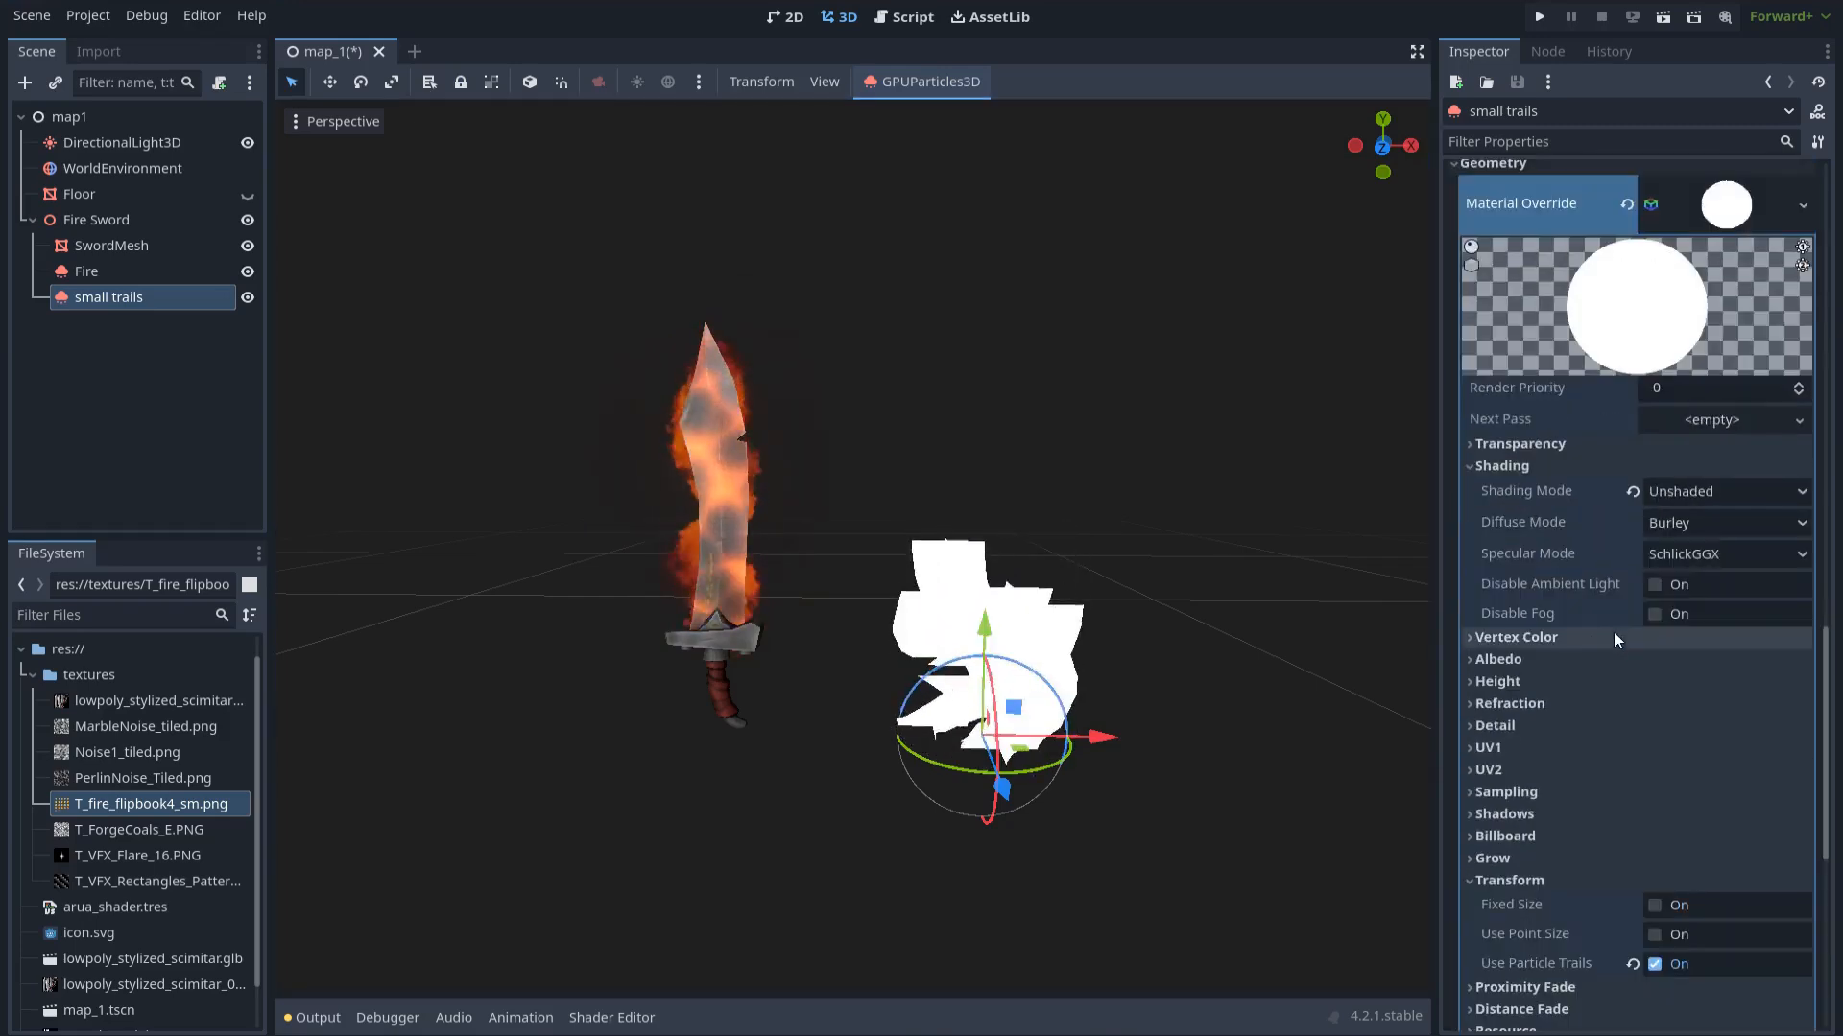
Assign T_VFX_Flare_16.PNG as the albedo texture of the small trails override material
left_click(1498, 659)
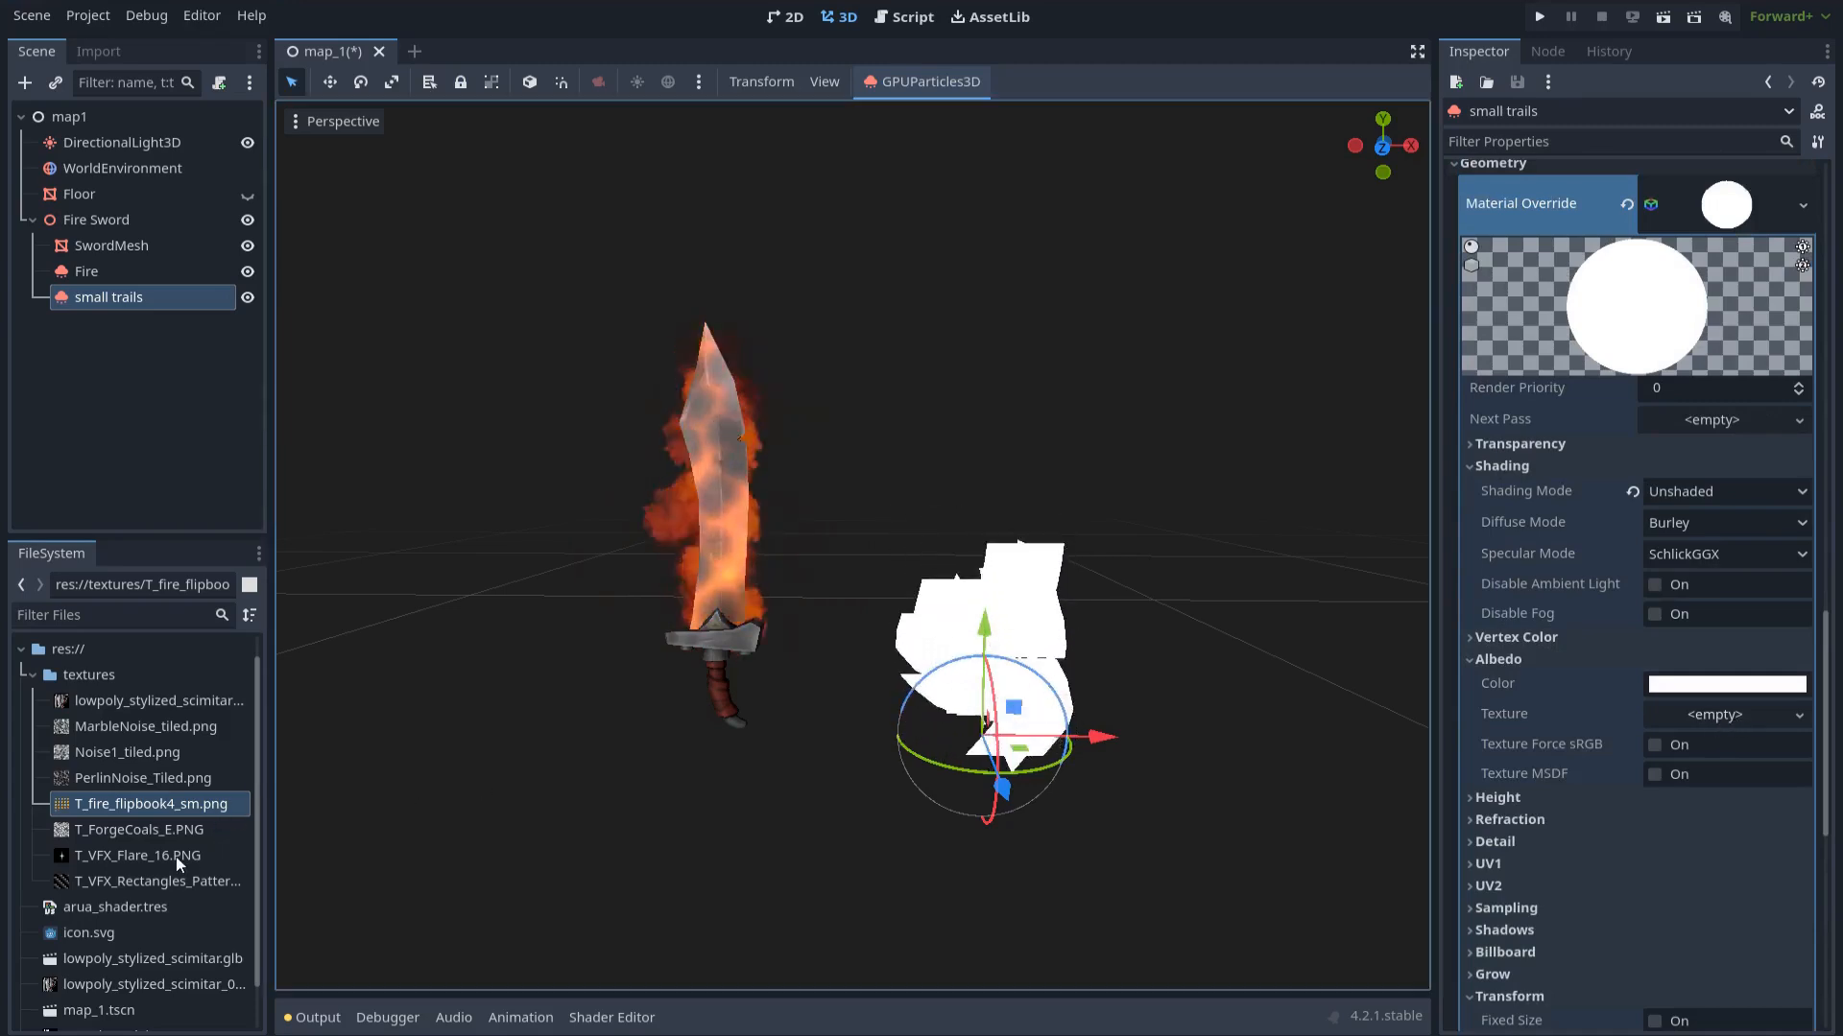
left_click_drag(178, 857, 949, 827)
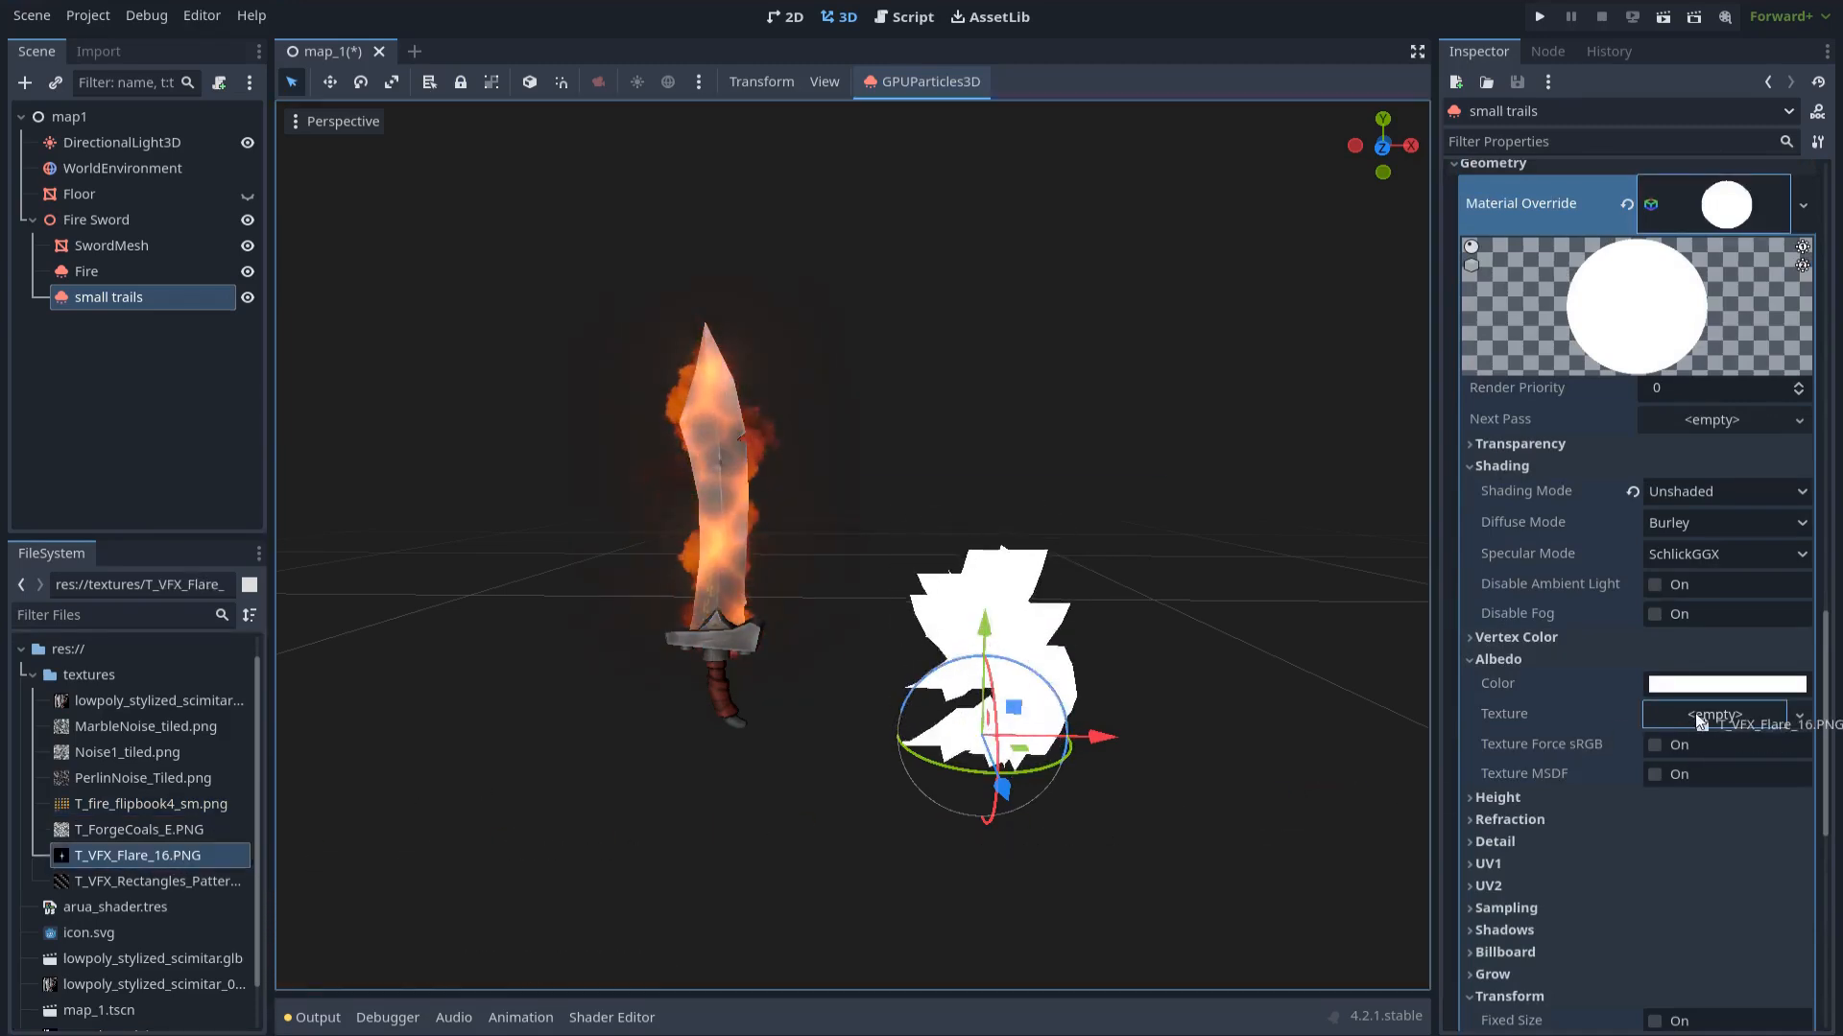
left_click_drag(1700, 722, 1702, 724)
middle_click_drag(1250, 736, 1225, 708, "shift")
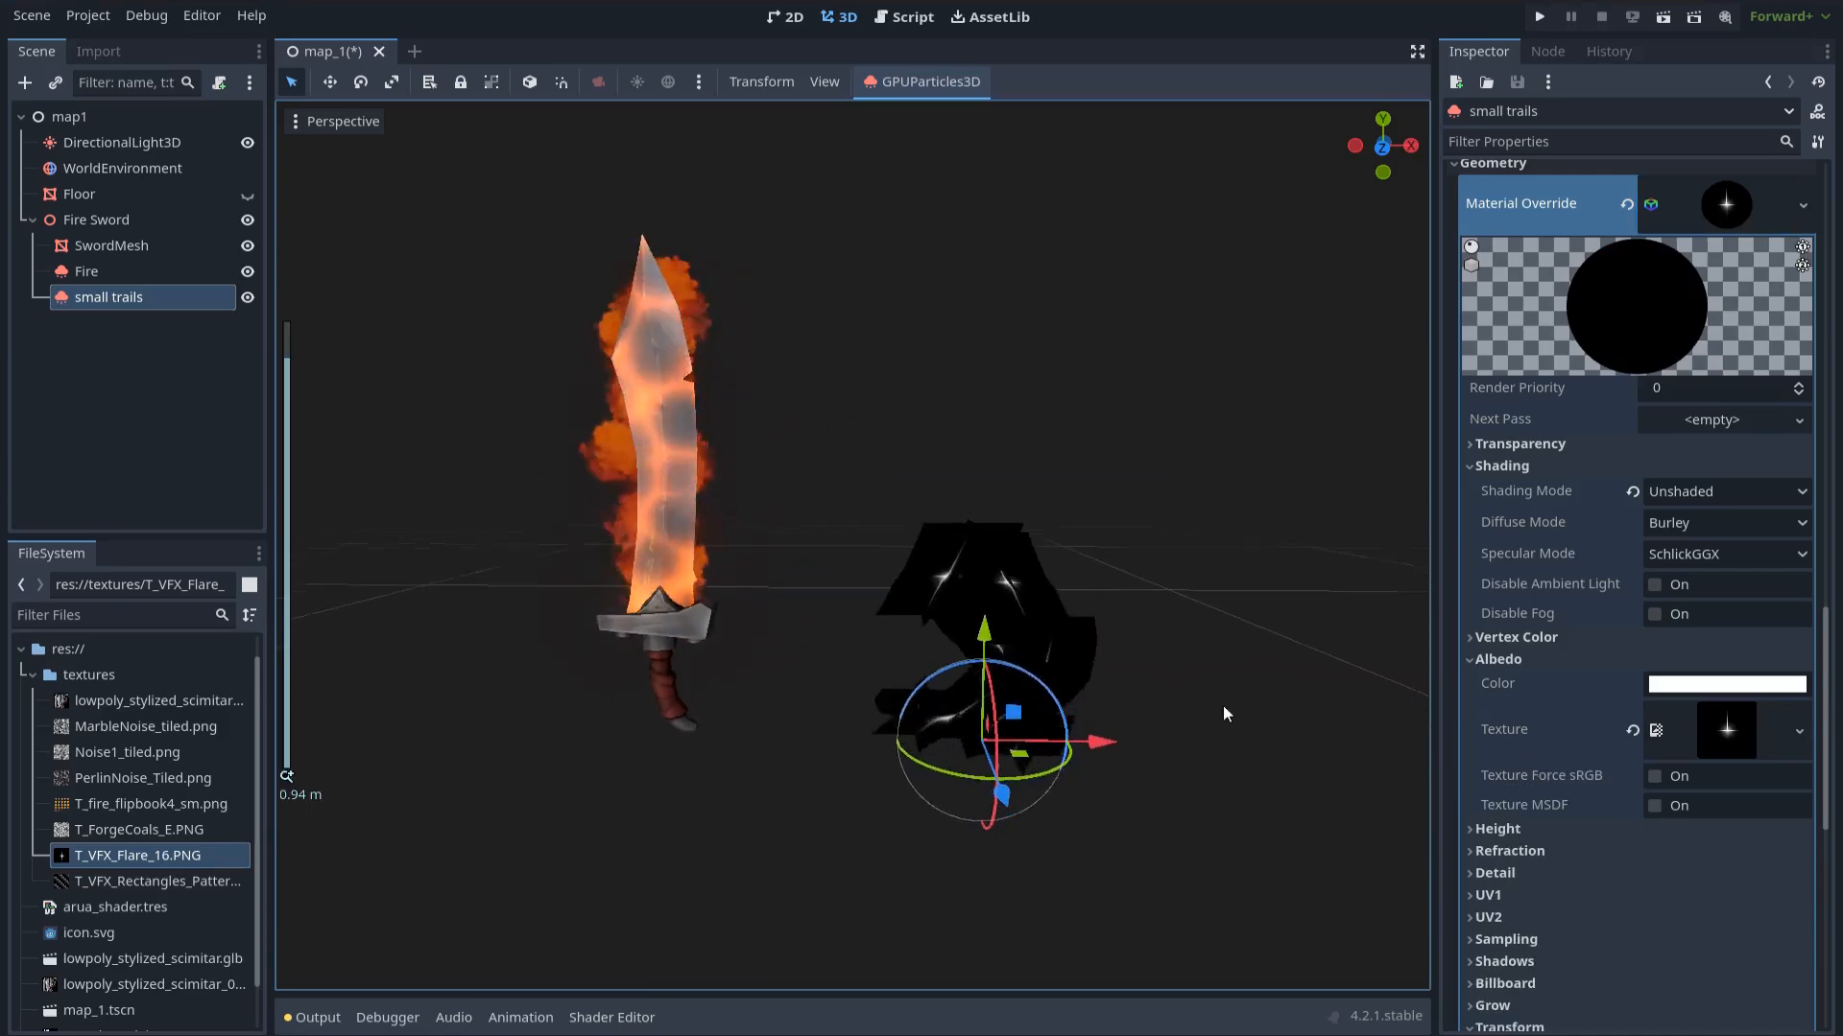
Set the blend mode of the small trails override material to Add in its transparency settings
scroll(1219, 720, "up", 2)
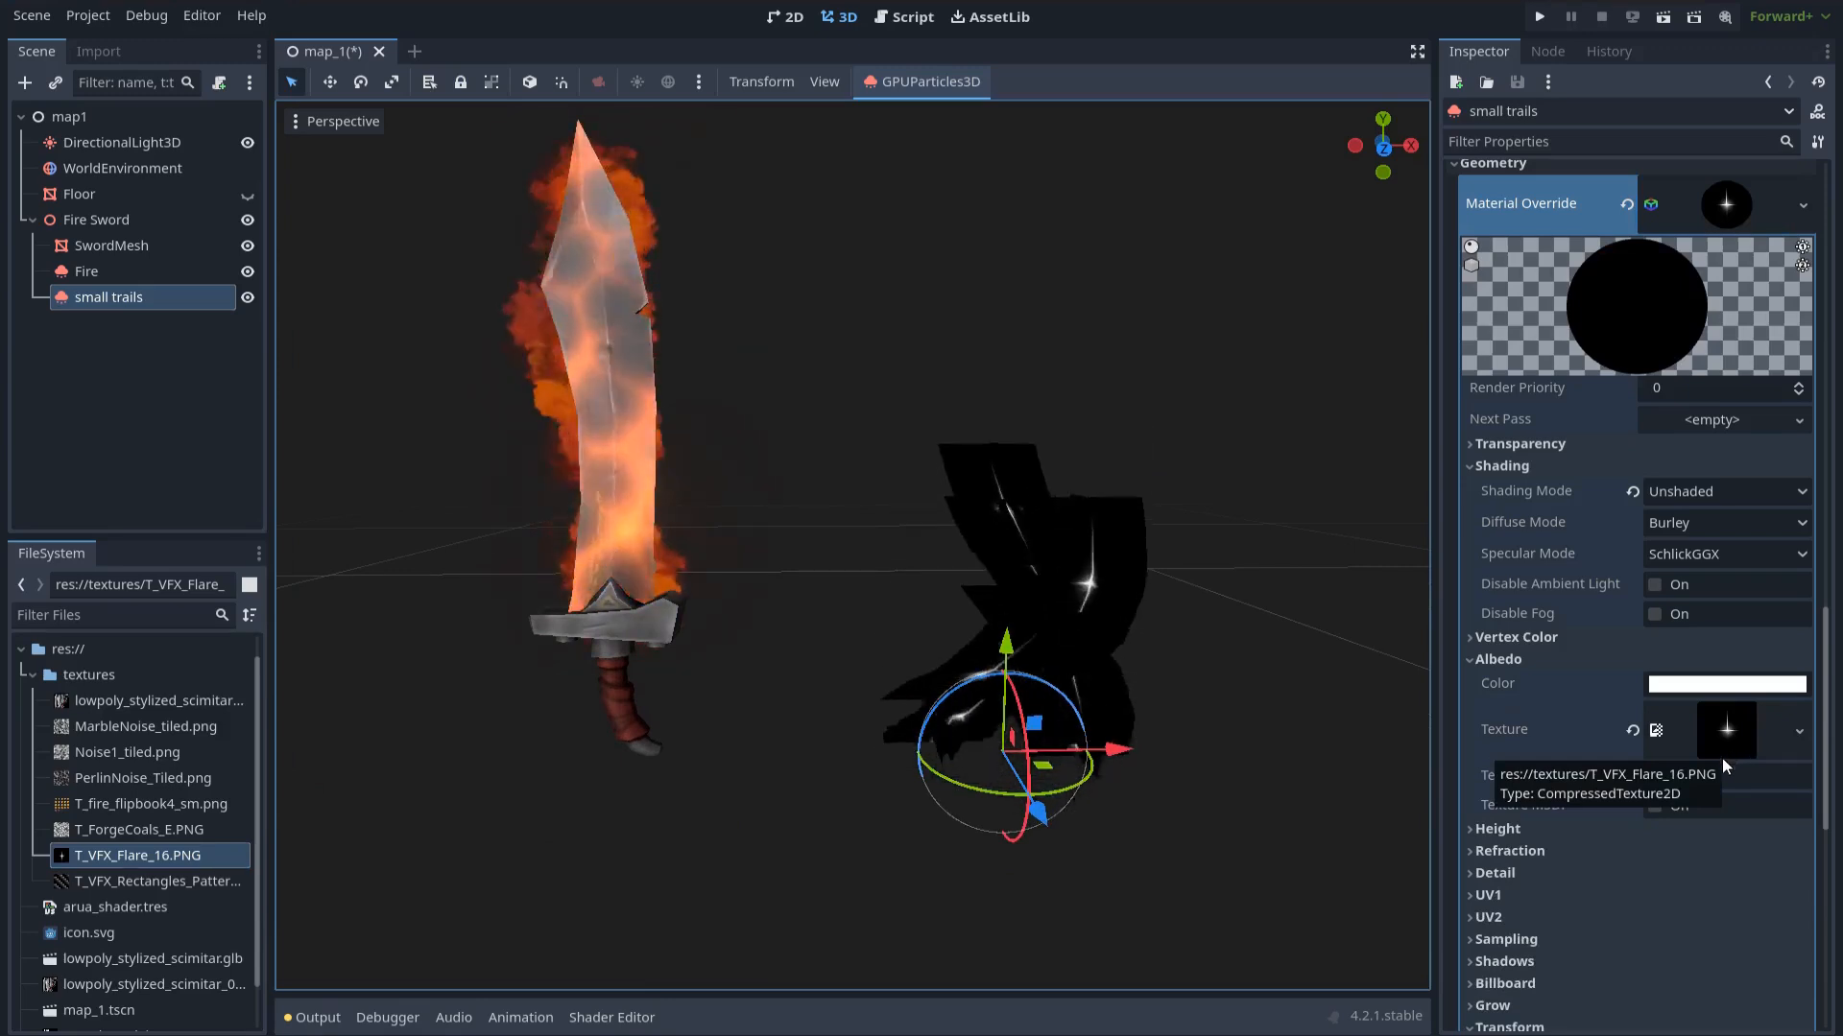
scroll(1716, 741, "up", 1)
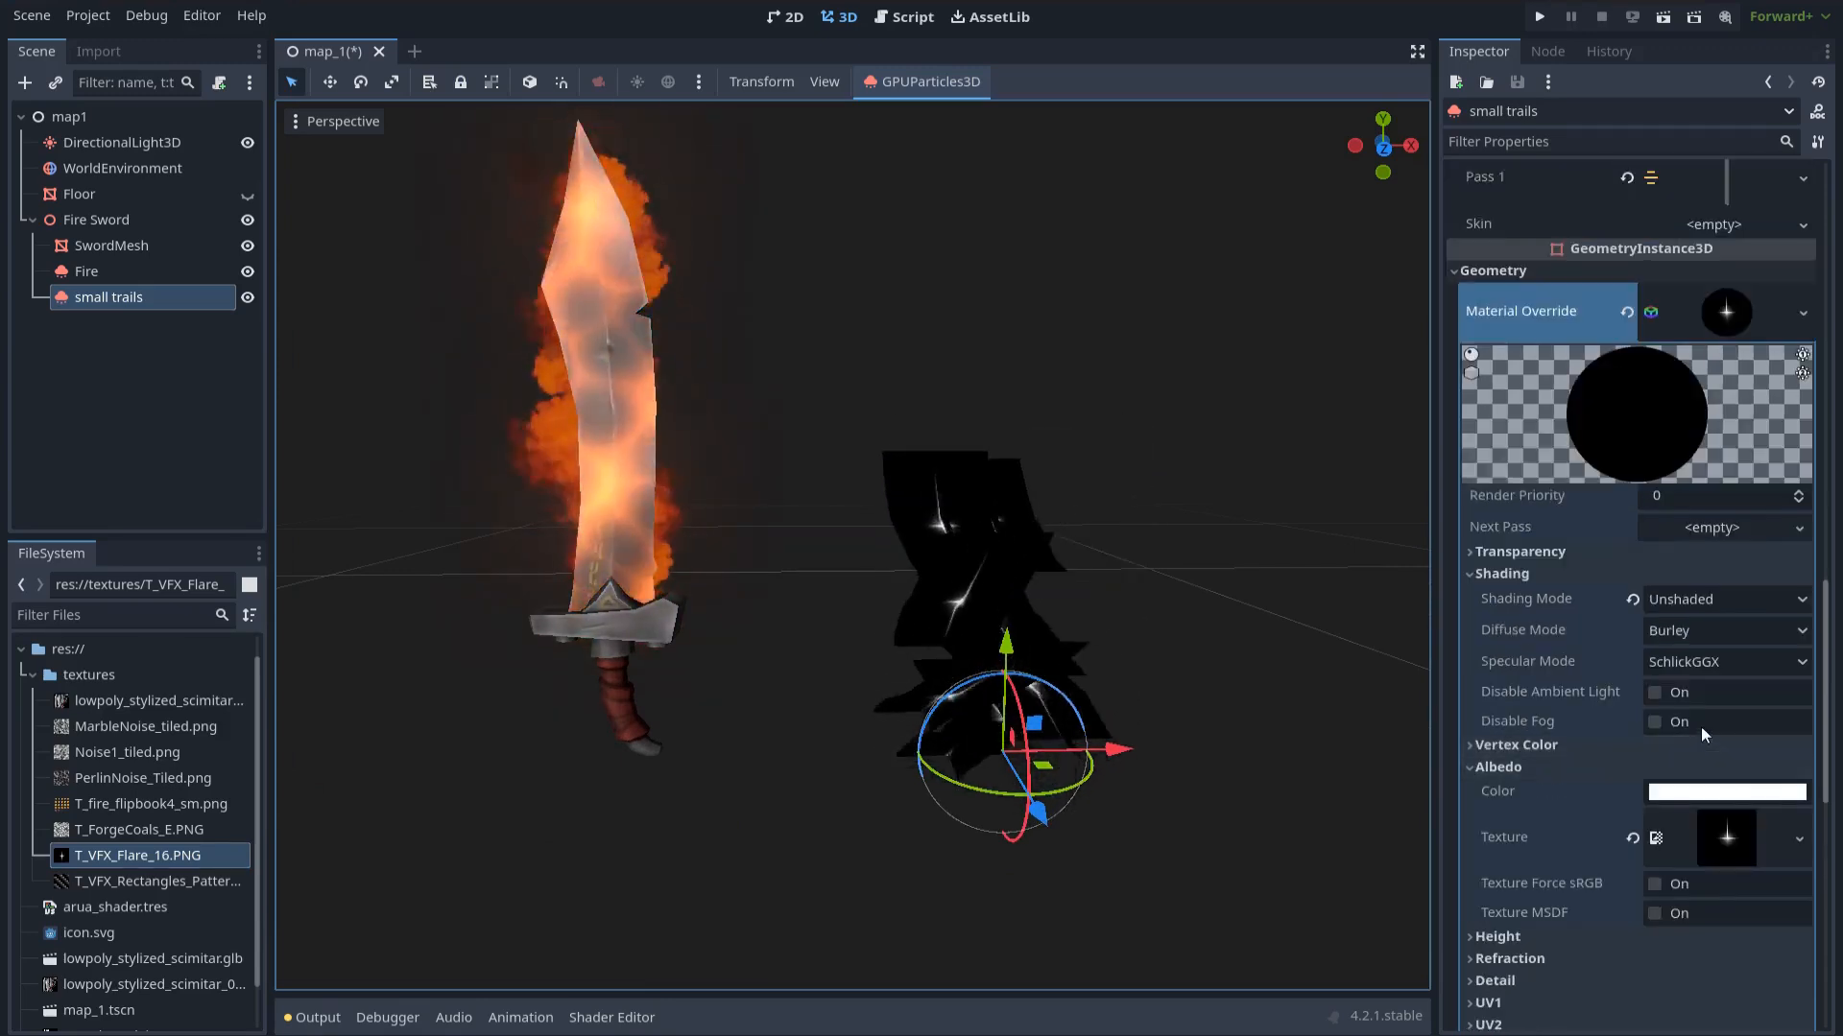
left_click(1470, 551)
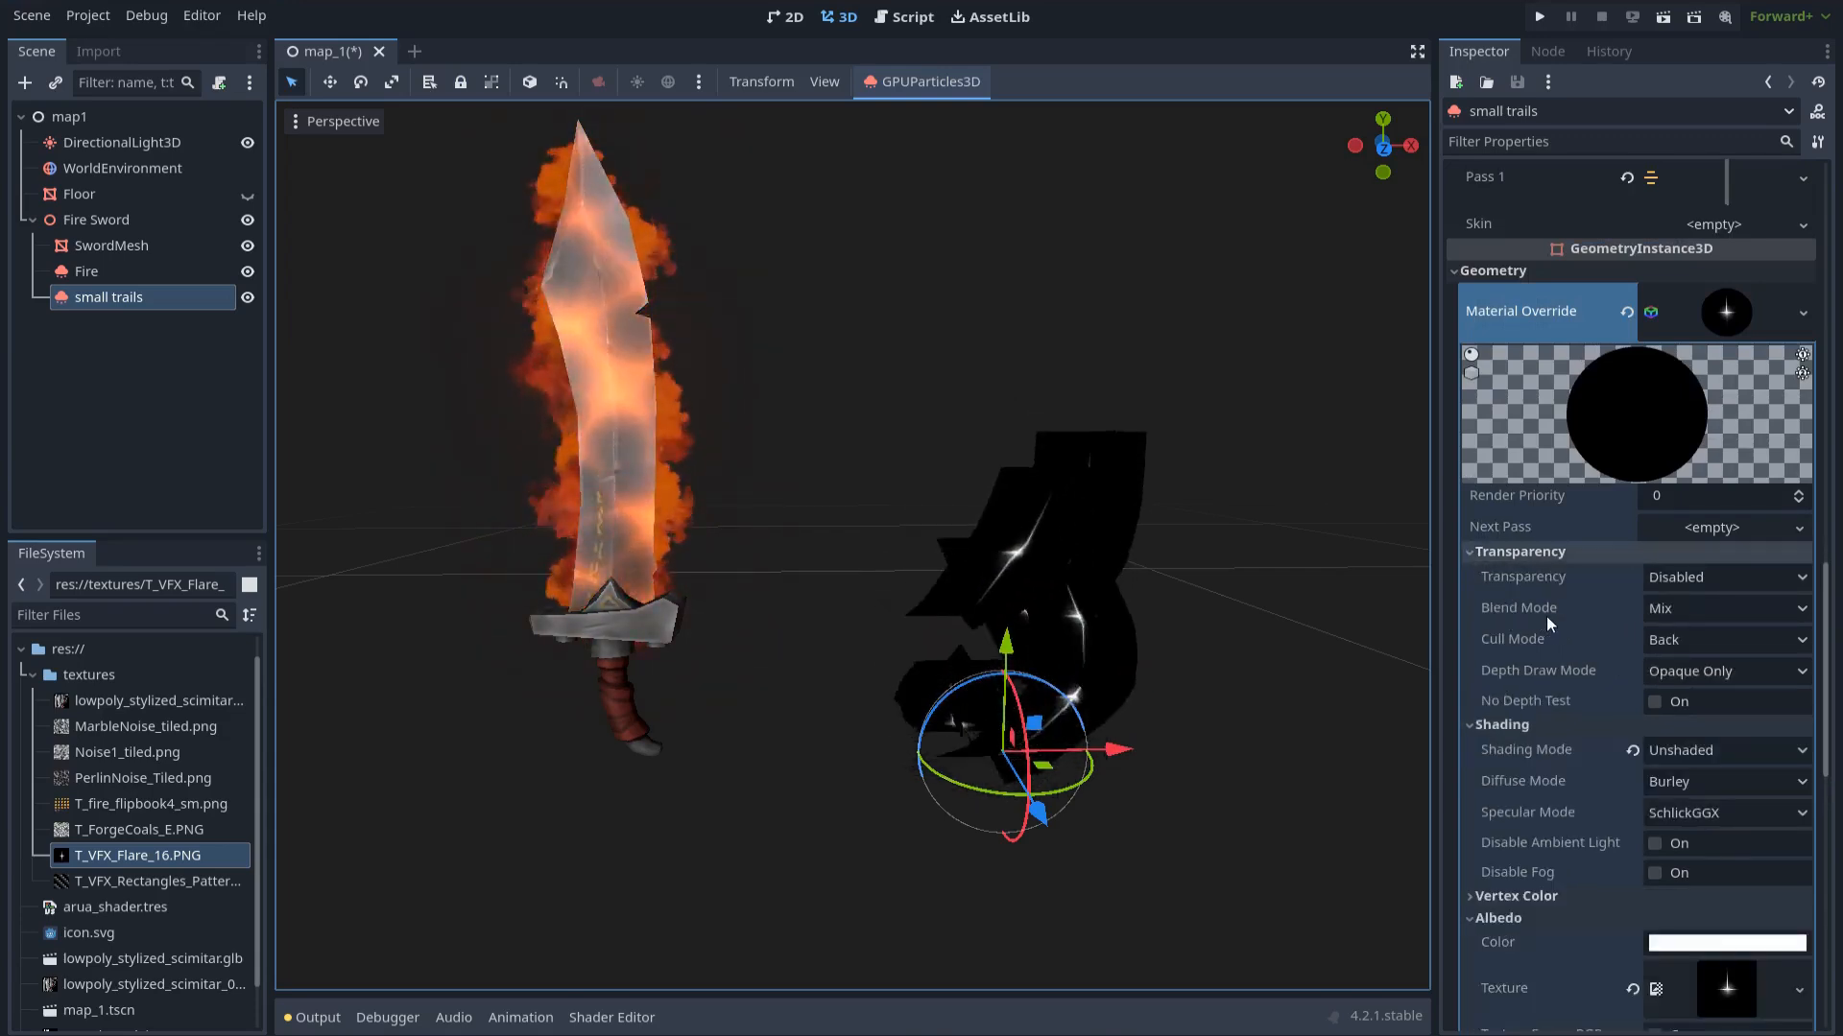
left_click(1728, 608)
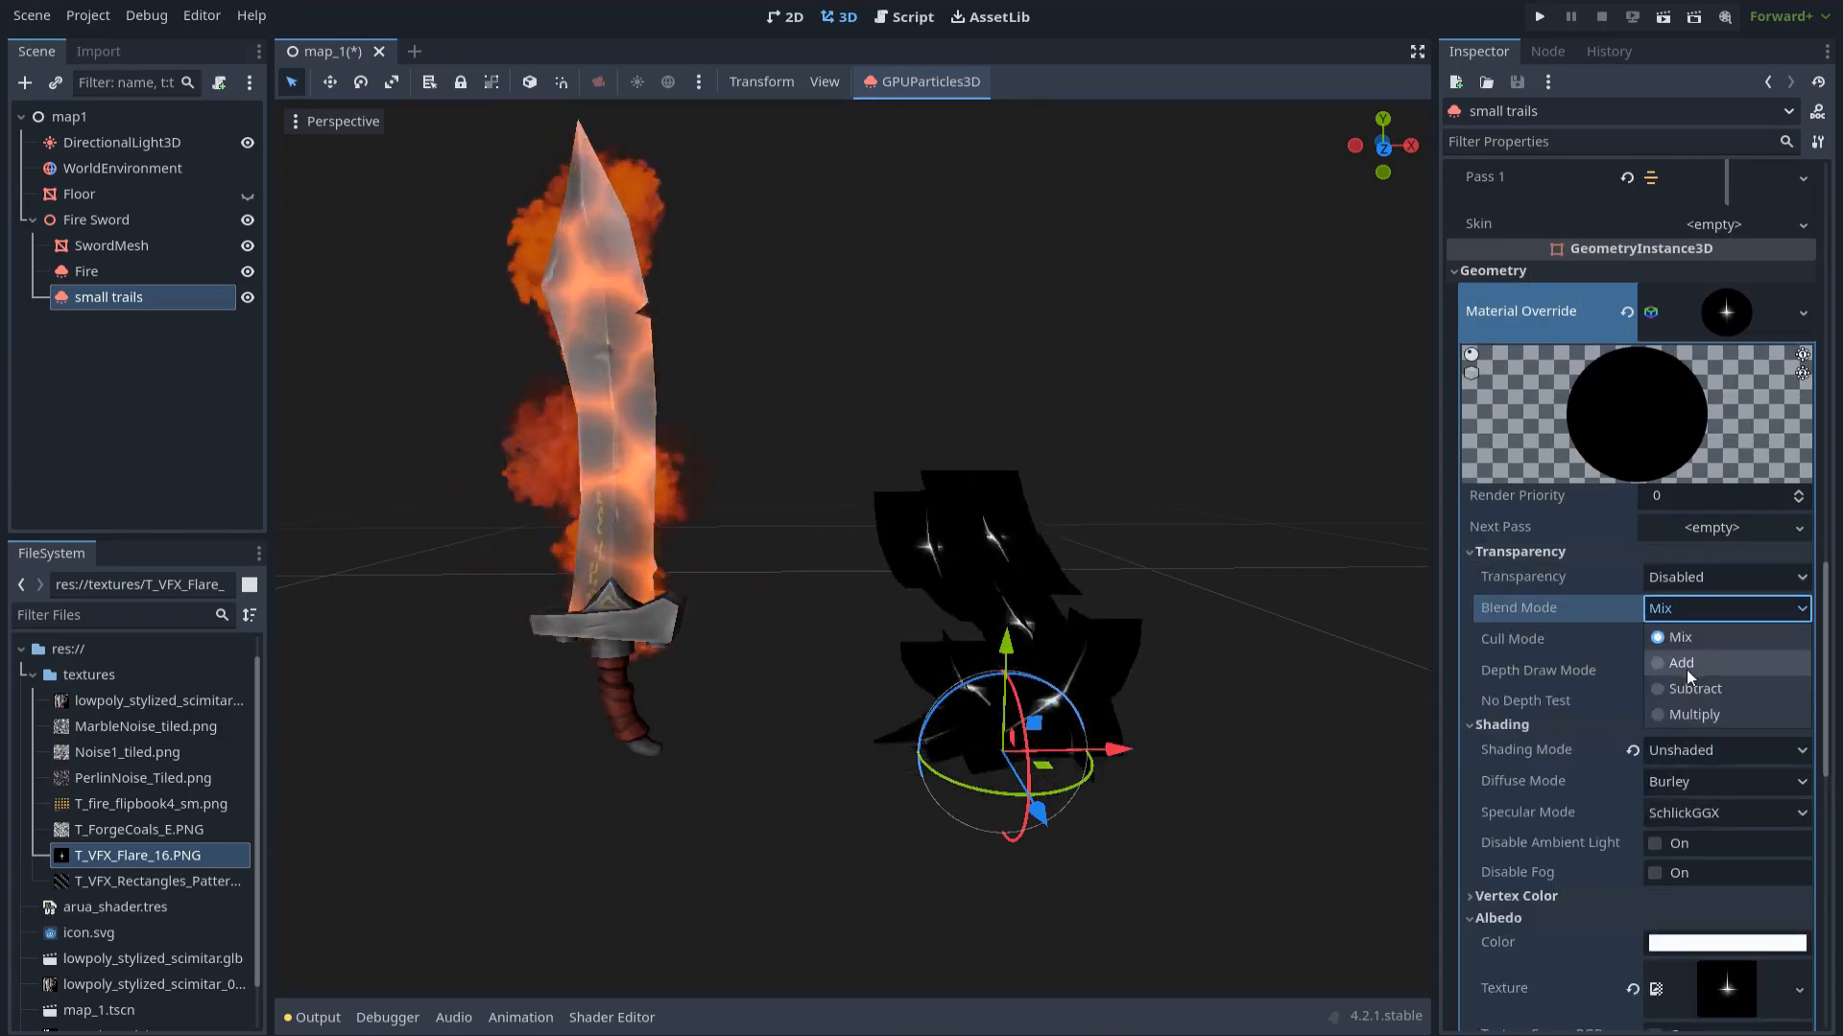
left_click(1685, 670)
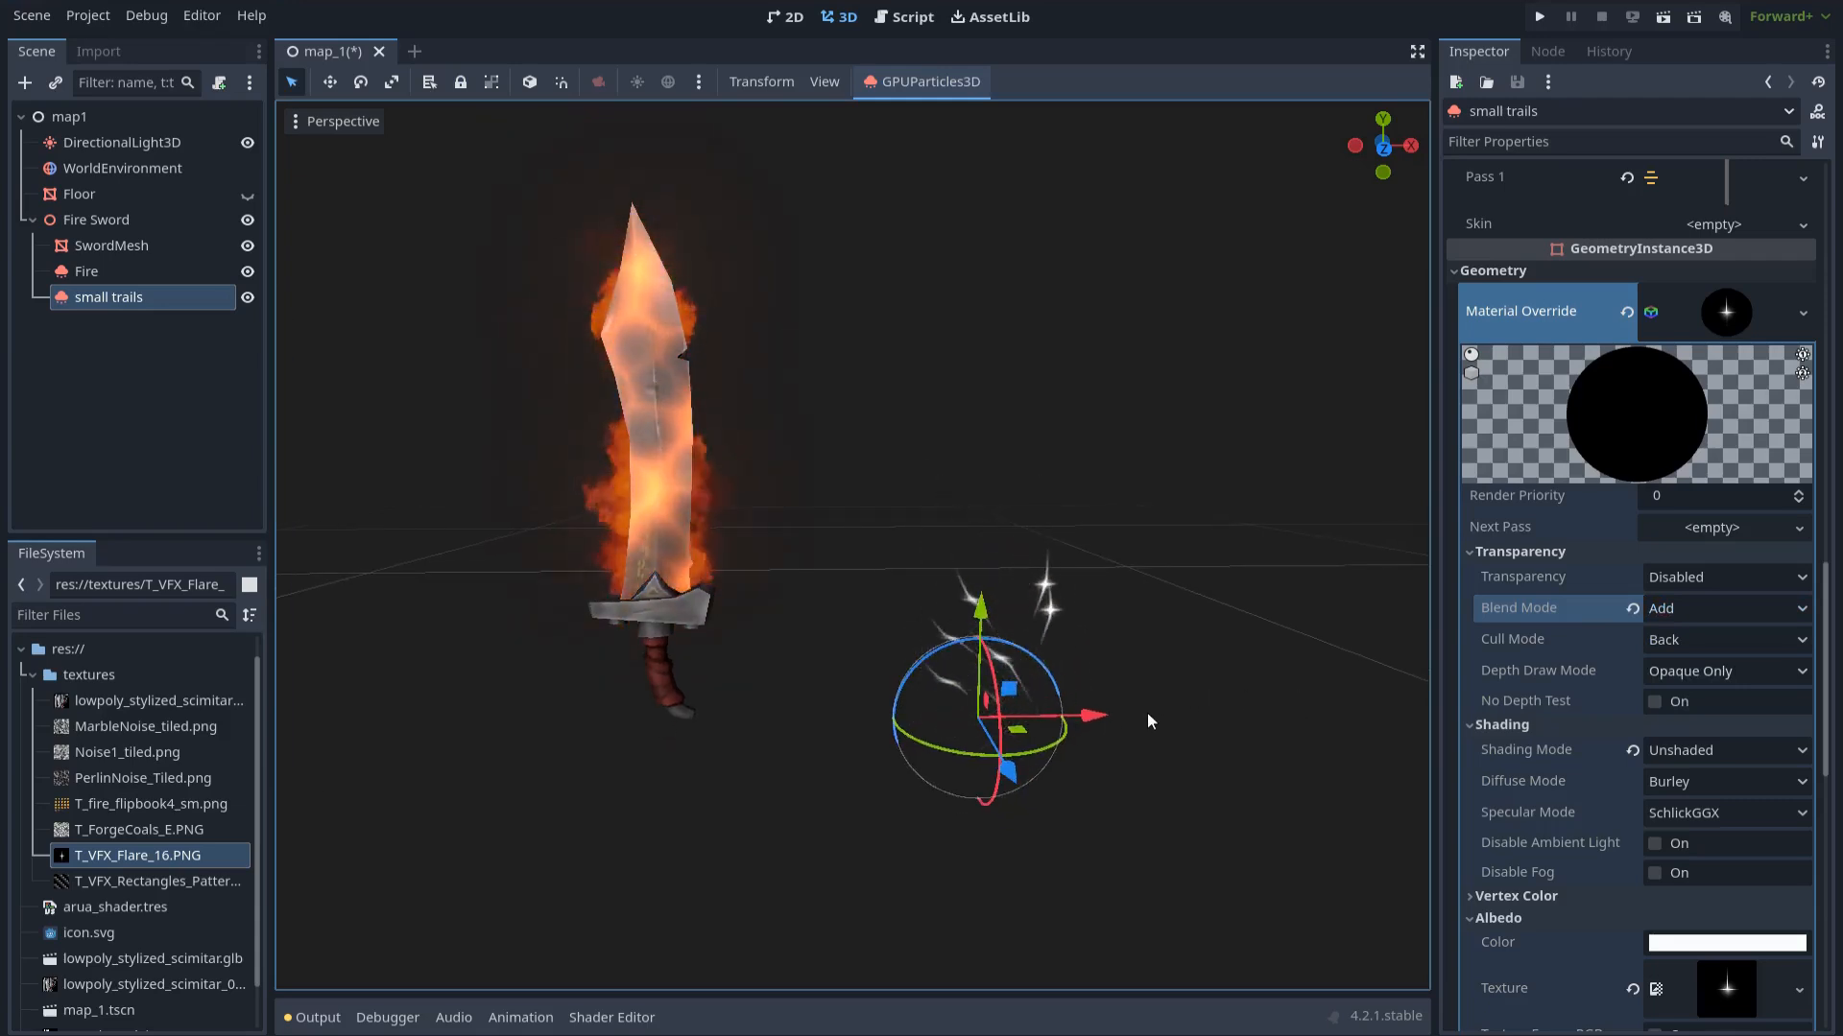
Move the small trails emitter onto the base of the sword blade and enable vertex color Use as Albedo on its override material
left_click_drag(1097, 723, 1006, 734)
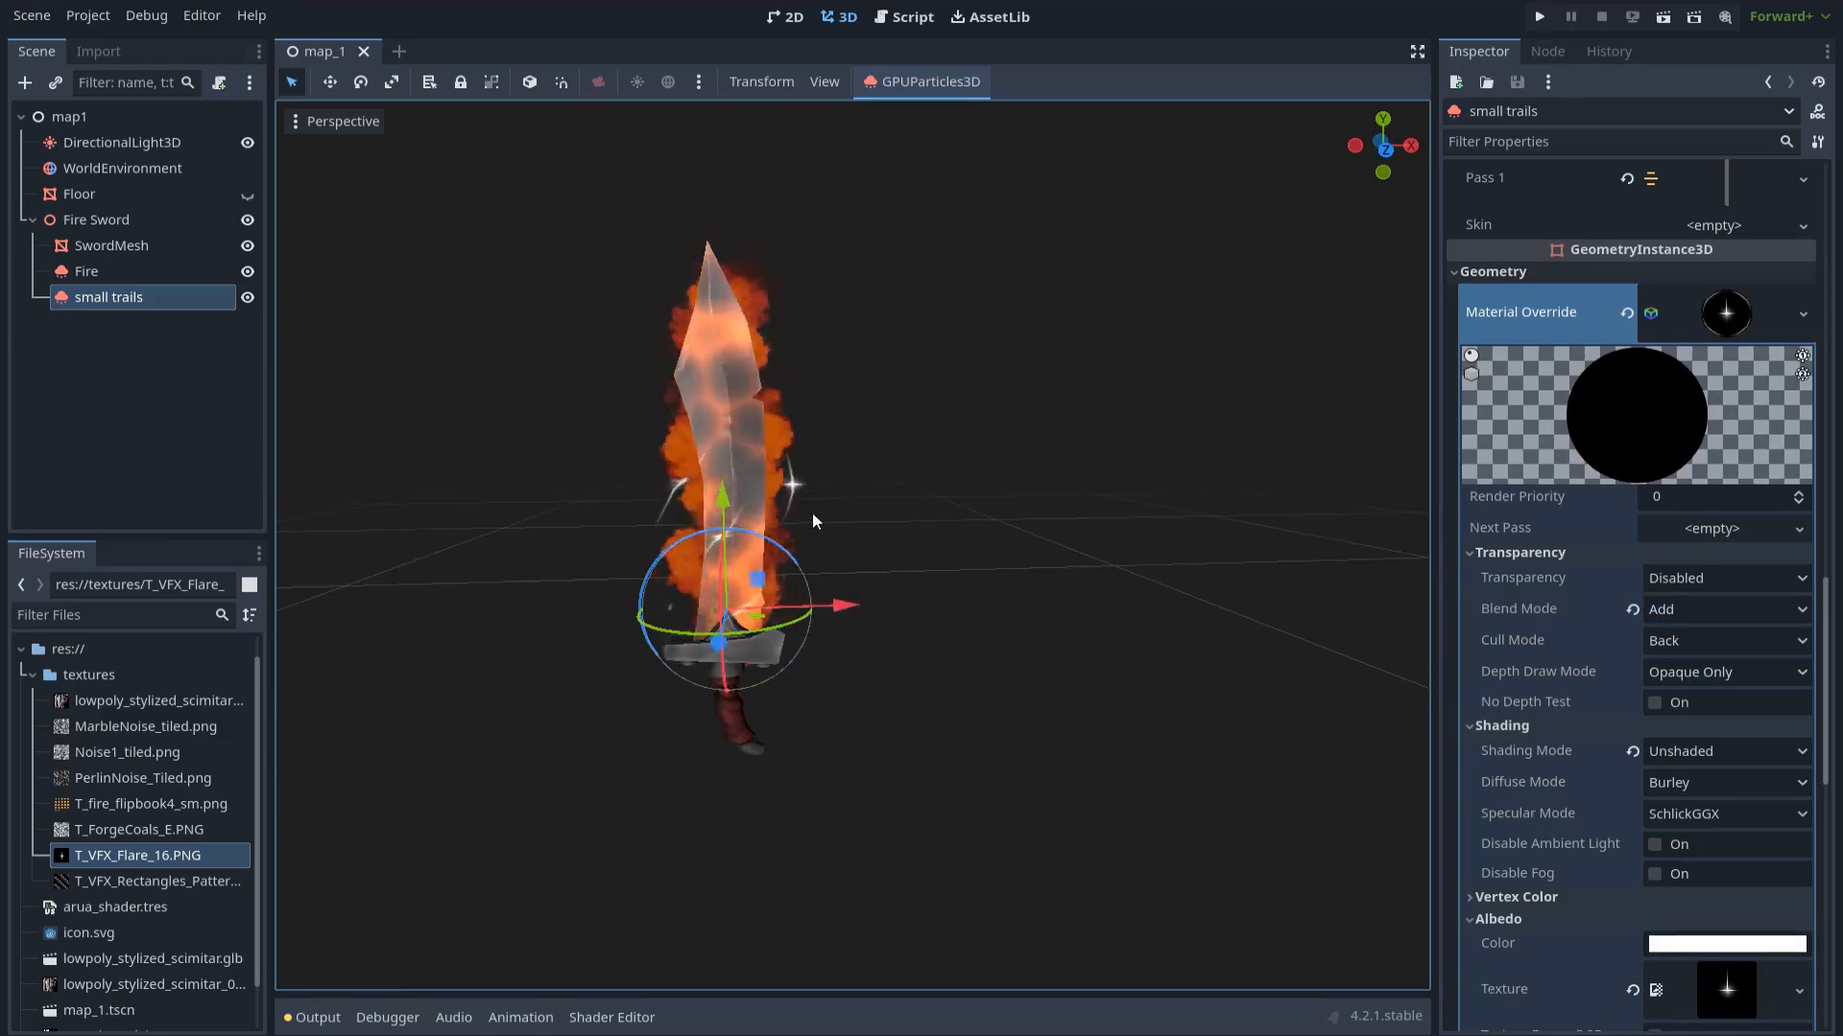
left_click(1521, 898)
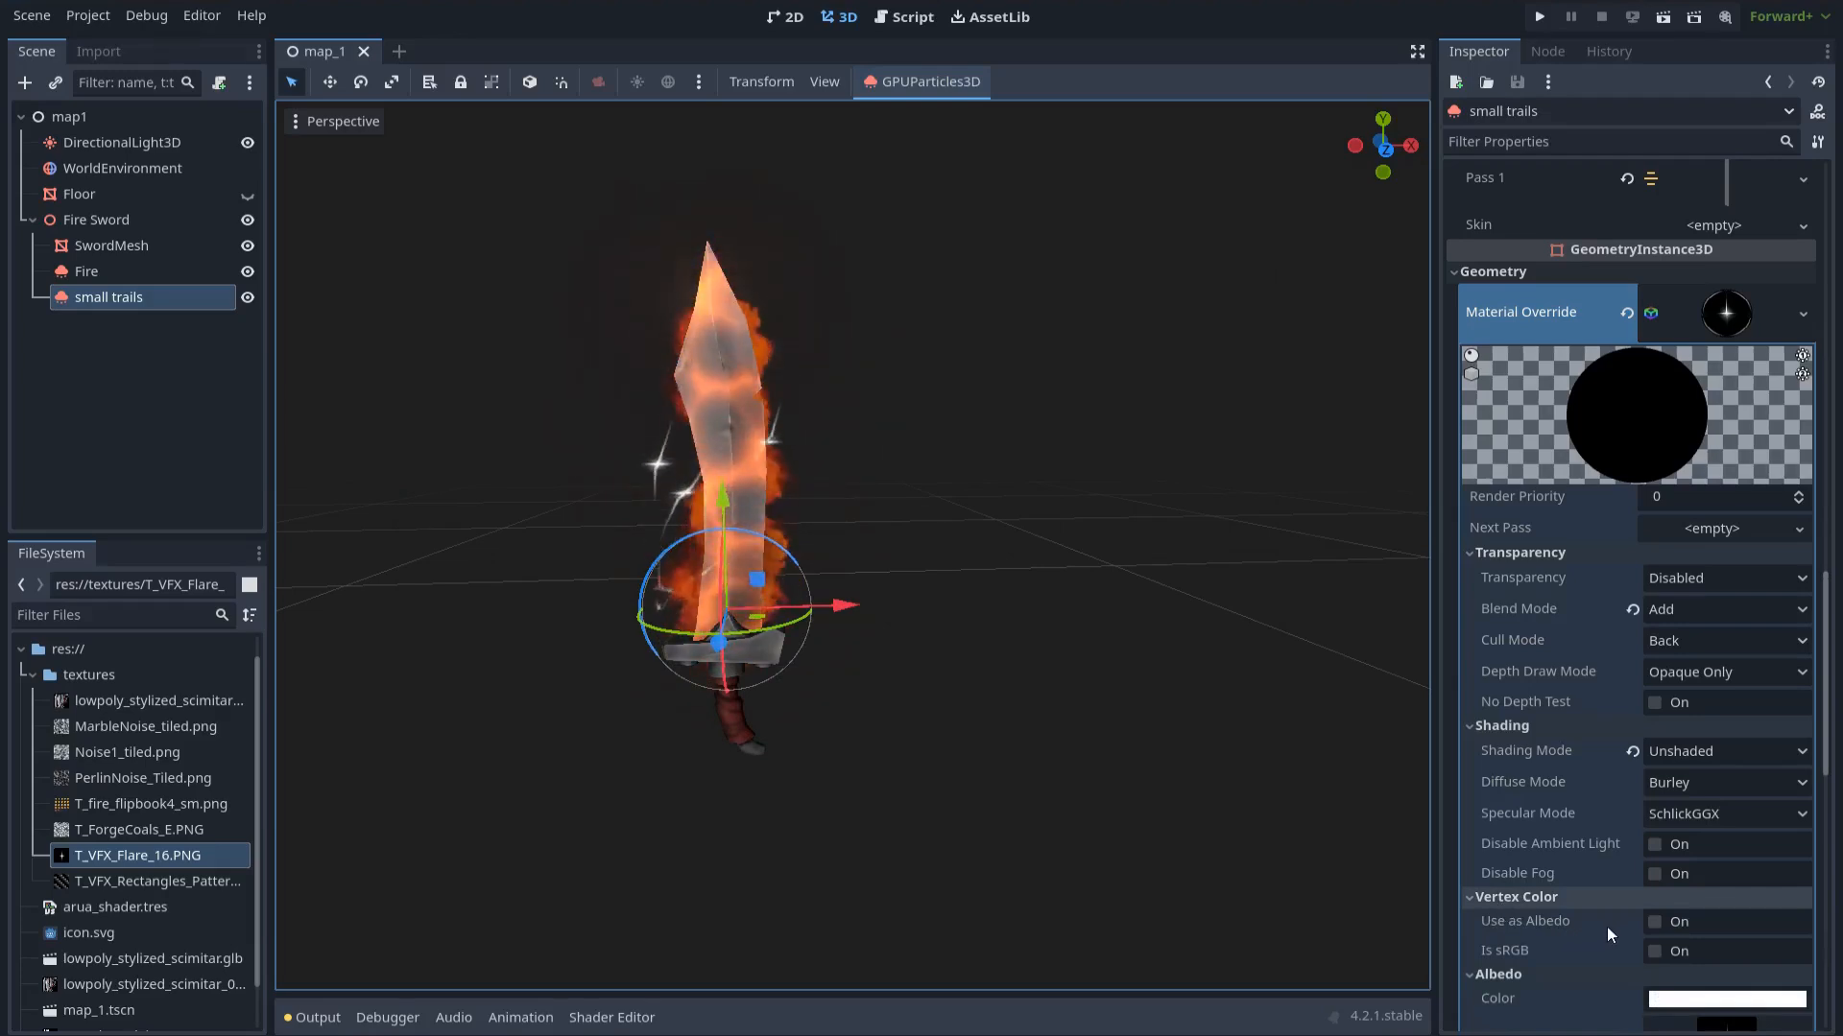
left_click(1654, 923)
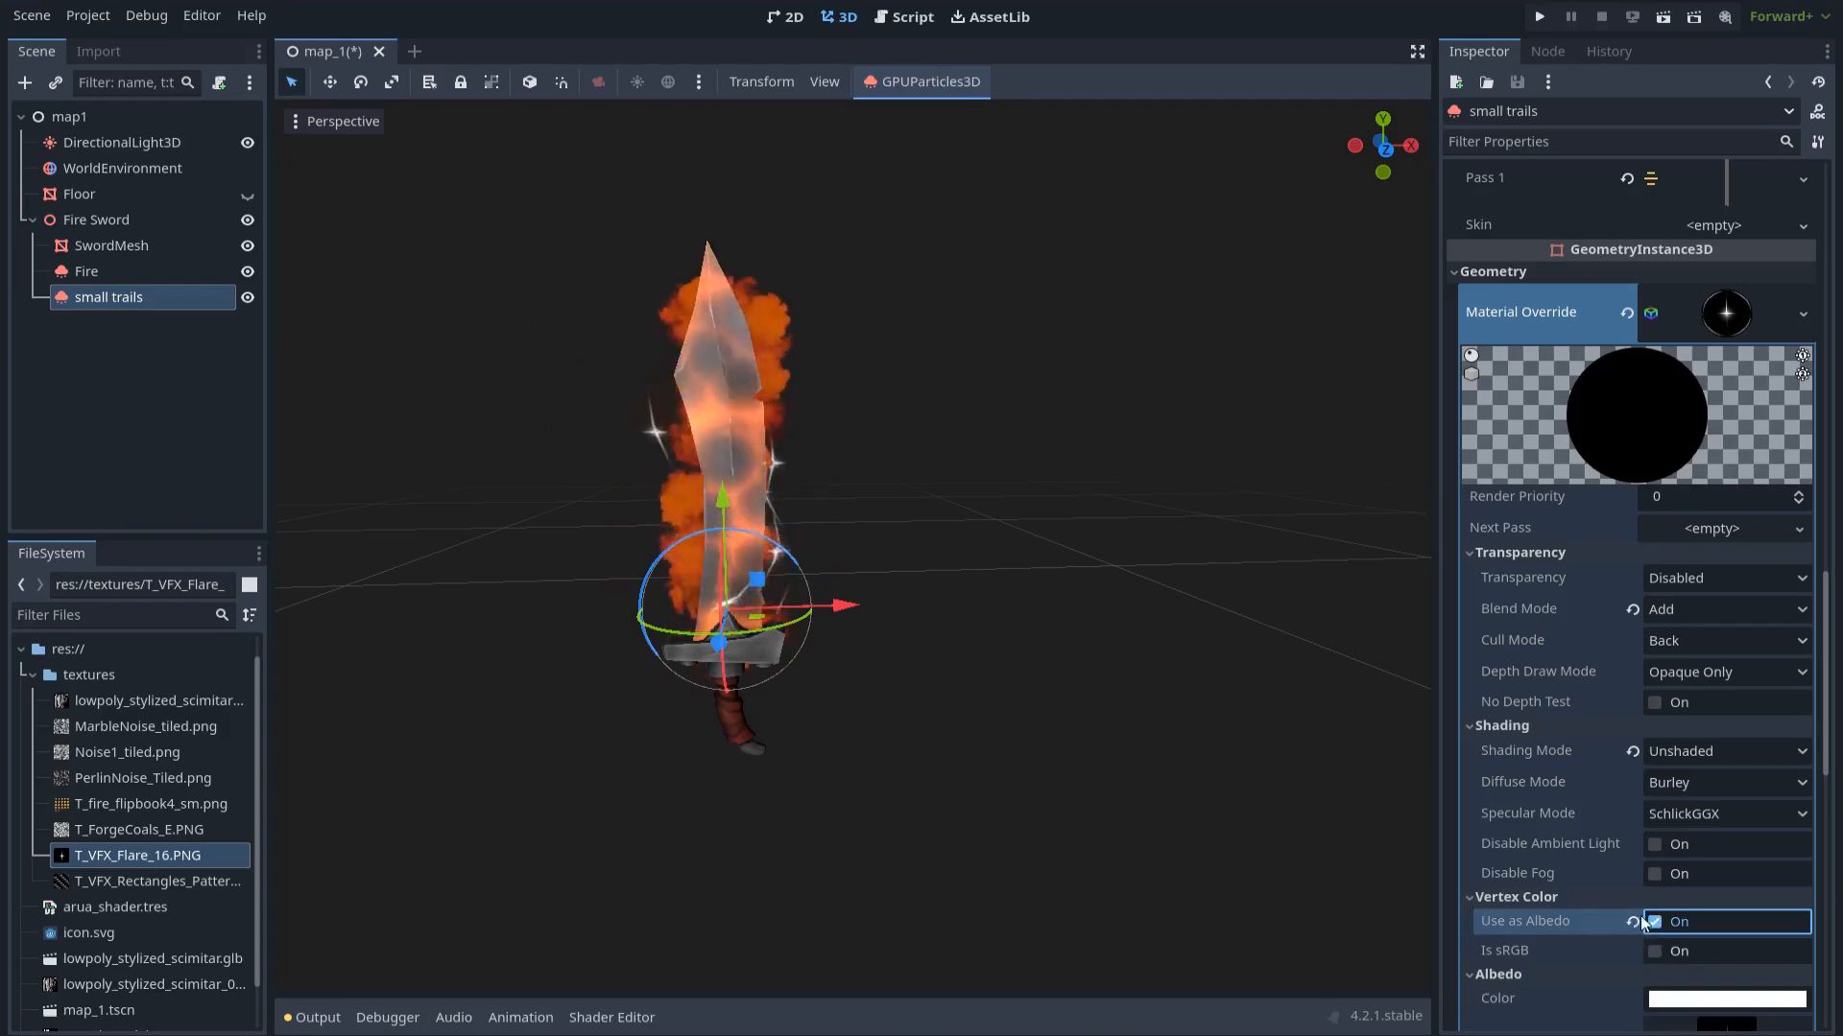
Set the small trails process material color to raw values R 5, G 1.2, B 0.4 for an orange glow
scroll(1652, 800, "up", 4)
scroll(1653, 800, "up", 5)
left_click(1512, 806)
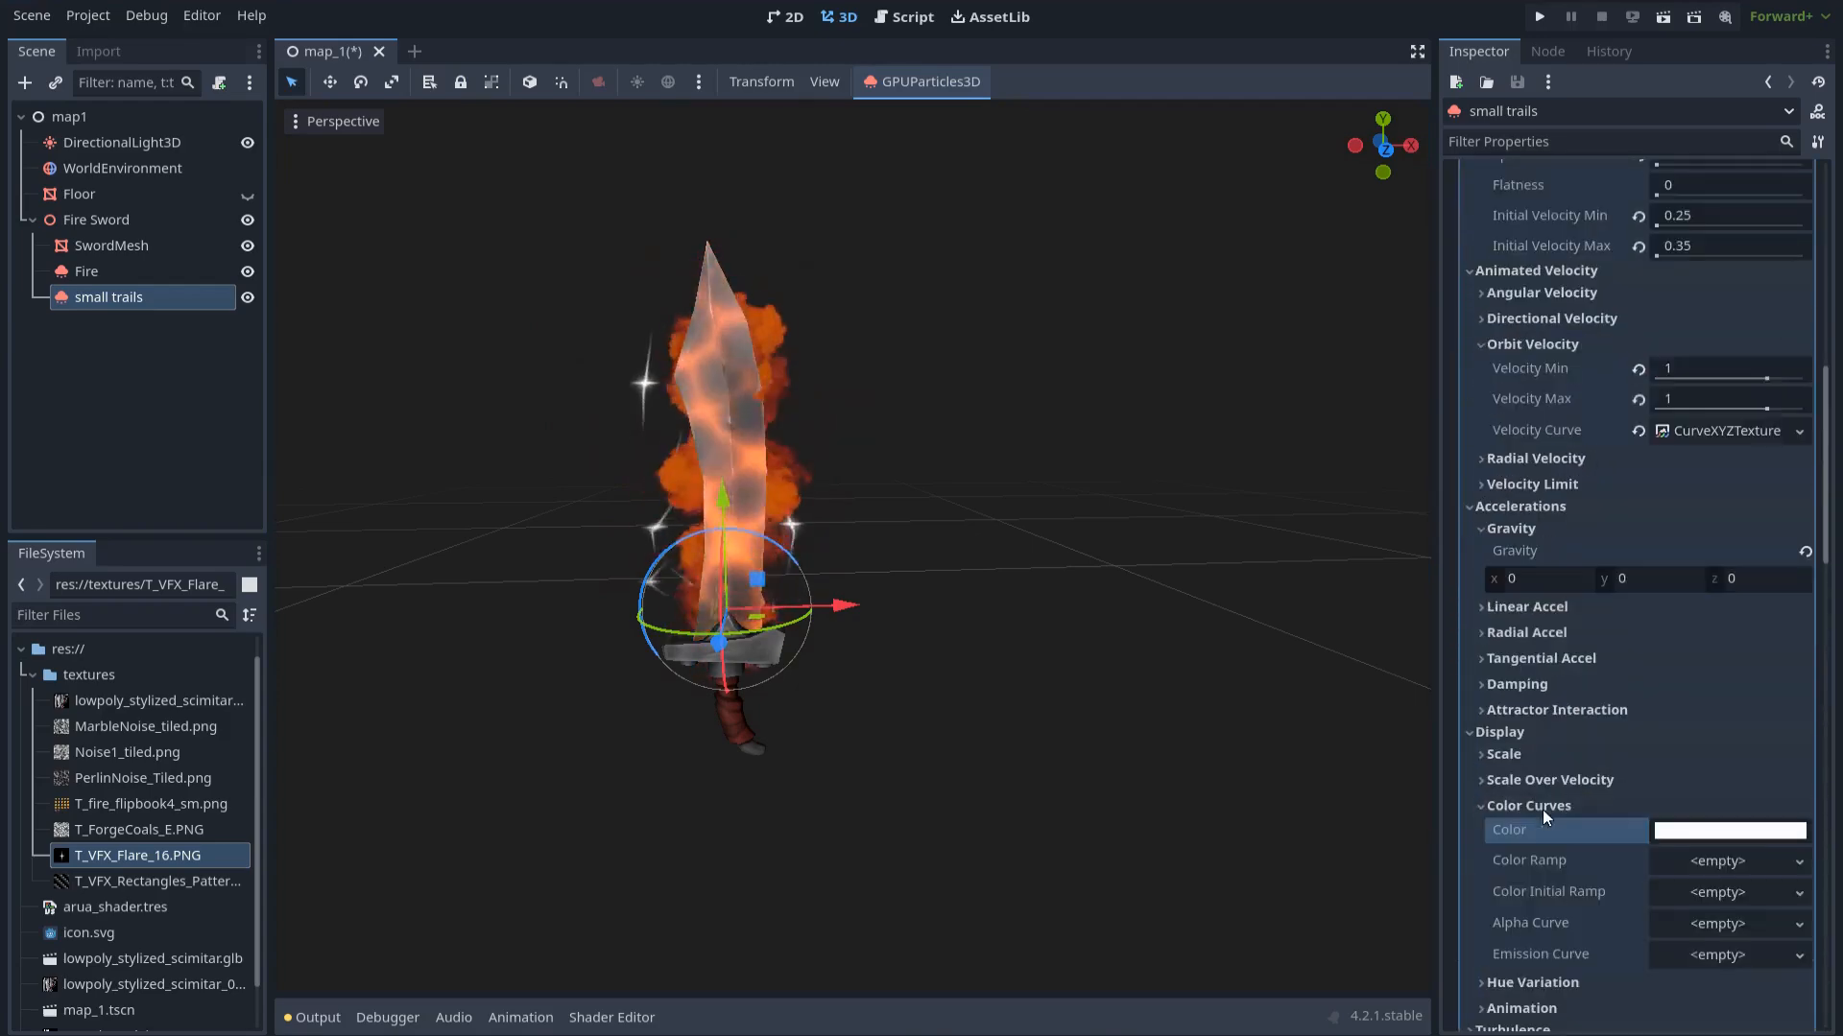
left_click(1686, 831)
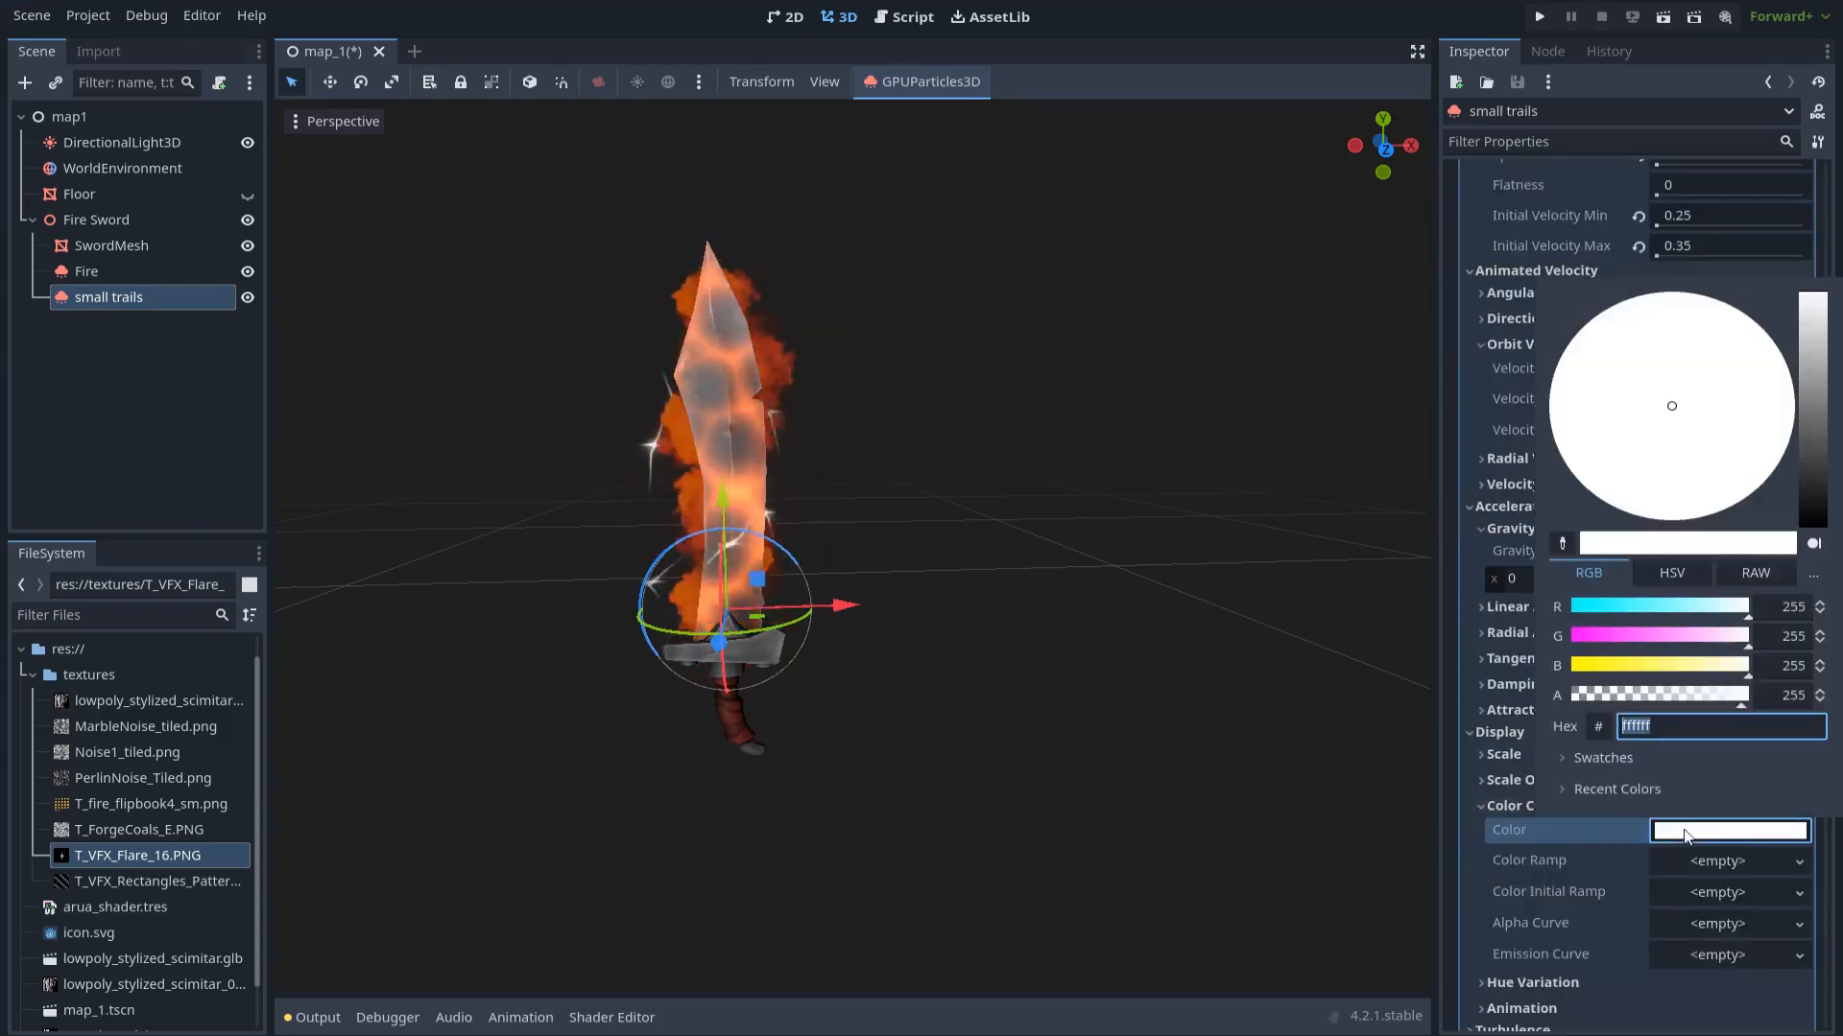
left_click(1755, 573)
left_click_drag(1583, 637, 1587, 608)
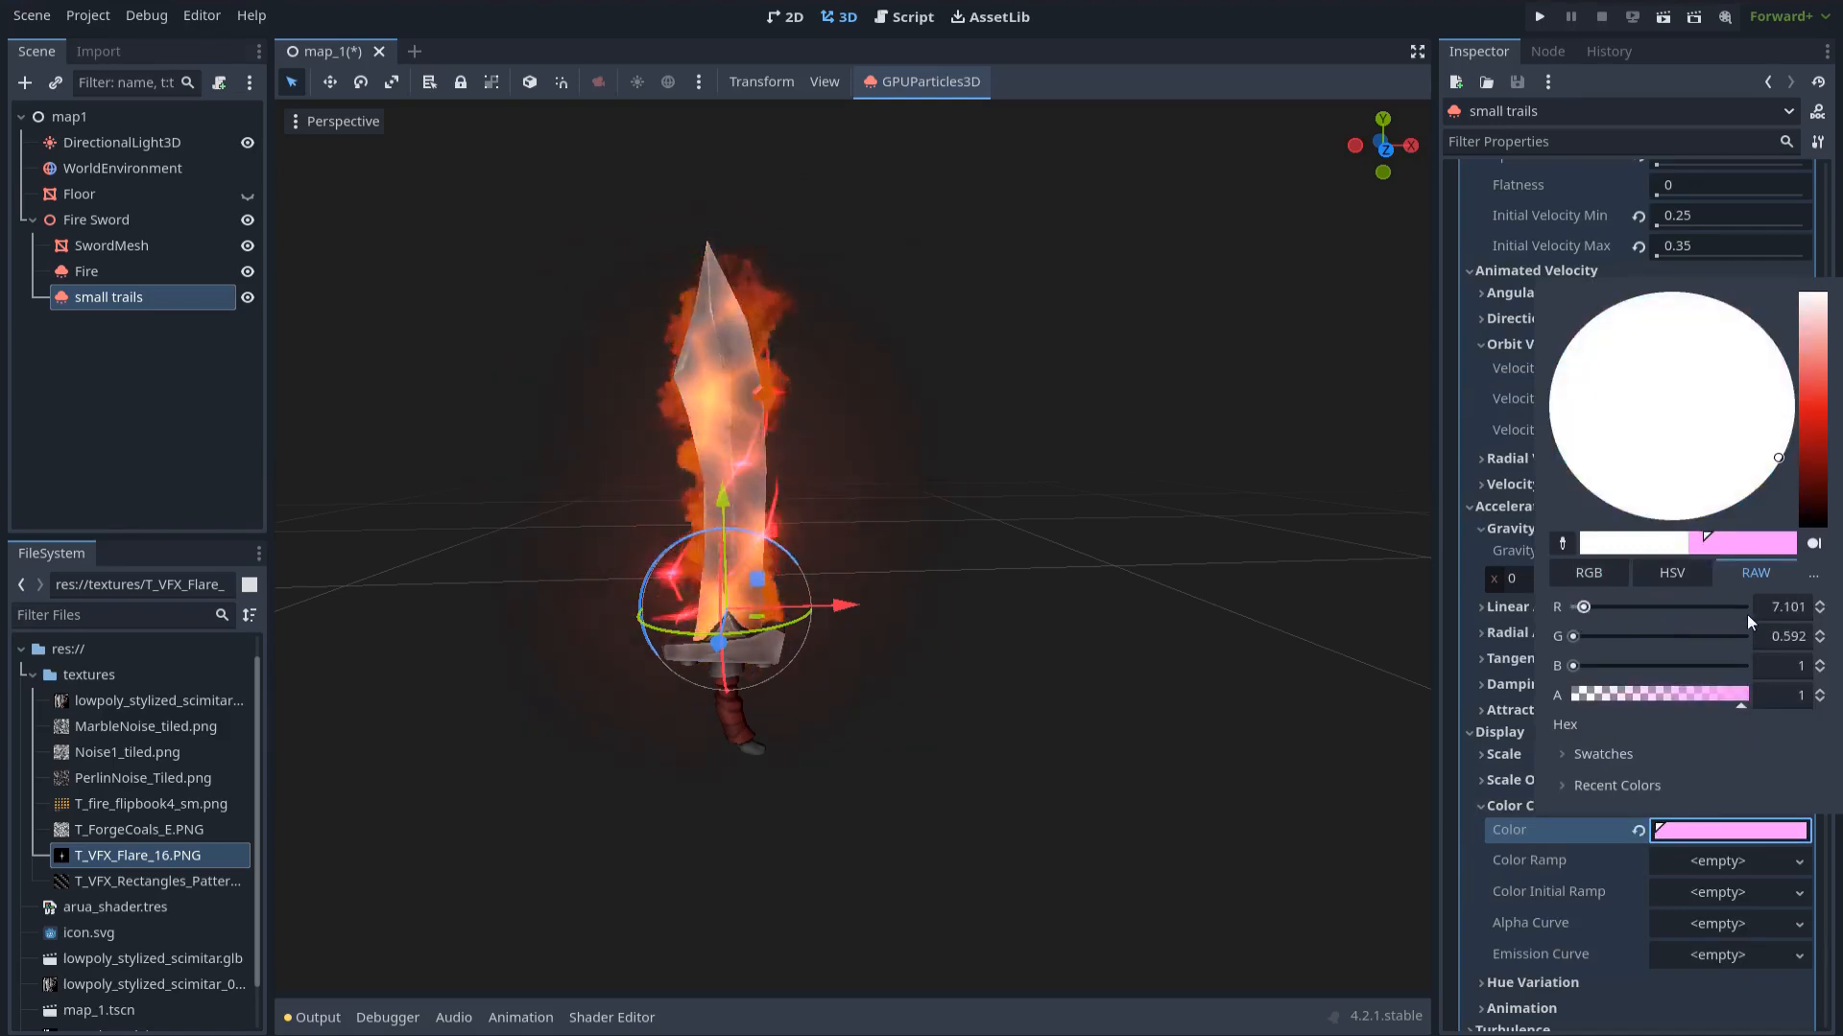
left_click(1785, 606)
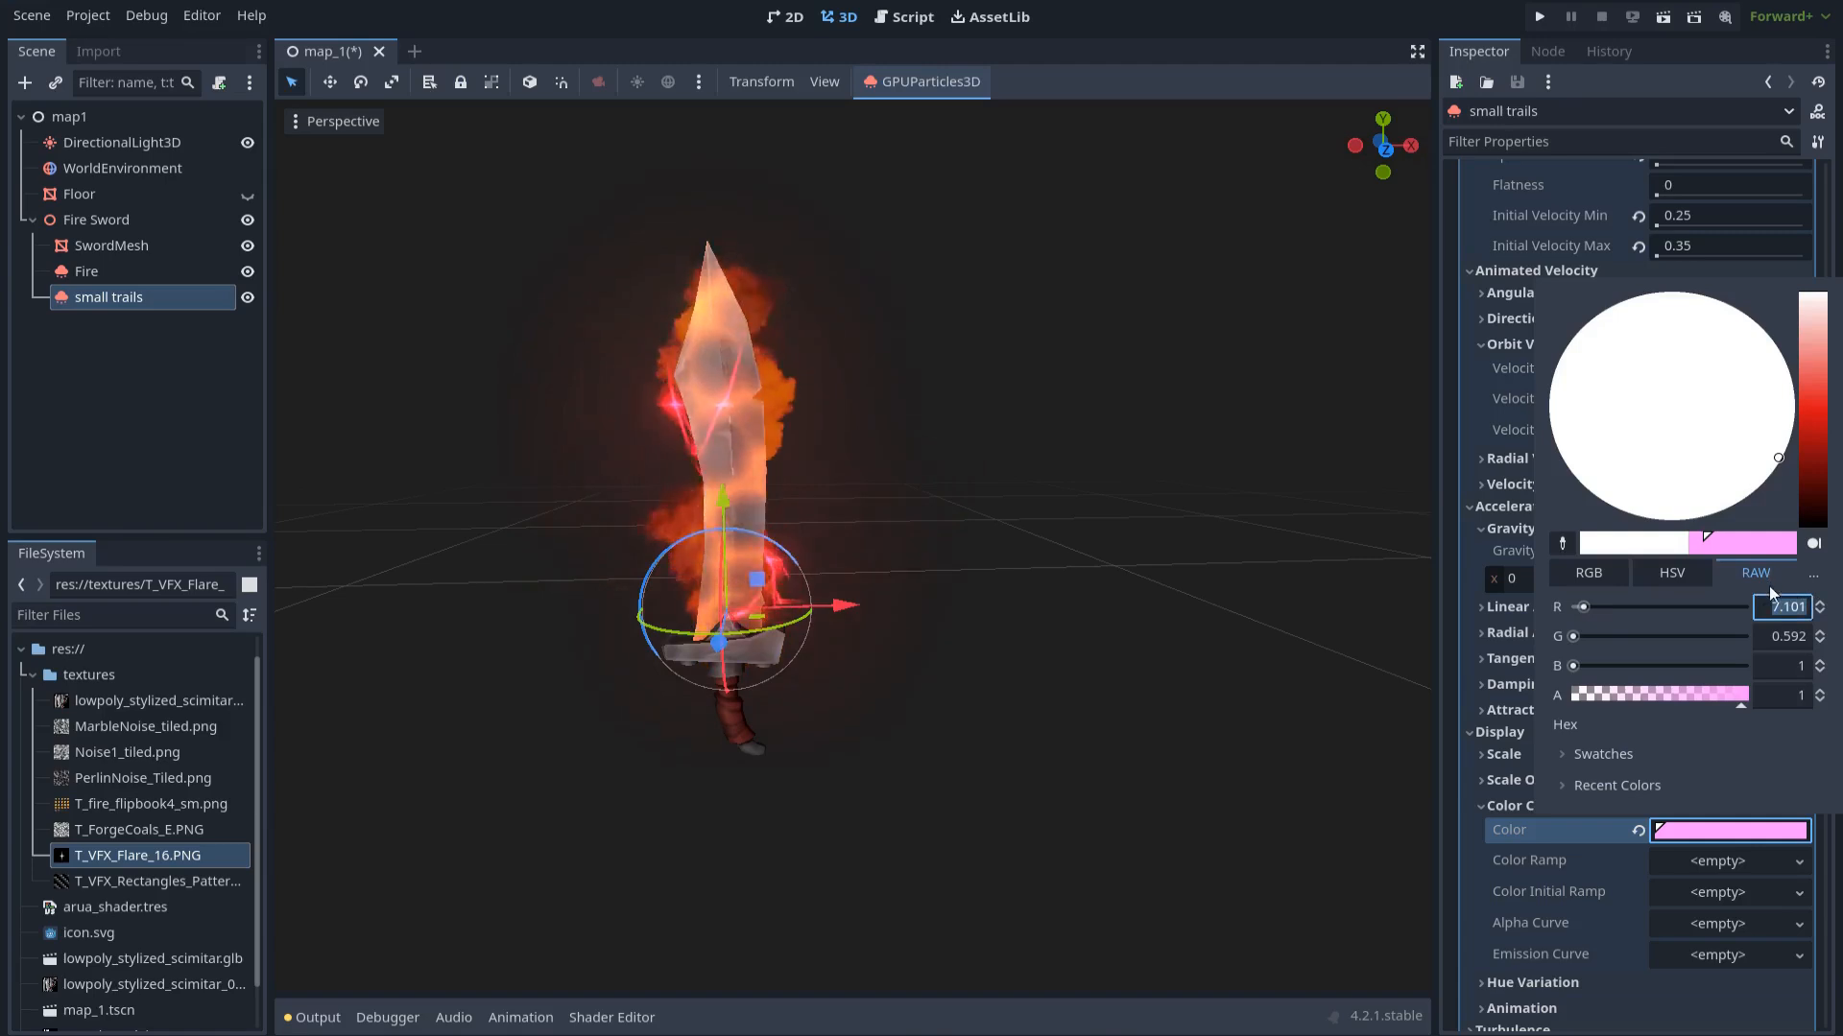
type("5")
key("Tab")
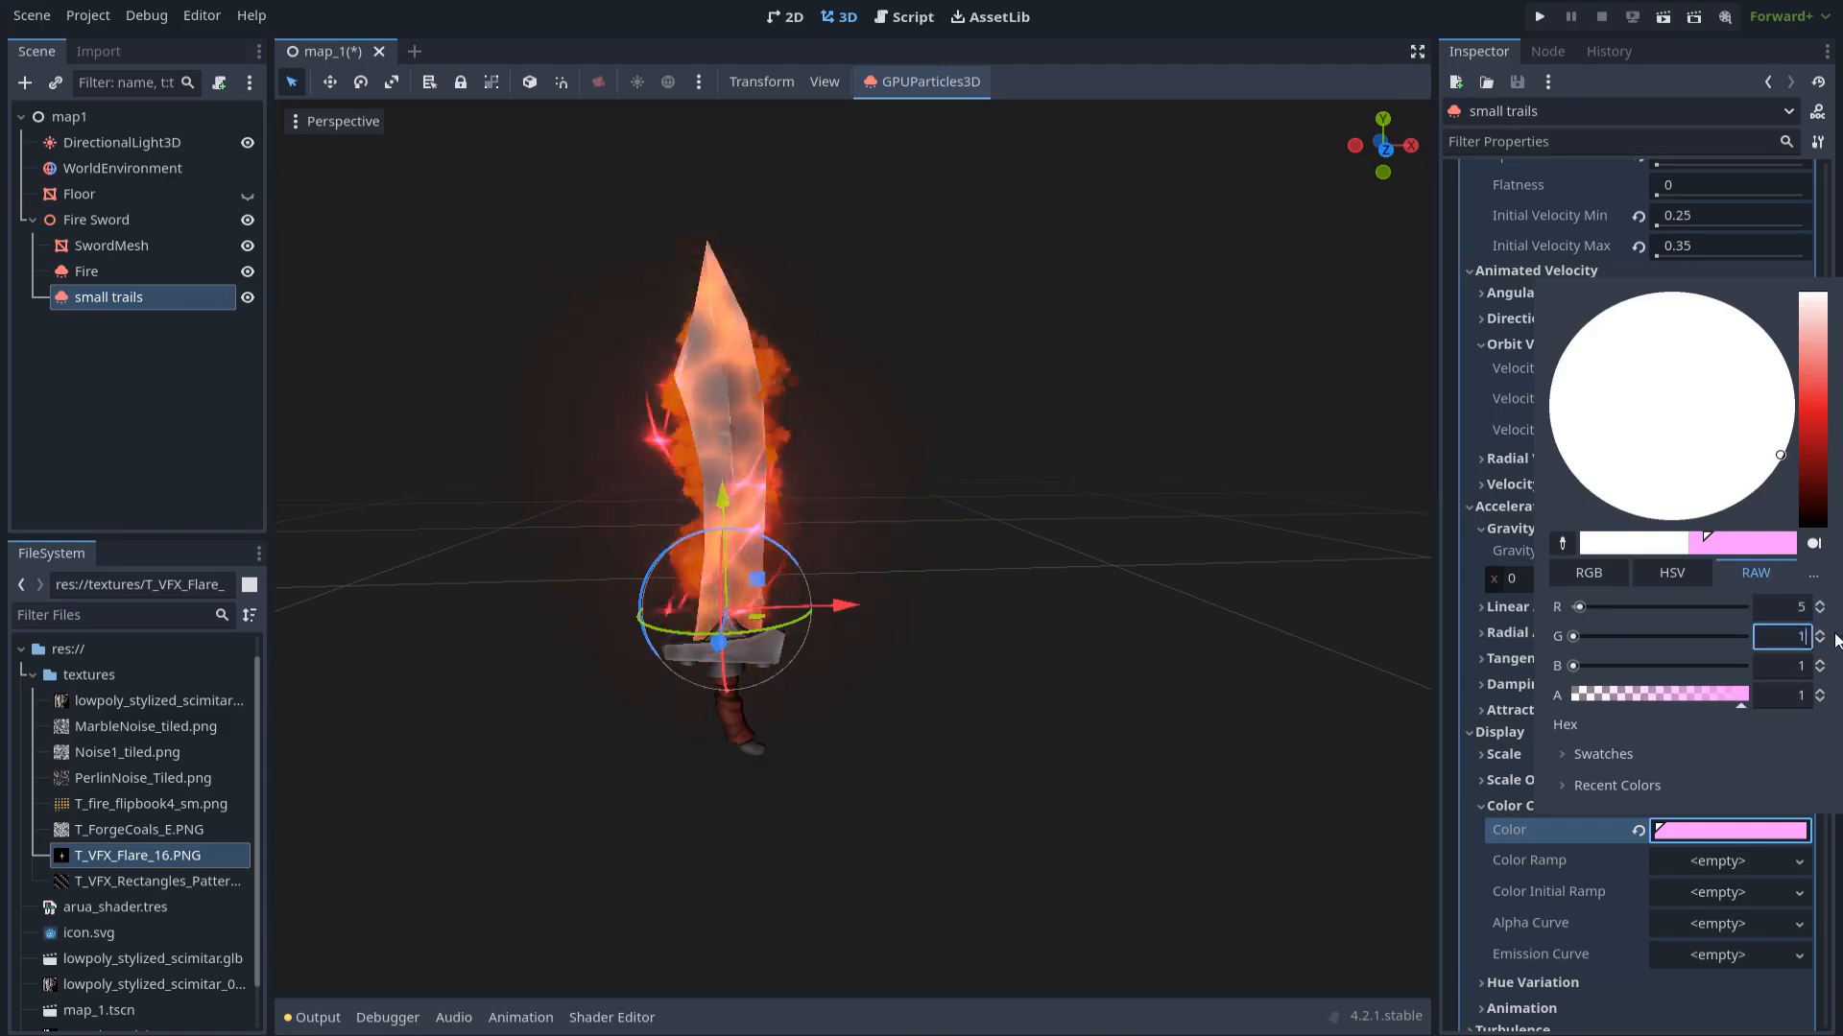
type("1.2")
key("Tab")
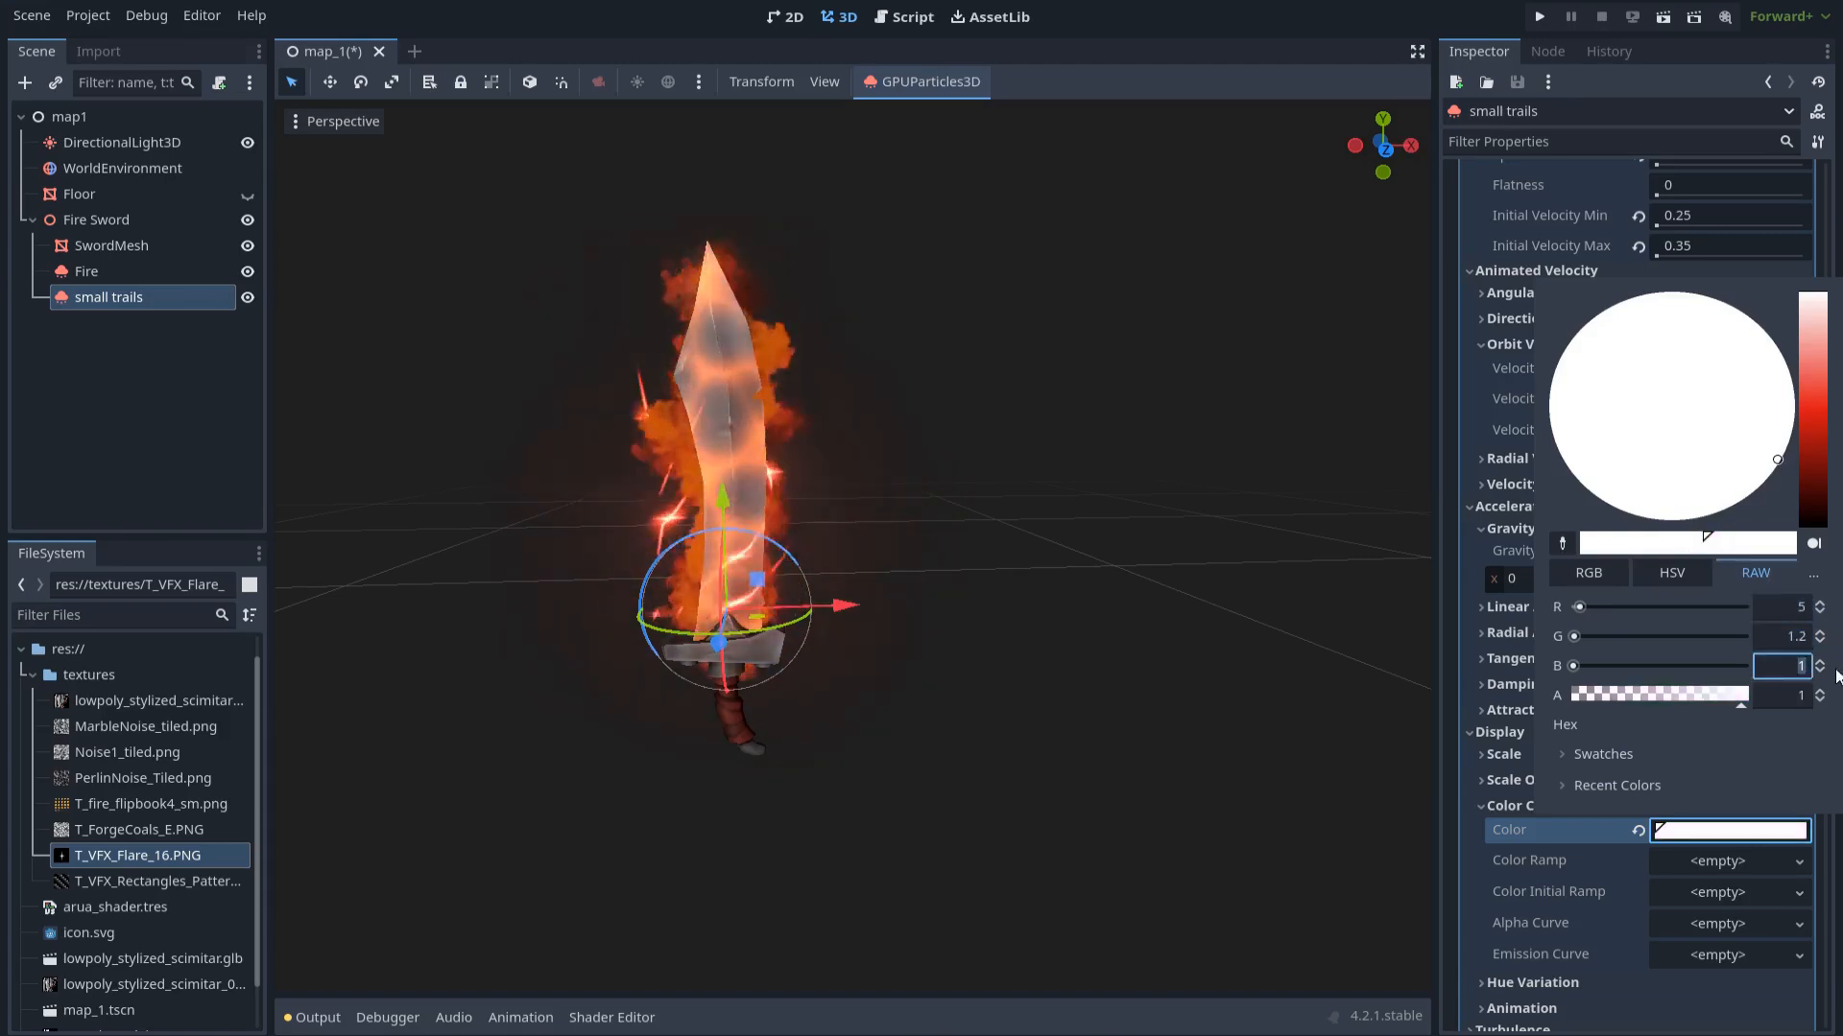
type("0.4")
key("Return")
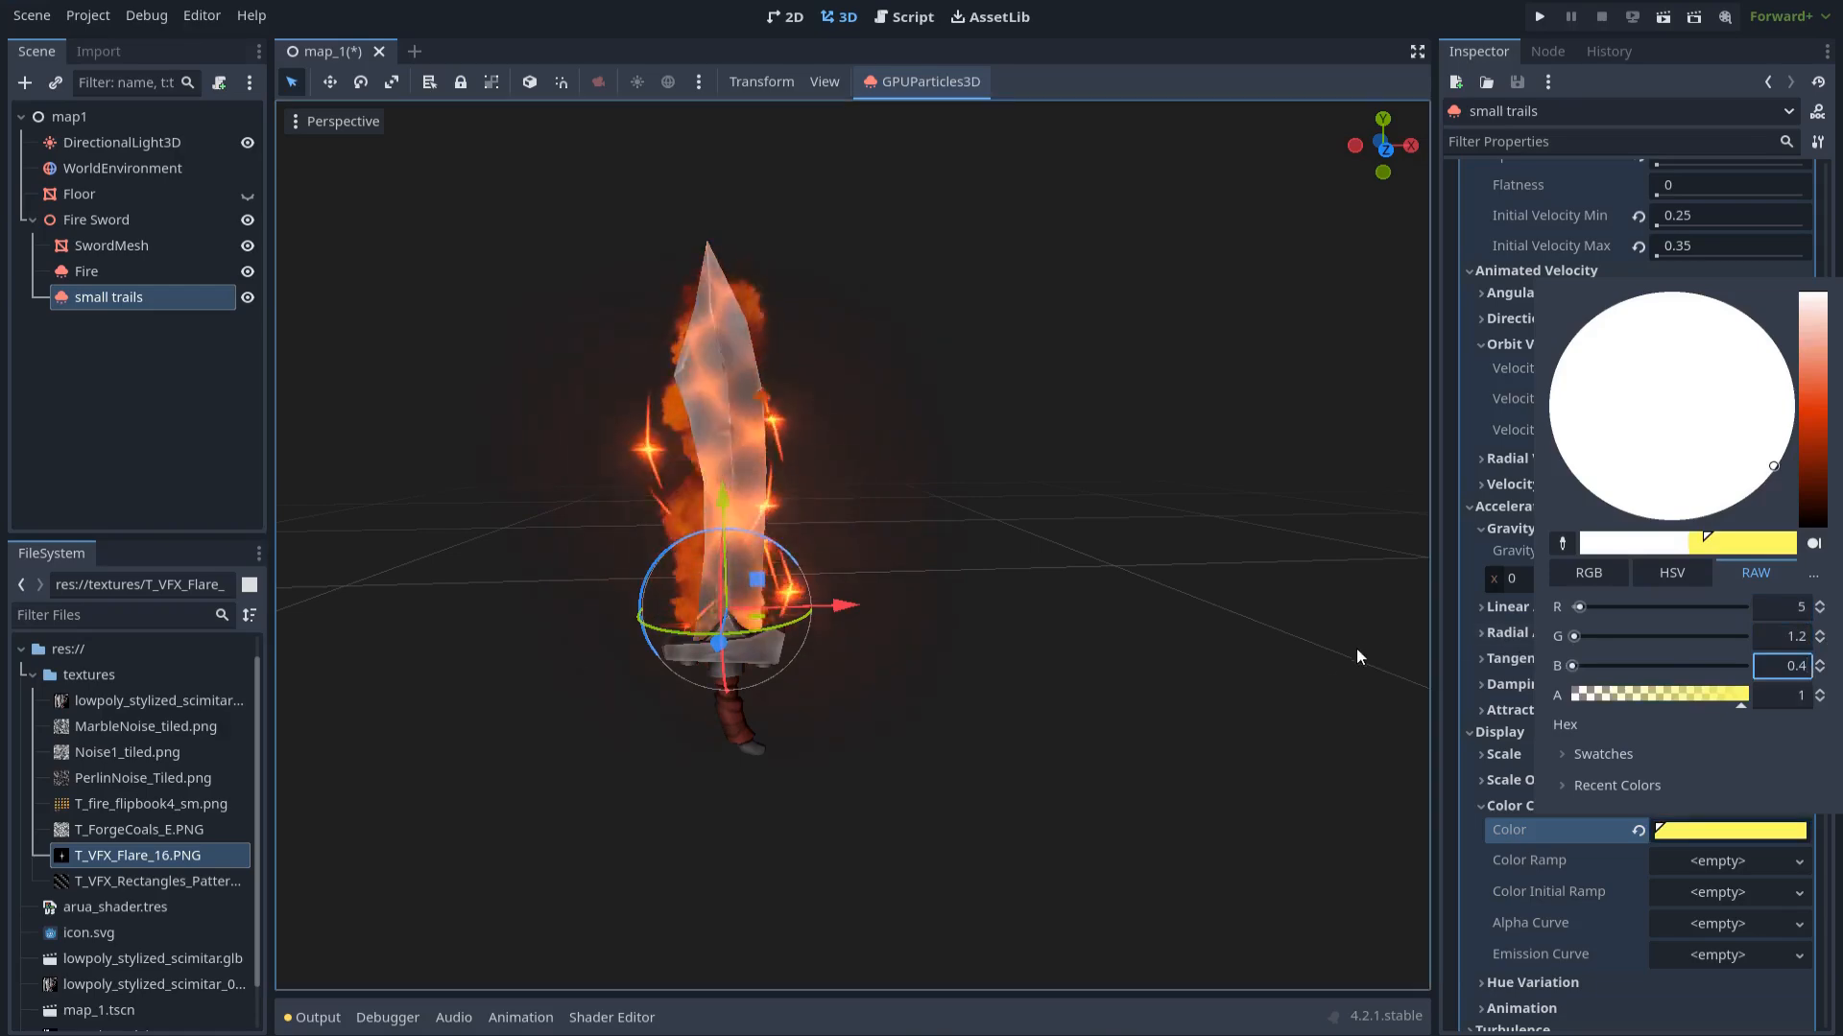
left_click(1460, 655)
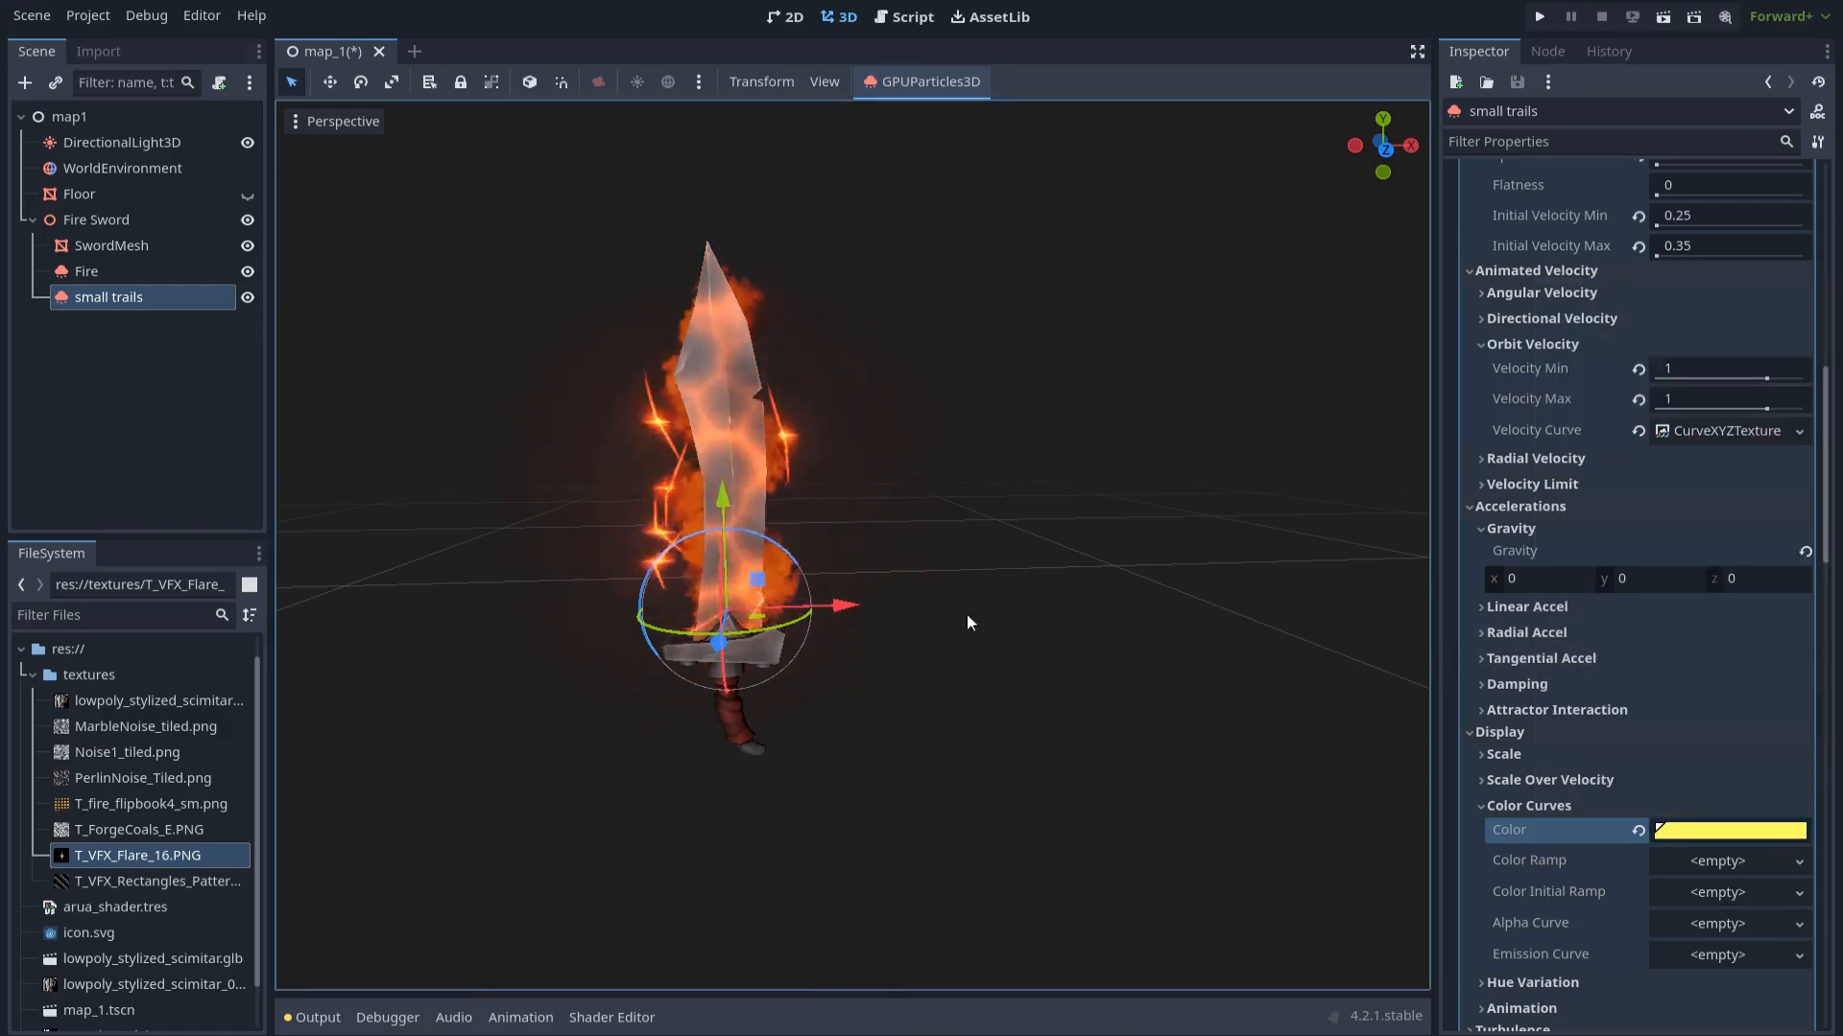
Set the small trails particle amount to 5
scroll(1680, 447, "up", 10)
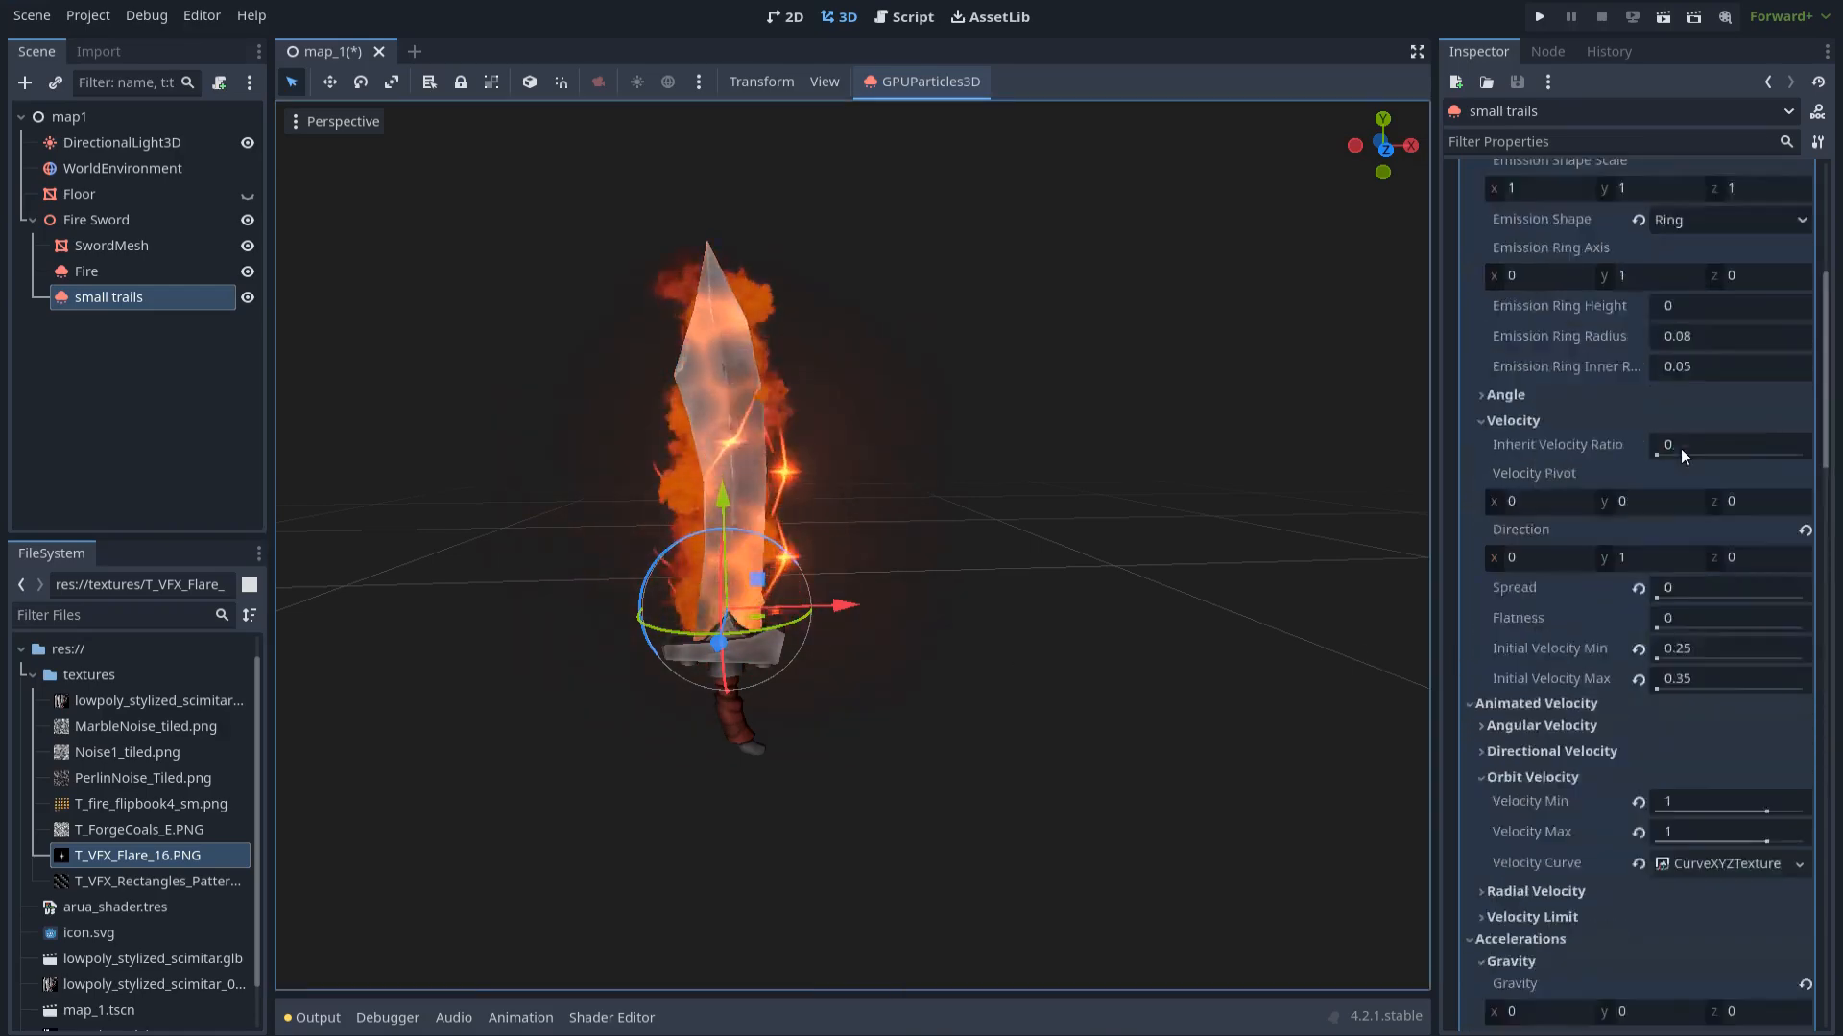
left_click(1682, 228)
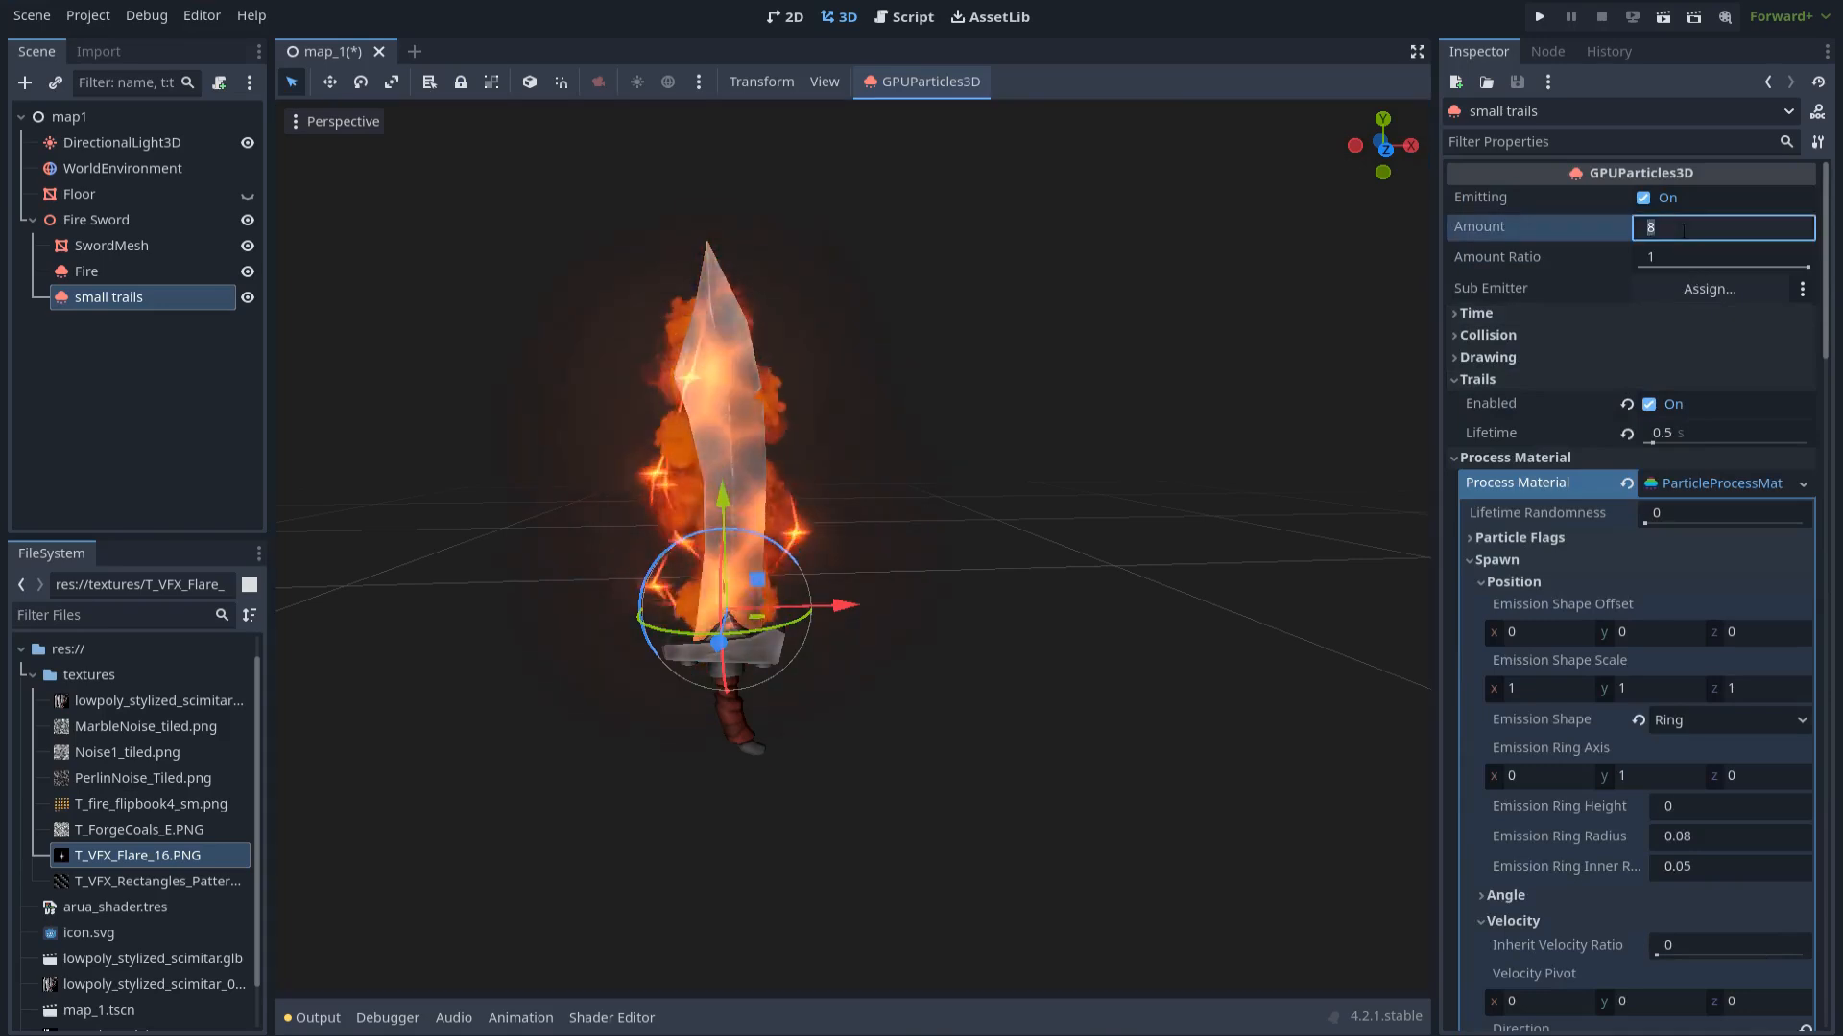
type("5")
key("Return")
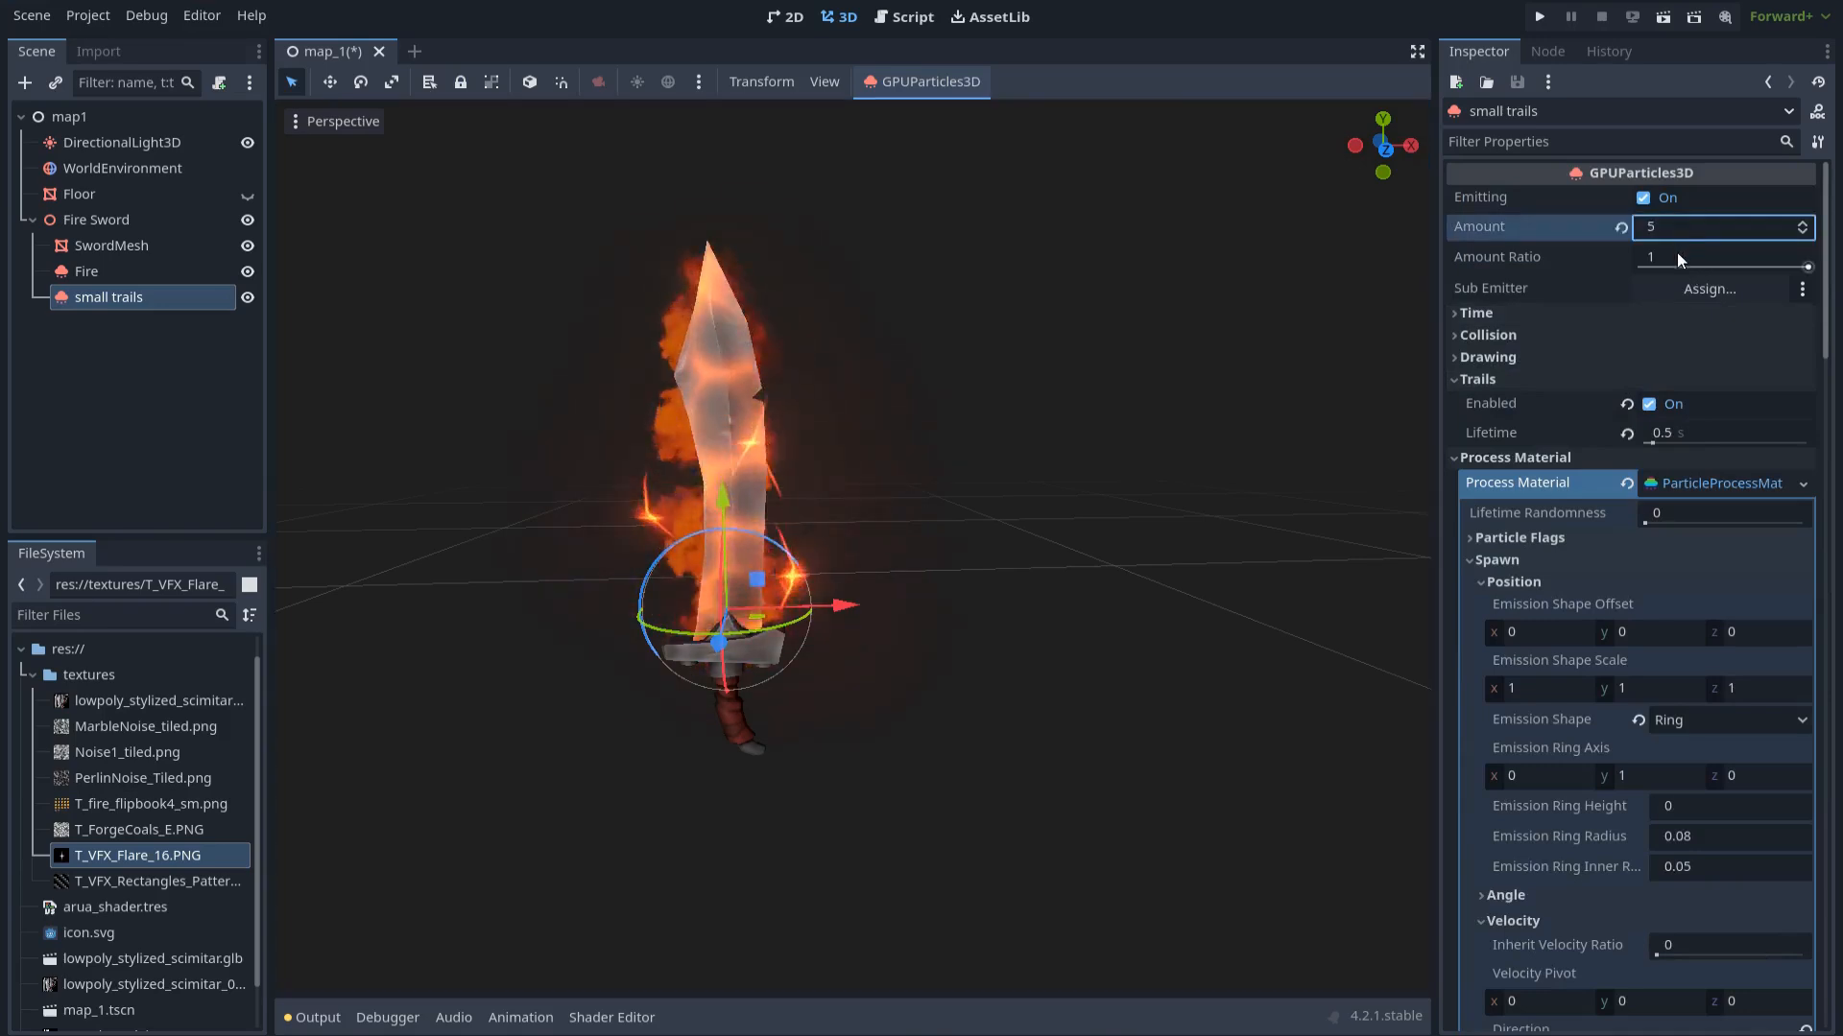
Set the small trails particle lifetime to 1.5 s and lower the emitter slightly toward the sword's guard
left_click(1609, 315)
left_click(1653, 341)
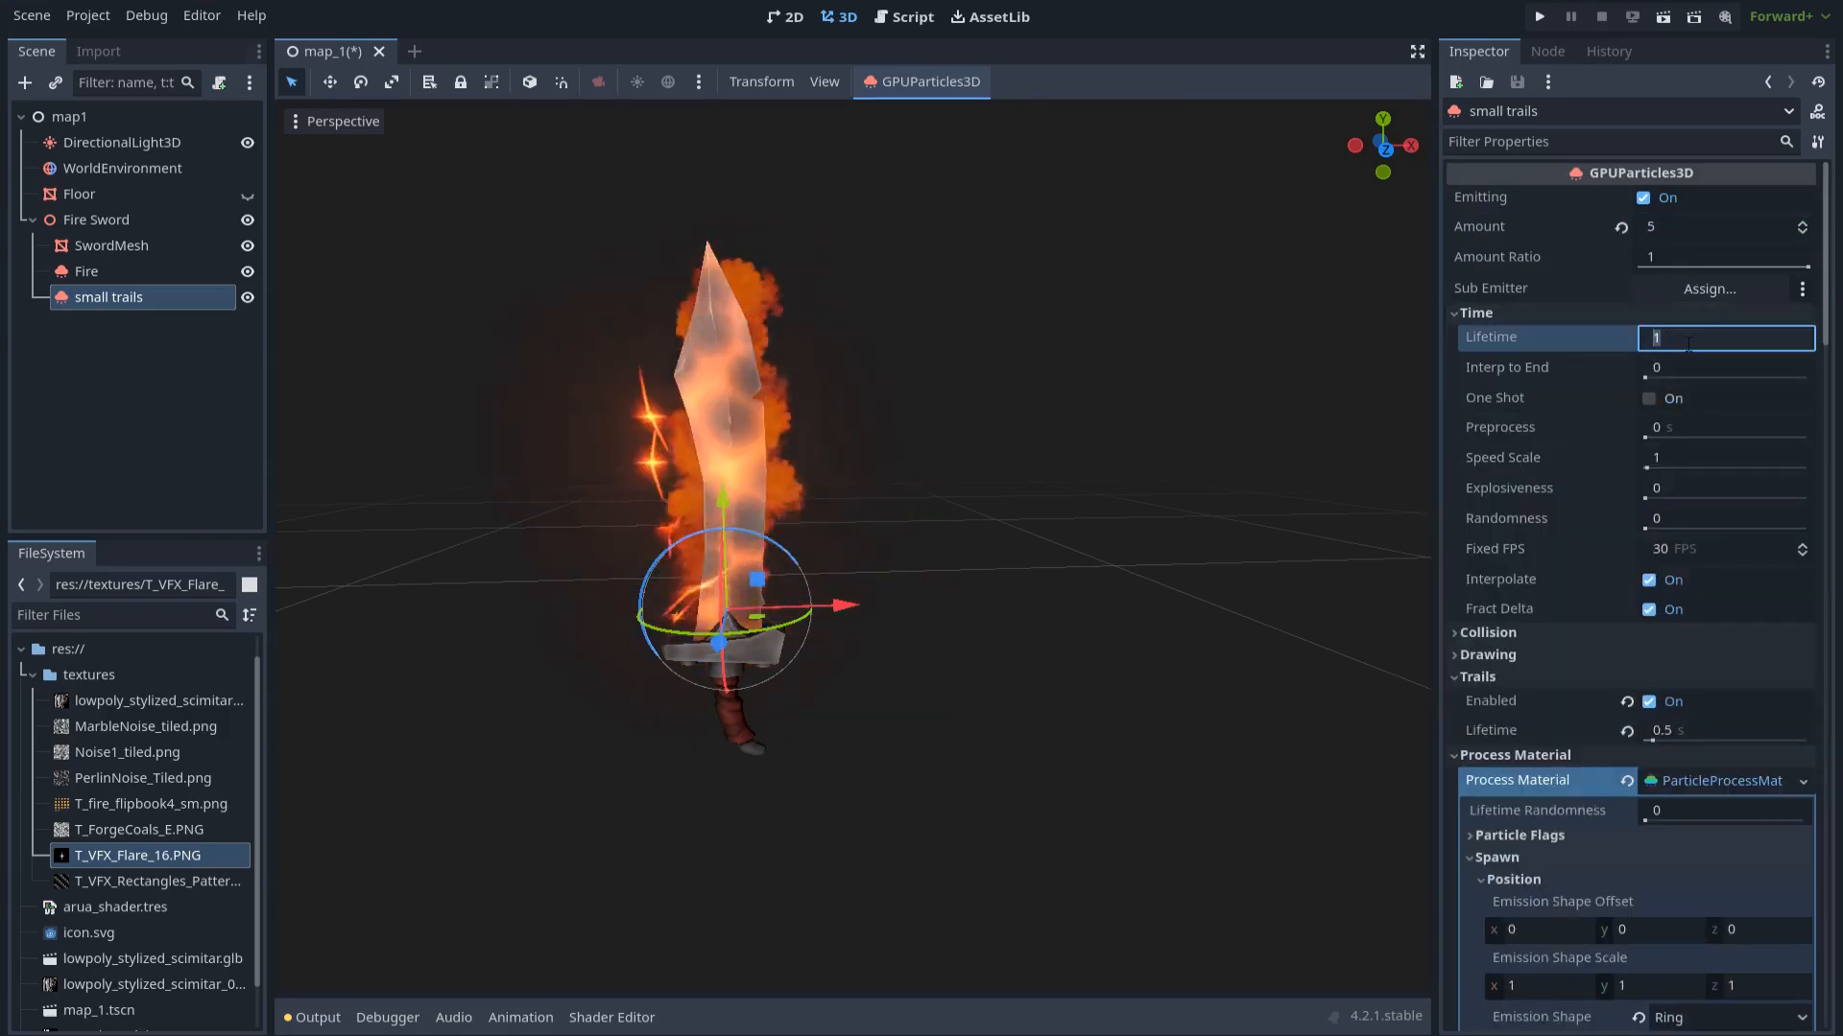
type("1.5")
key("Return")
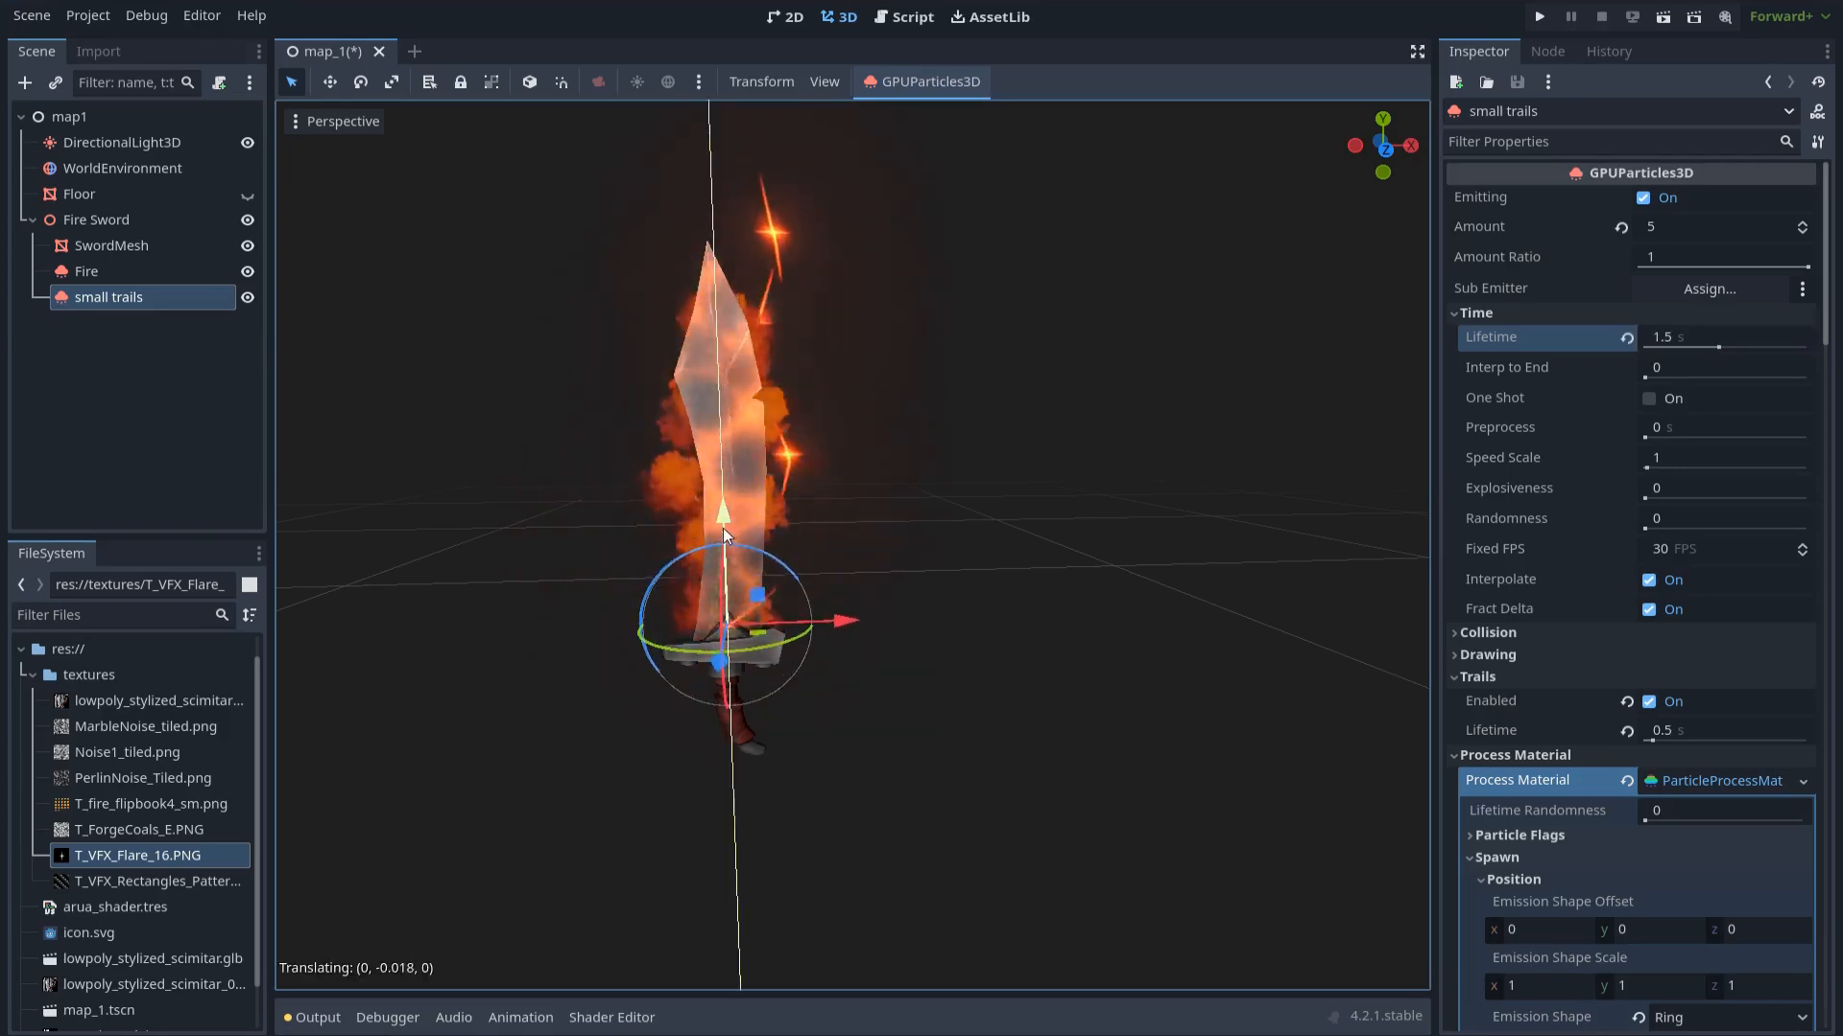
left_click(787, 499)
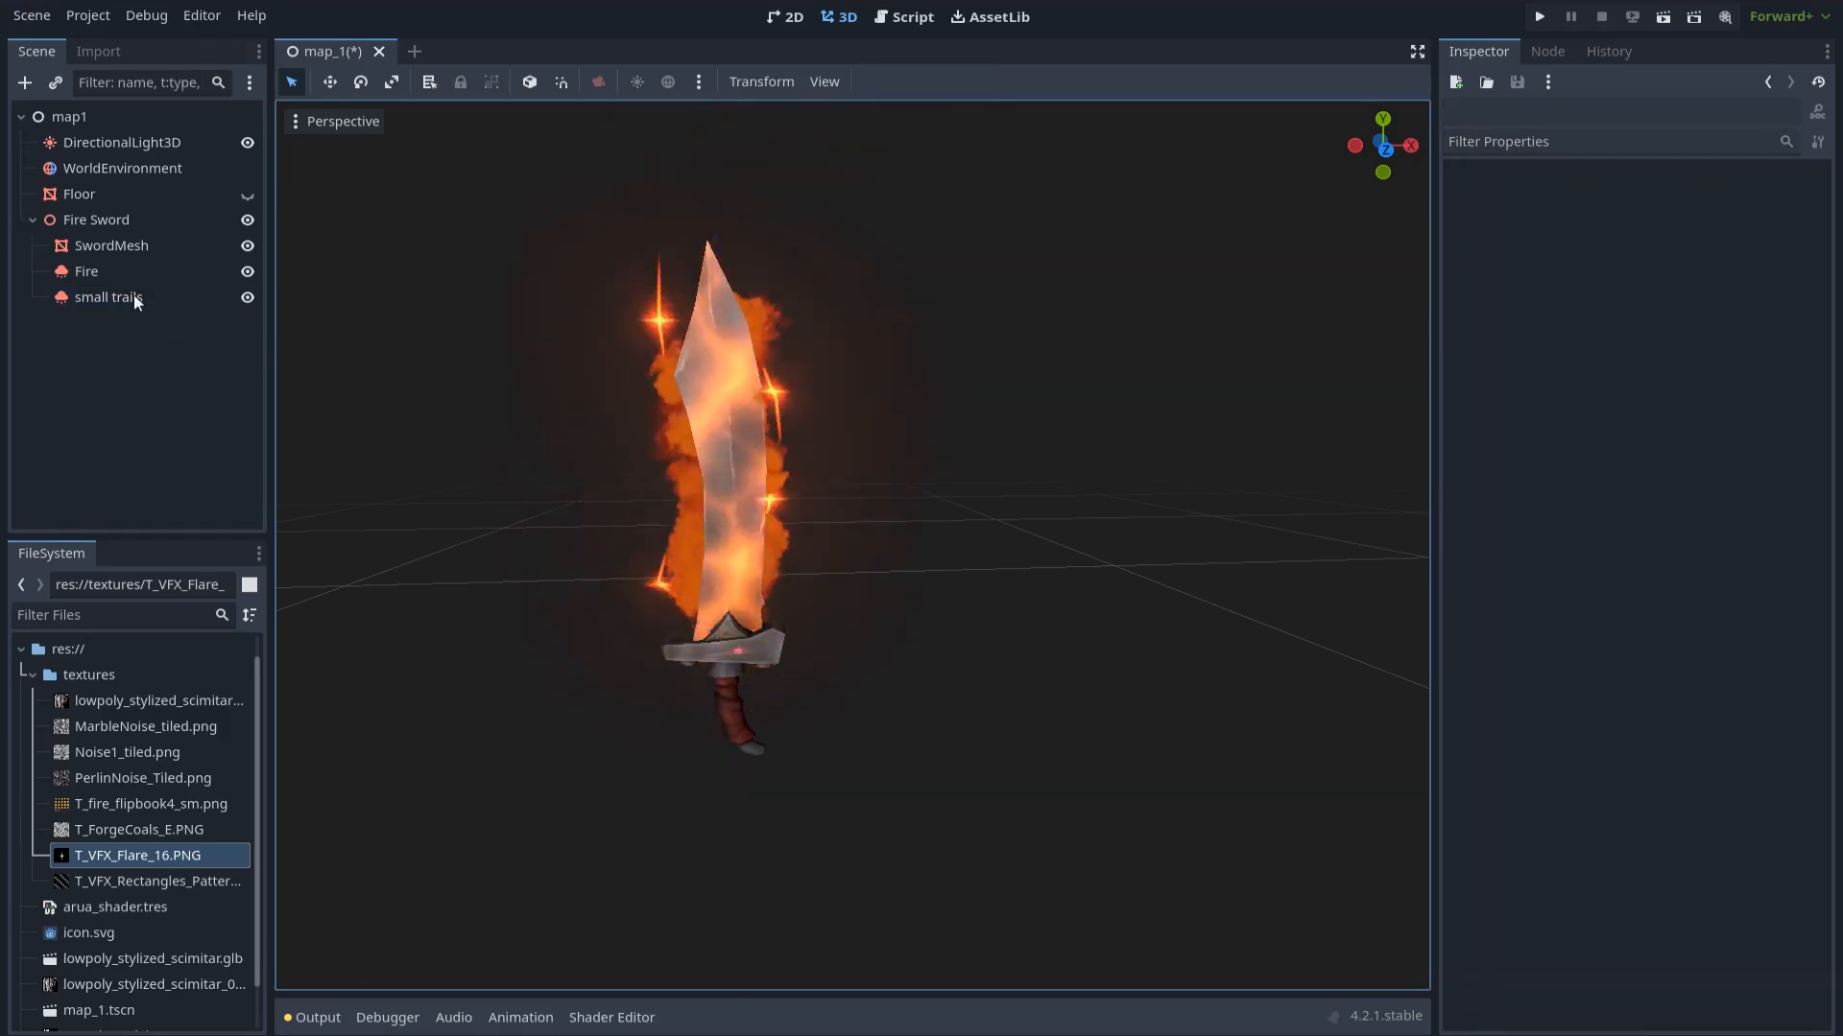
Move the Fire Sword node sideways to test how the trails follow it, and undo the move
left_click(107, 222)
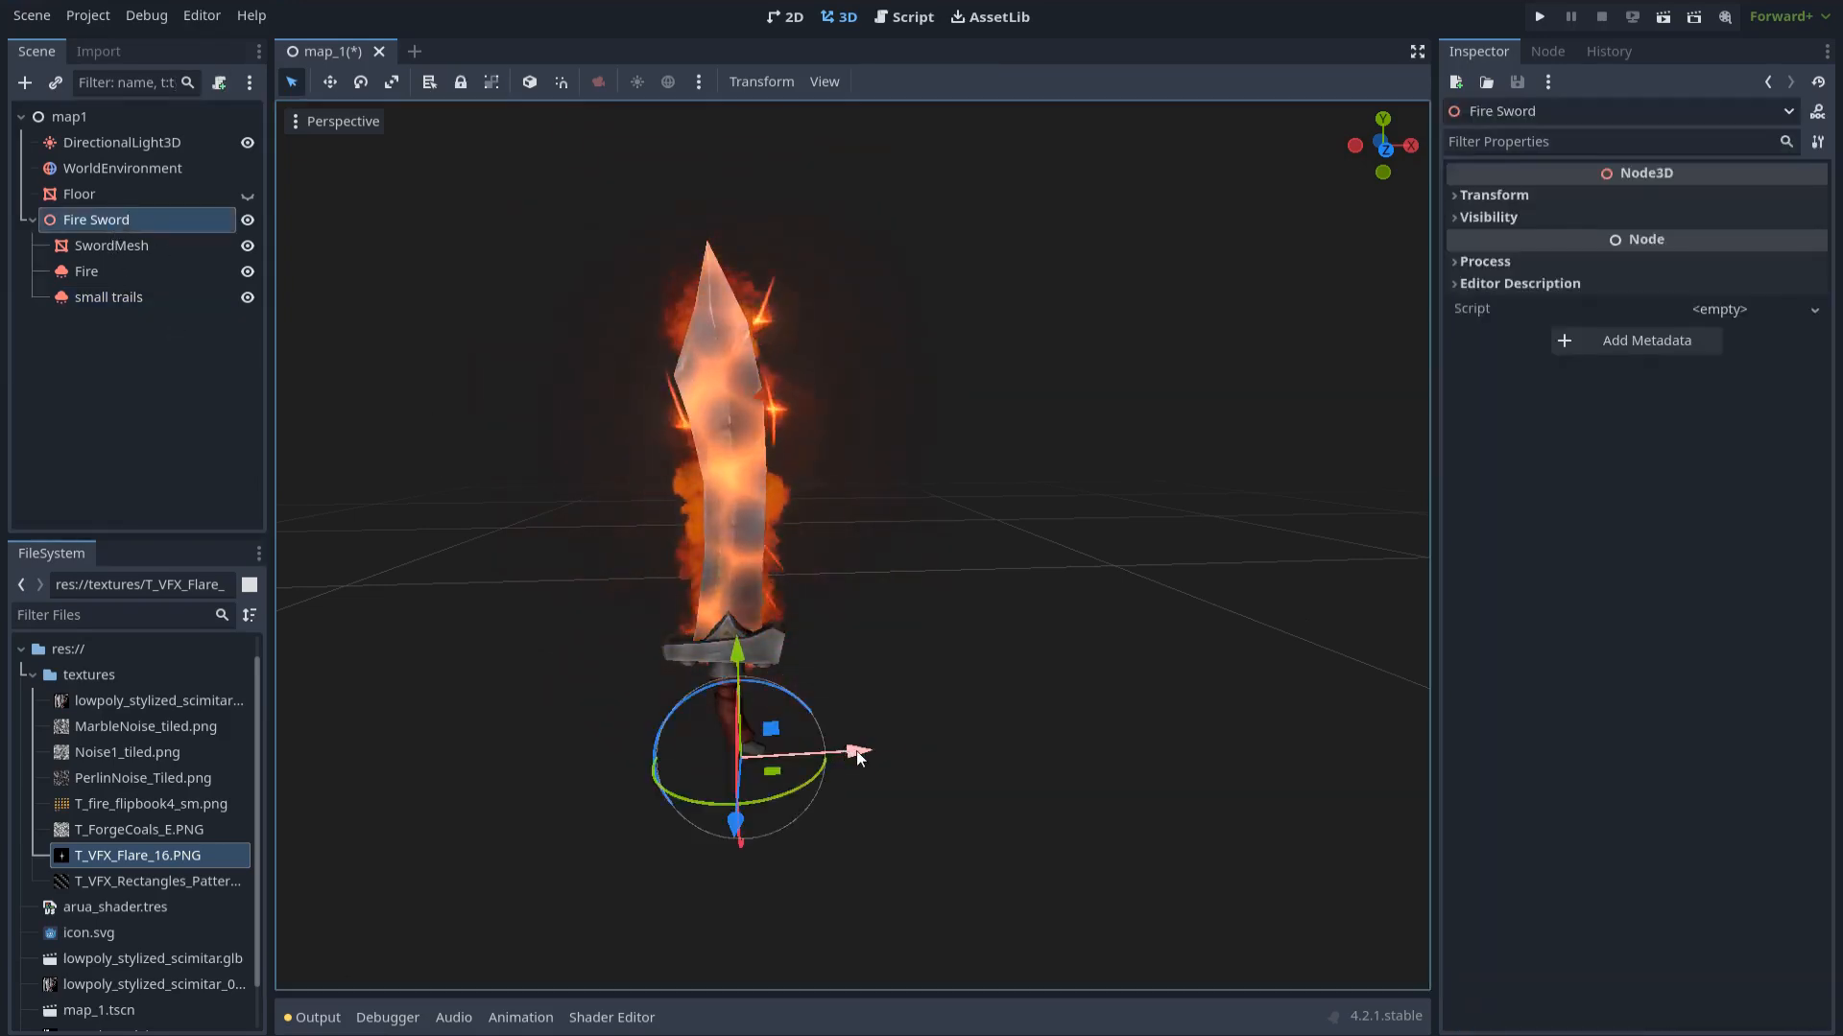
left_click_drag(856, 750, 923, 759)
key("ctrl+z")
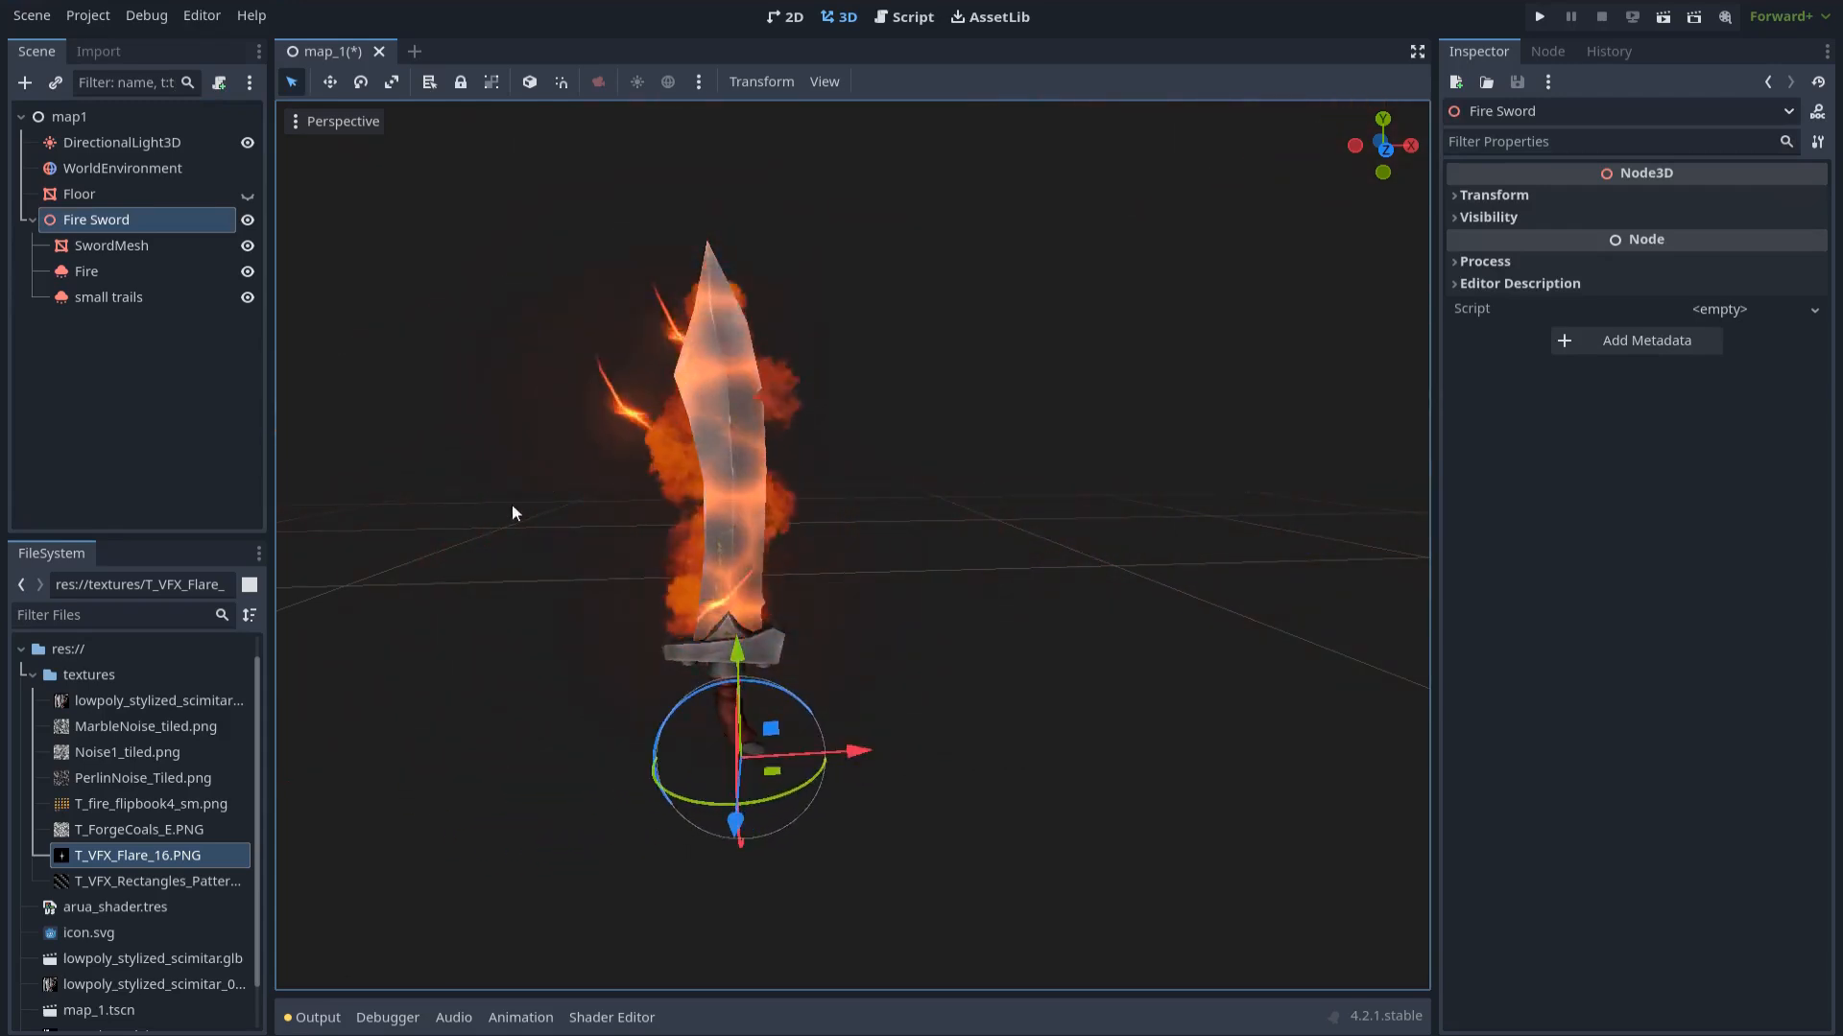
Examine the Local Coords option in the drawing settings of the small trails
left_click(144, 297)
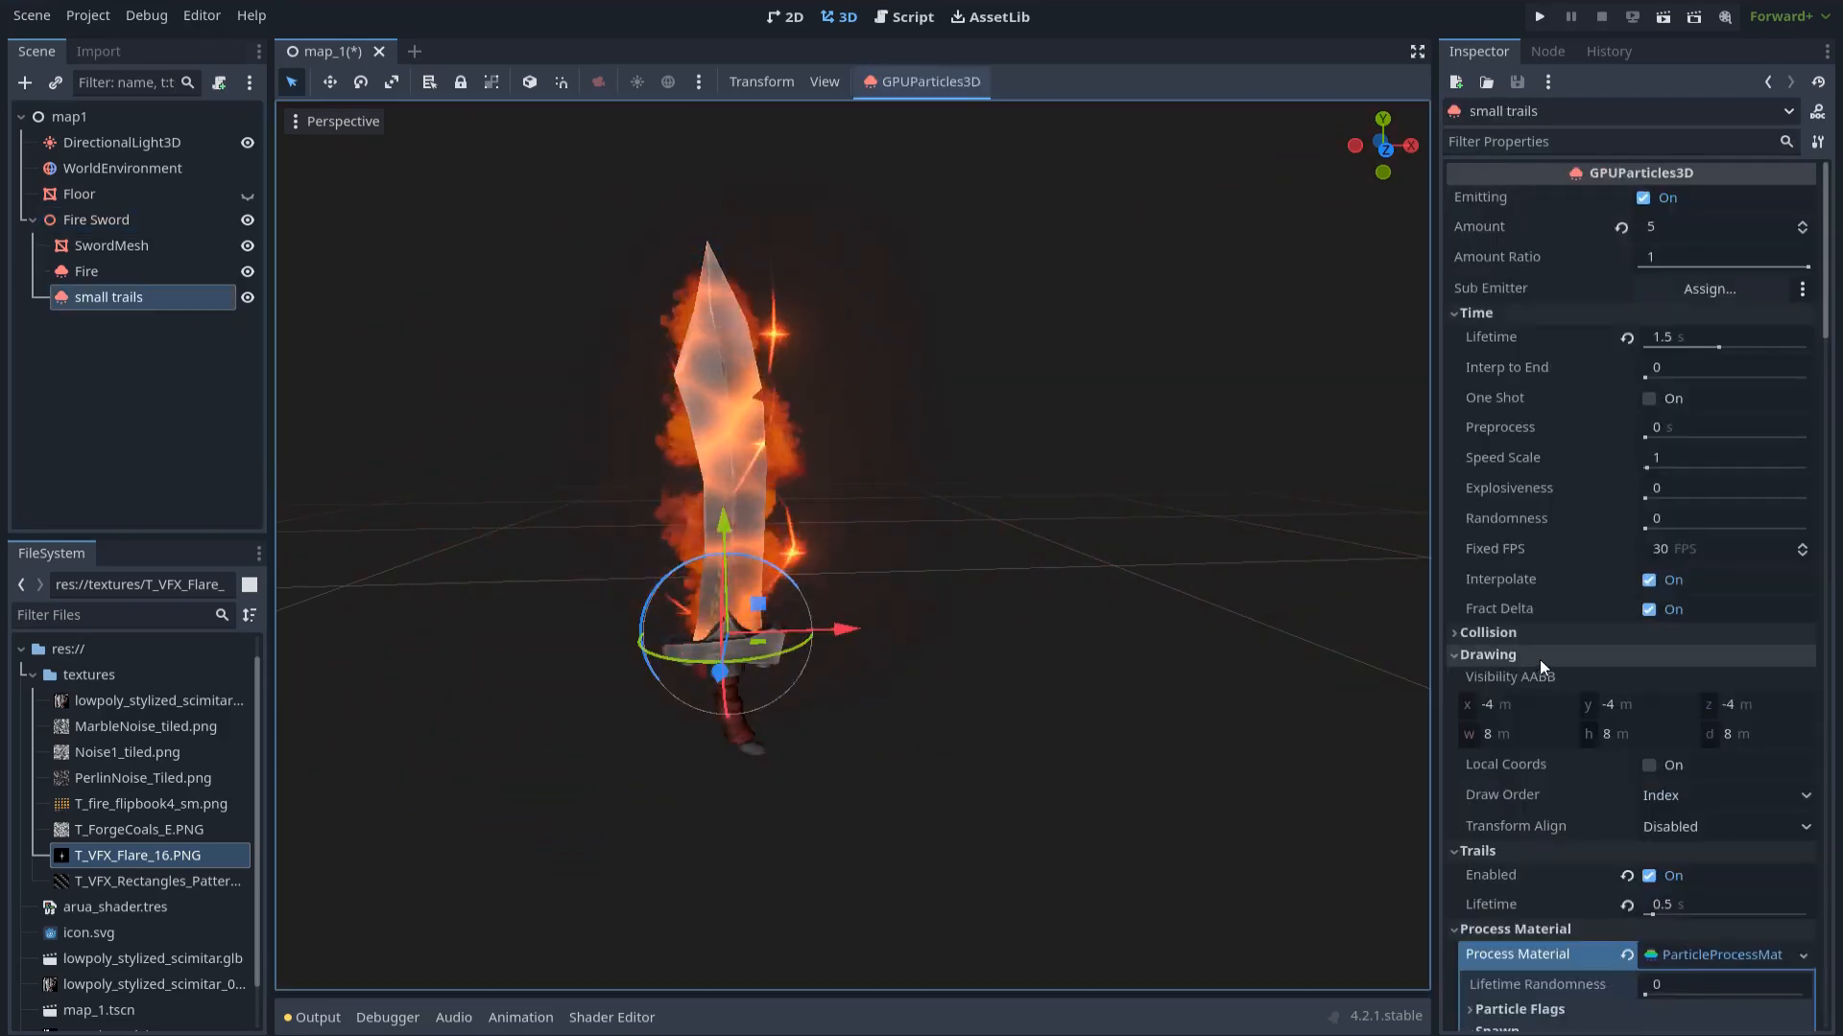
left_click(1649, 765)
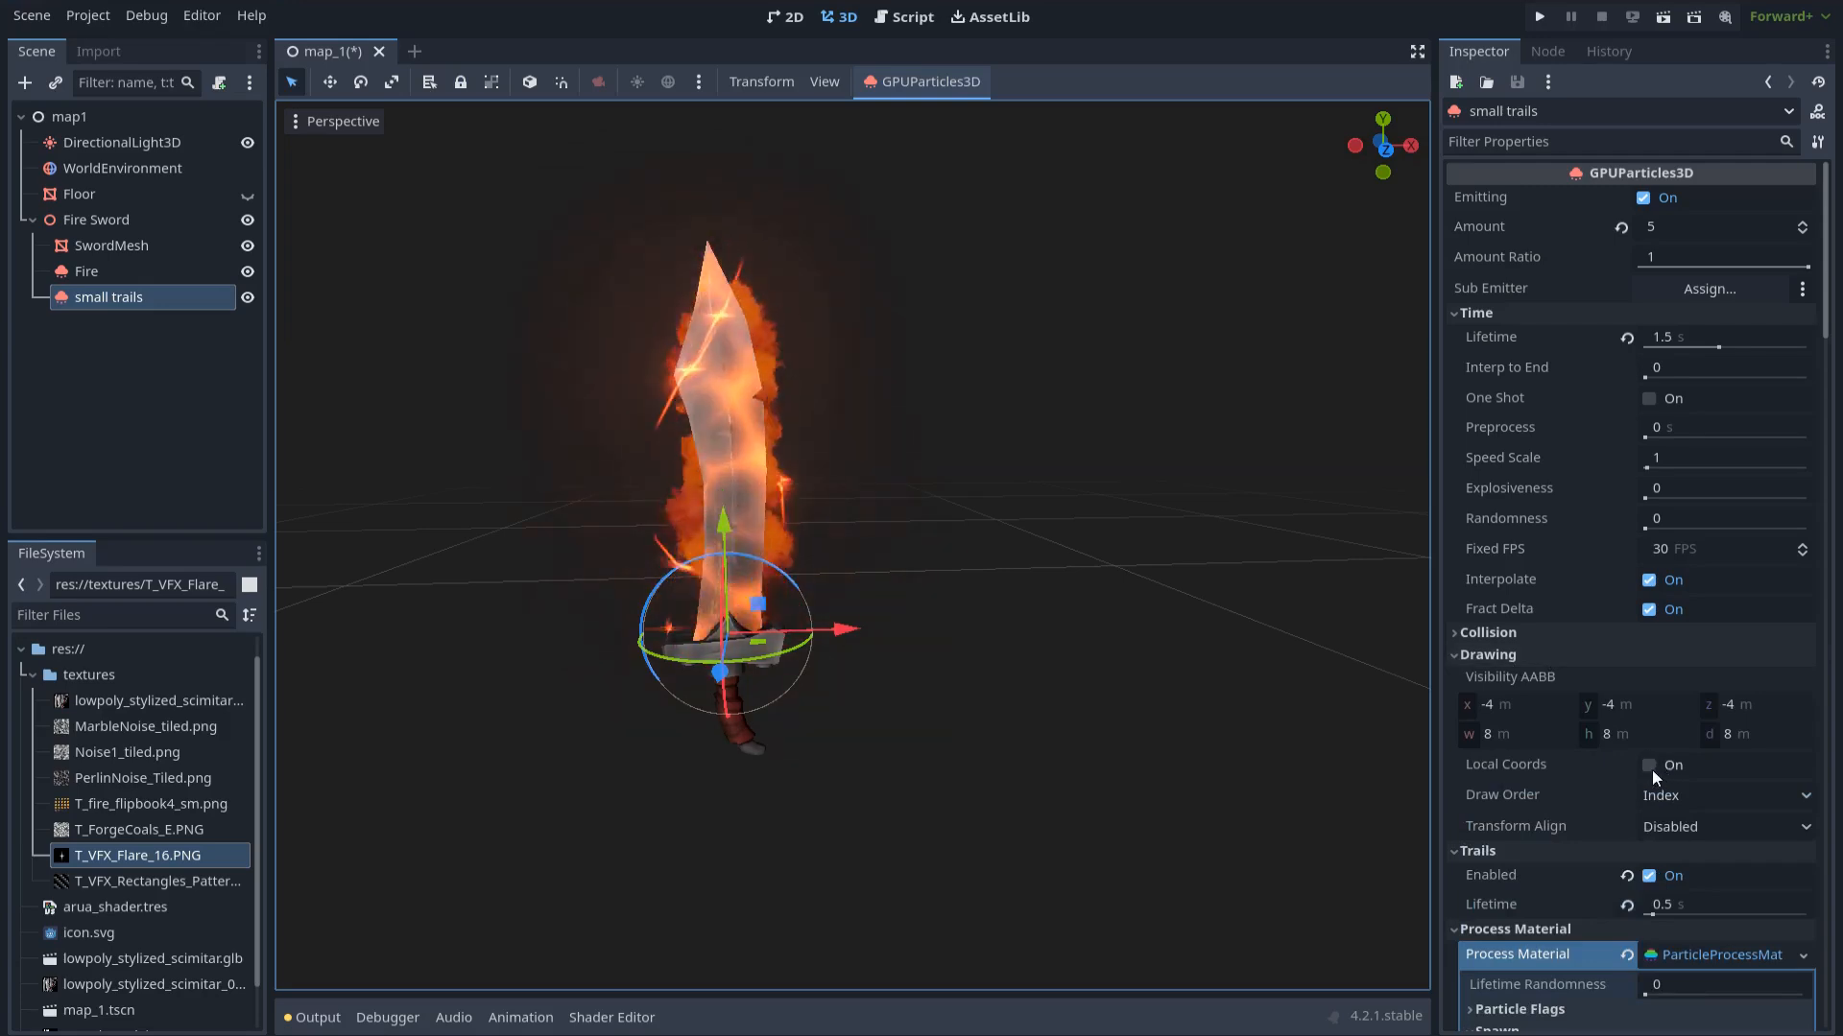
left_click(1029, 785)
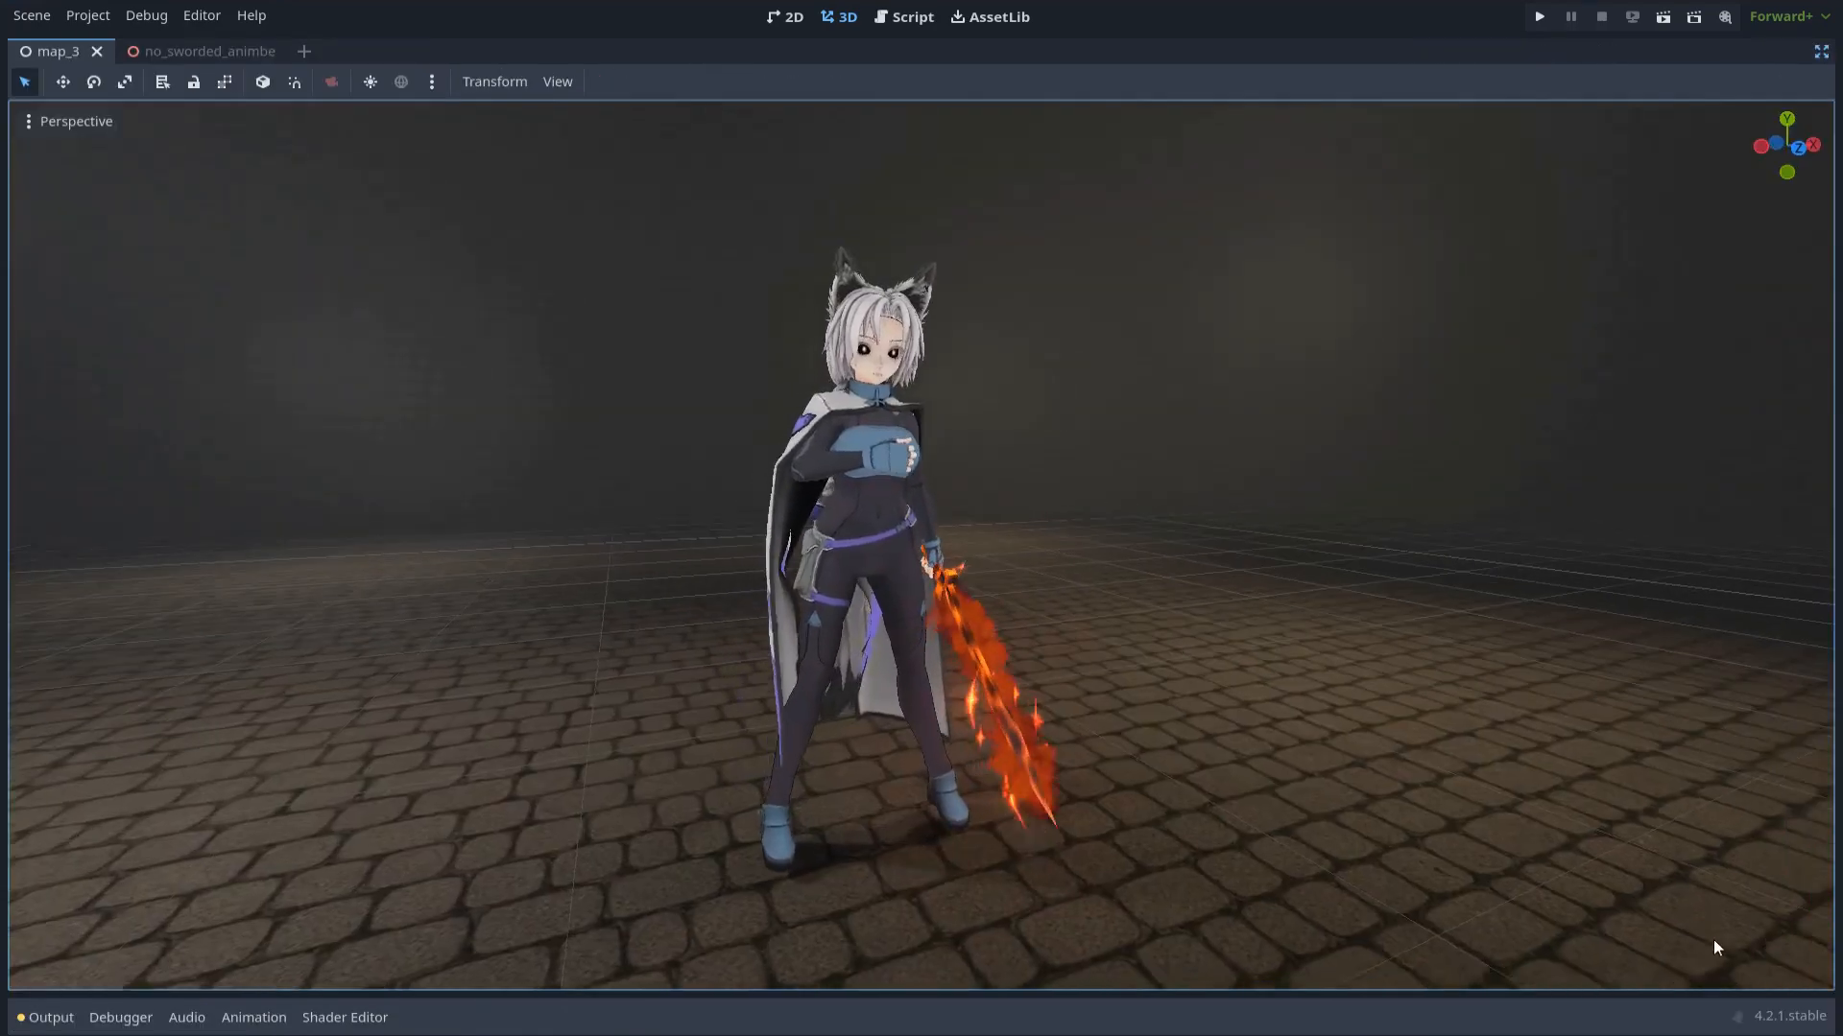
middle_click_drag(1714, 940, 1710, 960)
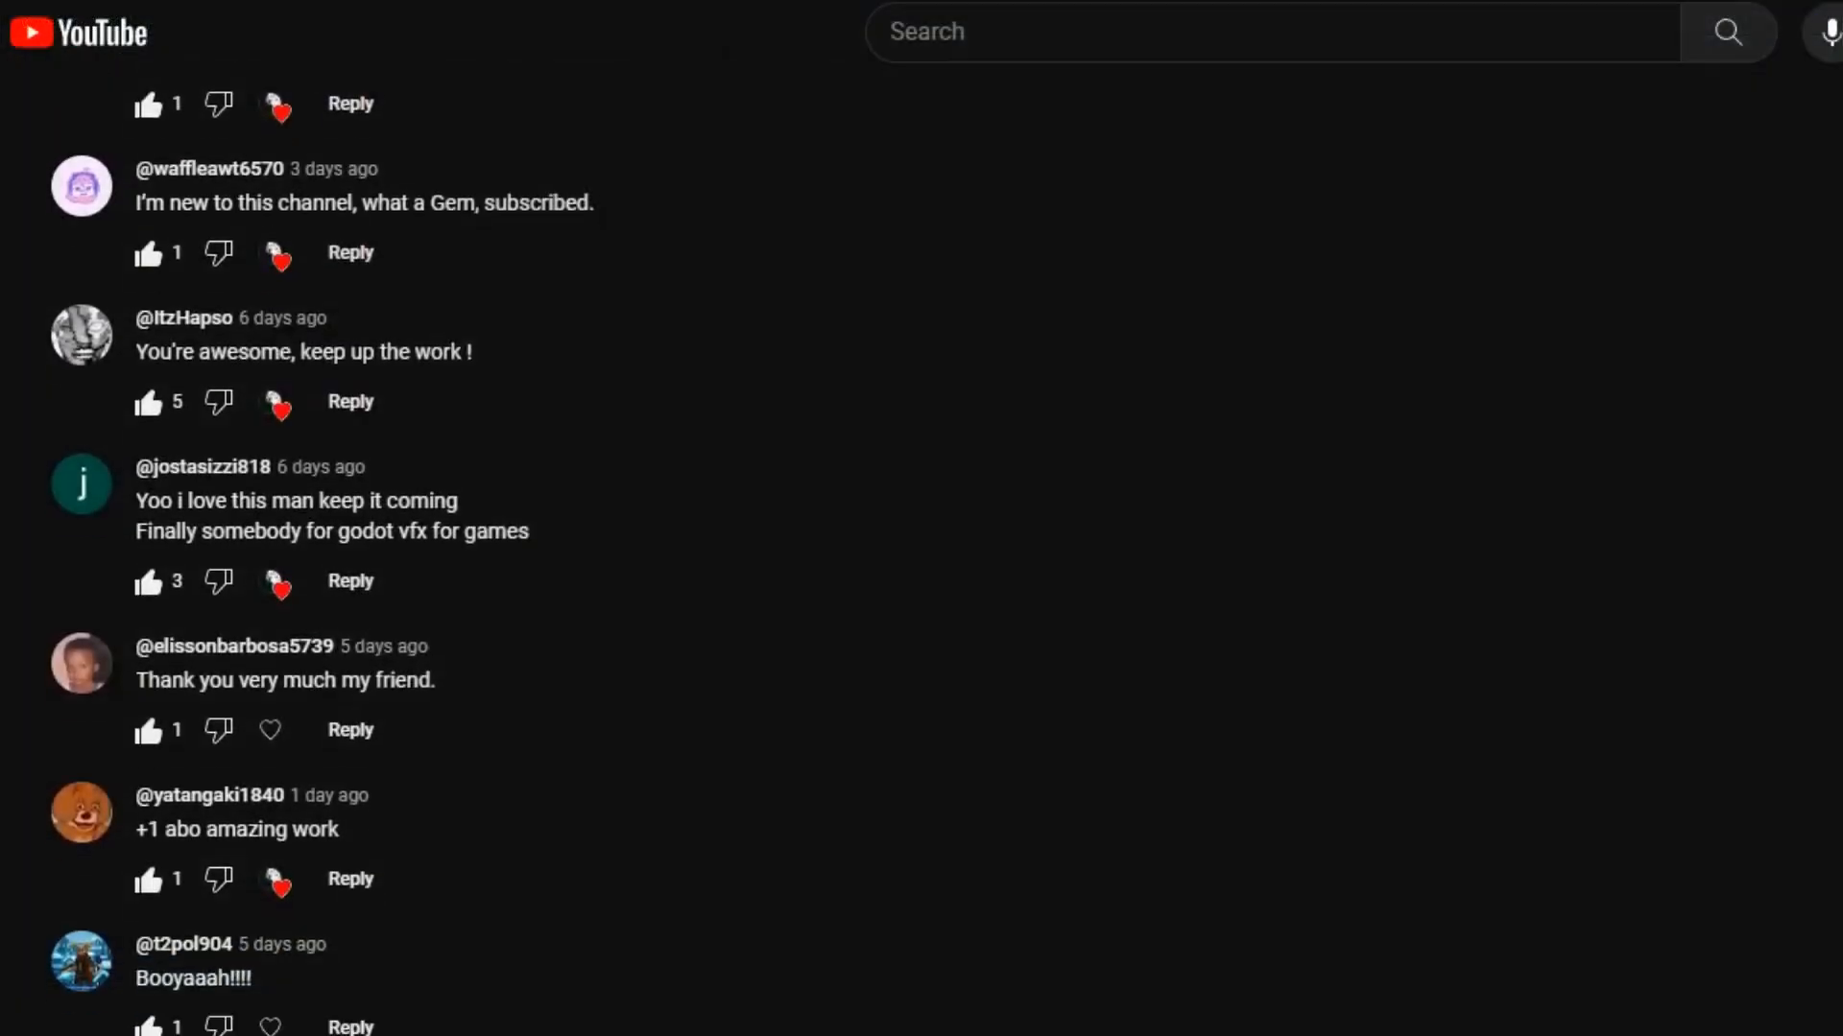
scroll(921, 547, "down", 4)
scroll(921, 547, "down", 7)
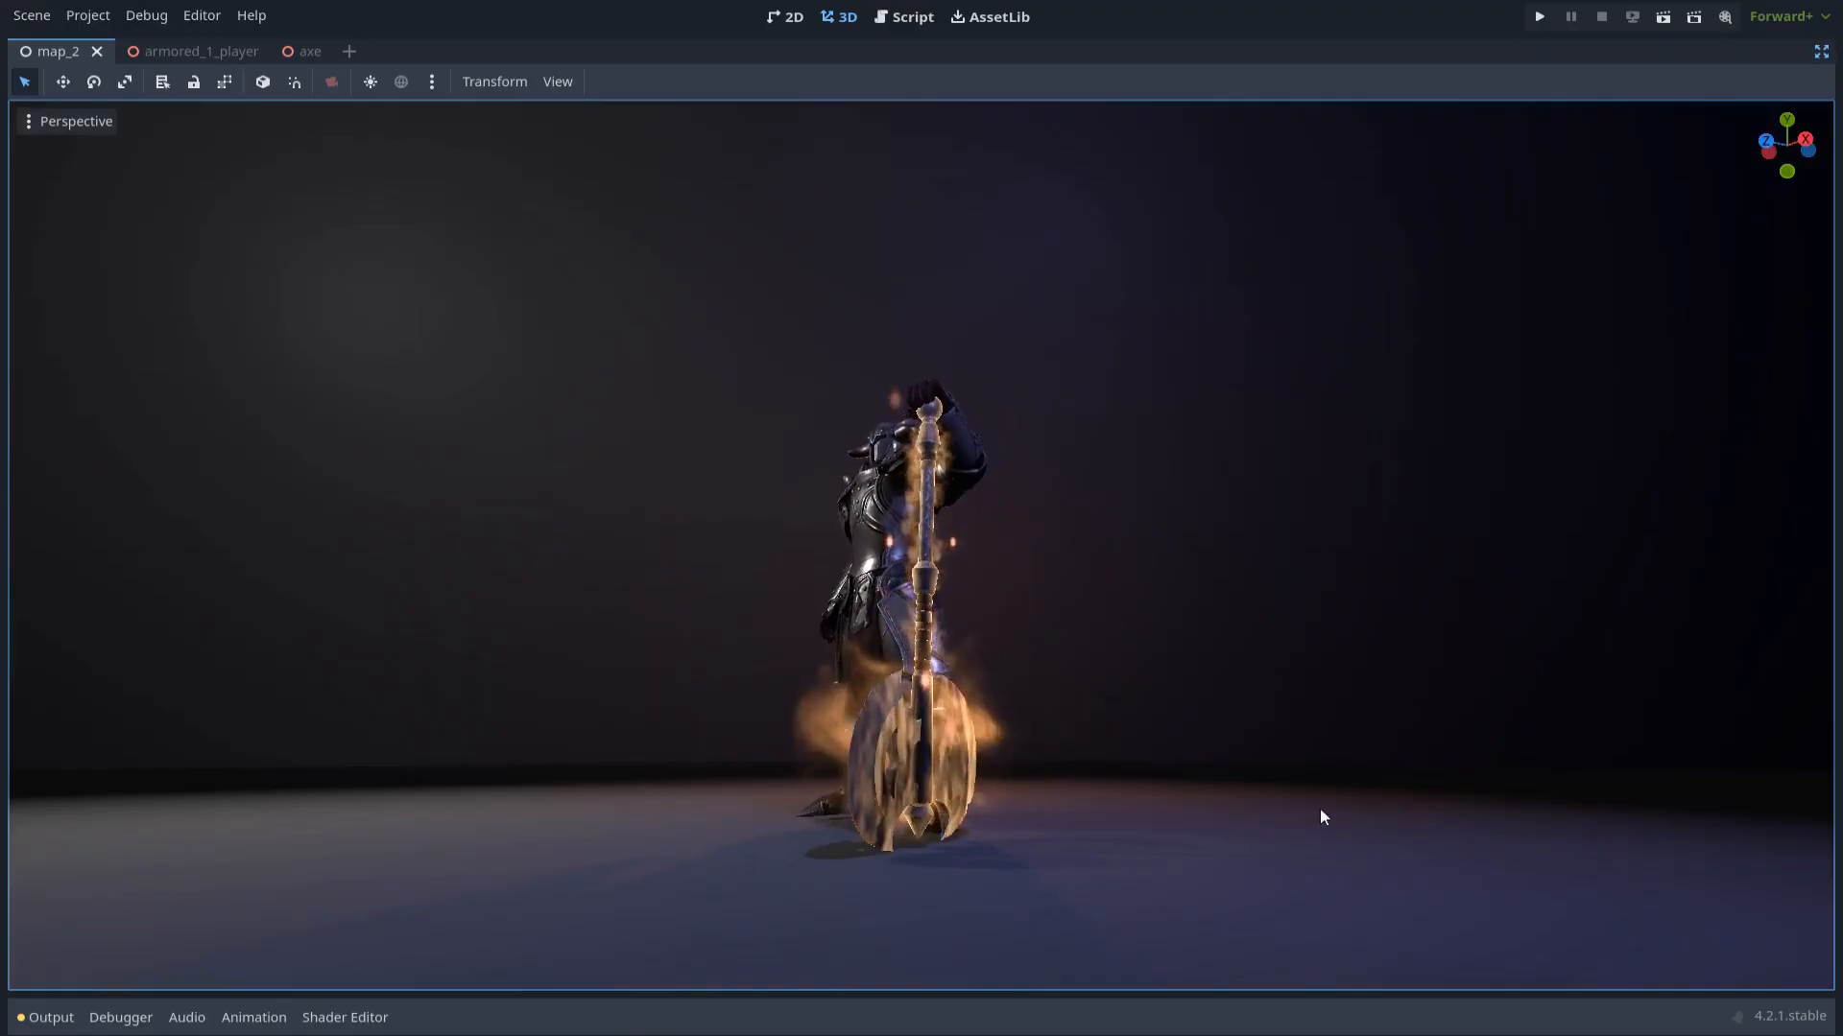
middle_click_drag(1252, 676, 1488, 768)
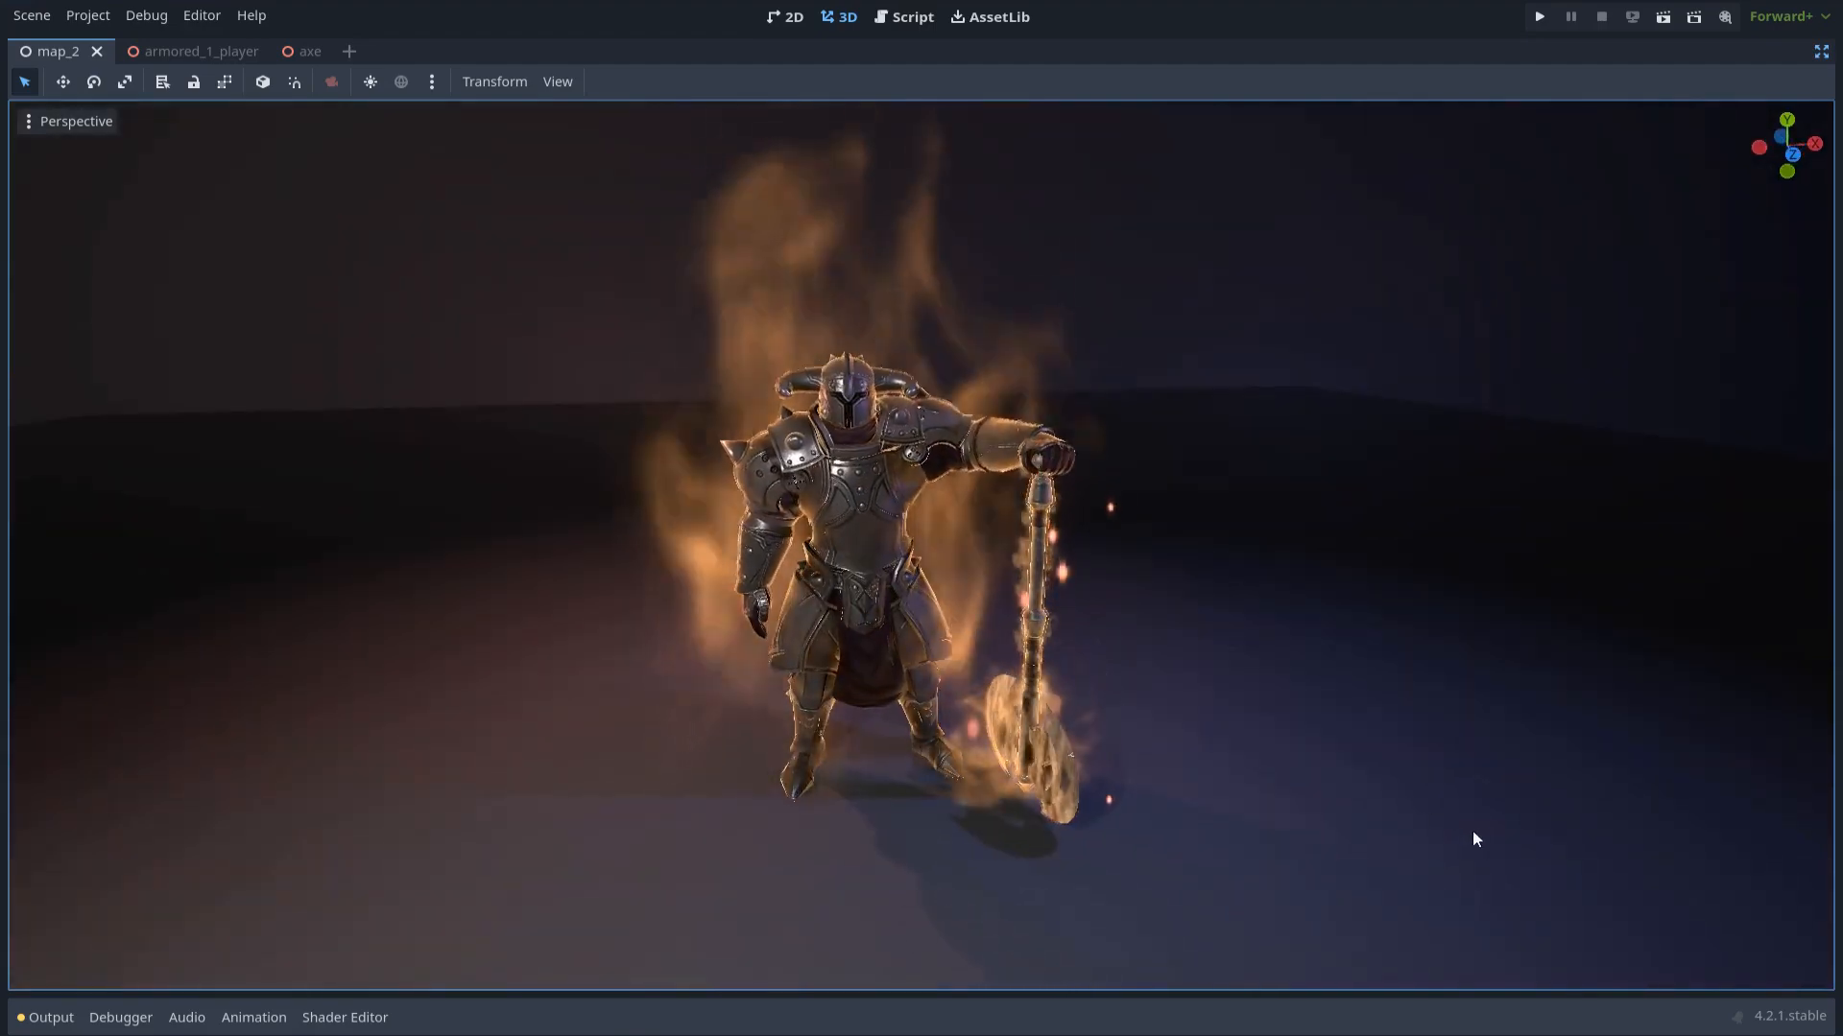
middle_click_drag(1472, 831, 1530, 833)
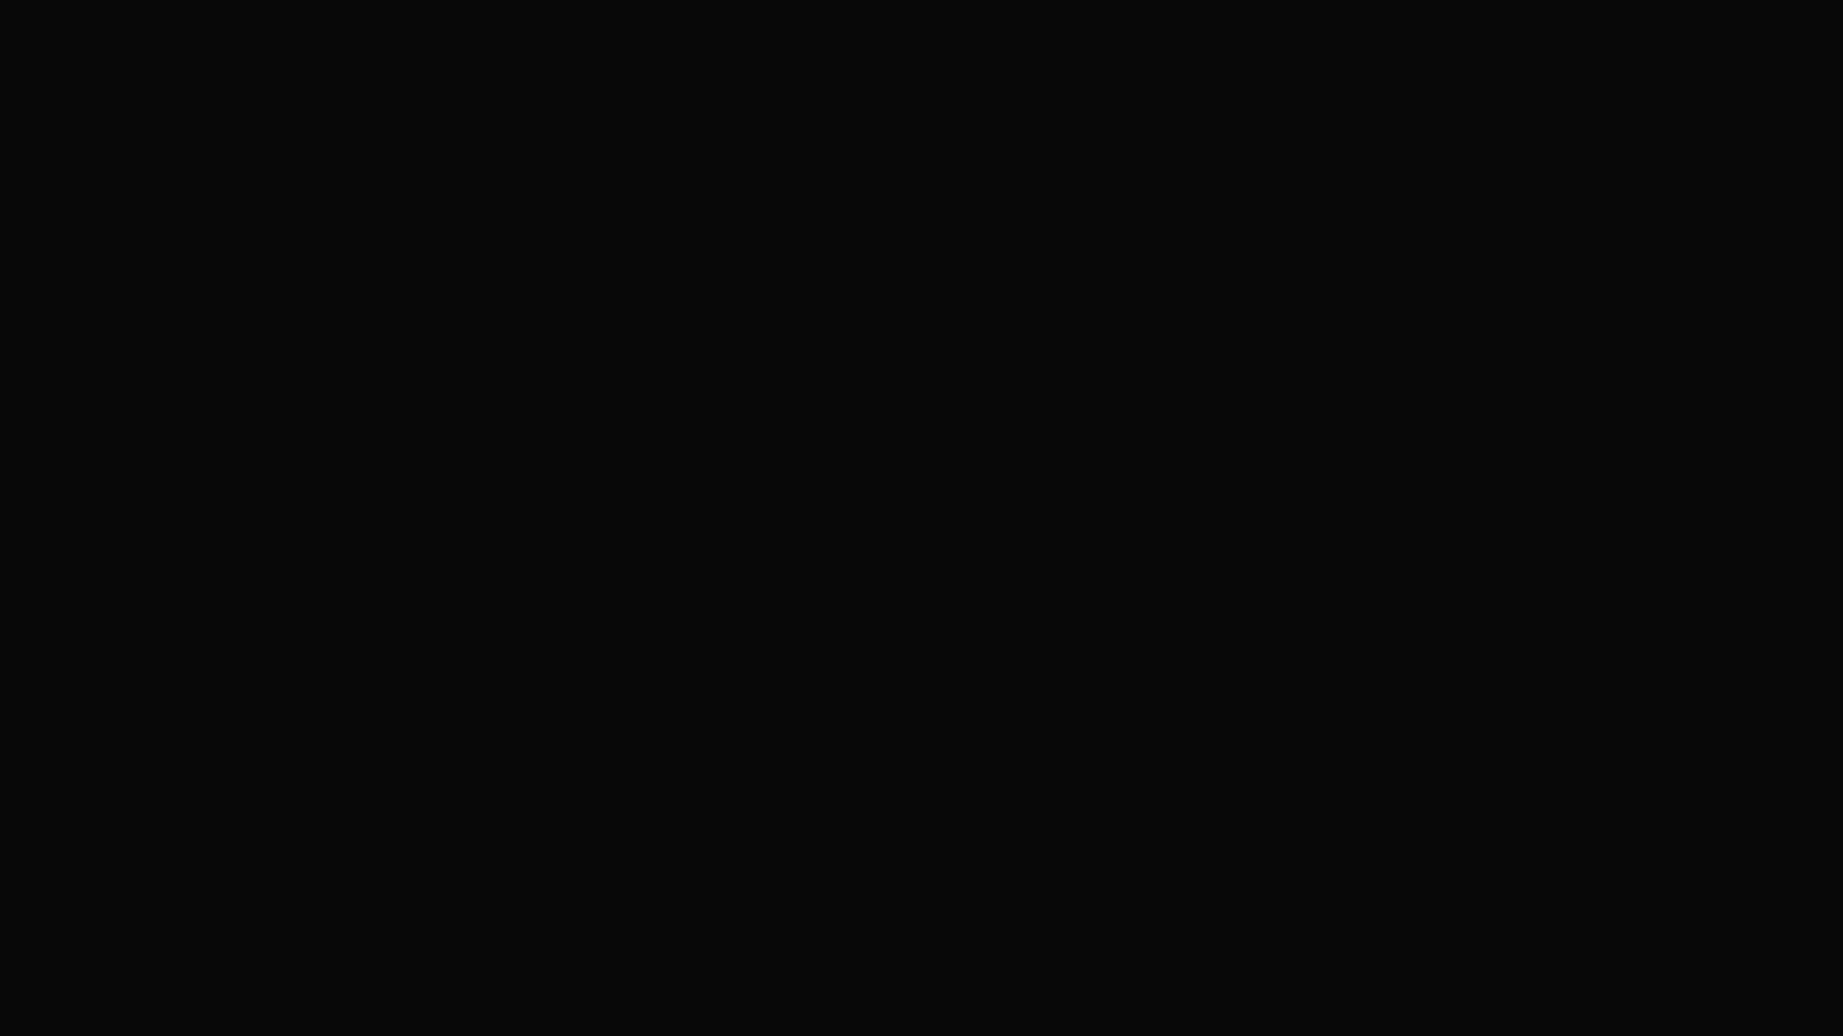